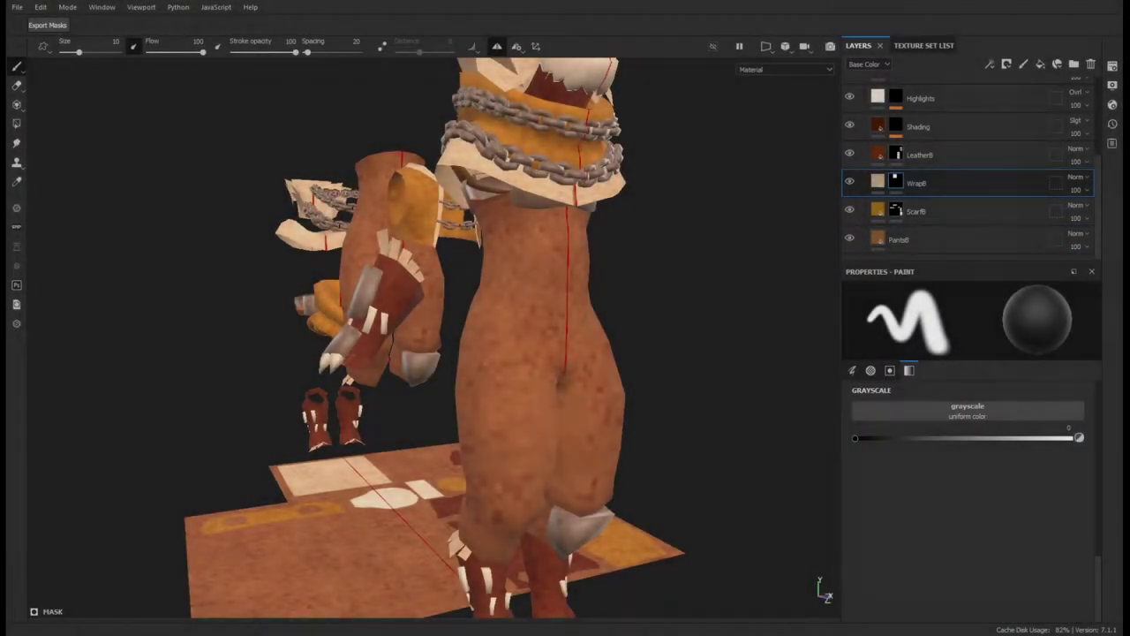
- Hide the Highlights, Shading and LeatherB layers and reduce the brush size to 3.11
{"action": "scroll", "coordinate": [530, 306], "scroll_direction": "up", "scroll_amount": 3}
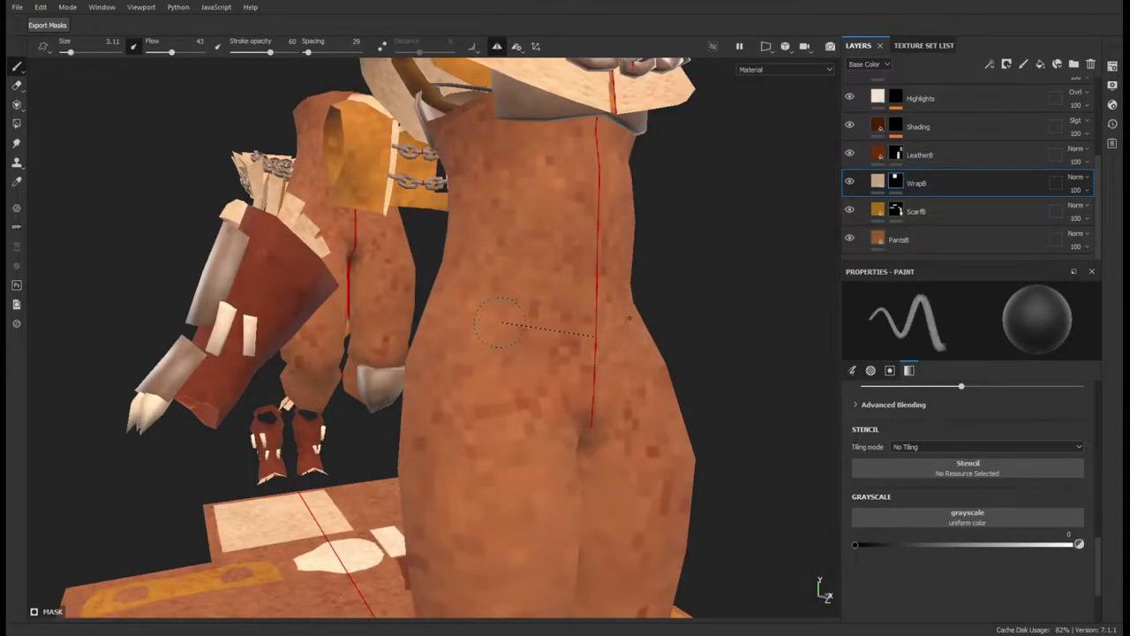
{"action": "scroll", "coordinate": [963, 177], "scroll_direction": "up", "scroll_amount": 1}
{"action": "left_click_drag", "start_coordinate": [849, 191], "coordinate": [845, 134]}
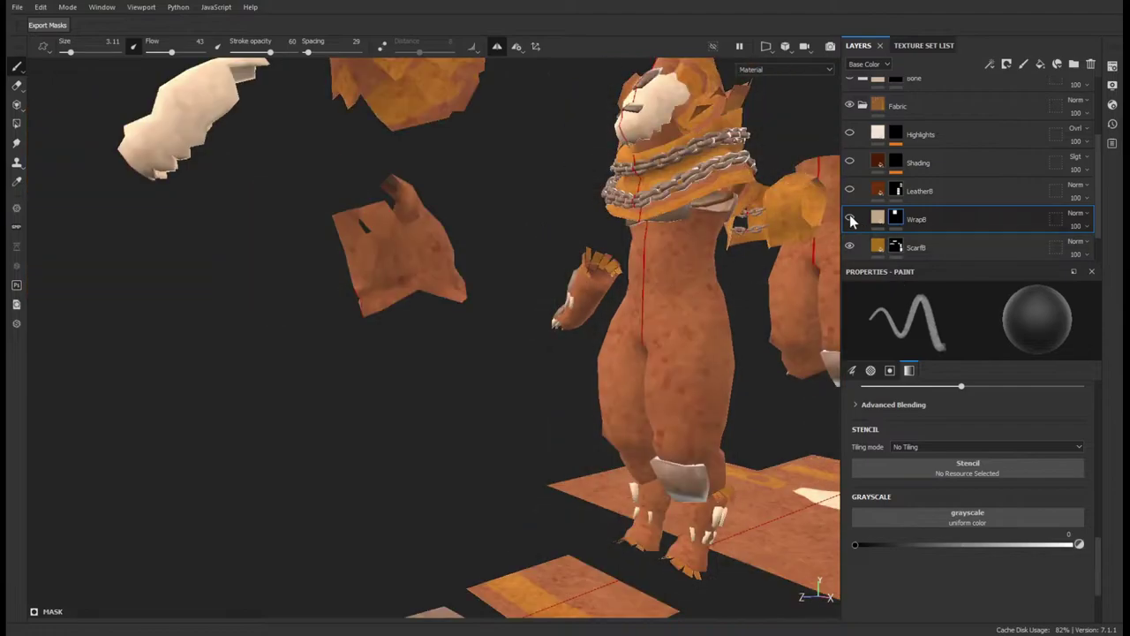
{"action": "scroll", "coordinate": [896, 215], "scroll_direction": "down", "scroll_amount": 1}
{"action": "scroll", "coordinate": [863, 188], "scroll_direction": "up", "scroll_amount": 1}
{"action": "scroll", "coordinate": [863, 188], "scroll_direction": "down", "scroll_amount": 1}
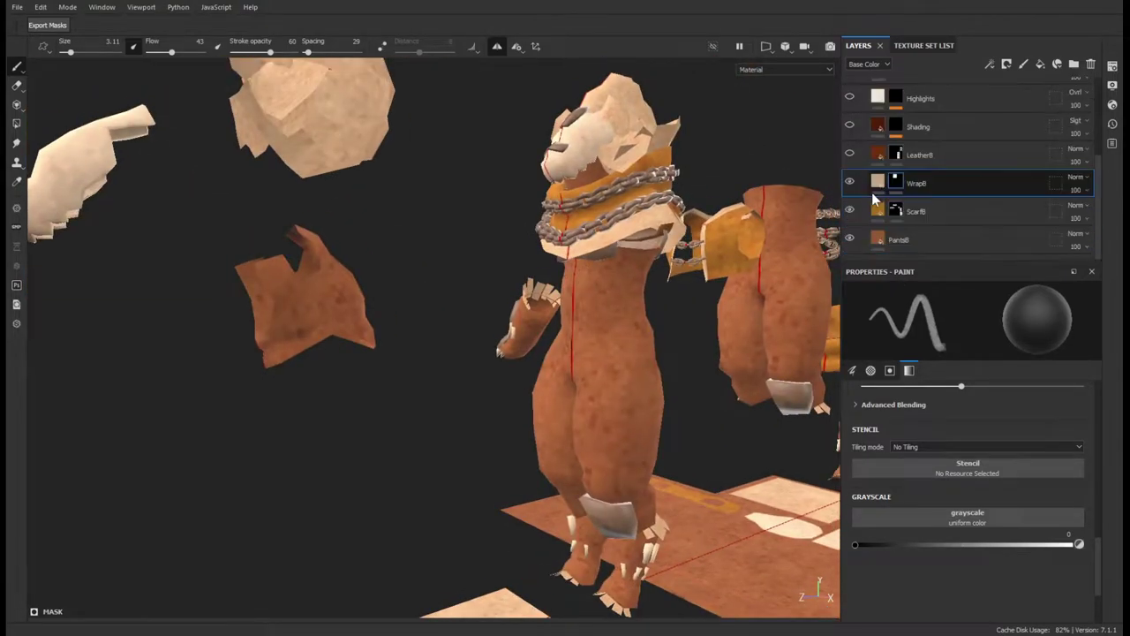
{"action": "scroll", "coordinate": [898, 179], "scroll_direction": "up", "scroll_amount": 1}
{"action": "scroll", "coordinate": [898, 179], "scroll_direction": "down", "scroll_amount": 1}
- Set the brush's grayscale paint value to 1 (white) and select the WrapB fill layer
{"action": "left_click", "coordinate": [1079, 545]}
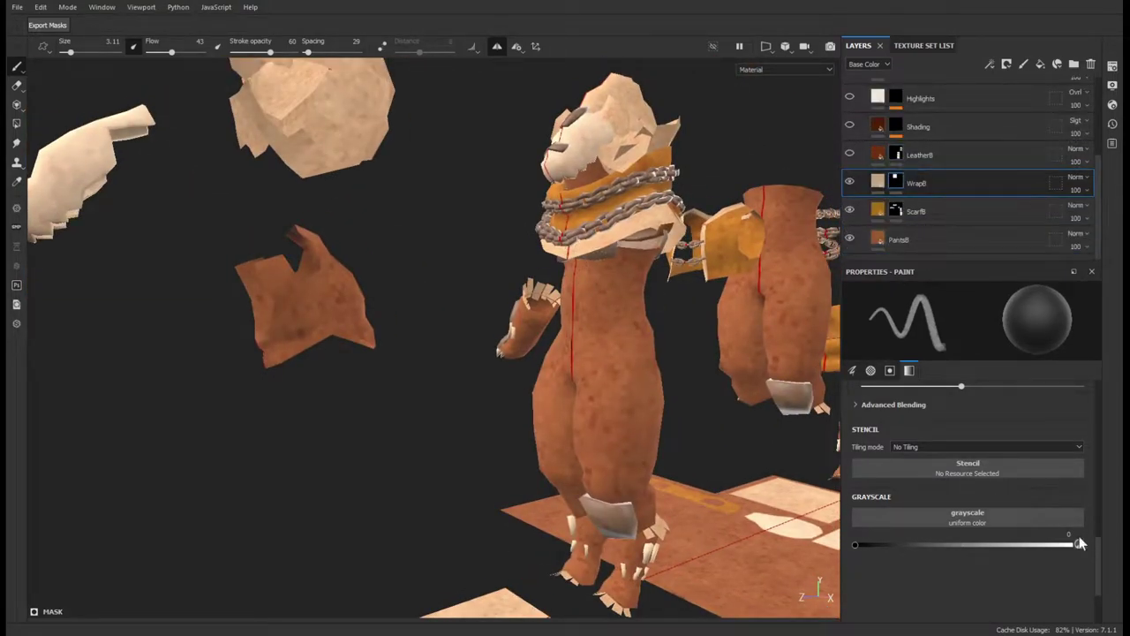
{"action": "scroll", "coordinate": [574, 336], "scroll_direction": "up", "scroll_amount": 2}
{"action": "left_click", "coordinate": [941, 185]}
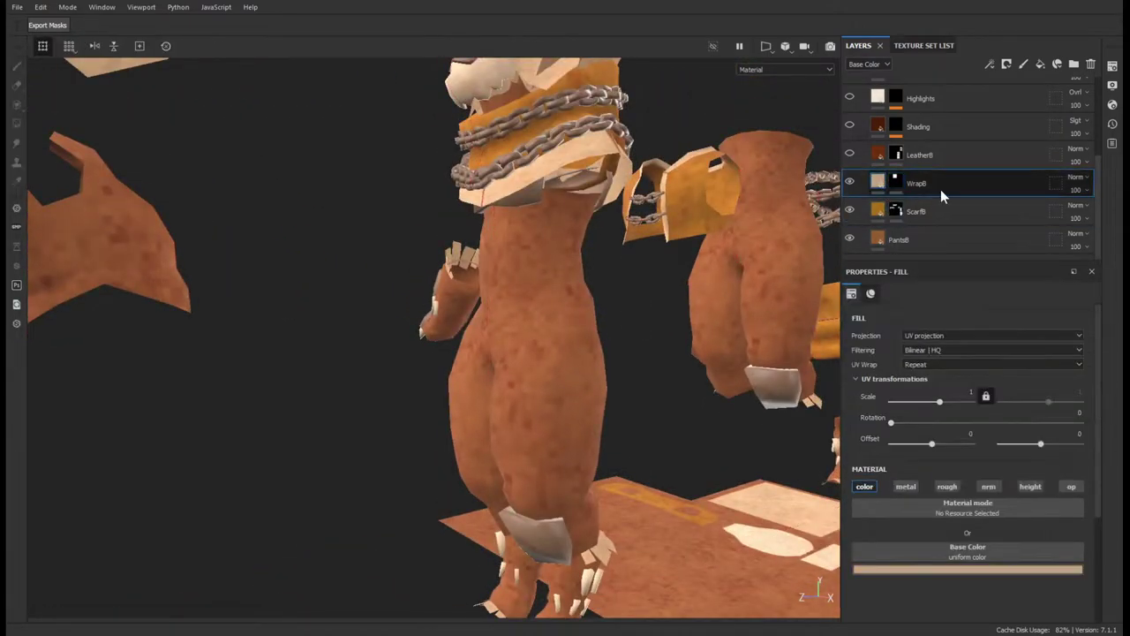
- Duplicate WrapB and name the two layers FurB and WrapB
{"action": "key", "text": "ctrl+d"}
{"action": "type", "text": "FurB"}
{"action": "key", "text": "Return"}
{"action": "double_click", "coordinate": [932, 186]}
{"action": "type", "text": "WrapB"}
{"action": "key", "text": "Return"}
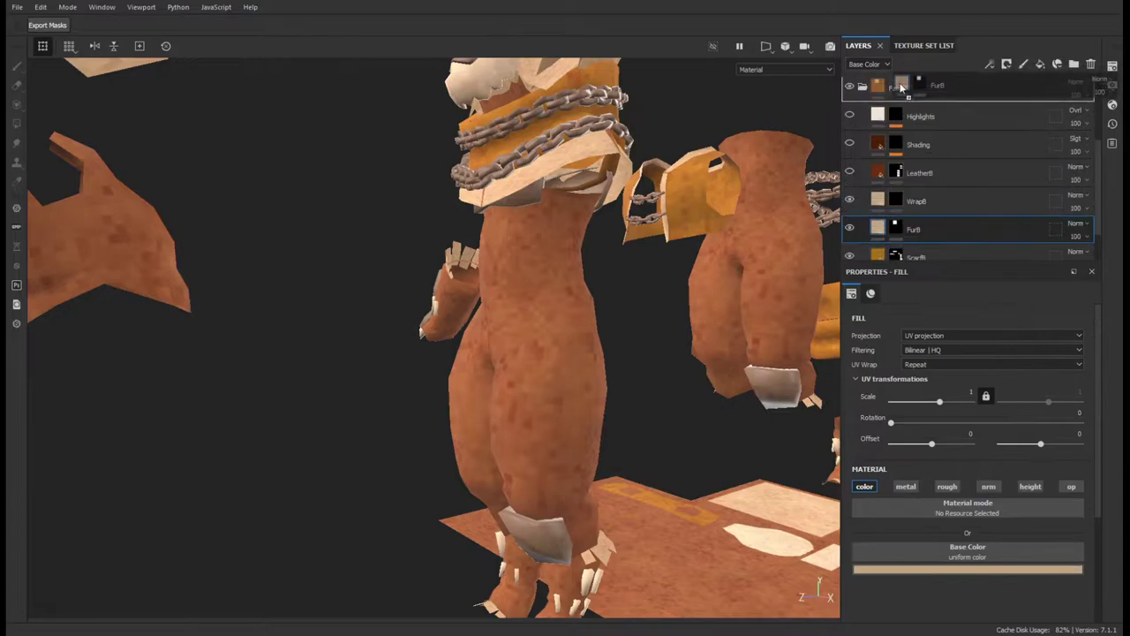
- Move FurB above Highlights and make WrapB's mask the paint target, framing the torso
{"action": "left_click_drag", "start_coordinate": [899, 211], "coordinate": [897, 121]}
{"action": "left_click", "coordinate": [887, 181]}
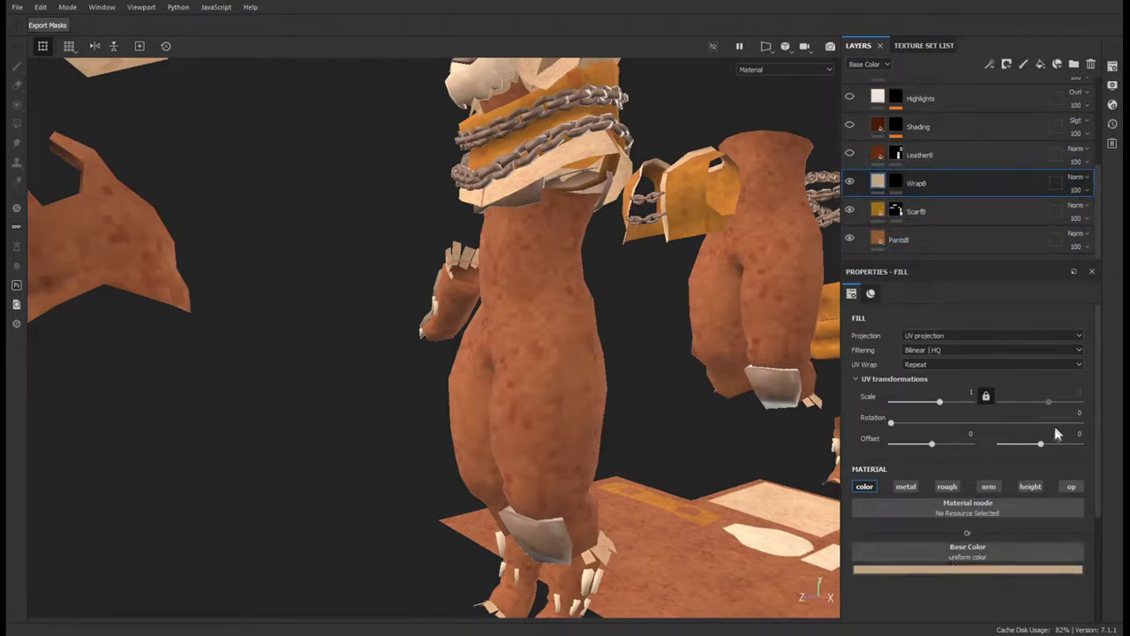
{"action": "left_click", "coordinate": [895, 183]}
{"action": "mouse_move", "coordinate": [442, 354]}
{"action": "left_mouse_down", "text": "alt"}
{"action": "mouse_move", "coordinate": [518, 308]}
{"action": "mouse_move", "coordinate": [562, 315]}
{"action": "left_mouse_up", "text": "alt"}
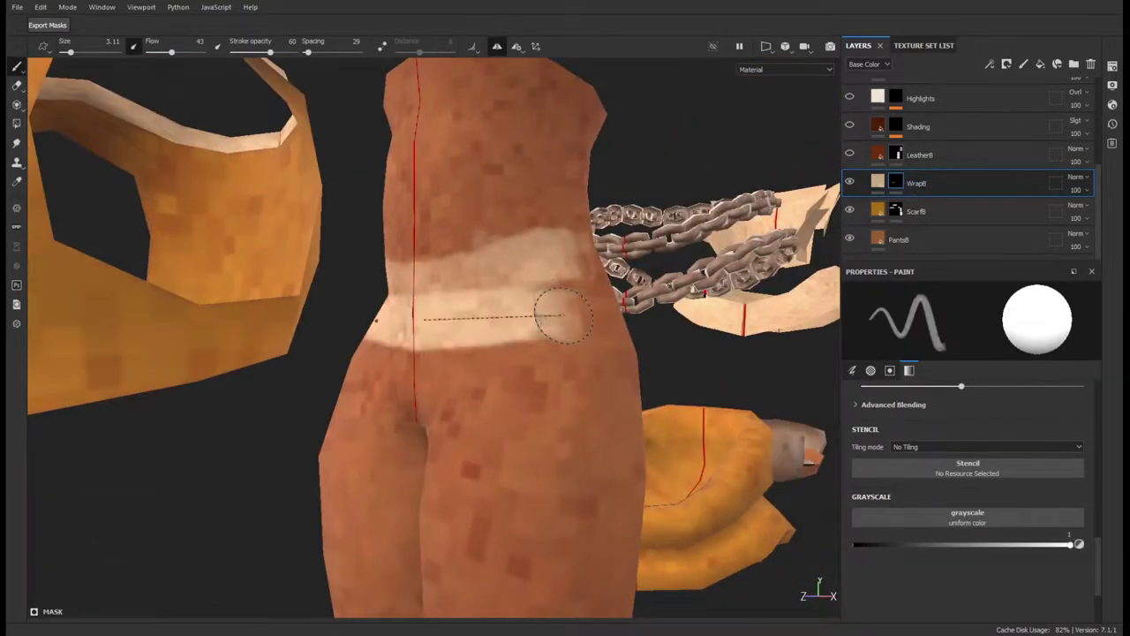
- Paint straight white bands across the front of the torso on WrapB's mask
{"action": "left_click", "coordinate": [462, 277], "text": "shift"}
{"action": "left_click_drag", "start_coordinate": [463, 277], "coordinate": [415, 306], "text": "alt"}
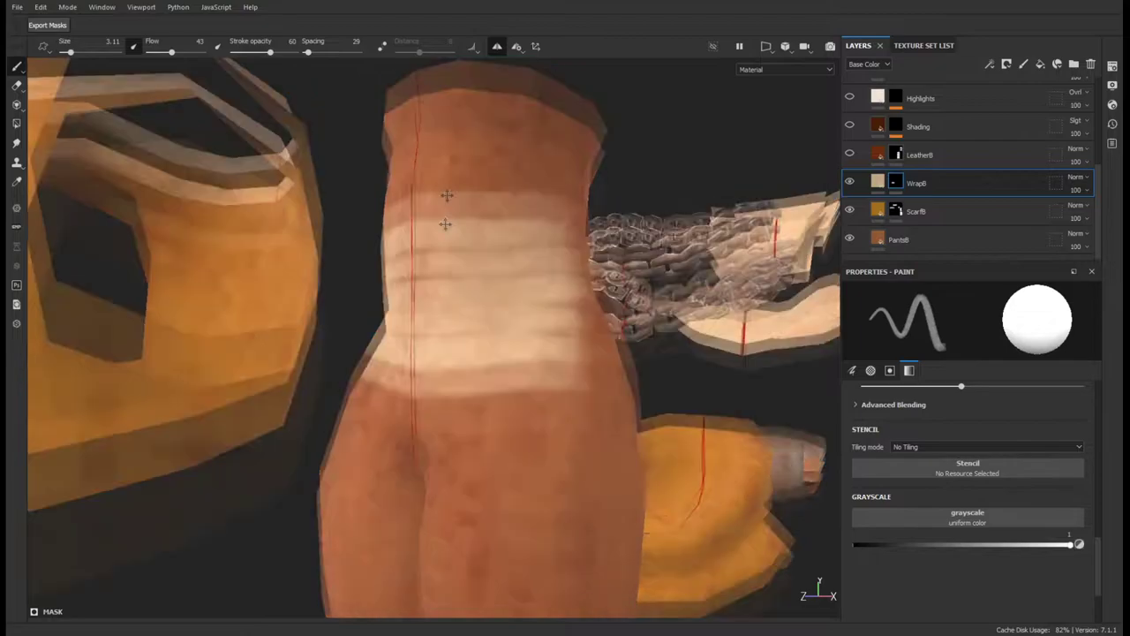
{"action": "left_click", "coordinate": [551, 301], "text": "shift"}
{"action": "mouse_move", "coordinate": [550, 301]}
{"action": "left_mouse_down", "text": "alt"}
{"action": "mouse_move", "coordinate": [460, 288]}
{"action": "mouse_move", "coordinate": [507, 328]}
{"action": "mouse_move", "coordinate": [444, 390]}
{"action": "mouse_move", "coordinate": [463, 316]}
{"action": "left_mouse_up", "text": "alt"}
{"action": "left_click", "coordinate": [458, 288], "text": "shift"}
{"action": "left_click", "coordinate": [724, 329], "text": "shift"}
{"action": "left_click", "coordinate": [505, 379], "text": "shift"}
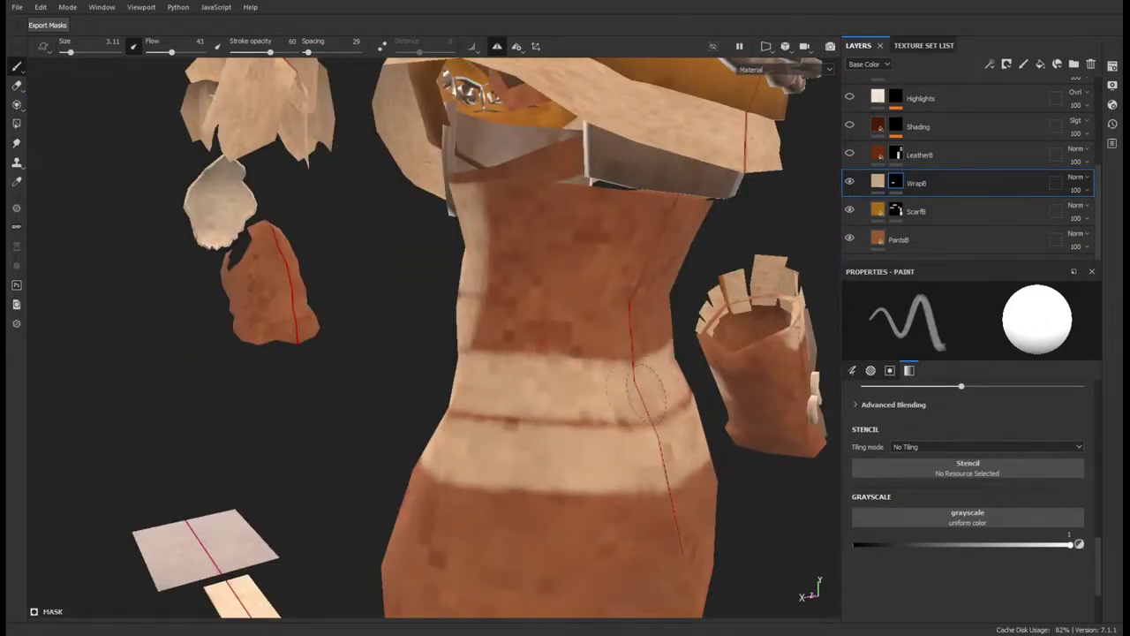
- Add more light stripes across the upper torso and check them from other sides
{"action": "scroll", "coordinate": [449, 310], "scroll_direction": "up", "scroll_amount": 2}
{"action": "left_click", "coordinate": [636, 327], "text": "shift"}
{"action": "mouse_move", "coordinate": [459, 313]}
{"action": "left_mouse_down", "text": "alt"}
{"action": "mouse_move", "coordinate": [425, 441]}
{"action": "mouse_move", "coordinate": [619, 240]}
{"action": "mouse_move", "coordinate": [358, 355]}
{"action": "left_mouse_up", "text": "alt"}
{"action": "left_click", "coordinate": [606, 256], "text": "shift"}
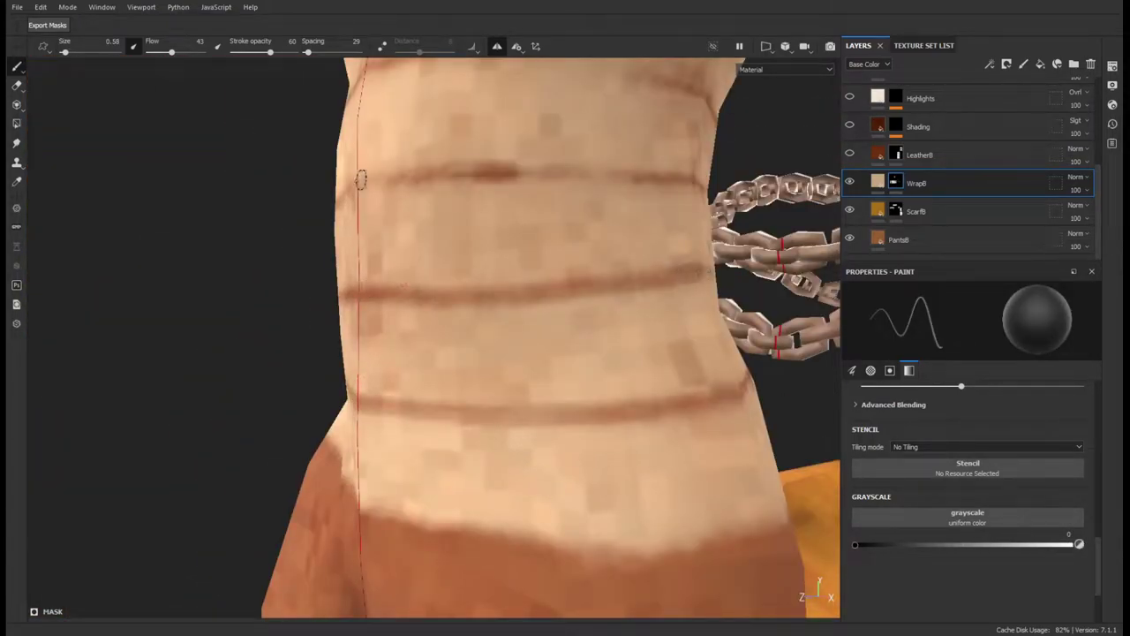
{"action": "left_click_drag", "start_coordinate": [678, 180], "coordinate": [488, 403], "text": "alt"}
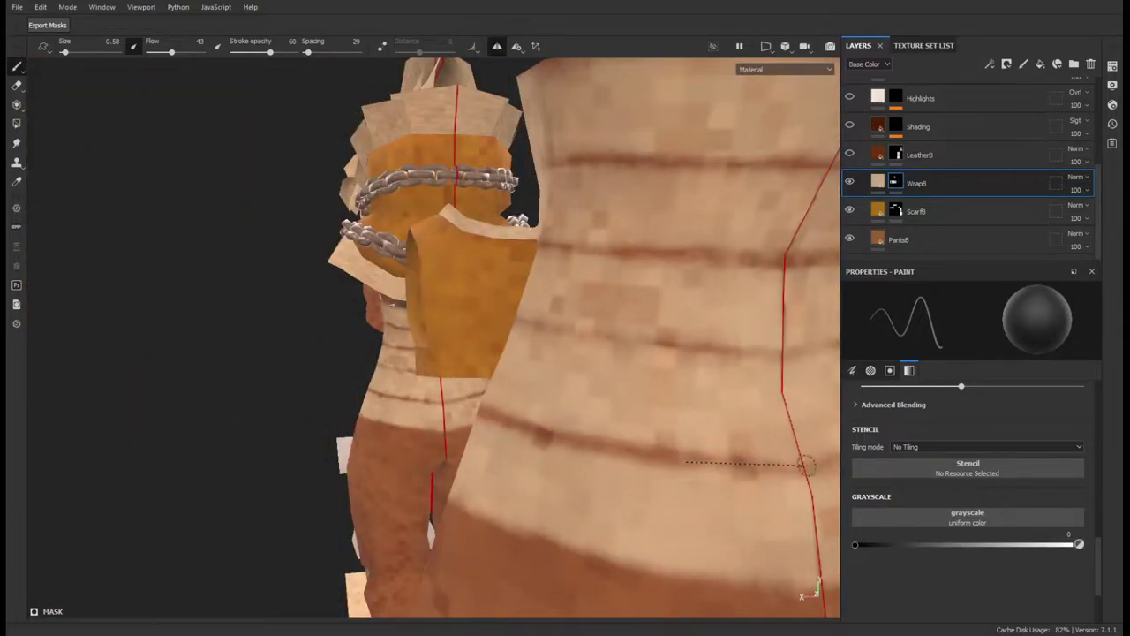
{"action": "left_click_drag", "start_coordinate": [713, 347], "coordinate": [478, 310], "text": "alt"}
{"action": "mouse_move", "coordinate": [669, 231]}
{"action": "left_mouse_down", "text": "alt"}
{"action": "mouse_move", "coordinate": [595, 197]}
{"action": "mouse_move", "coordinate": [449, 239]}
{"action": "left_mouse_up", "text": "alt"}
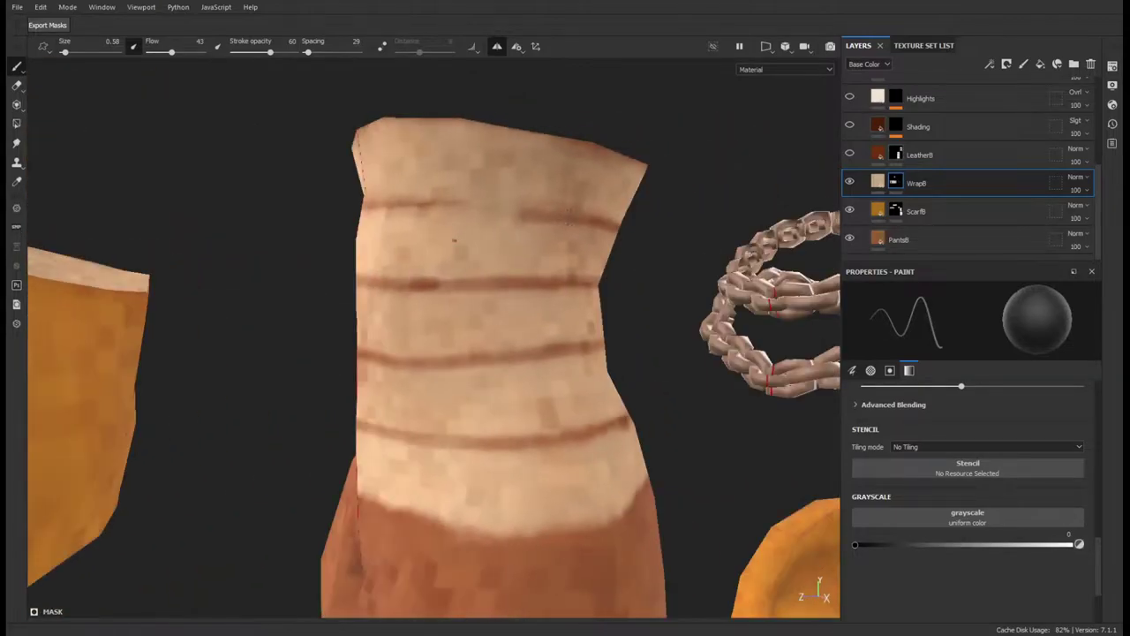
- Return to the brush tool and frame the torso with the armour pieces in view
{"action": "key", "text": "4"}
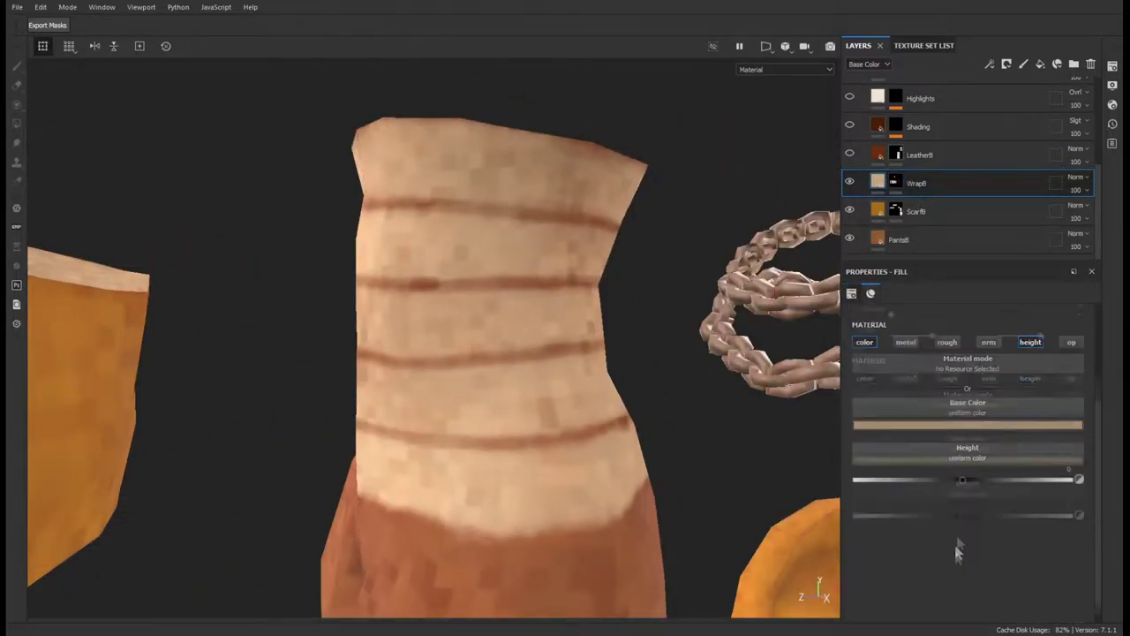
{"action": "scroll", "coordinate": [469, 368], "scroll_direction": "up", "scroll_amount": 3}
{"action": "mouse_move", "coordinate": [489, 414]}
{"action": "left_mouse_down", "text": "alt"}
{"action": "mouse_move", "coordinate": [565, 406]}
{"action": "mouse_move", "coordinate": [432, 343]}
{"action": "left_mouse_up", "text": "alt"}
{"action": "key", "text": "1"}
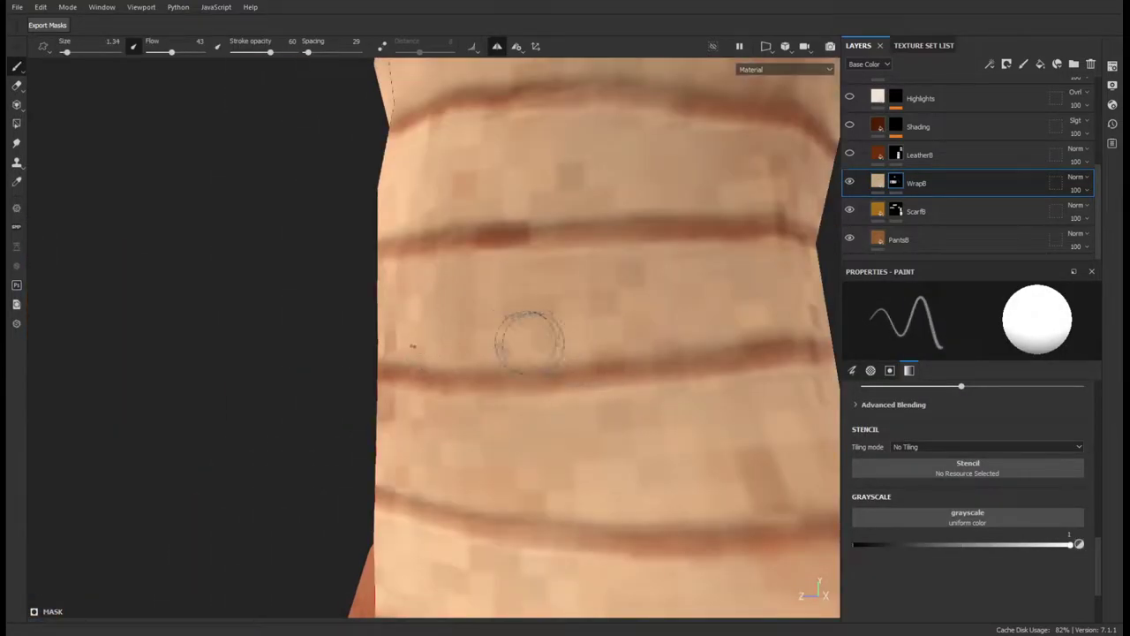
{"action": "mouse_move", "coordinate": [630, 324]}
{"action": "left_mouse_down", "text": "alt"}
{"action": "mouse_move", "coordinate": [441, 295]}
{"action": "mouse_move", "coordinate": [495, 238]}
{"action": "left_mouse_up", "text": "alt"}
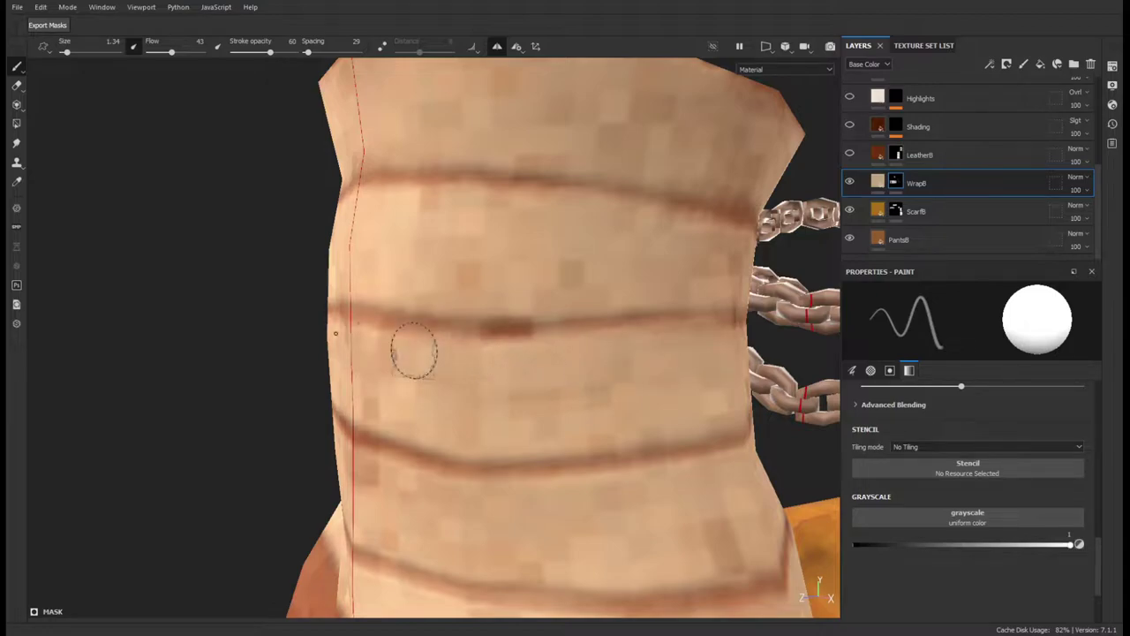
{"action": "left_click_drag", "start_coordinate": [414, 353], "coordinate": [429, 384], "text": "alt"}
{"action": "left_click_drag", "start_coordinate": [599, 375], "coordinate": [347, 436], "text": "alt"}
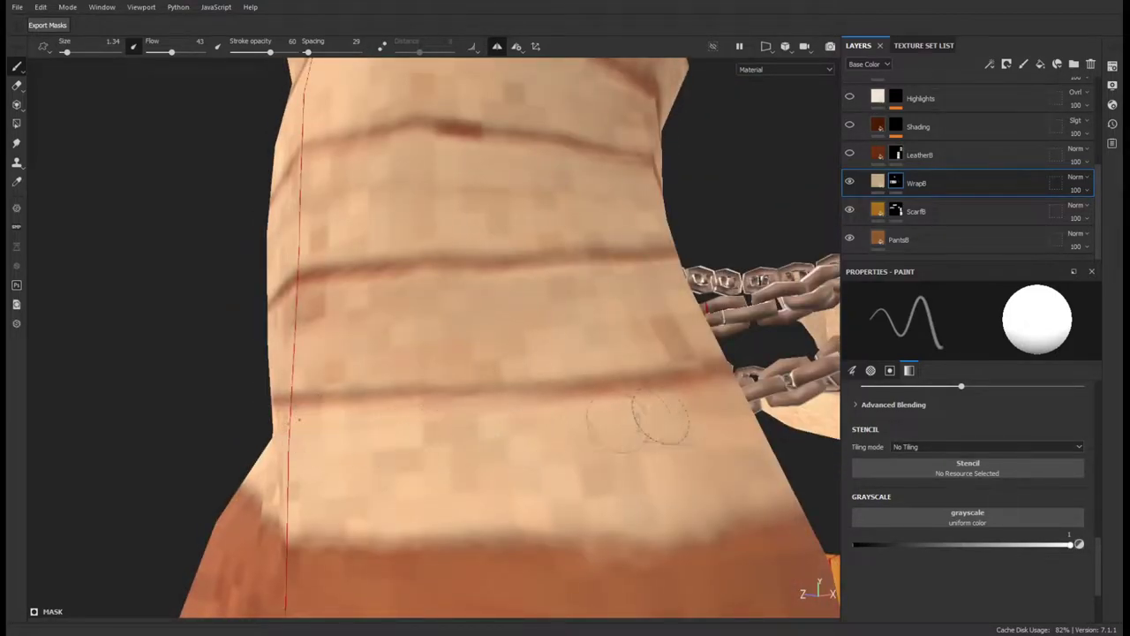
{"action": "left_click_drag", "start_coordinate": [530, 361], "coordinate": [415, 438], "text": "alt"}
{"action": "mouse_move", "coordinate": [422, 357]}
{"action": "left_mouse_down", "text": "alt"}
{"action": "mouse_move", "coordinate": [403, 303]}
{"action": "mouse_move", "coordinate": [655, 386]}
{"action": "left_mouse_up", "text": "alt"}
{"action": "mouse_move", "coordinate": [583, 265]}
{"action": "left_mouse_down", "text": "alt"}
{"action": "mouse_move", "coordinate": [416, 273]}
{"action": "mouse_move", "coordinate": [356, 247]}
{"action": "left_mouse_up", "text": "alt"}
{"action": "scroll", "coordinate": [604, 453], "scroll_direction": "down", "scroll_amount": 3}
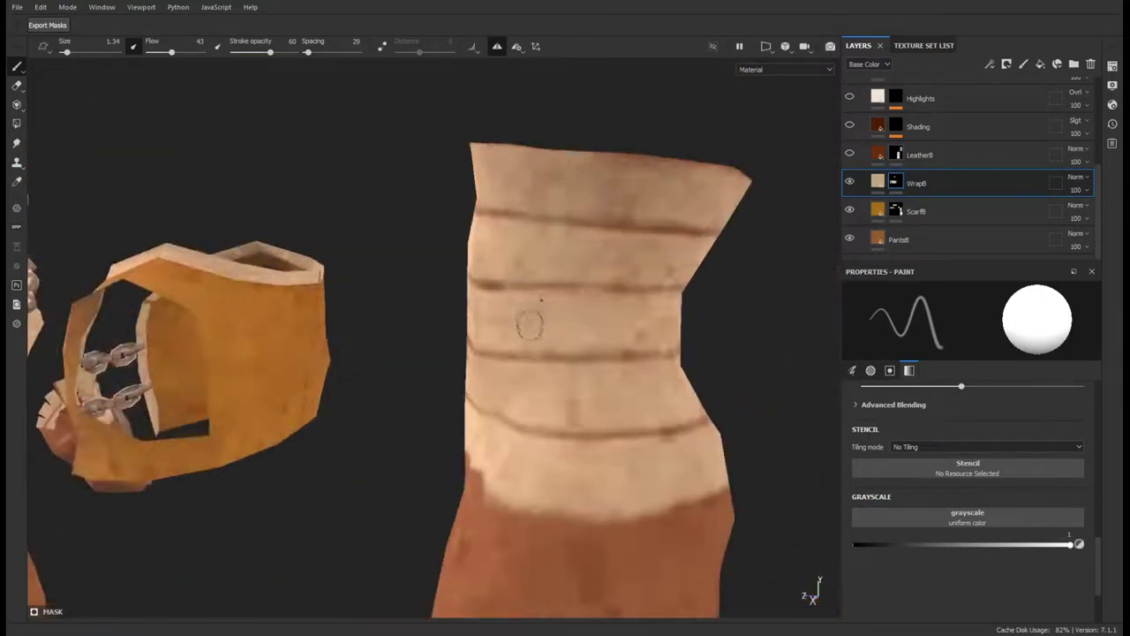
{"action": "left_click_drag", "start_coordinate": [604, 453], "coordinate": [506, 320], "text": "alt"}
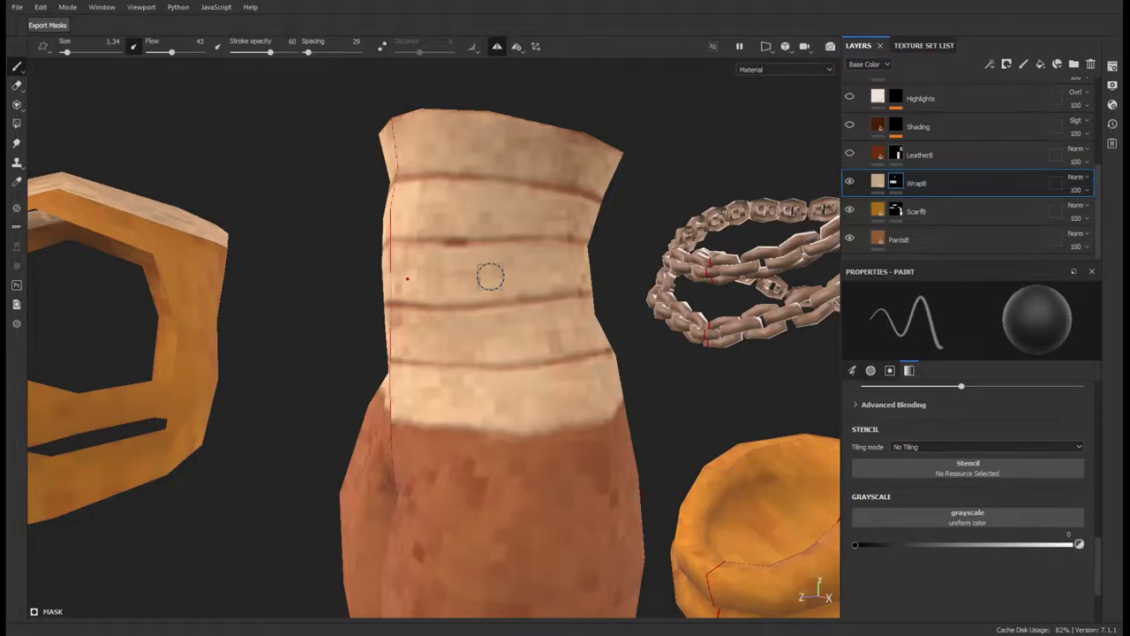
- Paint diagonal dark brown gap strokes across the waist, undoing the first attempt
{"action": "mouse_move", "coordinate": [471, 254]}
{"action": "left_mouse_down", "text": "alt"}
{"action": "mouse_move", "coordinate": [636, 358]}
{"action": "mouse_move", "coordinate": [471, 349]}
{"action": "left_mouse_up", "text": "alt"}
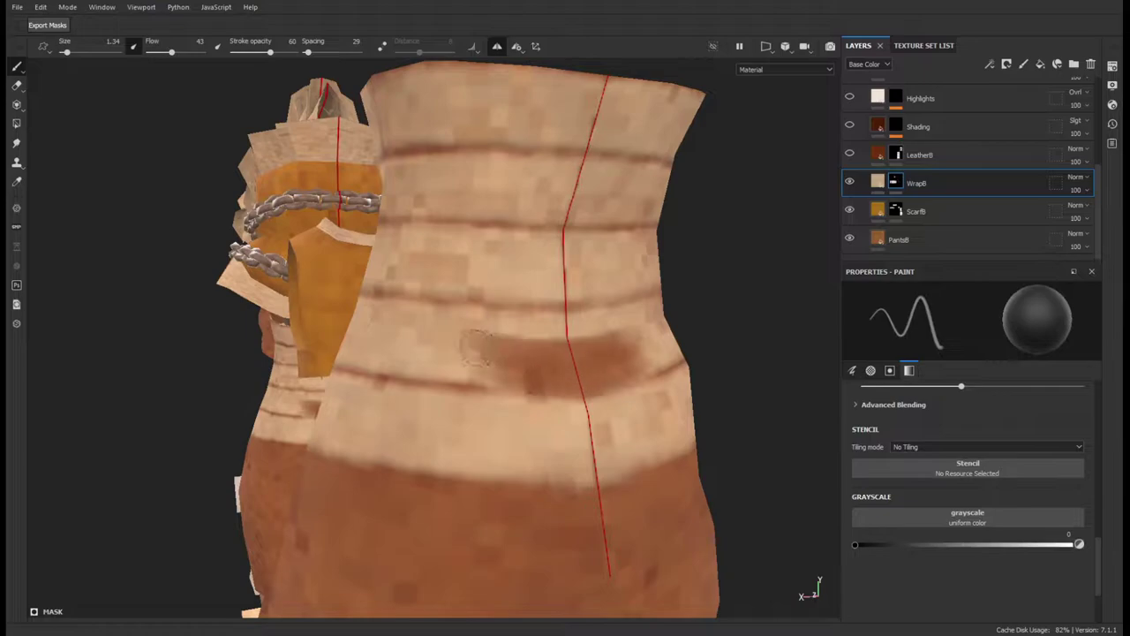
{"action": "key", "text": "ctrl+z"}
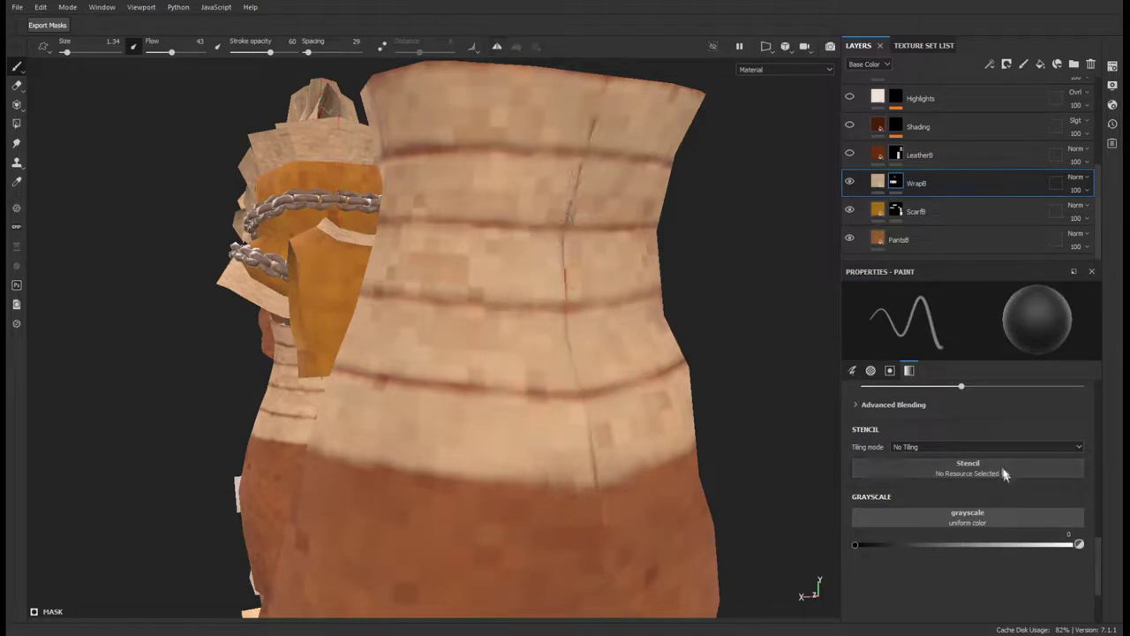
{"action": "mouse_move", "coordinate": [567, 287]}
{"action": "left_mouse_down", "text": "alt"}
{"action": "mouse_move", "coordinate": [394, 327]}
{"action": "mouse_move", "coordinate": [371, 319]}
{"action": "mouse_move", "coordinate": [389, 300]}
{"action": "left_mouse_up", "text": "alt"}
{"action": "mouse_move", "coordinate": [300, 336]}
{"action": "left_mouse_down"}
{"action": "mouse_move", "coordinate": [442, 282]}
{"action": "mouse_move", "coordinate": [389, 287]}
{"action": "left_mouse_up"}
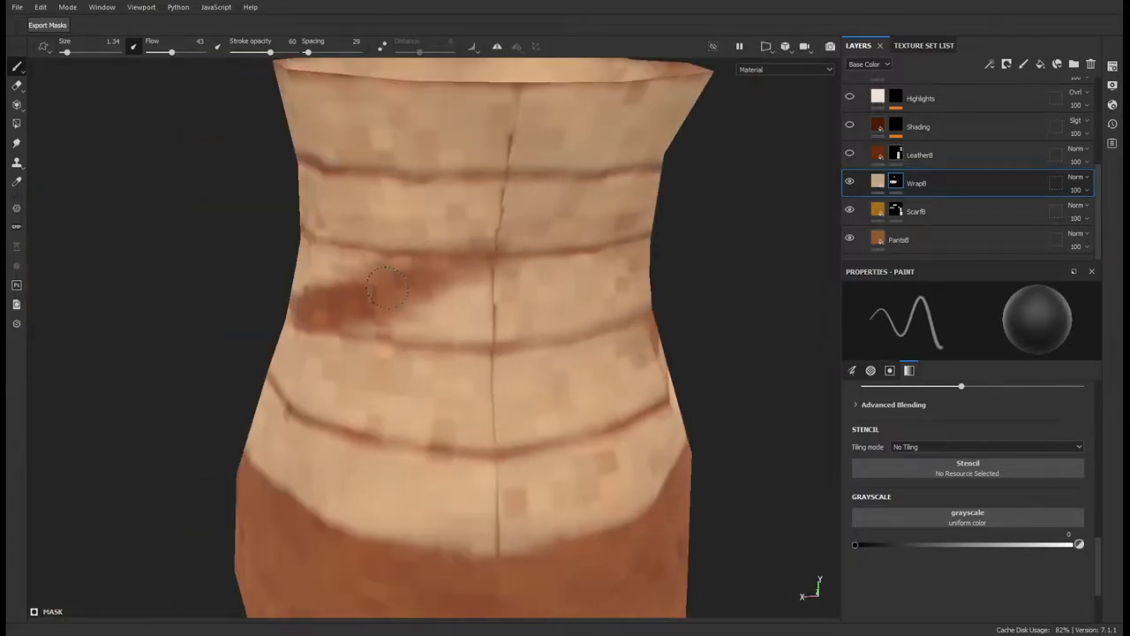
{"action": "mouse_move", "coordinate": [576, 235]}
{"action": "left_mouse_down"}
{"action": "mouse_move", "coordinate": [586, 159]}
{"action": "mouse_move", "coordinate": [196, 253]}
{"action": "mouse_move", "coordinate": [341, 233]}
{"action": "mouse_move", "coordinate": [369, 394]}
{"action": "left_mouse_up"}
- Toggle the paint value between white and black while working the torso from several angles
{"action": "key", "text": "x"}
{"action": "left_click_drag", "start_coordinate": [189, 271], "coordinate": [576, 281], "text": "alt"}
{"action": "left_click_drag", "start_coordinate": [265, 339], "coordinate": [1098, 556], "text": "alt"}
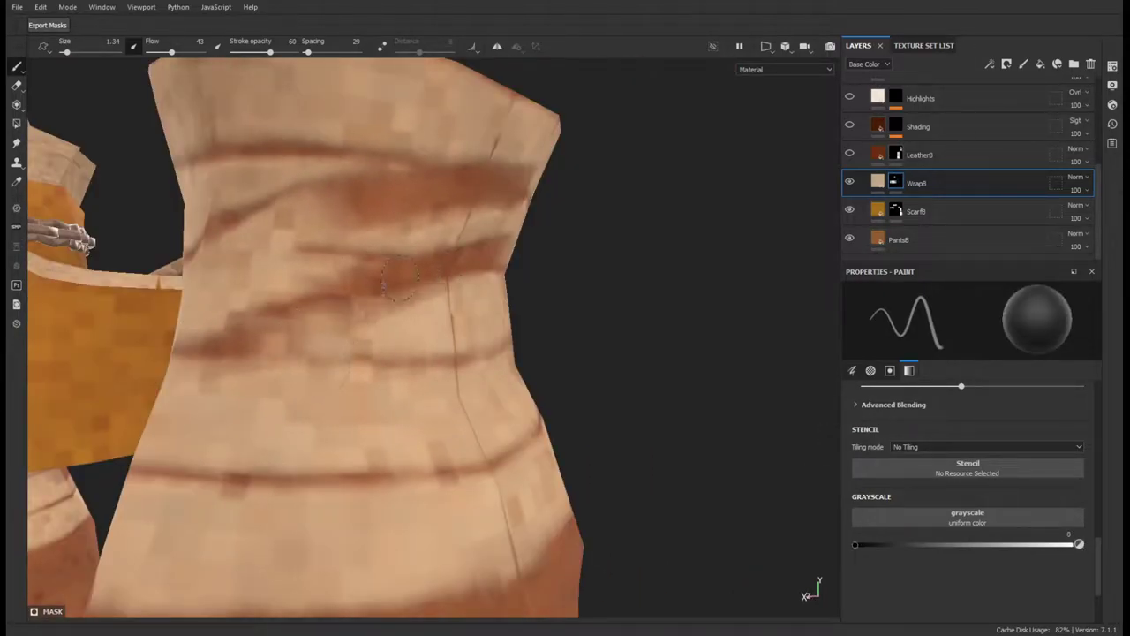
{"action": "key", "text": "x"}
{"action": "left_click_drag", "start_coordinate": [495, 353], "coordinate": [184, 321], "text": "alt"}
{"action": "mouse_move", "coordinate": [416, 216]}
{"action": "left_mouse_down", "text": "alt"}
{"action": "mouse_move", "coordinate": [447, 325]}
{"action": "mouse_move", "coordinate": [177, 429]}
{"action": "mouse_move", "coordinate": [477, 402]}
{"action": "left_mouse_up", "text": "alt"}
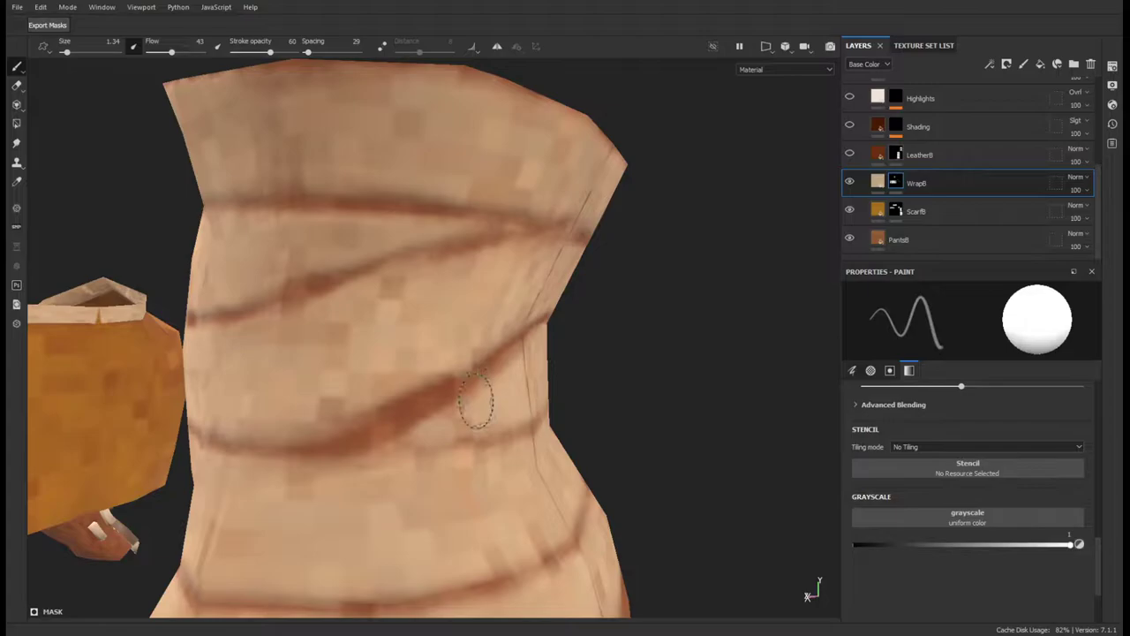
{"action": "scroll", "coordinate": [475, 353], "scroll_direction": "down", "scroll_amount": 5}
{"action": "mouse_move", "coordinate": [475, 353]}
{"action": "left_mouse_down", "text": "alt"}
{"action": "mouse_move", "coordinate": [480, 425]}
{"action": "mouse_move", "coordinate": [328, 386]}
{"action": "mouse_move", "coordinate": [574, 408]}
{"action": "mouse_move", "coordinate": [487, 411]}
{"action": "mouse_move", "coordinate": [492, 386]}
{"action": "left_mouse_up", "text": "alt"}
{"action": "key", "text": "x"}
{"action": "key", "text": "x"}
{"action": "key", "text": "x"}
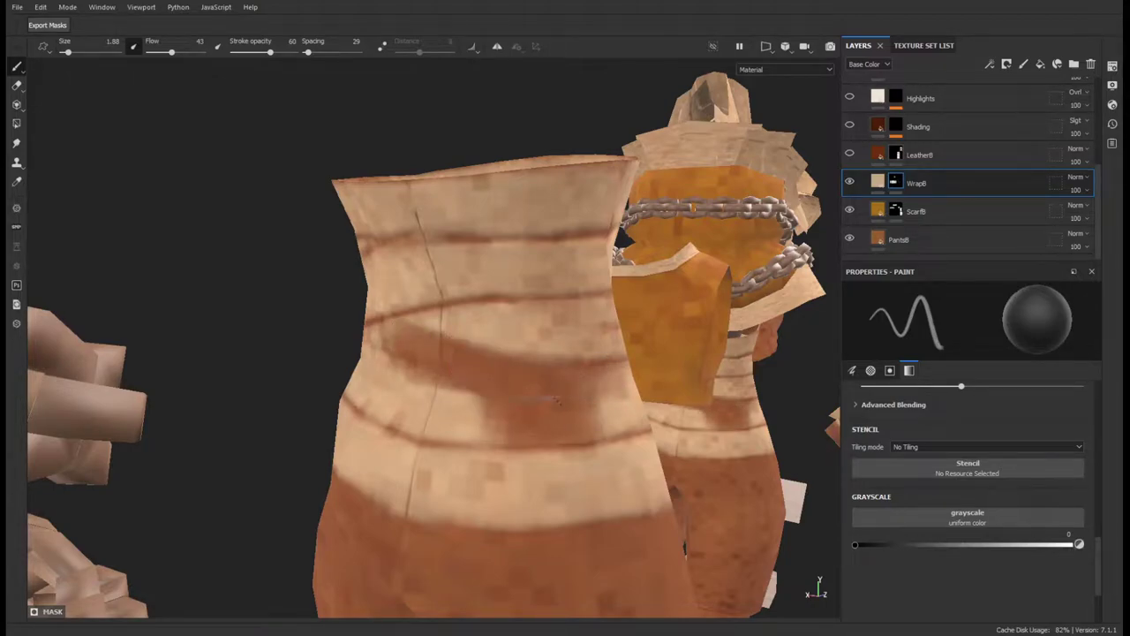
{"action": "mouse_move", "coordinate": [552, 400]}
{"action": "left_mouse_down", "text": "alt"}
{"action": "mouse_move", "coordinate": [537, 418]}
{"action": "mouse_move", "coordinate": [455, 331]}
{"action": "mouse_move", "coordinate": [529, 344]}
{"action": "left_mouse_up", "text": "alt"}
{"action": "left_click_drag", "start_coordinate": [363, 352], "coordinate": [508, 288], "text": "alt"}
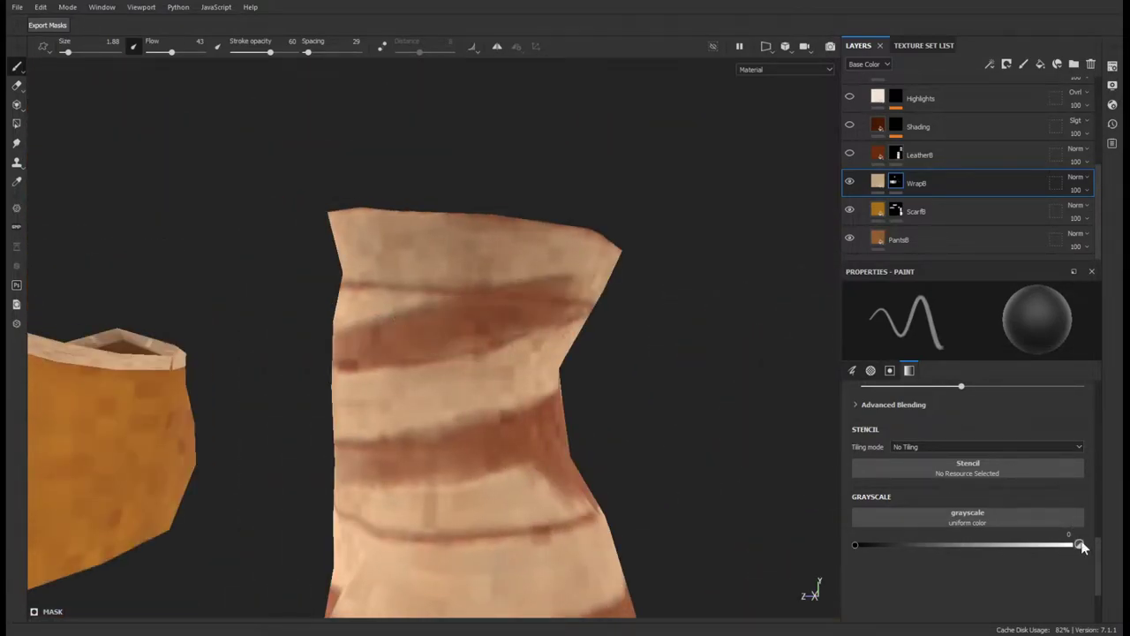
- Set the paint value to white and work around the wrapped torso from several angles
{"action": "left_click", "coordinate": [1083, 544]}
{"action": "left_click_drag", "start_coordinate": [515, 355], "coordinate": [492, 366], "text": "alt"}
{"action": "scroll", "coordinate": [568, 329], "scroll_direction": "up", "scroll_amount": 2}
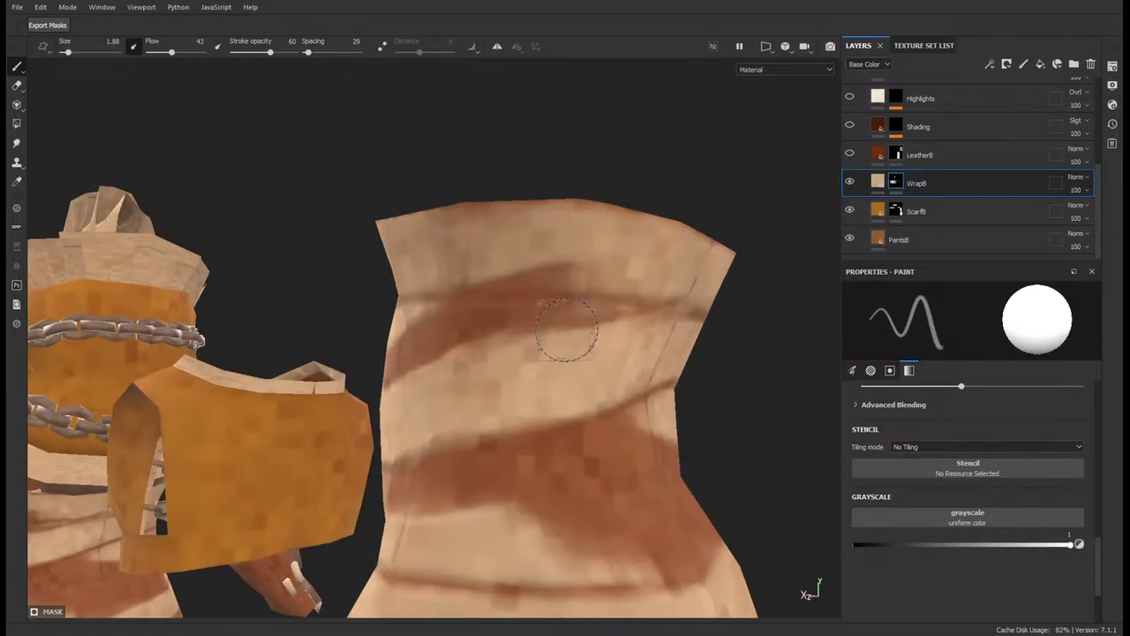
{"action": "mouse_move", "coordinate": [420, 335]}
{"action": "left_mouse_down", "text": "alt"}
{"action": "mouse_move", "coordinate": [394, 366]}
{"action": "mouse_move", "coordinate": [262, 303]}
{"action": "mouse_move", "coordinate": [466, 354]}
{"action": "left_mouse_up", "text": "alt"}
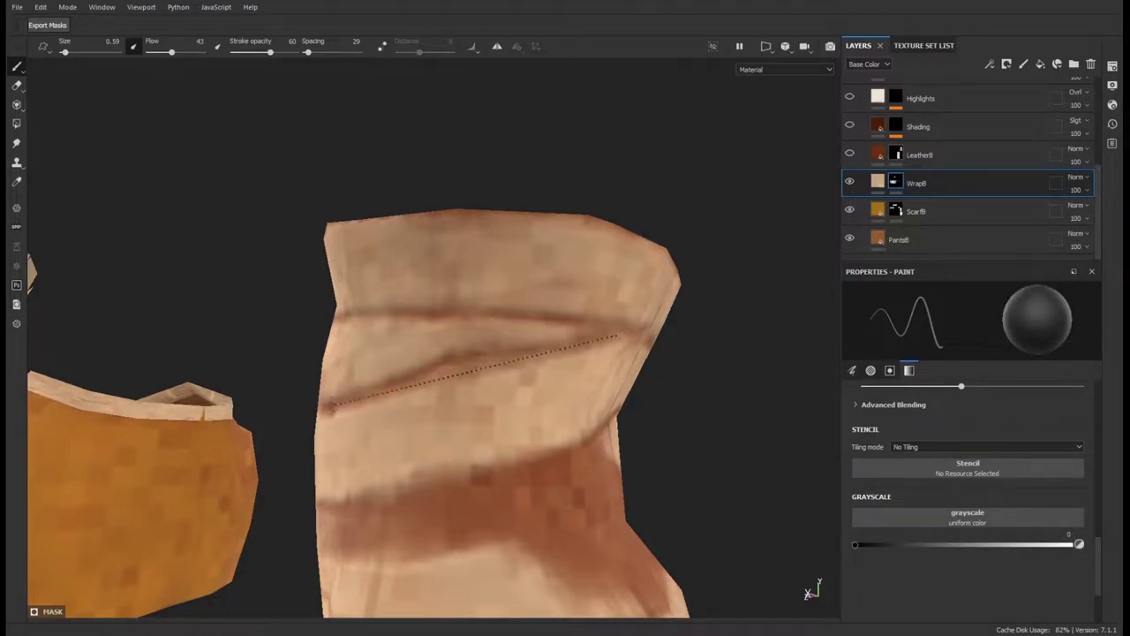
{"action": "left_click_drag", "start_coordinate": [398, 360], "coordinate": [623, 365], "text": "alt"}
{"action": "mouse_move", "coordinate": [378, 378]}
{"action": "left_mouse_down", "text": "alt"}
{"action": "mouse_move", "coordinate": [495, 362]}
{"action": "mouse_move", "coordinate": [599, 322]}
{"action": "mouse_move", "coordinate": [395, 302]}
{"action": "left_mouse_up", "text": "alt"}
{"action": "scroll", "coordinate": [494, 362], "scroll_direction": "down", "scroll_amount": 3}
{"action": "scroll", "coordinate": [599, 322], "scroll_direction": "up", "scroll_amount": 4}
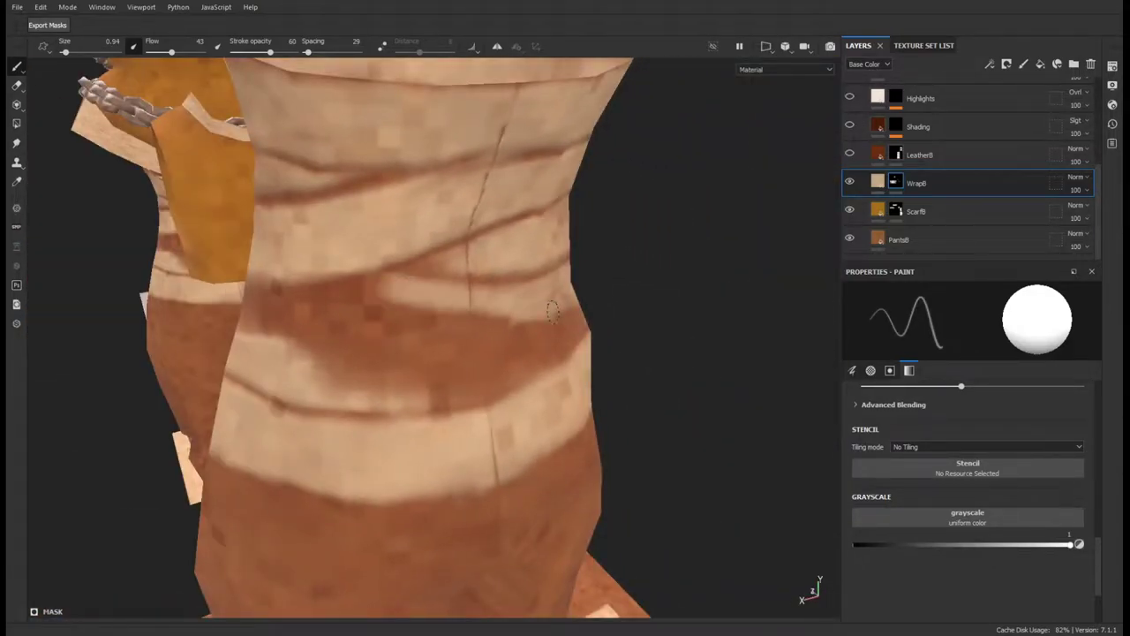
{"action": "mouse_move", "coordinate": [552, 310]}
{"action": "left_mouse_down", "text": "alt"}
{"action": "mouse_move", "coordinate": [495, 326]}
{"action": "mouse_move", "coordinate": [557, 342]}
{"action": "left_mouse_up", "text": "alt"}
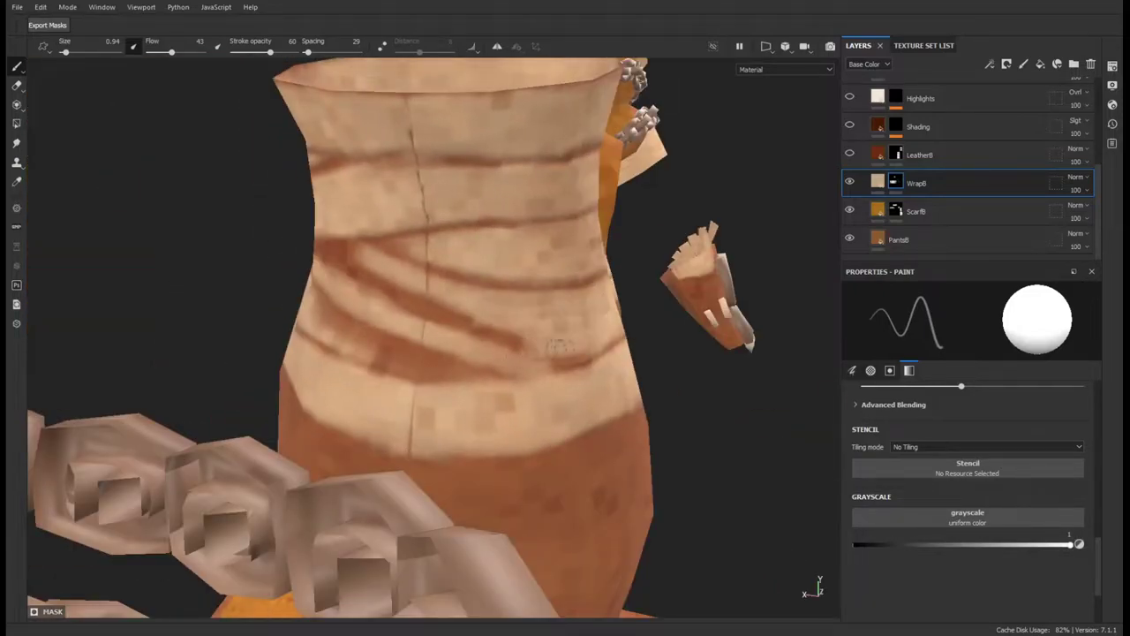
{"action": "left_click_drag", "start_coordinate": [326, 272], "coordinate": [327, 346], "text": "alt"}
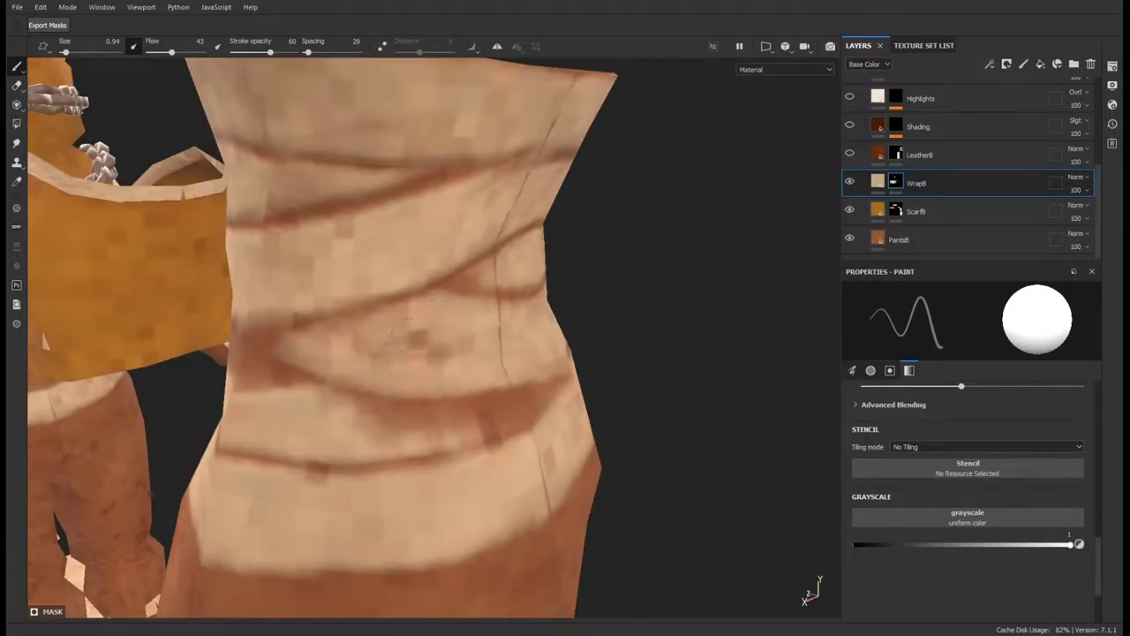
{"action": "mouse_move", "coordinate": [433, 411]}
{"action": "left_mouse_down", "text": "alt"}
{"action": "mouse_move", "coordinate": [364, 353]}
{"action": "mouse_move", "coordinate": [318, 346]}
{"action": "mouse_move", "coordinate": [467, 328]}
{"action": "mouse_move", "coordinate": [475, 315]}
{"action": "mouse_move", "coordinate": [450, 374]}
{"action": "mouse_move", "coordinate": [504, 340]}
{"action": "mouse_move", "coordinate": [488, 366]}
{"action": "left_mouse_up", "text": "alt"}
- Switch to black and paint dark wrap lines along the torso's side
{"action": "key", "text": "x"}
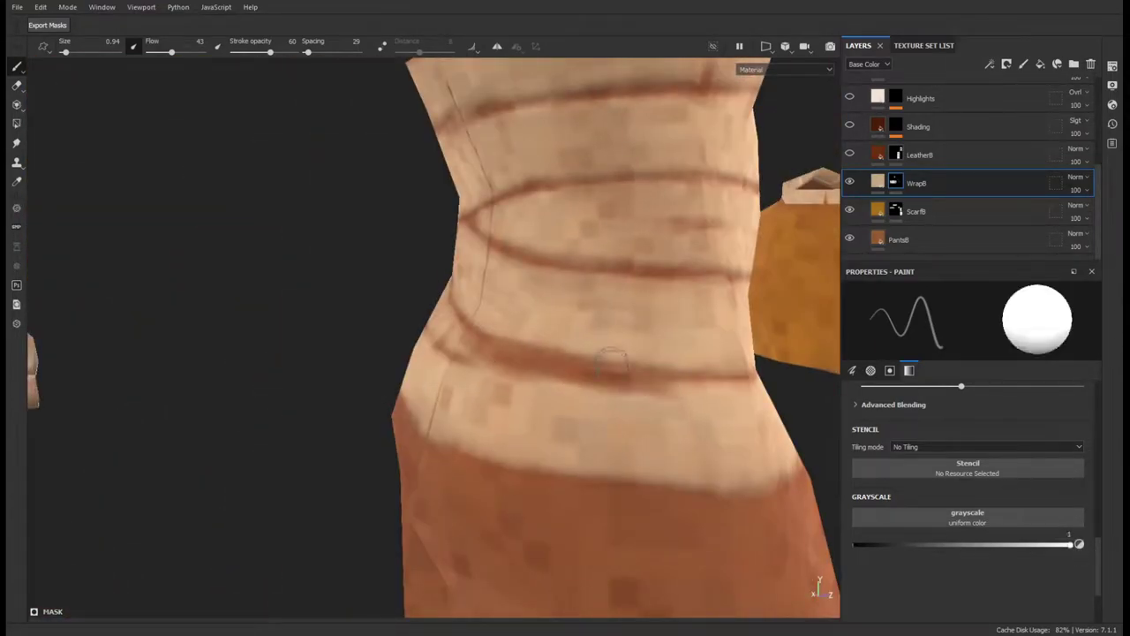
{"action": "left_click_drag", "start_coordinate": [592, 399], "coordinate": [412, 323], "text": "alt"}
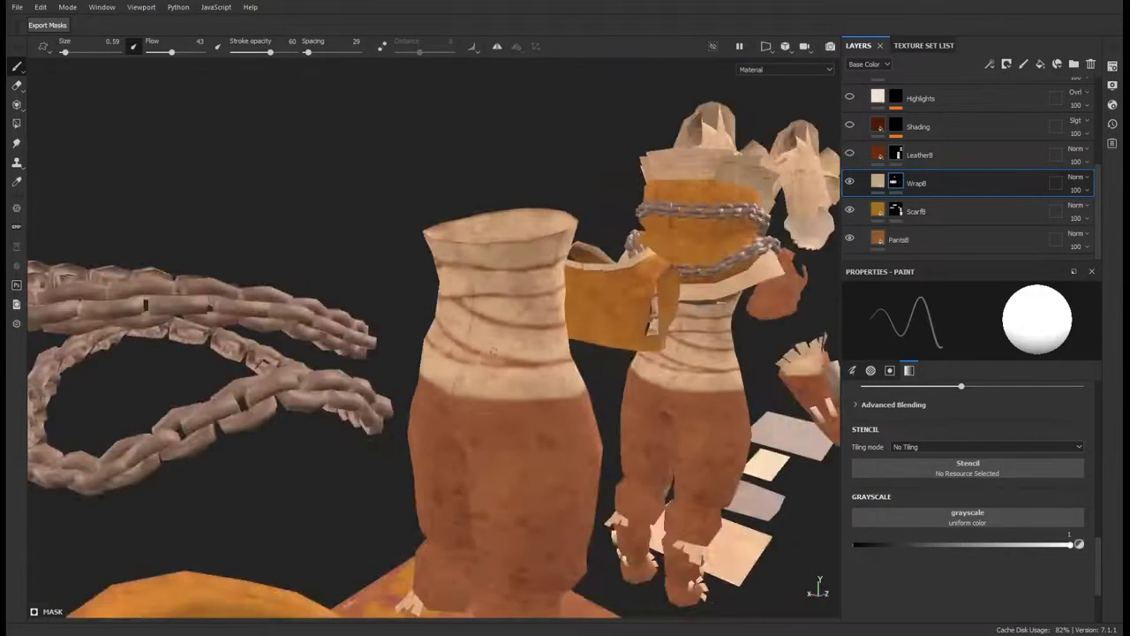
{"action": "key", "text": "x"}
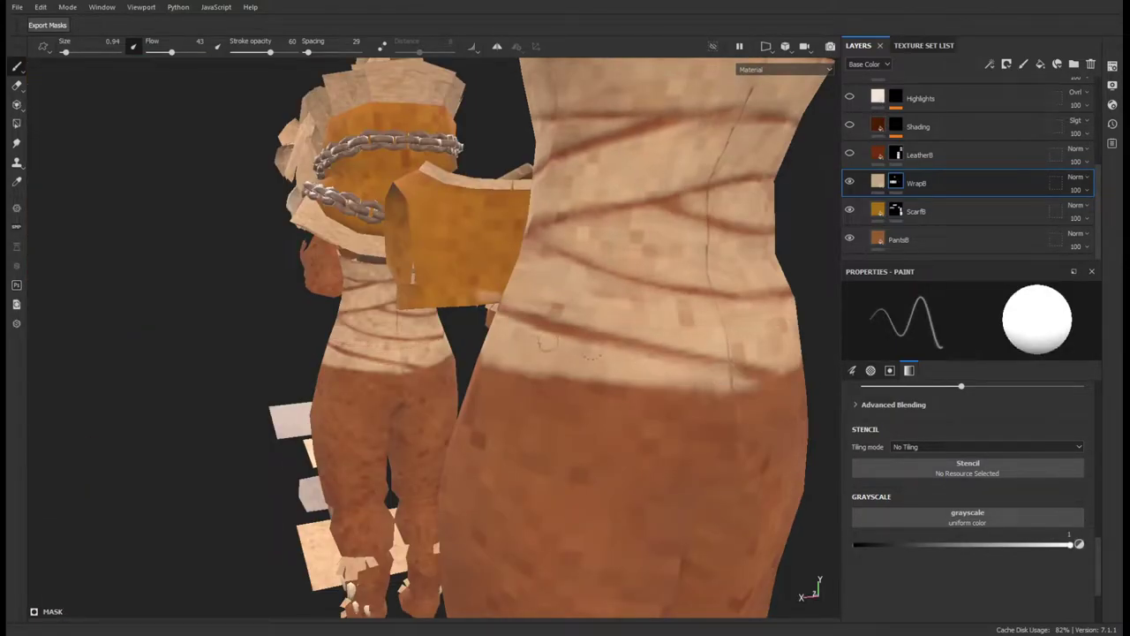
{"action": "left_click_drag", "start_coordinate": [530, 397], "coordinate": [459, 400], "text": "alt"}
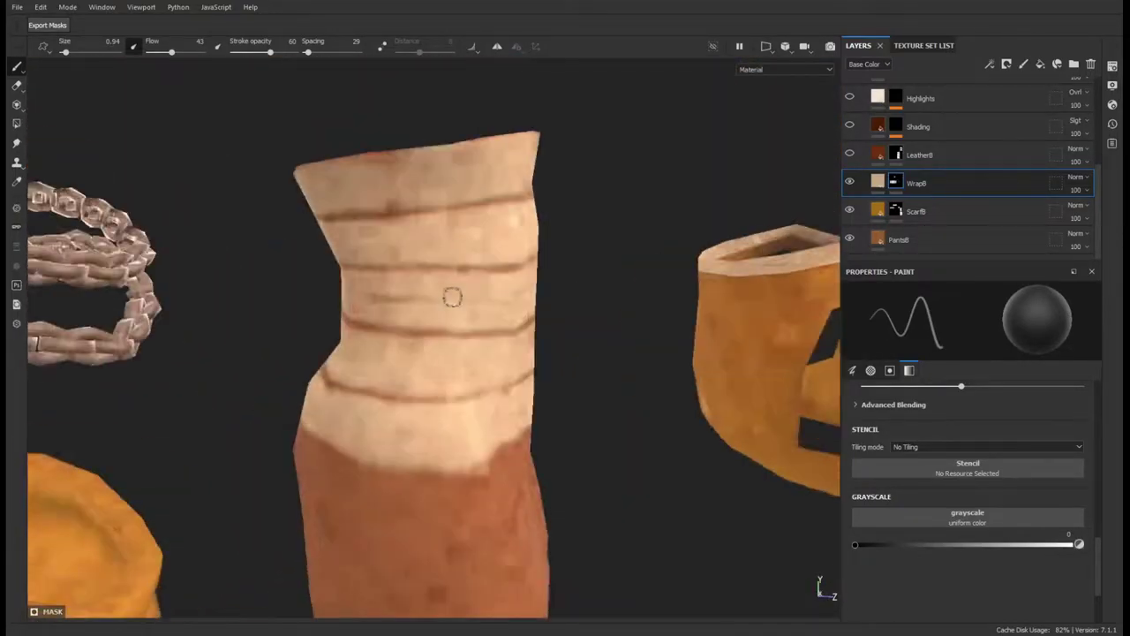
- Draw a straight black diagonal line across the torso wrap
{"action": "key", "text": "x"}
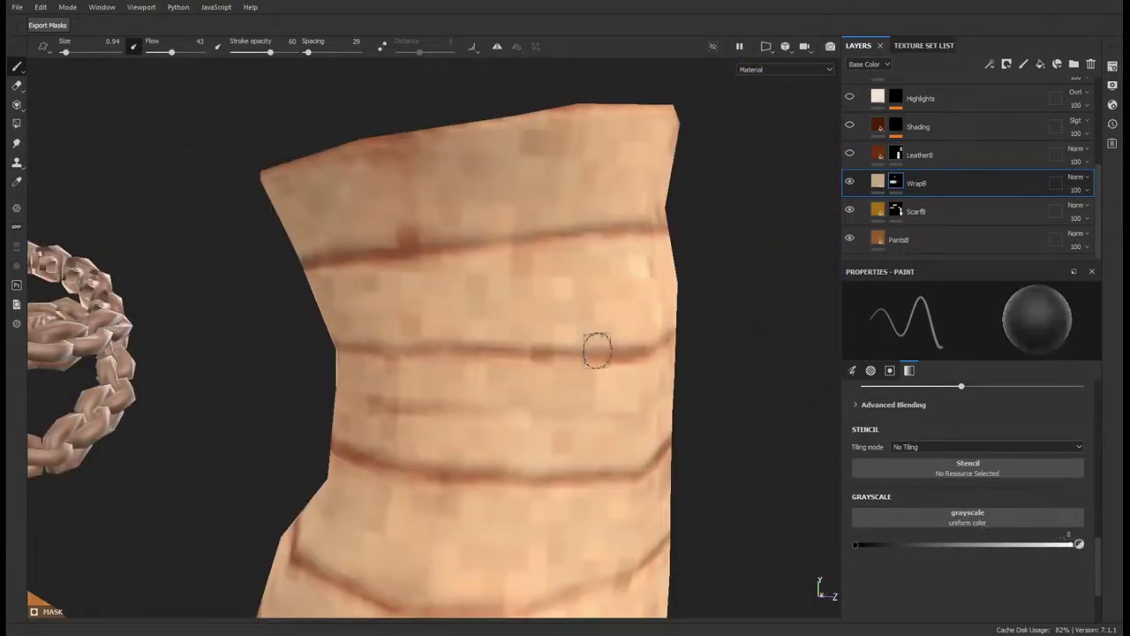
{"action": "left_click", "coordinate": [609, 357]}
{"action": "left_click", "coordinate": [400, 456], "text": "shift"}
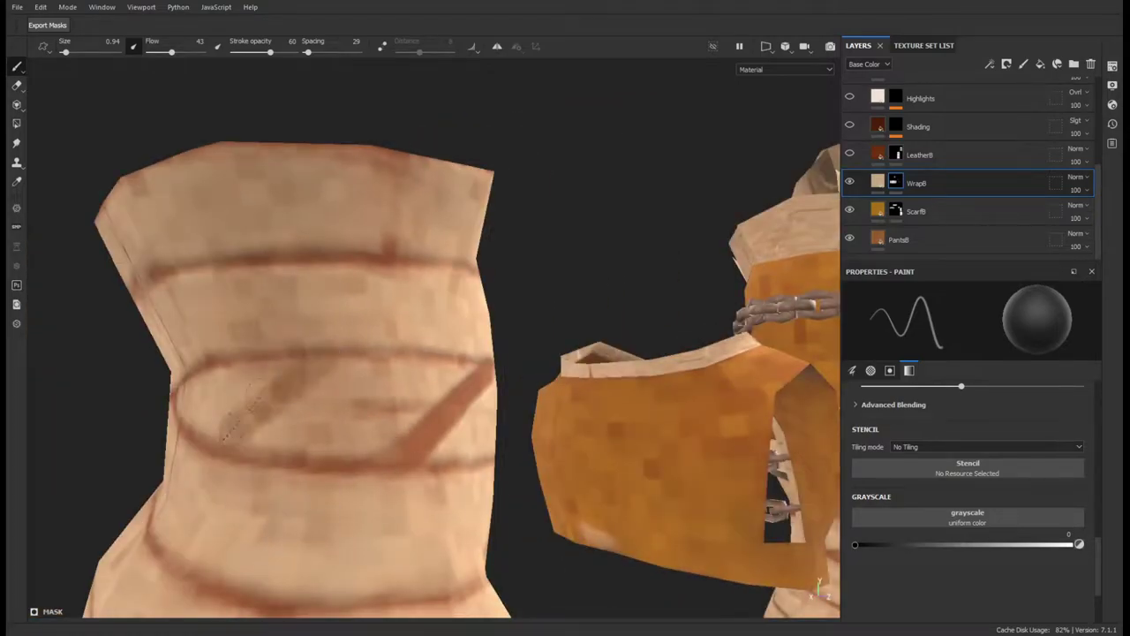
{"action": "left_click", "coordinate": [320, 366], "text": "shift"}
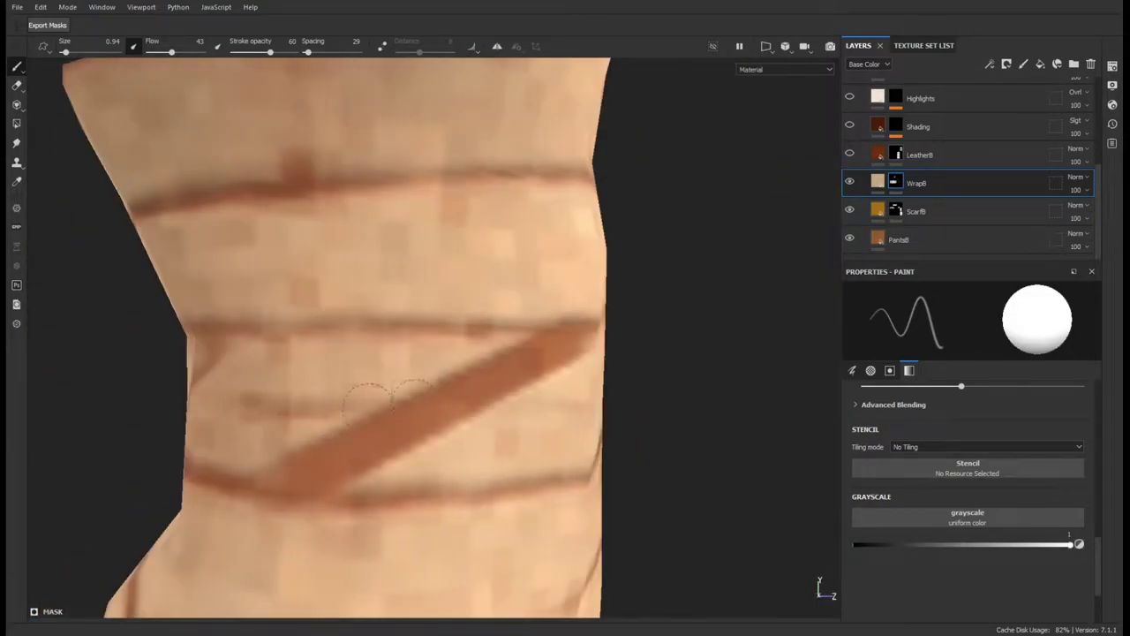
- Paint over the diagonal line in white to remove it
{"action": "left_click", "coordinate": [500, 346]}
{"action": "left_click", "coordinate": [291, 431], "text": "shift"}
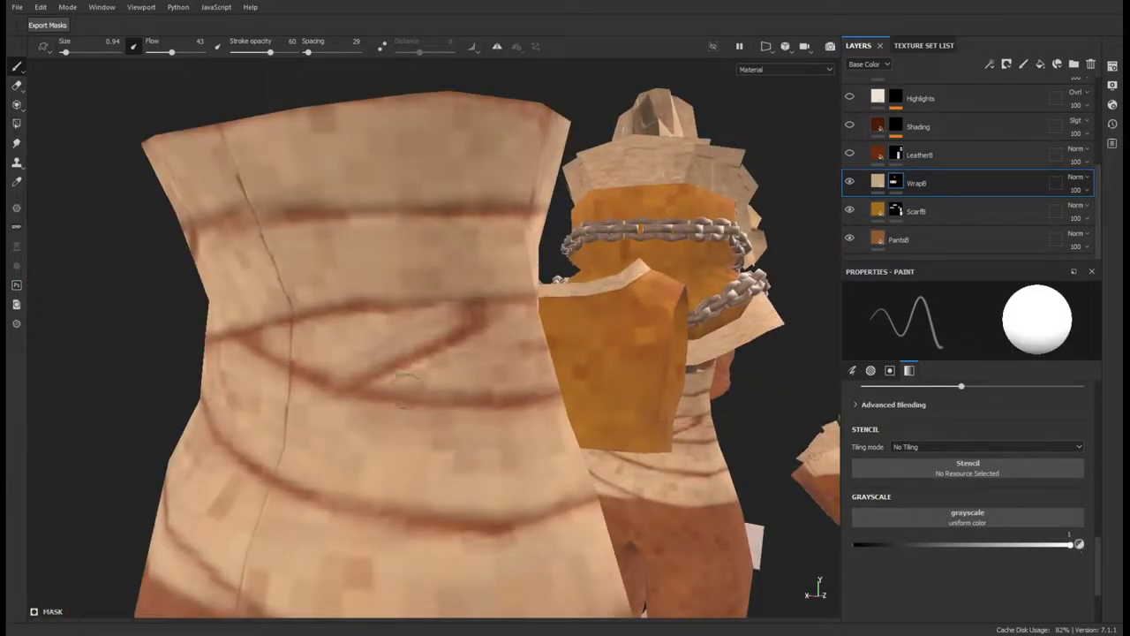
{"action": "left_click_drag", "start_coordinate": [401, 383], "coordinate": [459, 311]}
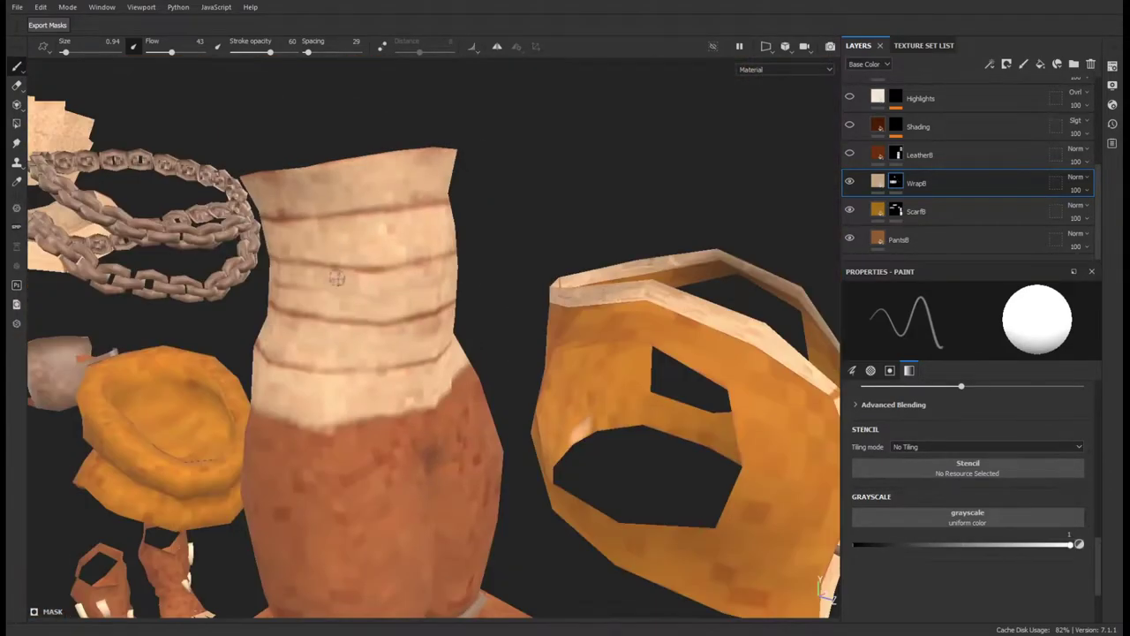
- Paint thin black crease lines around the torso wrap with a 0.32 brush
{"action": "key", "text": "x"}
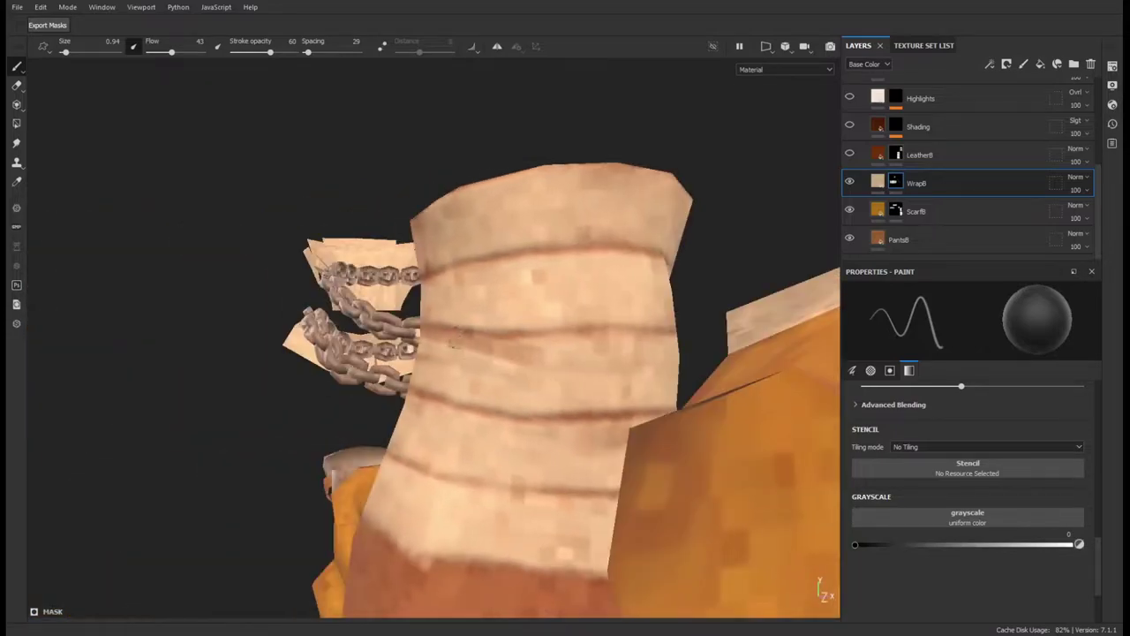
{"action": "left_click_drag", "start_coordinate": [614, 339], "coordinate": [697, 377], "text": "alt"}
{"action": "left_click_drag", "start_coordinate": [767, 341], "coordinate": [574, 373], "text": "alt"}
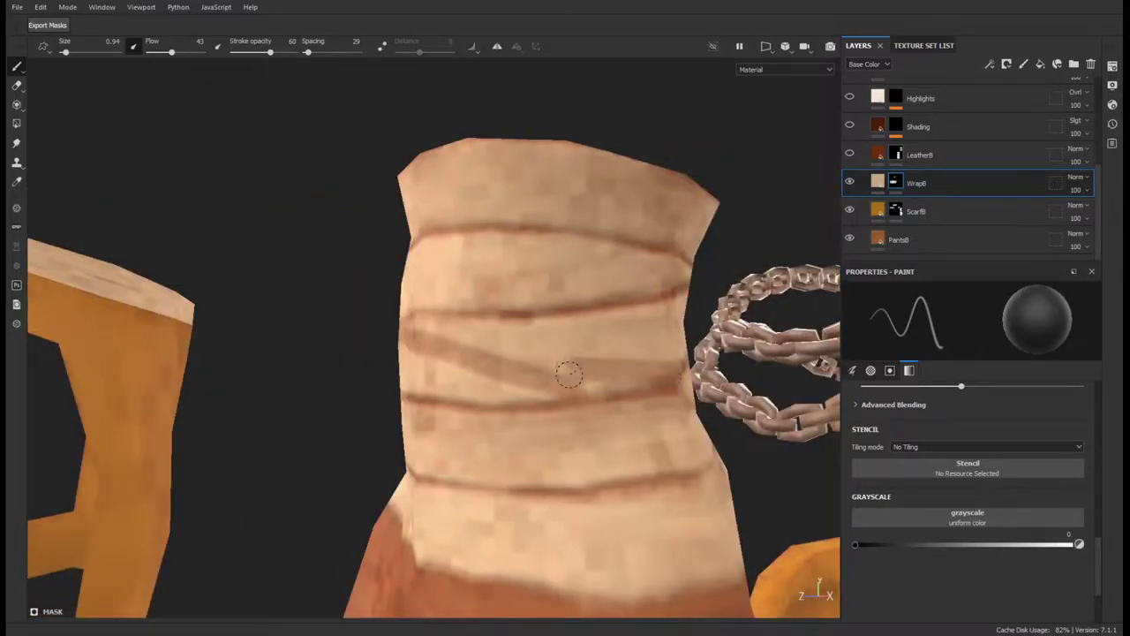
{"action": "mouse_move", "coordinate": [777, 441]}
{"action": "left_mouse_down", "text": "alt"}
{"action": "mouse_move", "coordinate": [444, 338]}
{"action": "mouse_move", "coordinate": [786, 417]}
{"action": "mouse_move", "coordinate": [278, 390]}
{"action": "mouse_move", "coordinate": [537, 429]}
{"action": "mouse_move", "coordinate": [412, 404]}
{"action": "mouse_move", "coordinate": [521, 298]}
{"action": "mouse_move", "coordinate": [537, 308]}
{"action": "mouse_move", "coordinate": [459, 291]}
{"action": "left_mouse_up", "text": "alt"}
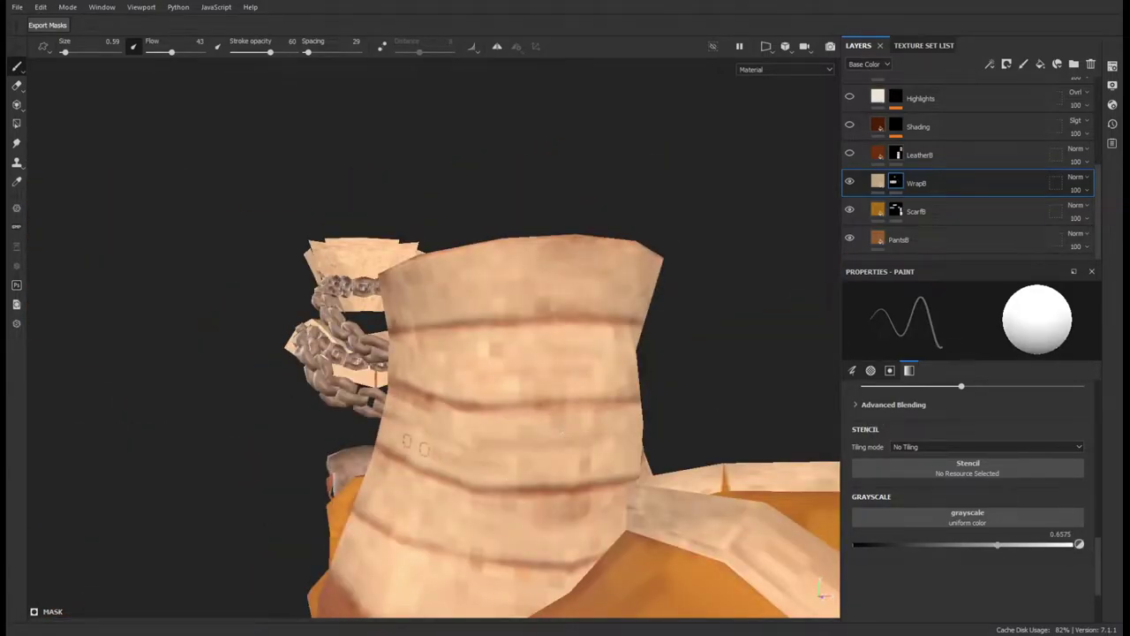
{"action": "left_click_drag", "start_coordinate": [382, 505], "coordinate": [837, 547], "text": "alt"}
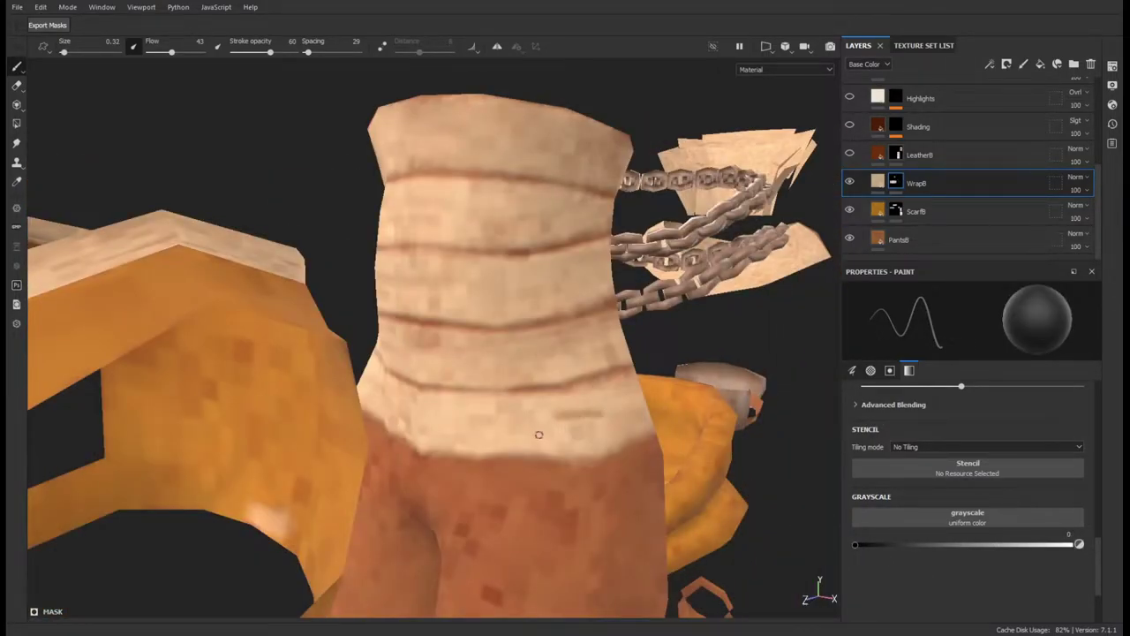
{"action": "left_click_drag", "start_coordinate": [428, 120], "coordinate": [346, 359], "text": "alt"}
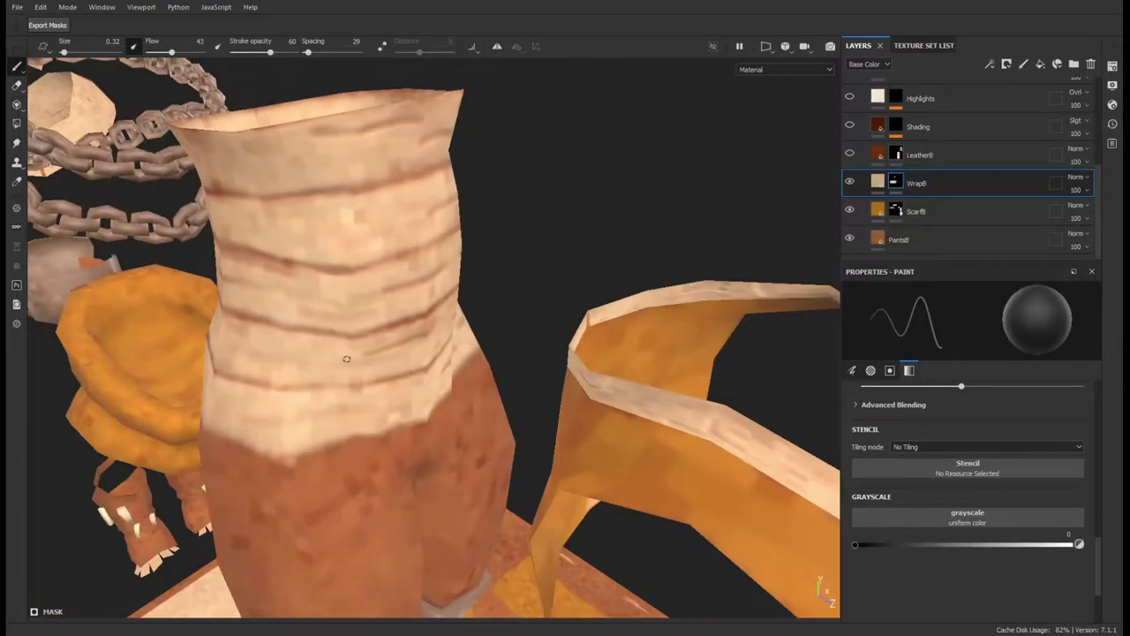
{"action": "left_click_drag", "start_coordinate": [304, 279], "coordinate": [394, 373], "text": "alt"}
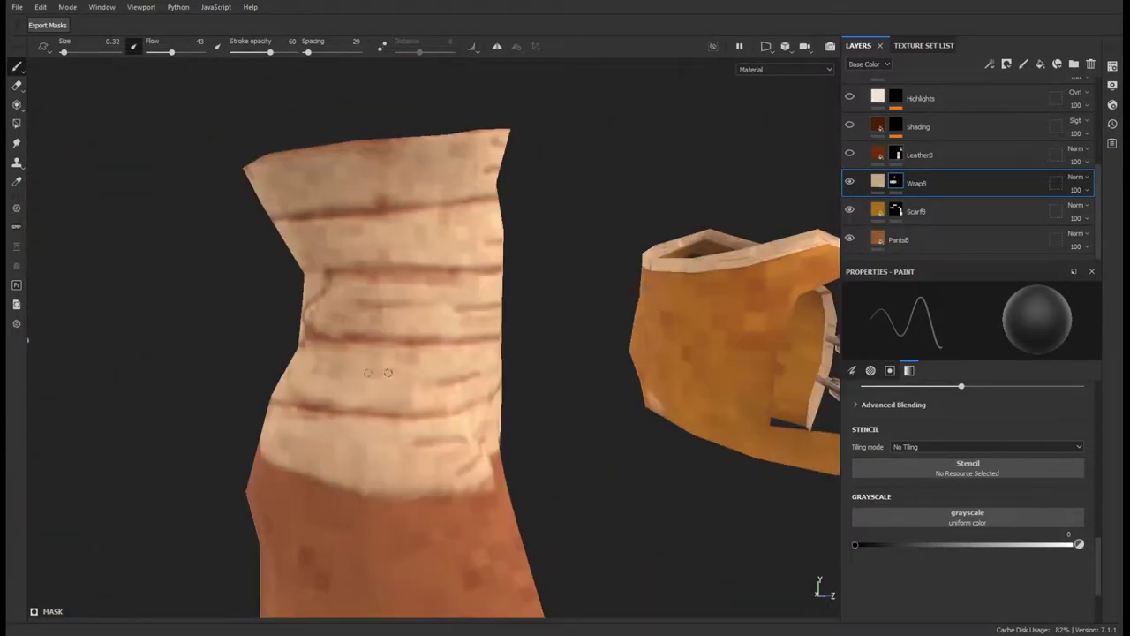
{"action": "mouse_move", "coordinate": [303, 193]}
{"action": "left_mouse_down", "text": "alt"}
{"action": "mouse_move", "coordinate": [249, 180]}
{"action": "mouse_move", "coordinate": [270, 251]}
{"action": "mouse_move", "coordinate": [379, 388]}
{"action": "mouse_move", "coordinate": [353, 434]}
{"action": "mouse_move", "coordinate": [517, 354]}
{"action": "mouse_move", "coordinate": [401, 363]}
{"action": "left_mouse_up", "text": "alt"}
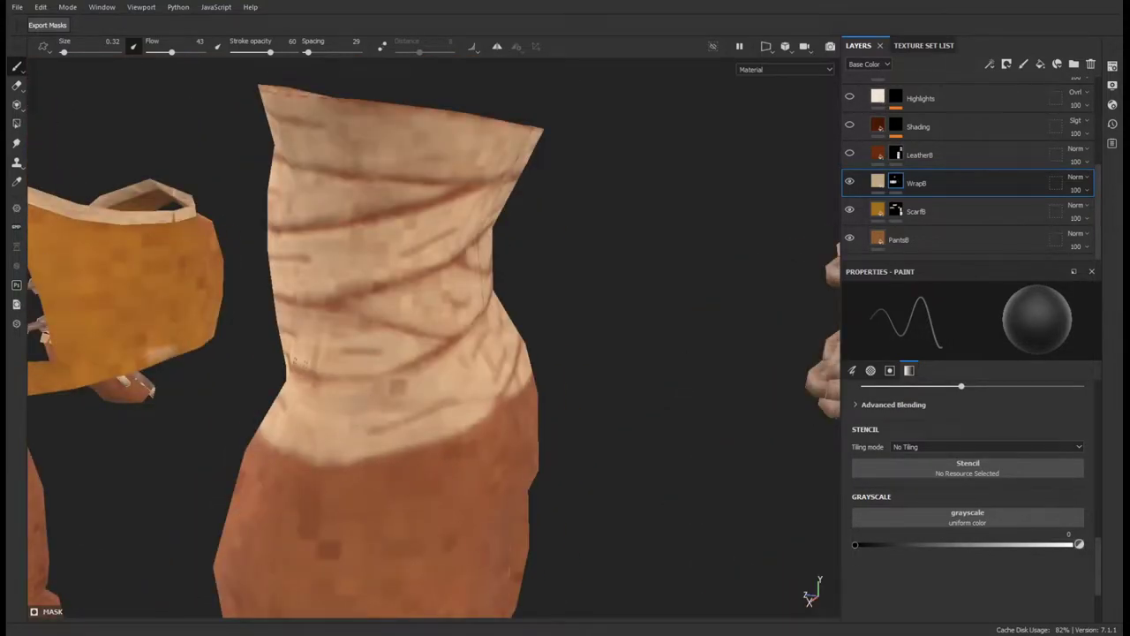
- Blend the crease lines with the Smudge tool, then select the Dirt_Dark layer
{"action": "key", "text": "5"}
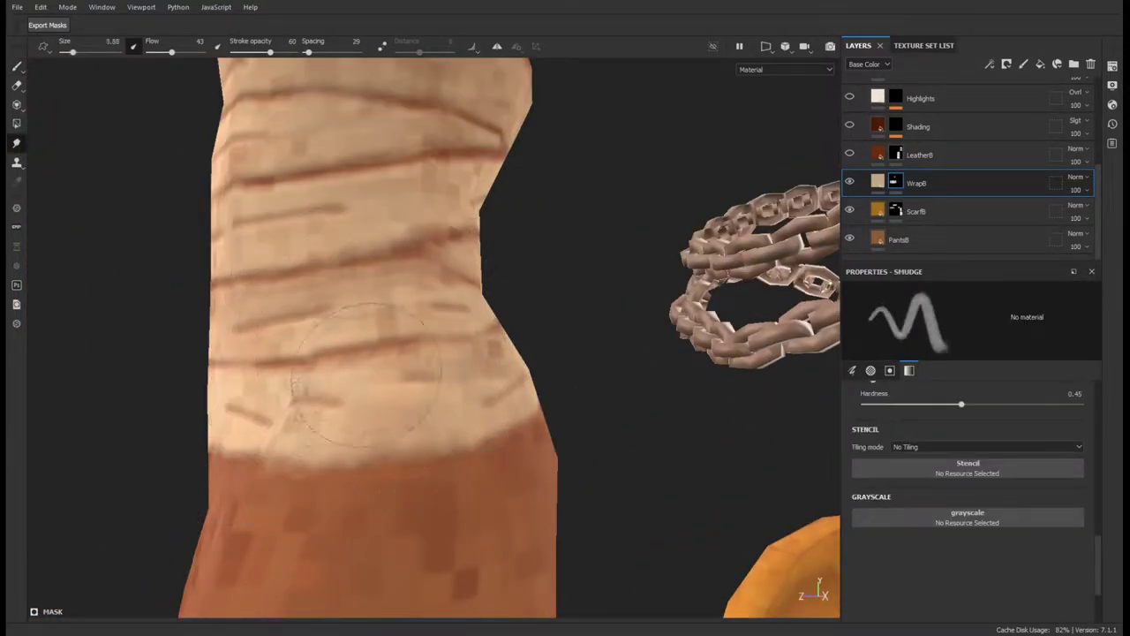
{"action": "mouse_move", "coordinate": [202, 230]}
{"action": "left_mouse_down", "text": "alt"}
{"action": "mouse_move", "coordinate": [209, 252]}
{"action": "mouse_move", "coordinate": [319, 256]}
{"action": "left_mouse_up", "text": "alt"}
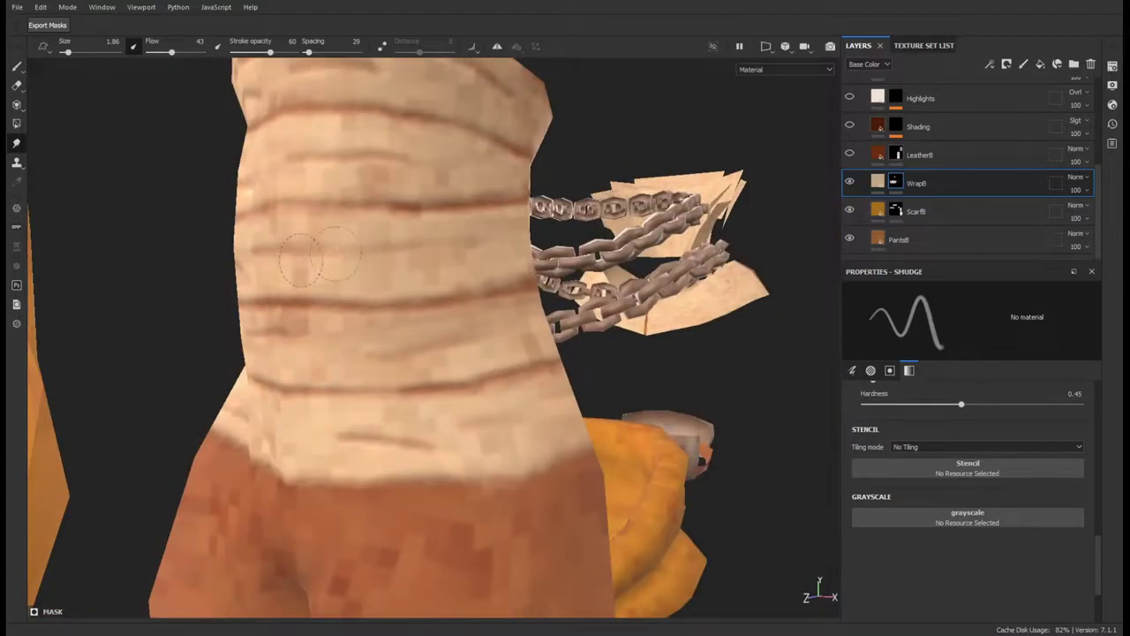
{"action": "mouse_move", "coordinate": [401, 340]}
{"action": "left_mouse_down", "text": "alt"}
{"action": "mouse_move", "coordinate": [365, 371]}
{"action": "mouse_move", "coordinate": [258, 367]}
{"action": "left_mouse_up", "text": "alt"}
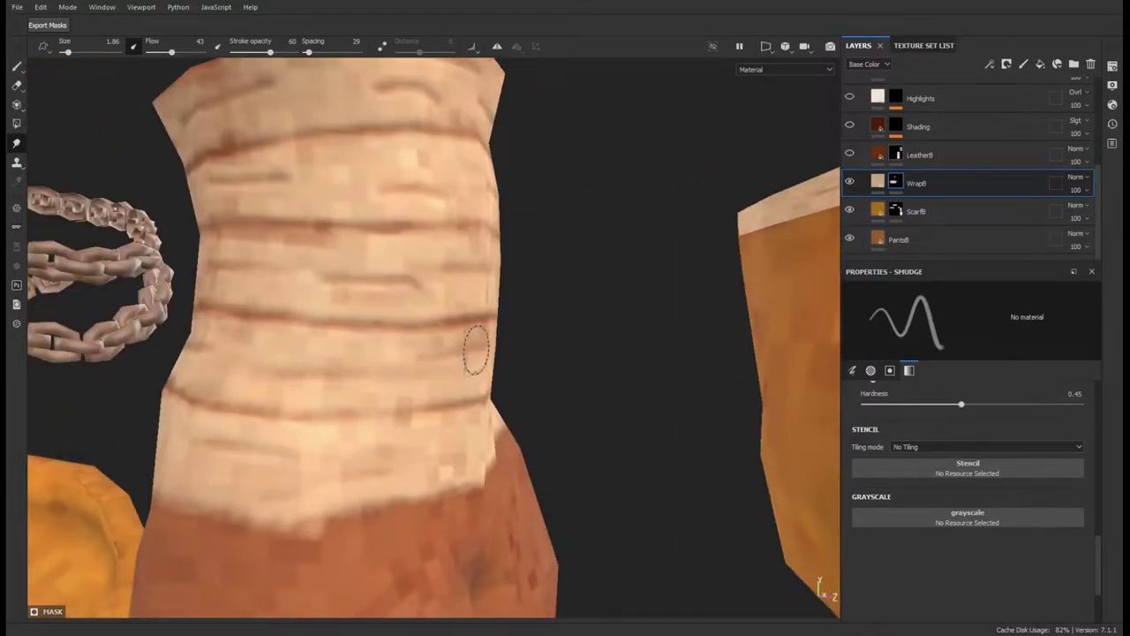
{"action": "left_click_drag", "start_coordinate": [475, 350], "coordinate": [466, 309], "text": "alt"}
{"action": "left_click_drag", "start_coordinate": [475, 208], "coordinate": [494, 223], "text": "alt"}
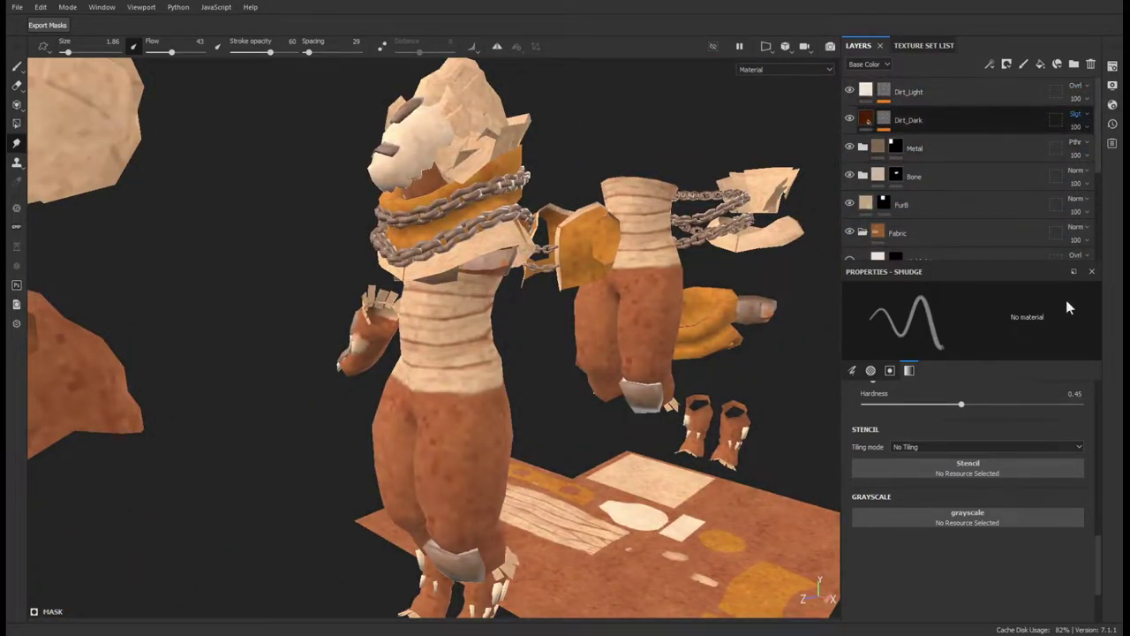
{"action": "left_click", "coordinate": [1073, 120]}
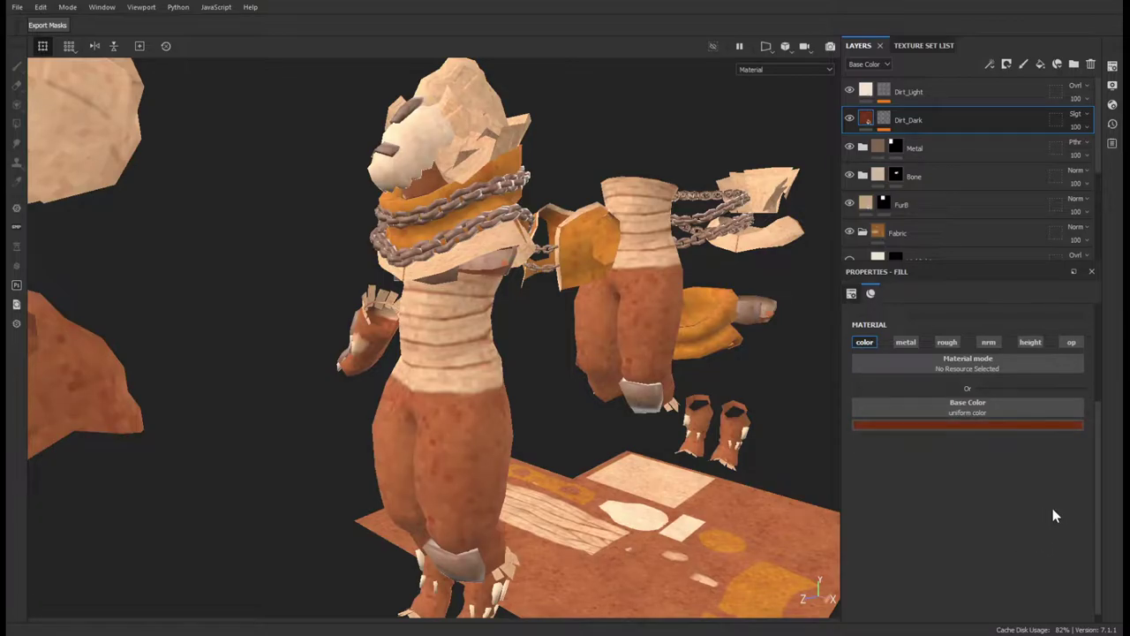
- Select the Dirt_Light layer and switch to the 2D UV view with the Smudge tool
{"action": "left_click", "coordinate": [861, 93]}
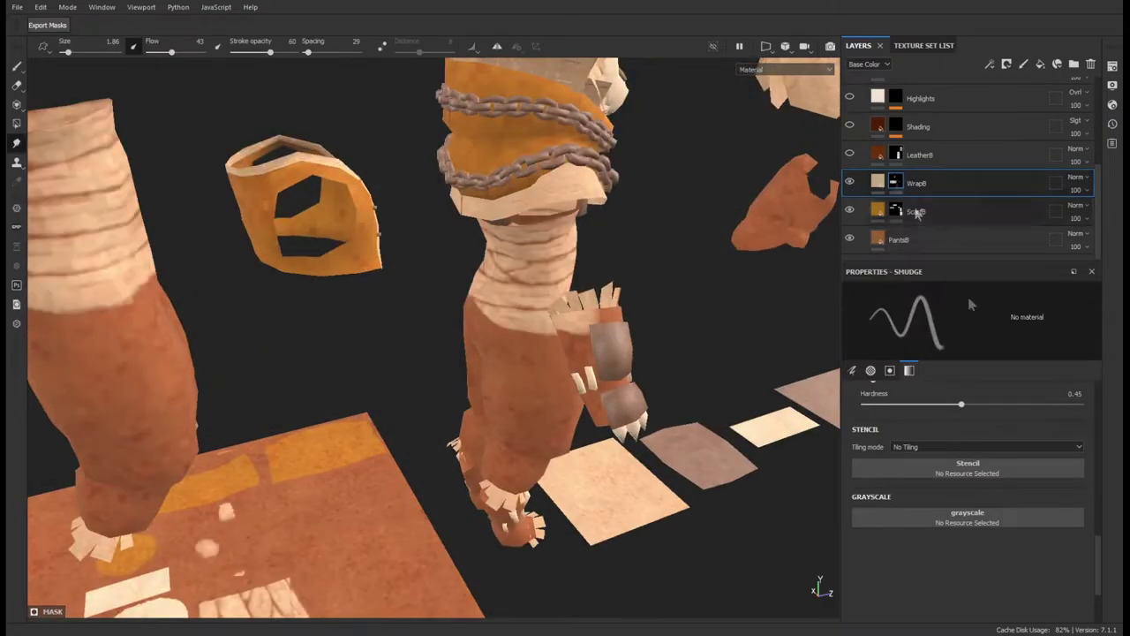
{"action": "key", "text": "4"}
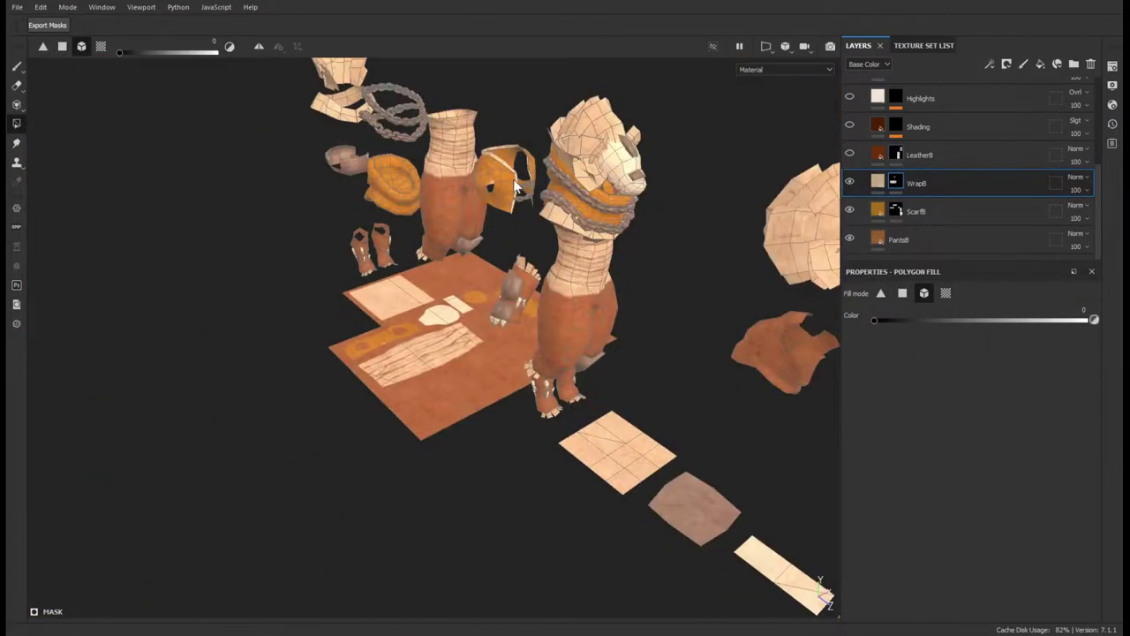
{"action": "scroll", "coordinate": [482, 236], "scroll_direction": "up", "scroll_amount": 2}
{"action": "left_click", "coordinate": [766, 49]}
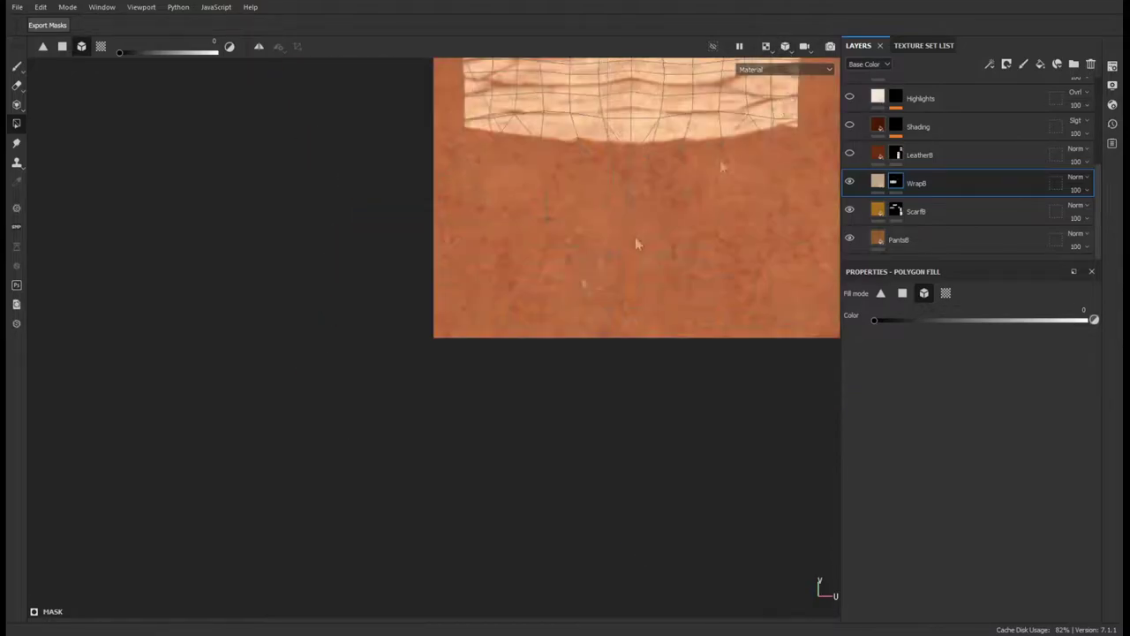
{"action": "key", "text": "5"}
{"action": "scroll", "coordinate": [561, 362], "scroll_direction": "up", "scroll_amount": 5}
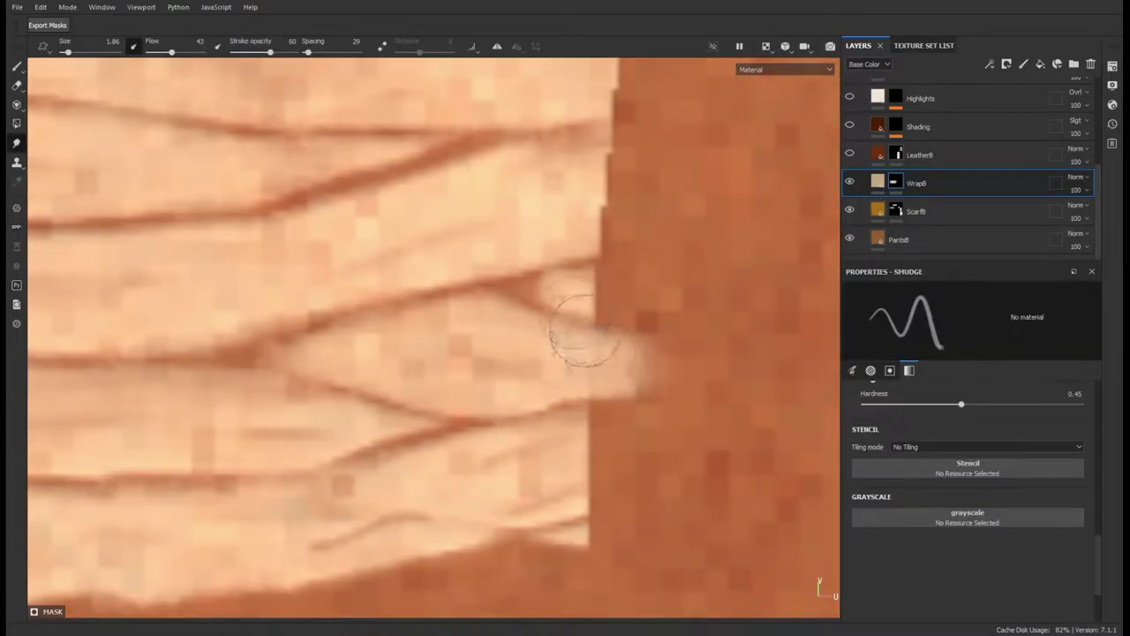
{"action": "scroll", "coordinate": [1060, 133], "scroll_direction": "up", "scroll_amount": 5}
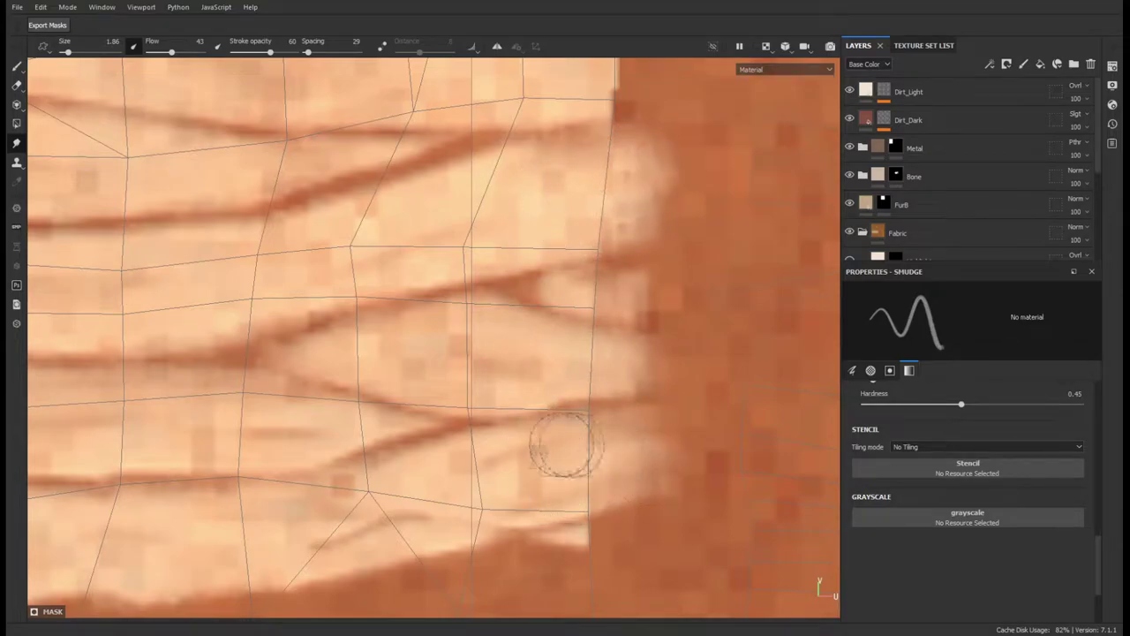
{"action": "scroll", "coordinate": [580, 528], "scroll_direction": "down", "scroll_amount": 3}
- Smudge the light wrap colour past the wrap island's edges in the UV view
{"action": "left_click_drag", "start_coordinate": [467, 416], "coordinate": [441, 391]}
{"action": "scroll", "coordinate": [497, 524], "scroll_direction": "down", "scroll_amount": 2}
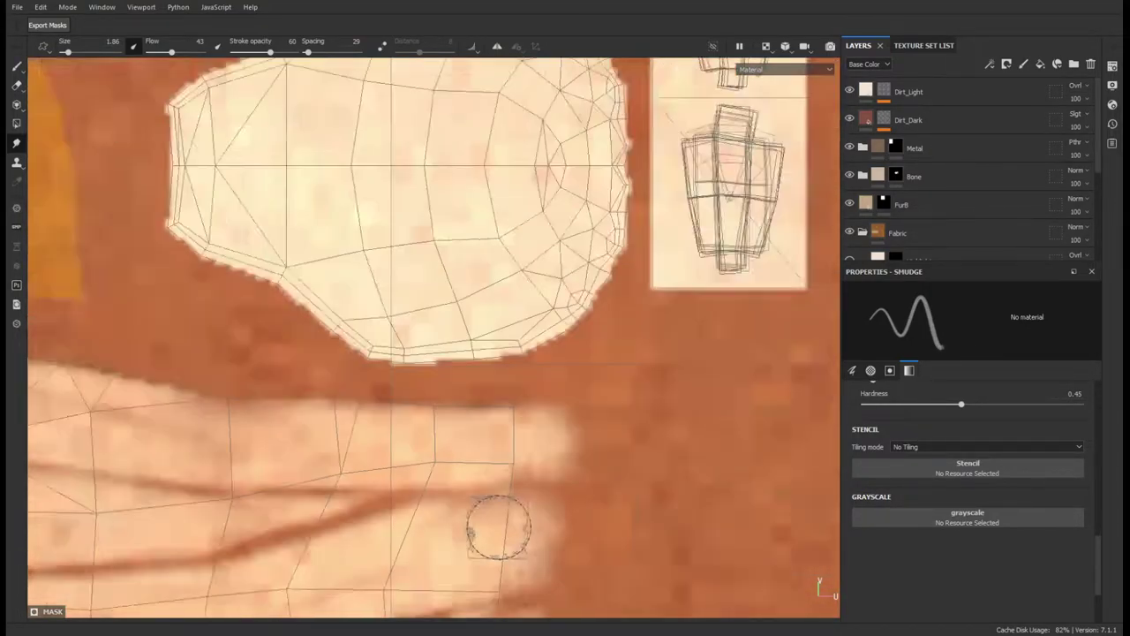
{"action": "scroll", "coordinate": [497, 524], "scroll_direction": "up", "scroll_amount": 5}
{"action": "scroll", "coordinate": [511, 349], "scroll_direction": "up", "scroll_amount": 2}
{"action": "left_click_drag", "start_coordinate": [510, 349], "coordinate": [618, 303]}
{"action": "scroll", "coordinate": [530, 327], "scroll_direction": "up", "scroll_amount": 2}
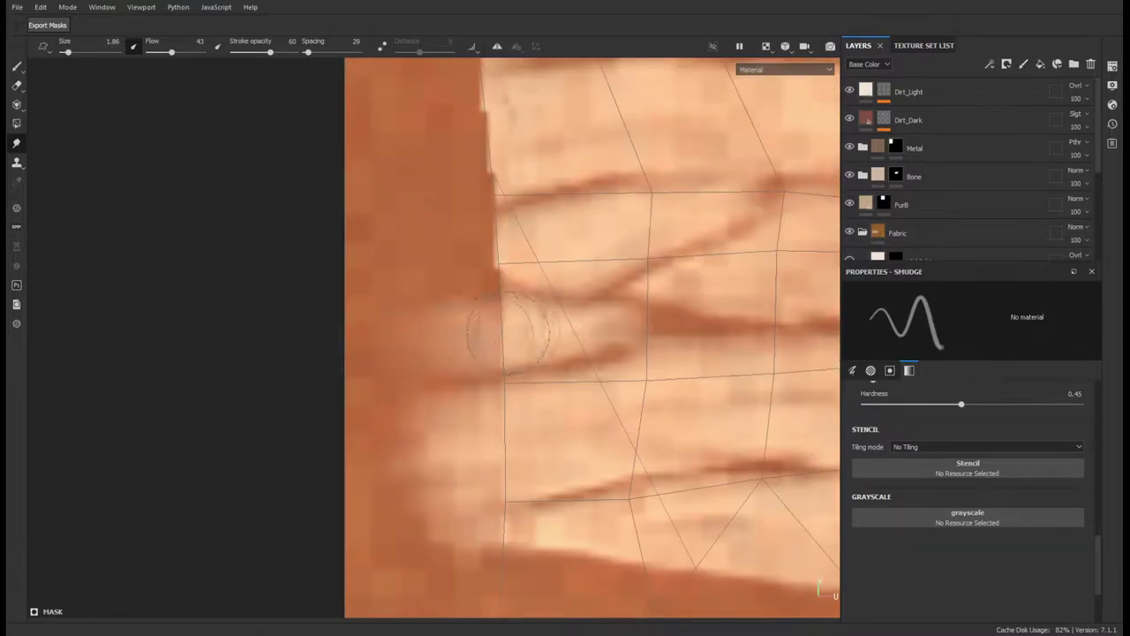
{"action": "scroll", "coordinate": [440, 261], "scroll_direction": "down", "scroll_amount": 1}
{"action": "scroll", "coordinate": [460, 287], "scroll_direction": "up", "scroll_amount": 2}
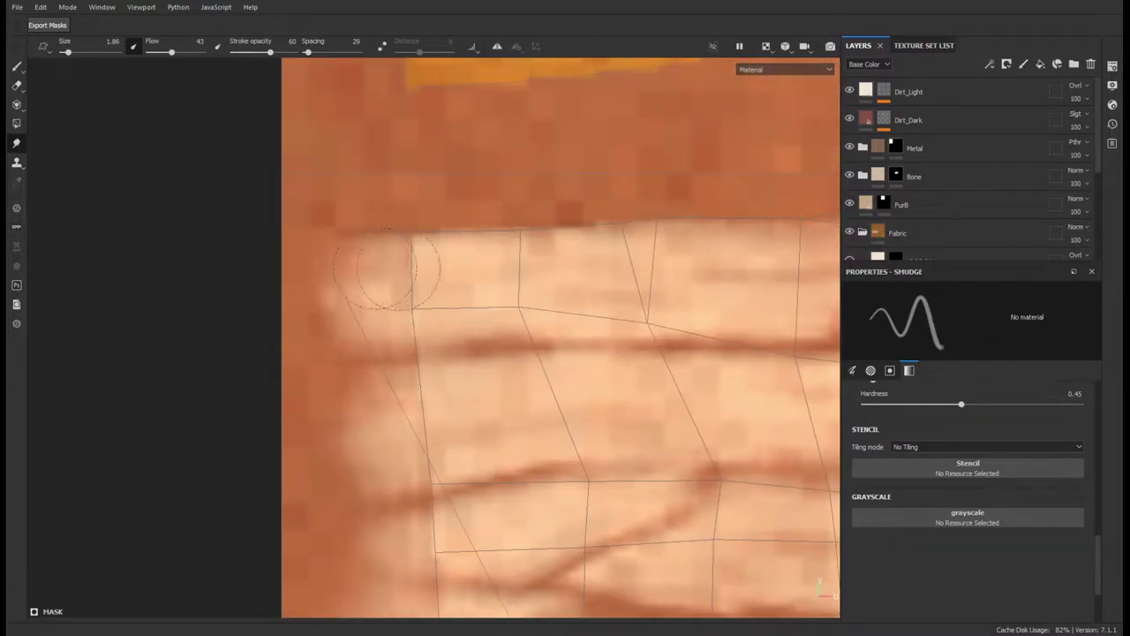
{"action": "scroll", "coordinate": [494, 269], "scroll_direction": "down", "scroll_amount": 2}
- Compare the result in 3D, select WrapB, and inspect the side of the torso
{"action": "key", "text": "F2"}
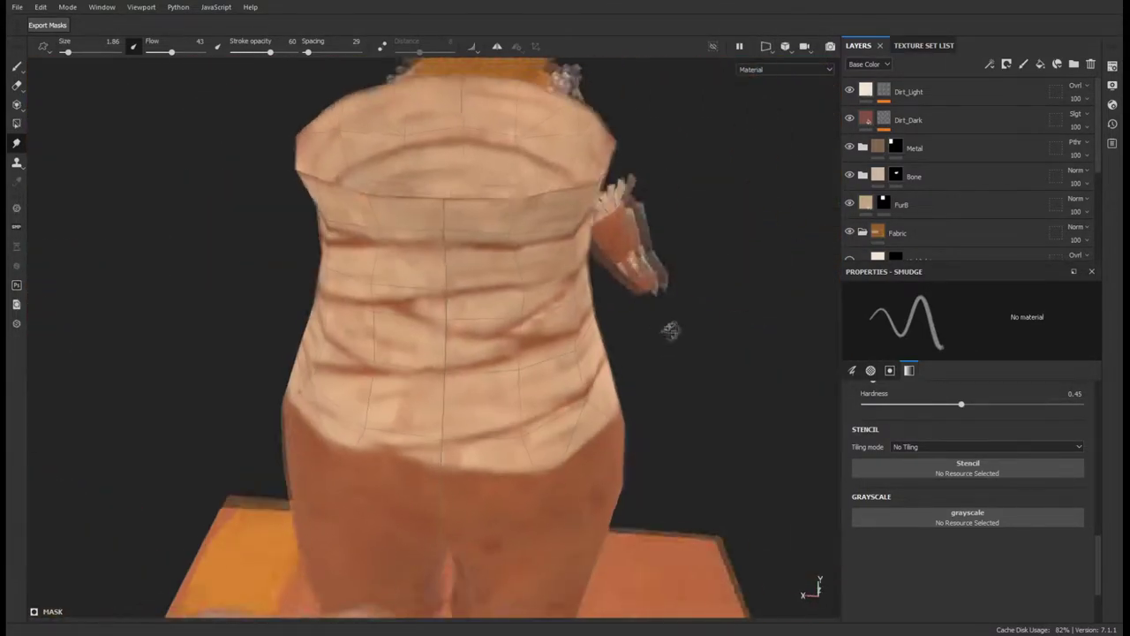
{"action": "key", "text": "F3"}
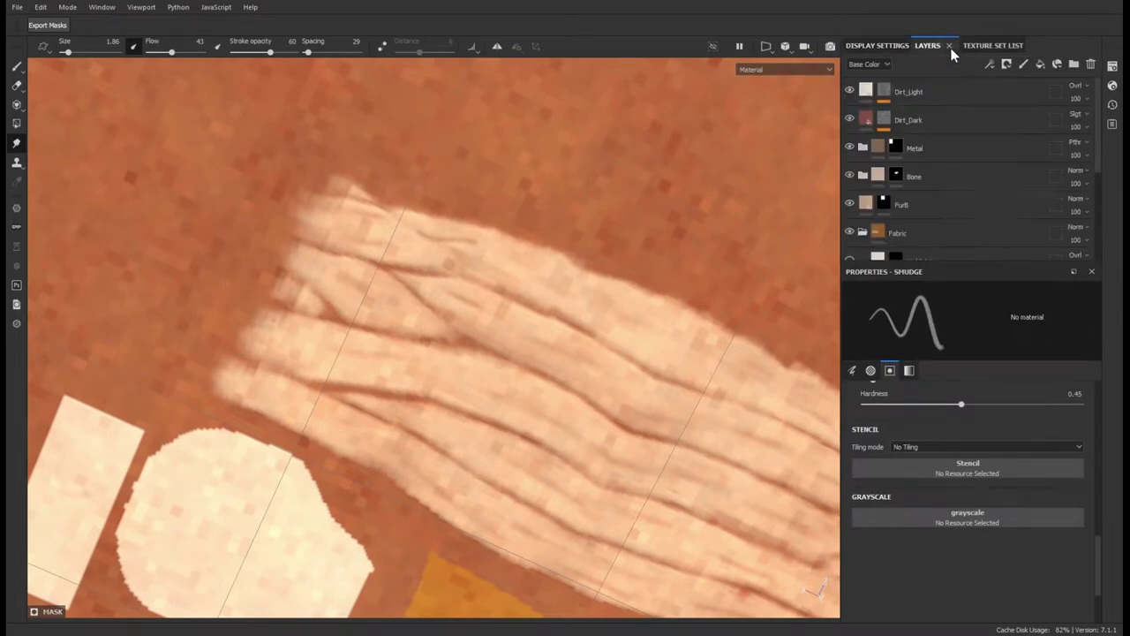
{"action": "left_click", "coordinate": [899, 183]}
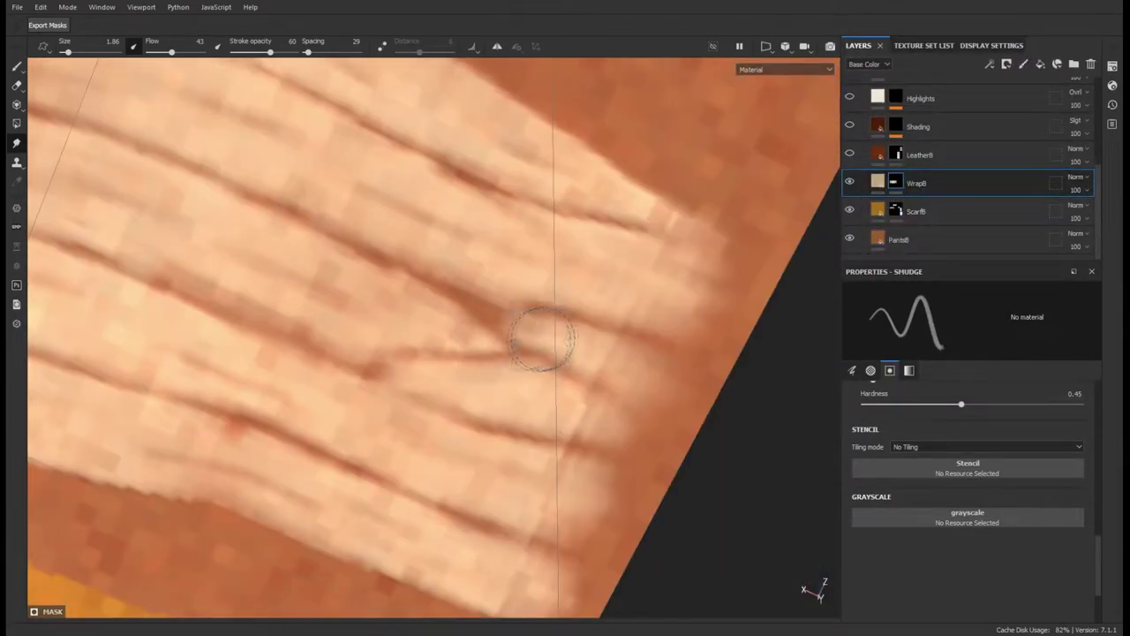
{"action": "key", "text": "F2"}
{"action": "left_click_drag", "start_coordinate": [292, 248], "coordinate": [548, 314], "text": "alt"}
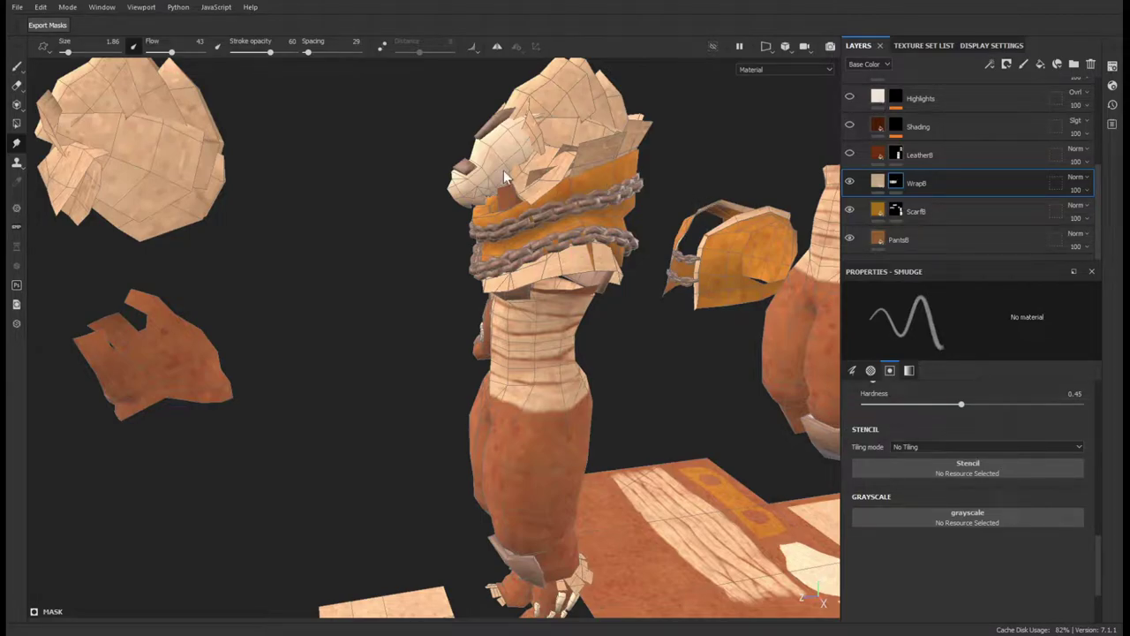
- Select FurB and move between its mask and material settings to apply the WolfMask fur mask
{"action": "scroll", "coordinate": [963, 177], "scroll_direction": "up", "scroll_amount": 5}
{"action": "left_click", "coordinate": [883, 205]}
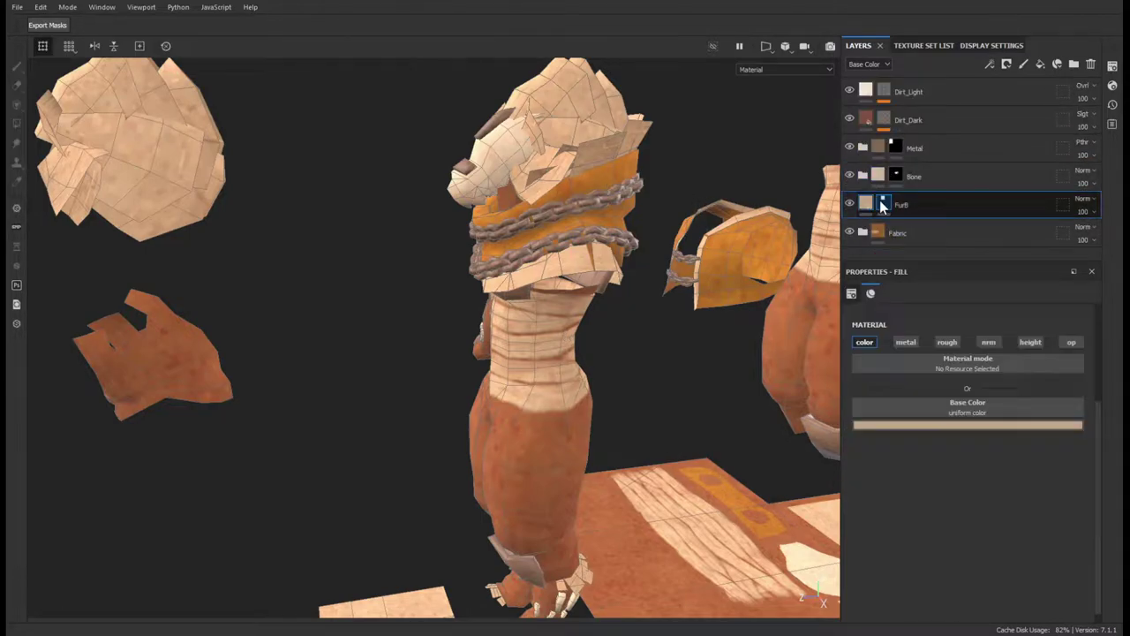
{"action": "left_click", "coordinate": [883, 205]}
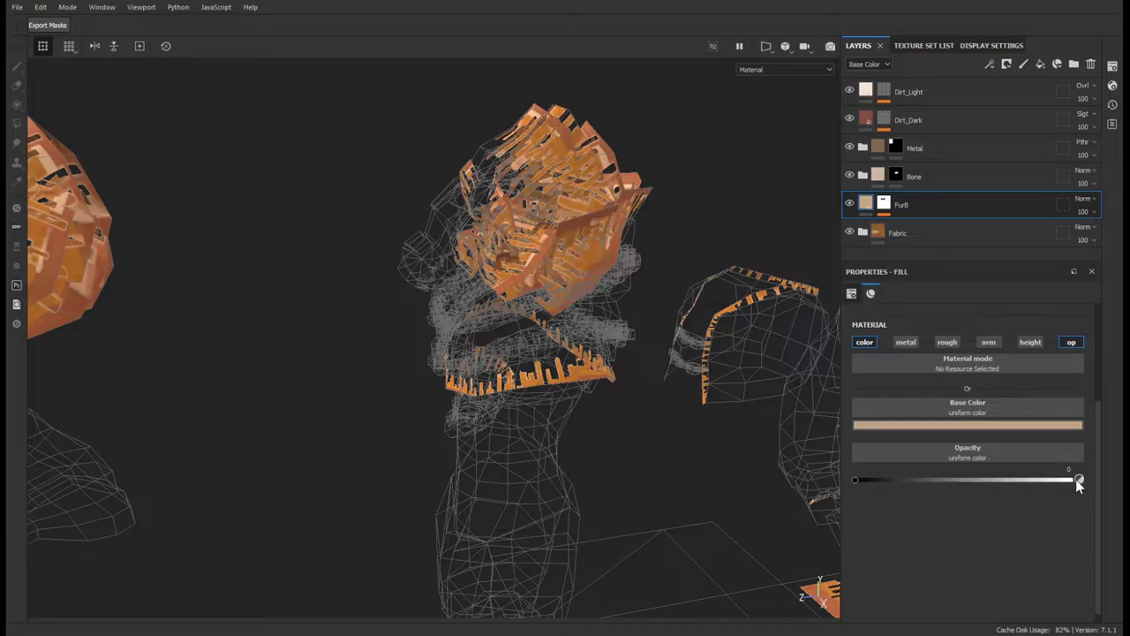
{"action": "left_click_drag", "start_coordinate": [530, 353], "coordinate": [440, 346], "text": "alt"}
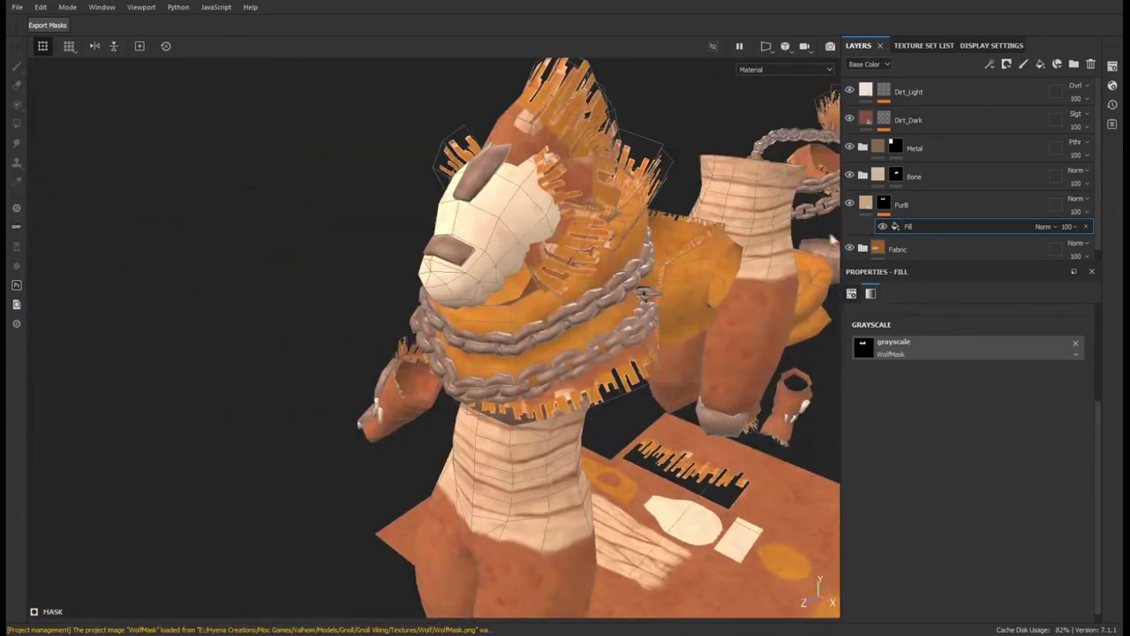
{"action": "left_click", "coordinate": [896, 205]}
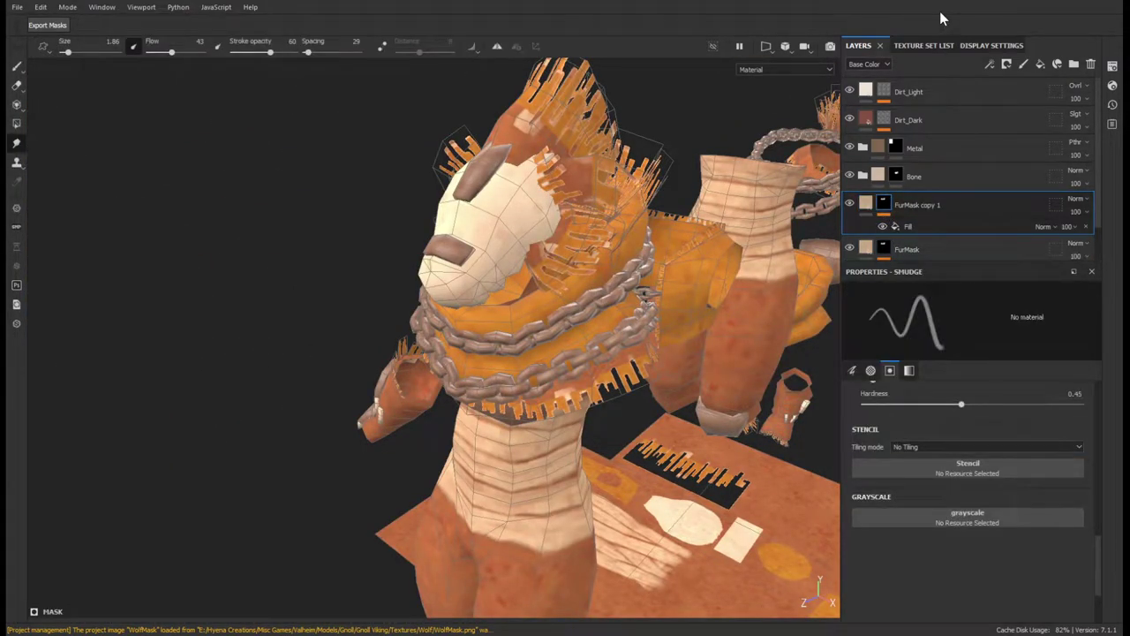
- Move FurMask copy 1 below FurMask and fill its mask on the separated fur pieces
{"action": "left_click", "coordinate": [914, 232]}
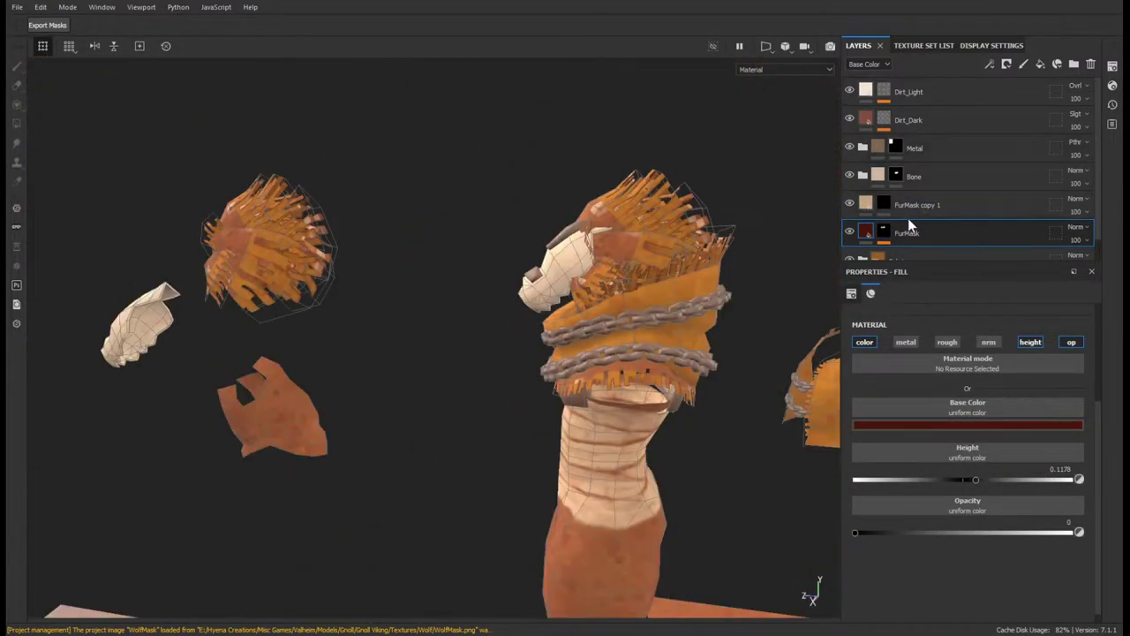
{"action": "left_click_drag", "start_coordinate": [908, 218], "coordinate": [883, 212]}
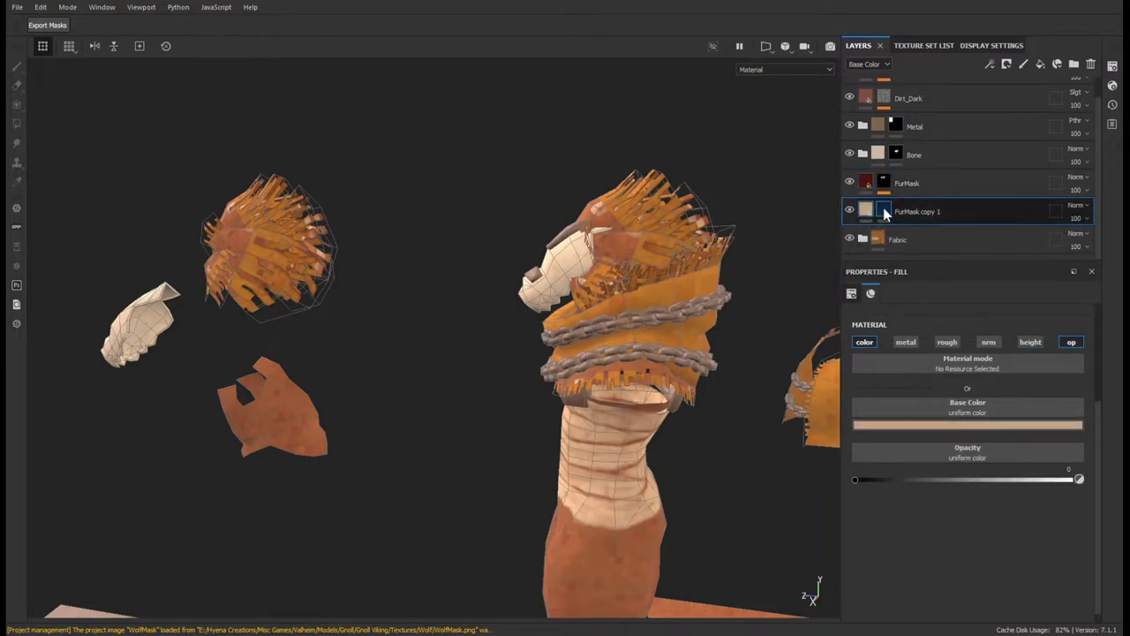
{"action": "left_click", "coordinate": [883, 212]}
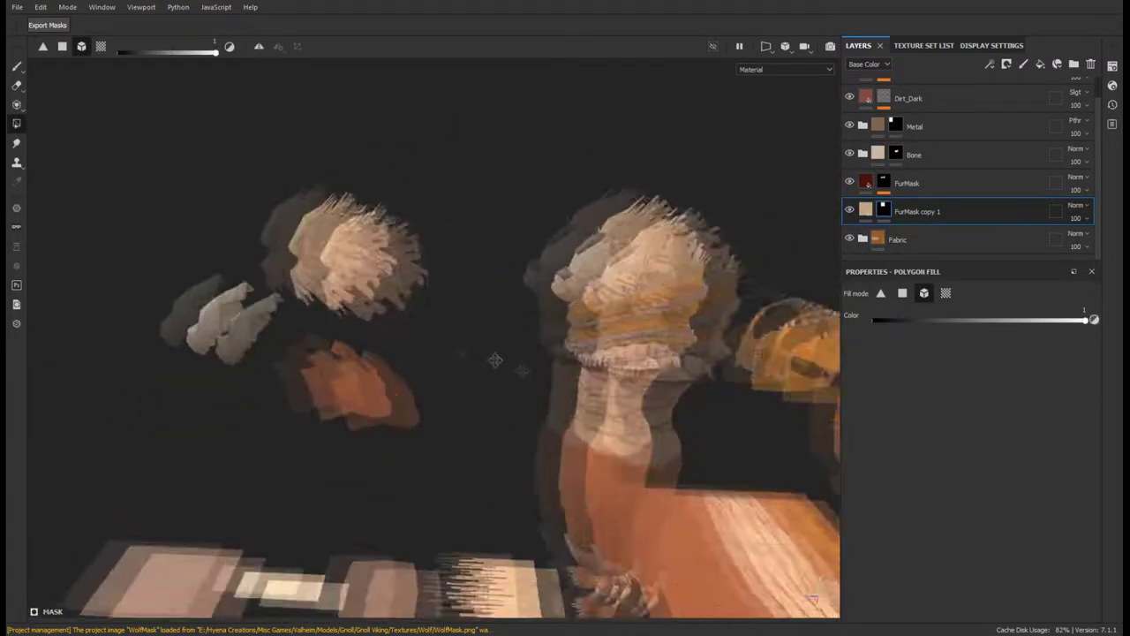
{"action": "mouse_move", "coordinate": [496, 360]}
{"action": "left_mouse_down", "text": "alt"}
{"action": "mouse_move", "coordinate": [662, 418]}
{"action": "mouse_move", "coordinate": [411, 282]}
{"action": "mouse_move", "coordinate": [519, 269]}
{"action": "mouse_move", "coordinate": [533, 308]}
{"action": "mouse_move", "coordinate": [300, 205]}
{"action": "mouse_move", "coordinate": [457, 318]}
{"action": "mouse_move", "coordinate": [456, 393]}
{"action": "mouse_move", "coordinate": [861, 183]}
{"action": "left_mouse_up", "text": "alt"}
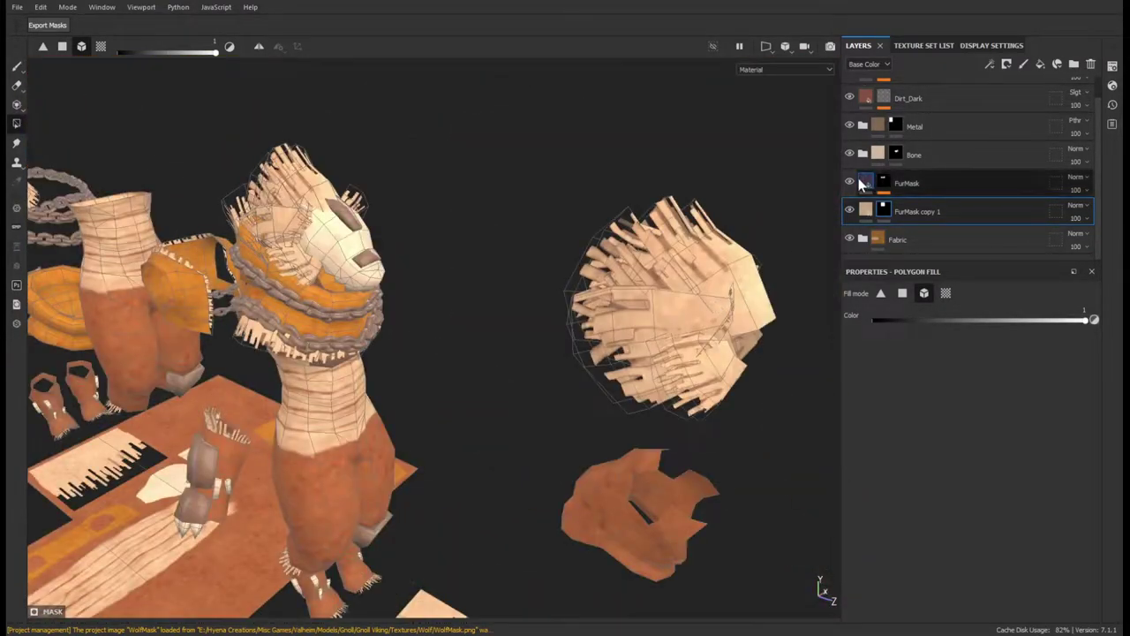
- Try FurMask heights from about -0.34 up to about 0.41
{"action": "left_click", "coordinate": [868, 185]}
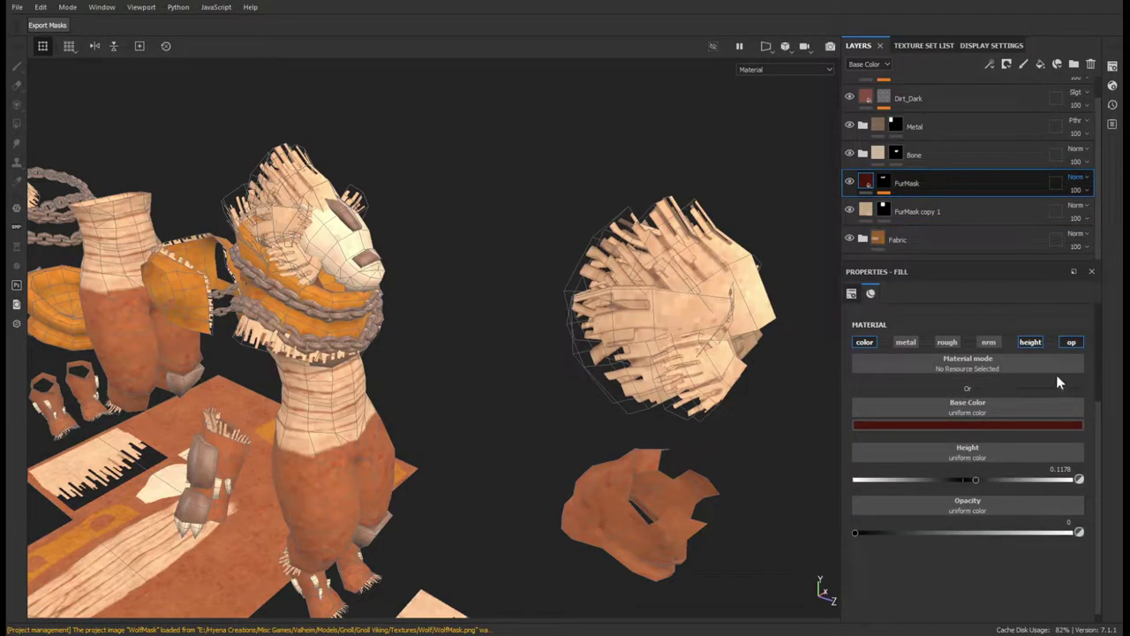
{"action": "scroll", "coordinate": [714, 363], "scroll_direction": "up", "scroll_amount": 5}
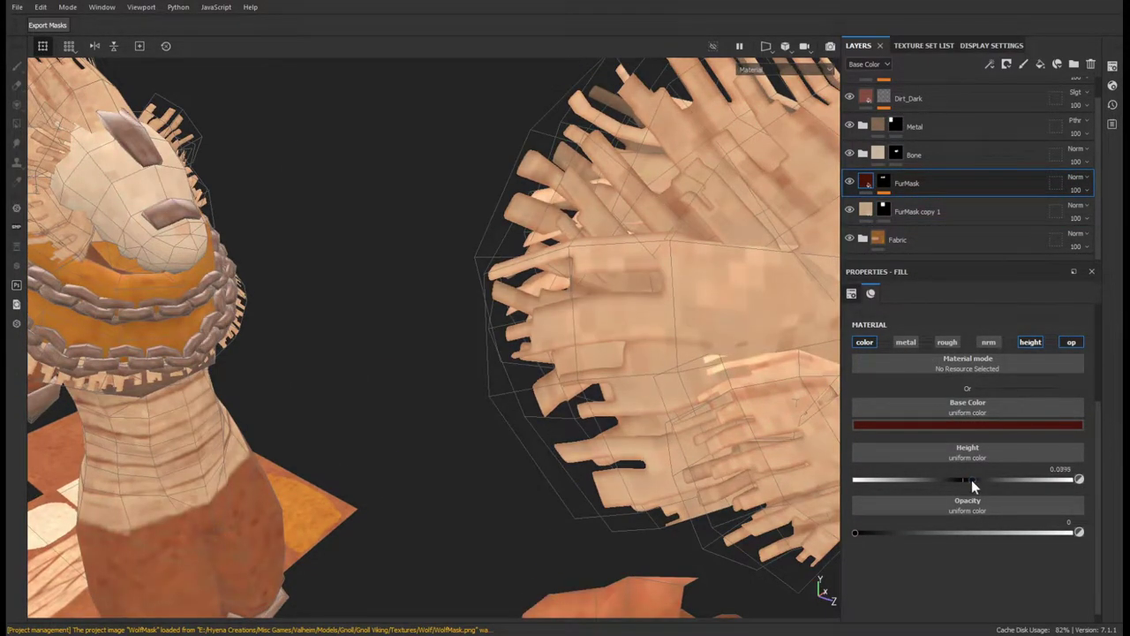
{"action": "left_click_drag", "start_coordinate": [972, 479], "coordinate": [926, 480]}
{"action": "mouse_move", "coordinate": [707, 397]}
{"action": "left_mouse_down", "text": "alt"}
{"action": "mouse_move", "coordinate": [594, 409]}
{"action": "mouse_move", "coordinate": [865, 359]}
{"action": "left_mouse_up", "text": "alt"}
{"action": "left_click_drag", "start_coordinate": [926, 479], "coordinate": [990, 479]}
{"action": "mouse_move", "coordinate": [671, 415]}
{"action": "left_mouse_down", "text": "alt"}
{"action": "mouse_move", "coordinate": [636, 406]}
{"action": "mouse_move", "coordinate": [606, 442]}
{"action": "mouse_move", "coordinate": [613, 374]}
{"action": "left_mouse_up", "text": "alt"}
{"action": "left_click_drag", "start_coordinate": [991, 479], "coordinate": [931, 477]}
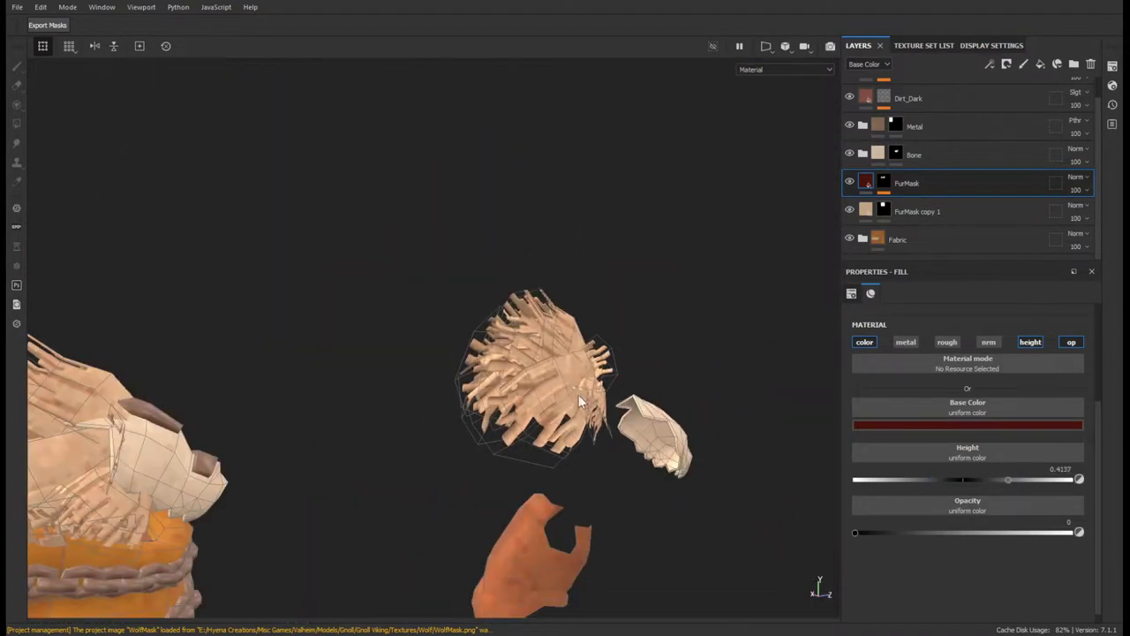
{"action": "left_click_drag", "start_coordinate": [579, 395], "coordinate": [369, 354], "text": "alt"}
{"action": "left_click", "coordinate": [1011, 480]}
{"action": "left_click", "coordinate": [1011, 479]}
- Check the fur tuft from several angles and settle FurMask's height at -0.4301
{"action": "left_click_drag", "start_coordinate": [530, 336], "coordinate": [391, 335], "text": "alt"}
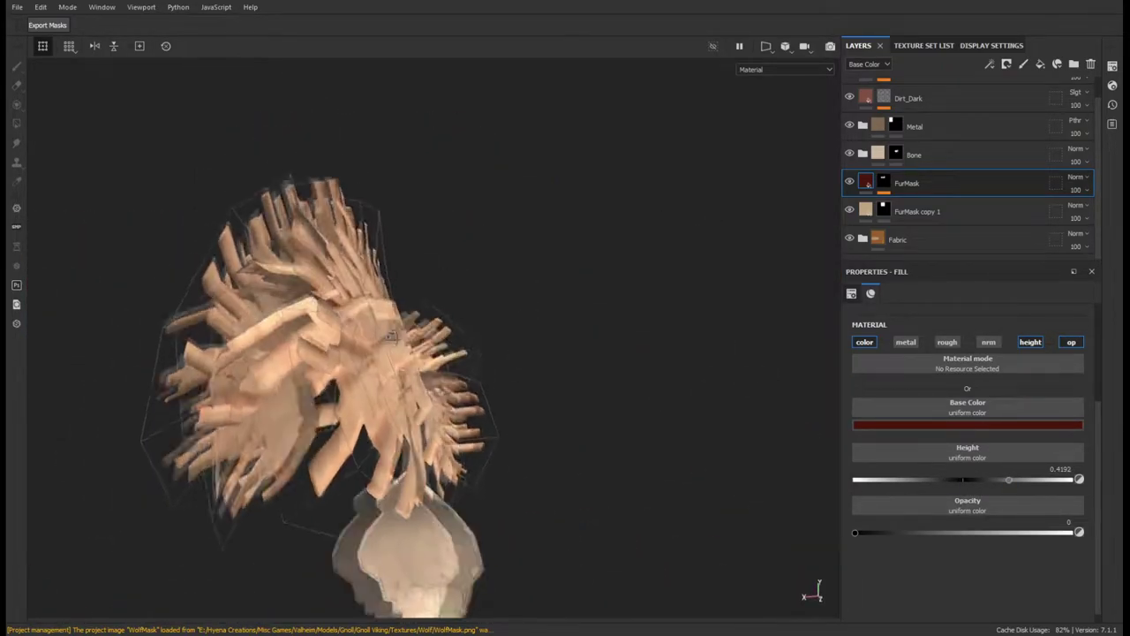
{"action": "scroll", "coordinate": [542, 434], "scroll_direction": "down", "scroll_amount": 10}
{"action": "scroll", "coordinate": [677, 454], "scroll_direction": "up", "scroll_amount": 8}
{"action": "scroll", "coordinate": [499, 424], "scroll_direction": "up", "scroll_amount": 5}
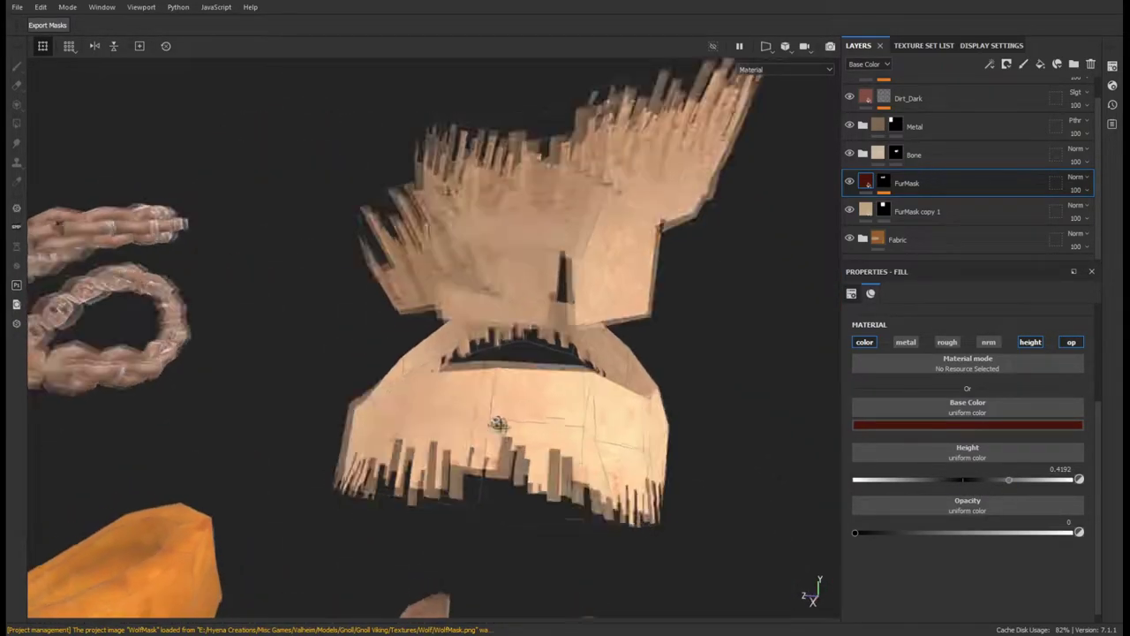
{"action": "scroll", "coordinate": [499, 424], "scroll_direction": "down", "scroll_amount": 5}
{"action": "left_click_drag", "start_coordinate": [499, 424], "coordinate": [265, 371], "text": "alt"}
{"action": "scroll", "coordinate": [240, 333], "scroll_direction": "up", "scroll_amount": 5}
{"action": "mouse_move", "coordinate": [239, 333]}
{"action": "left_mouse_down", "text": "alt"}
{"action": "mouse_move", "coordinate": [567, 477]}
{"action": "mouse_move", "coordinate": [342, 556]}
{"action": "mouse_move", "coordinate": [500, 475]}
{"action": "left_mouse_up", "text": "alt"}
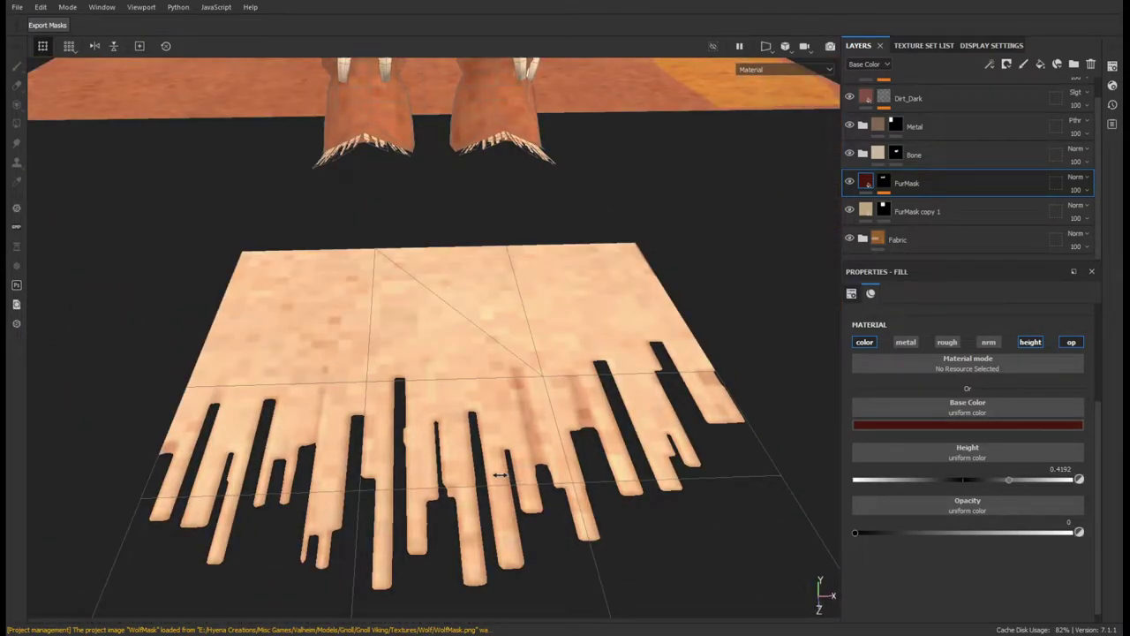
{"action": "left_click_drag", "start_coordinate": [1009, 479], "coordinate": [915, 480]}
{"action": "mouse_move", "coordinate": [618, 397]}
{"action": "left_mouse_down", "text": "alt"}
{"action": "mouse_move", "coordinate": [525, 182]}
{"action": "mouse_move", "coordinate": [484, 471]}
{"action": "mouse_move", "coordinate": [556, 404]}
{"action": "mouse_move", "coordinate": [513, 371]}
{"action": "mouse_move", "coordinate": [530, 265]}
{"action": "left_mouse_up", "text": "alt"}
{"action": "scroll", "coordinate": [484, 470], "scroll_direction": "down", "scroll_amount": 5}
- Lower WrapB's height to reshape the bandage bands on the torso
{"action": "scroll", "coordinate": [556, 405], "scroll_direction": "up", "scroll_amount": 5}
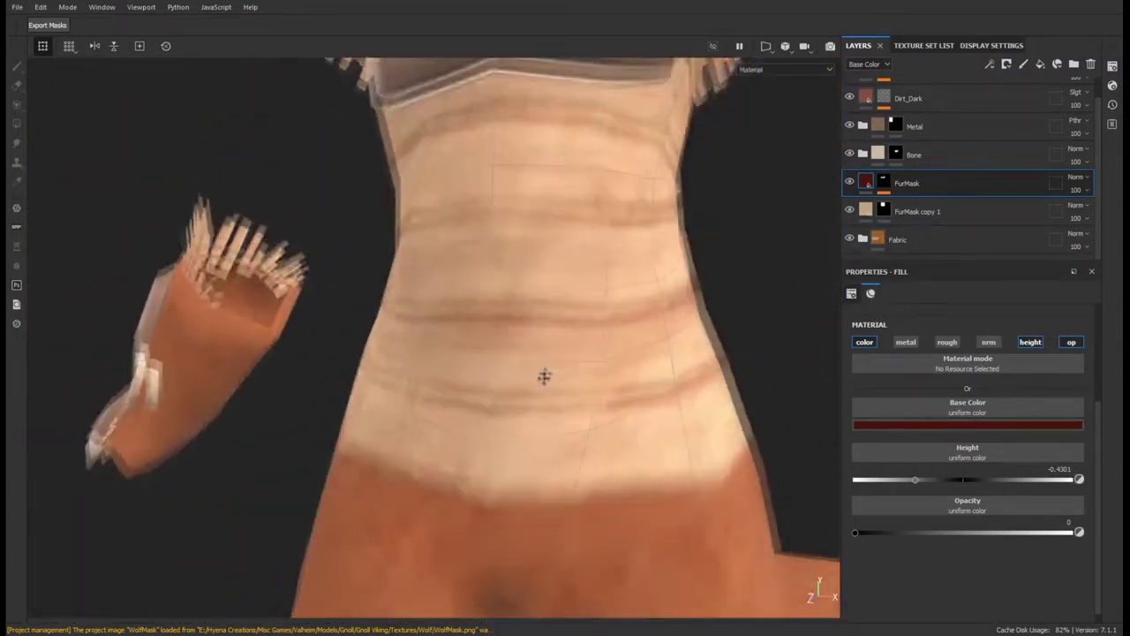
{"action": "scroll", "coordinate": [889, 213], "scroll_direction": "down", "scroll_amount": 5}
{"action": "left_click", "coordinate": [876, 182]}
{"action": "left_click_drag", "start_coordinate": [991, 486], "coordinate": [965, 478]}
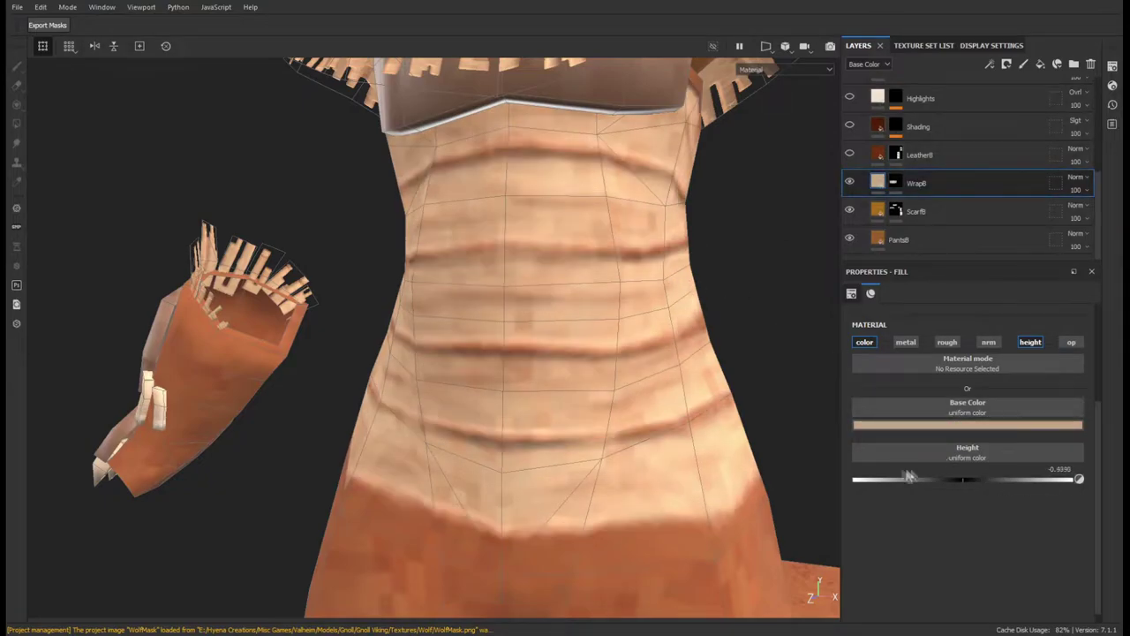
- Raise FurMask's height to about 0.3151 so the fur stands out around the head
{"action": "scroll", "coordinate": [919, 159], "scroll_direction": "up", "scroll_amount": 3}
{"action": "left_click", "coordinate": [907, 121]}
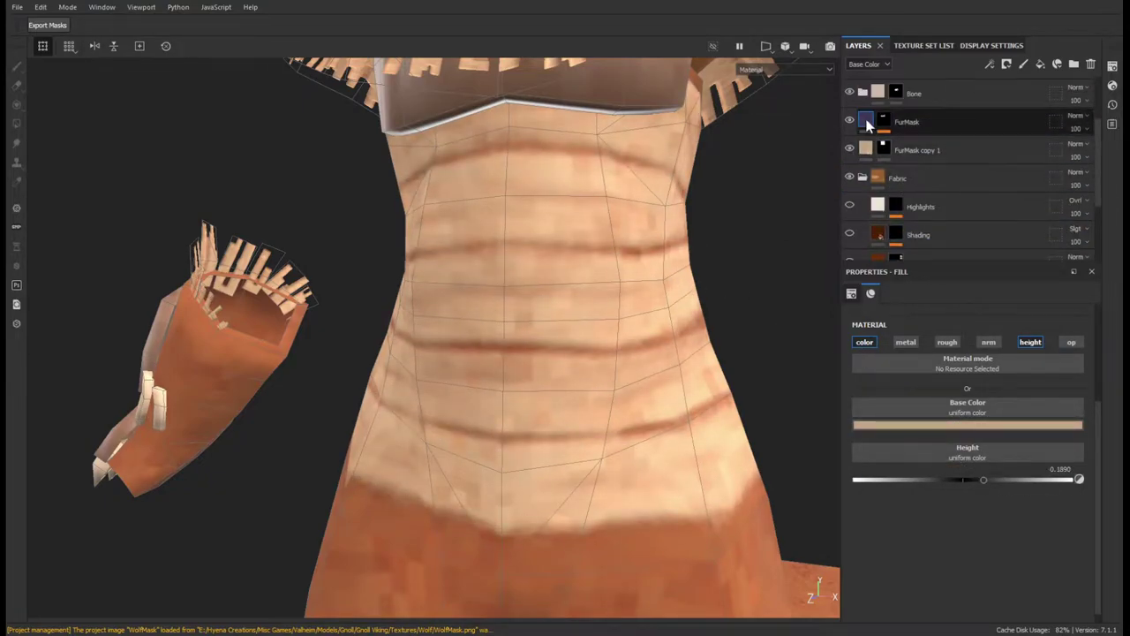
{"action": "mouse_move", "coordinate": [651, 320]}
{"action": "left_mouse_down", "text": "alt"}
{"action": "mouse_move", "coordinate": [556, 377]}
{"action": "mouse_move", "coordinate": [424, 379]}
{"action": "left_mouse_up", "text": "alt"}
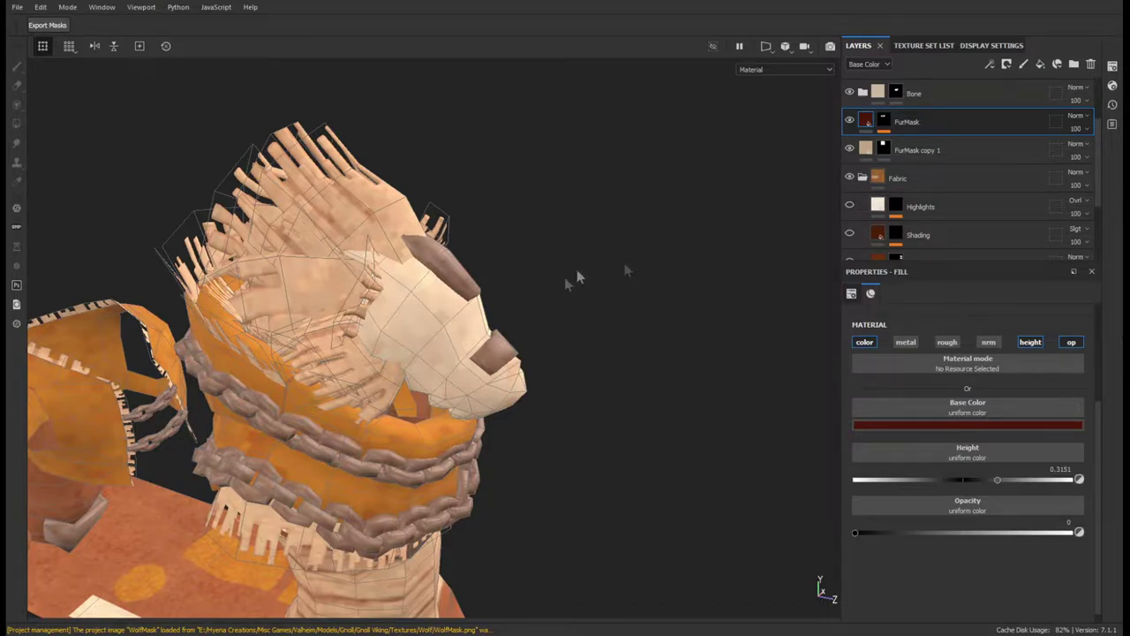
- Group FurMask and FurMask copy 1 into a new folder named Fur
{"action": "key", "text": "f"}
{"action": "left_click", "coordinate": [1074, 63]}
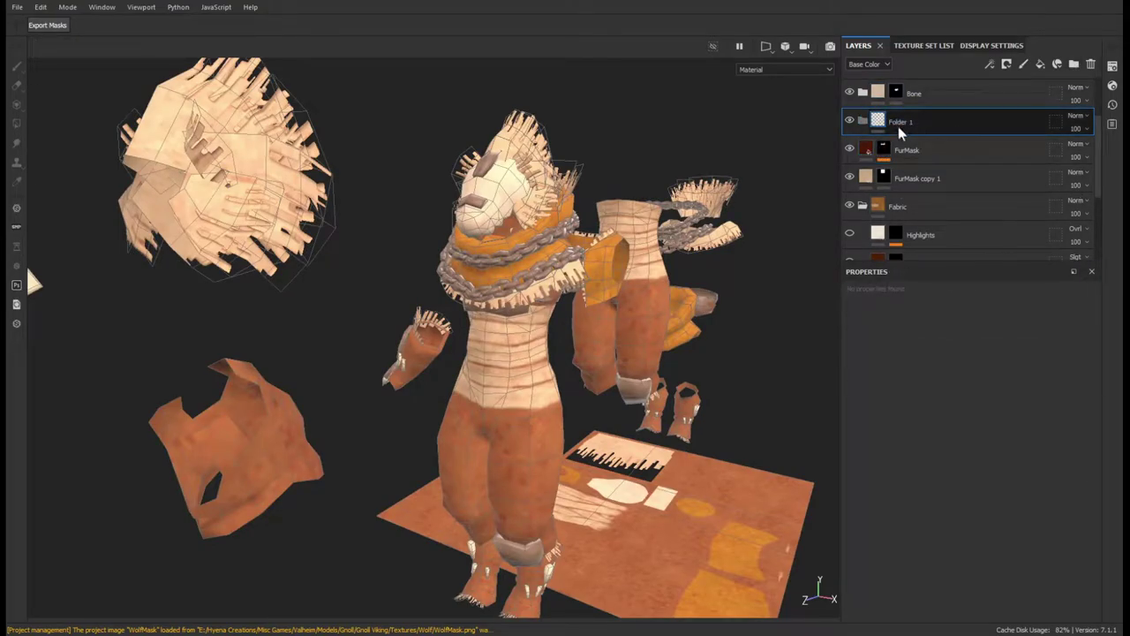
{"action": "left_click", "coordinate": [909, 150]}
{"action": "left_click", "coordinate": [884, 177]}
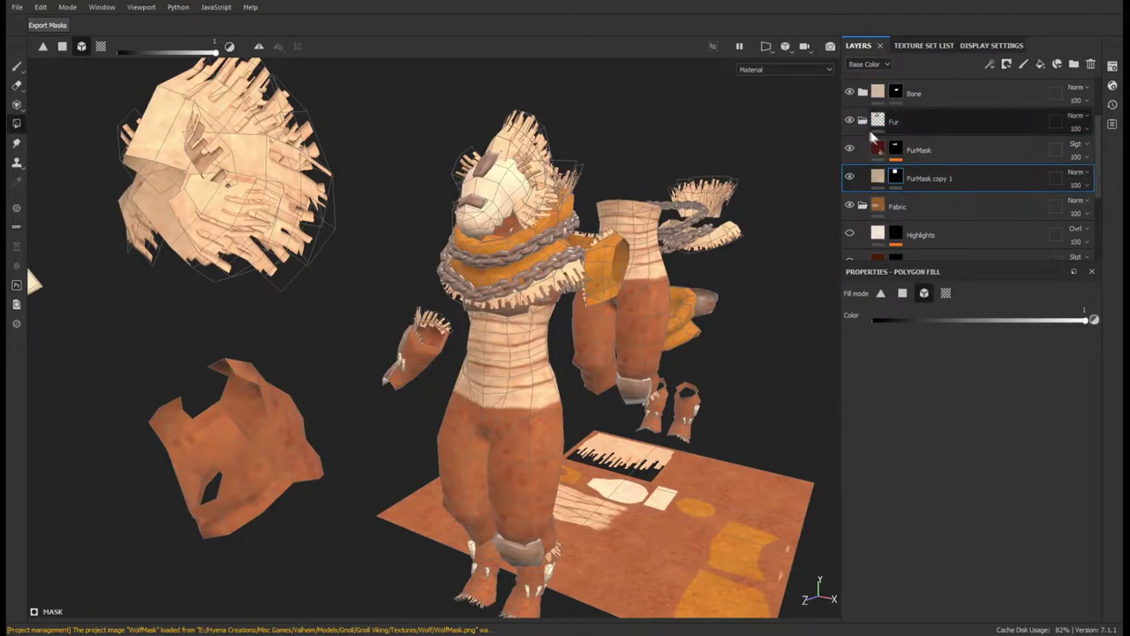
{"action": "scroll", "coordinate": [549, 171], "scroll_direction": "up", "scroll_amount": 3}
- Turn off the mesh wireframe display and look over the head's wraps and fur
{"action": "left_click_drag", "start_coordinate": [549, 170], "coordinate": [511, 327], "text": "alt"}
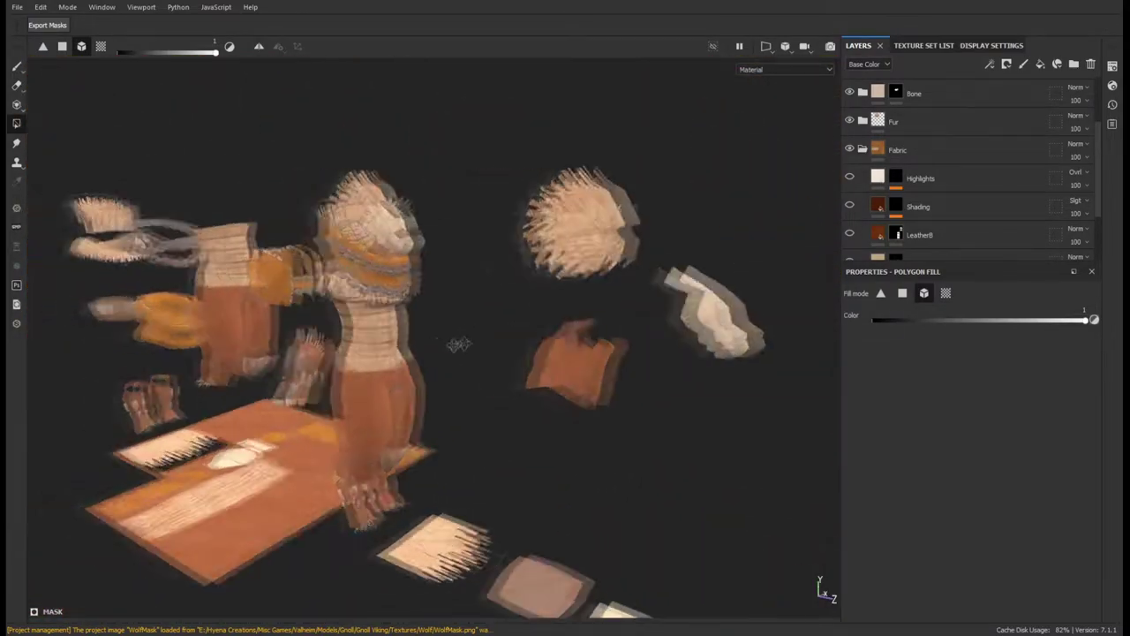
{"action": "left_click", "coordinate": [975, 45]}
{"action": "left_click_drag", "start_coordinate": [1008, 217], "coordinate": [1022, 216]}
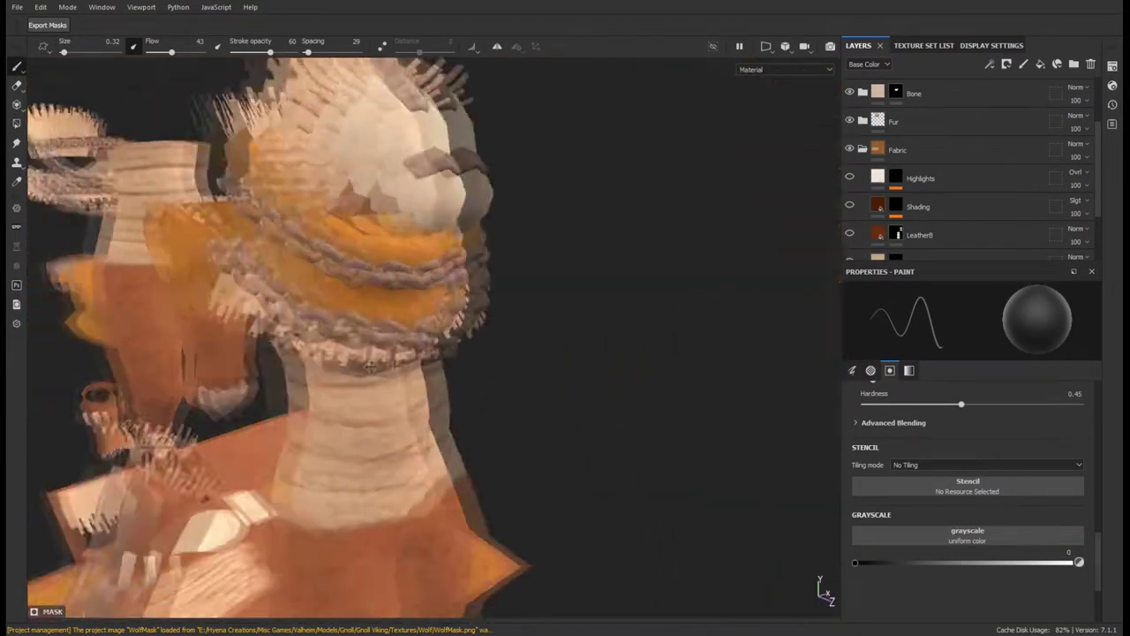
{"action": "scroll", "coordinate": [852, 201], "scroll_direction": "down", "scroll_amount": 2}
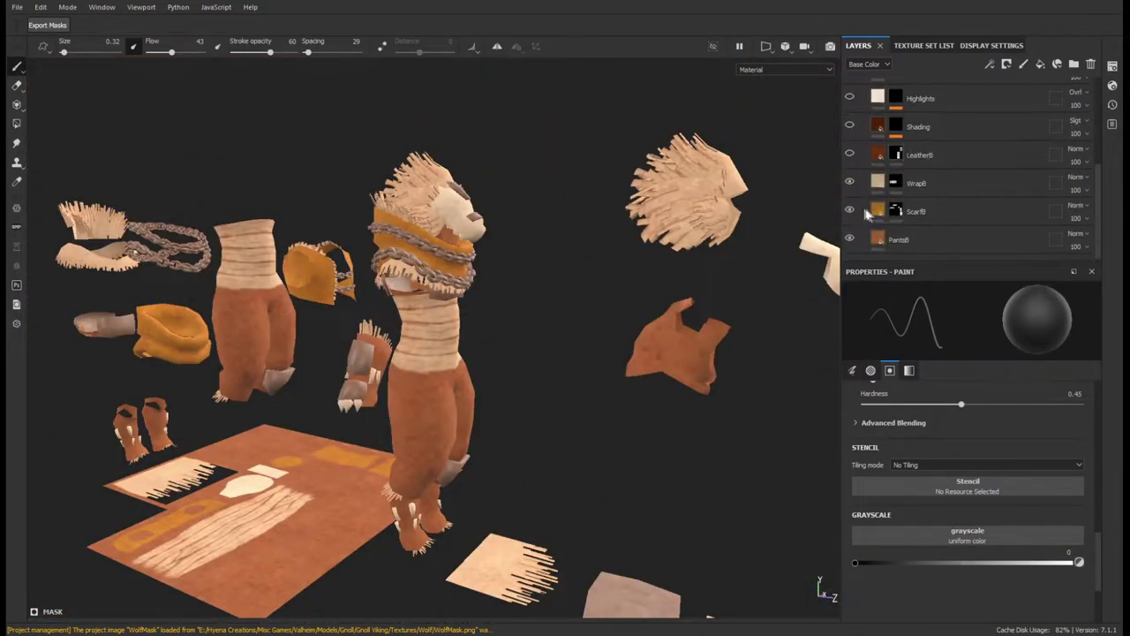
- On the ScarfB mask, brush orange over the scarf island's left end in the 2D view
{"action": "left_click", "coordinate": [868, 212]}
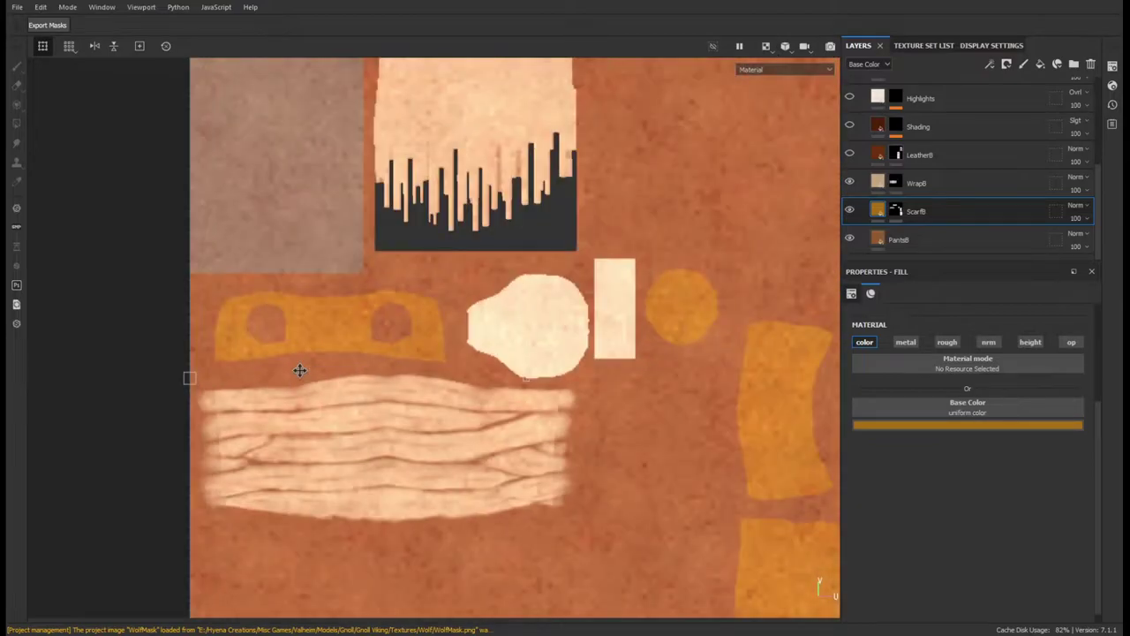
{"action": "scroll", "coordinate": [356, 279], "scroll_direction": "up", "scroll_amount": 2}
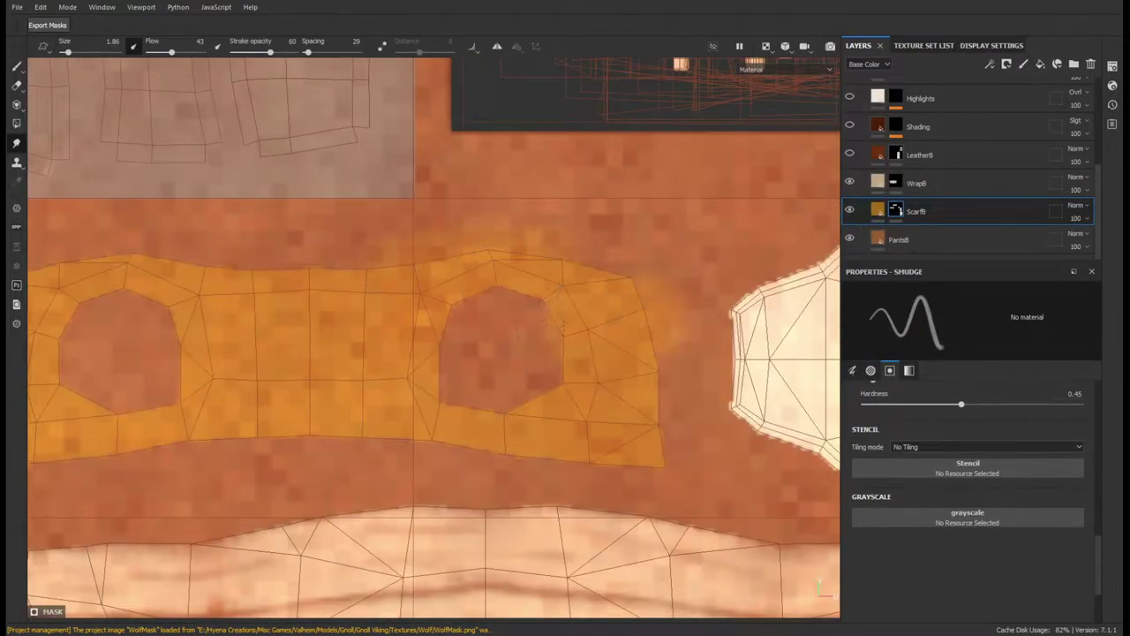
{"action": "key", "text": "1"}
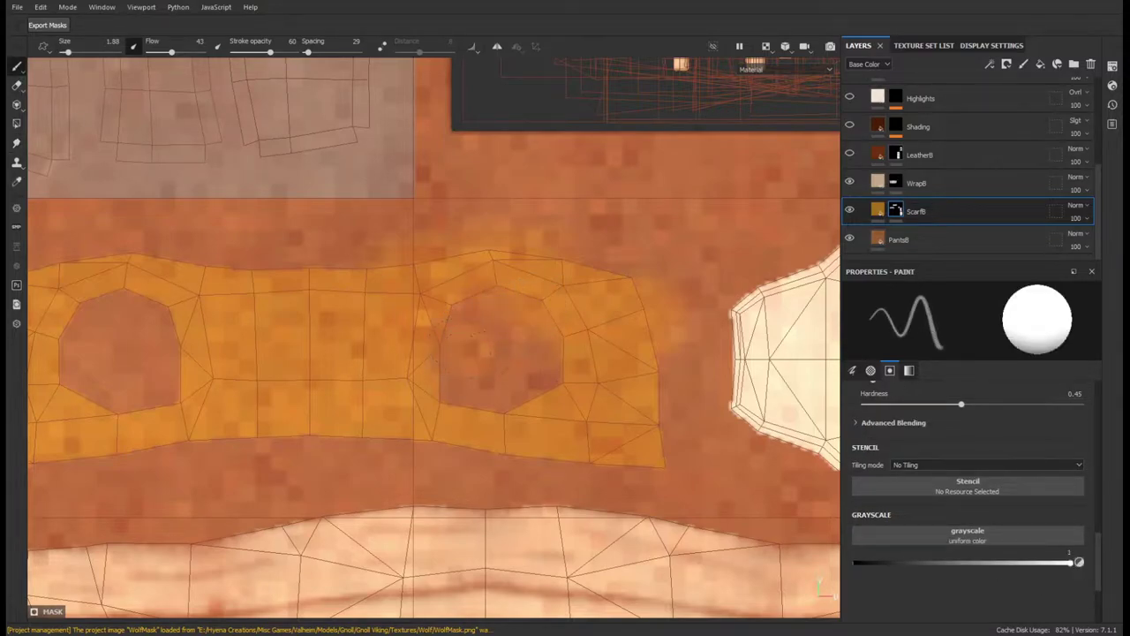
{"action": "scroll", "coordinate": [922, 503], "scroll_direction": "up", "scroll_amount": 3}
{"action": "scroll", "coordinate": [923, 506], "scroll_direction": "up", "scroll_amount": 1}
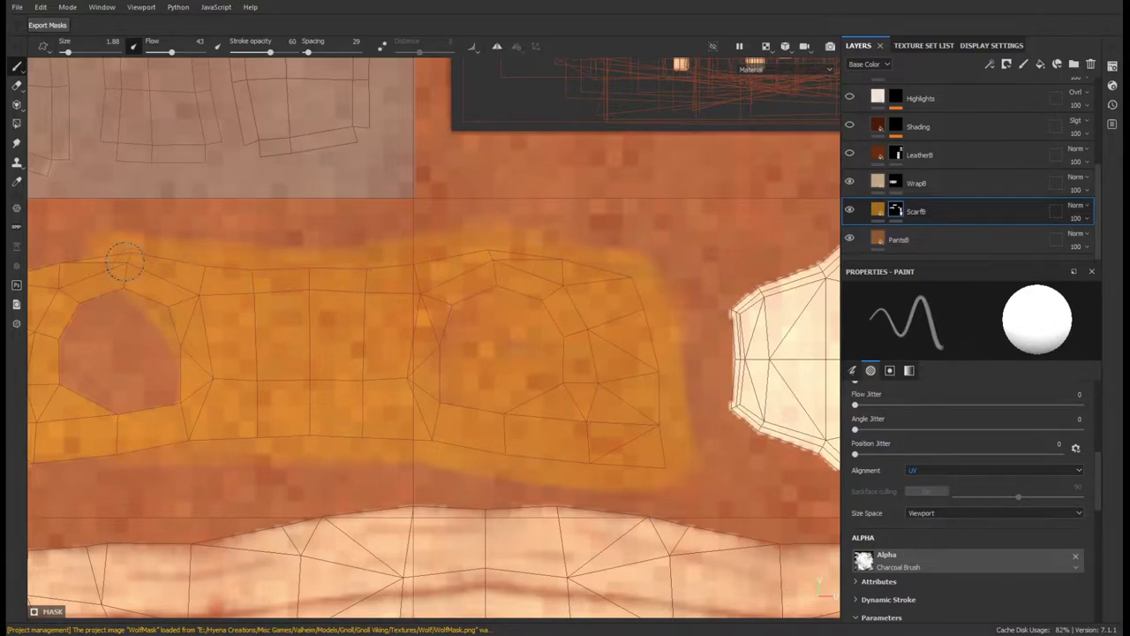
{"action": "middle_click_drag", "start_coordinate": [181, 406], "coordinate": [495, 349]}
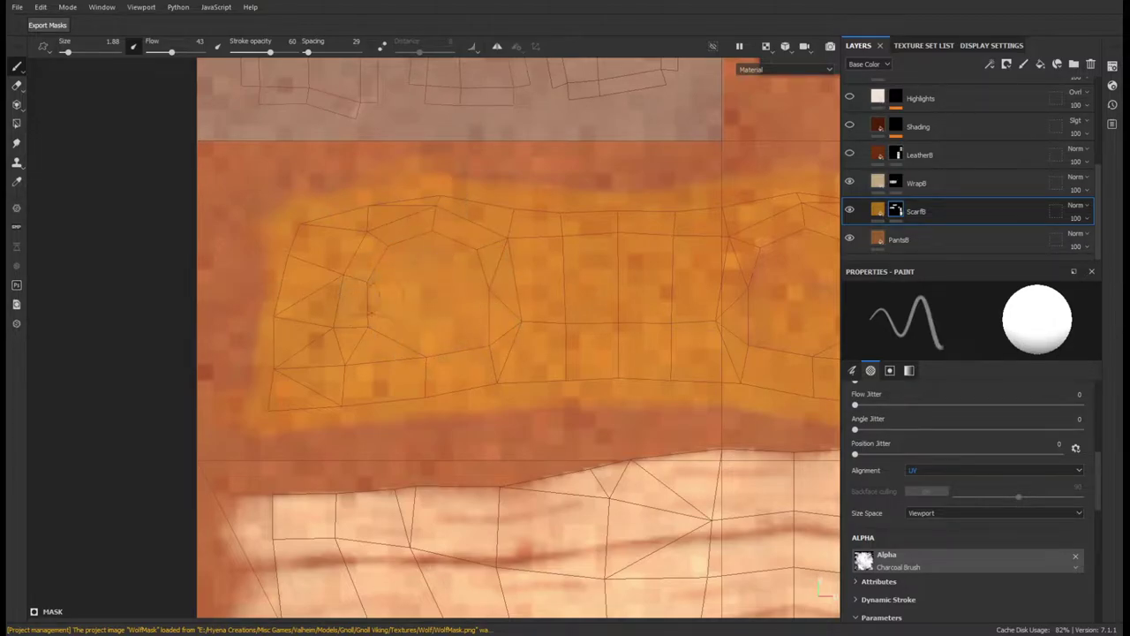
{"action": "scroll", "coordinate": [521, 340], "scroll_direction": "down", "scroll_amount": 5}
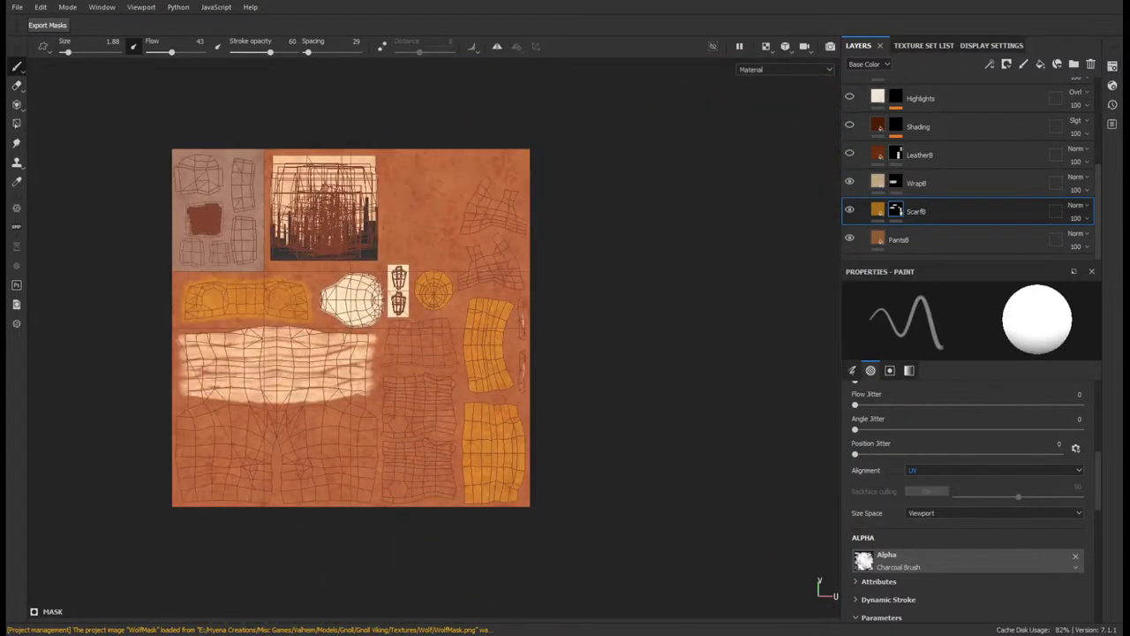
{"action": "scroll", "coordinate": [370, 340], "scroll_direction": "up", "scroll_amount": 5}
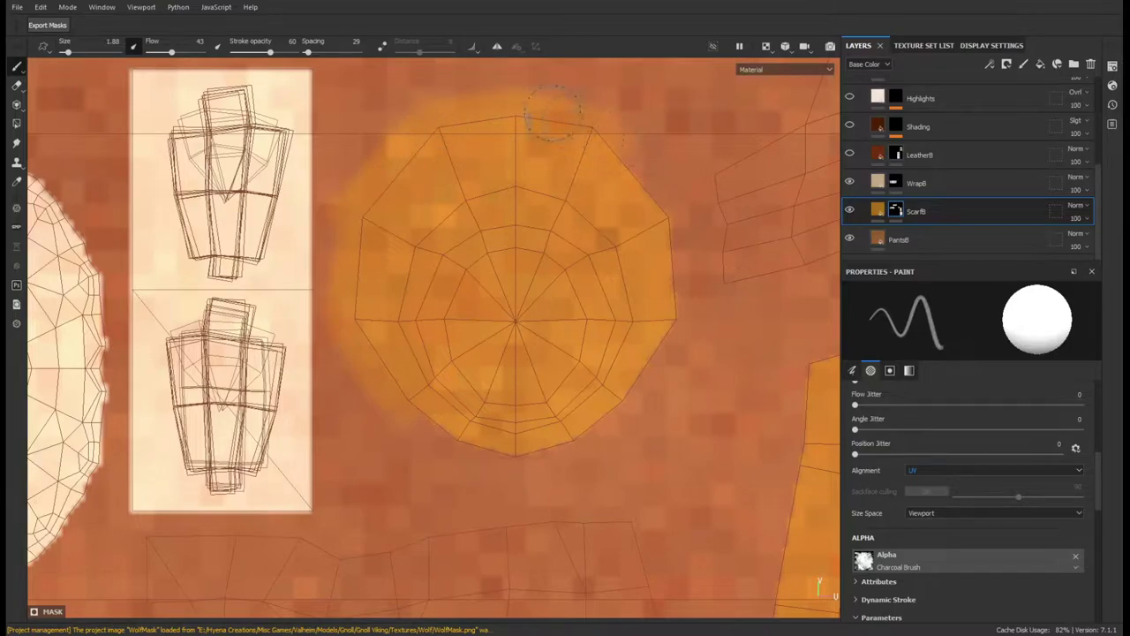
{"action": "scroll", "coordinate": [459, 428], "scroll_direction": "down", "scroll_amount": 4}
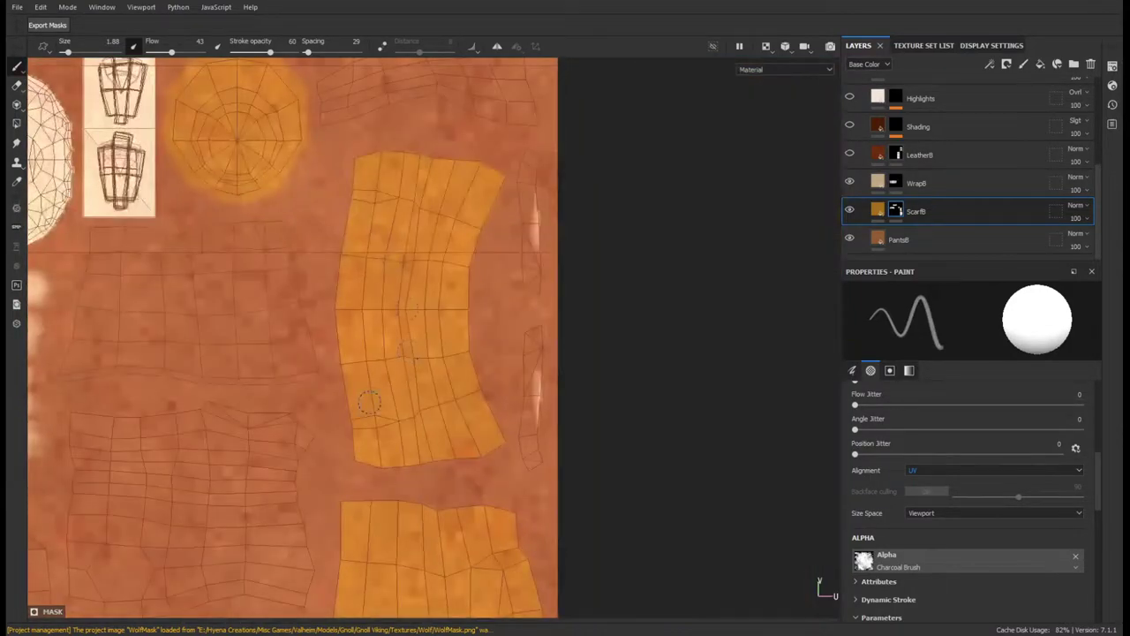
{"action": "scroll", "coordinate": [467, 375], "scroll_direction": "up", "scroll_amount": 4}
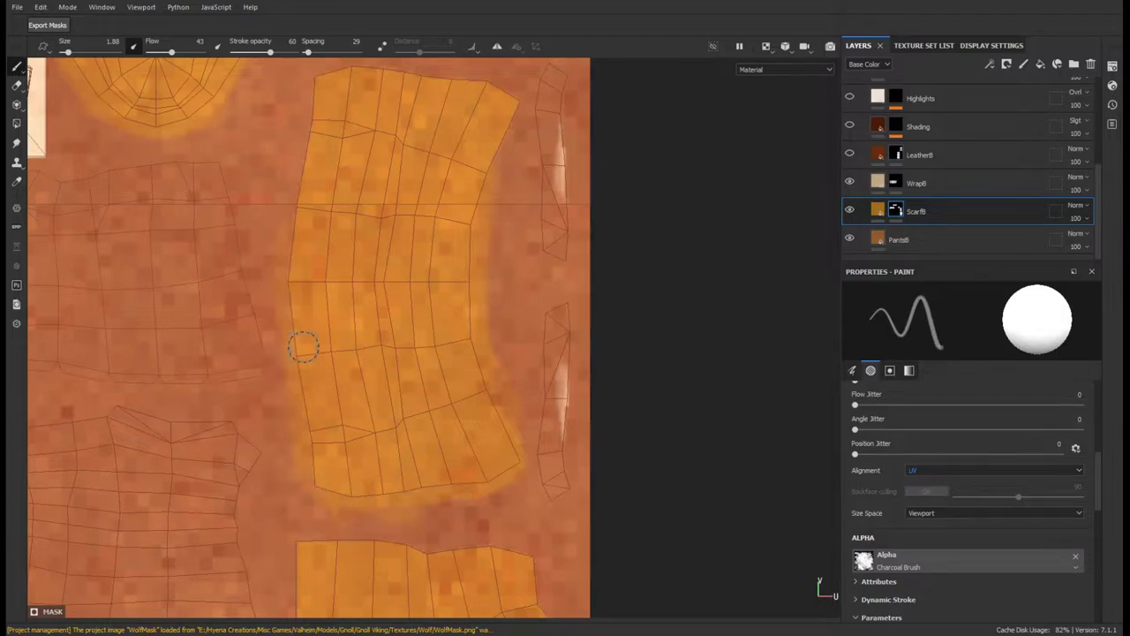
- Cover the round and lower scarf islands, then view the pieces in 3D only
{"action": "middle_click_drag", "start_coordinate": [303, 347], "coordinate": [336, 373]}
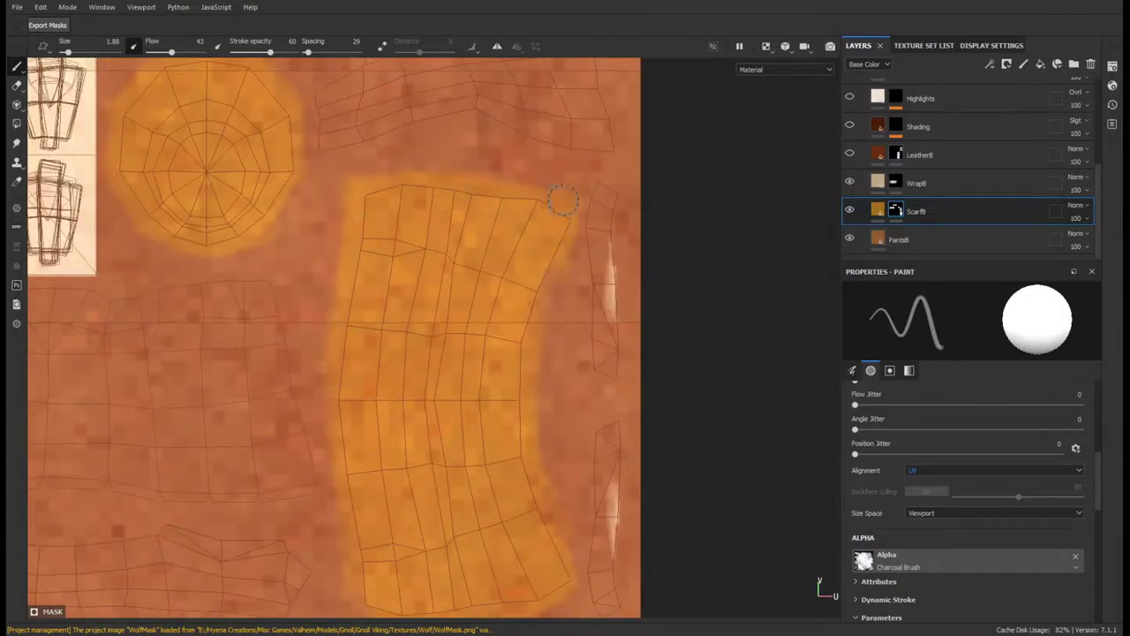
{"action": "middle_click_drag", "start_coordinate": [477, 609], "coordinate": [474, 387]}
{"action": "scroll", "coordinate": [474, 387], "scroll_direction": "down", "scroll_amount": 1}
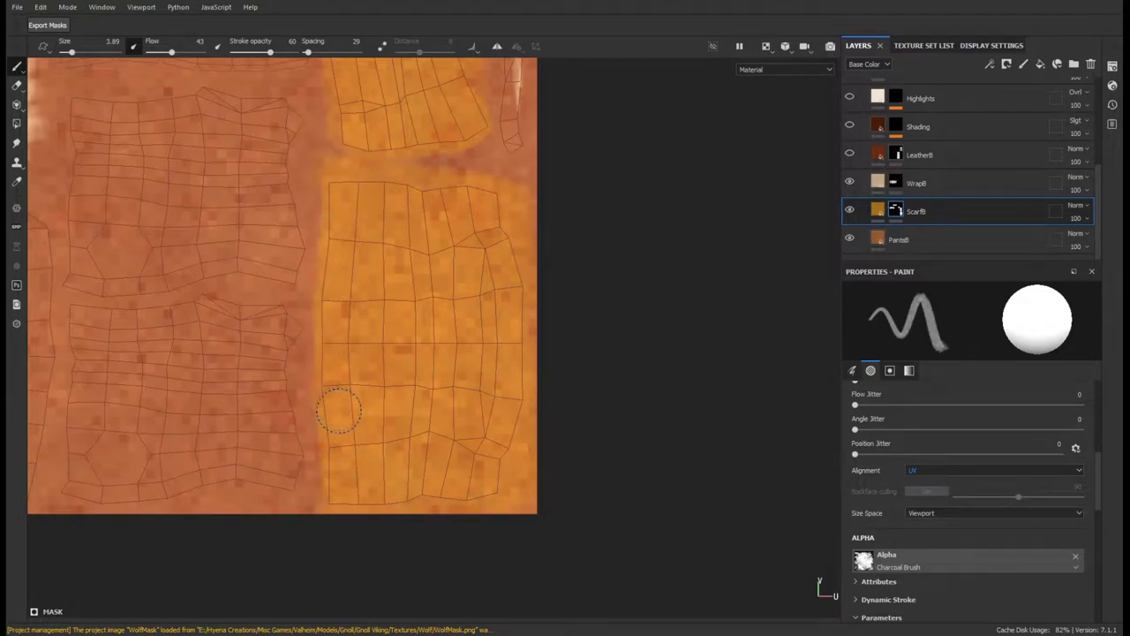
{"action": "scroll", "coordinate": [340, 408], "scroll_direction": "down", "scroll_amount": 2}
{"action": "scroll", "coordinate": [340, 408], "scroll_direction": "up", "scroll_amount": 3}
{"action": "scroll", "coordinate": [340, 408], "scroll_direction": "down", "scroll_amount": 1}
{"action": "left_click", "coordinate": [766, 46]}
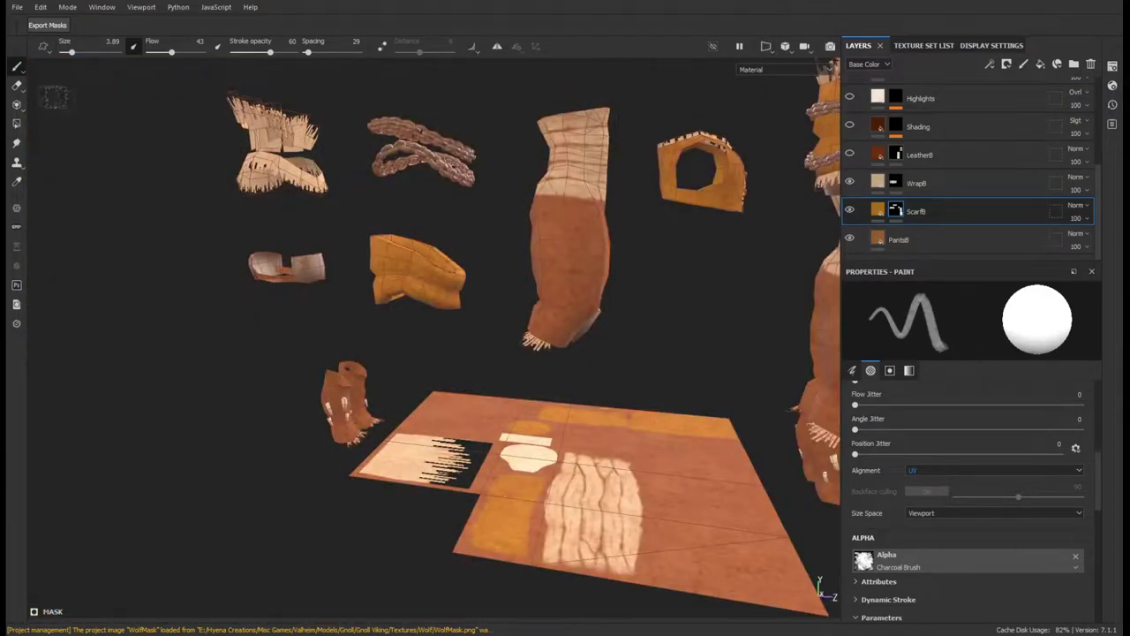
- Switch to polygon fill and pick the strap piece's layer from the model
{"action": "key", "text": "4"}
{"action": "scroll", "coordinate": [495, 302], "scroll_direction": "up", "scroll_amount": 3}
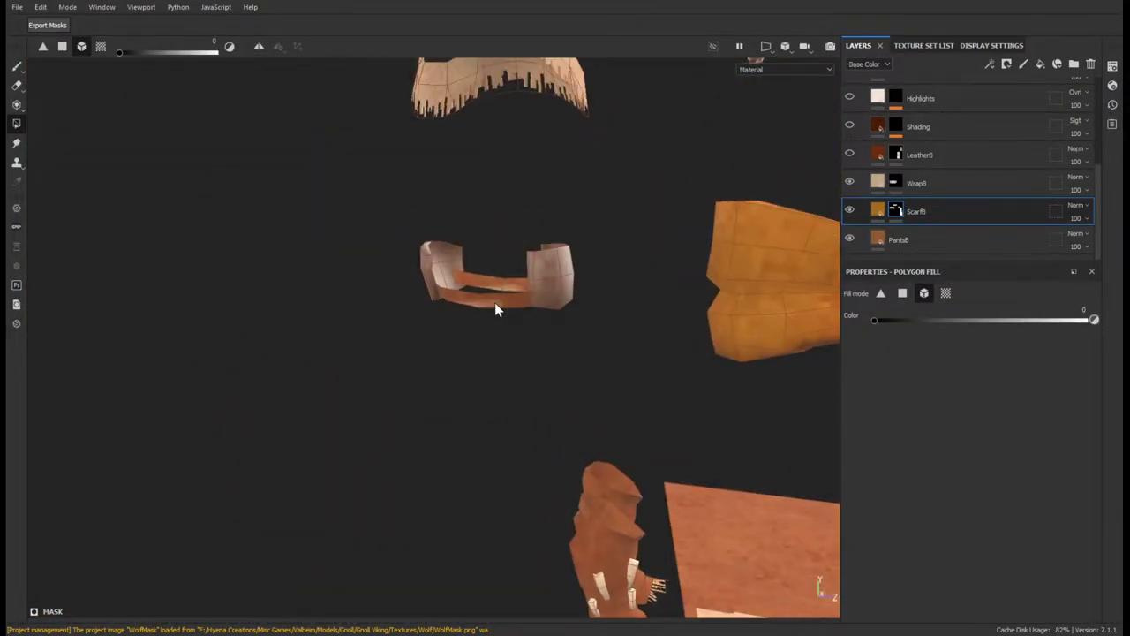
{"action": "right_click", "coordinate": [495, 302], "text": "ctrl+alt"}
{"action": "scroll", "coordinate": [565, 327], "scroll_direction": "down", "scroll_amount": 3}
{"action": "scroll", "coordinate": [610, 340], "scroll_direction": "down", "scroll_amount": 3}
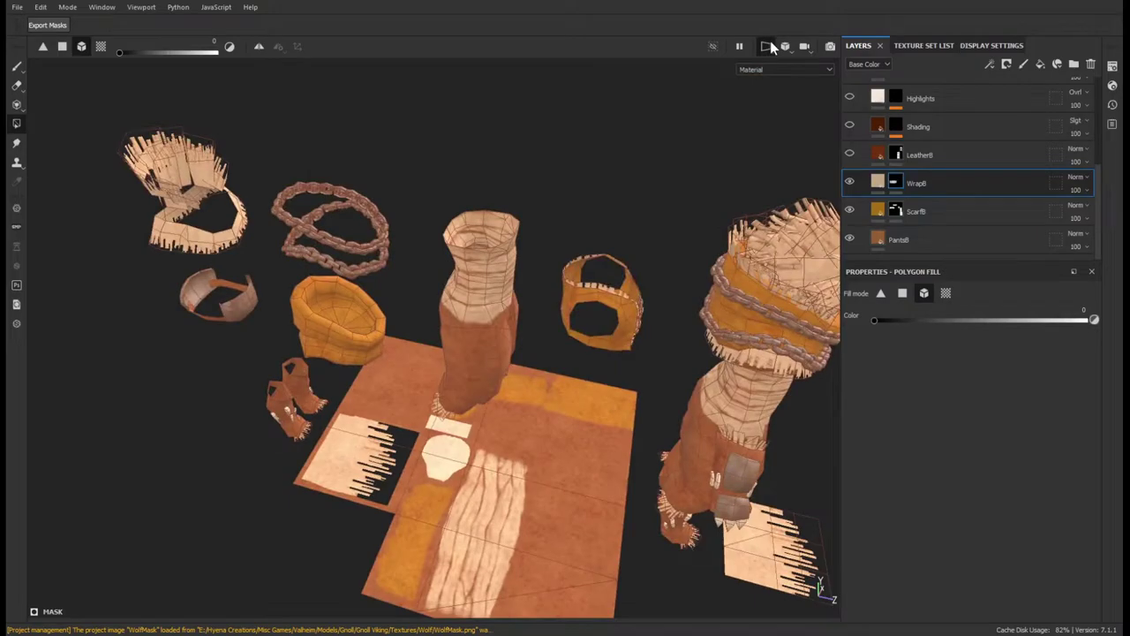
- Back in the 2D UV view, brush soft pale paint around the bone island
{"action": "left_click", "coordinate": [765, 46]}
{"action": "scroll", "coordinate": [481, 326], "scroll_direction": "up", "scroll_amount": 3}
{"action": "scroll", "coordinate": [897, 176], "scroll_direction": "up", "scroll_amount": 3}
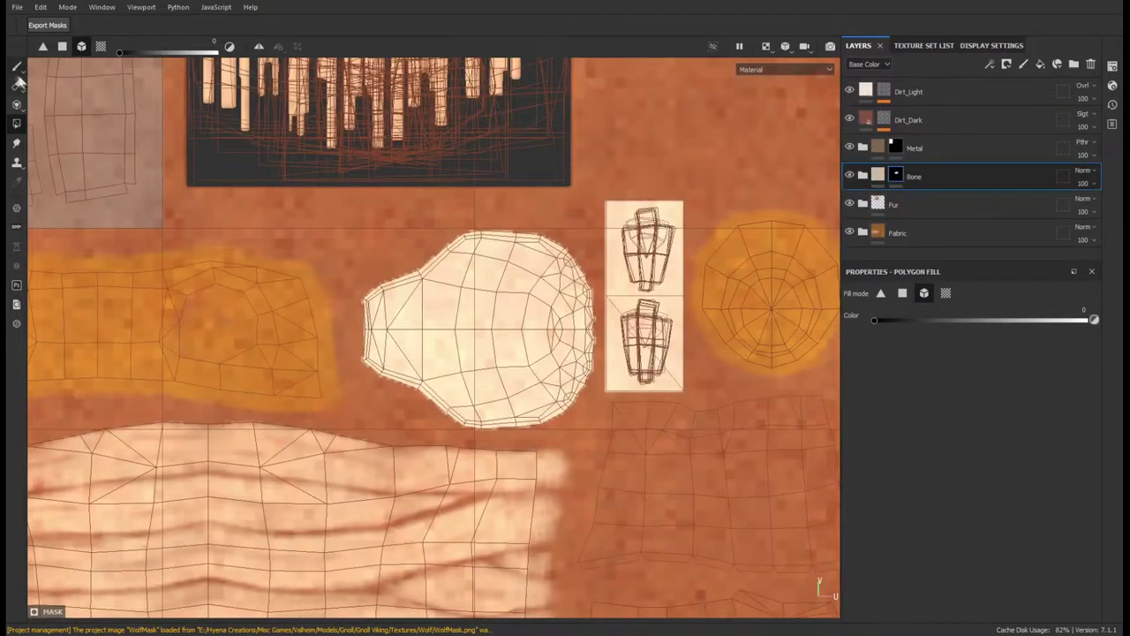
{"action": "left_click", "coordinate": [16, 67]}
{"action": "scroll", "coordinate": [468, 389], "scroll_direction": "up", "scroll_amount": 3}
{"action": "scroll", "coordinate": [278, 341], "scroll_direction": "up", "scroll_amount": 2}
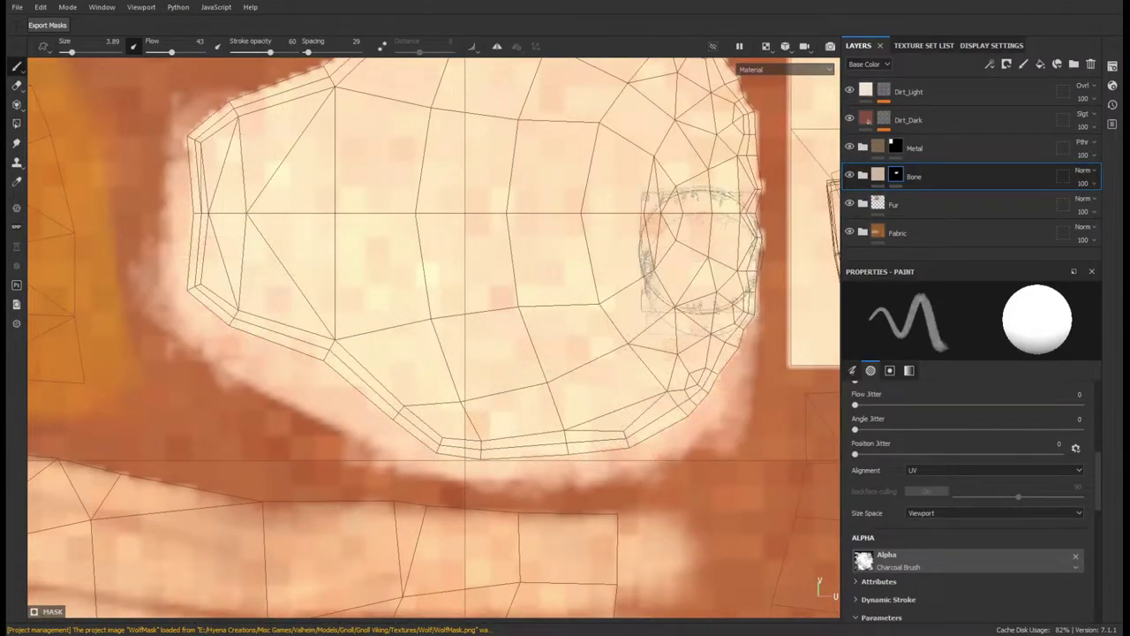
{"action": "scroll", "coordinate": [700, 251], "scroll_direction": "down", "scroll_amount": 2}
{"action": "scroll", "coordinate": [346, 314], "scroll_direction": "down", "scroll_amount": 3}
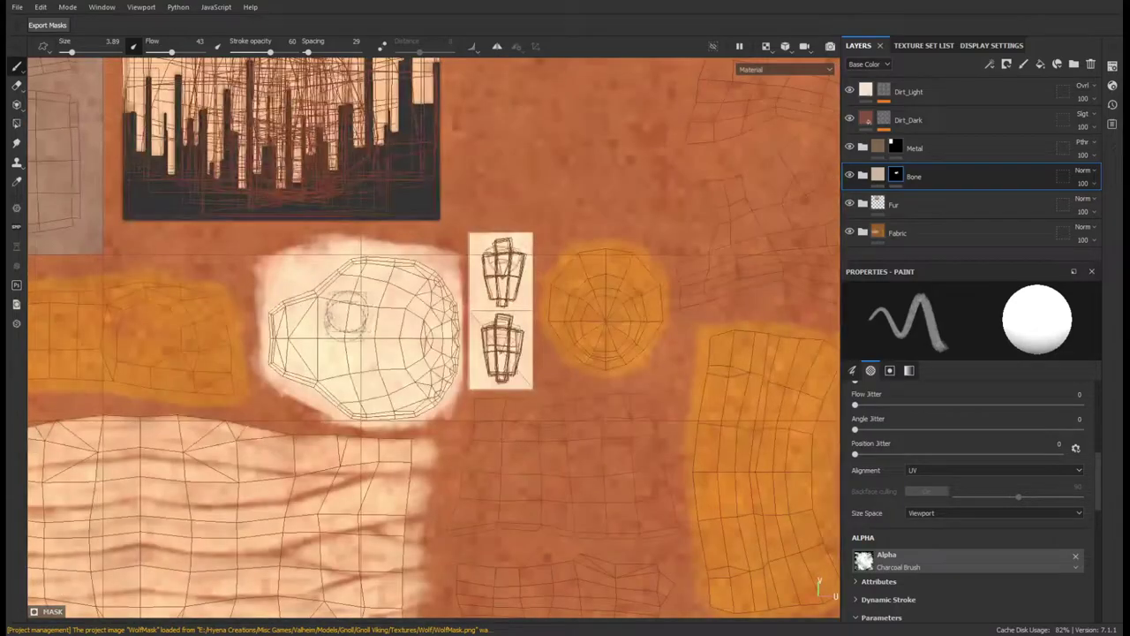
{"action": "scroll", "coordinate": [346, 314], "scroll_direction": "up", "scroll_amount": 2}
- Expand the Fur group and duplicate FurMask as FurMask copy 1
{"action": "left_click", "coordinate": [863, 203]}
{"action": "left_click", "coordinate": [895, 232]}
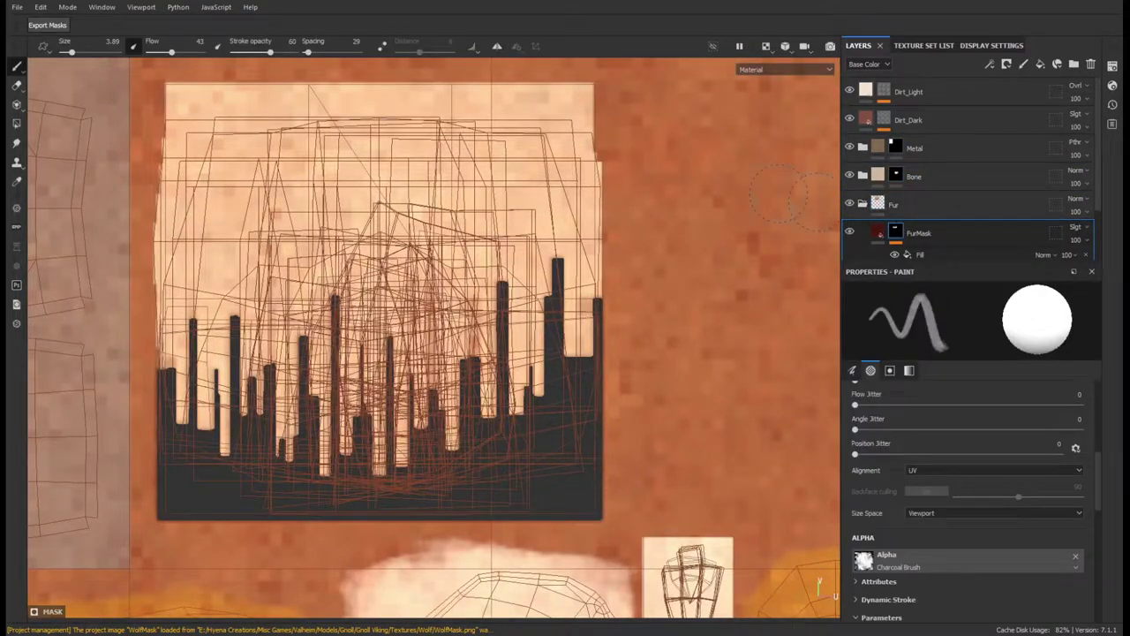
{"action": "key", "text": "ctrl+d"}
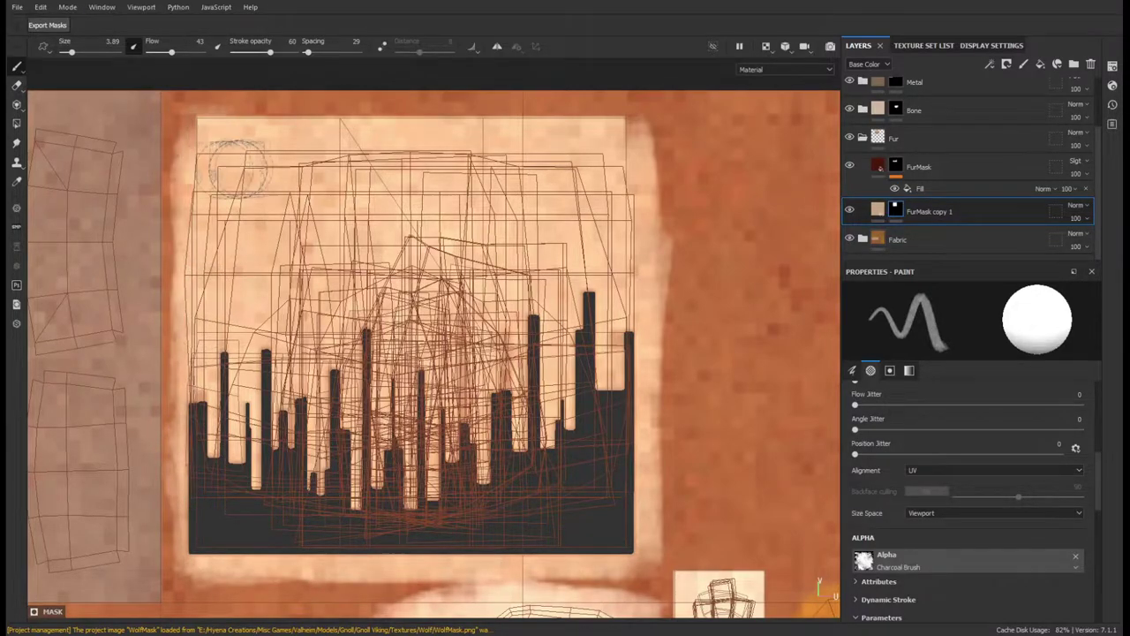
{"action": "middle_click_drag", "start_coordinate": [221, 164], "coordinate": [265, 208]}
{"action": "scroll", "coordinate": [291, 212], "scroll_direction": "down", "scroll_amount": 2}
{"action": "scroll", "coordinate": [291, 212], "scroll_direction": "down", "scroll_amount": 2}
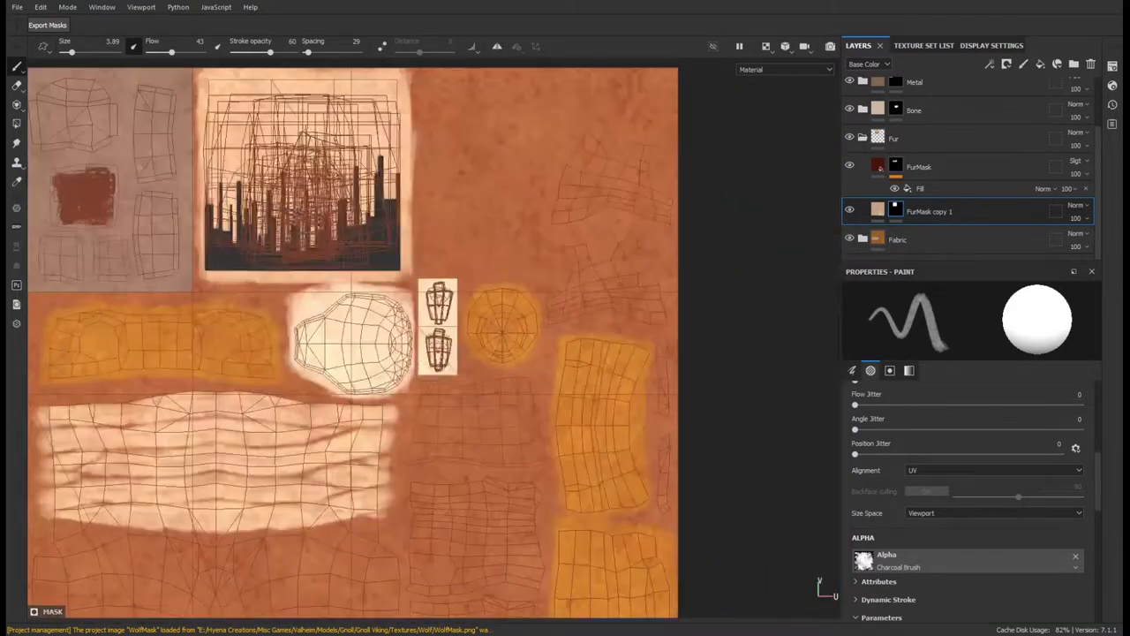
{"action": "scroll", "coordinate": [353, 310], "scroll_direction": "down", "scroll_amount": 3}
{"action": "mouse_move", "coordinate": [618, 353]}
{"action": "middle_mouse_down"}
{"action": "mouse_move", "coordinate": [434, 360]}
{"action": "mouse_move", "coordinate": [492, 328]}
{"action": "middle_mouse_up"}
- Select LeatherB and paint dark reddish-brown leather over the main leather island
{"action": "scroll", "coordinate": [866, 144], "scroll_direction": "down", "scroll_amount": 3}
{"action": "left_click", "coordinate": [860, 154]}
{"action": "scroll", "coordinate": [477, 353], "scroll_direction": "up", "scroll_amount": 2}
{"action": "scroll", "coordinate": [477, 353], "scroll_direction": "up", "scroll_amount": 3}
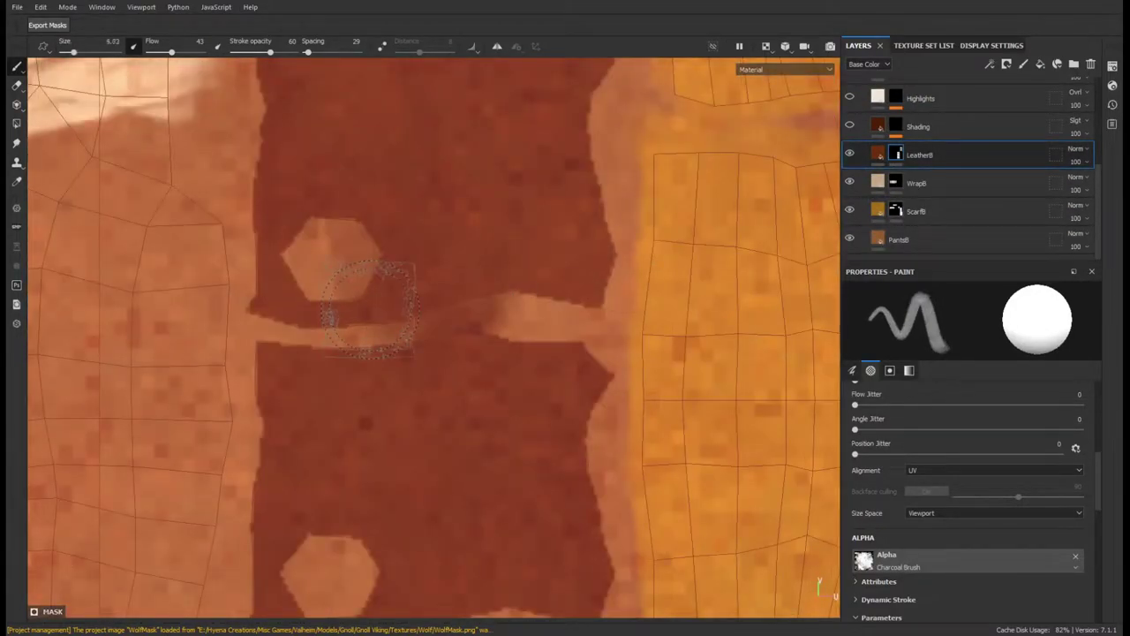
{"action": "middle_click_drag", "start_coordinate": [354, 415], "coordinate": [327, 243]}
{"action": "mouse_move", "coordinate": [245, 358]}
{"action": "middle_mouse_down"}
{"action": "mouse_move", "coordinate": [442, 237]}
{"action": "mouse_move", "coordinate": [349, 305]}
{"action": "middle_mouse_up"}
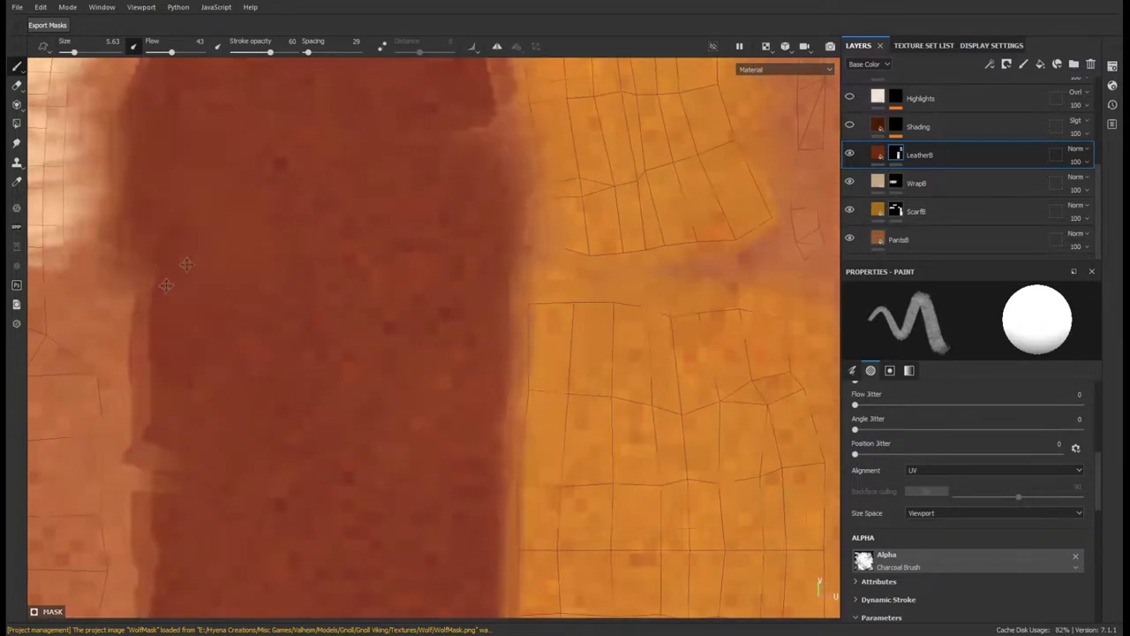
{"action": "middle_click_drag", "start_coordinate": [151, 189], "coordinate": [318, 183]}
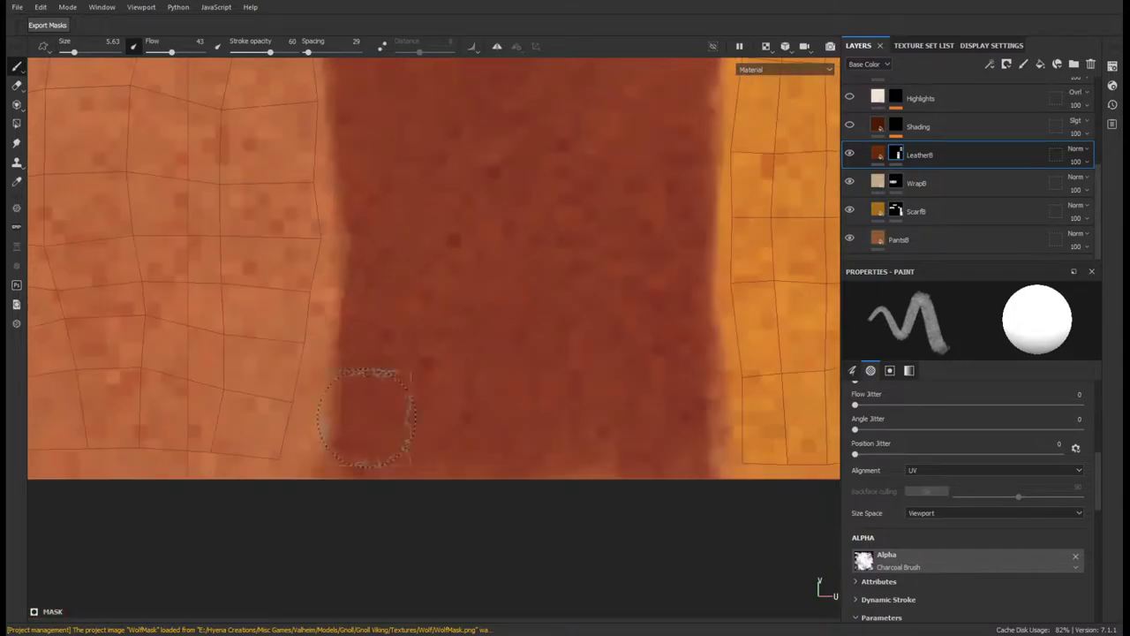
- Finish covering the leather island's top edge and other leather areas, then select the Shading layer
{"action": "middle_click_drag", "start_coordinate": [334, 280], "coordinate": [521, 442]}
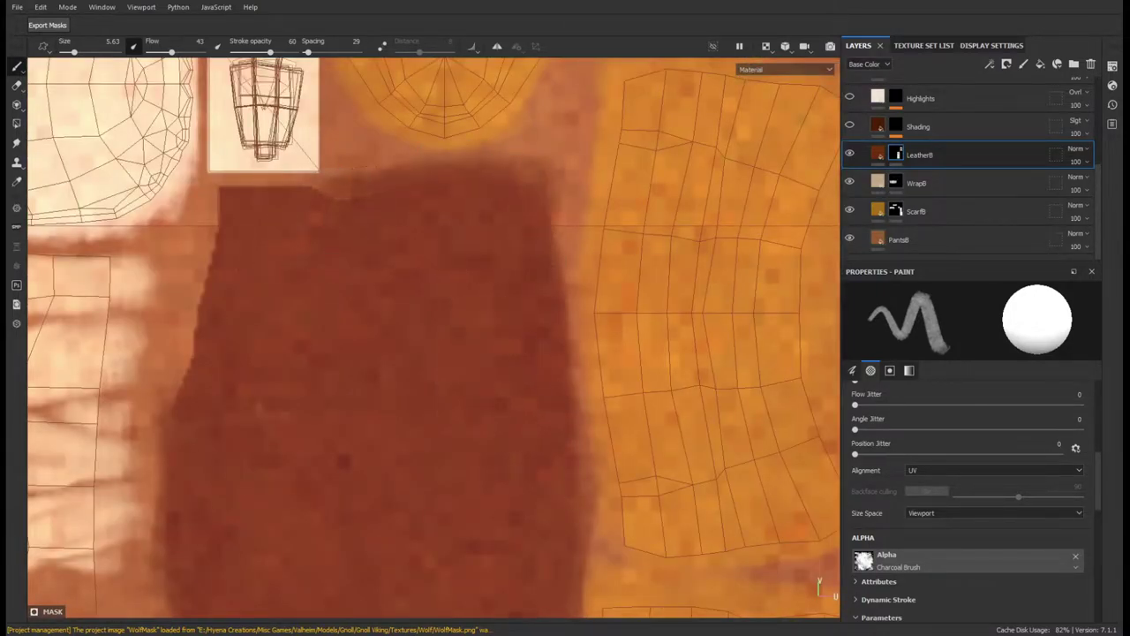
{"action": "scroll", "coordinate": [433, 336], "scroll_direction": "down", "scroll_amount": 3}
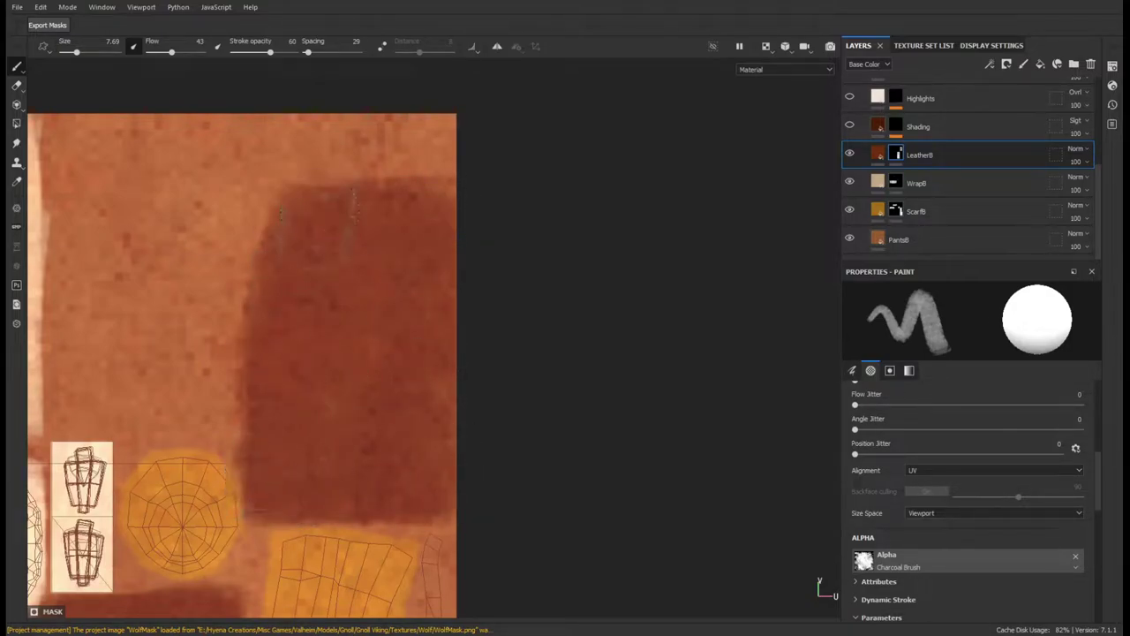
{"action": "scroll", "coordinate": [319, 210], "scroll_direction": "down", "scroll_amount": 4}
{"action": "scroll", "coordinate": [530, 305], "scroll_direction": "up", "scroll_amount": 2}
{"action": "scroll", "coordinate": [530, 305], "scroll_direction": "up", "scroll_amount": 5}
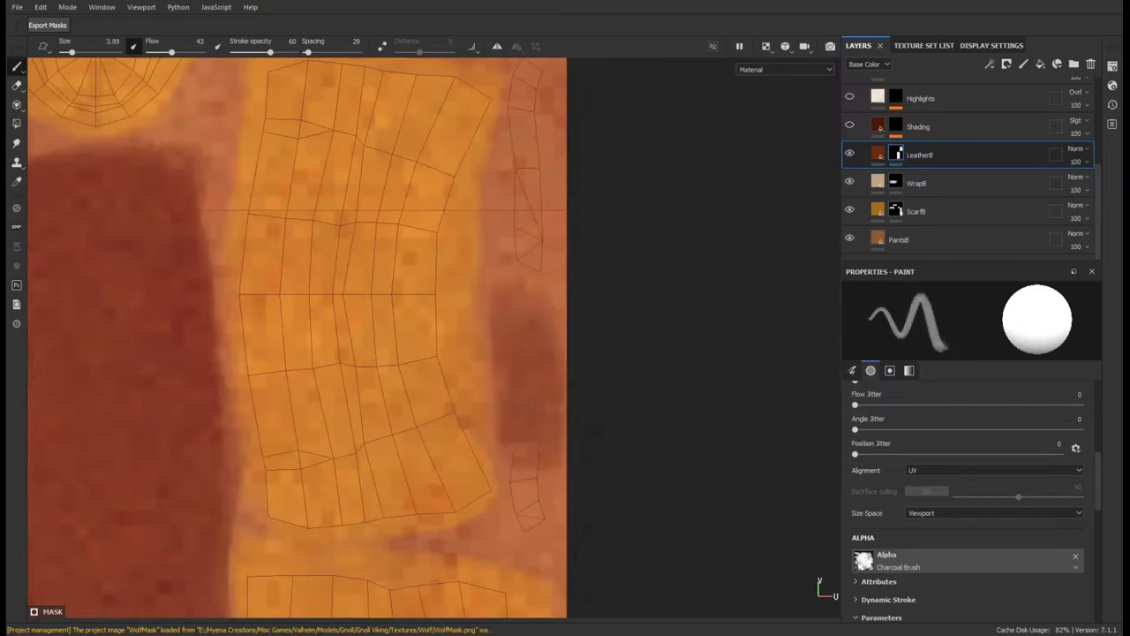
{"action": "scroll", "coordinate": [530, 353], "scroll_direction": "down", "scroll_amount": 1}
{"action": "scroll", "coordinate": [530, 353], "scroll_direction": "down", "scroll_amount": 2}
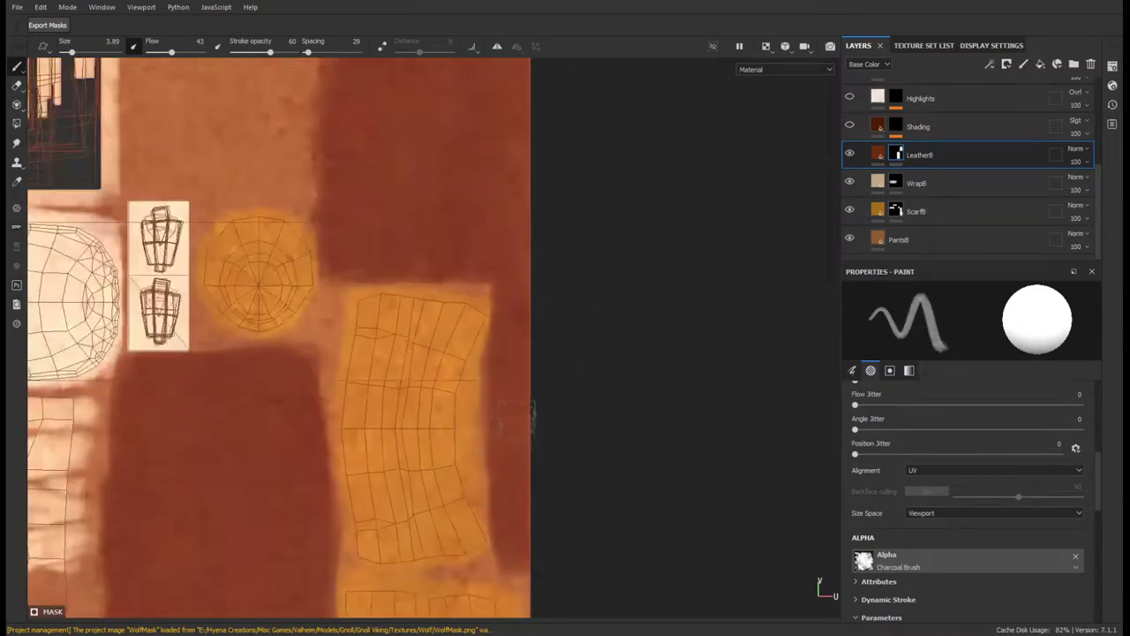
{"action": "scroll", "coordinate": [530, 353], "scroll_direction": "down", "scroll_amount": 3}
{"action": "left_click", "coordinate": [878, 127]}
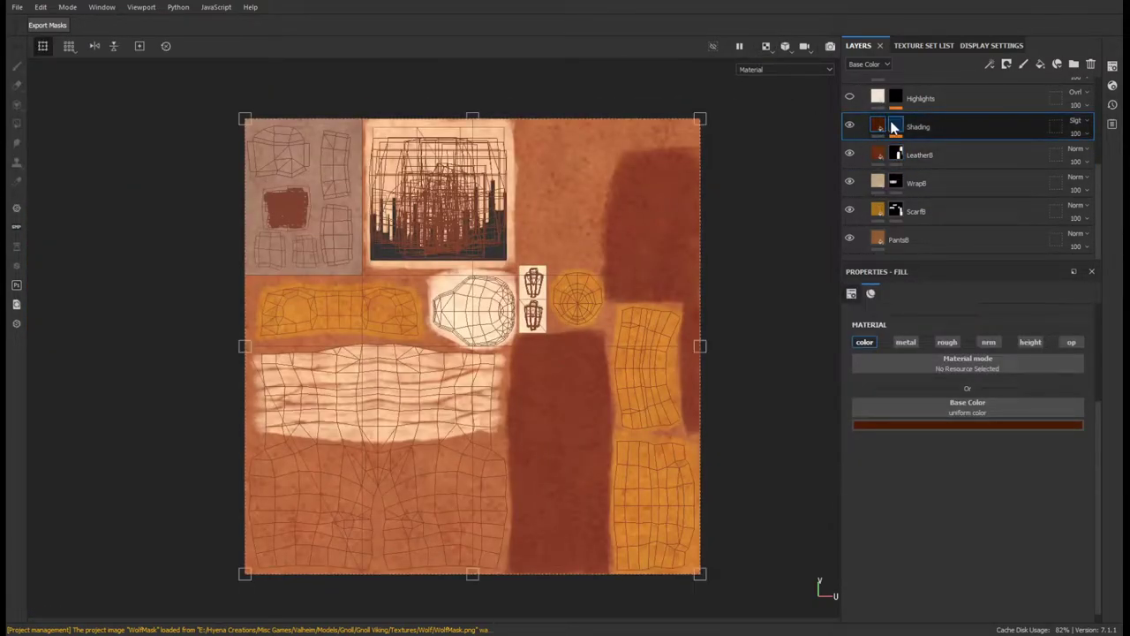
- Select the Shading mask and inspect the body pieces up close in the 3D view
{"action": "left_click", "coordinate": [894, 126]}
{"action": "left_click", "coordinate": [766, 46]}
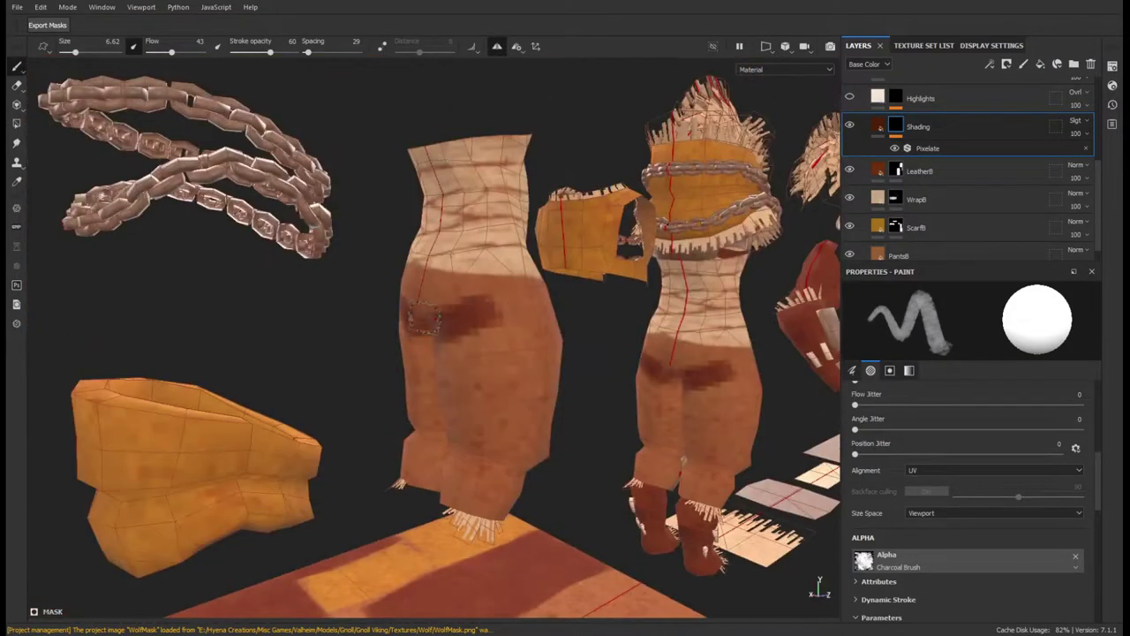
{"action": "mouse_move", "coordinate": [499, 464]}
{"action": "left_mouse_down", "text": "alt"}
{"action": "mouse_move", "coordinate": [537, 302]}
{"action": "mouse_move", "coordinate": [664, 152]}
{"action": "left_mouse_up", "text": "alt"}
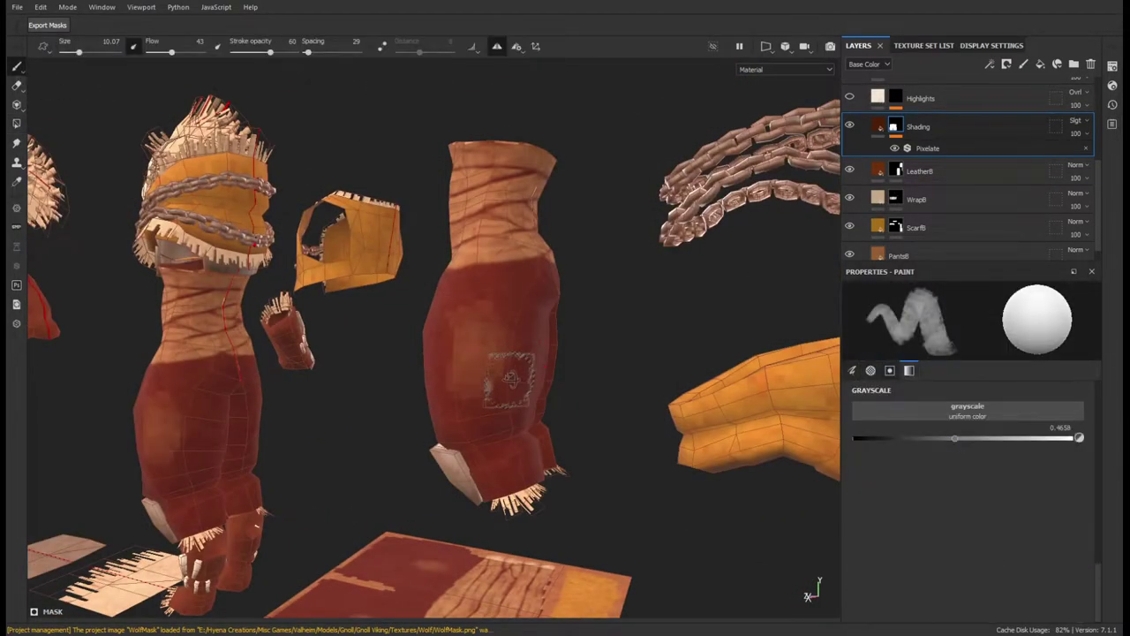
{"action": "right_click_drag", "start_coordinate": [510, 378], "coordinate": [535, 311], "text": "alt"}
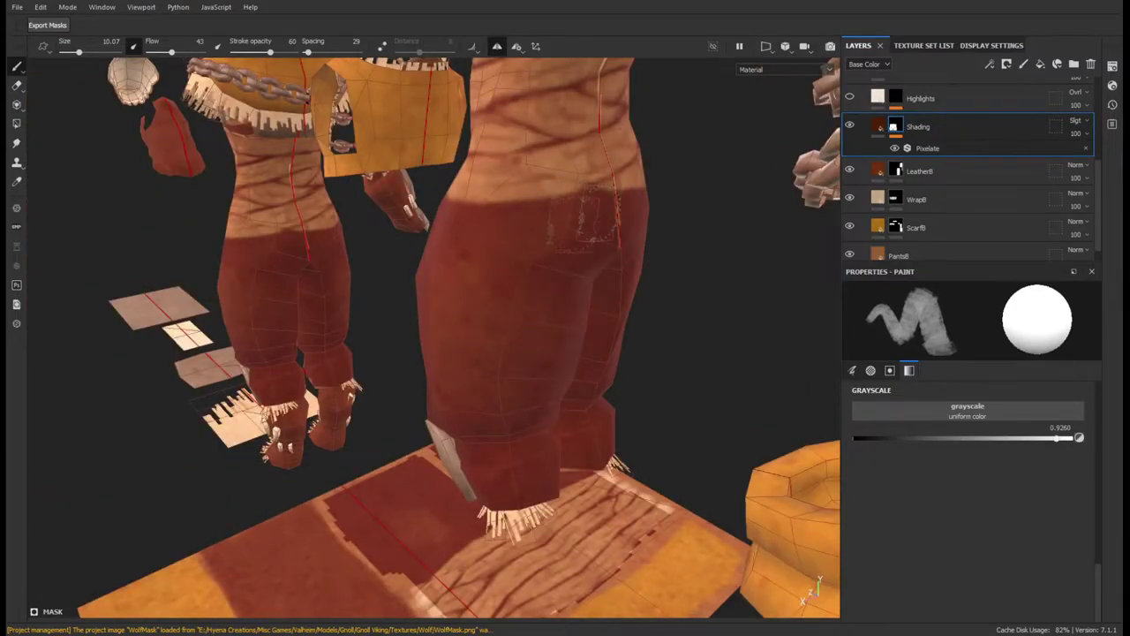
{"action": "left_click_drag", "start_coordinate": [494, 353], "coordinate": [422, 382], "text": "alt"}
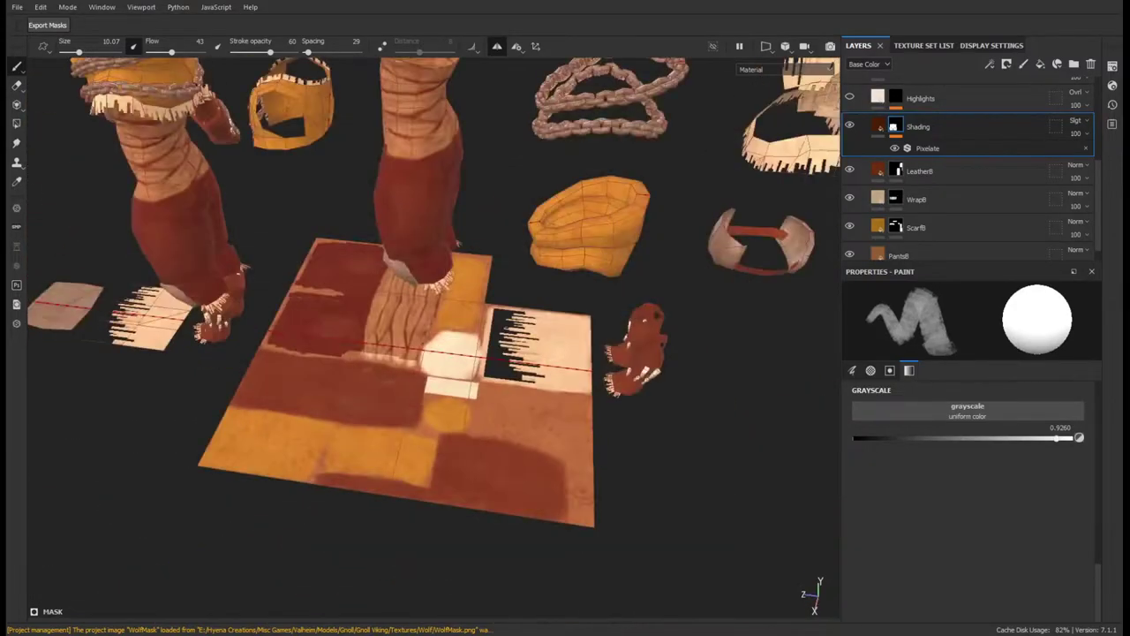
{"action": "key", "text": "4"}
{"action": "key", "text": "1"}
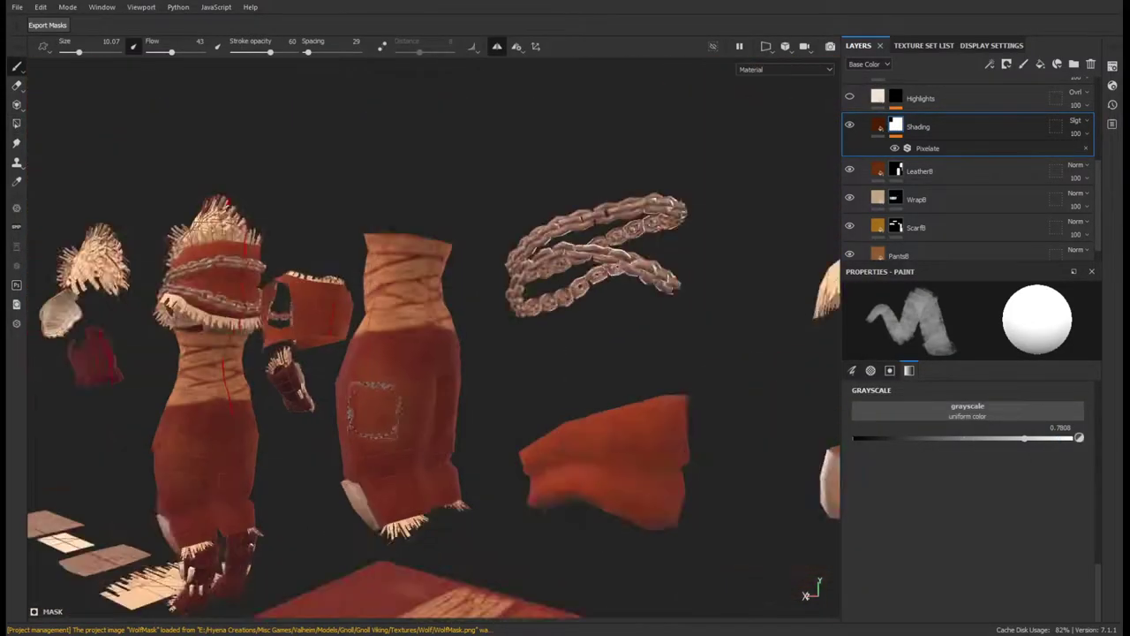
- Switch to polygon fill and survey all model pieces and the texture board
{"action": "left_click_drag", "start_coordinate": [470, 514], "coordinate": [478, 338], "text": "alt"}
{"action": "key", "text": "4"}
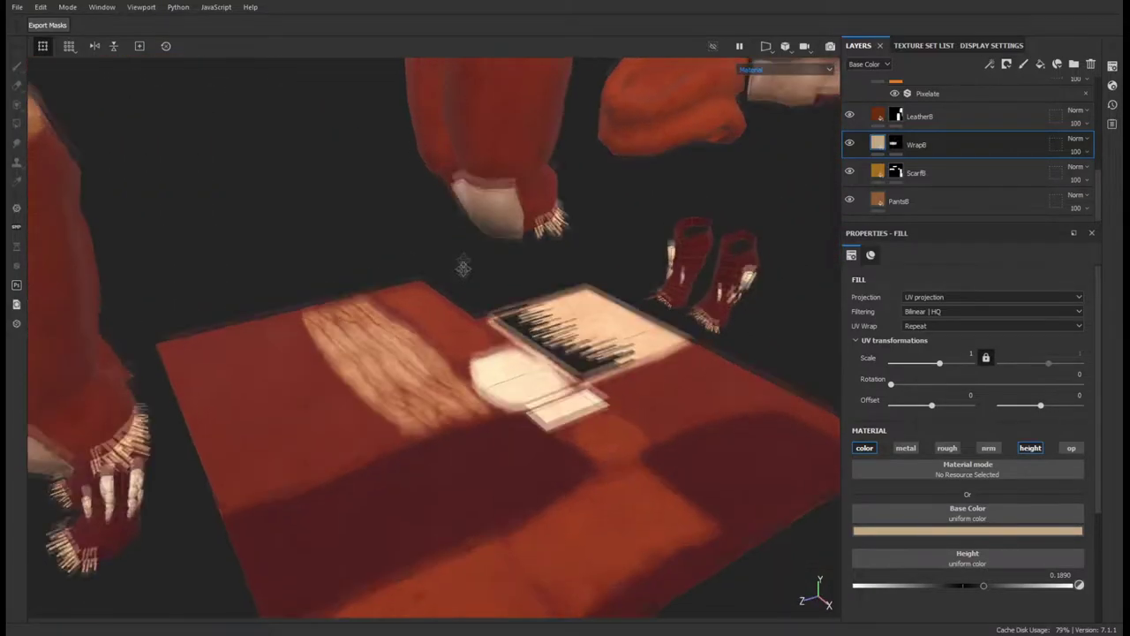
{"action": "left_click_drag", "start_coordinate": [493, 274], "coordinate": [462, 265], "text": "alt"}
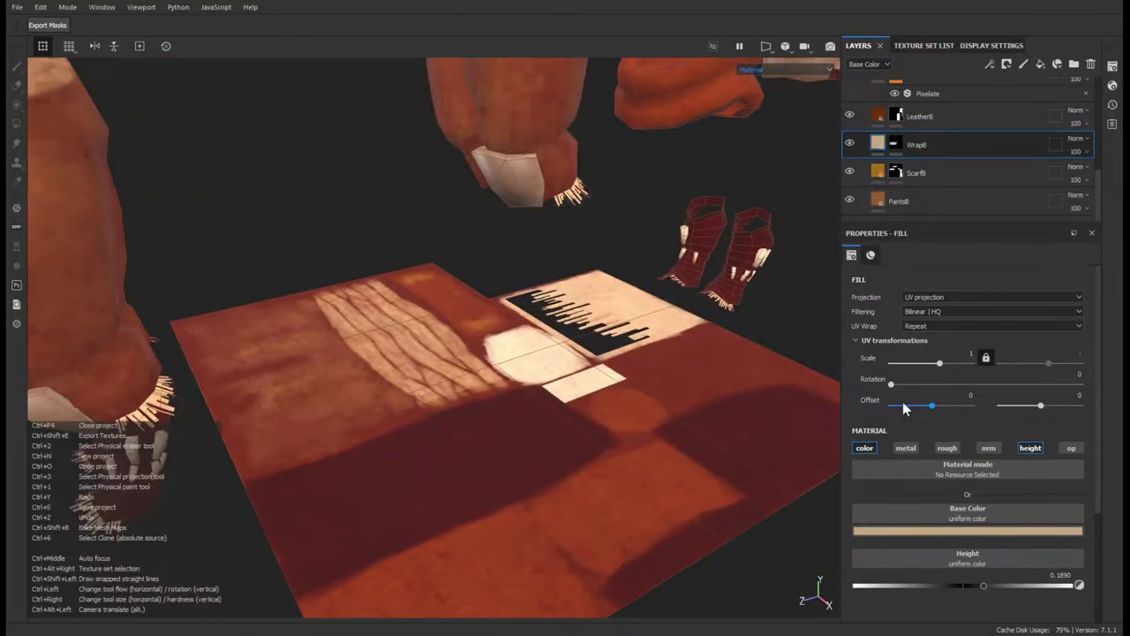
{"action": "left_click_drag", "start_coordinate": [487, 253], "coordinate": [694, 479], "text": "alt"}
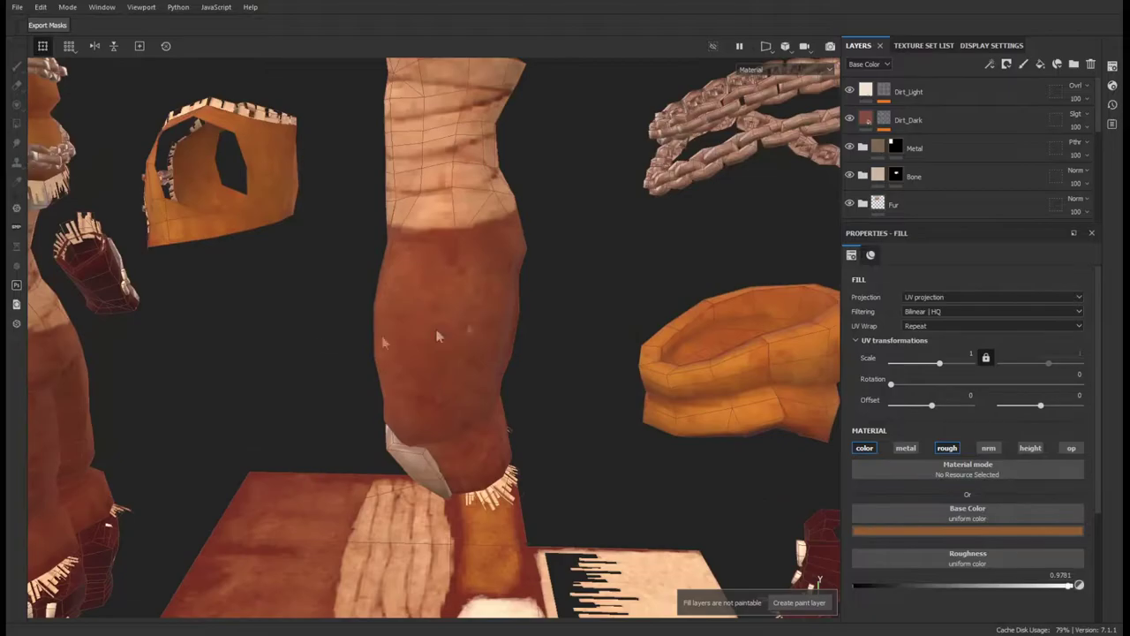
{"action": "left_click_drag", "start_coordinate": [437, 336], "coordinate": [523, 269], "text": "alt"}
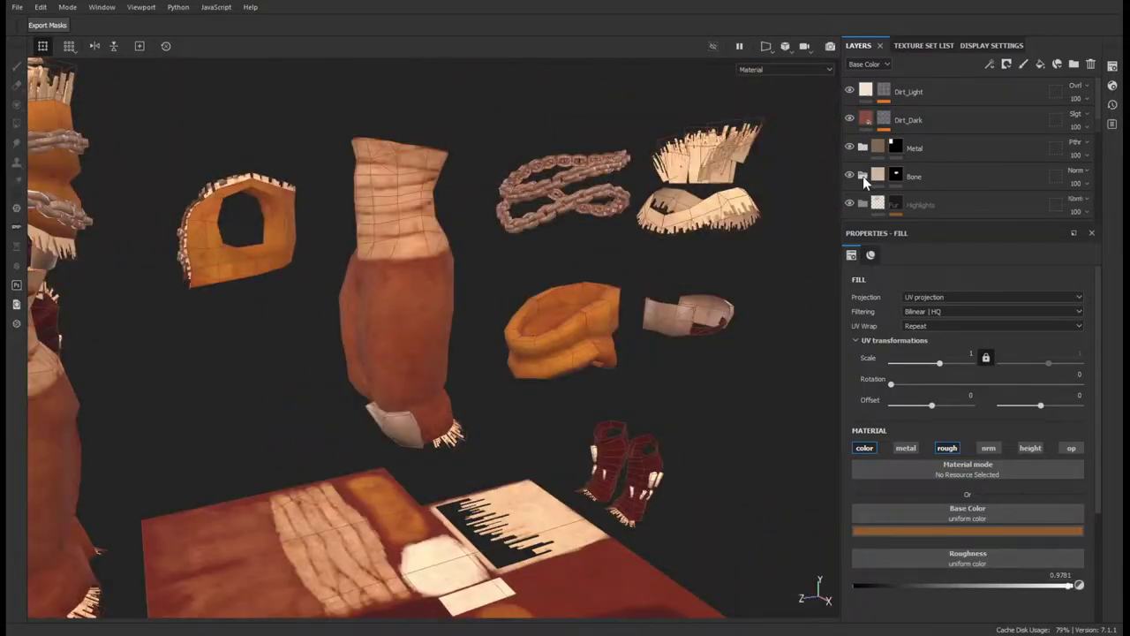
- Paint white (grayscale 1) into the pot's interior on the FurMask copy 1 mask
{"action": "scroll", "coordinate": [865, 181], "scroll_direction": "down", "scroll_amount": 3}
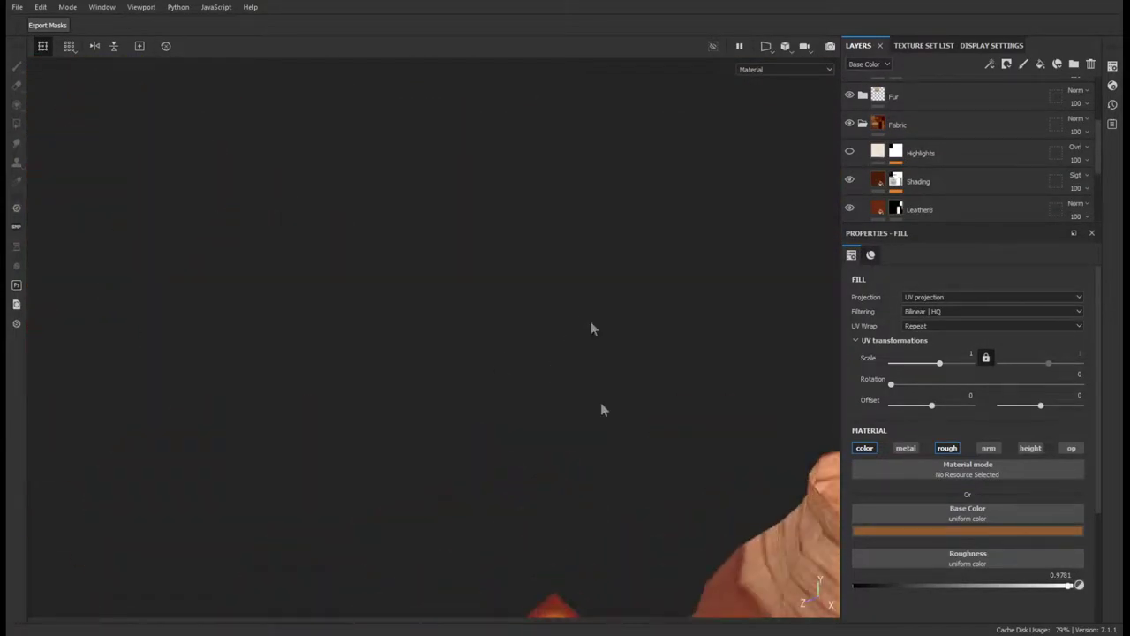
{"action": "left_click_drag", "start_coordinate": [593, 328], "coordinate": [918, 168], "text": "alt"}
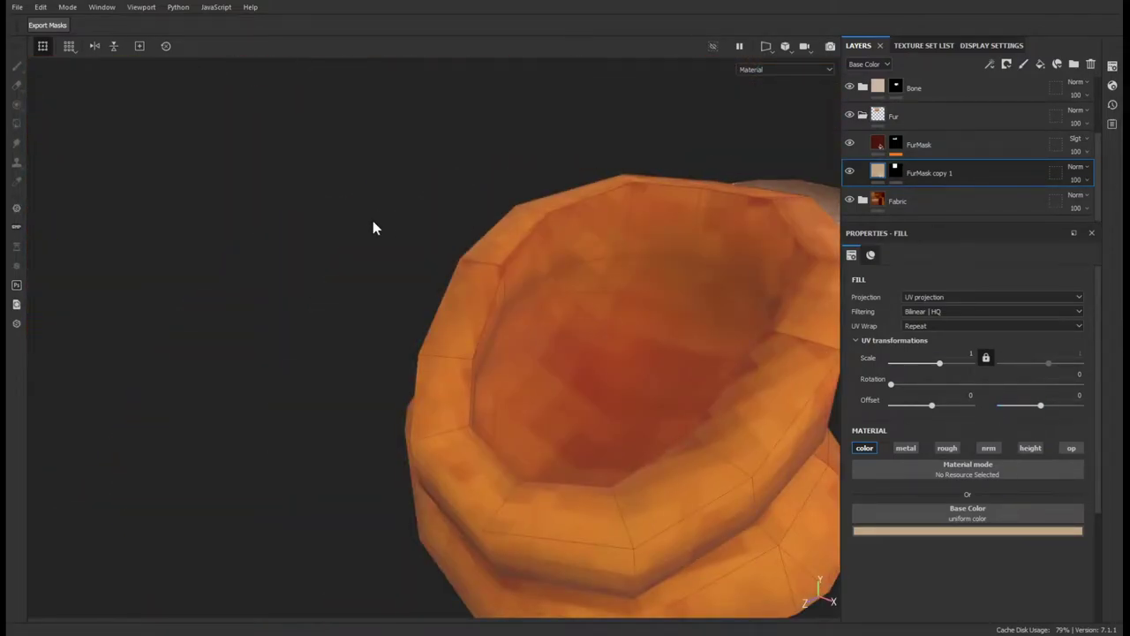
{"action": "key", "text": "1"}
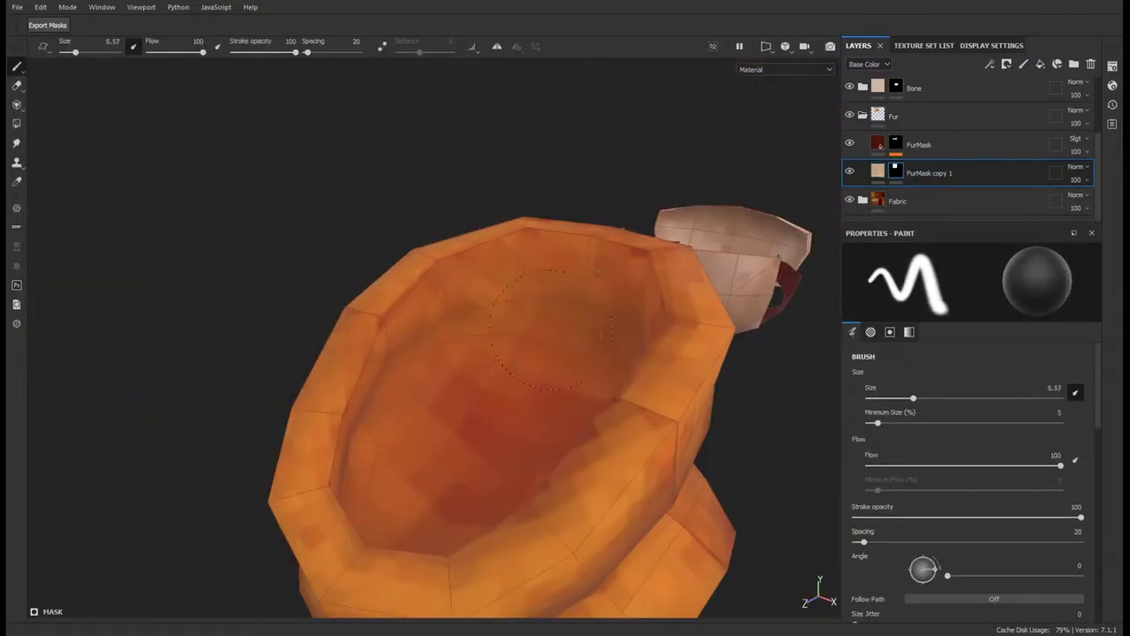
{"action": "left_click", "coordinate": [909, 331]}
{"action": "scroll", "coordinate": [968, 398], "scroll_direction": "up", "scroll_amount": 2}
{"action": "left_click_drag", "start_coordinate": [503, 292], "coordinate": [583, 300]}
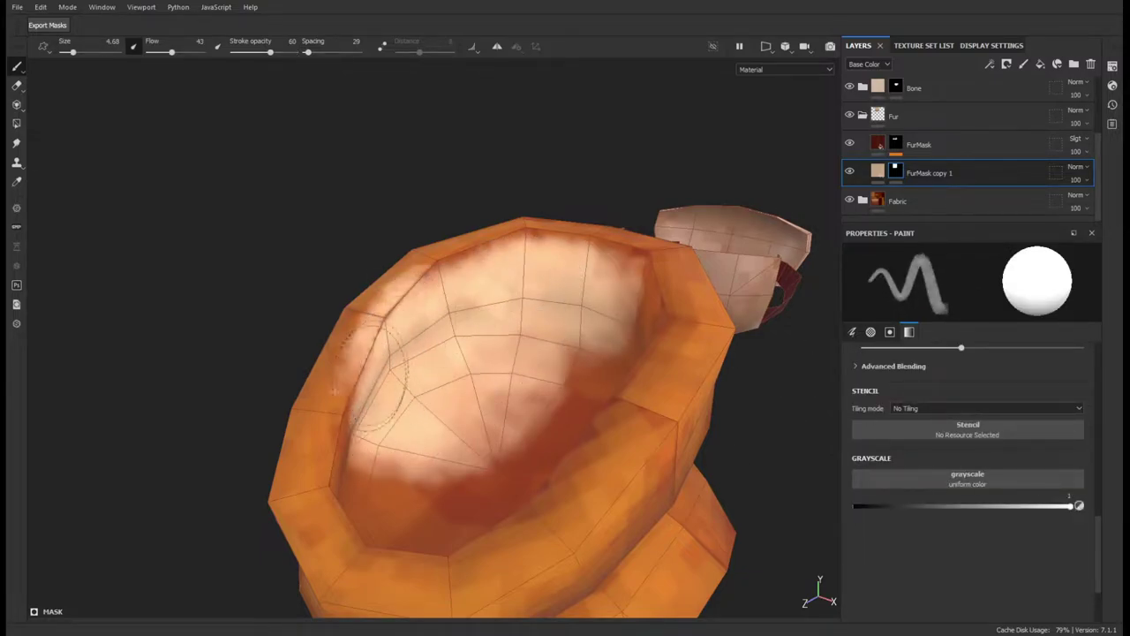
- Inspect the lightened pot interior from above, the side and the rim
{"action": "mouse_move", "coordinate": [441, 287]}
{"action": "left_mouse_down", "text": "alt"}
{"action": "mouse_move", "coordinate": [548, 318]}
{"action": "mouse_move", "coordinate": [495, 265]}
{"action": "mouse_move", "coordinate": [530, 292]}
{"action": "left_mouse_up", "text": "alt"}
{"action": "right_click_drag", "start_coordinate": [277, 321], "coordinate": [371, 370], "text": "alt"}
{"action": "mouse_move", "coordinate": [530, 283]}
{"action": "left_mouse_down", "text": "alt"}
{"action": "mouse_move", "coordinate": [566, 261]}
{"action": "mouse_move", "coordinate": [613, 297]}
{"action": "left_mouse_up", "text": "alt"}
{"action": "mouse_move", "coordinate": [260, 459]}
{"action": "left_mouse_down", "text": "alt"}
{"action": "mouse_move", "coordinate": [494, 336]}
{"action": "mouse_move", "coordinate": [530, 353]}
{"action": "mouse_move", "coordinate": [459, 336]}
{"action": "mouse_move", "coordinate": [477, 300]}
{"action": "mouse_move", "coordinate": [530, 318]}
{"action": "left_mouse_up", "text": "alt"}
{"action": "left_click_drag", "start_coordinate": [555, 473], "coordinate": [455, 393], "text": "alt"}
{"action": "left_click_drag", "start_coordinate": [272, 350], "coordinate": [474, 306], "text": "alt"}
{"action": "mouse_move", "coordinate": [276, 356]}
{"action": "left_mouse_down", "text": "alt"}
{"action": "mouse_move", "coordinate": [485, 290]}
{"action": "mouse_move", "coordinate": [380, 371]}
{"action": "left_mouse_up", "text": "alt"}
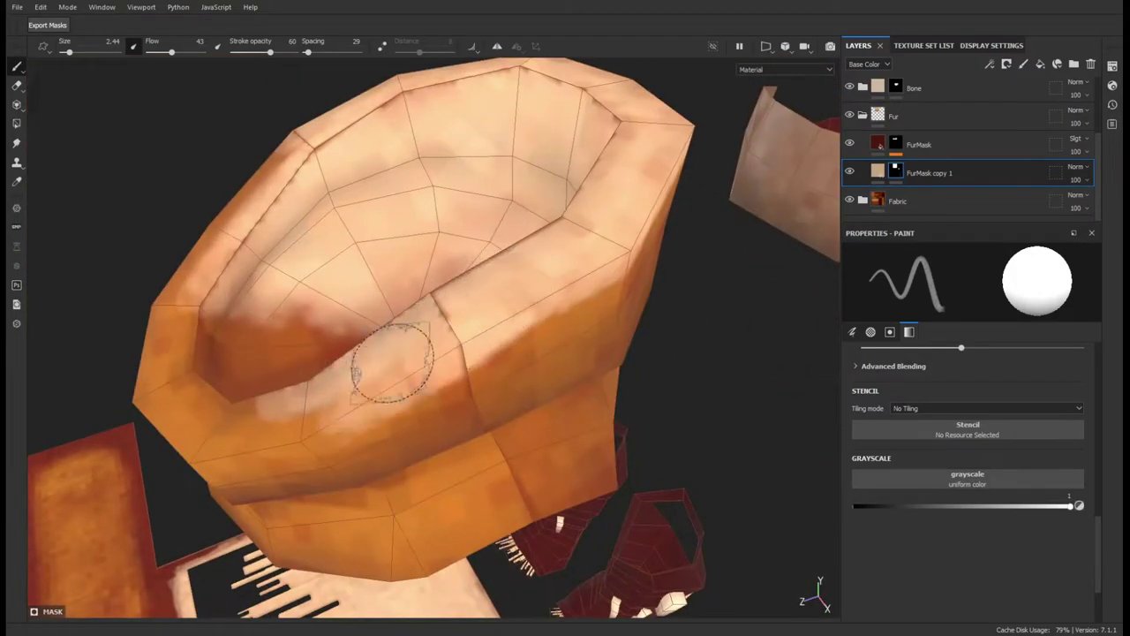
{"action": "left_click_drag", "start_coordinate": [197, 303], "coordinate": [212, 221], "text": "alt"}
{"action": "left_click_drag", "start_coordinate": [267, 301], "coordinate": [501, 275], "text": "alt"}
{"action": "mouse_move", "coordinate": [426, 333]}
{"action": "left_mouse_down", "text": "alt"}
{"action": "mouse_move", "coordinate": [589, 454]}
{"action": "mouse_move", "coordinate": [565, 326]}
{"action": "mouse_move", "coordinate": [530, 300]}
{"action": "mouse_move", "coordinate": [419, 371]}
{"action": "mouse_move", "coordinate": [601, 409]}
{"action": "mouse_move", "coordinate": [523, 526]}
{"action": "left_mouse_up", "text": "alt"}
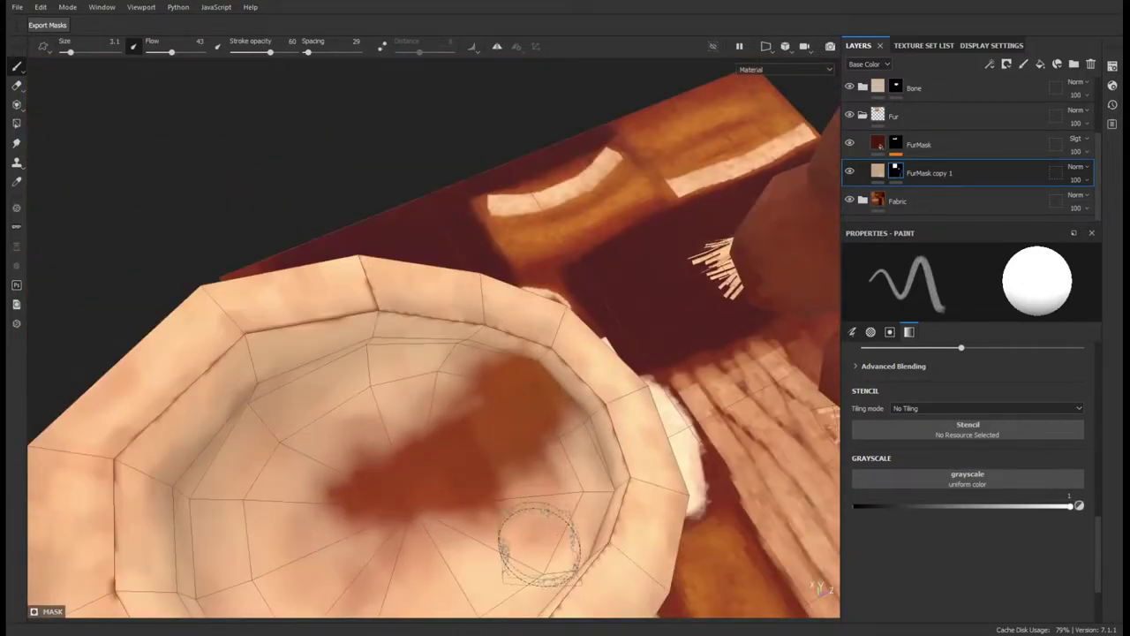
- Review the fabric piece, block and fur collar, then show the wireframe at 74 opacity
{"action": "mouse_move", "coordinate": [379, 534]}
{"action": "left_mouse_down", "text": "alt"}
{"action": "mouse_move", "coordinate": [262, 222]}
{"action": "mouse_move", "coordinate": [457, 328]}
{"action": "left_mouse_up", "text": "alt"}
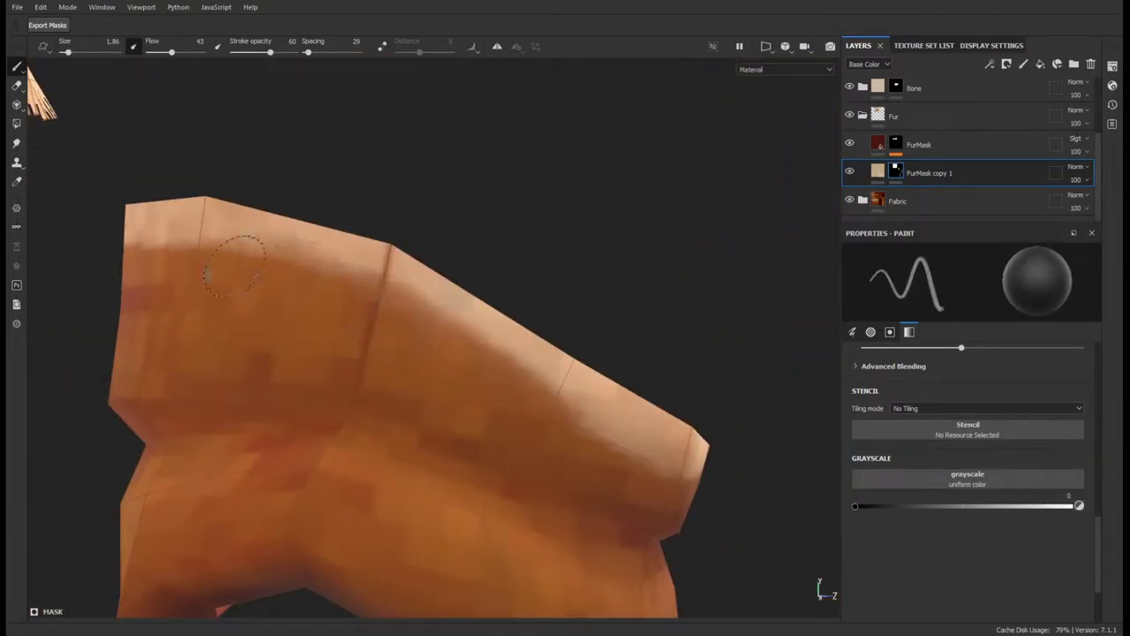
{"action": "mouse_move", "coordinate": [653, 442]}
{"action": "left_mouse_down", "text": "alt"}
{"action": "mouse_move", "coordinate": [416, 379]}
{"action": "mouse_move", "coordinate": [176, 419]}
{"action": "mouse_move", "coordinate": [204, 388]}
{"action": "mouse_move", "coordinate": [239, 460]}
{"action": "left_mouse_up", "text": "alt"}
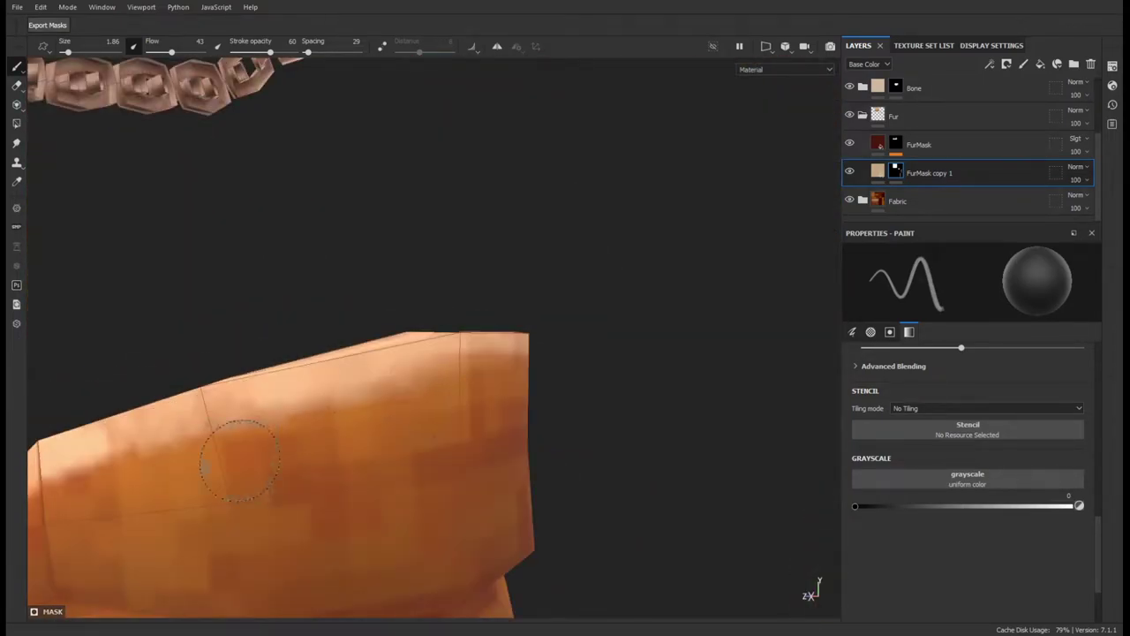
{"action": "left_click_drag", "start_coordinate": [139, 477], "coordinate": [379, 415], "text": "alt"}
{"action": "left_click_drag", "start_coordinate": [204, 481], "coordinate": [154, 497], "text": "alt"}
{"action": "mouse_move", "coordinate": [386, 395]}
{"action": "left_mouse_down", "text": "alt"}
{"action": "mouse_move", "coordinate": [451, 439]}
{"action": "mouse_move", "coordinate": [381, 431]}
{"action": "left_mouse_up", "text": "alt"}
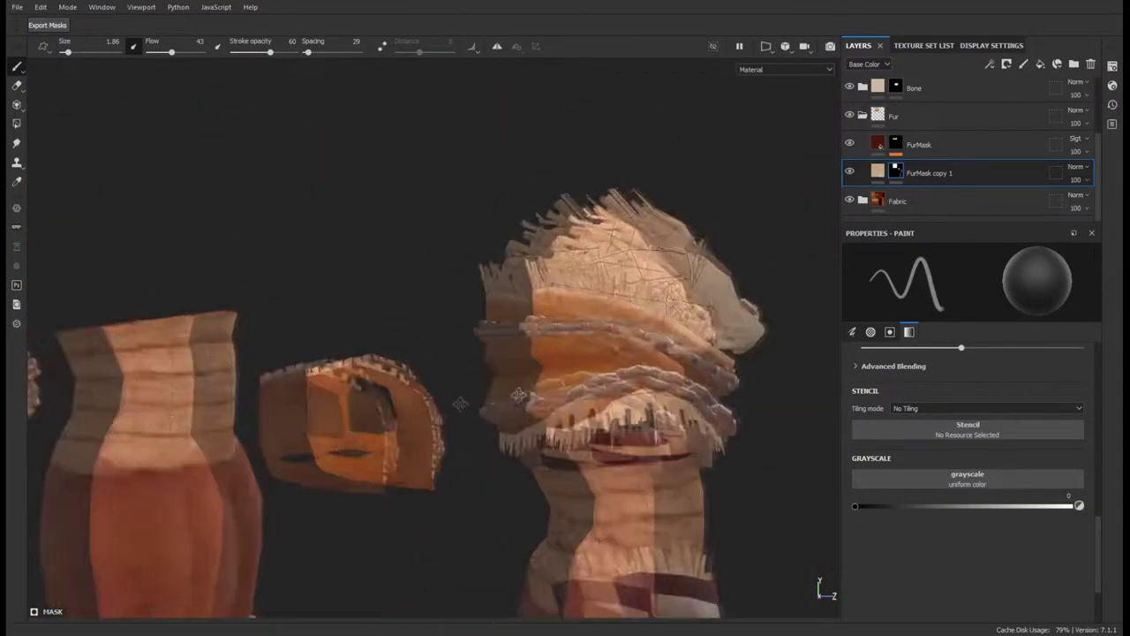
{"action": "left_click", "coordinate": [992, 45]}
{"action": "scroll", "coordinate": [908, 162], "scroll_direction": "down", "scroll_amount": 5}
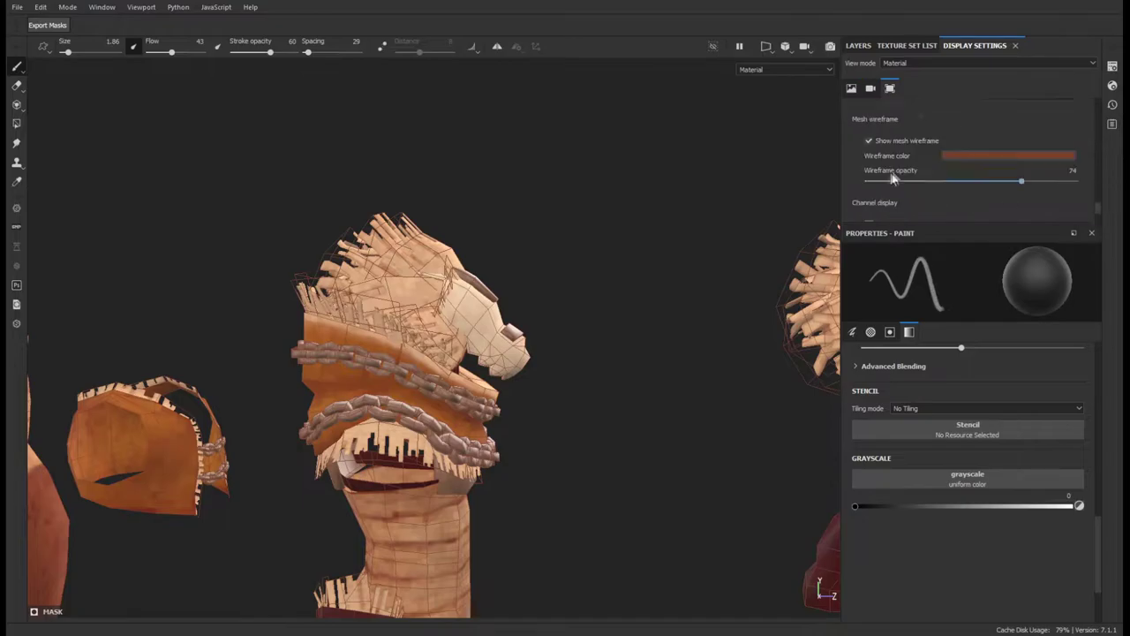
- Lower the FurMask layer opacity to 47 and toggle its colour and height channels off and on
{"action": "left_click_drag", "start_coordinate": [729, 389], "coordinate": [702, 363], "text": "alt"}
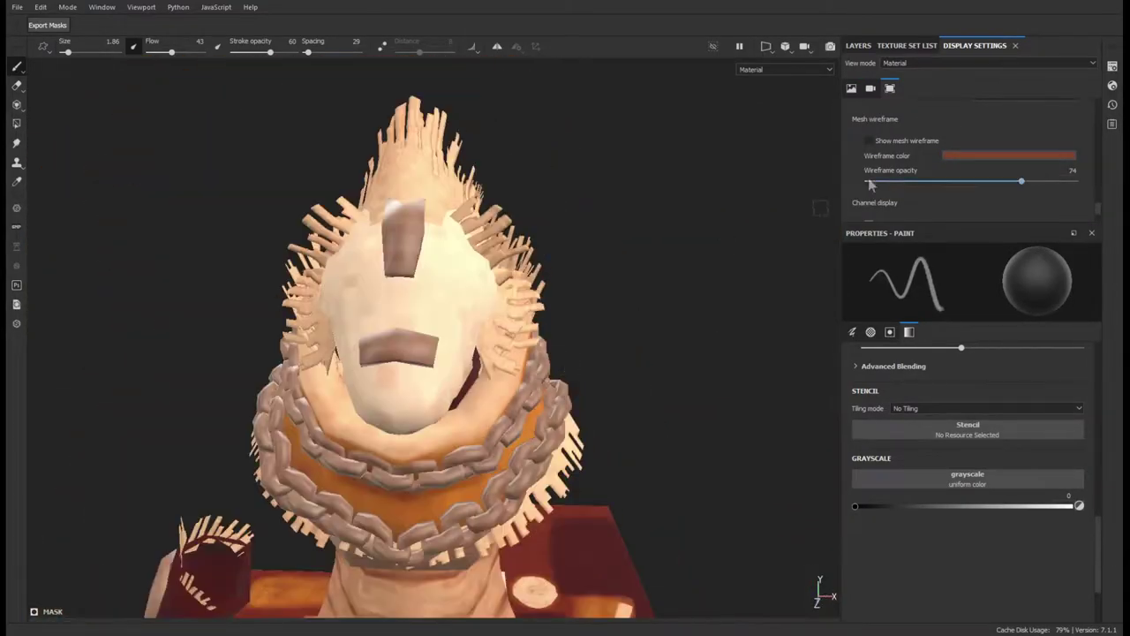
{"action": "left_click", "coordinate": [858, 45]}
{"action": "left_click_drag", "start_coordinate": [618, 265], "coordinate": [537, 227], "text": "alt"}
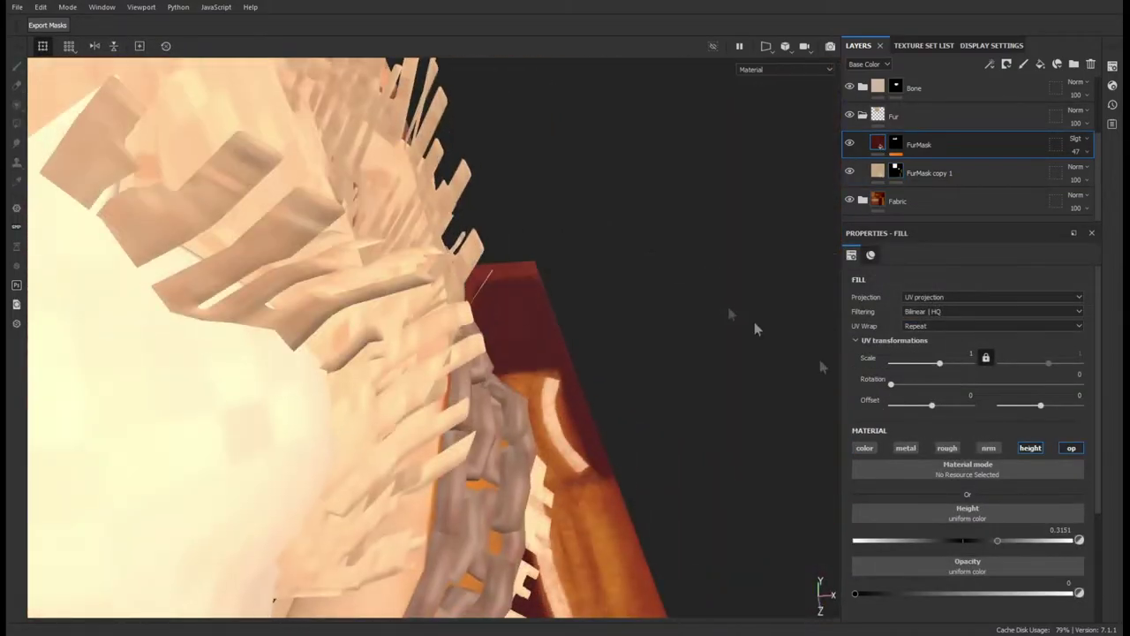
{"action": "left_click", "coordinate": [870, 449]}
{"action": "left_click_drag", "start_coordinate": [442, 309], "coordinate": [328, 336], "text": "alt"}
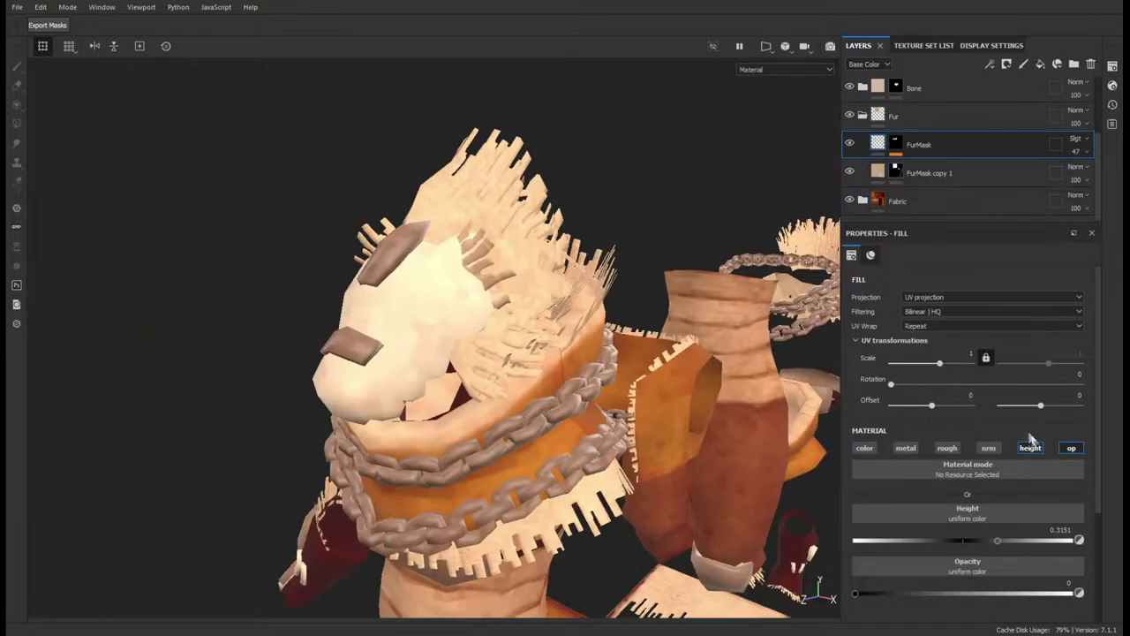
{"action": "left_click", "coordinate": [1031, 448]}
{"action": "left_click", "coordinate": [1031, 448]}
{"action": "scroll", "coordinate": [974, 473], "scroll_direction": "down", "scroll_amount": 3}
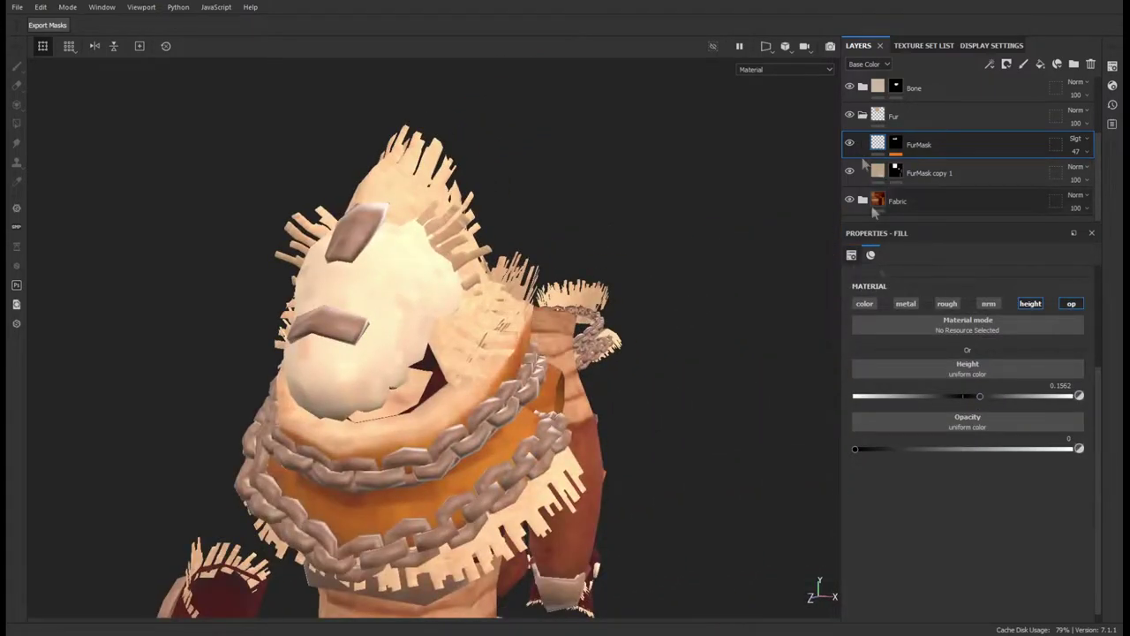
{"action": "left_click", "coordinate": [865, 303]}
{"action": "mouse_move", "coordinate": [138, 461]}
{"action": "left_mouse_down", "text": "alt"}
{"action": "mouse_move", "coordinate": [380, 371]}
{"action": "mouse_move", "coordinate": [481, 397]}
{"action": "mouse_move", "coordinate": [421, 106]}
{"action": "left_mouse_up", "text": "alt"}
- On the FurMask copy 1 mask, paint a brighter band along the fur edge and darken the orange fabric
{"action": "left_click", "coordinate": [895, 173]}
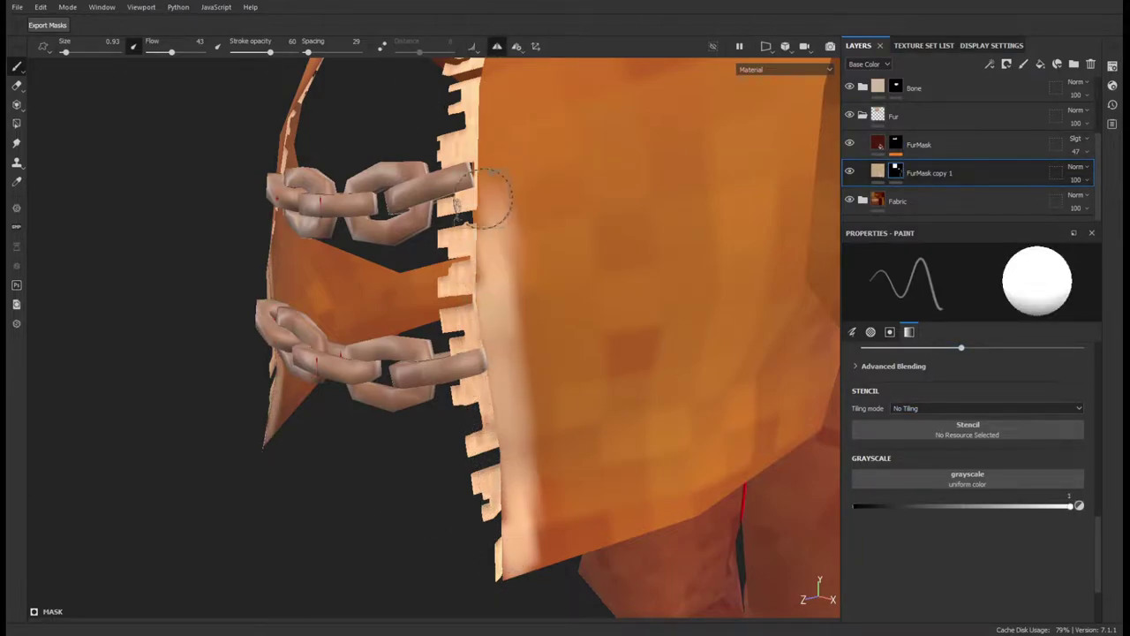
{"action": "left_click_drag", "start_coordinate": [484, 200], "coordinate": [447, 347], "text": "alt"}
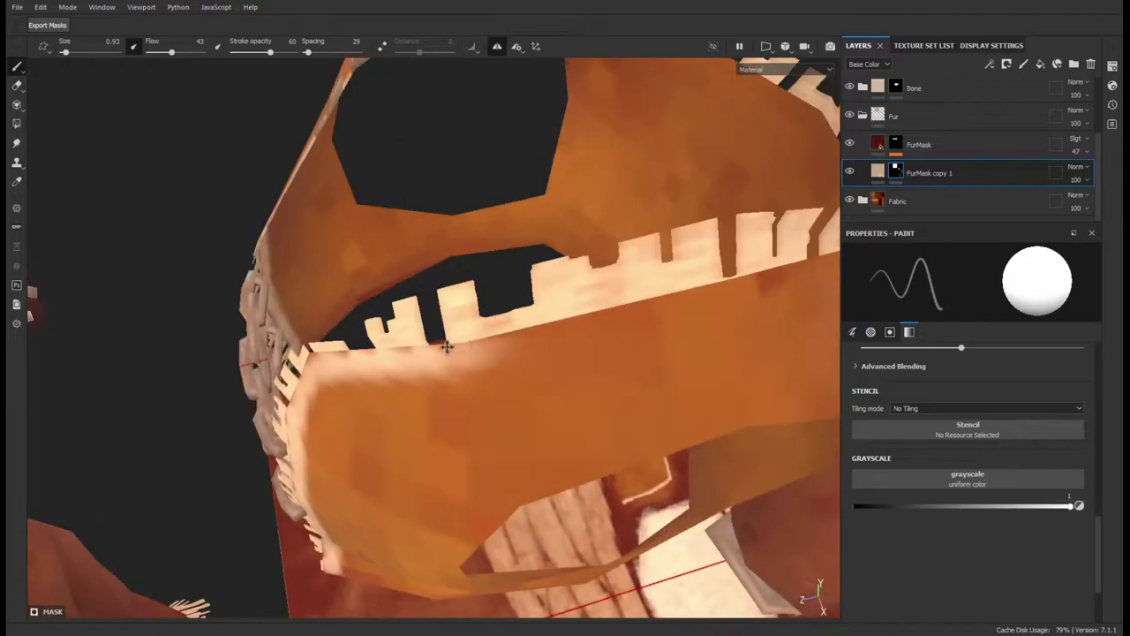
{"action": "left_click_drag", "start_coordinate": [588, 282], "coordinate": [764, 256]}
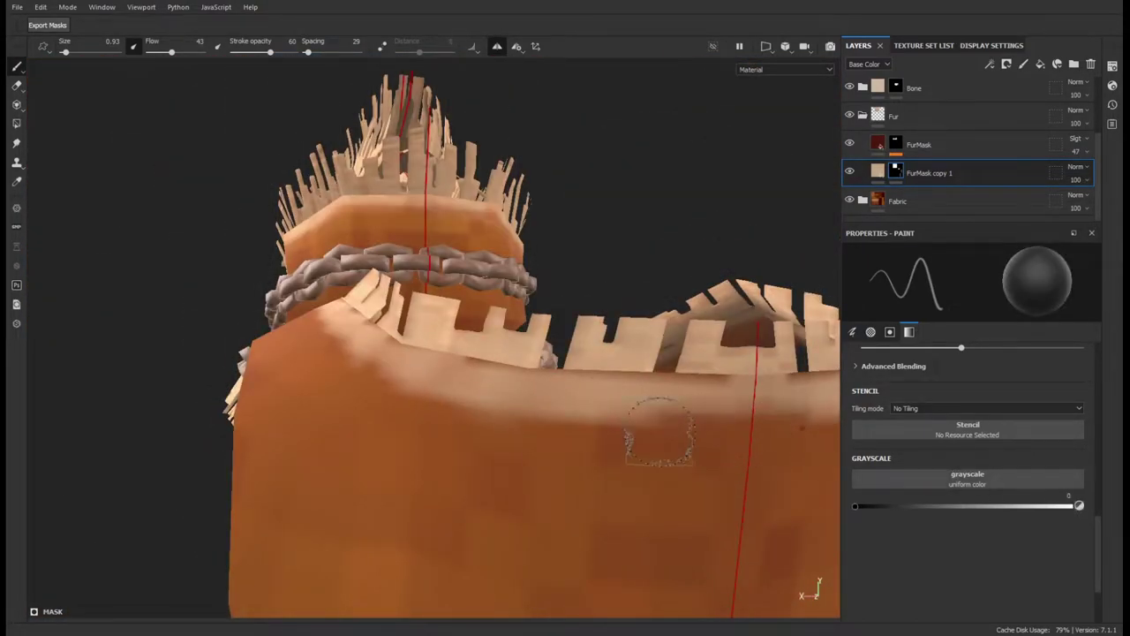
{"action": "left_click_drag", "start_coordinate": [658, 433], "coordinate": [406, 380]}
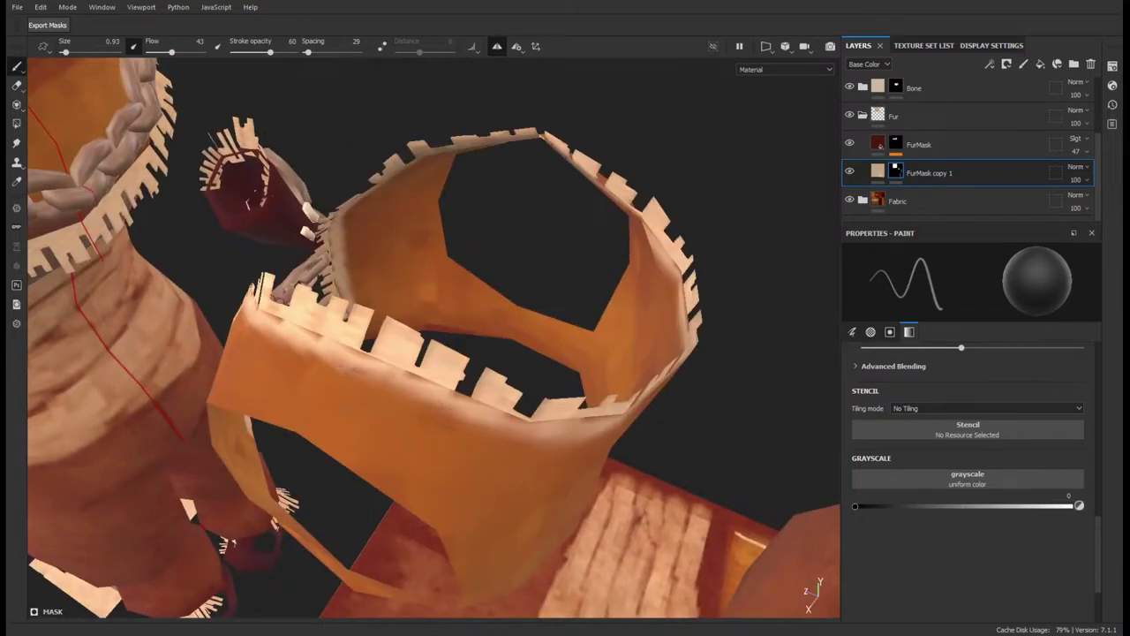
{"action": "left_click_drag", "start_coordinate": [298, 359], "coordinate": [351, 320], "text": "alt"}
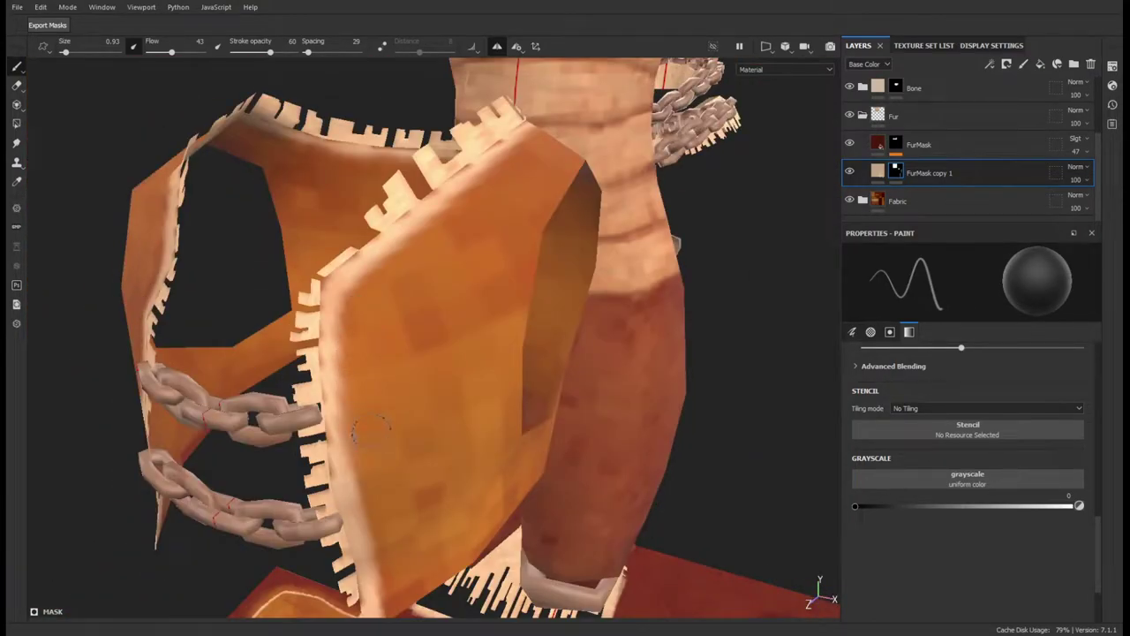
{"action": "left_click_drag", "start_coordinate": [371, 431], "coordinate": [481, 441], "text": "alt"}
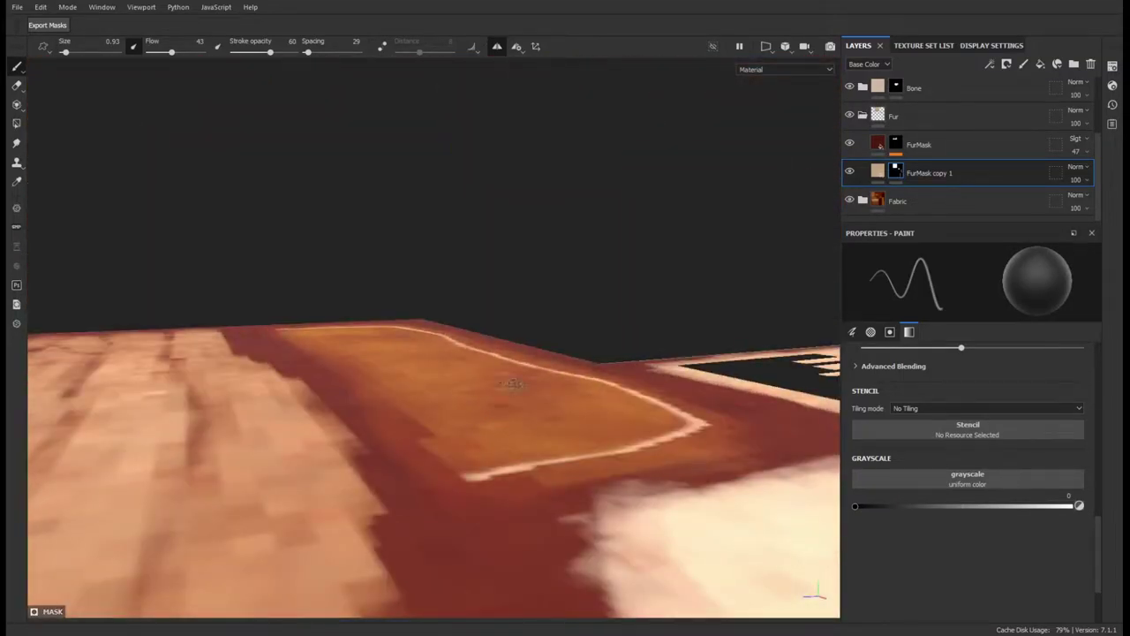
- With white paint and symmetry off, paint a light stroke along the outlined fabric edge
{"action": "left_click", "coordinate": [1067, 506]}
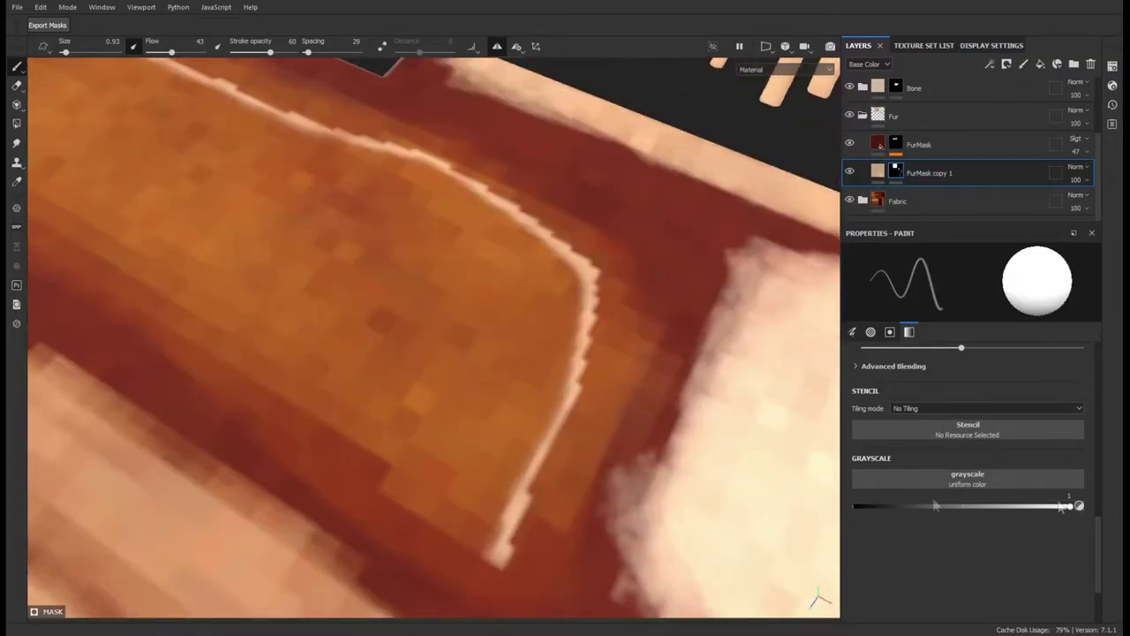
{"action": "left_click_drag", "start_coordinate": [568, 429], "coordinate": [500, 429], "text": "alt"}
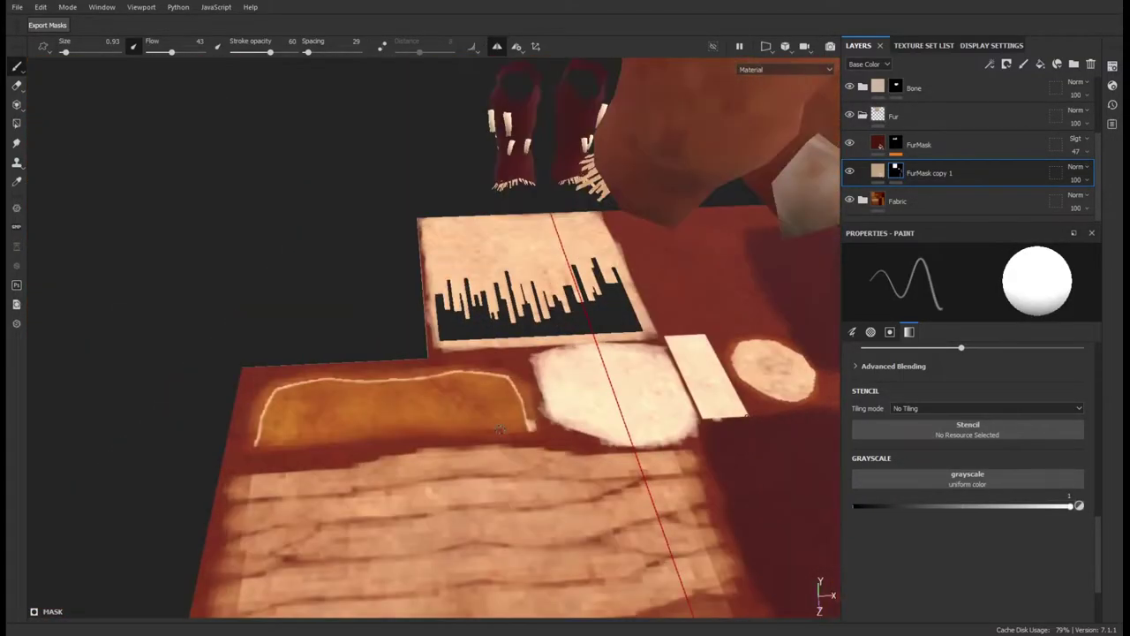
{"action": "left_click", "coordinate": [517, 46]}
{"action": "left_click_drag", "start_coordinate": [415, 265], "coordinate": [315, 427], "text": "alt"}
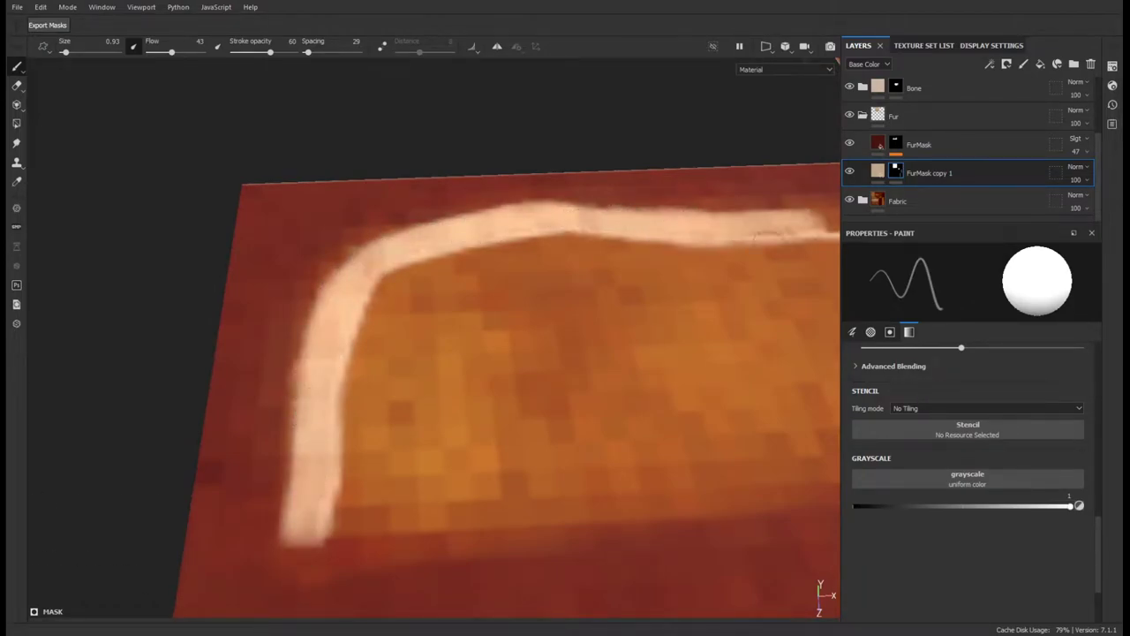
{"action": "left_click_drag", "start_coordinate": [808, 221], "coordinate": [438, 275], "text": "alt"}
{"action": "left_click_drag", "start_coordinate": [438, 276], "coordinate": [344, 287]}
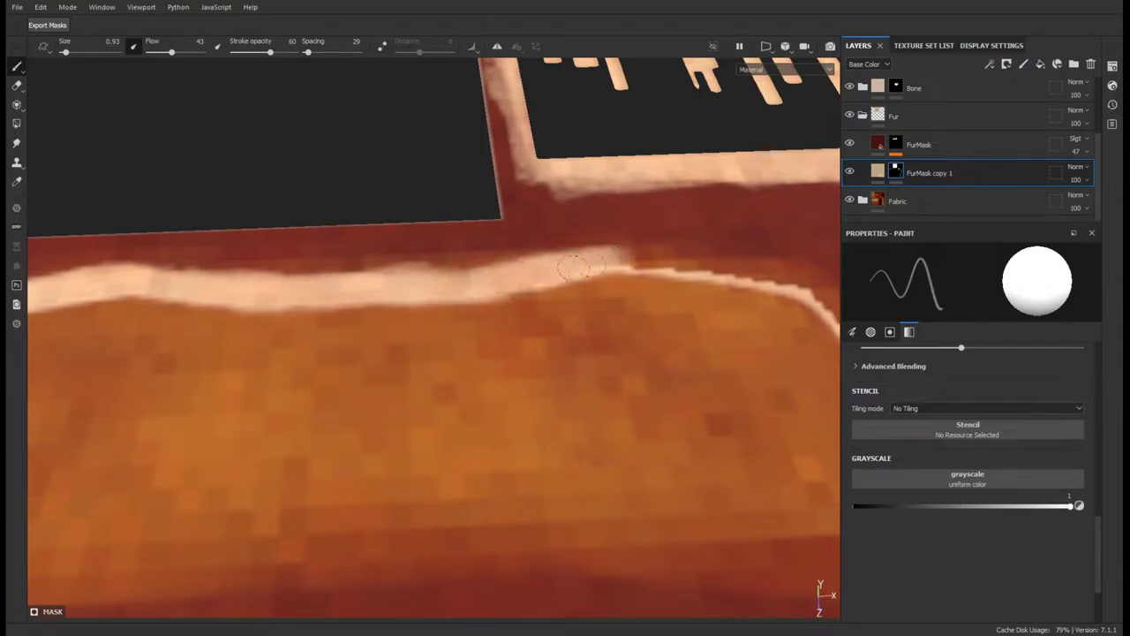
- Extend and brighten the light mask strokes along the rest of the fabric edge
{"action": "left_click_drag", "start_coordinate": [738, 272], "coordinate": [552, 375], "text": "alt"}
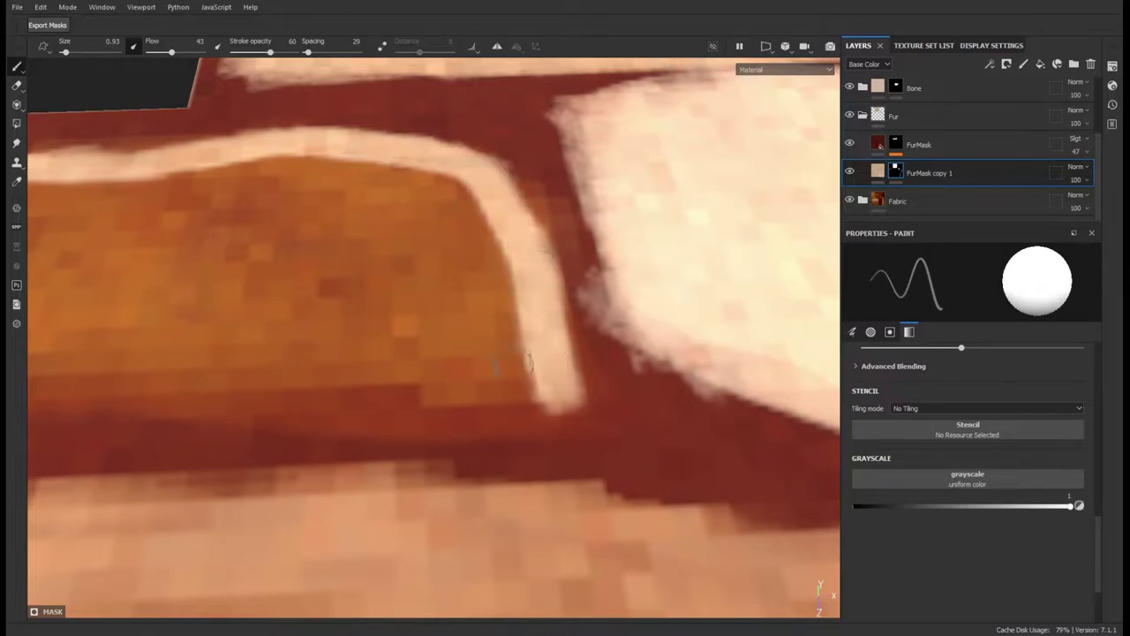
{"action": "scroll", "coordinate": [530, 335], "scroll_direction": "down", "scroll_amount": 5}
{"action": "left_click_drag", "start_coordinate": [530, 336], "coordinate": [491, 388], "text": "alt"}
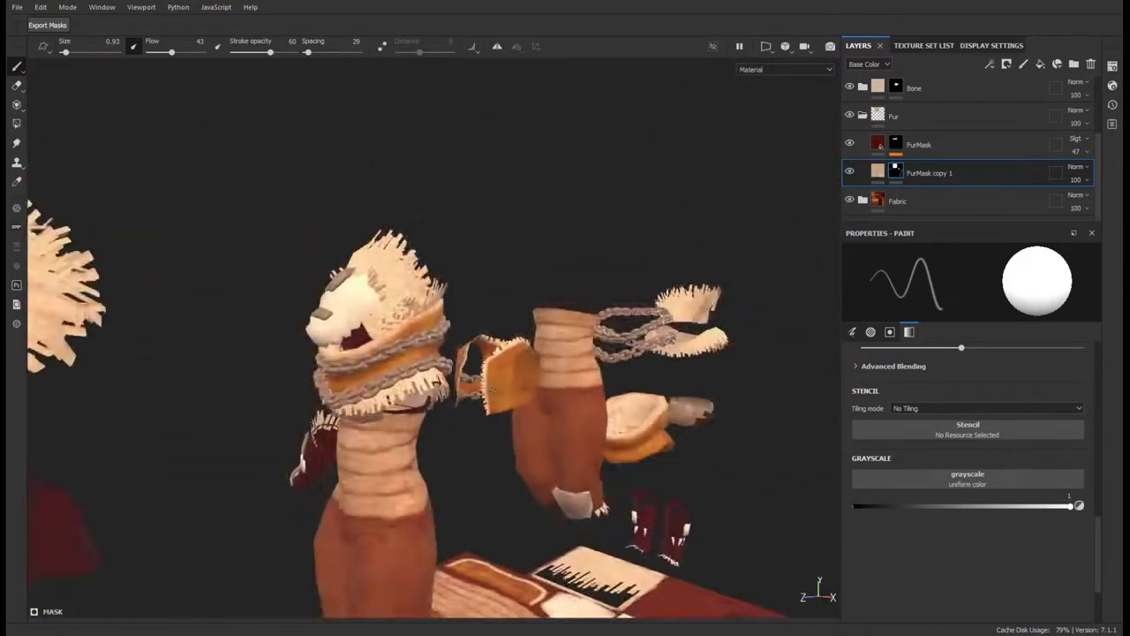
{"action": "scroll", "coordinate": [491, 389], "scroll_direction": "down", "scroll_amount": 3}
{"action": "scroll", "coordinate": [504, 375], "scroll_direction": "up", "scroll_amount": 10}
{"action": "mouse_move", "coordinate": [536, 363]}
{"action": "left_mouse_down"}
{"action": "mouse_move", "coordinate": [575, 273]}
{"action": "mouse_move", "coordinate": [662, 222]}
{"action": "left_mouse_up"}
{"action": "scroll", "coordinate": [662, 222], "scroll_direction": "up", "scroll_amount": 2}
{"action": "left_click_drag", "start_coordinate": [584, 287], "coordinate": [365, 450]}
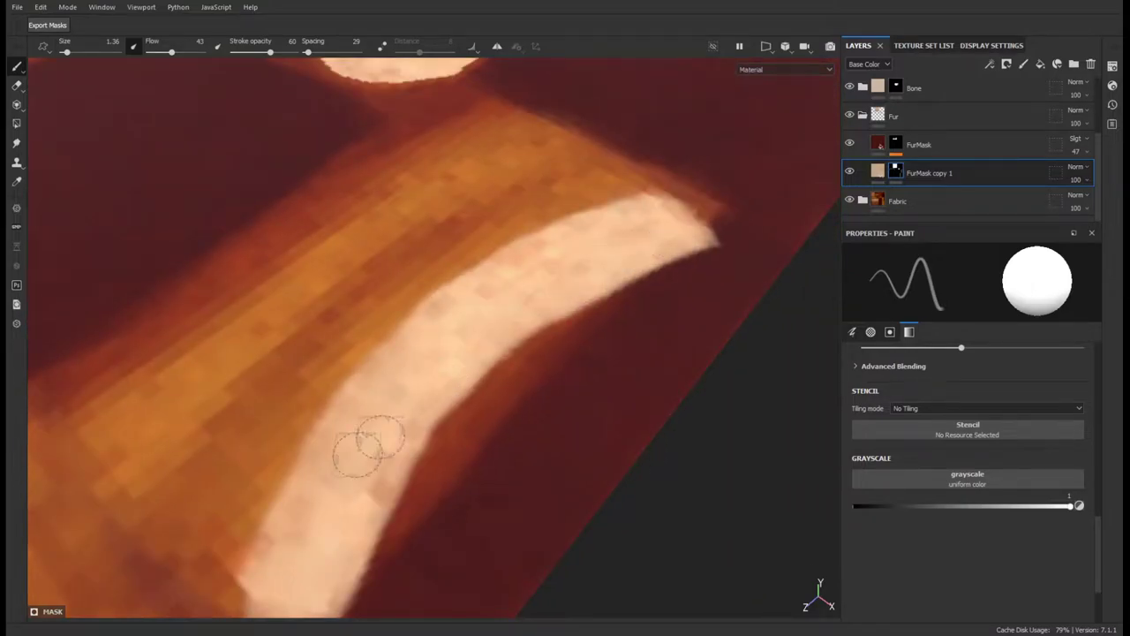
{"action": "scroll", "coordinate": [424, 441], "scroll_direction": "up", "scroll_amount": 3}
{"action": "left_click_drag", "start_coordinate": [485, 433], "coordinate": [361, 525]}
{"action": "scroll", "coordinate": [691, 314], "scroll_direction": "down", "scroll_amount": 2}
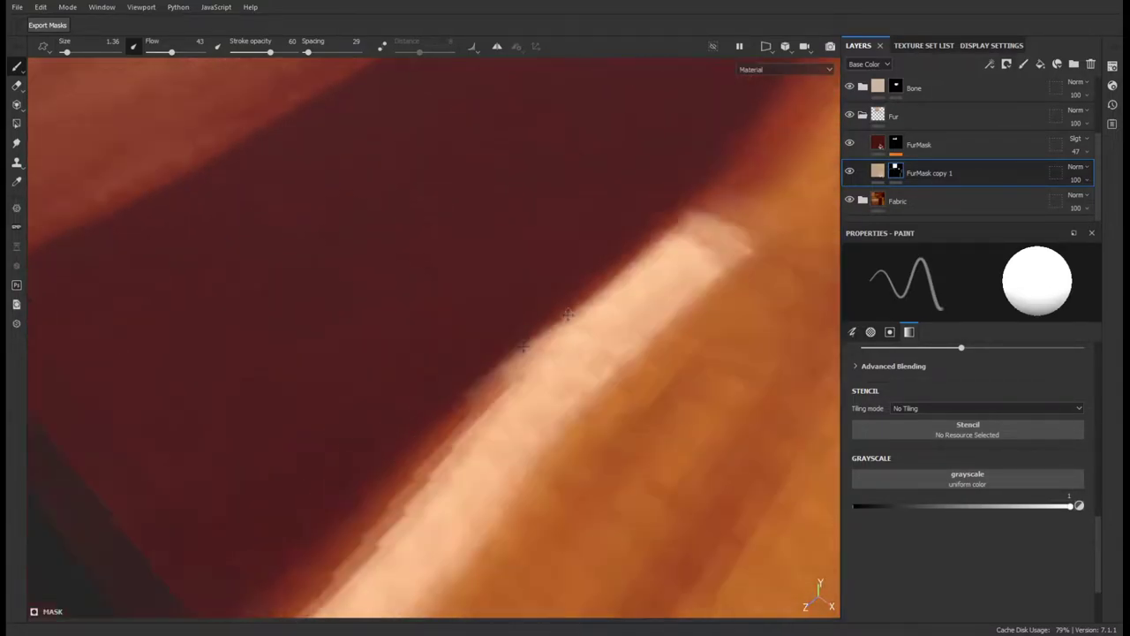
{"action": "left_click_drag", "start_coordinate": [580, 320], "coordinate": [379, 556]}
{"action": "scroll", "coordinate": [379, 556], "scroll_direction": "up", "scroll_amount": 2}
{"action": "left_click_drag", "start_coordinate": [406, 495], "coordinate": [378, 477]}
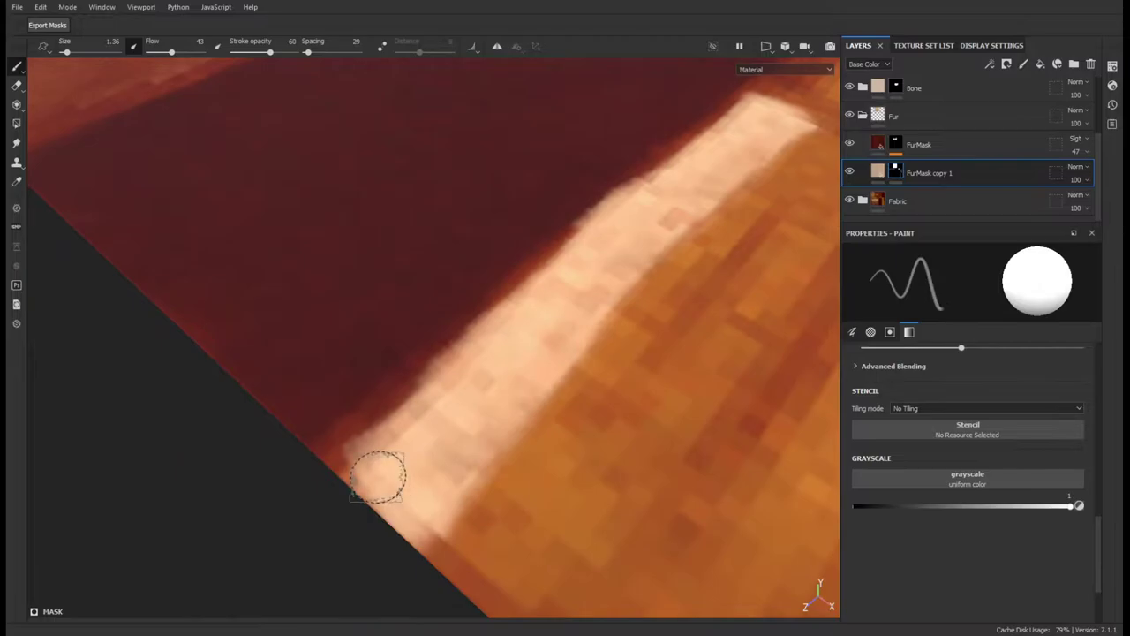
{"action": "scroll", "coordinate": [378, 477], "scroll_direction": "down", "scroll_amount": 2}
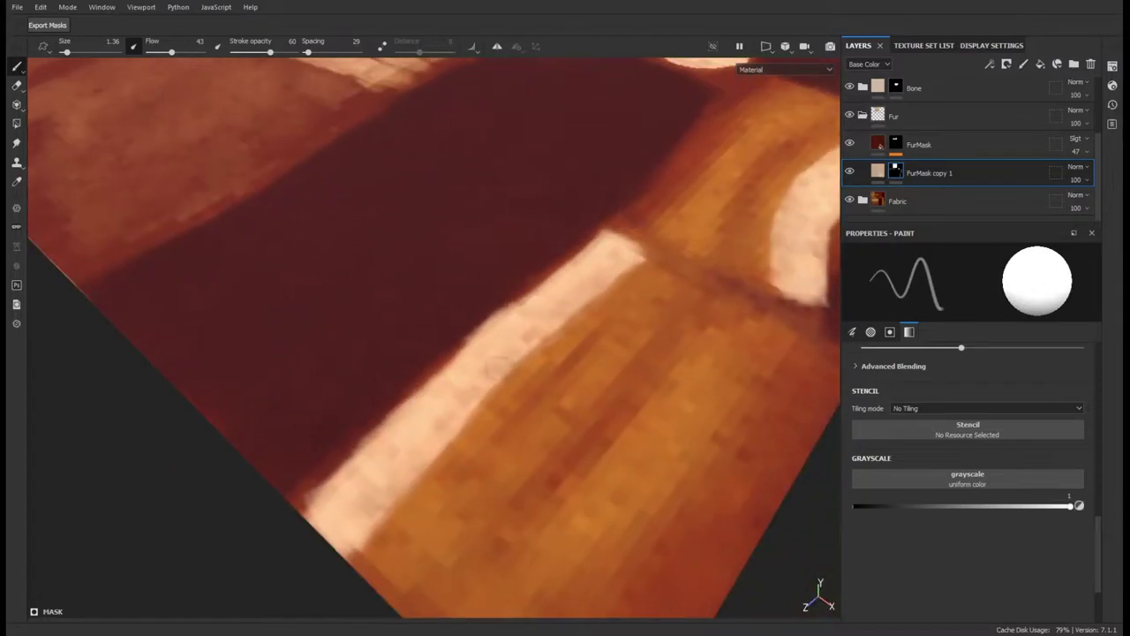
- Switch the paint value to black and bring the round disc into view
{"action": "key", "text": "x"}
{"action": "scroll", "coordinate": [548, 276], "scroll_direction": "up", "scroll_amount": 2}
{"action": "scroll", "coordinate": [478, 343], "scroll_direction": "down", "scroll_amount": 3}
{"action": "scroll", "coordinate": [442, 345], "scroll_direction": "down", "scroll_amount": 3}
{"action": "scroll", "coordinate": [406, 349], "scroll_direction": "down", "scroll_amount": 3}
{"action": "scroll", "coordinate": [370, 351], "scroll_direction": "down", "scroll_amount": 2}
{"action": "left_click_drag", "start_coordinate": [370, 351], "coordinate": [265, 247], "text": "alt"}
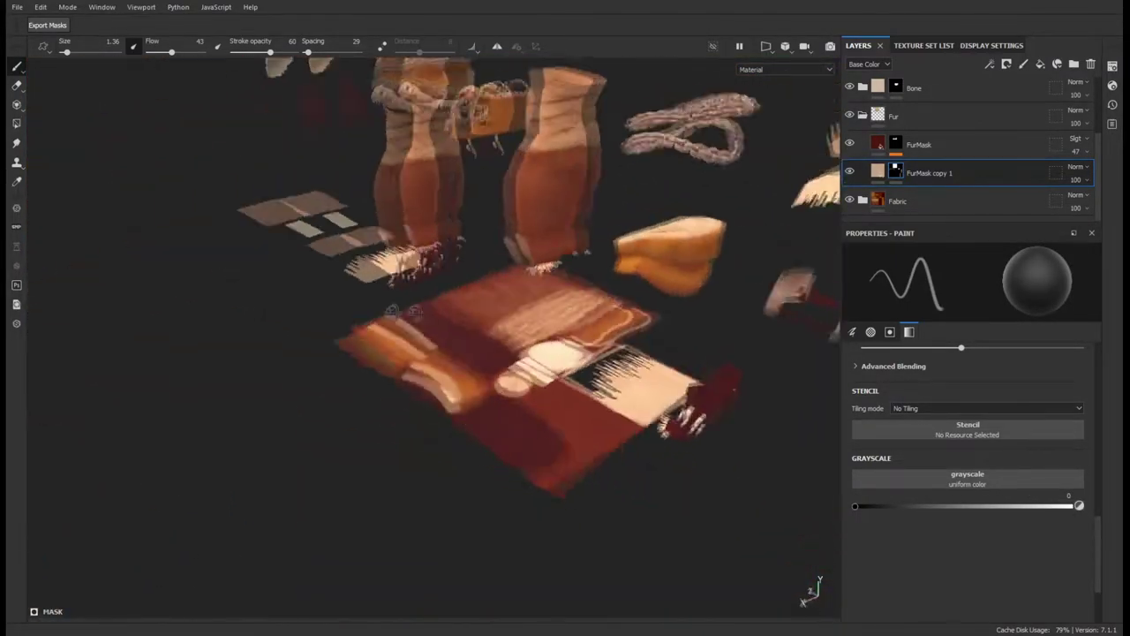
{"action": "scroll", "coordinate": [256, 236], "scroll_direction": "up", "scroll_amount": 3}
{"action": "scroll", "coordinate": [256, 236], "scroll_direction": "up", "scroll_amount": 2}
{"action": "scroll", "coordinate": [256, 236], "scroll_direction": "down", "scroll_amount": 3}
{"action": "mouse_move", "coordinate": [257, 236]}
{"action": "left_mouse_down", "text": "alt"}
{"action": "mouse_move", "coordinate": [540, 391]}
{"action": "mouse_move", "coordinate": [749, 477]}
{"action": "left_mouse_up", "text": "alt"}
{"action": "scroll", "coordinate": [539, 391], "scroll_direction": "up", "scroll_amount": 3}
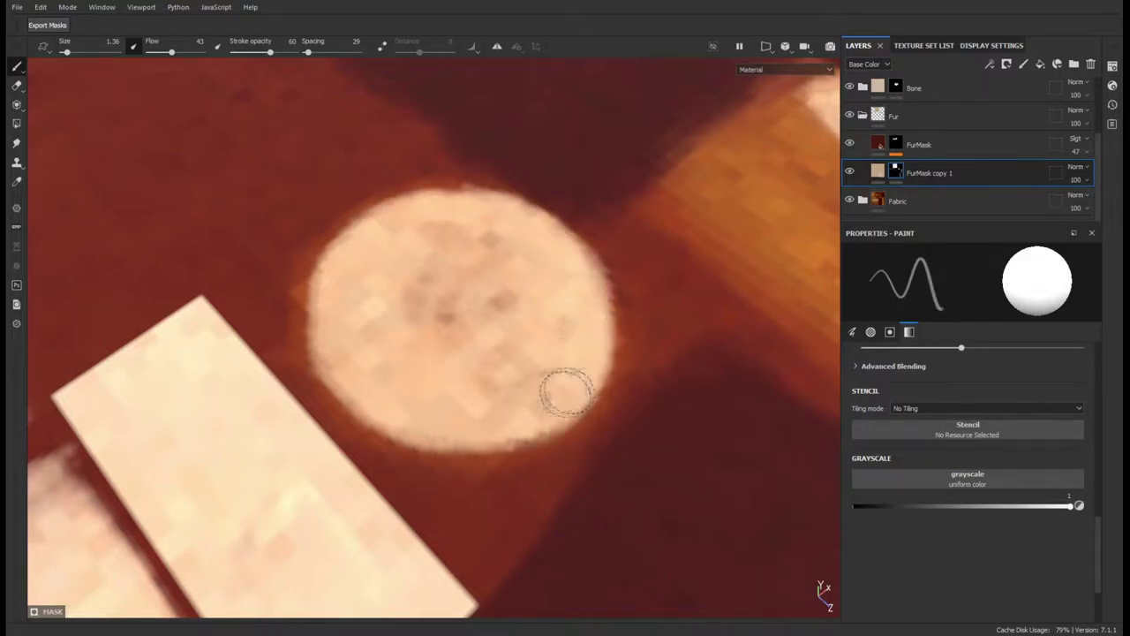
- Paint the disc at value 0.49 with a darker centre patch and a brighter stroke
{"action": "left_click", "coordinate": [963, 506]}
{"action": "left_click_drag", "start_coordinate": [421, 330], "coordinate": [476, 251]}
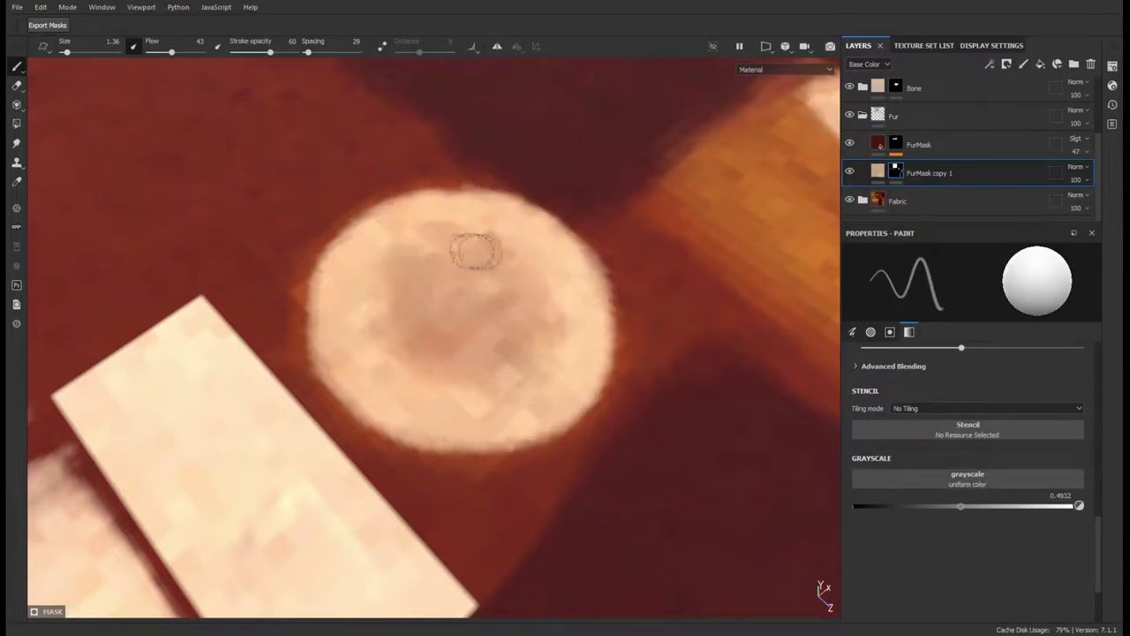
{"action": "mouse_move", "coordinate": [472, 389]}
{"action": "left_mouse_down"}
{"action": "mouse_move", "coordinate": [521, 378]}
{"action": "mouse_move", "coordinate": [398, 265]}
{"action": "left_mouse_up"}
{"action": "scroll", "coordinate": [398, 265], "scroll_direction": "down", "scroll_amount": 3}
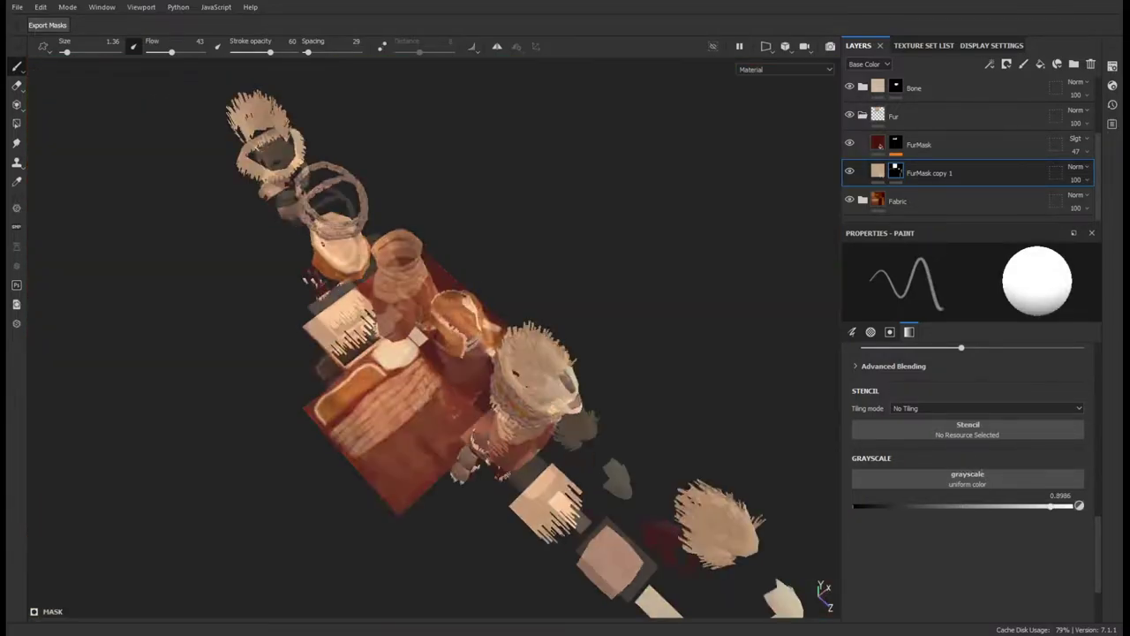
{"action": "scroll", "coordinate": [362, 220], "scroll_direction": "up", "scroll_amount": 3}
{"action": "left_click_drag", "start_coordinate": [363, 220], "coordinate": [388, 298], "text": "alt"}
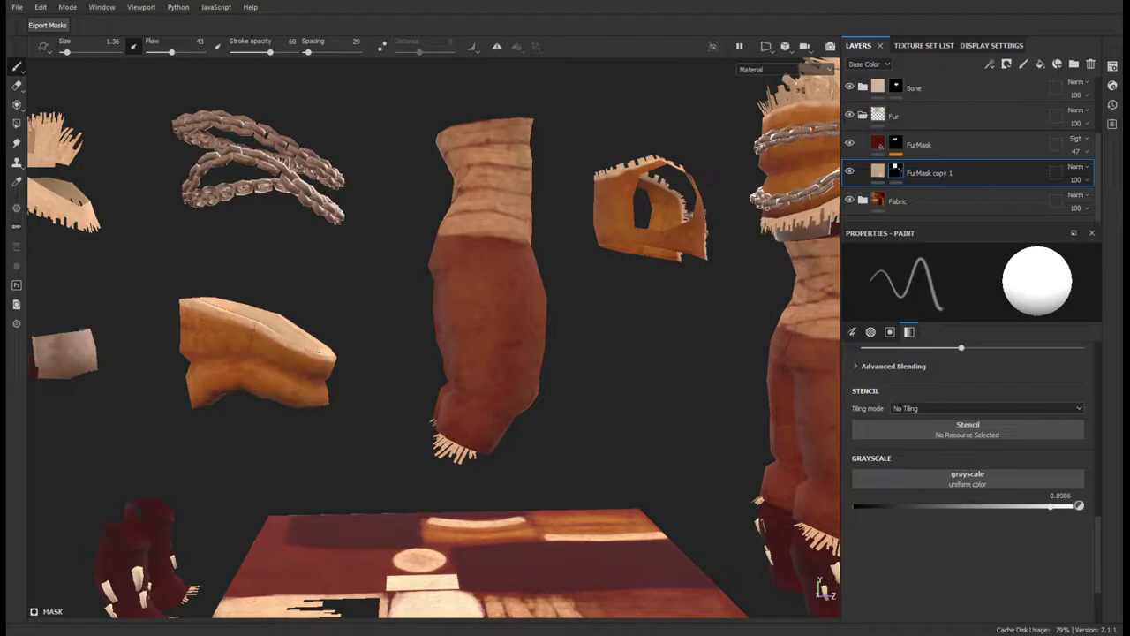
{"action": "left_click_drag", "start_coordinate": [398, 265], "coordinate": [415, 274], "text": "alt"}
{"action": "scroll", "coordinate": [256, 353], "scroll_direction": "up", "scroll_amount": 3}
{"action": "scroll", "coordinate": [256, 354], "scroll_direction": "up", "scroll_amount": 3}
- Paint a full-white patch inside the bent orange part, then frame the whole model
{"action": "left_click", "coordinate": [1071, 506]}
{"action": "mouse_move", "coordinate": [327, 318]}
{"action": "left_mouse_down"}
{"action": "mouse_move", "coordinate": [265, 389]}
{"action": "mouse_move", "coordinate": [433, 190]}
{"action": "left_mouse_up"}
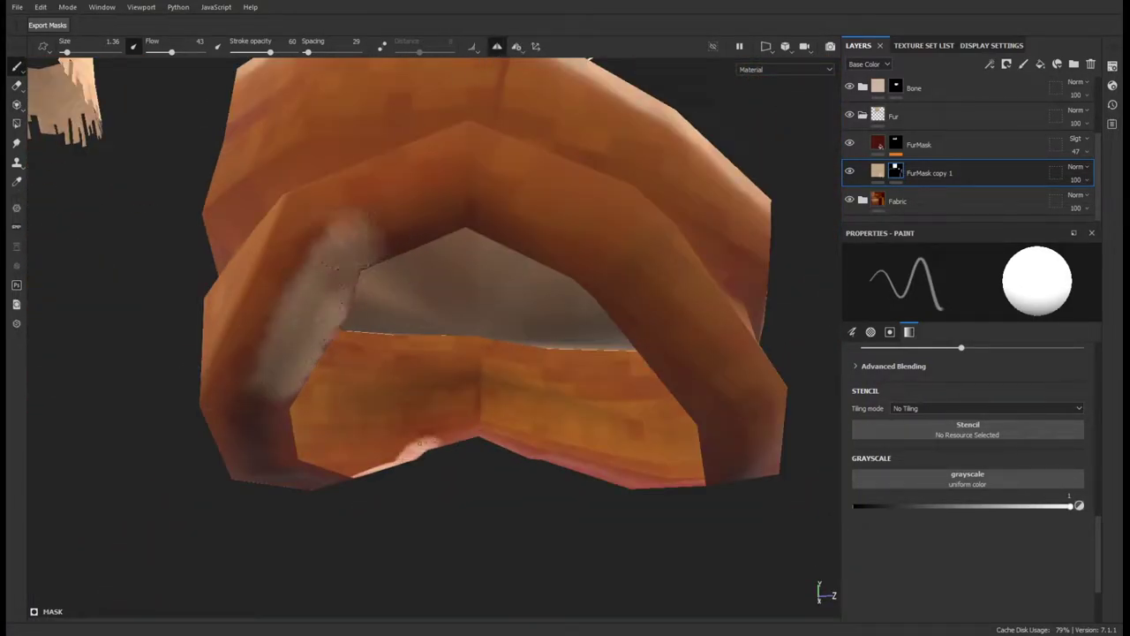
{"action": "left_click", "coordinate": [974, 45]}
{"action": "left_click", "coordinate": [859, 45]}
{"action": "mouse_move", "coordinate": [252, 371]}
{"action": "left_mouse_down", "text": "alt"}
{"action": "mouse_move", "coordinate": [503, 256]}
{"action": "mouse_move", "coordinate": [424, 353]}
{"action": "mouse_move", "coordinate": [252, 277]}
{"action": "mouse_move", "coordinate": [513, 341]}
{"action": "mouse_move", "coordinate": [550, 308]}
{"action": "left_mouse_up", "text": "alt"}
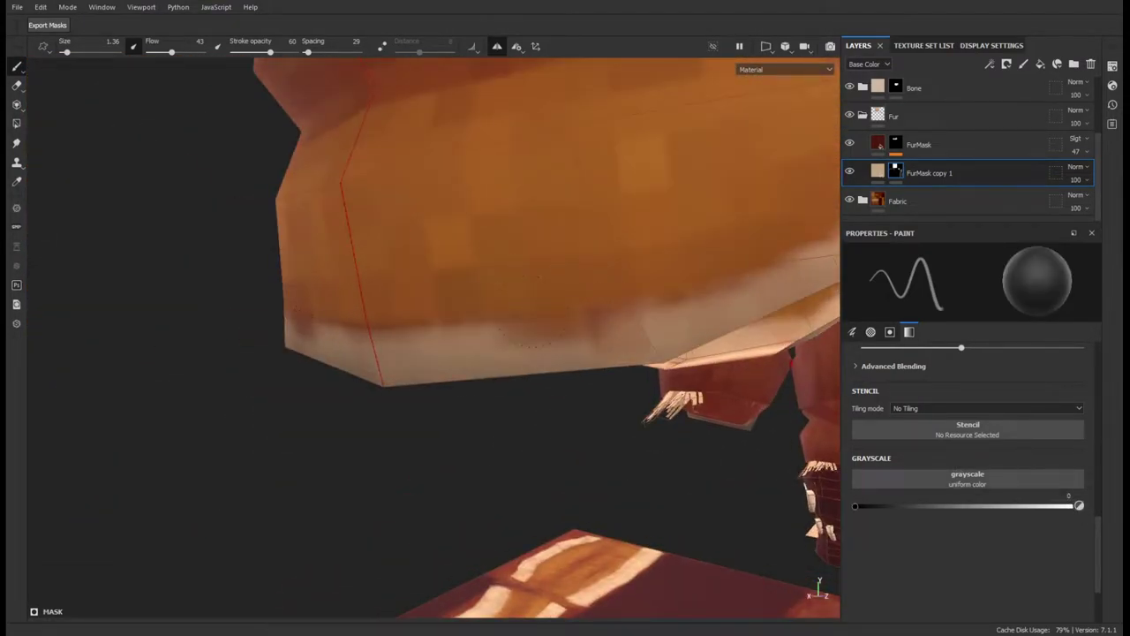
{"action": "mouse_move", "coordinate": [512, 353]}
{"action": "left_mouse_down", "text": "alt"}
{"action": "mouse_move", "coordinate": [618, 291]}
{"action": "mouse_move", "coordinate": [333, 259]}
{"action": "mouse_move", "coordinate": [560, 340]}
{"action": "left_mouse_up", "text": "alt"}
{"action": "left_click_drag", "start_coordinate": [496, 210], "coordinate": [455, 348], "text": "alt"}
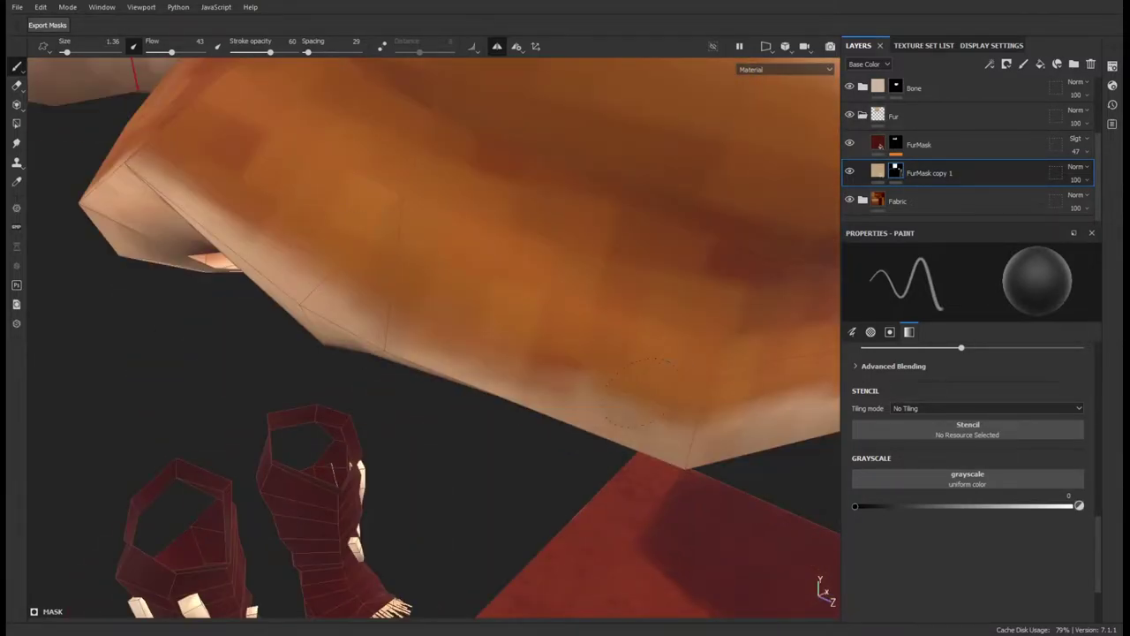
{"action": "left_click_drag", "start_coordinate": [660, 395], "coordinate": [346, 323], "text": "alt"}
{"action": "key", "text": "f"}
{"action": "scroll", "coordinate": [543, 371], "scroll_direction": "up", "scroll_amount": 5}
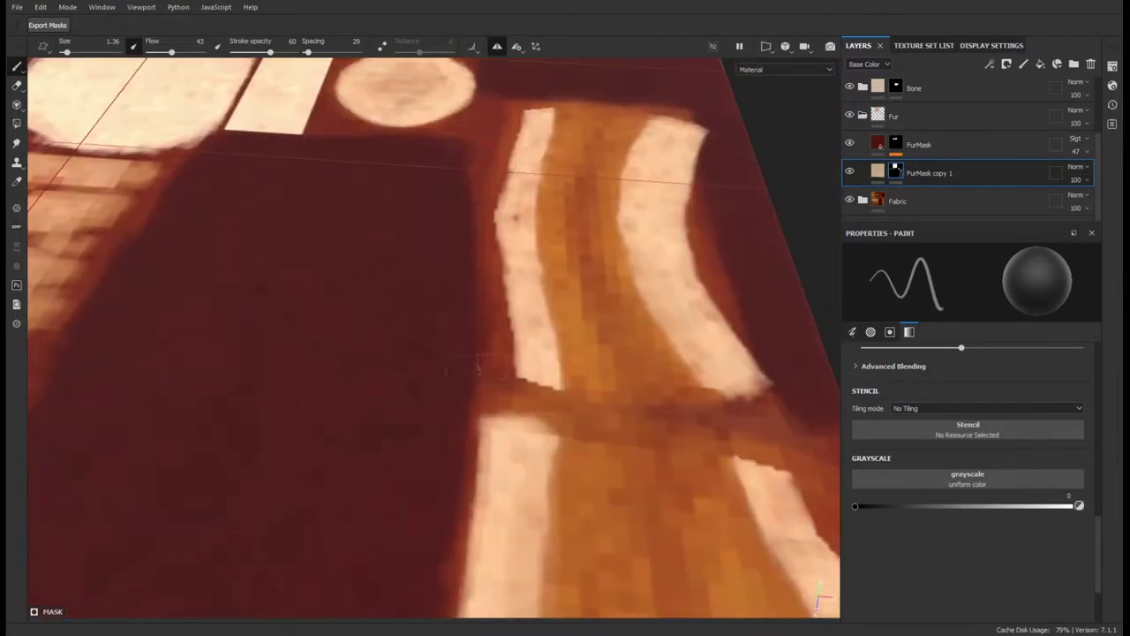
- Brighten the mask stripe in white along the curved fabric edge
{"action": "key", "text": "x"}
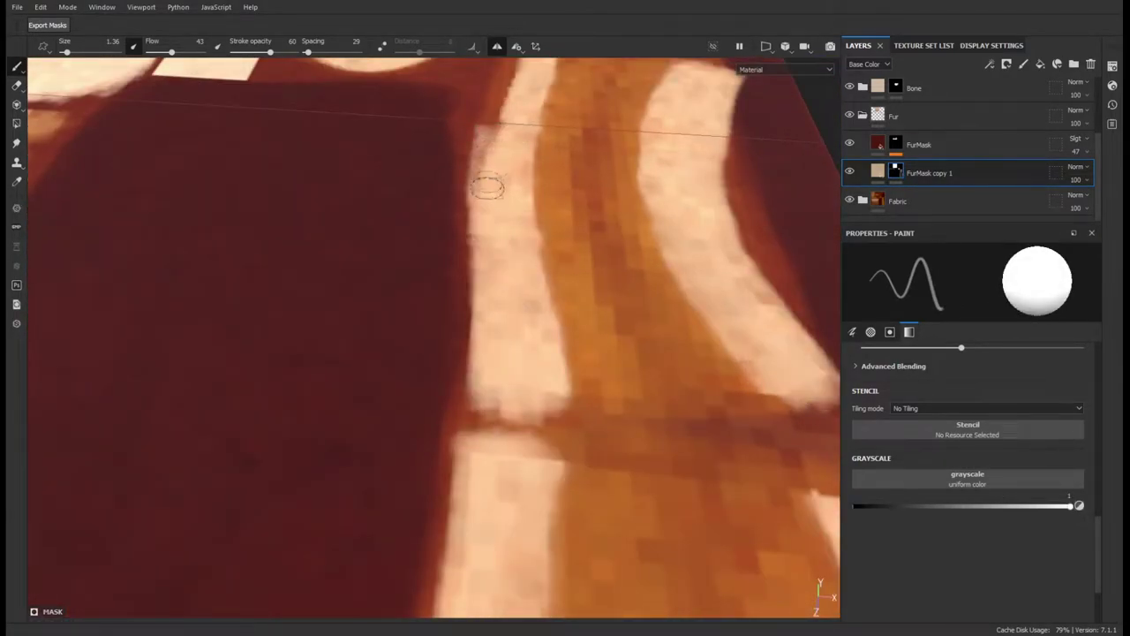
{"action": "left_click_drag", "start_coordinate": [488, 186], "coordinate": [451, 389], "text": "alt"}
{"action": "mouse_move", "coordinate": [471, 255]}
{"action": "left_mouse_down", "text": "alt"}
{"action": "mouse_move", "coordinate": [462, 283]}
{"action": "mouse_move", "coordinate": [518, 236]}
{"action": "left_mouse_up", "text": "alt"}
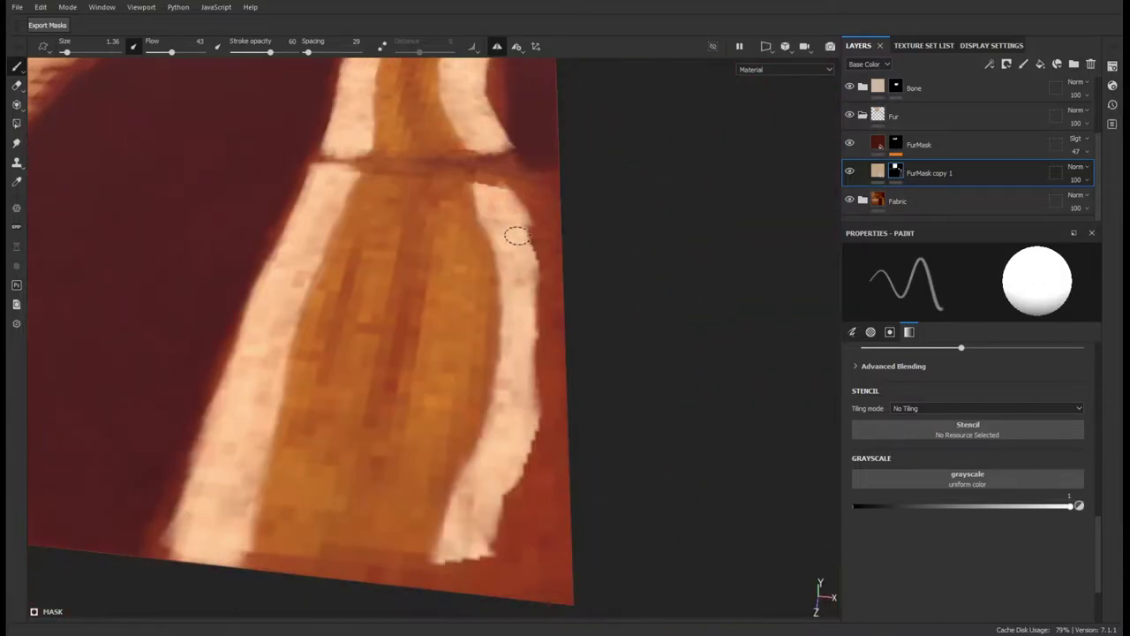
{"action": "mouse_move", "coordinate": [526, 386]}
{"action": "left_mouse_down"}
{"action": "mouse_move", "coordinate": [480, 560]}
{"action": "mouse_move", "coordinate": [619, 240]}
{"action": "mouse_move", "coordinate": [726, 388]}
{"action": "left_mouse_up"}
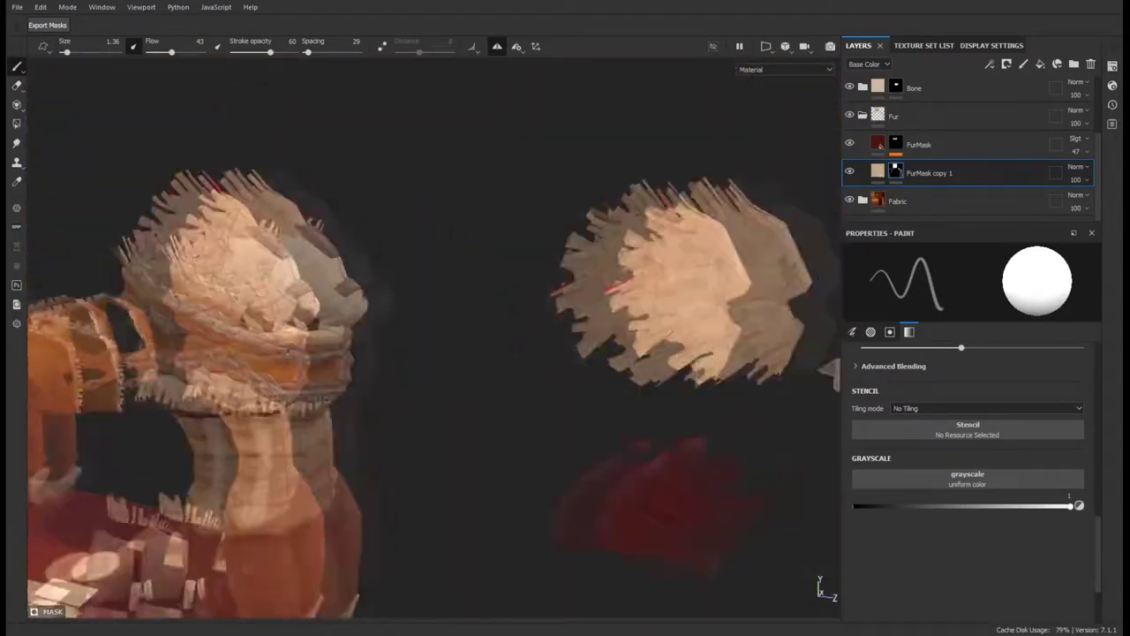
{"action": "mouse_move", "coordinate": [726, 388]}
{"action": "left_mouse_down", "text": "alt"}
{"action": "mouse_move", "coordinate": [671, 371]}
{"action": "mouse_move", "coordinate": [795, 265]}
{"action": "left_mouse_up", "text": "alt"}
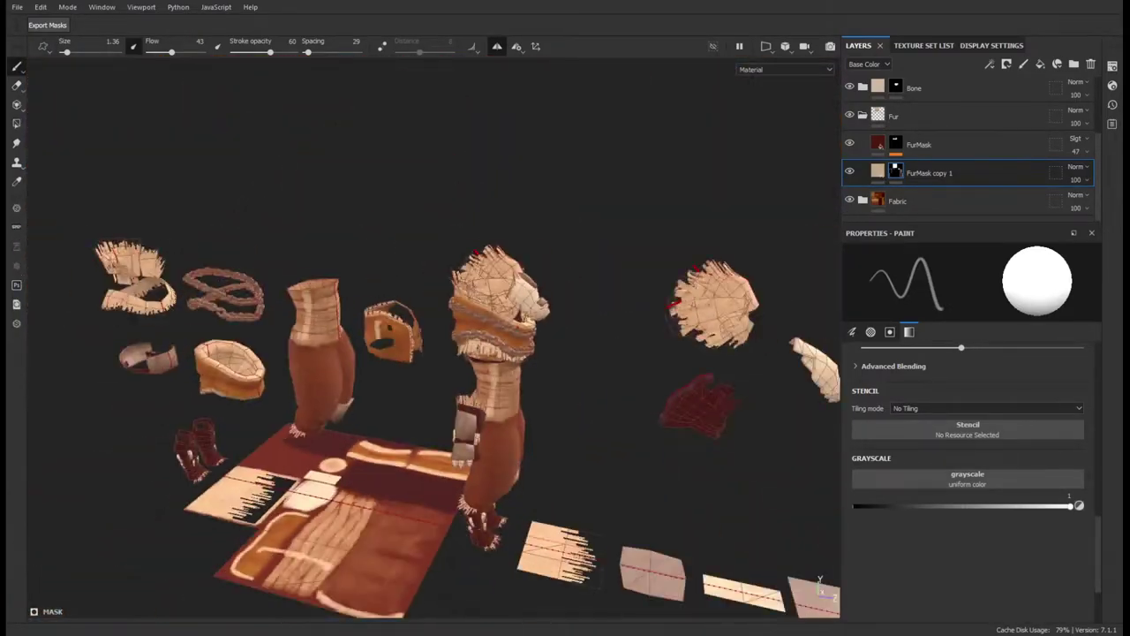
{"action": "left_click", "coordinate": [1081, 146]}
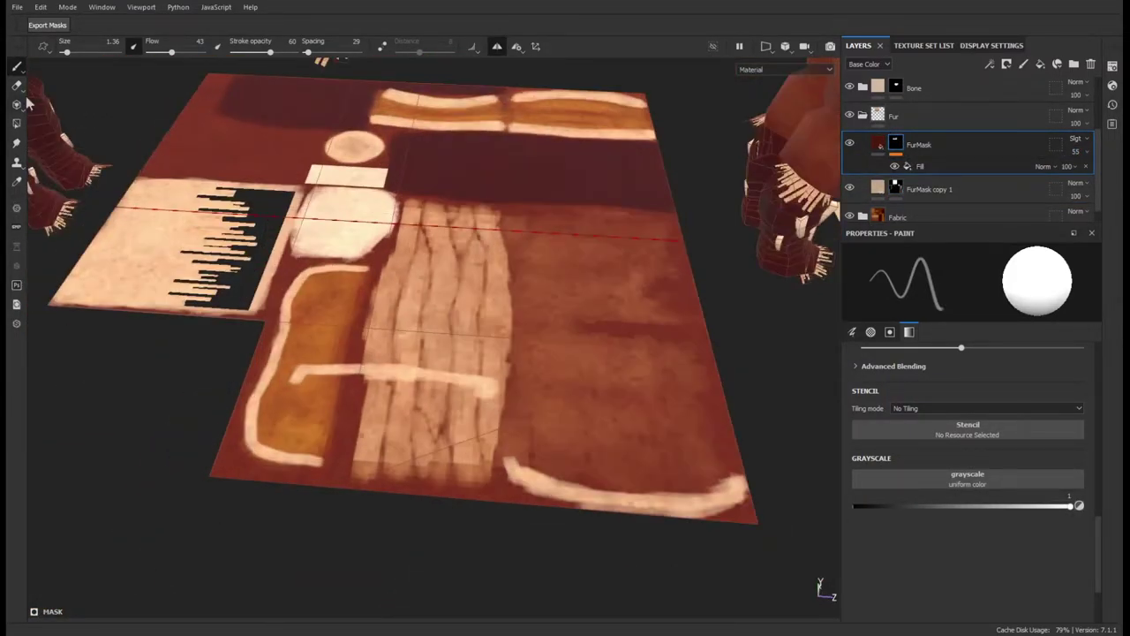
- Duplicate the FurMask layer and select the FurMask copy 2 mask
{"action": "left_click", "coordinate": [927, 189]}
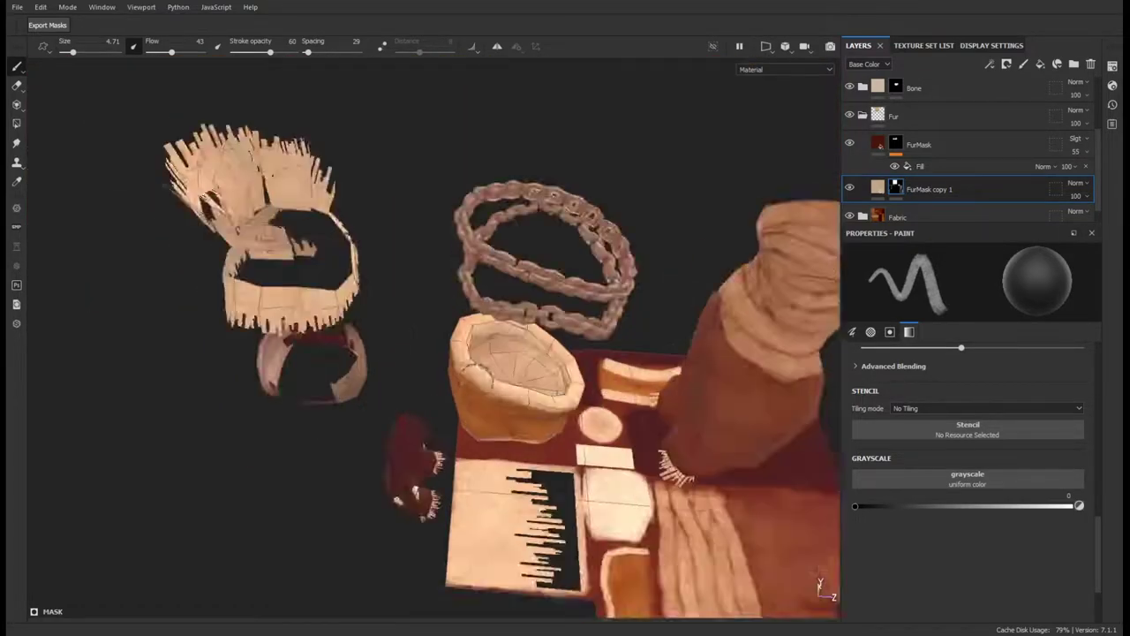
{"action": "left_click", "coordinate": [936, 145]}
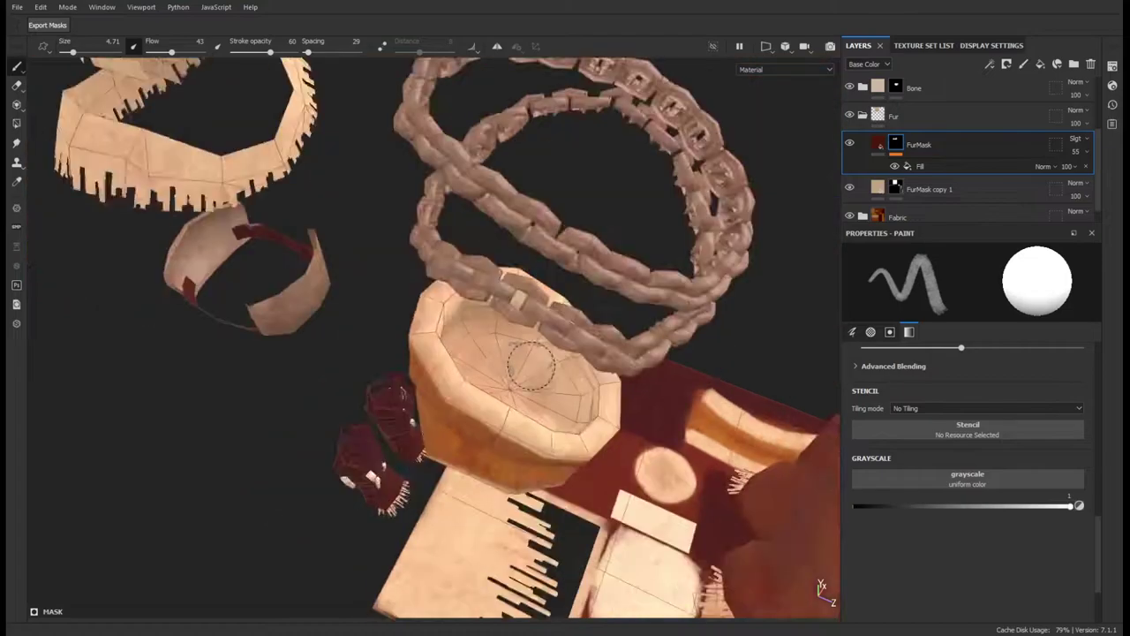
{"action": "left_click", "coordinate": [918, 145]}
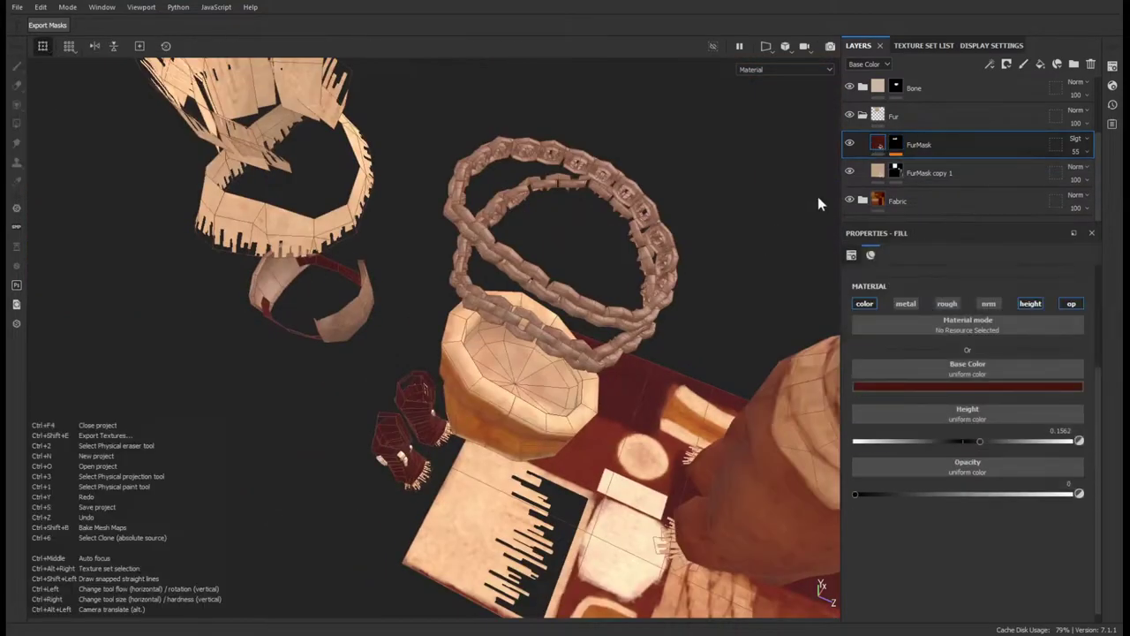
{"action": "left_click", "coordinate": [899, 146]}
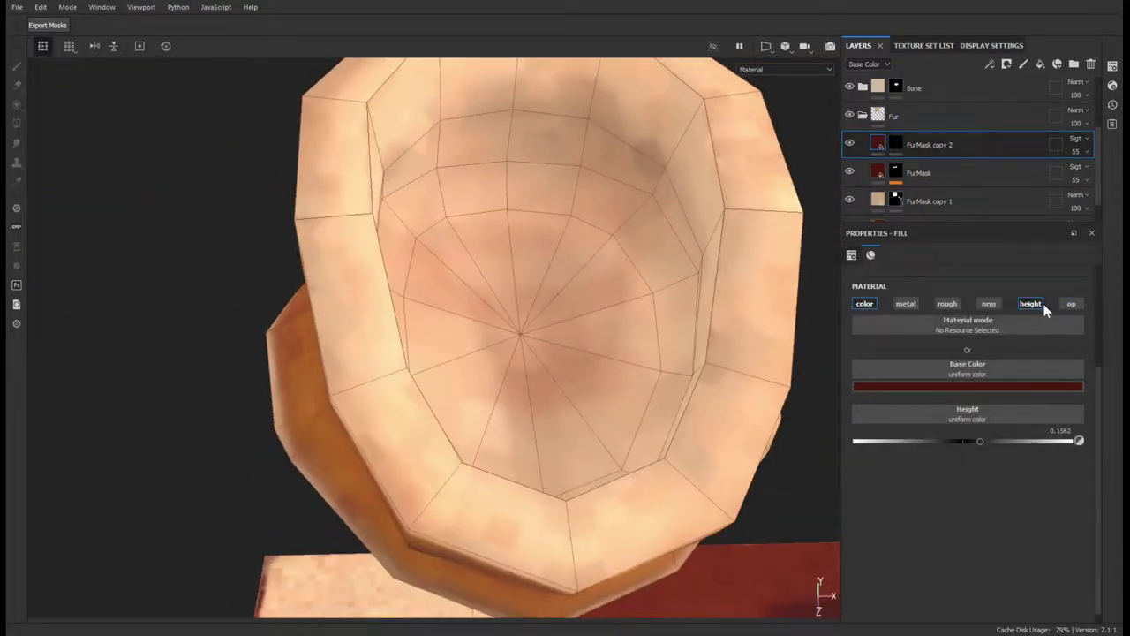
{"action": "left_click", "coordinate": [897, 144]}
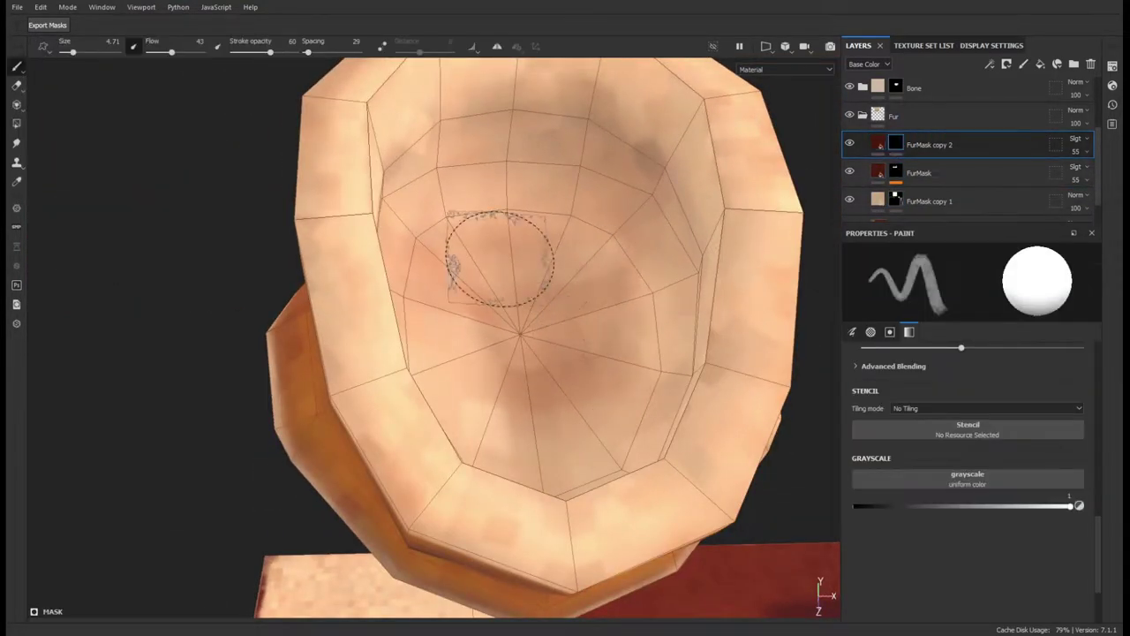
- Paint soft darker grey shading deep inside the cup on the copy 2 mask
{"action": "mouse_move", "coordinate": [565, 283]}
{"action": "left_mouse_down", "text": "alt"}
{"action": "mouse_move", "coordinate": [588, 428]}
{"action": "mouse_move", "coordinate": [616, 262]}
{"action": "left_mouse_up", "text": "alt"}
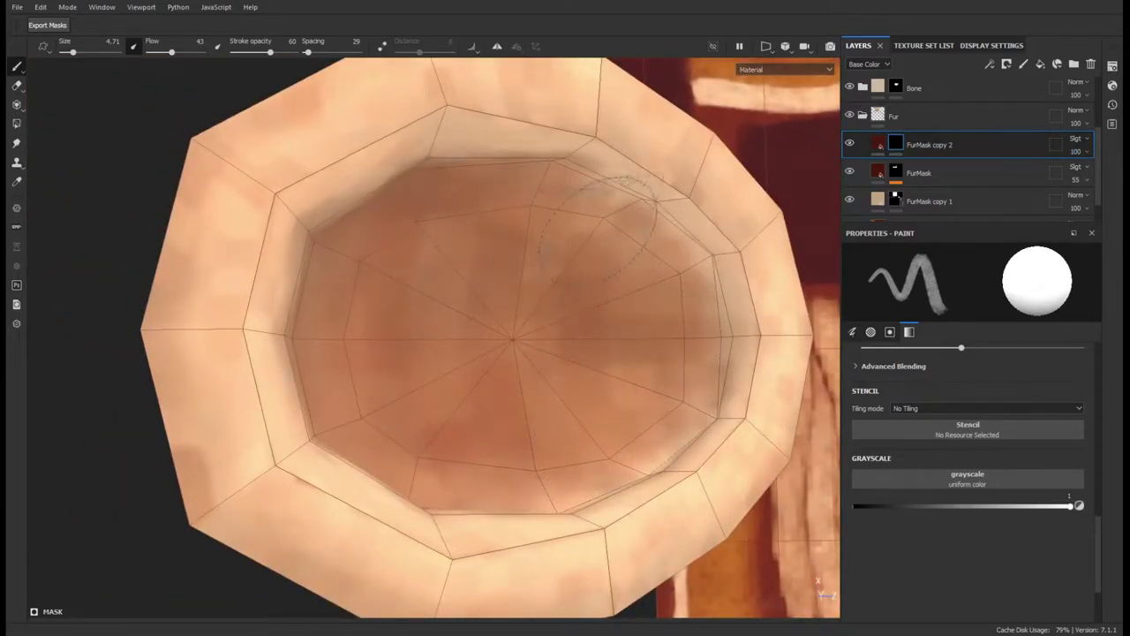
{"action": "left_click_drag", "start_coordinate": [574, 190], "coordinate": [417, 223], "text": "alt"}
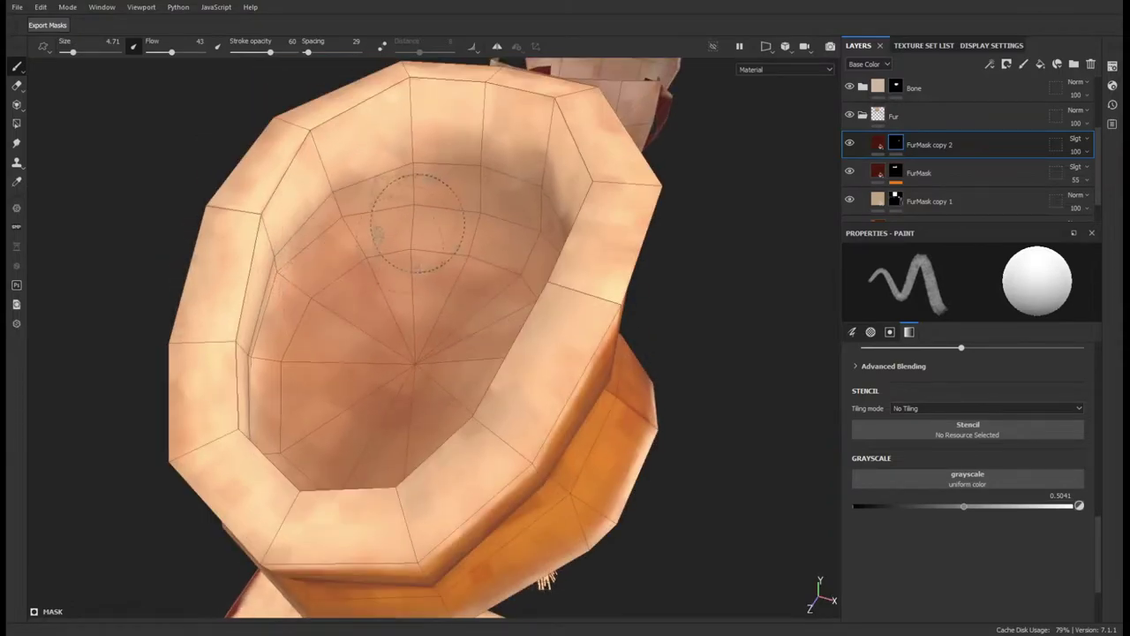
{"action": "mouse_move", "coordinate": [472, 415]}
{"action": "left_mouse_down", "text": "alt"}
{"action": "mouse_move", "coordinate": [454, 189]}
{"action": "mouse_move", "coordinate": [535, 181]}
{"action": "left_mouse_up", "text": "alt"}
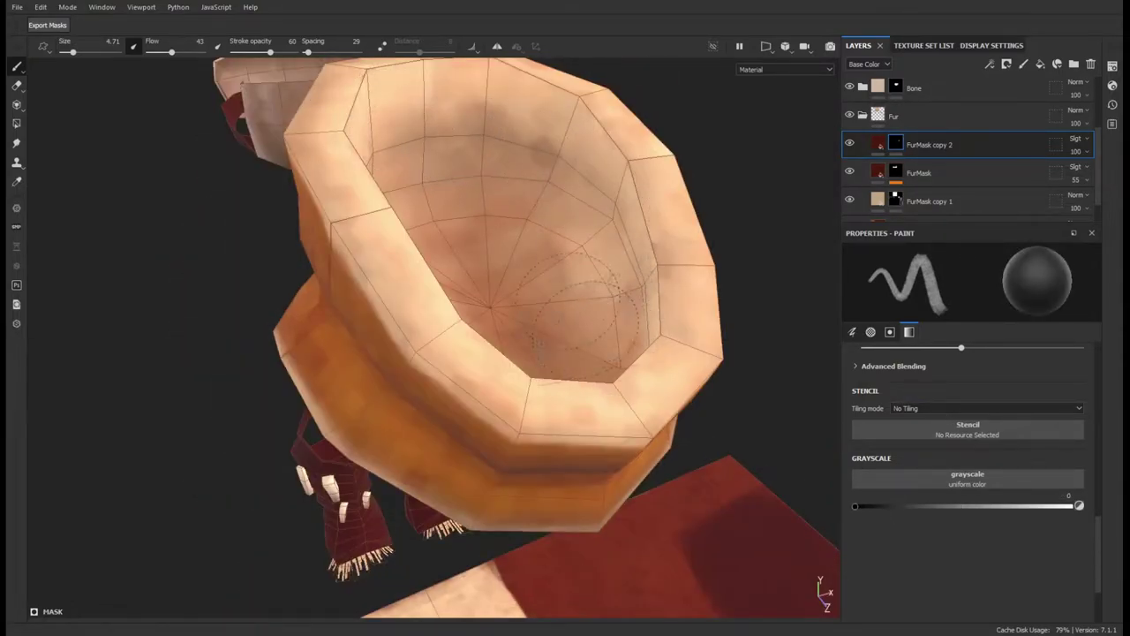
{"action": "left_click_drag", "start_coordinate": [574, 309], "coordinate": [619, 292], "text": "alt"}
{"action": "left_click_drag", "start_coordinate": [870, 506], "coordinate": [937, 506]}
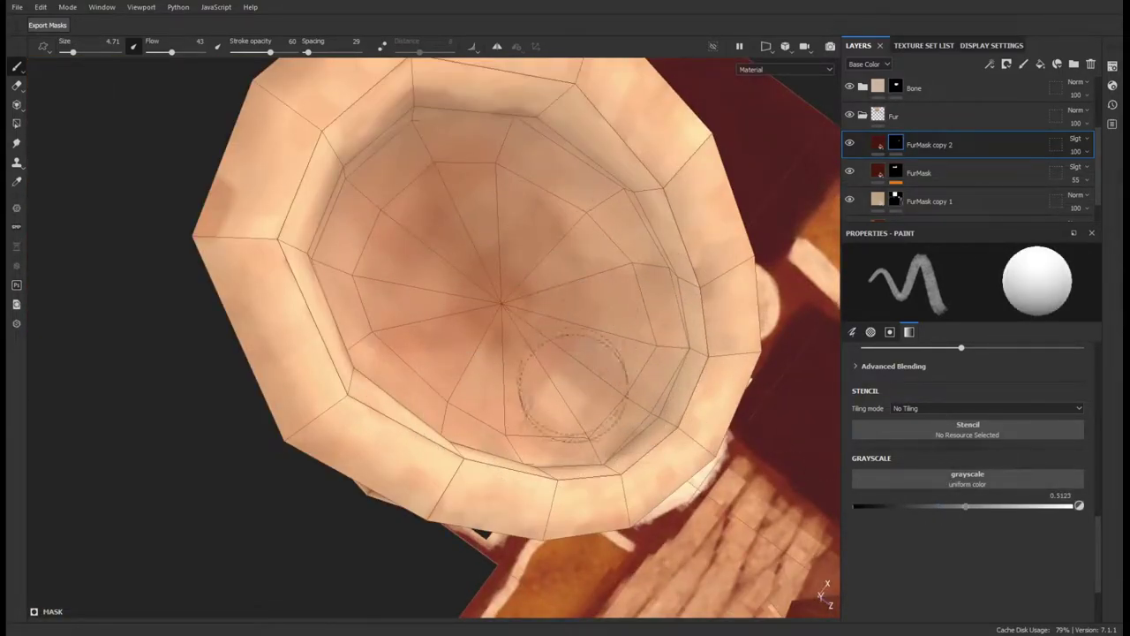
{"action": "key", "text": "f"}
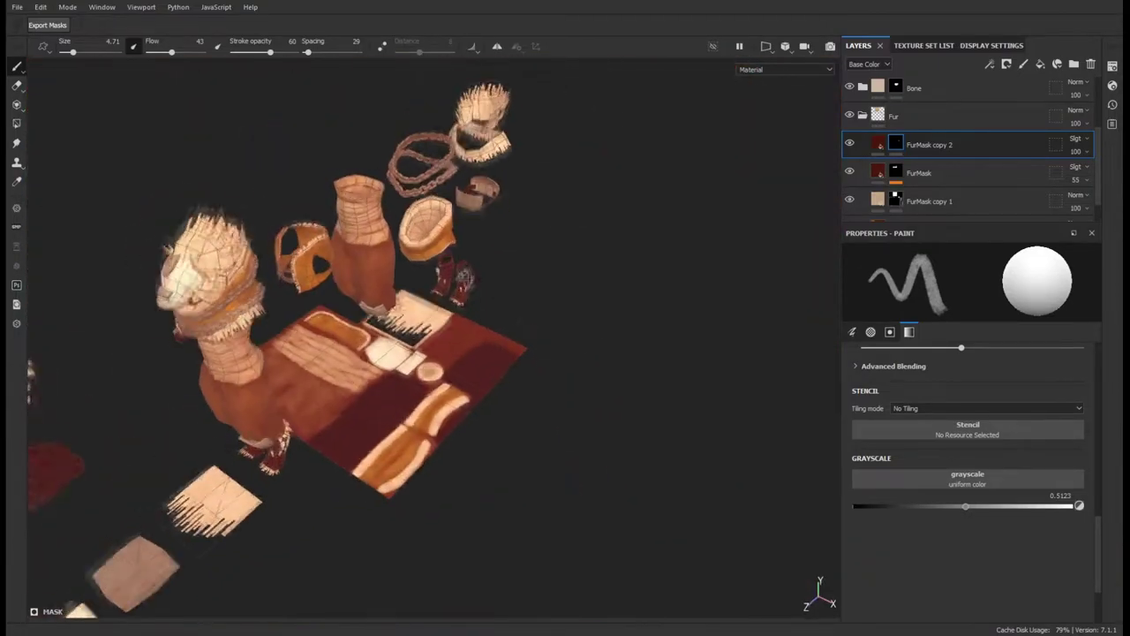
{"action": "left_click_drag", "start_coordinate": [519, 356], "coordinate": [477, 171], "text": "alt"}
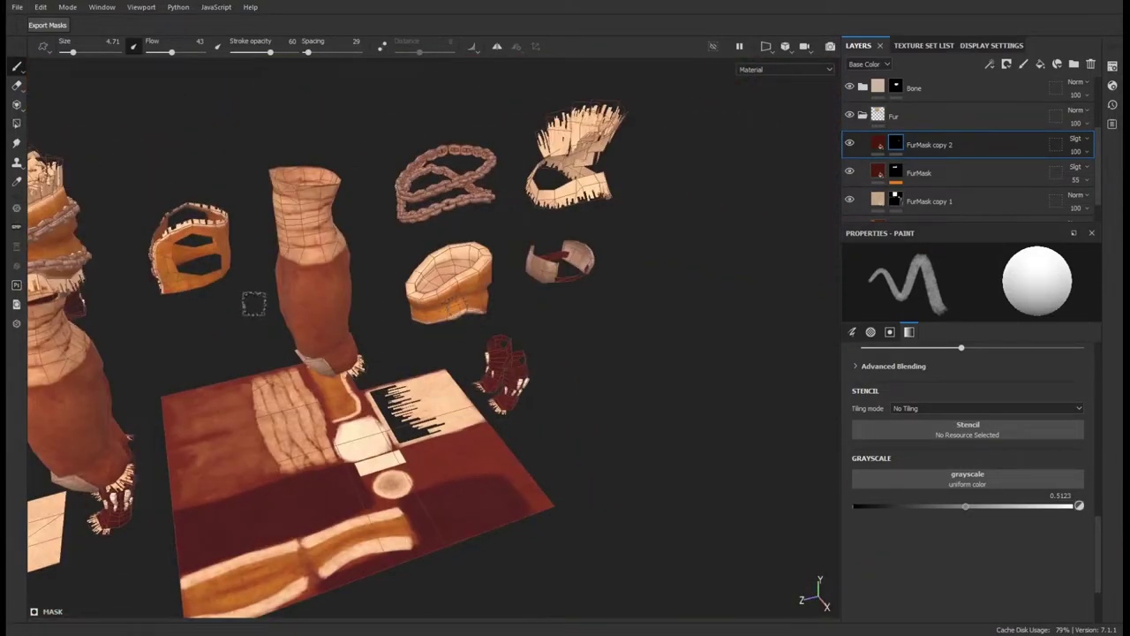
{"action": "left_click_drag", "start_coordinate": [253, 303], "coordinate": [521, 271], "text": "alt"}
- Select the Shading layer and lower the paint value to about 0.1
{"action": "scroll", "coordinate": [888, 183], "scroll_direction": "down", "scroll_amount": 5}
{"action": "scroll", "coordinate": [888, 184], "scroll_direction": "up", "scroll_amount": 3}
{"action": "left_click", "coordinate": [918, 131]}
{"action": "mouse_move", "coordinate": [530, 354]}
{"action": "left_mouse_down", "text": "alt"}
{"action": "mouse_move", "coordinate": [471, 449]}
{"action": "mouse_move", "coordinate": [427, 492]}
{"action": "mouse_move", "coordinate": [569, 261]}
{"action": "left_mouse_up", "text": "alt"}
{"action": "scroll", "coordinate": [428, 492], "scroll_direction": "up", "scroll_amount": 2}
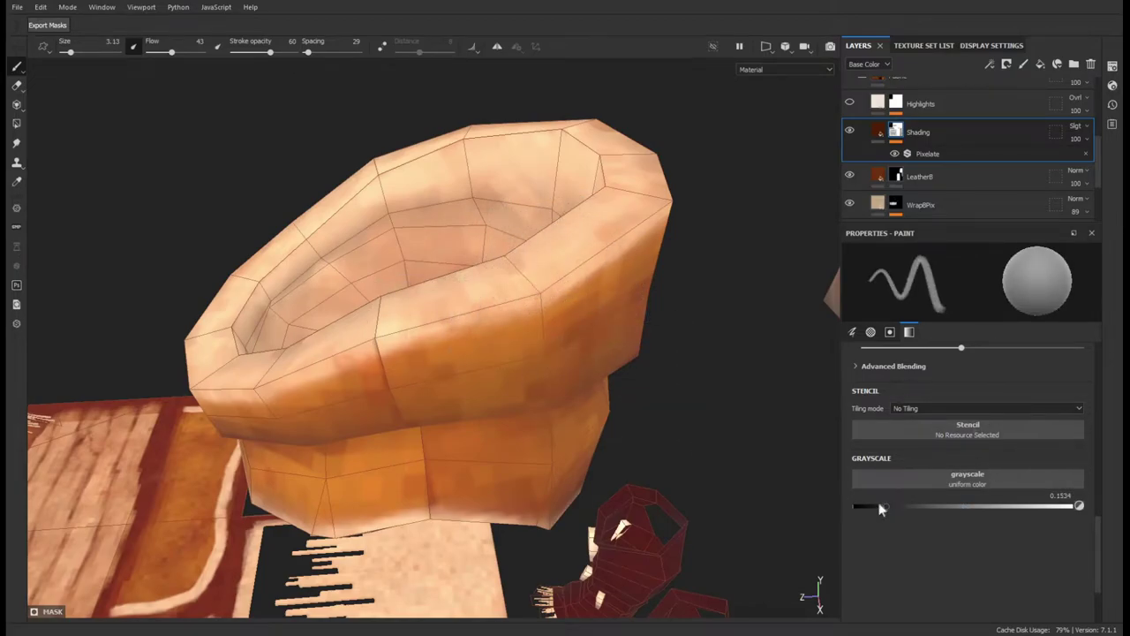
{"action": "left_click_drag", "start_coordinate": [881, 509], "coordinate": [873, 506]}
{"action": "left_click_drag", "start_coordinate": [618, 371], "coordinate": [495, 344], "text": "alt"}
{"action": "mouse_move", "coordinate": [367, 398]}
{"action": "left_mouse_down", "text": "alt"}
{"action": "mouse_move", "coordinate": [376, 291]}
{"action": "mouse_move", "coordinate": [530, 380]}
{"action": "mouse_move", "coordinate": [442, 353]}
{"action": "mouse_move", "coordinate": [618, 265]}
{"action": "left_mouse_up", "text": "alt"}
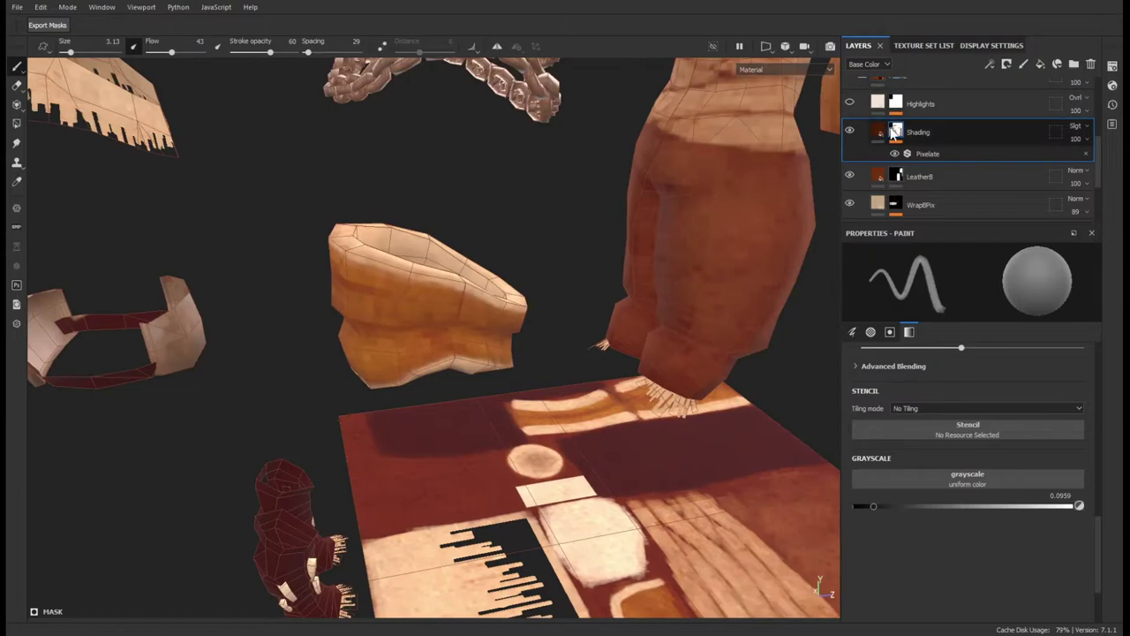
- Collapse and re-expand the Fur folder, then make its Shading layer active
{"action": "left_click", "coordinate": [928, 134]}
{"action": "left_click", "coordinate": [864, 145]}
{"action": "left_click", "coordinate": [885, 194]}
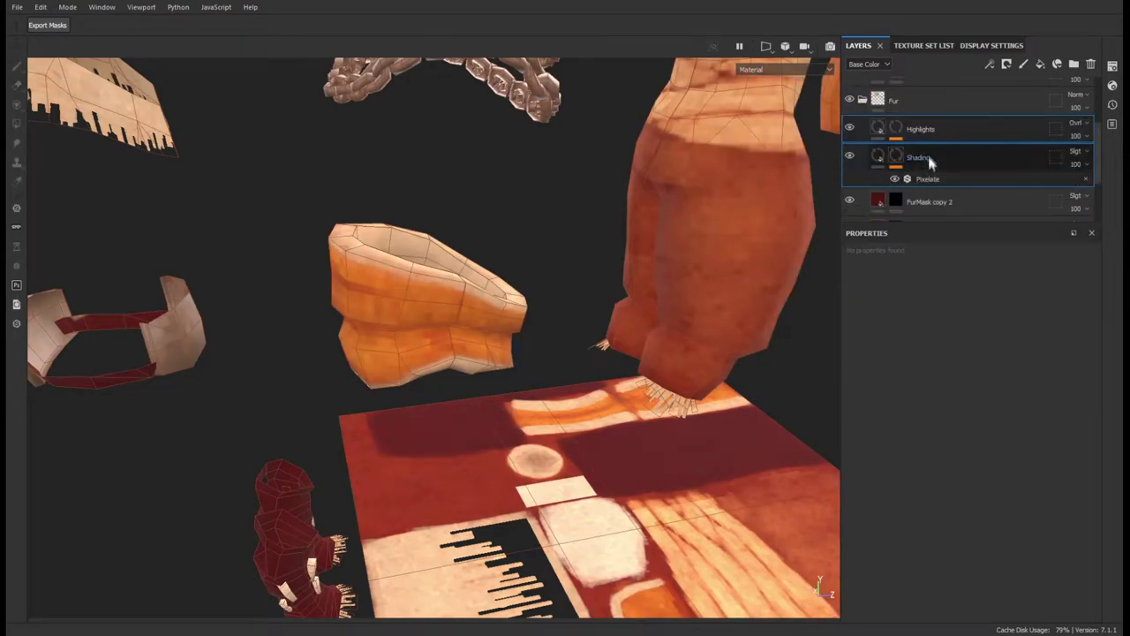
{"action": "left_click", "coordinate": [895, 179]}
{"action": "left_click", "coordinate": [921, 161]}
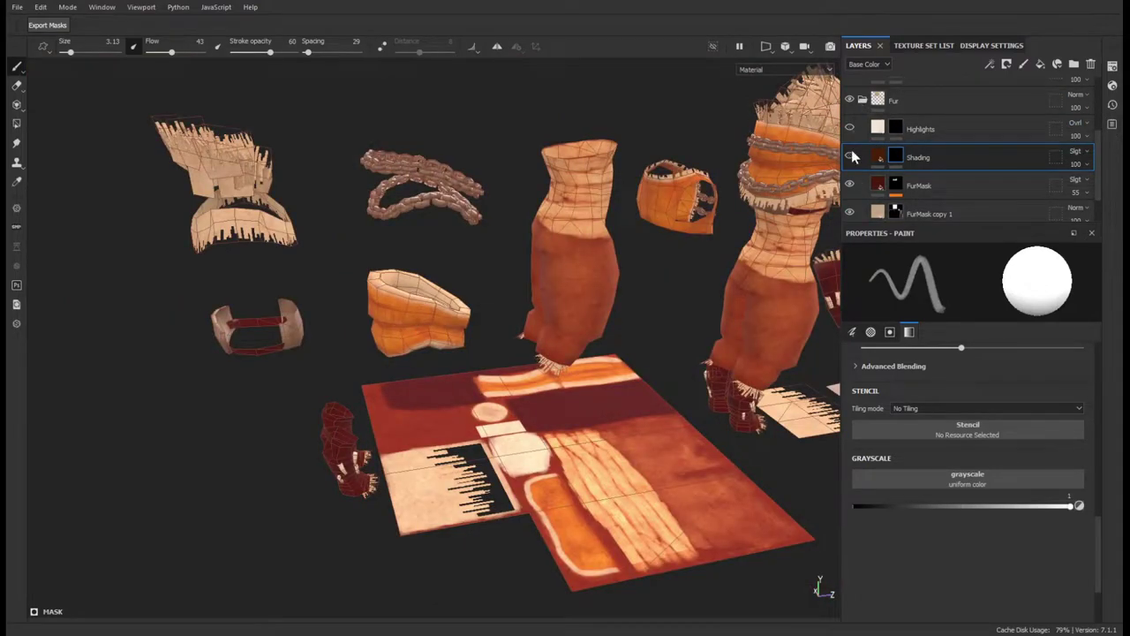
{"action": "left_click", "coordinate": [863, 99]}
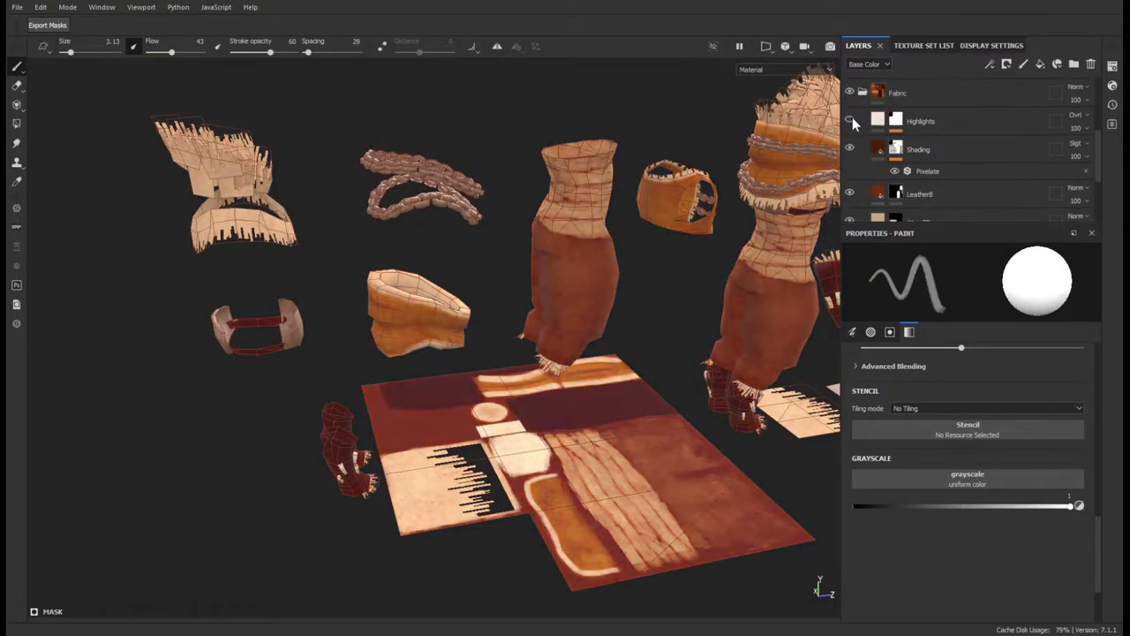
{"action": "left_click", "coordinate": [863, 203]}
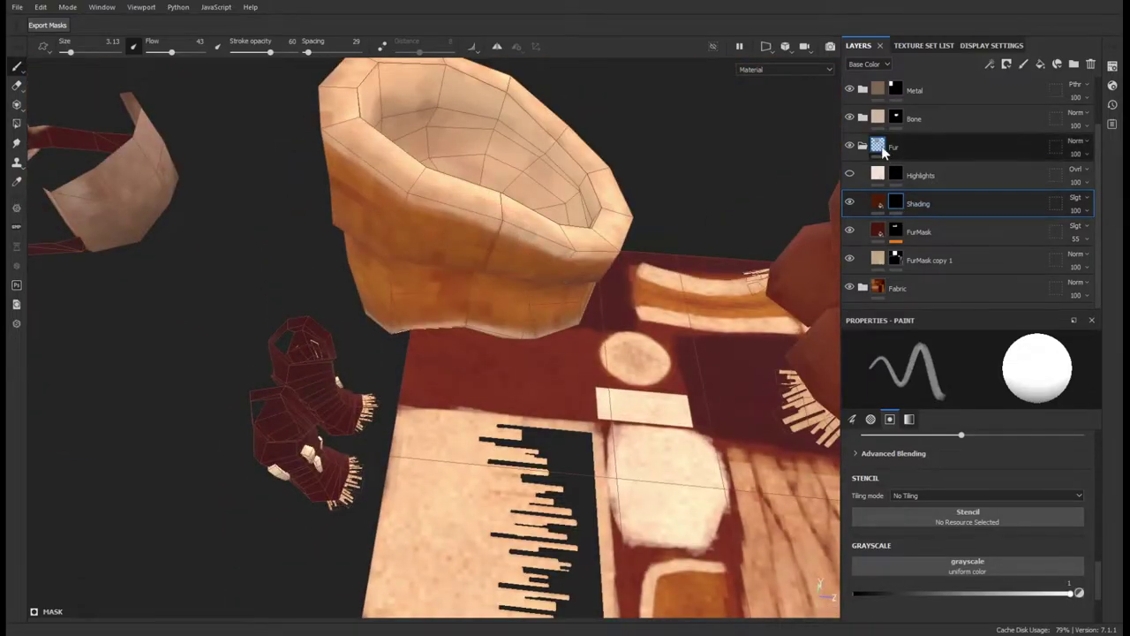
{"action": "left_click", "coordinate": [900, 262]}
{"action": "left_click", "coordinate": [894, 147]}
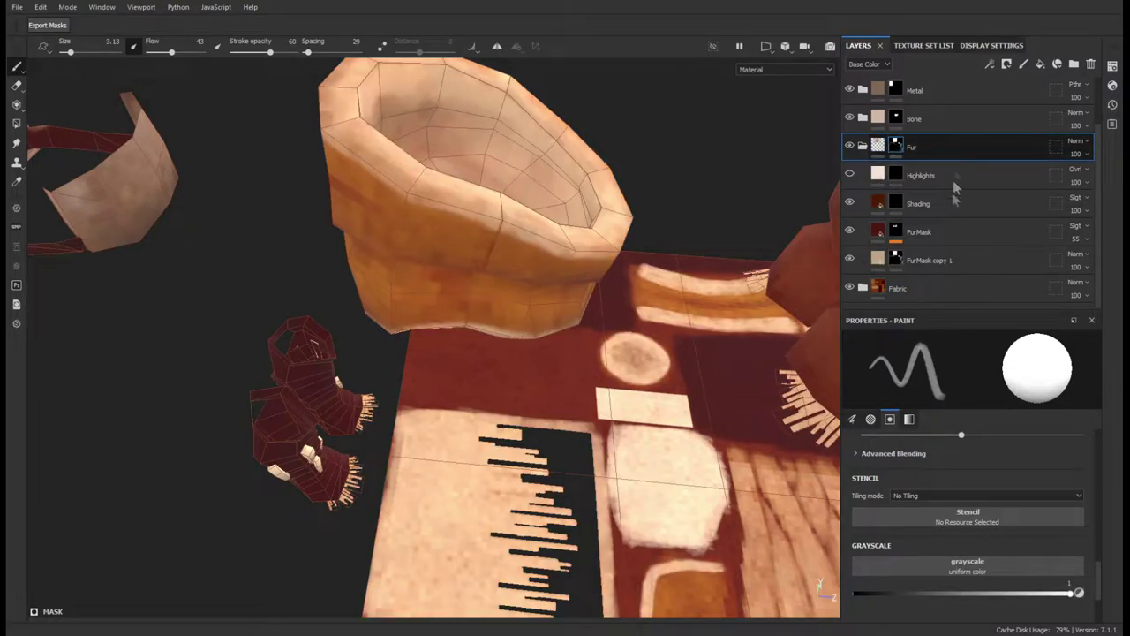
{"action": "left_click", "coordinate": [874, 206]}
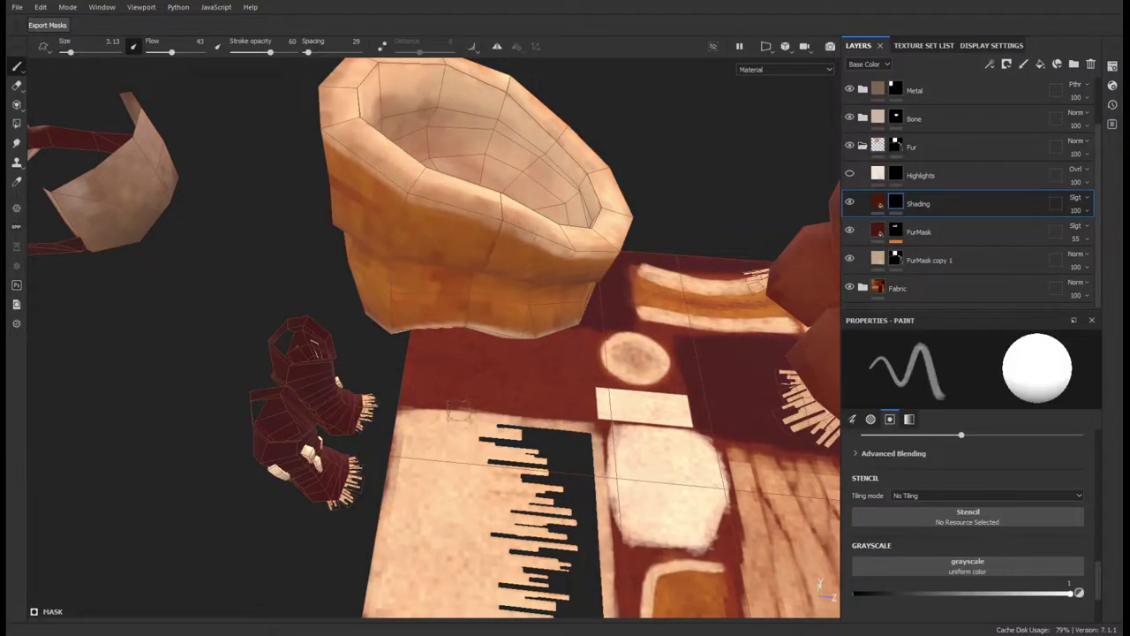
- Shrink the brush size to 2.46 and darken the paint value to 0.1479
{"action": "left_click_drag", "start_coordinate": [459, 411], "coordinate": [492, 353], "text": "alt"}
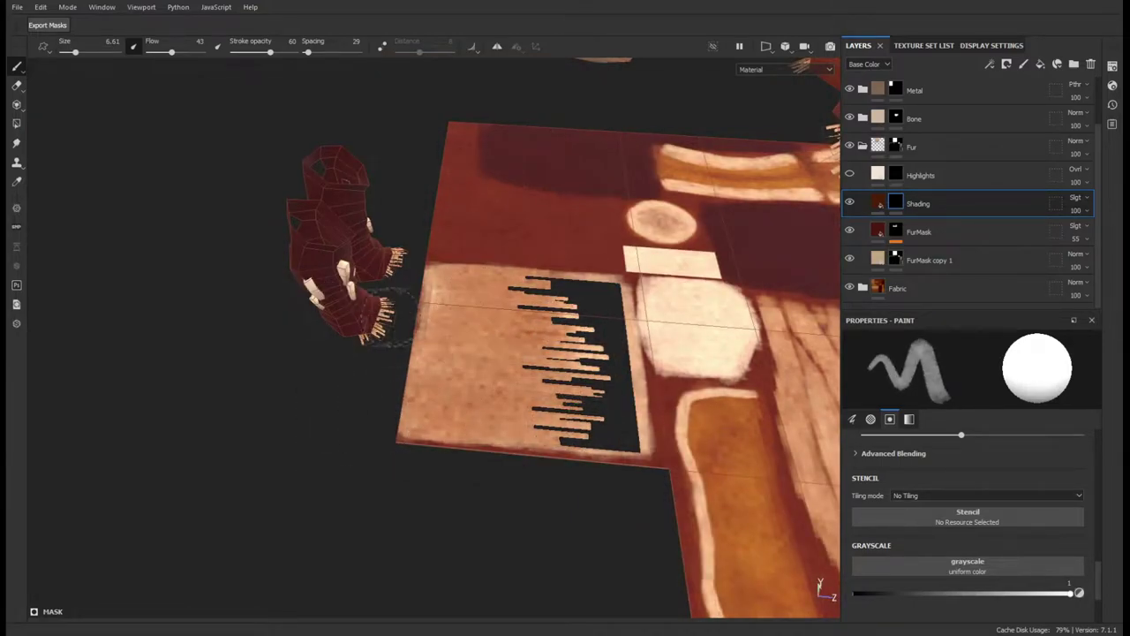
{"action": "scroll", "coordinate": [658, 389], "scroll_direction": "down", "scroll_amount": 3}
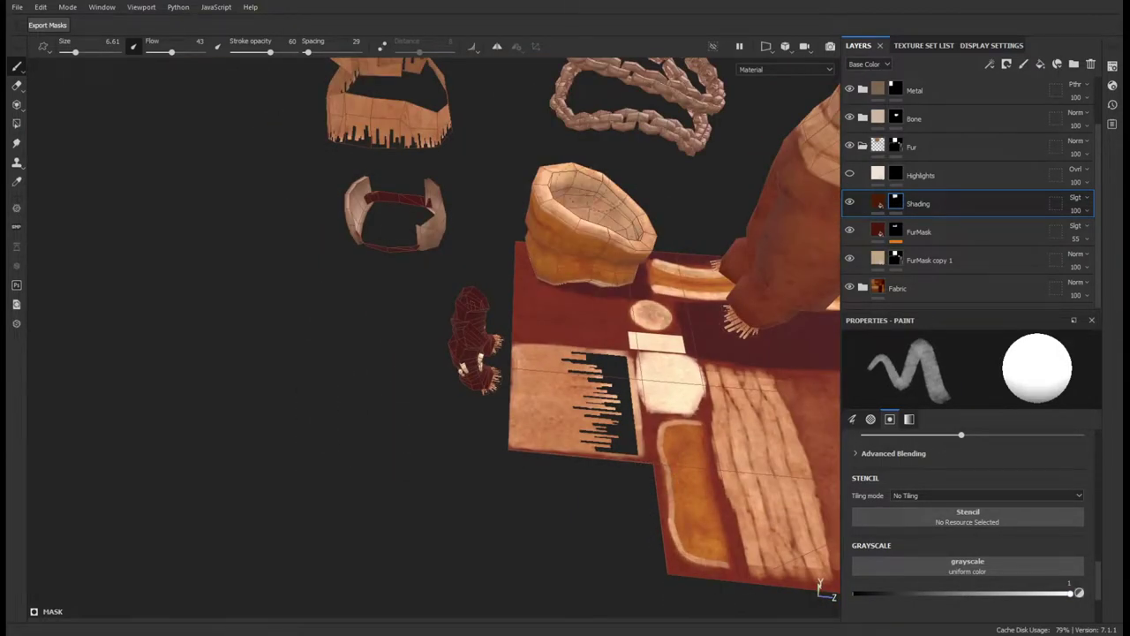
{"action": "mouse_move", "coordinate": [618, 353]}
{"action": "left_mouse_down", "text": "alt"}
{"action": "mouse_move", "coordinate": [385, 331]}
{"action": "mouse_move", "coordinate": [462, 386]}
{"action": "left_mouse_up", "text": "alt"}
{"action": "scroll", "coordinate": [462, 386], "scroll_direction": "down", "scroll_amount": 3}
{"action": "mouse_move", "coordinate": [600, 245]}
{"action": "left_mouse_down", "text": "alt"}
{"action": "mouse_move", "coordinate": [463, 395]}
{"action": "mouse_move", "coordinate": [618, 371]}
{"action": "left_mouse_up", "text": "alt"}
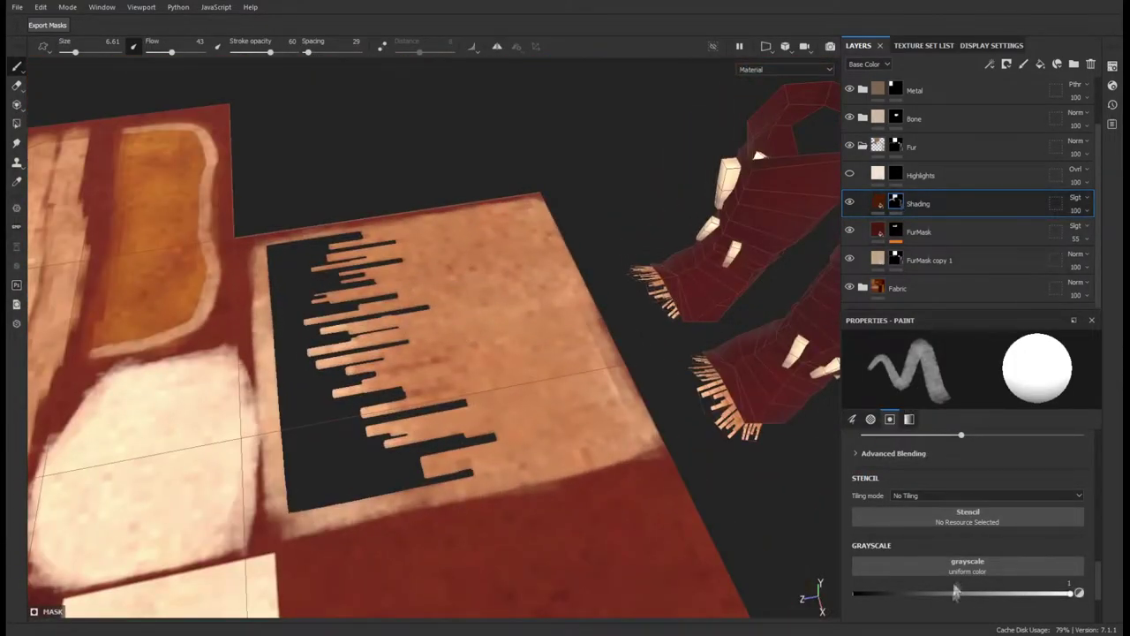
{"action": "left_click_drag", "start_coordinate": [438, 379], "coordinate": [389, 379], "text": "shift"}
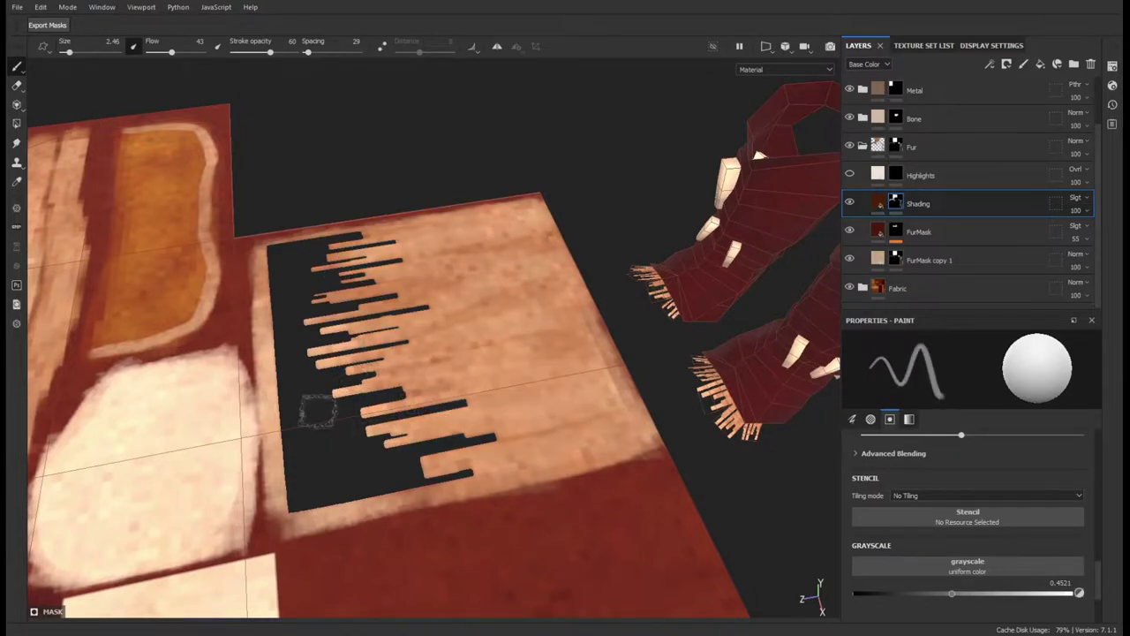
{"action": "left_click", "coordinate": [885, 593]}
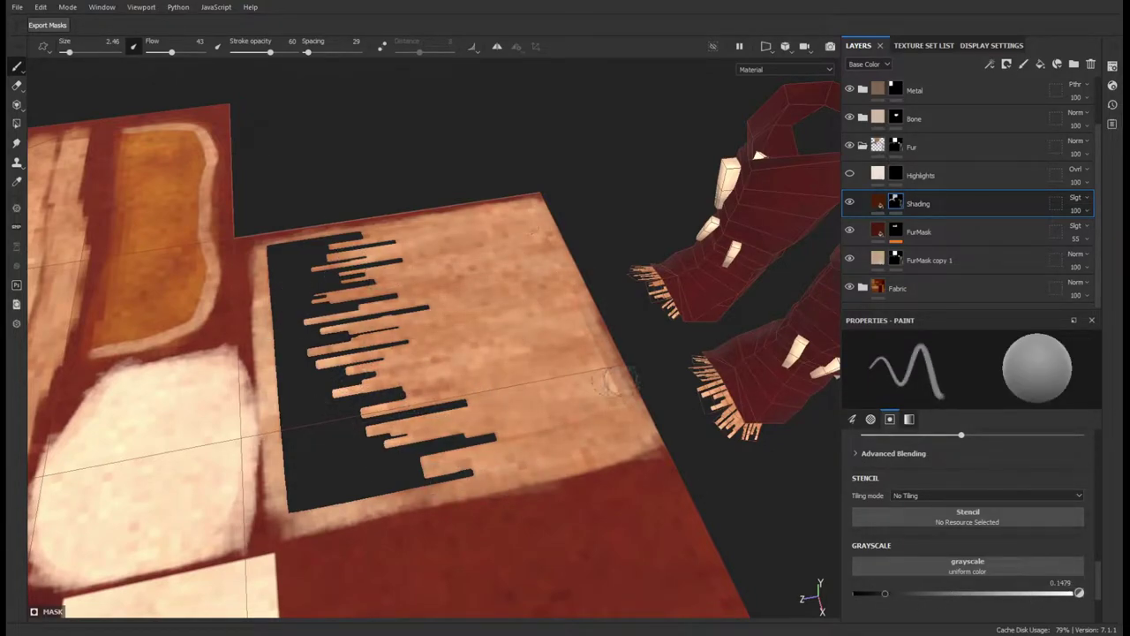
- Raise the height value in the Shading layer's fill and target its mask
{"action": "left_click_drag", "start_coordinate": [486, 320], "coordinate": [868, 203], "text": "alt"}
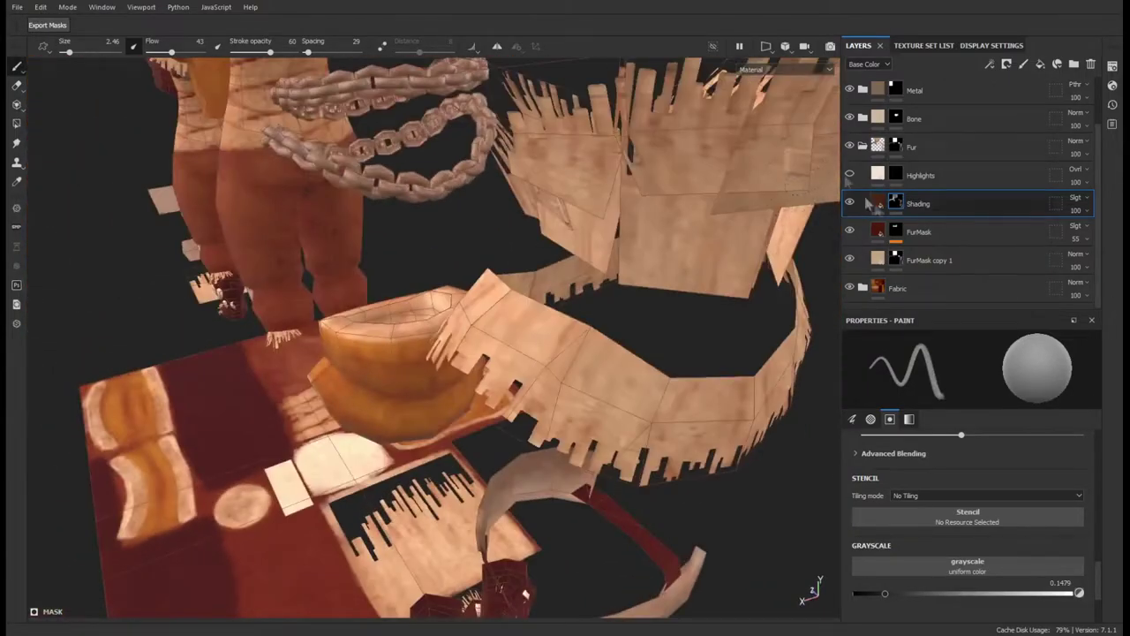
{"action": "left_click", "coordinate": [871, 203]}
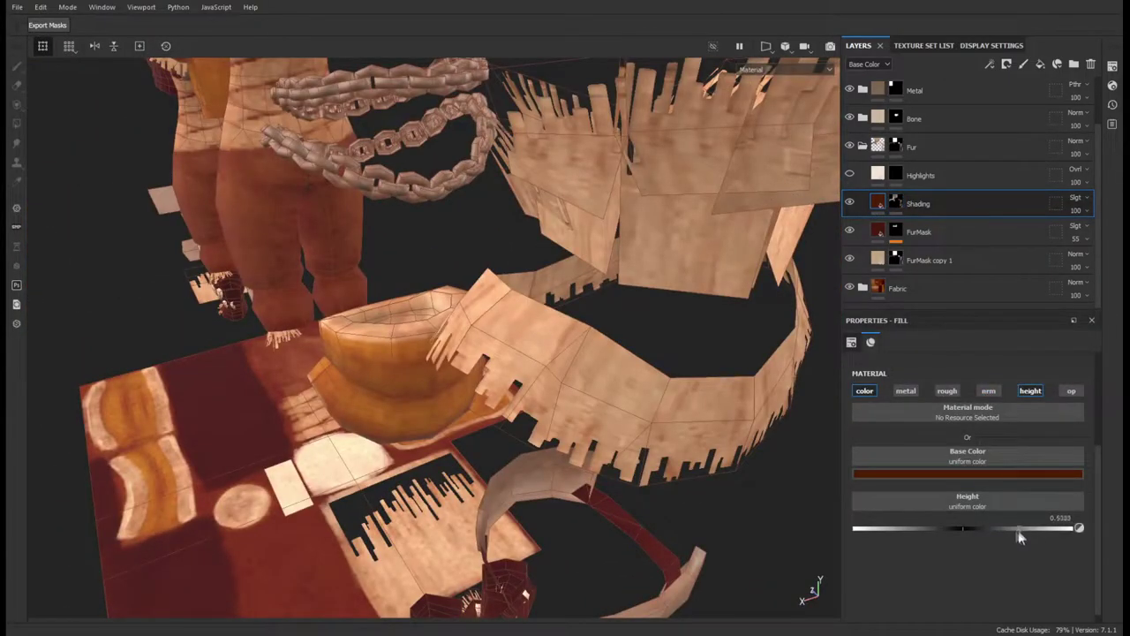
{"action": "left_click_drag", "start_coordinate": [971, 535], "coordinate": [997, 529]}
{"action": "mouse_move", "coordinate": [639, 313]}
{"action": "left_mouse_down", "text": "alt"}
{"action": "mouse_move", "coordinate": [590, 340]}
{"action": "mouse_move", "coordinate": [495, 336]}
{"action": "left_mouse_up", "text": "alt"}
{"action": "left_click", "coordinate": [896, 203]}
- Switch to the smudge brush and back to the paint brush while orbiting the pot and fur
{"action": "key", "text": "5"}
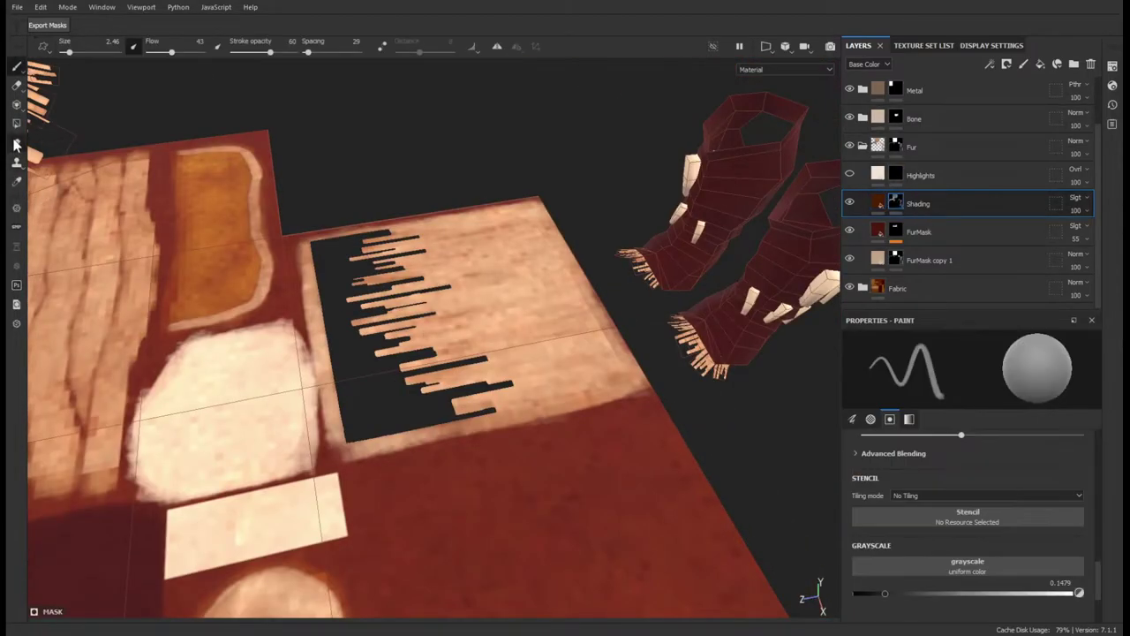
{"action": "left_click_drag", "start_coordinate": [543, 256], "coordinate": [506, 354], "text": "alt"}
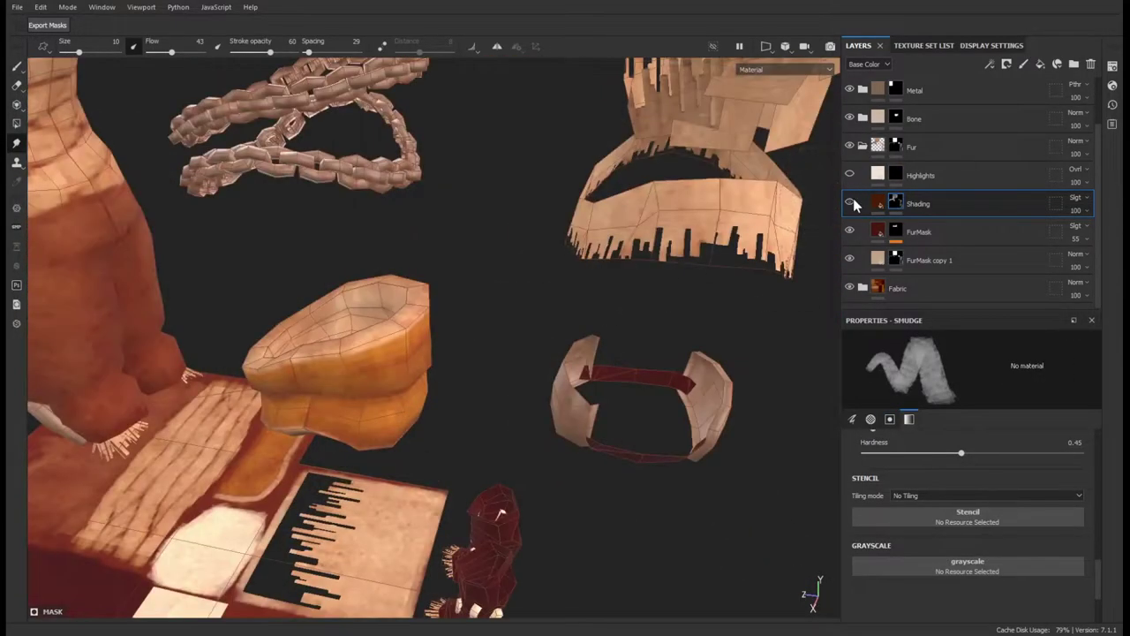
{"action": "scroll", "coordinate": [911, 433], "scroll_direction": "down", "scroll_amount": 1}
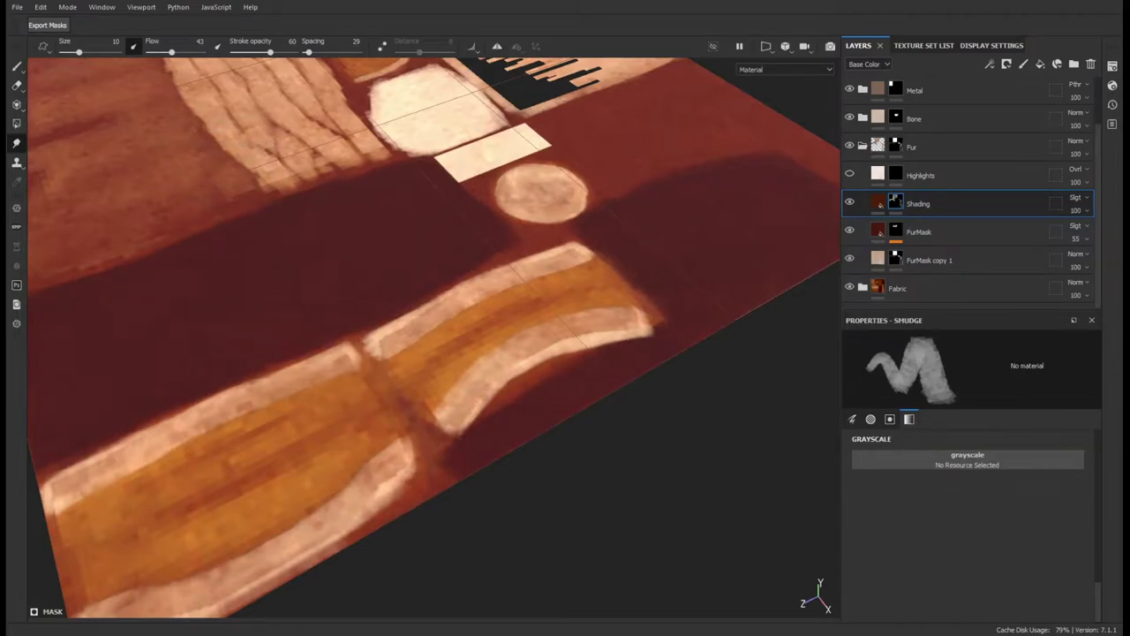
{"action": "key", "text": "1"}
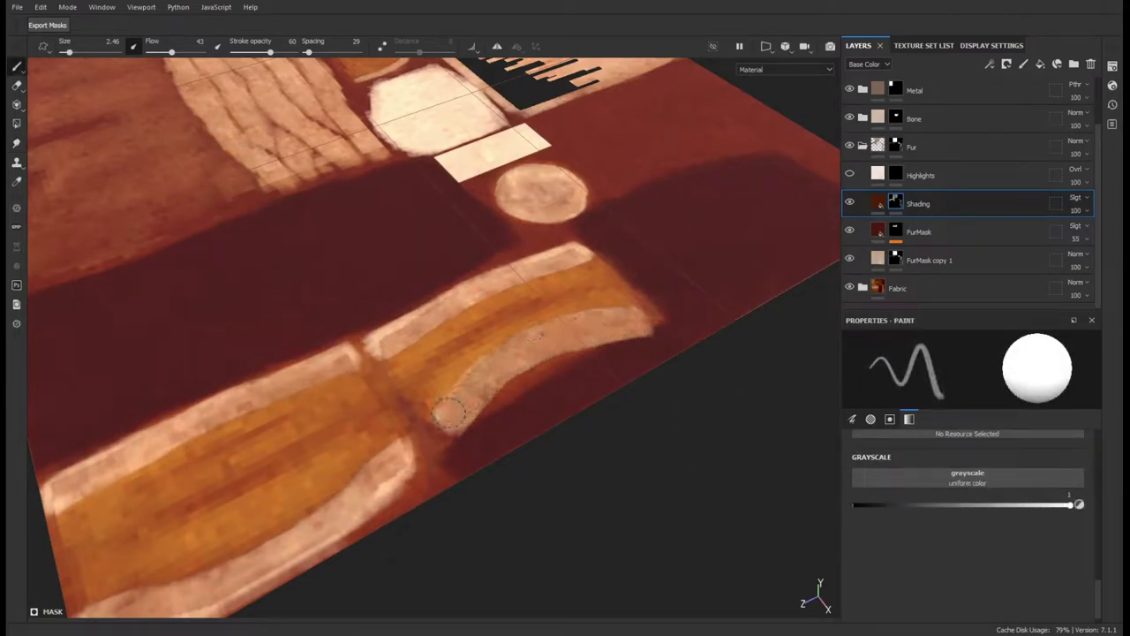
{"action": "scroll", "coordinate": [552, 246], "scroll_direction": "down", "scroll_amount": 2}
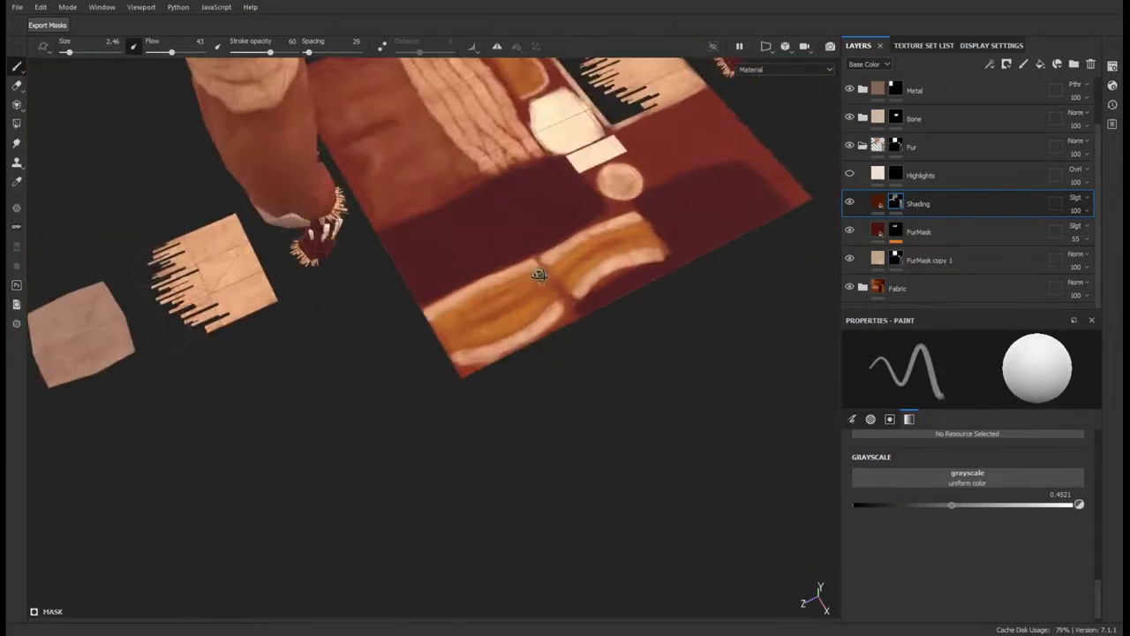
{"action": "mouse_move", "coordinate": [442, 353]}
{"action": "left_mouse_down", "text": "alt"}
{"action": "mouse_move", "coordinate": [467, 402]}
{"action": "mouse_move", "coordinate": [827, 599]}
{"action": "left_mouse_up", "text": "alt"}
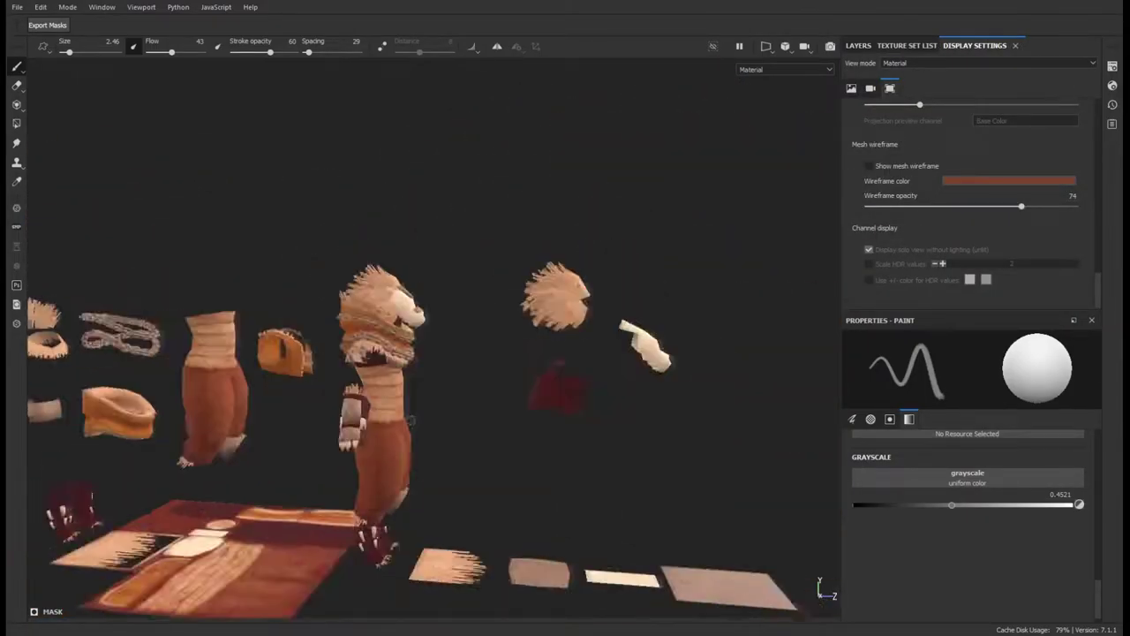
{"action": "left_click_drag", "start_coordinate": [410, 419], "coordinate": [485, 310], "text": "alt"}
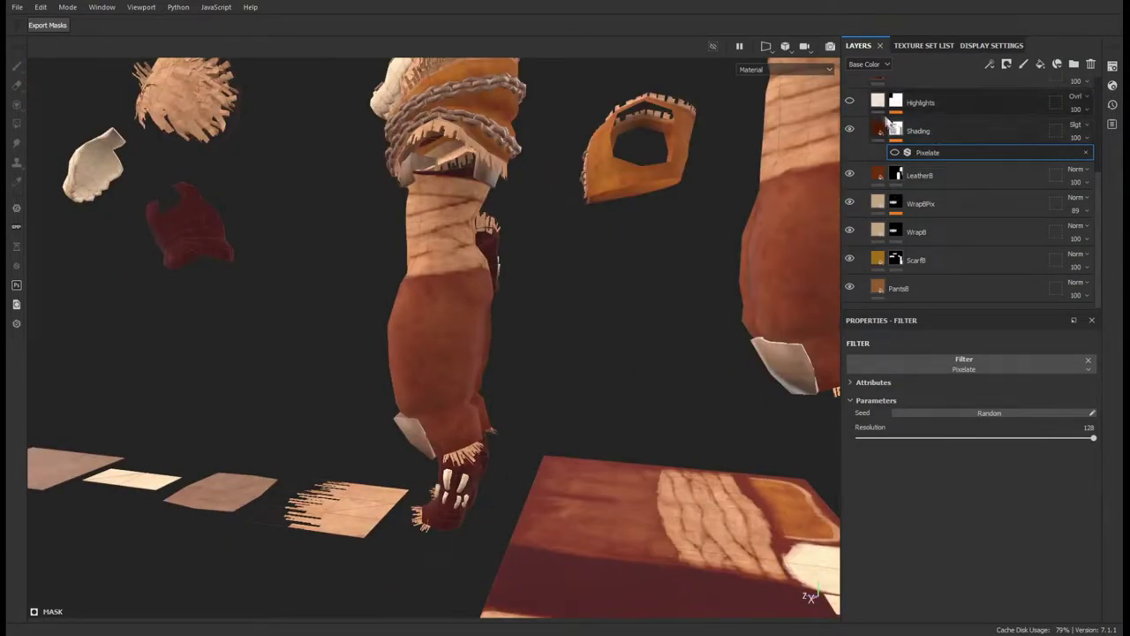
- On the Shading layer, paint a first full-white stroke across the red garment
{"action": "left_click", "coordinate": [887, 124]}
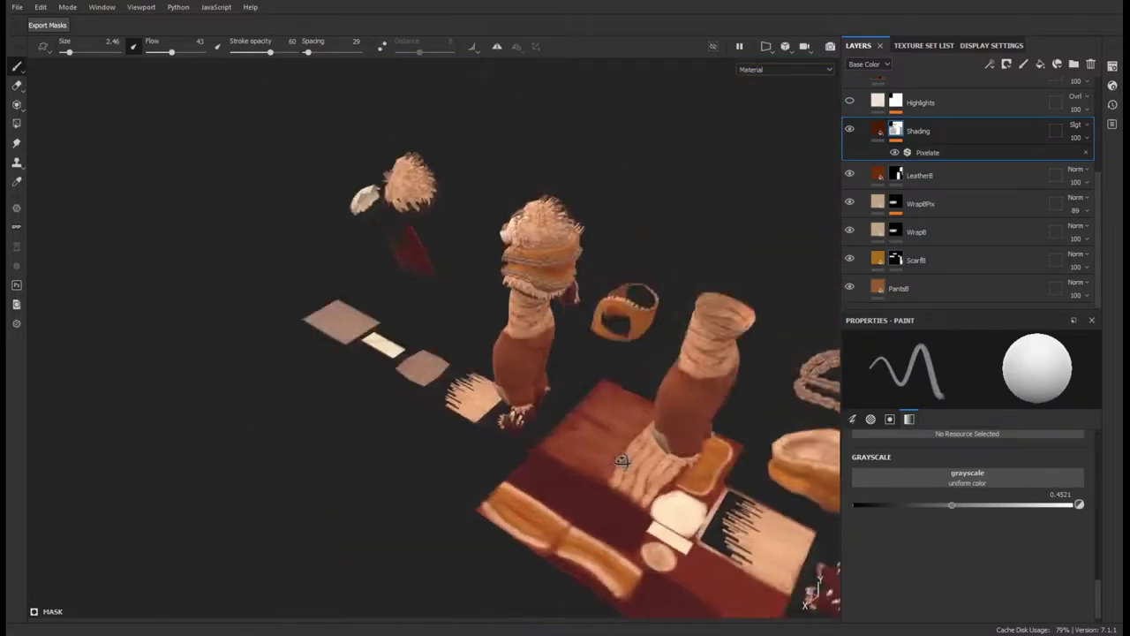
{"action": "key", "text": "5"}
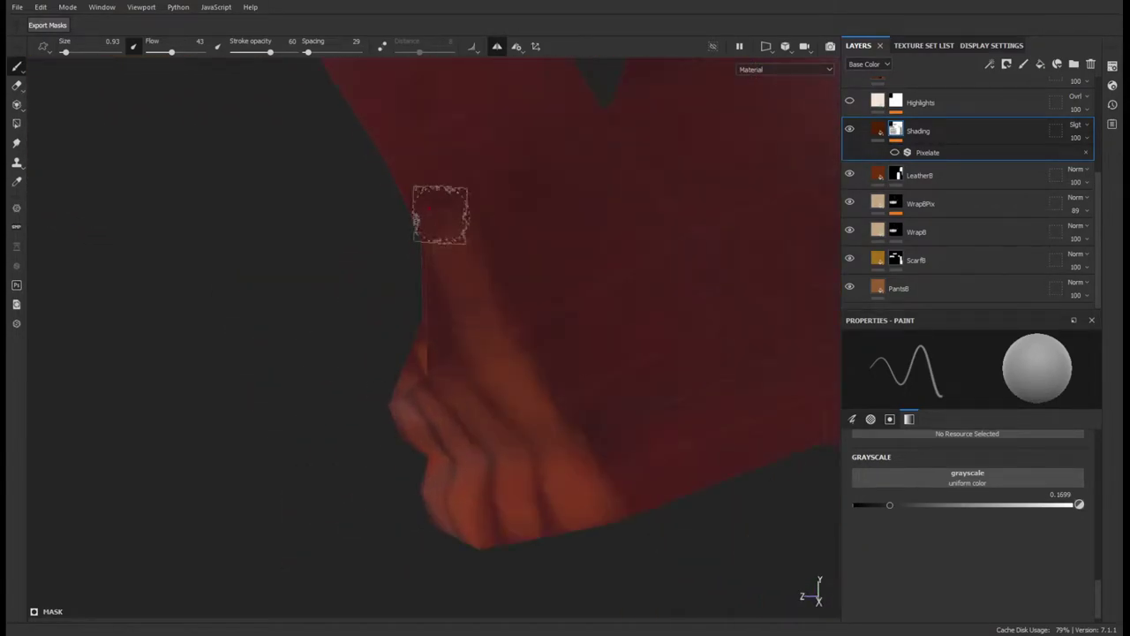
{"action": "key", "text": "x"}
{"action": "left_click_drag", "start_coordinate": [542, 336], "coordinate": [530, 362]}
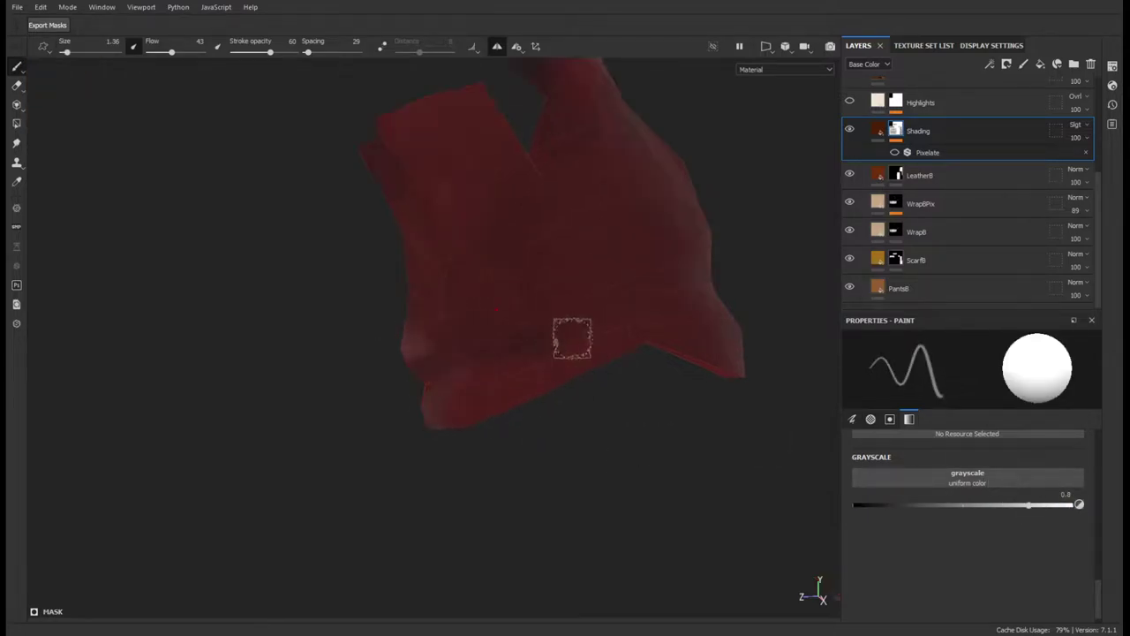
- Set the grey value to about 0.52, then near white, while framing the cloth from below and side
{"action": "left_click", "coordinate": [967, 506]}
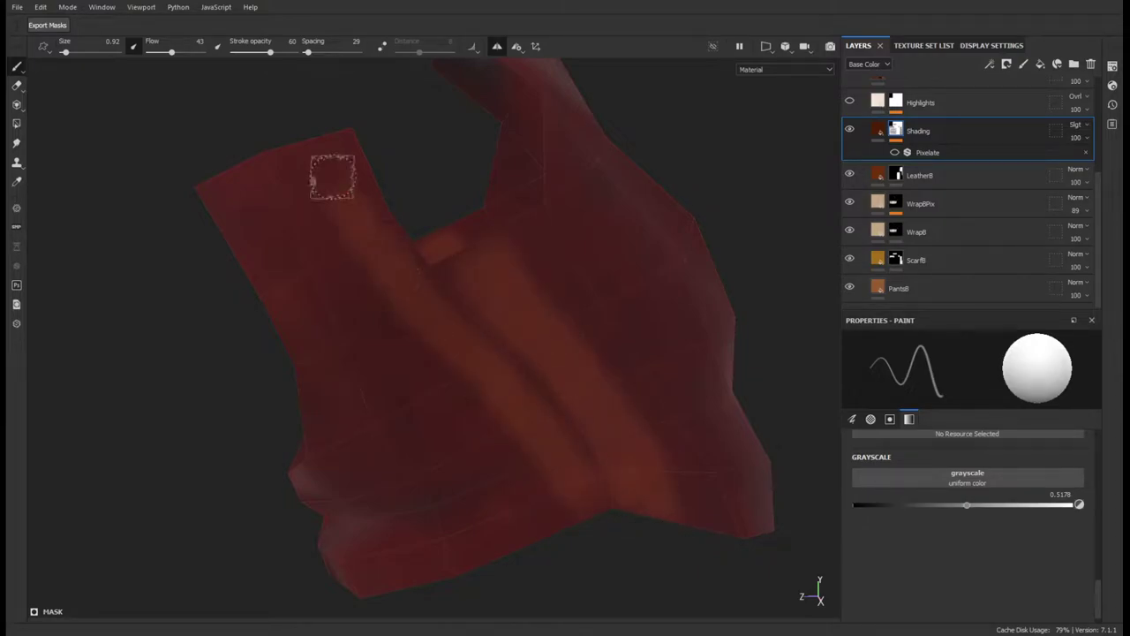
{"action": "left_click_drag", "start_coordinate": [502, 429], "coordinate": [495, 406], "text": "alt"}
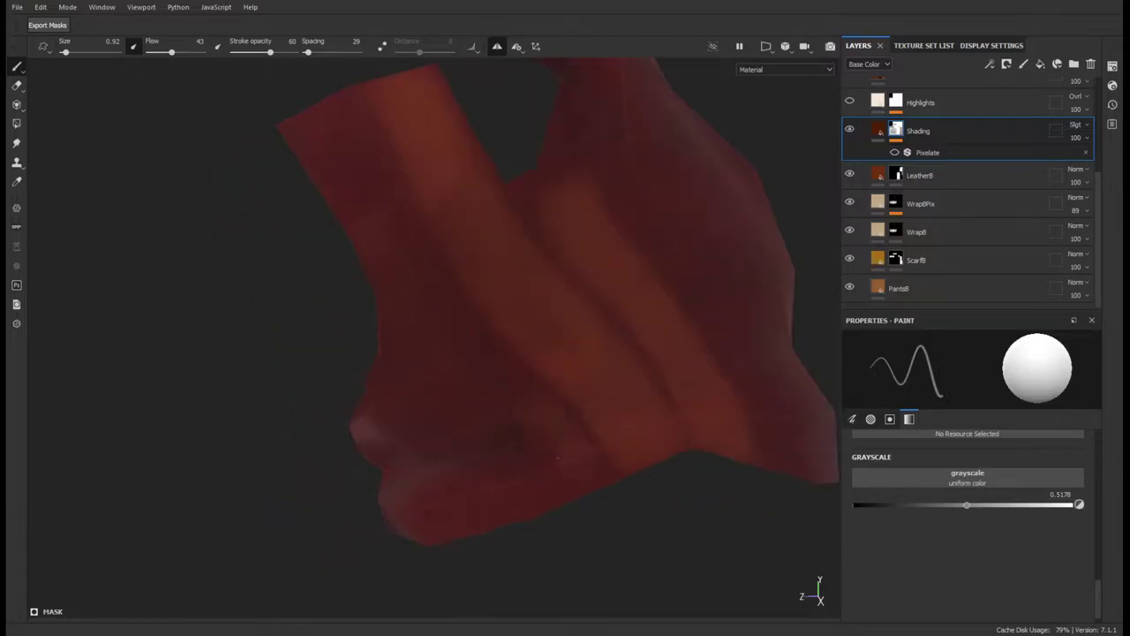
{"action": "mouse_move", "coordinate": [327, 151]}
{"action": "left_mouse_down", "text": "alt"}
{"action": "mouse_move", "coordinate": [555, 379]}
{"action": "mouse_move", "coordinate": [441, 384]}
{"action": "mouse_move", "coordinate": [457, 333]}
{"action": "left_mouse_up", "text": "alt"}
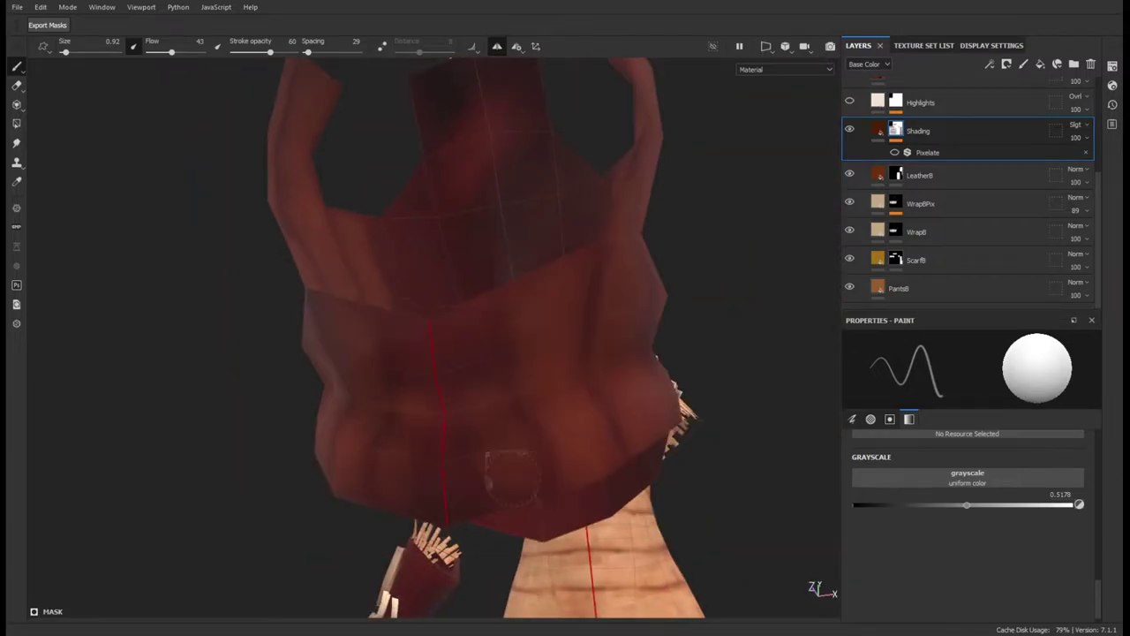
{"action": "left_click_drag", "start_coordinate": [560, 361], "coordinate": [521, 385], "text": "alt"}
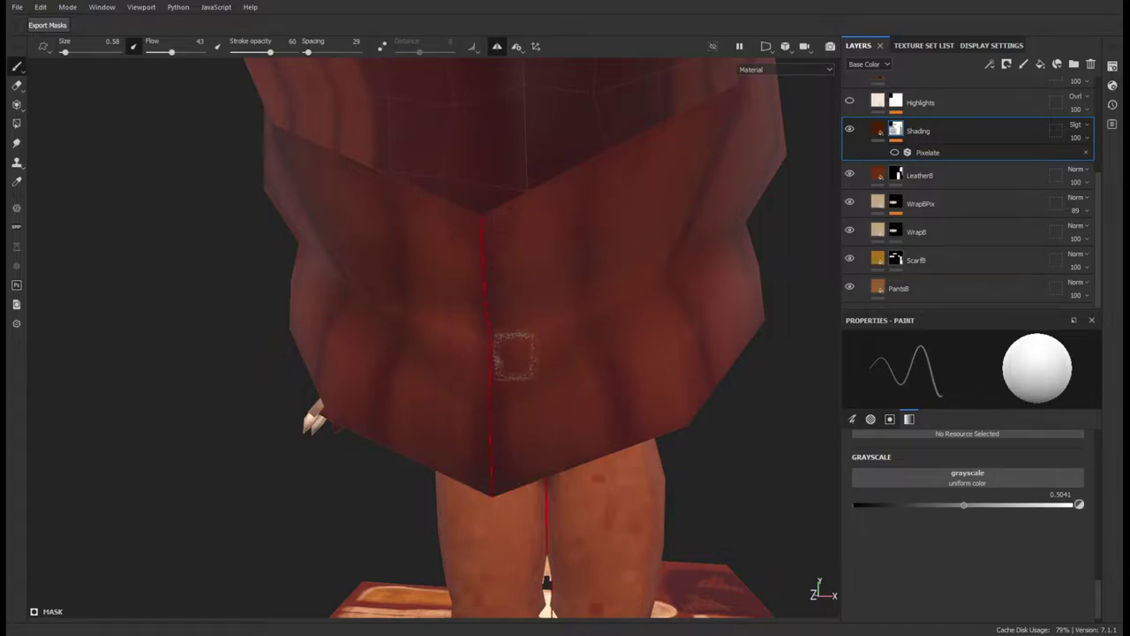
{"action": "left_click_drag", "start_coordinate": [535, 406], "coordinate": [559, 488], "text": "alt"}
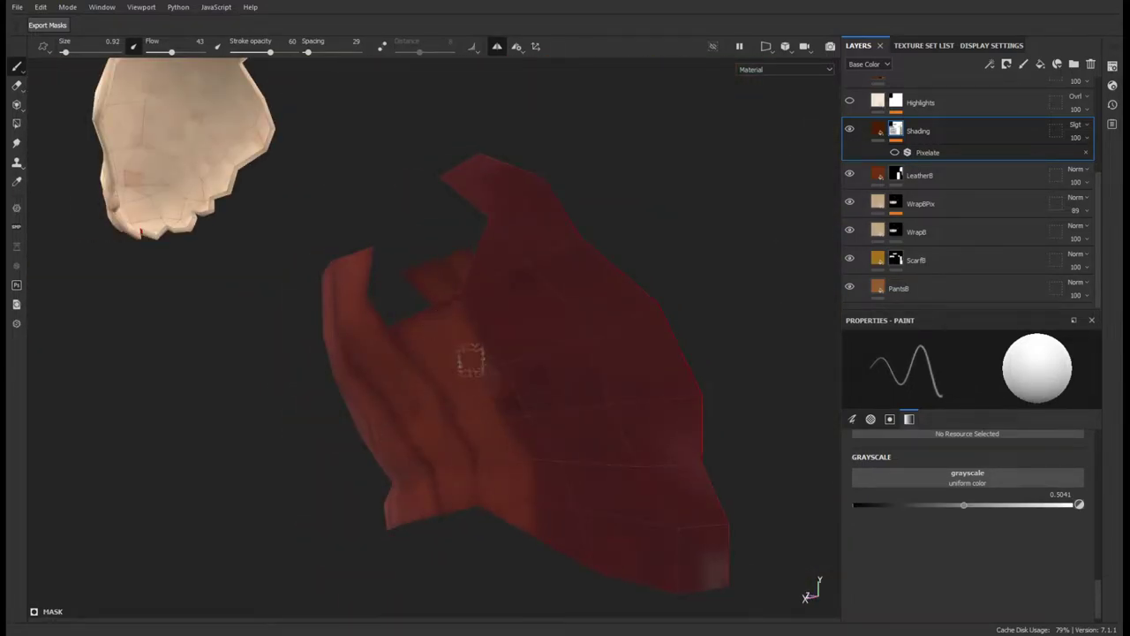
{"action": "left_click", "coordinate": [1069, 506]}
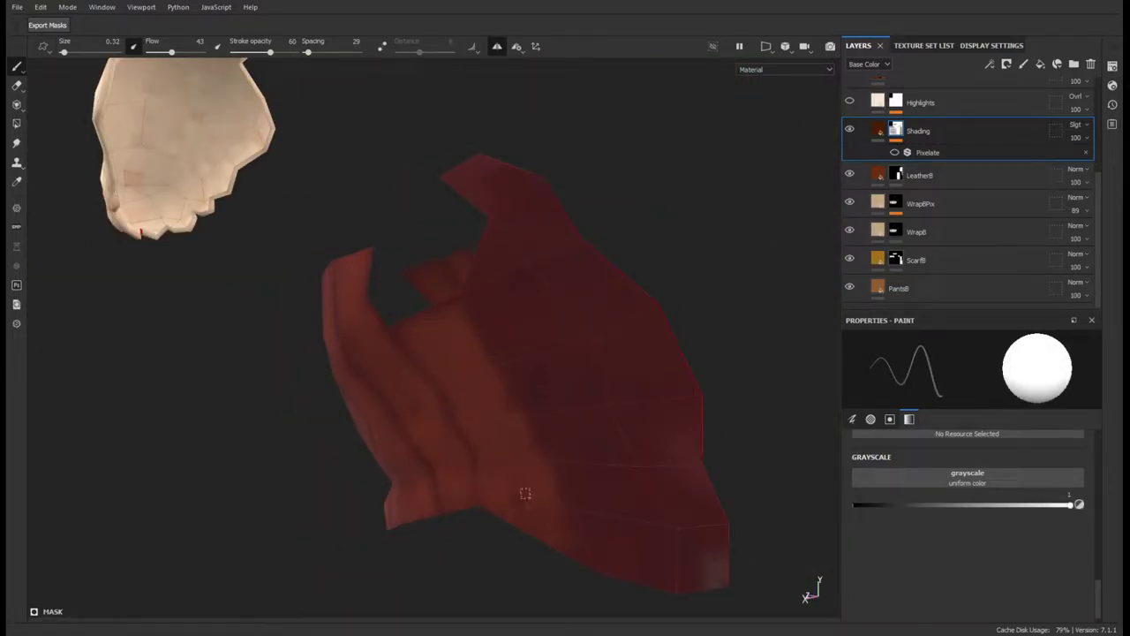
{"action": "left_click_drag", "start_coordinate": [499, 412], "coordinate": [501, 449], "text": "alt"}
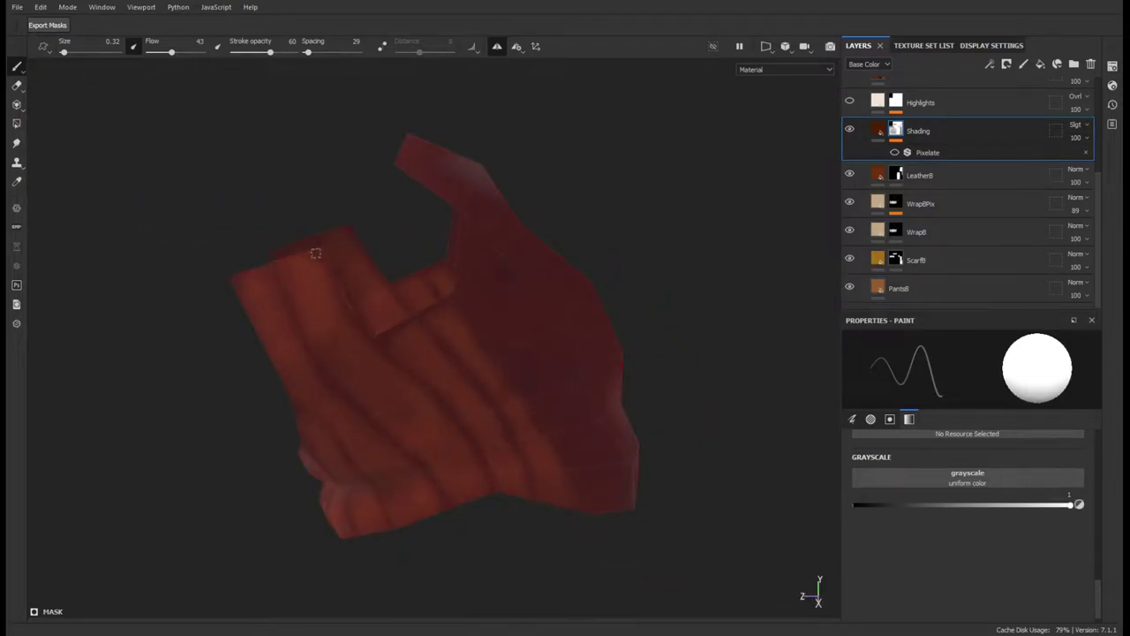
{"action": "left_click_drag", "start_coordinate": [280, 386], "coordinate": [446, 403], "text": "alt"}
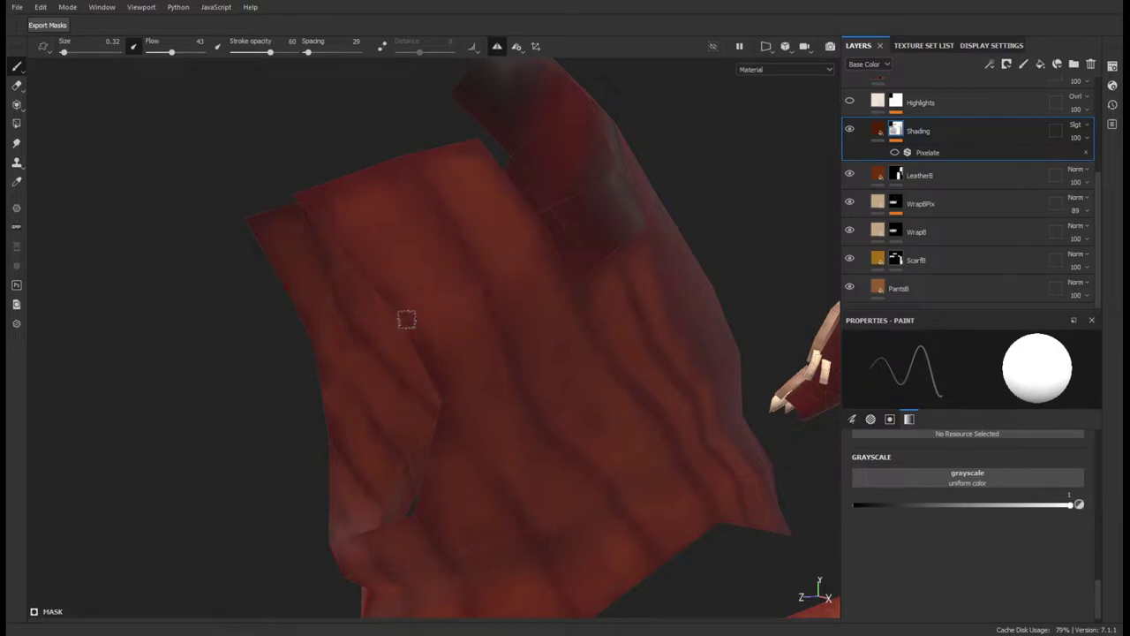
{"action": "mouse_move", "coordinate": [428, 494]}
{"action": "left_mouse_down", "text": "alt"}
{"action": "mouse_move", "coordinate": [438, 411]}
{"action": "mouse_move", "coordinate": [459, 415]}
{"action": "left_mouse_up", "text": "alt"}
- Paint a mid-grey shading stroke on the cloth, adjusting the value between white and mid grey
{"action": "left_click", "coordinate": [969, 504]}
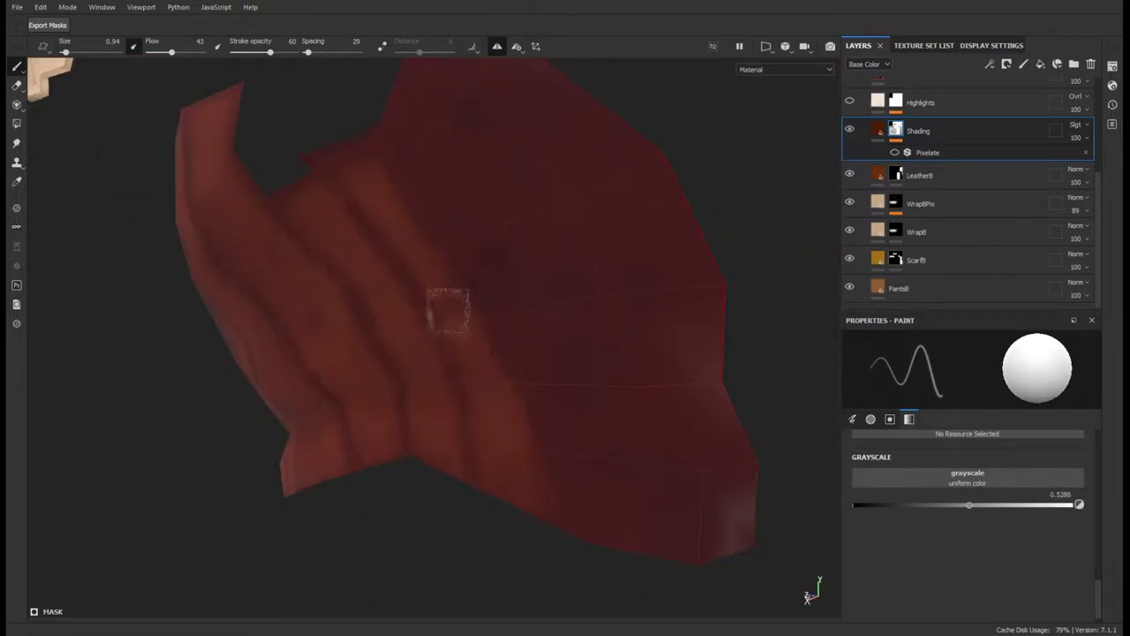
{"action": "left_click_drag", "start_coordinate": [366, 165], "coordinate": [554, 429], "text": "alt"}
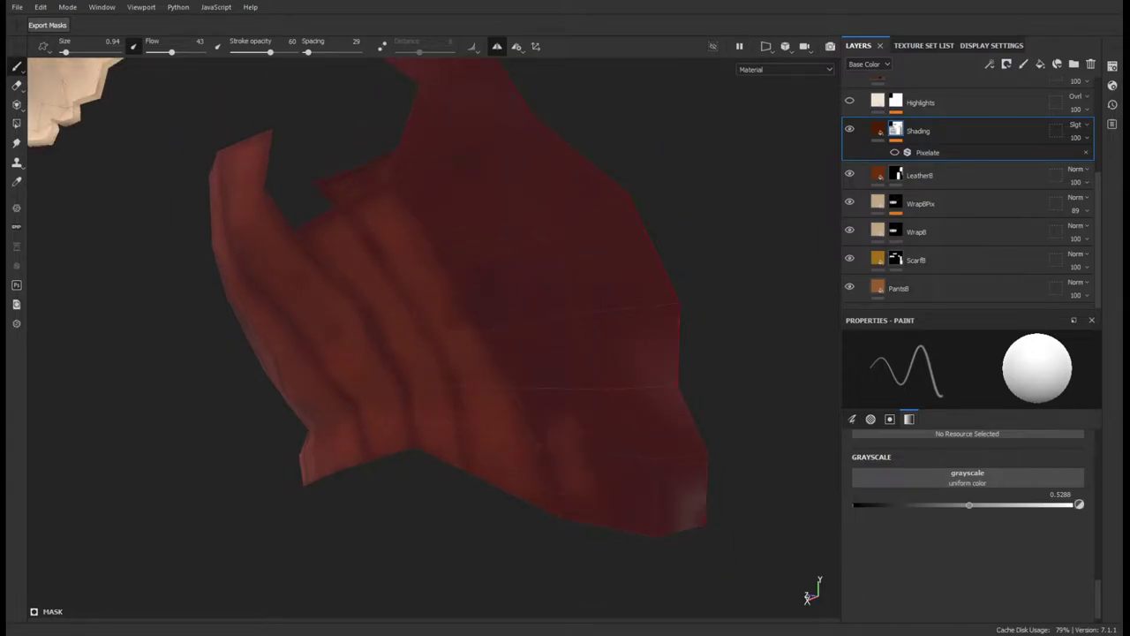
{"action": "left_click_drag", "start_coordinate": [527, 385], "coordinate": [411, 173]}
{"action": "mouse_move", "coordinate": [425, 227]}
{"action": "left_mouse_down", "text": "alt"}
{"action": "mouse_move", "coordinate": [412, 333]}
{"action": "mouse_move", "coordinate": [462, 297]}
{"action": "mouse_move", "coordinate": [489, 532]}
{"action": "left_mouse_up", "text": "alt"}
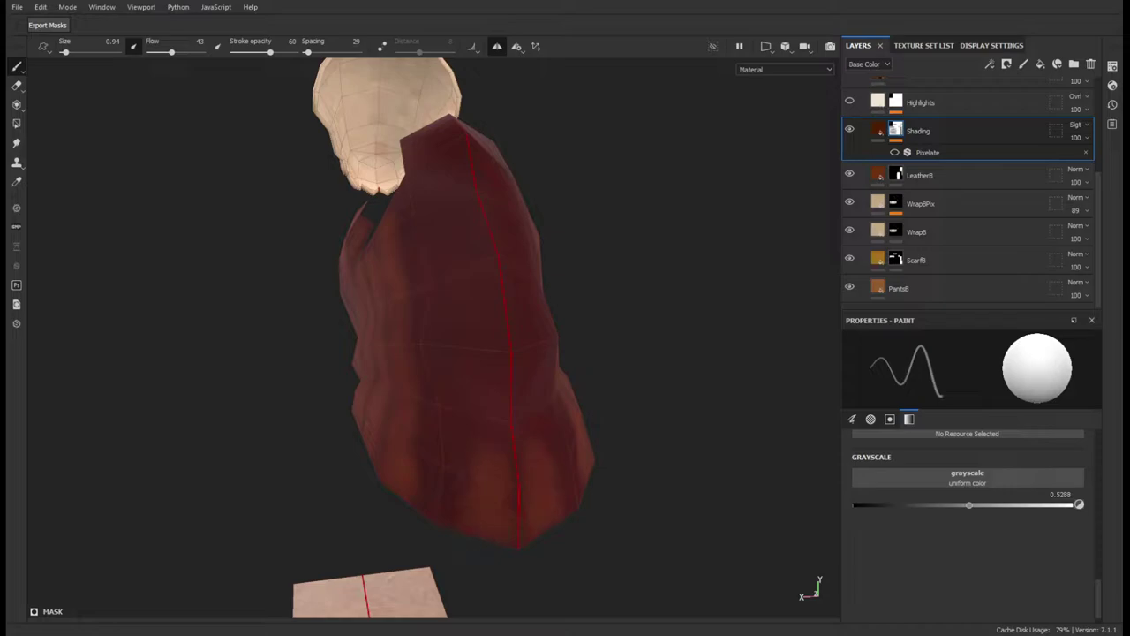
{"action": "left_click_drag", "start_coordinate": [464, 411], "coordinate": [471, 358], "text": "alt"}
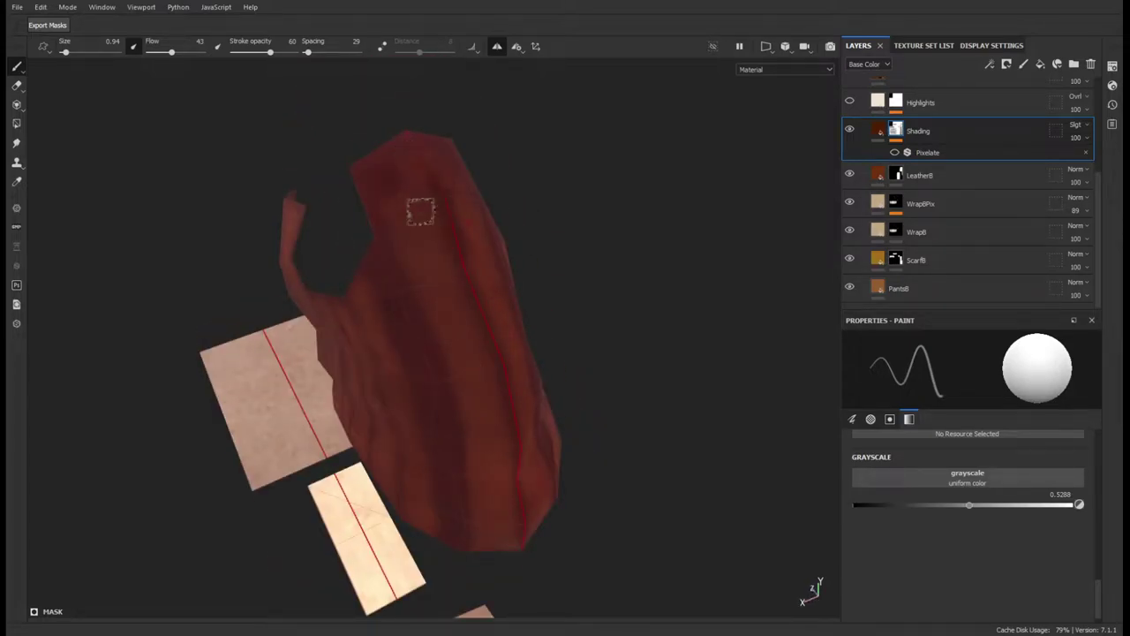
{"action": "left_click_drag", "start_coordinate": [1047, 509], "coordinate": [1088, 510]}
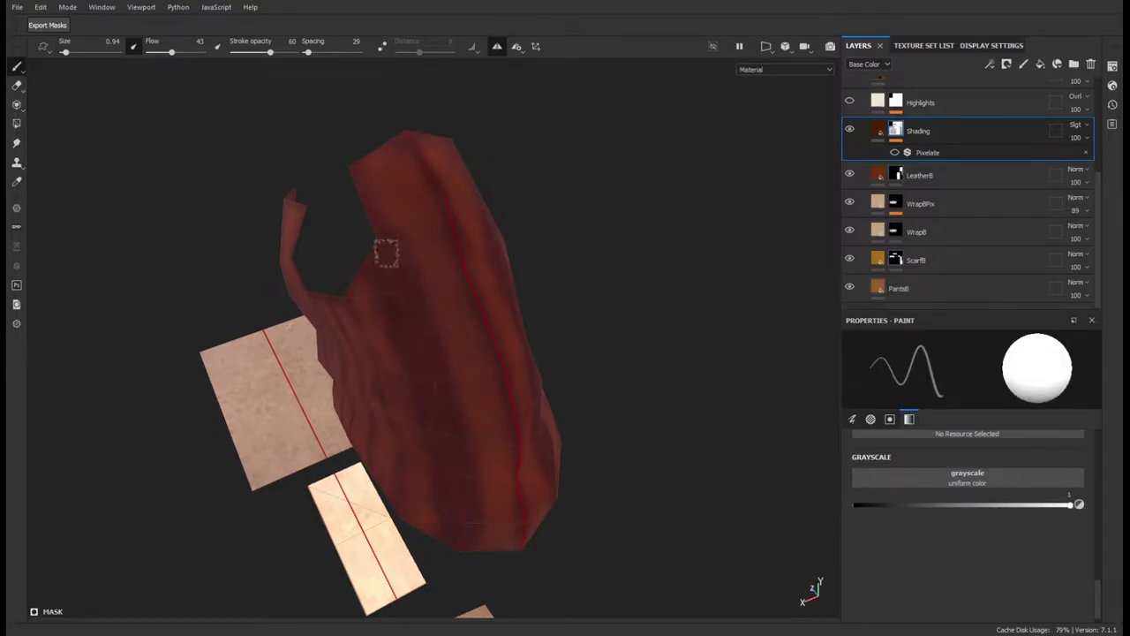
{"action": "left_click_drag", "start_coordinate": [372, 276], "coordinate": [327, 521], "text": "alt"}
- Orbit around the red cloth to review the shading from several angles
{"action": "scroll", "coordinate": [327, 521], "scroll_direction": "up", "scroll_amount": 3}
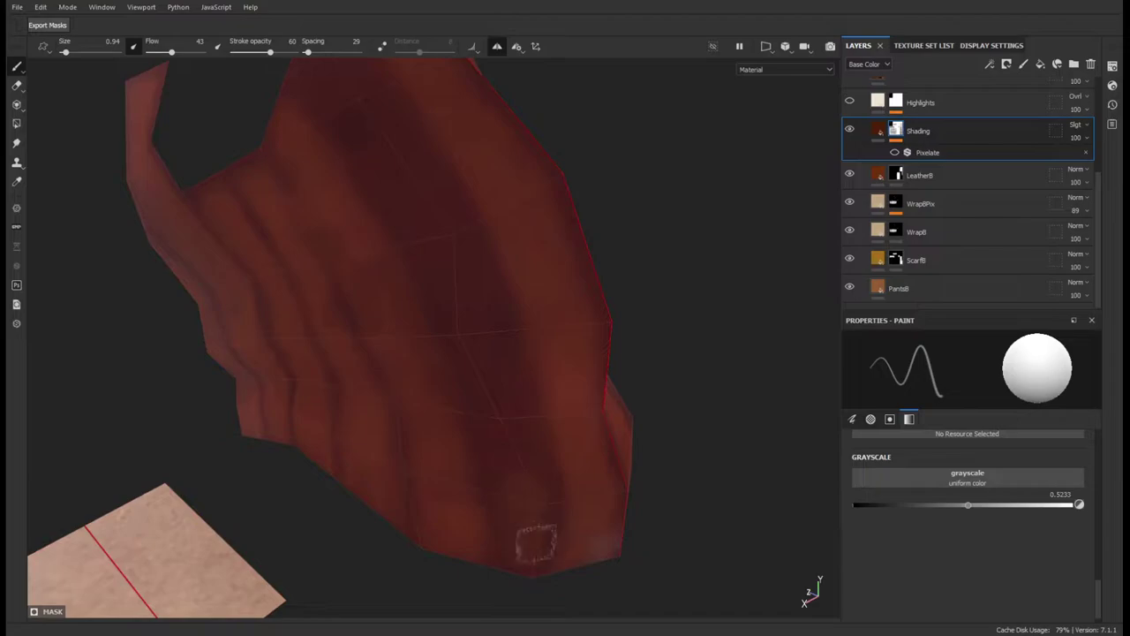
{"action": "left_click_drag", "start_coordinate": [394, 174], "coordinate": [397, 295], "text": "alt"}
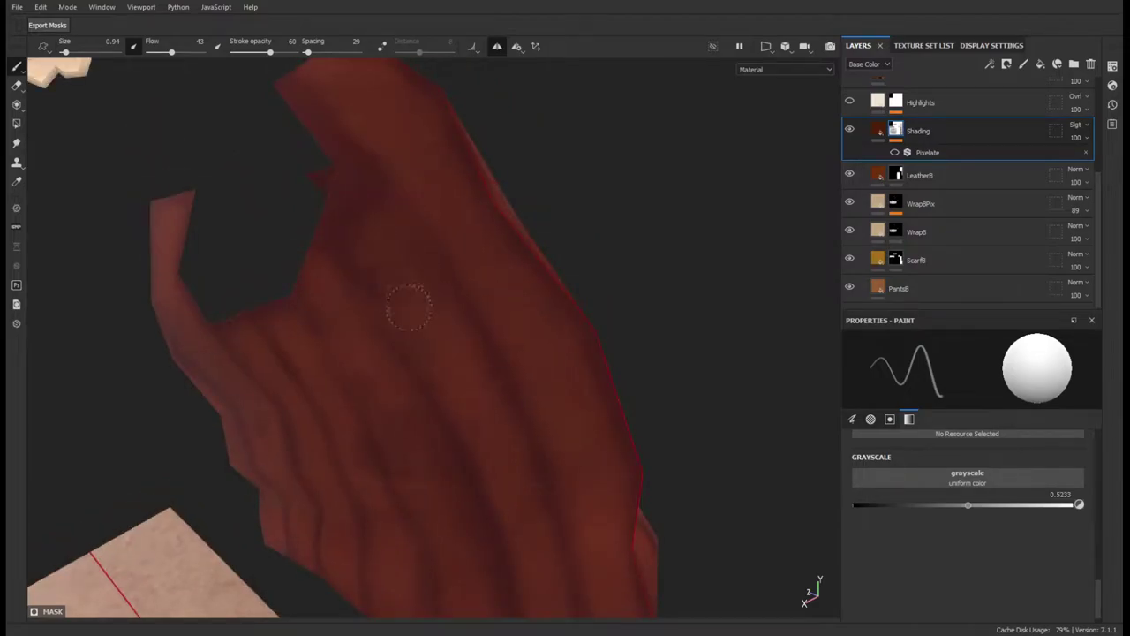
{"action": "left_click_drag", "start_coordinate": [394, 249], "coordinate": [335, 354], "text": "alt"}
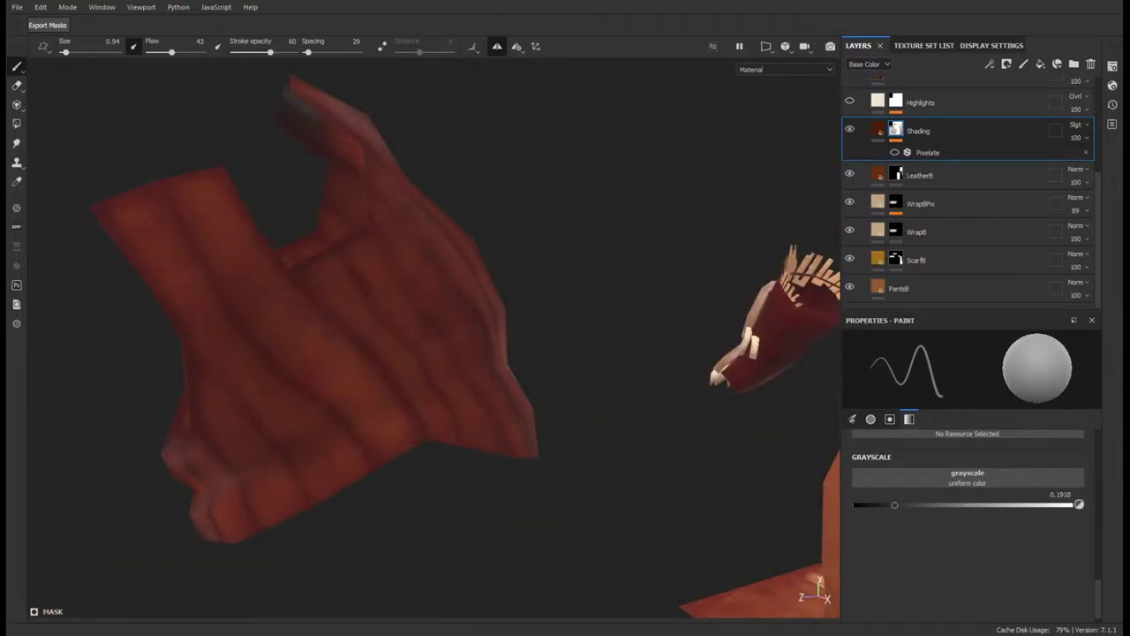
{"action": "left_click_drag", "start_coordinate": [223, 420], "coordinate": [258, 249], "text": "alt"}
{"action": "mouse_move", "coordinate": [598, 500]}
{"action": "left_mouse_down", "text": "alt"}
{"action": "mouse_move", "coordinate": [512, 253]}
{"action": "mouse_move", "coordinate": [399, 330]}
{"action": "mouse_move", "coordinate": [471, 365]}
{"action": "left_mouse_up", "text": "alt"}
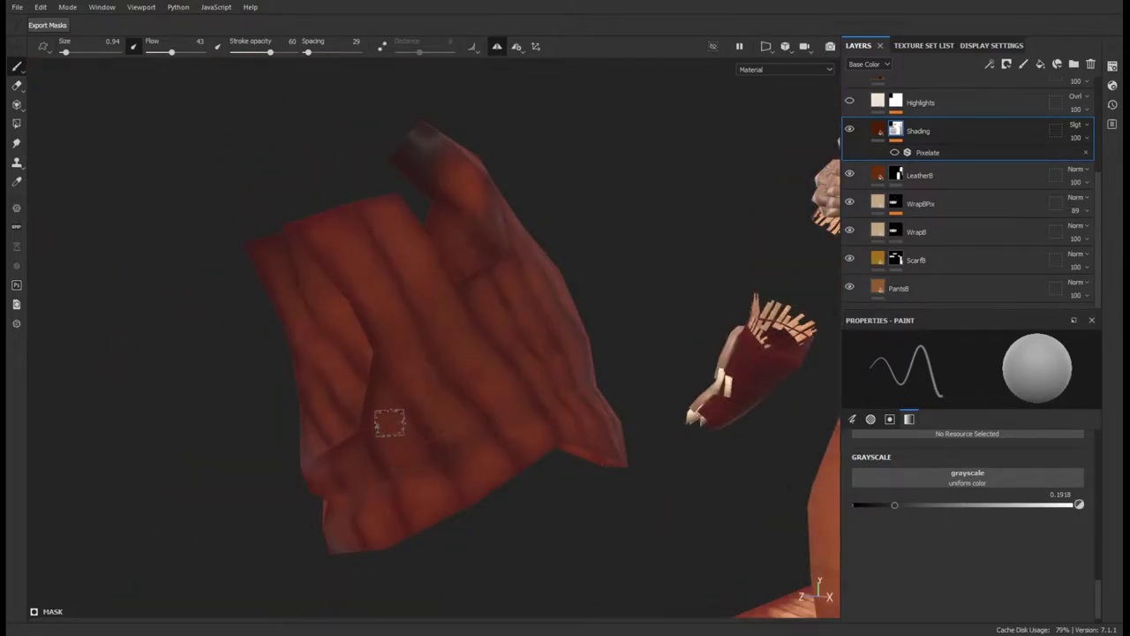
{"action": "mouse_move", "coordinate": [382, 311]}
{"action": "left_mouse_down", "text": "alt"}
{"action": "mouse_move", "coordinate": [444, 415]}
{"action": "mouse_move", "coordinate": [547, 356]}
{"action": "mouse_move", "coordinate": [450, 348]}
{"action": "mouse_move", "coordinate": [752, 401]}
{"action": "left_mouse_up", "text": "alt"}
- Enable height on the Shading fill and settle its value at about -0.31
{"action": "left_click", "coordinate": [919, 131]}
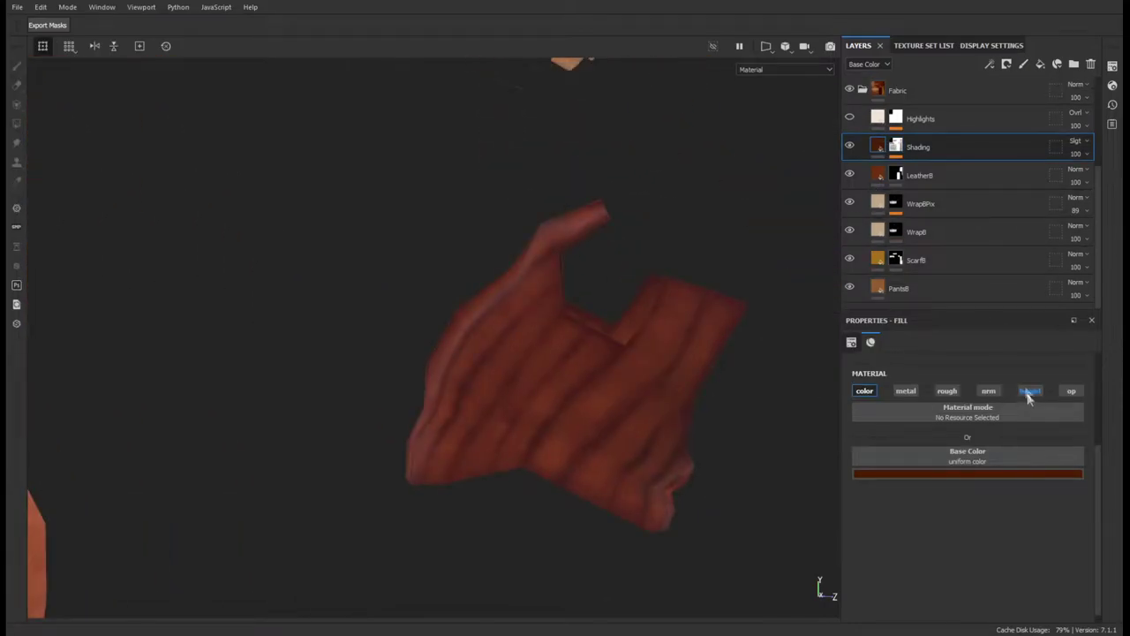
{"action": "left_click_drag", "start_coordinate": [1001, 530], "coordinate": [1012, 529]}
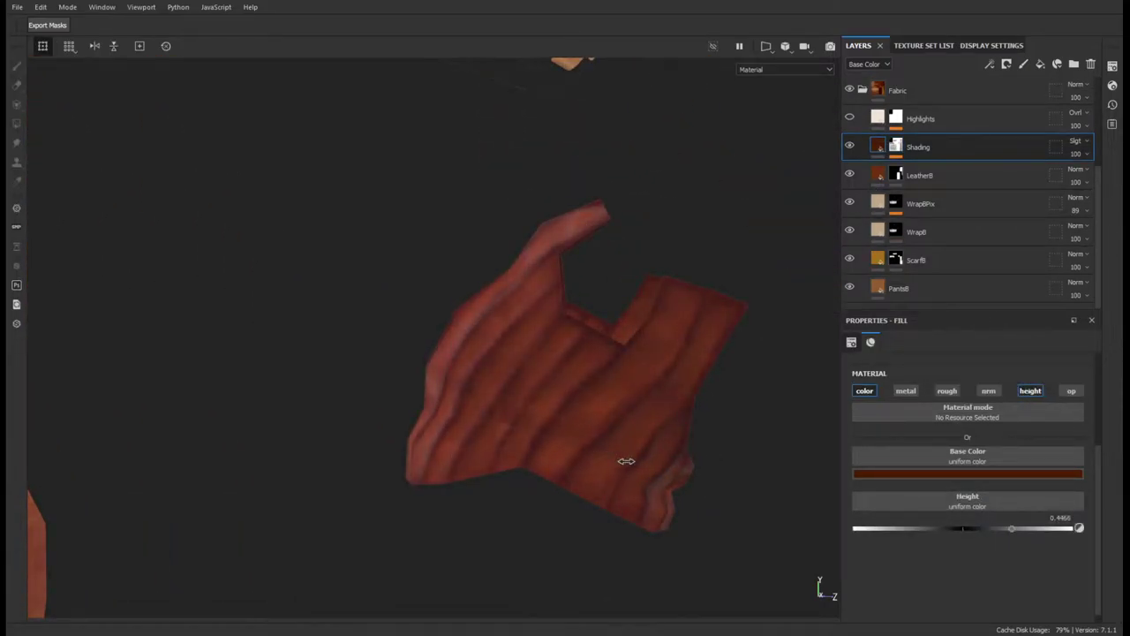
{"action": "left_click_drag", "start_coordinate": [627, 462], "coordinate": [728, 455], "text": "alt"}
{"action": "left_click_drag", "start_coordinate": [1012, 528], "coordinate": [929, 528]}
{"action": "mouse_move", "coordinate": [424, 396]}
{"action": "left_mouse_down", "text": "alt"}
{"action": "mouse_move", "coordinate": [567, 321]}
{"action": "mouse_move", "coordinate": [391, 353]}
{"action": "mouse_move", "coordinate": [341, 354]}
{"action": "mouse_move", "coordinate": [239, 323]}
{"action": "mouse_move", "coordinate": [567, 370]}
{"action": "mouse_move", "coordinate": [416, 333]}
{"action": "mouse_move", "coordinate": [670, 393]}
{"action": "mouse_move", "coordinate": [459, 339]}
{"action": "mouse_move", "coordinate": [618, 371]}
{"action": "mouse_move", "coordinate": [724, 265]}
{"action": "left_mouse_up", "text": "alt"}
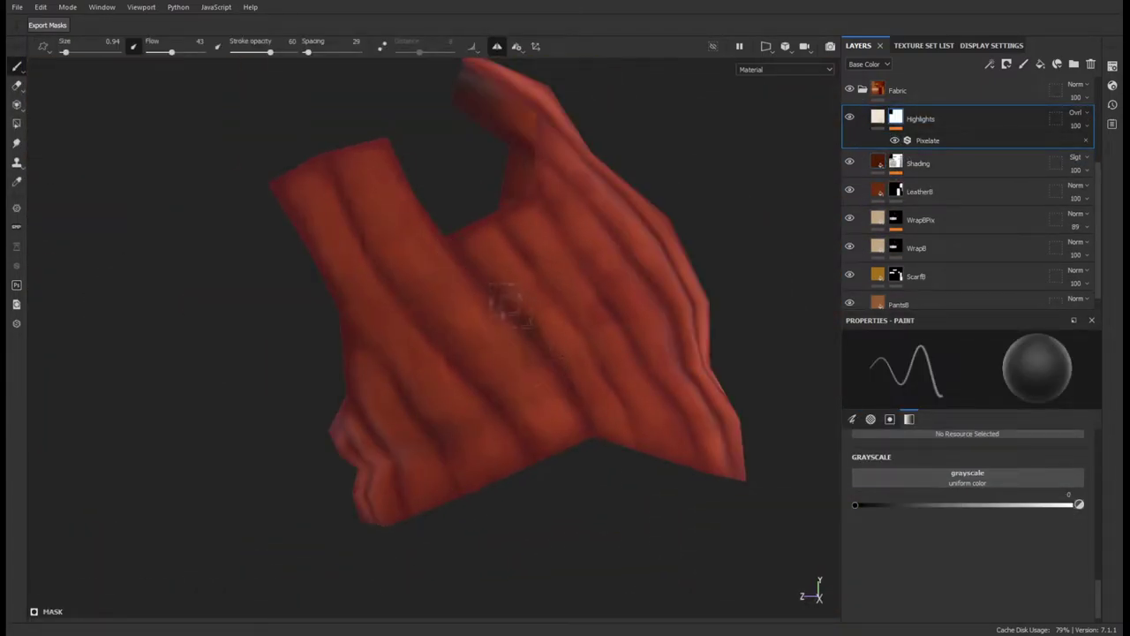
- Orbit around the red cloth, head and scarf, then make the Highlights layer active for painting
{"action": "left_click_drag", "start_coordinate": [441, 446], "coordinate": [453, 349], "text": "alt"}
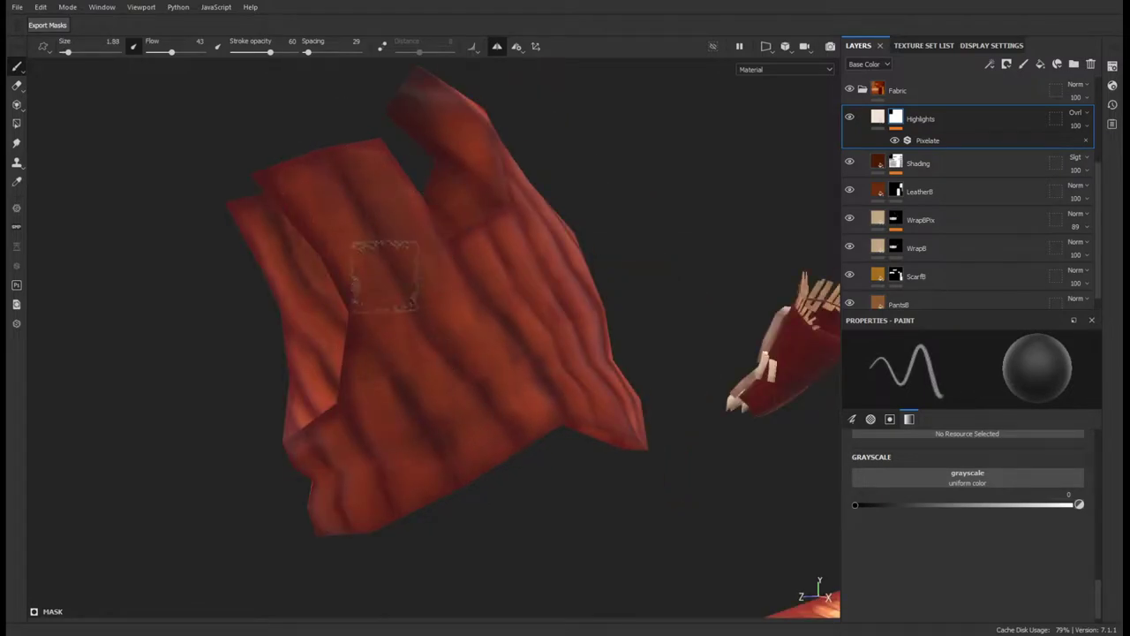
{"action": "left_click_drag", "start_coordinate": [449, 309], "coordinate": [490, 287], "text": "alt"}
{"action": "mouse_move", "coordinate": [502, 207]}
{"action": "left_mouse_down", "text": "alt"}
{"action": "mouse_move", "coordinate": [592, 315]}
{"action": "mouse_move", "coordinate": [580, 466]}
{"action": "left_mouse_up", "text": "alt"}
{"action": "scroll", "coordinate": [413, 413], "scroll_direction": "down", "scroll_amount": 3}
{"action": "mouse_move", "coordinate": [414, 413]}
{"action": "left_mouse_down", "text": "alt"}
{"action": "mouse_move", "coordinate": [468, 450]}
{"action": "mouse_move", "coordinate": [344, 423]}
{"action": "mouse_move", "coordinate": [219, 445]}
{"action": "mouse_move", "coordinate": [426, 360]}
{"action": "left_mouse_up", "text": "alt"}
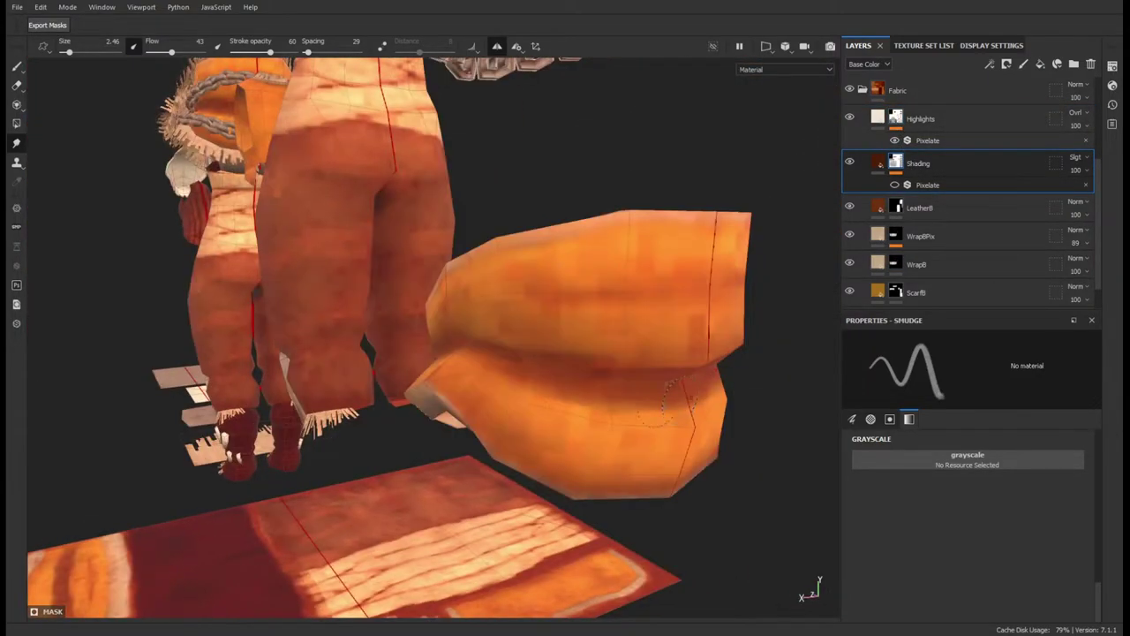
{"action": "left_click", "coordinate": [971, 121]}
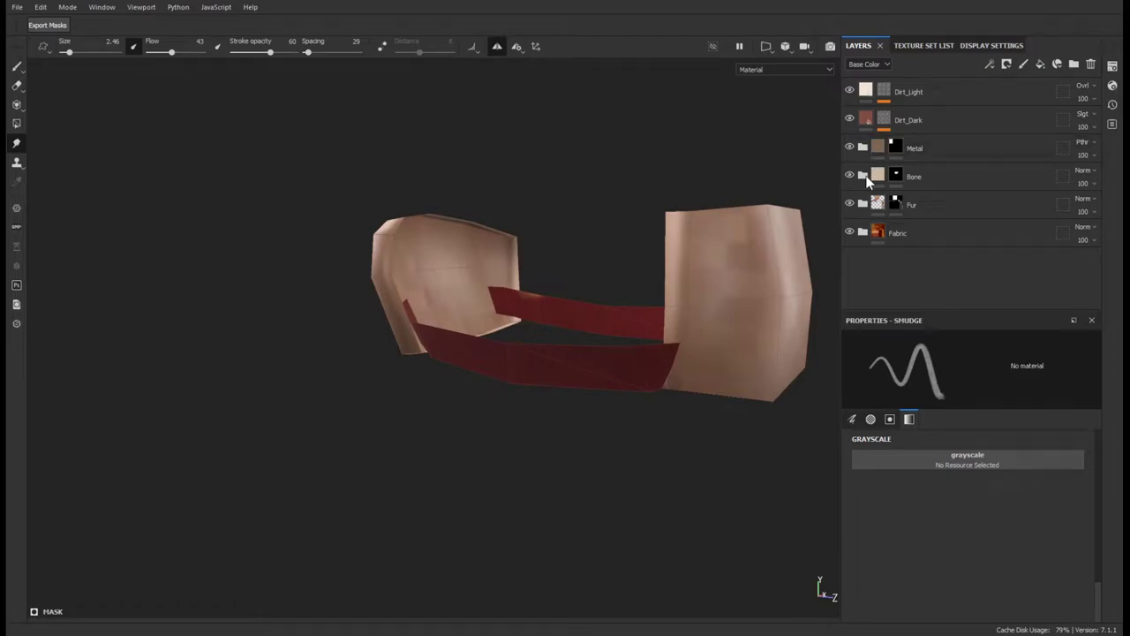
- Expand the Fur folder and pick the FurMask copy 1 layer, returning to brush painting
{"action": "left_click", "coordinate": [863, 204]}
{"action": "scroll", "coordinate": [971, 203], "scroll_direction": "down", "scroll_amount": 2}
{"action": "left_click", "coordinate": [850, 260]}
{"action": "key", "text": "4"}
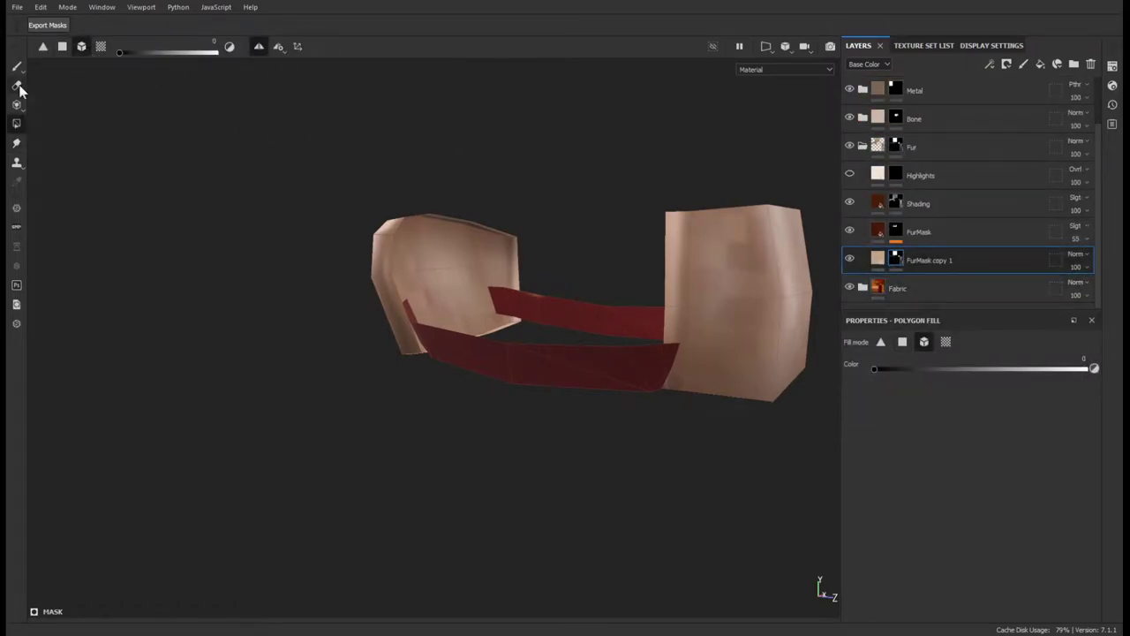
{"action": "left_click", "coordinate": [16, 66]}
{"action": "scroll", "coordinate": [864, 194], "scroll_direction": "down", "scroll_amount": 3}
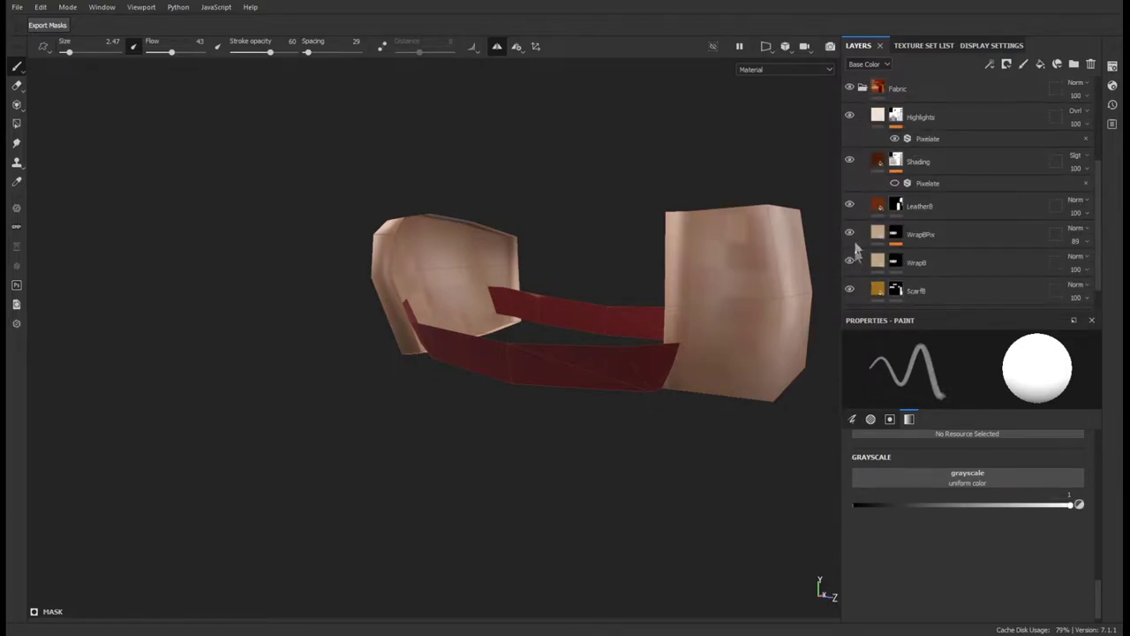
- On the Fabric folder's Shading layer, paint dark grey shading along the red strap
{"action": "left_click", "coordinate": [875, 161]}
{"action": "left_click", "coordinate": [914, 504]}
{"action": "left_click_drag", "start_coordinate": [521, 336], "coordinate": [618, 389]}
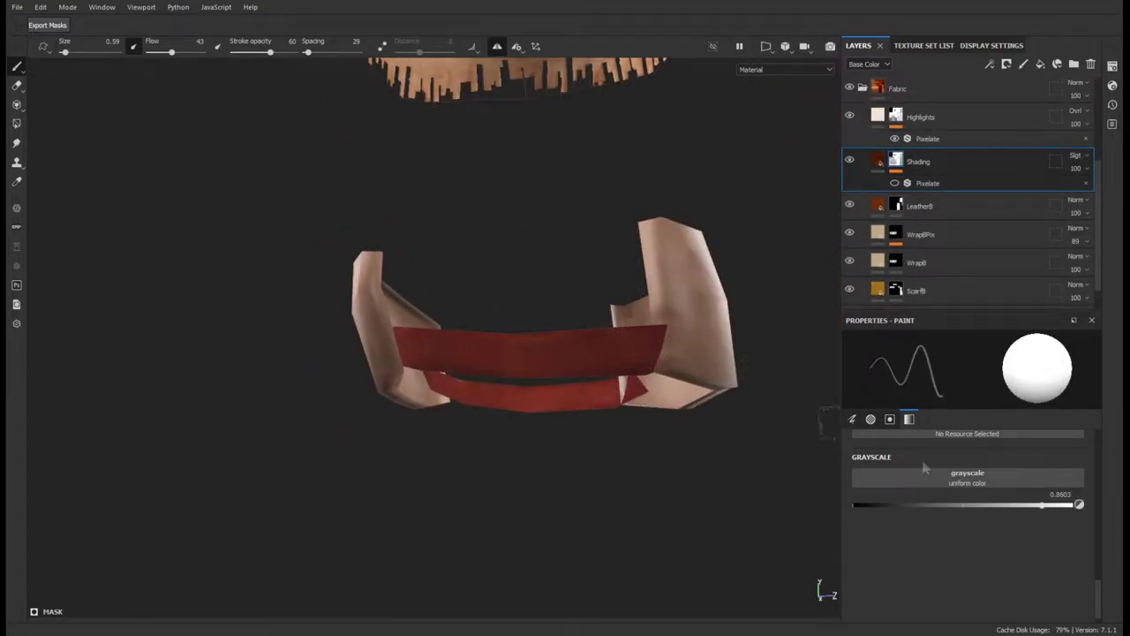
{"action": "scroll", "coordinate": [446, 340], "scroll_direction": "down", "scroll_amount": 3}
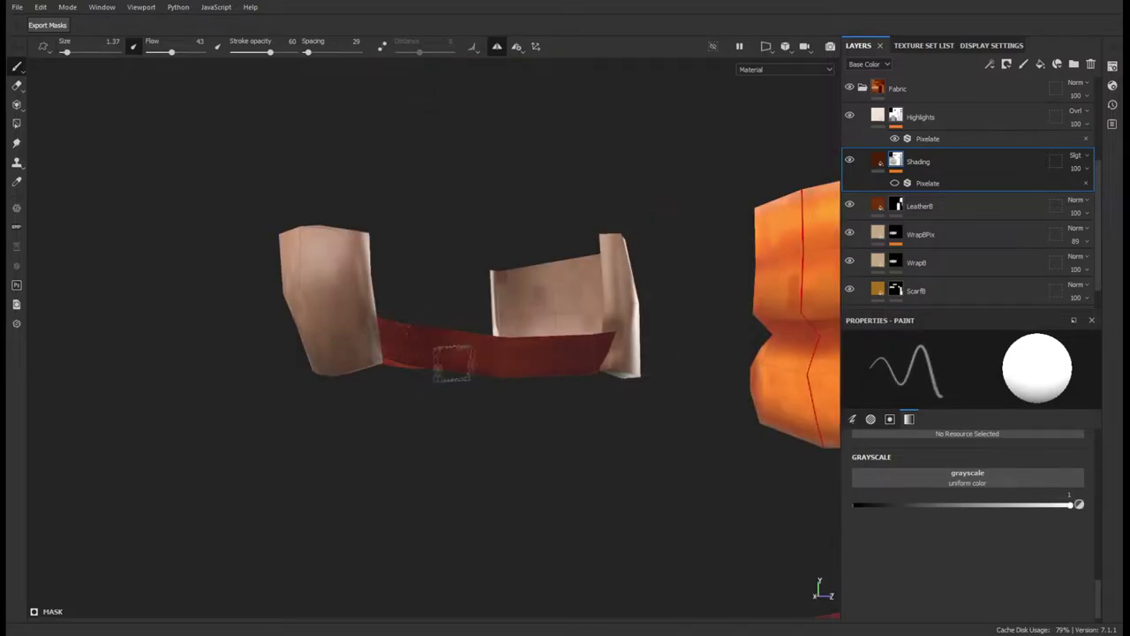
{"action": "scroll", "coordinate": [442, 353], "scroll_direction": "down", "scroll_amount": 2}
{"action": "scroll", "coordinate": [443, 368], "scroll_direction": "down", "scroll_amount": 2}
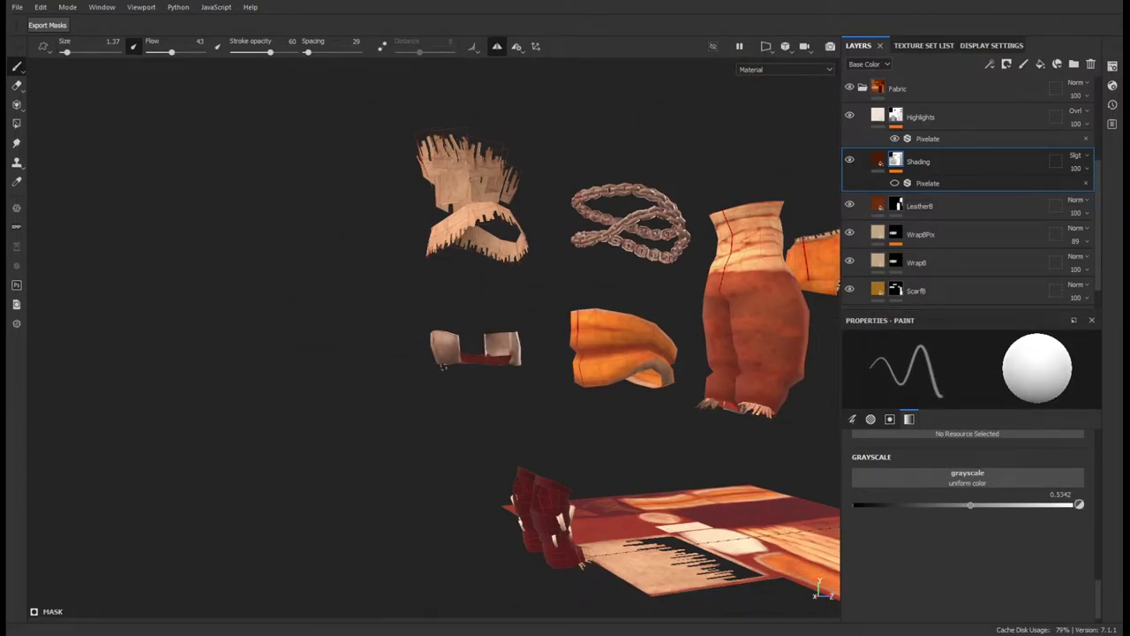
{"action": "scroll", "coordinate": [444, 367], "scroll_direction": "up", "scroll_amount": 3}
- Select the Fabric folder and brighten the fringed fabric piece's lower-left border
{"action": "left_click", "coordinate": [918, 161]}
{"action": "key", "text": "3"}
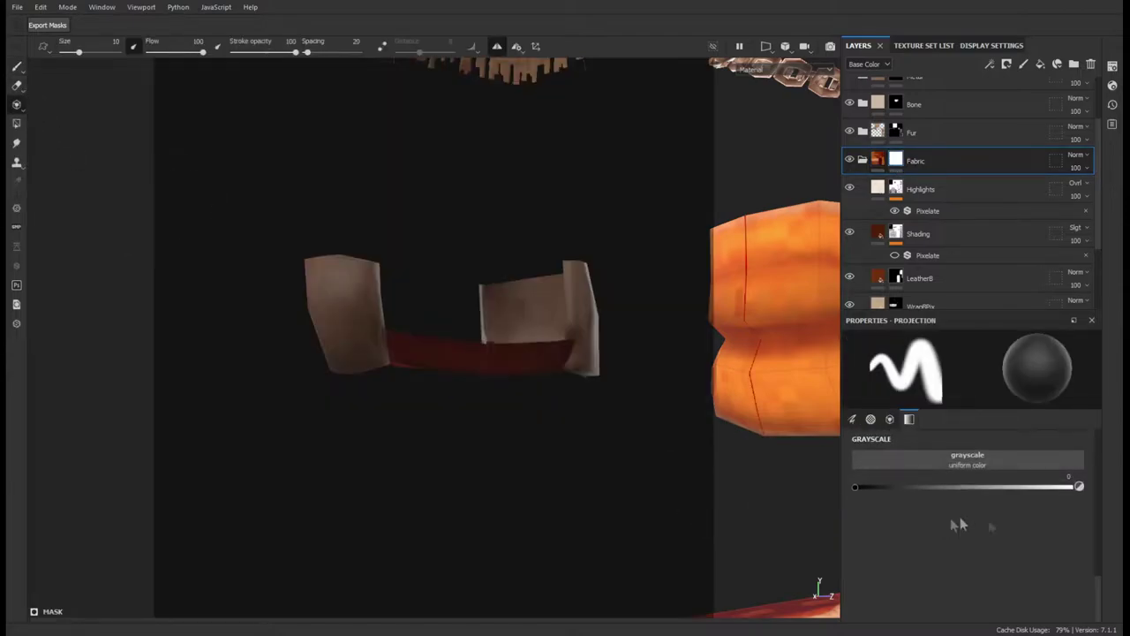
{"action": "left_click", "coordinate": [18, 126]}
{"action": "left_click_drag", "start_coordinate": [588, 313], "coordinate": [407, 444], "text": "alt"}
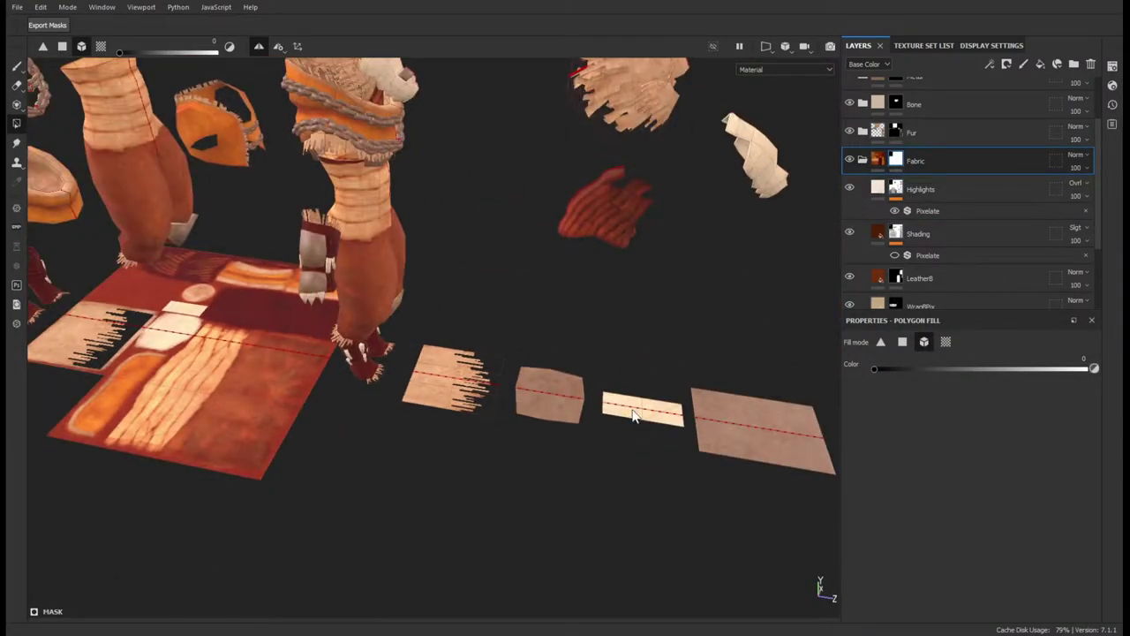
{"action": "left_click_drag", "start_coordinate": [632, 415], "coordinate": [412, 334], "text": "alt"}
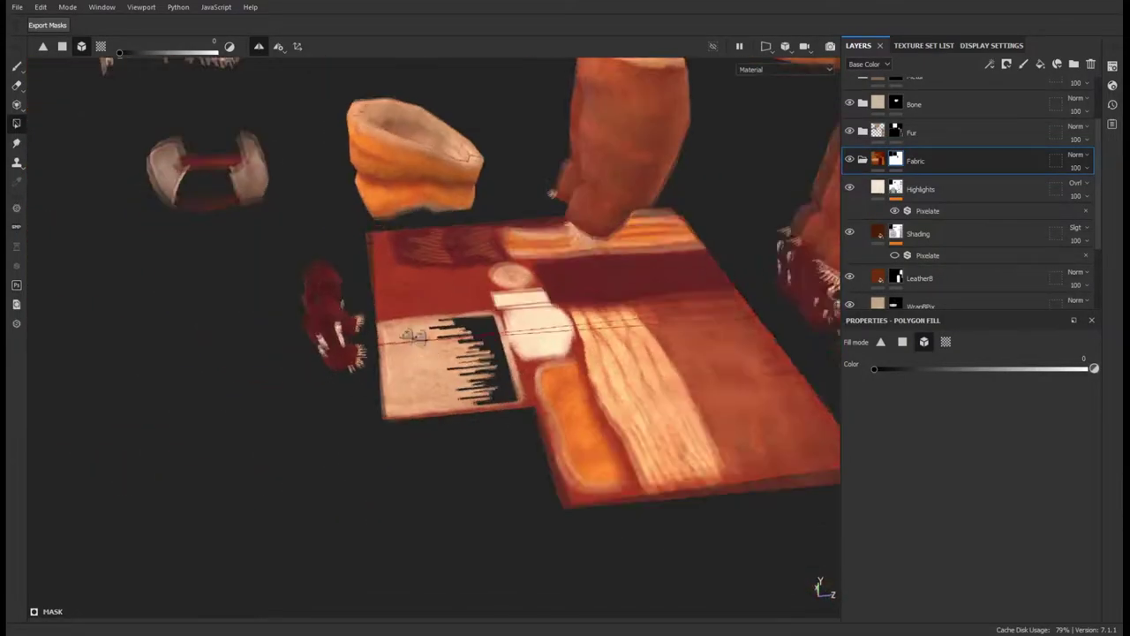
{"action": "key", "text": "1"}
{"action": "left_click_drag", "start_coordinate": [412, 334], "coordinate": [404, 392], "text": "alt"}
{"action": "key", "text": "ctrl+z"}
{"action": "left_click_drag", "start_coordinate": [318, 314], "coordinate": [378, 431]}
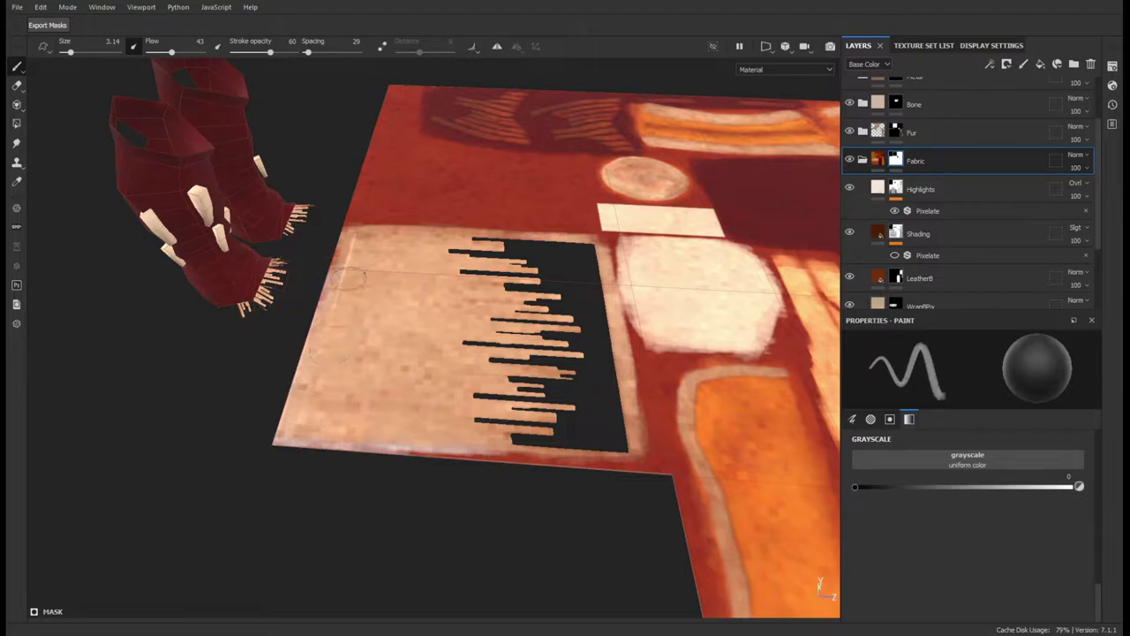
{"action": "mouse_move", "coordinate": [492, 353]}
{"action": "left_mouse_down", "text": "alt"}
{"action": "mouse_move", "coordinate": [253, 336]}
{"action": "mouse_move", "coordinate": [579, 238]}
{"action": "left_mouse_up", "text": "alt"}
- Select Highlights with the smudge brush, compare layer visibility on and off, and save the project
{"action": "left_click", "coordinate": [855, 200]}
{"action": "key", "text": "5"}
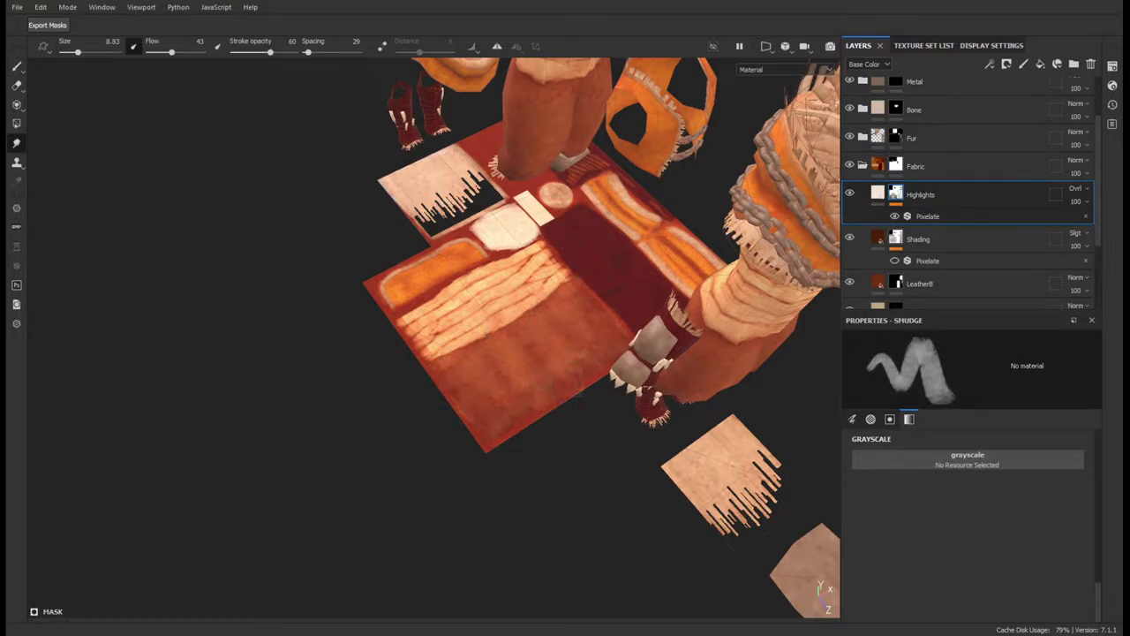
{"action": "left_click", "coordinate": [850, 194]}
{"action": "left_click", "coordinate": [849, 237]}
{"action": "left_click", "coordinate": [850, 237]}
{"action": "left_click", "coordinate": [850, 194]}
{"action": "key", "text": "f"}
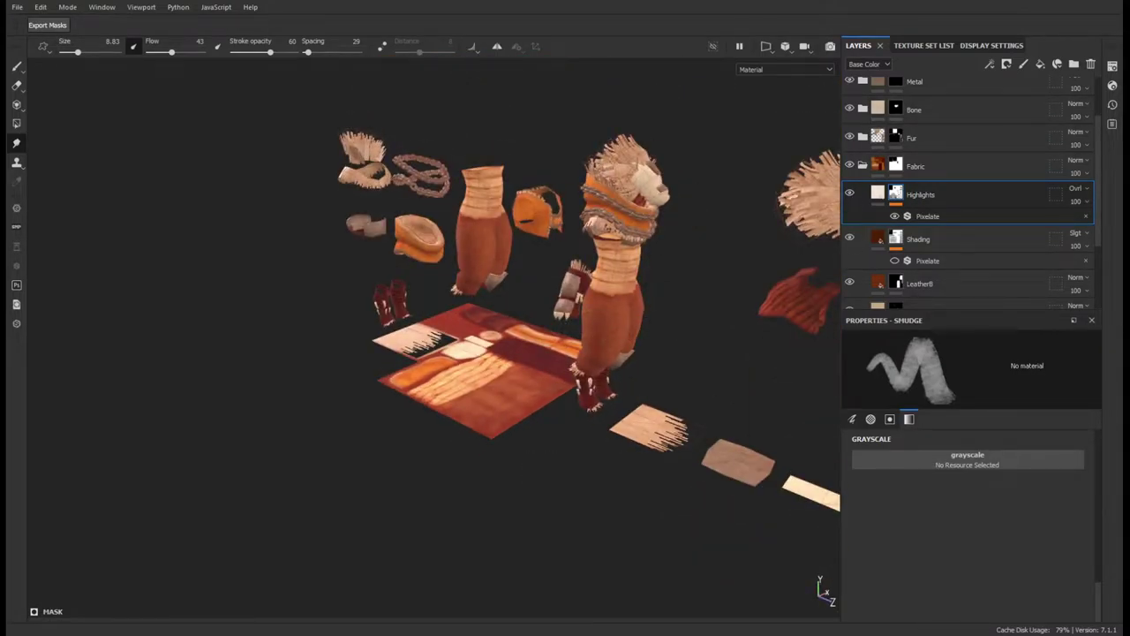
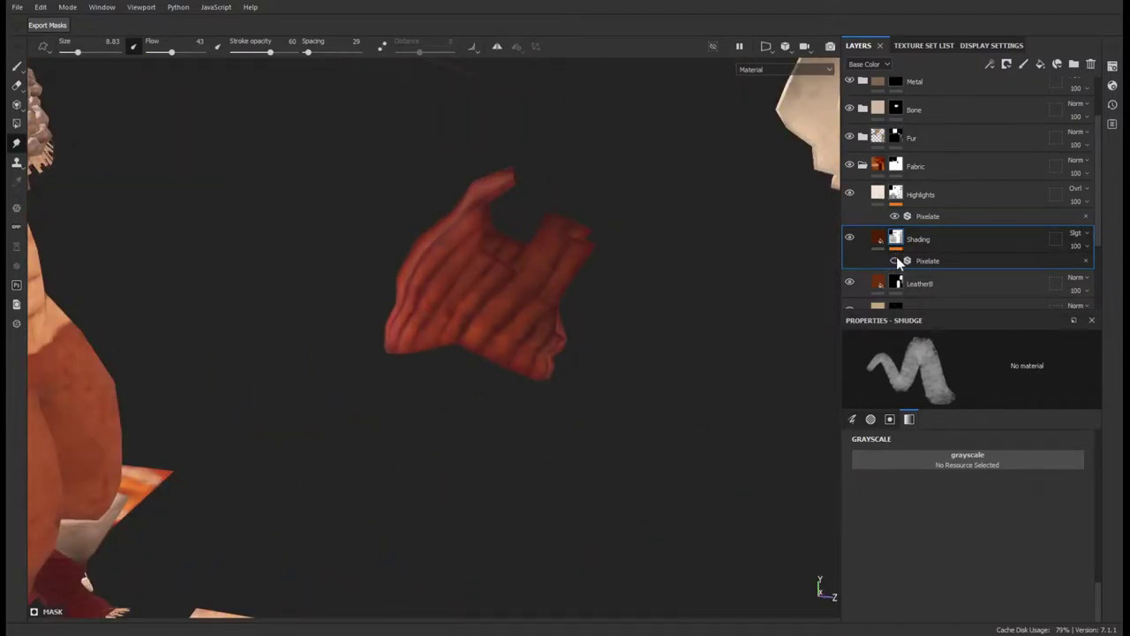
- Duplicate the Shading layer as ShadingPX and bring the leg and fabric plane into close view
{"action": "key", "text": "ctrl+d"}
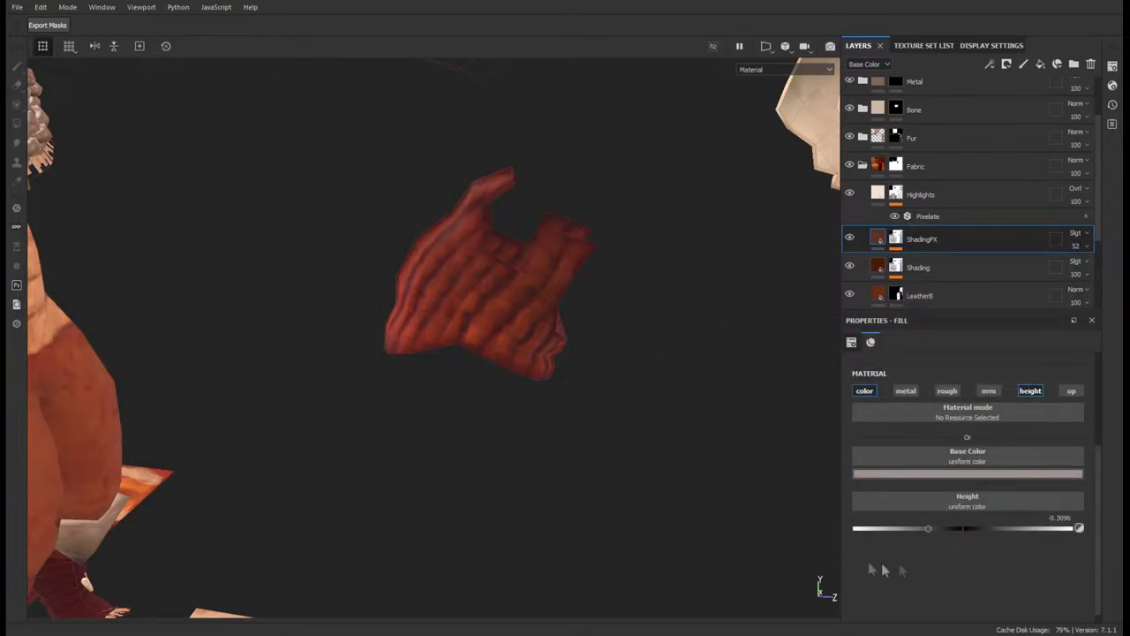
{"action": "left_click", "coordinate": [892, 266]}
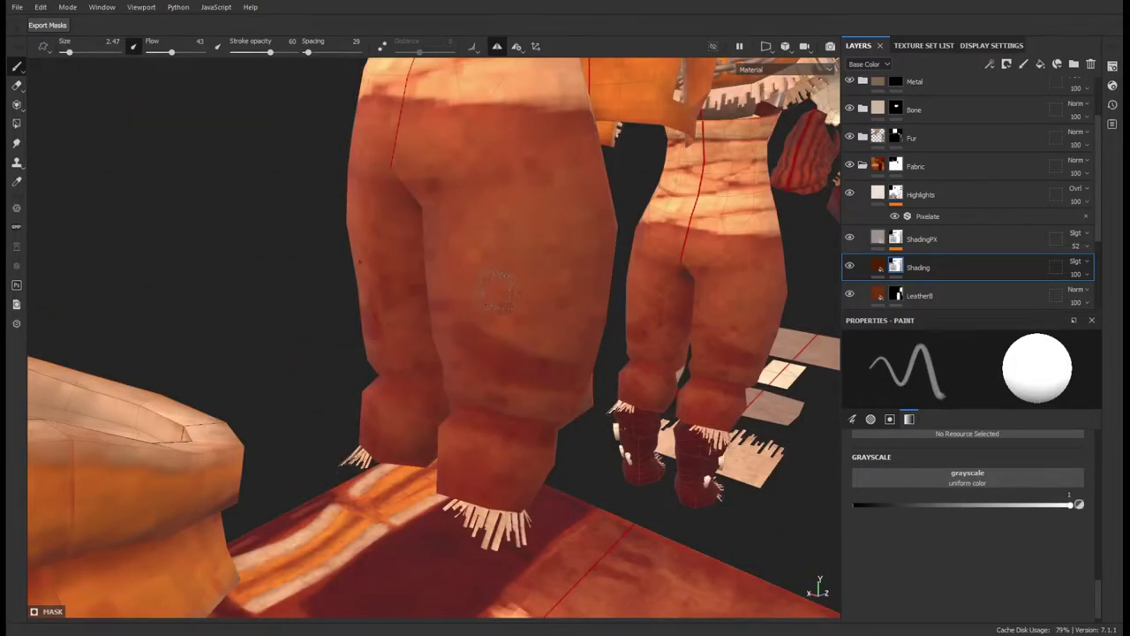
{"action": "left_click_drag", "start_coordinate": [499, 287], "coordinate": [433, 326], "text": "alt"}
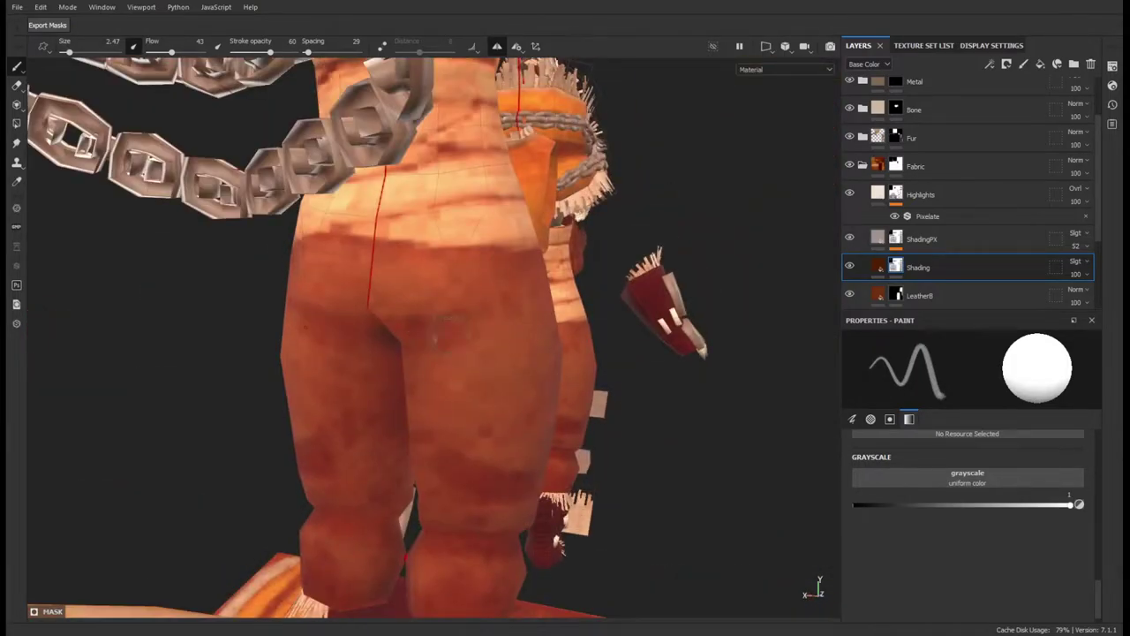
{"action": "mouse_move", "coordinate": [325, 326]}
{"action": "left_mouse_down", "text": "alt"}
{"action": "mouse_move", "coordinate": [411, 616]}
{"action": "mouse_move", "coordinate": [495, 441]}
{"action": "mouse_move", "coordinate": [574, 354]}
{"action": "left_mouse_up", "text": "alt"}
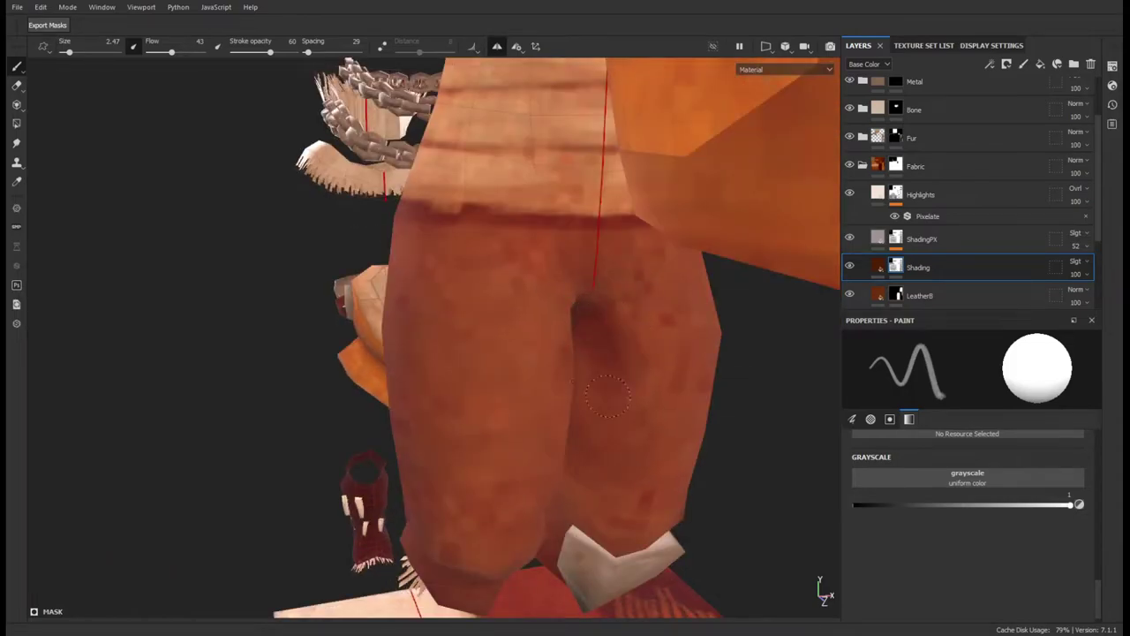
{"action": "scroll", "coordinate": [574, 362], "scroll_direction": "up", "scroll_amount": 2}
{"action": "left_click_drag", "start_coordinate": [581, 346], "coordinate": [560, 457], "text": "alt"}
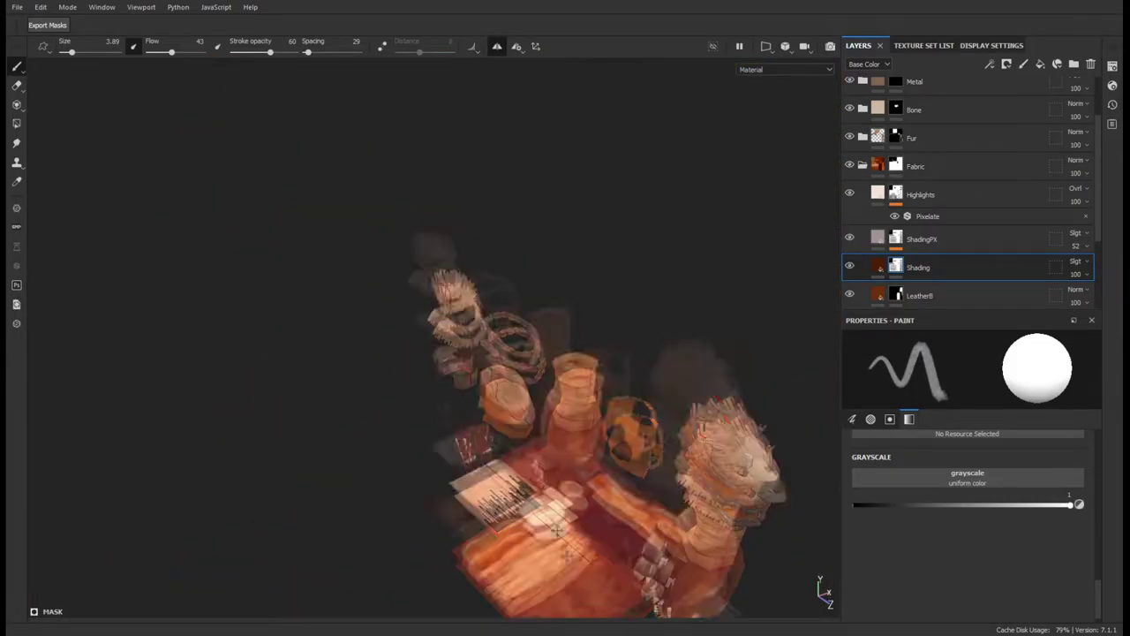
{"action": "scroll", "coordinate": [439, 363], "scroll_direction": "up", "scroll_amount": 5}
- Smudge the painted shading on the fabric texture plane
{"action": "left_click", "coordinate": [14, 143]}
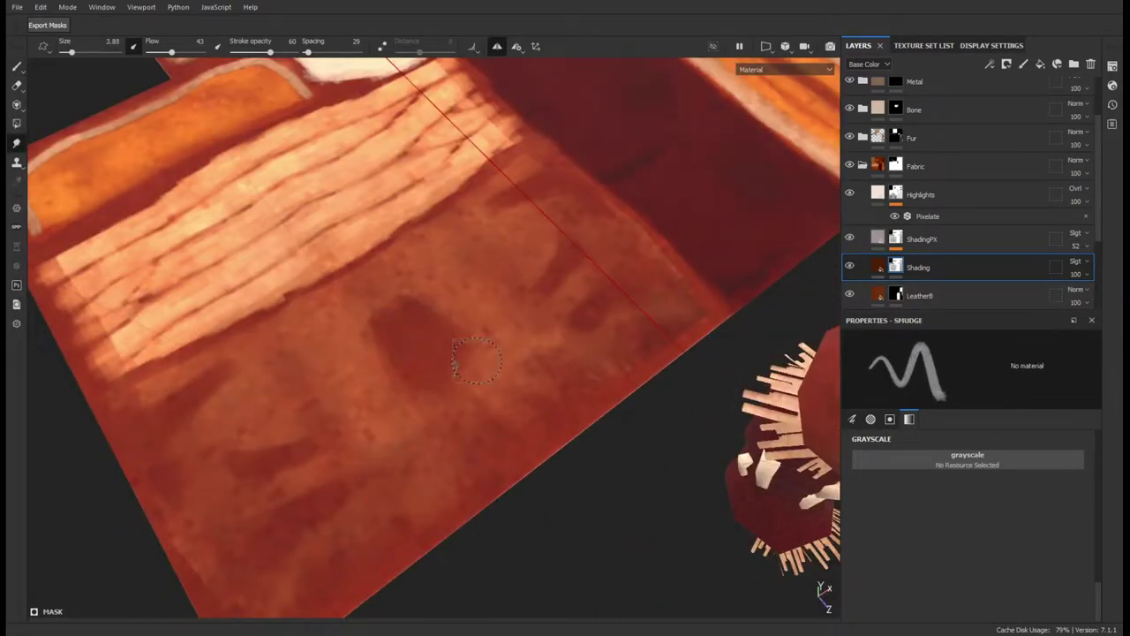
{"action": "scroll", "coordinate": [450, 347], "scroll_direction": "down", "scroll_amount": 5}
{"action": "left_click_drag", "start_coordinate": [449, 347], "coordinate": [494, 335], "text": "alt"}
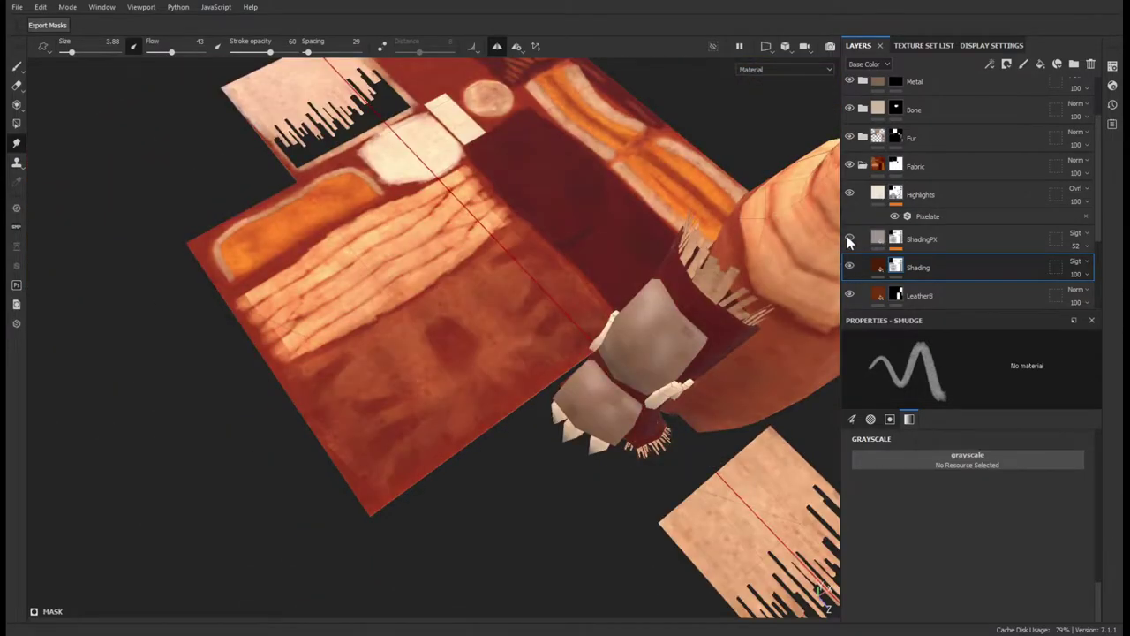
{"action": "scroll", "coordinate": [863, 233], "scroll_direction": "up", "scroll_amount": 2}
- Browse the Fabric and Fur layer groups and select the Highlights layer
{"action": "left_click", "coordinate": [864, 232]}
{"action": "left_click", "coordinate": [865, 204]}
{"action": "left_click", "coordinate": [852, 288]}
{"action": "scroll", "coordinate": [854, 289], "scroll_direction": "down", "scroll_amount": 2}
{"action": "left_click", "coordinate": [861, 147]}
{"action": "left_click", "coordinate": [863, 175]}
{"action": "scroll", "coordinate": [851, 165], "scroll_direction": "down", "scroll_amount": 2}
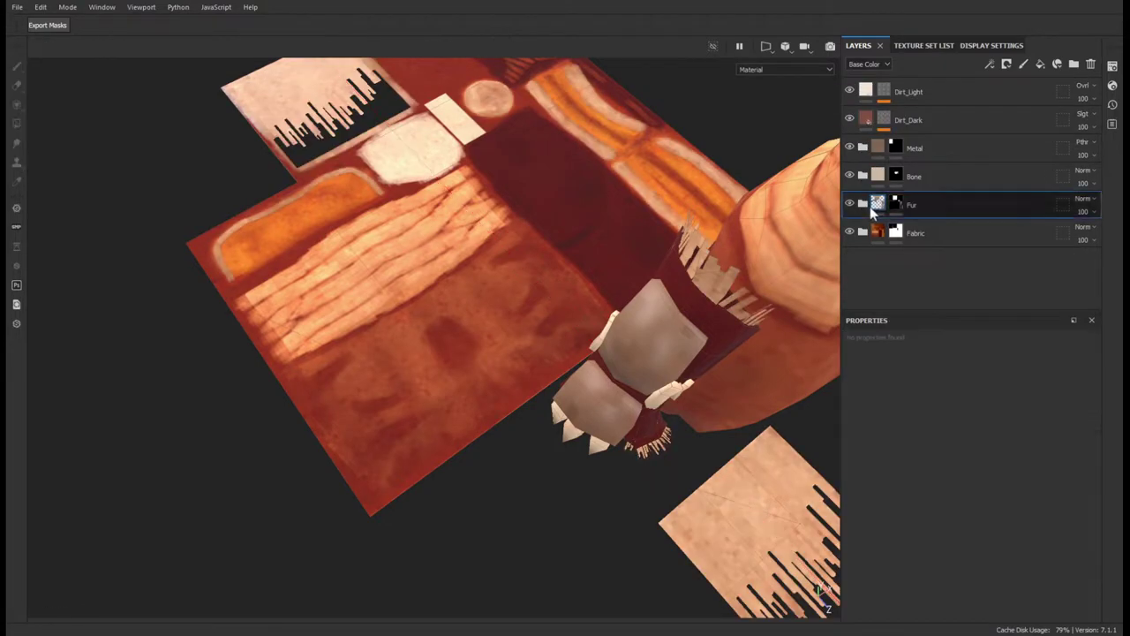
{"action": "left_click", "coordinate": [850, 124]}
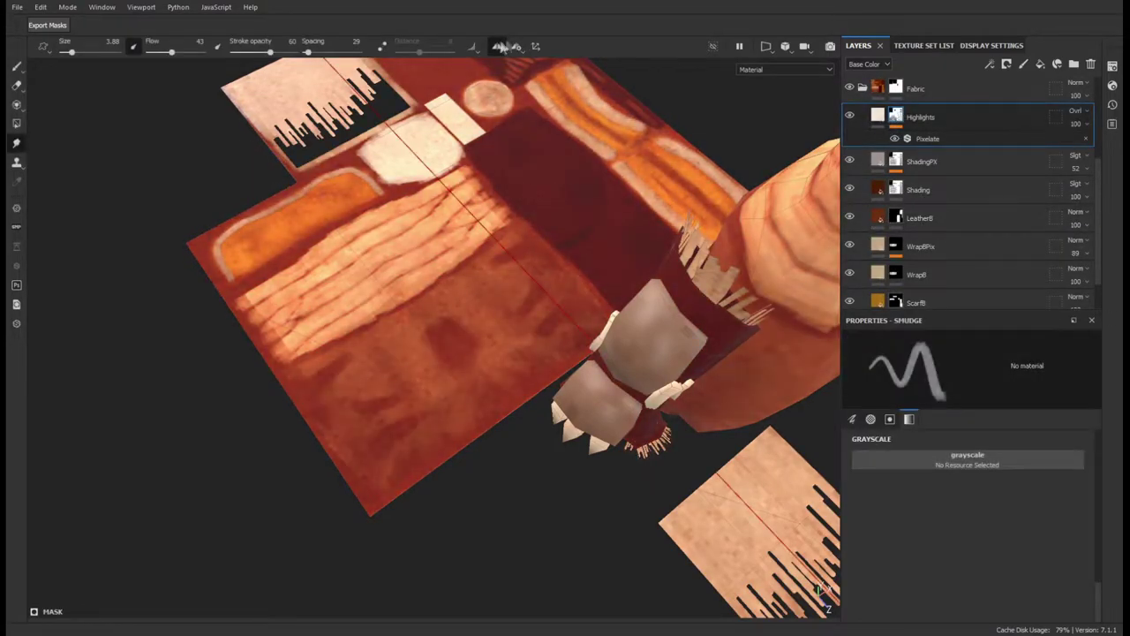
- Set ShadingPX height to -0.2274 and add a Pixelate filter to it
{"action": "scroll", "coordinate": [549, 209], "scroll_direction": "up", "scroll_amount": 5}
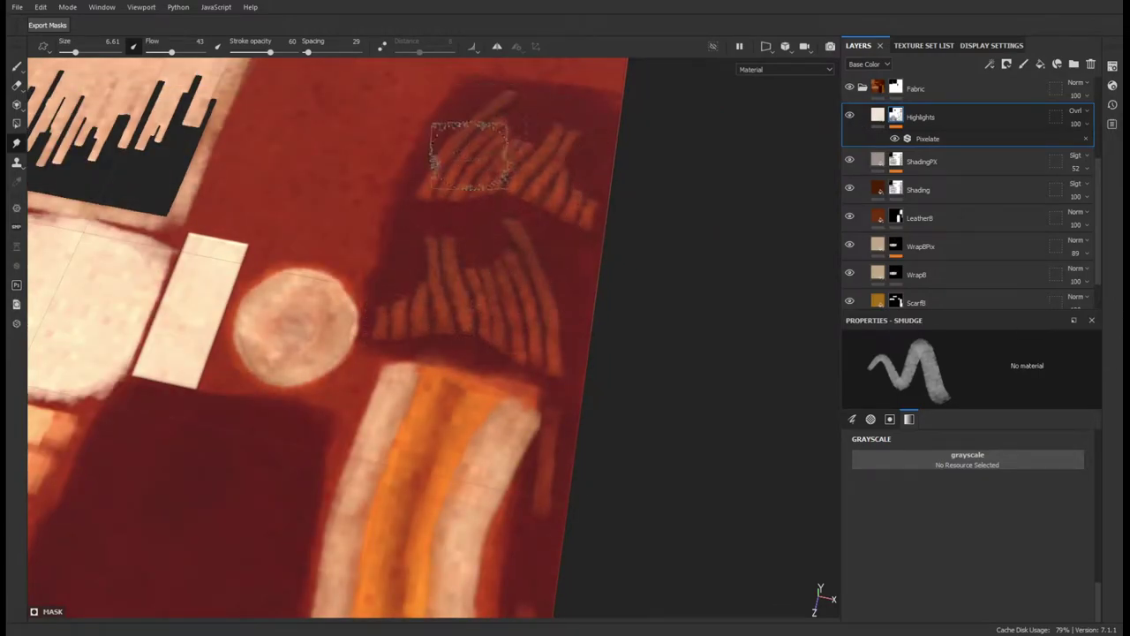
{"action": "left_click", "coordinate": [896, 189]}
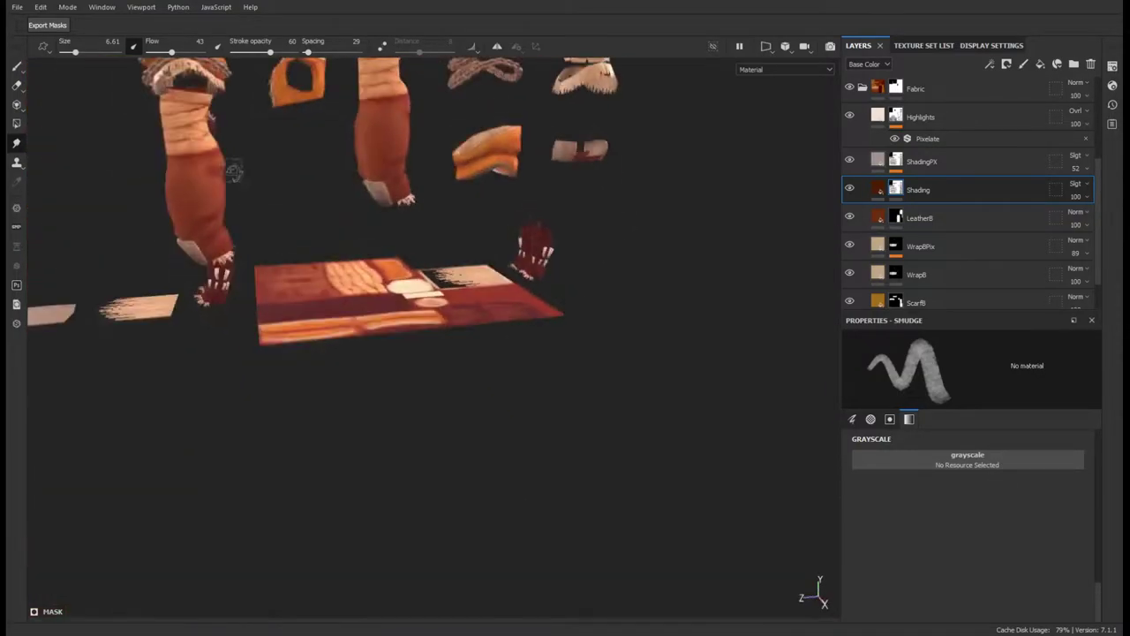
{"action": "left_click", "coordinate": [878, 161]}
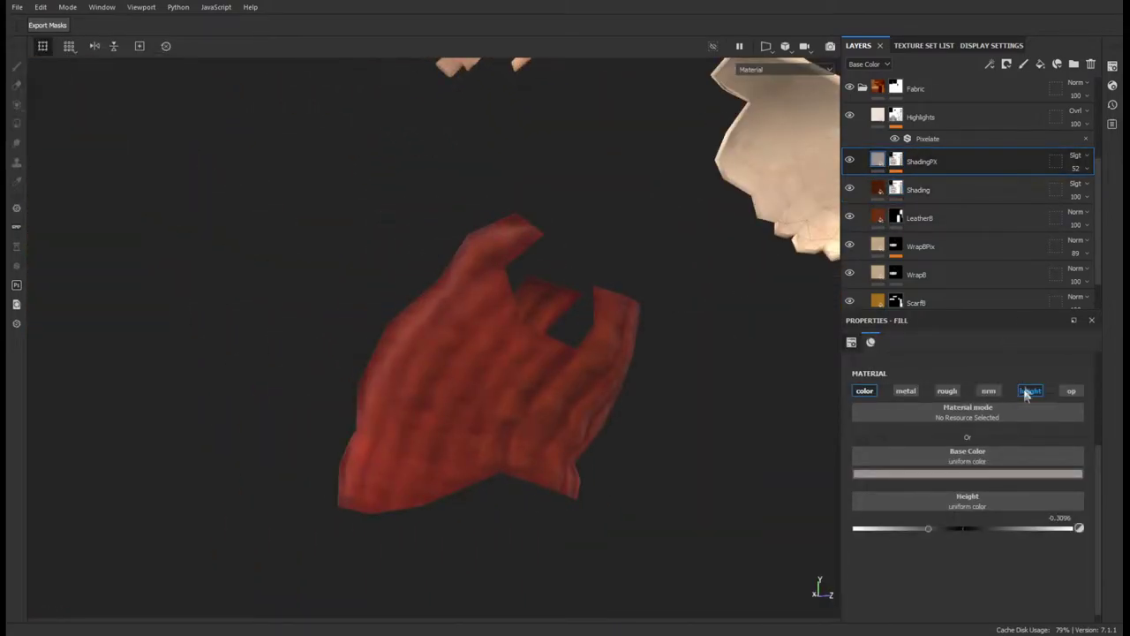
{"action": "left_click_drag", "start_coordinate": [943, 529], "coordinate": [937, 530]}
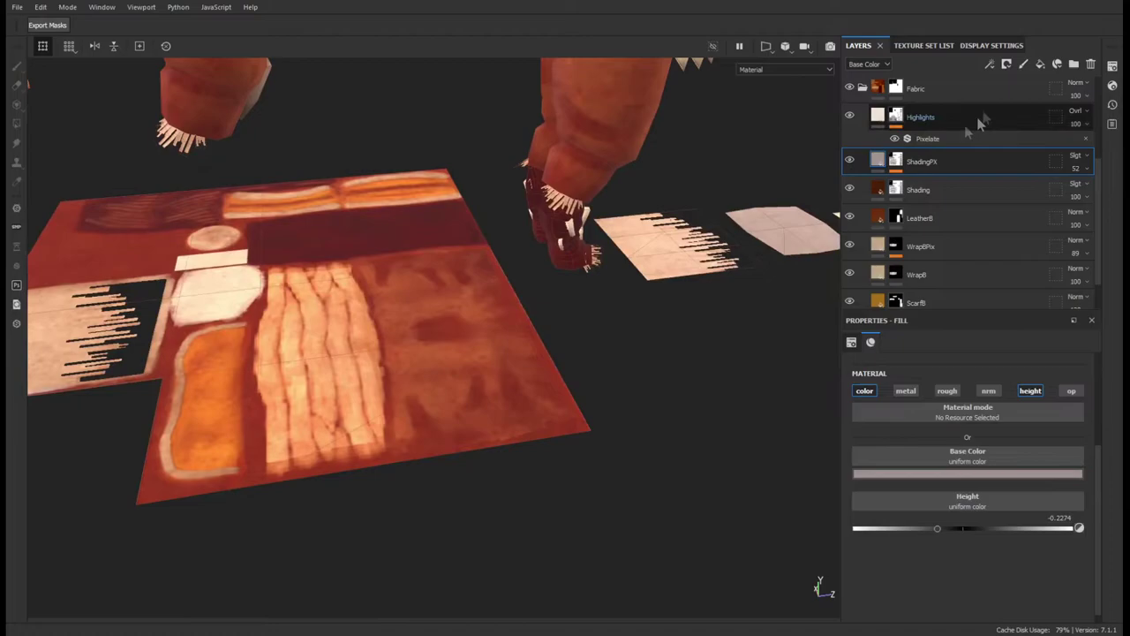
{"action": "left_click_drag", "start_coordinate": [927, 139], "coordinate": [923, 177], "text": "ctrl"}
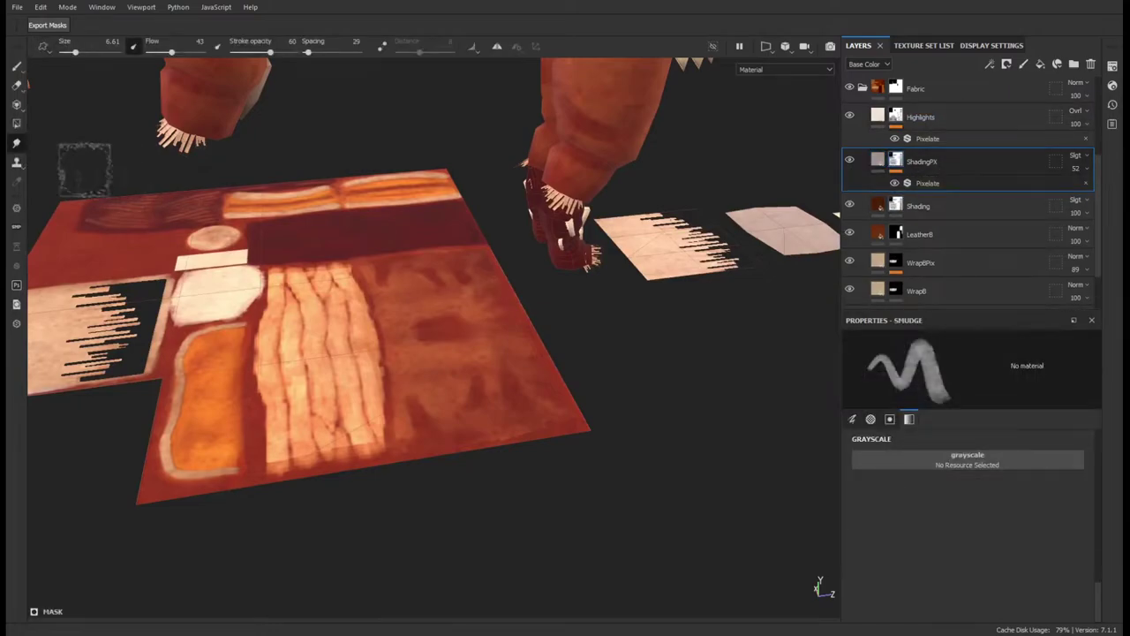
{"action": "left_click", "coordinate": [919, 206]}
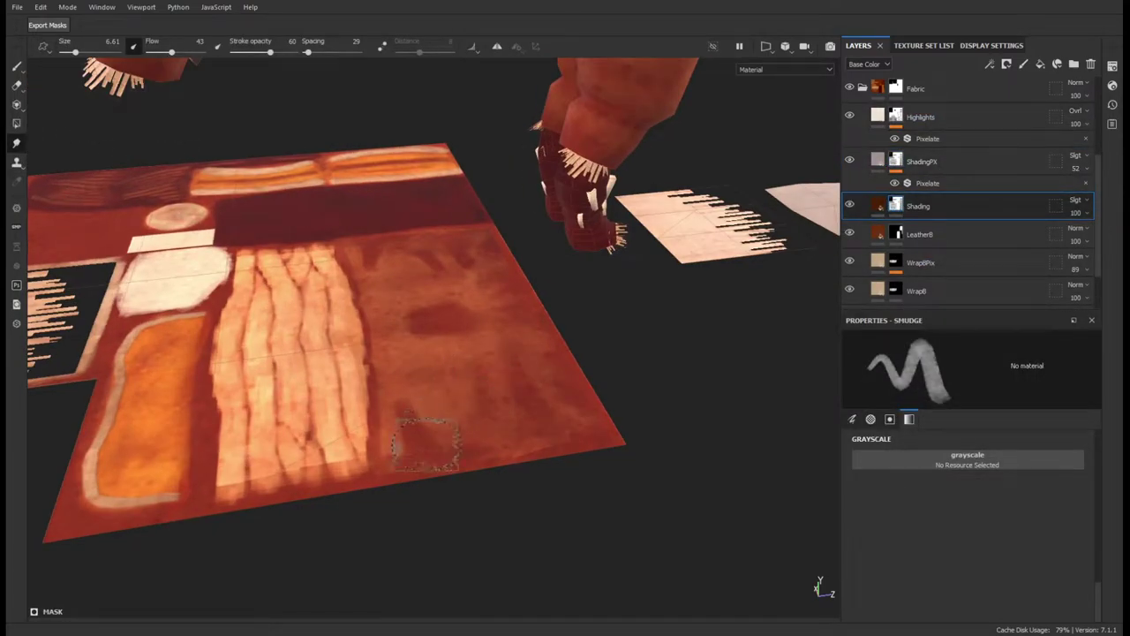
- Orbit around the model to view the torso from below and the side
{"action": "scroll", "coordinate": [402, 419], "scroll_direction": "down", "scroll_amount": 5}
{"action": "left_click_drag", "start_coordinate": [454, 197], "coordinate": [443, 325], "text": "alt"}
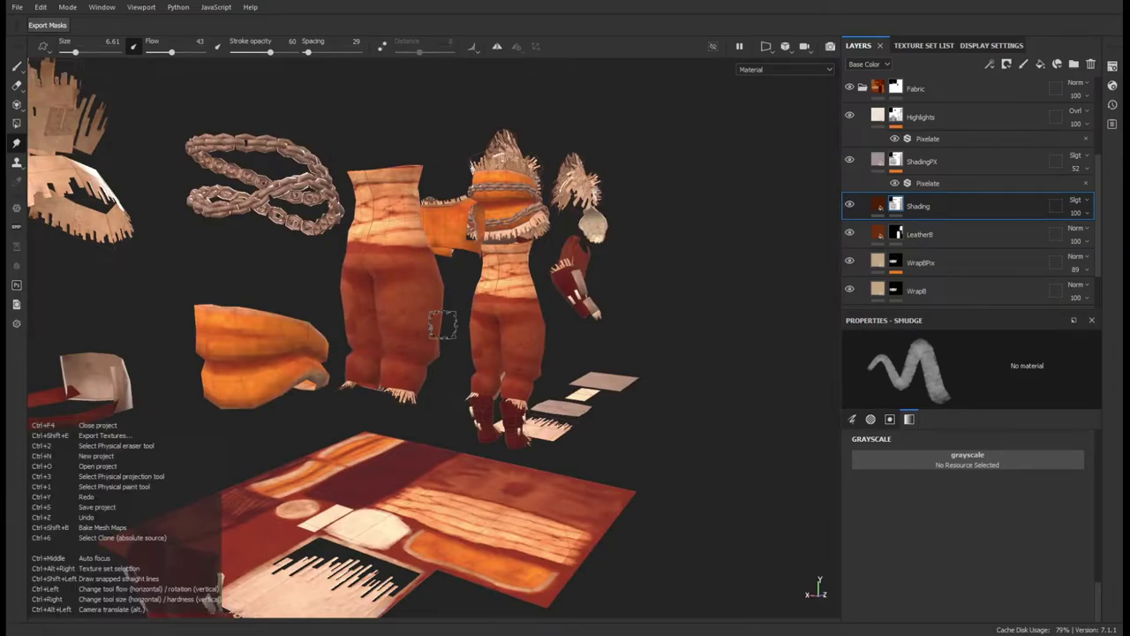
{"action": "scroll", "coordinate": [443, 325], "scroll_direction": "up", "scroll_amount": 5}
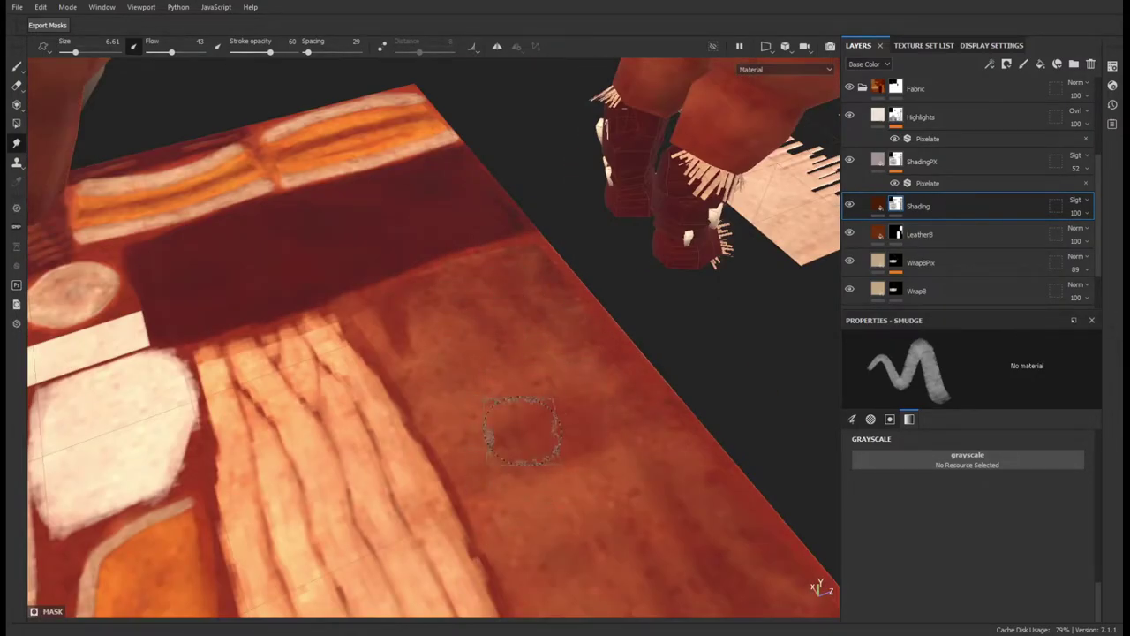
{"action": "scroll", "coordinate": [521, 430], "scroll_direction": "down", "scroll_amount": 5}
{"action": "left_click_drag", "start_coordinate": [490, 433], "coordinate": [618, 415], "text": "alt"}
{"action": "scroll", "coordinate": [619, 415], "scroll_direction": "up", "scroll_amount": 5}
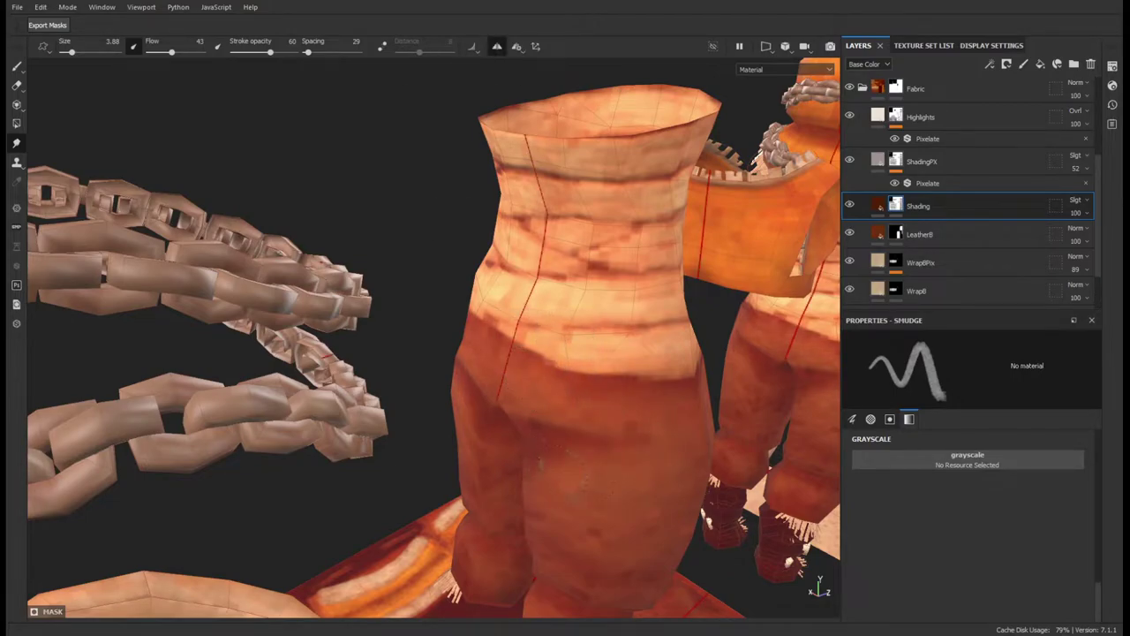
{"action": "left_click_drag", "start_coordinate": [482, 399], "coordinate": [496, 431], "text": "alt"}
{"action": "mouse_move", "coordinate": [556, 406]}
{"action": "left_mouse_down", "text": "alt"}
{"action": "mouse_move", "coordinate": [618, 380]}
{"action": "mouse_move", "coordinate": [570, 402]}
{"action": "mouse_move", "coordinate": [583, 446]}
{"action": "left_mouse_up", "text": "alt"}
- Brush and smudge more shading on the red leg piece, and duplicate the Shading layer
{"action": "key", "text": "1"}
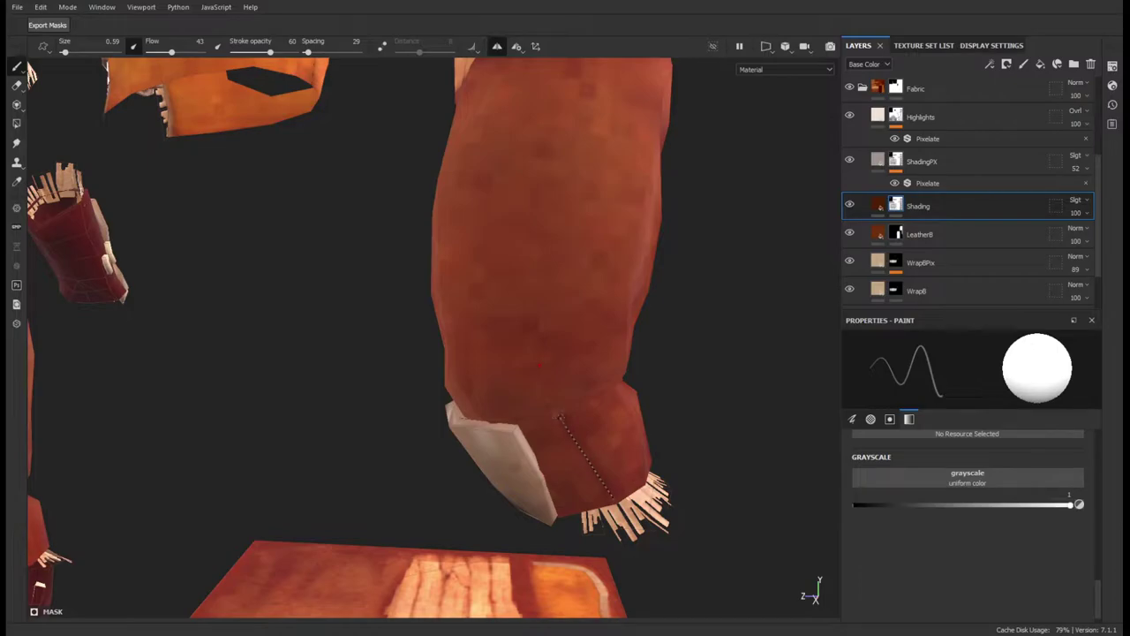
{"action": "left_click_drag", "start_coordinate": [528, 333], "coordinate": [525, 265], "text": "alt"}
{"action": "mouse_move", "coordinate": [485, 521]}
{"action": "left_mouse_down", "text": "alt"}
{"action": "mouse_move", "coordinate": [421, 374]}
{"action": "mouse_move", "coordinate": [477, 354]}
{"action": "mouse_move", "coordinate": [537, 361]}
{"action": "mouse_move", "coordinate": [150, 210]}
{"action": "left_mouse_up", "text": "alt"}
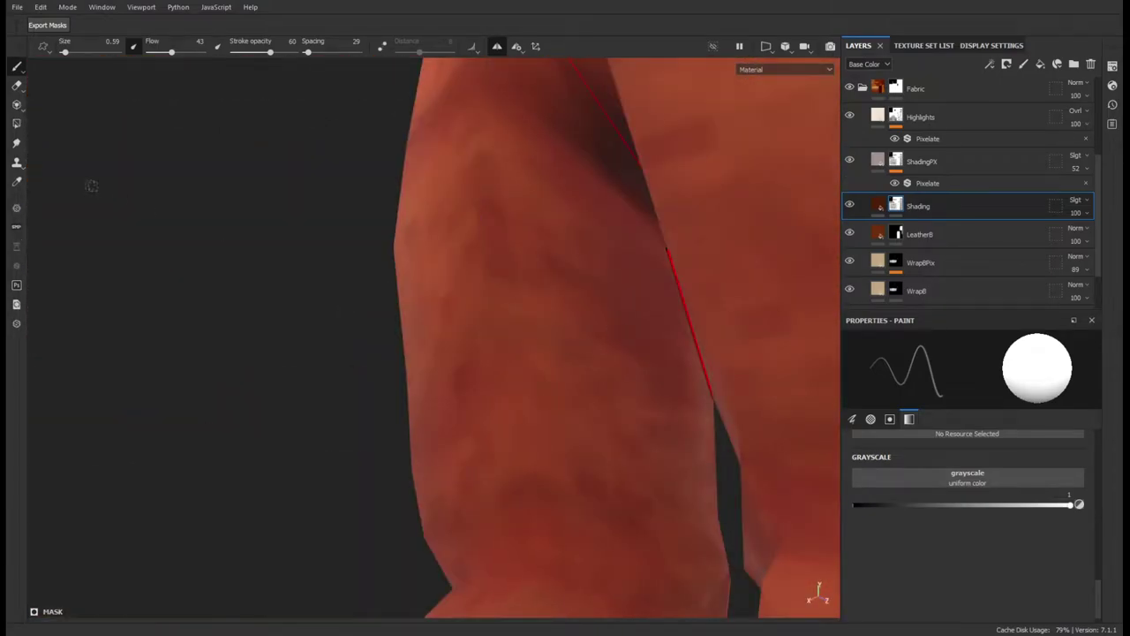
{"action": "key", "text": "5"}
{"action": "mouse_move", "coordinate": [657, 303]}
{"action": "left_mouse_down", "text": "alt"}
{"action": "mouse_move", "coordinate": [543, 303]}
{"action": "mouse_move", "coordinate": [527, 161]}
{"action": "mouse_move", "coordinate": [586, 550]}
{"action": "mouse_move", "coordinate": [298, 383]}
{"action": "mouse_move", "coordinate": [461, 331]}
{"action": "mouse_move", "coordinate": [291, 376]}
{"action": "left_mouse_up", "text": "alt"}
{"action": "key", "text": "ctrl+d"}
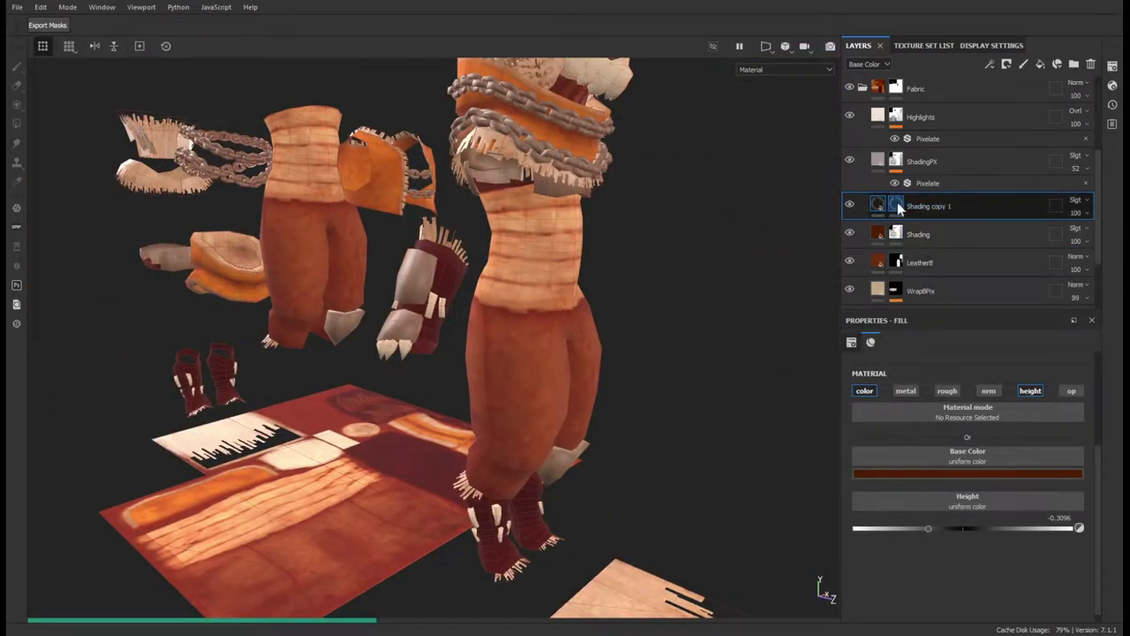
- Rename the copied layer to 'Detail' and remove the Pixelate filter from ShadingPX
{"action": "left_click", "coordinate": [899, 206]}
{"action": "double_click", "coordinate": [927, 206]}
{"action": "type", "text": "Detail"}
{"action": "key", "text": "Return"}
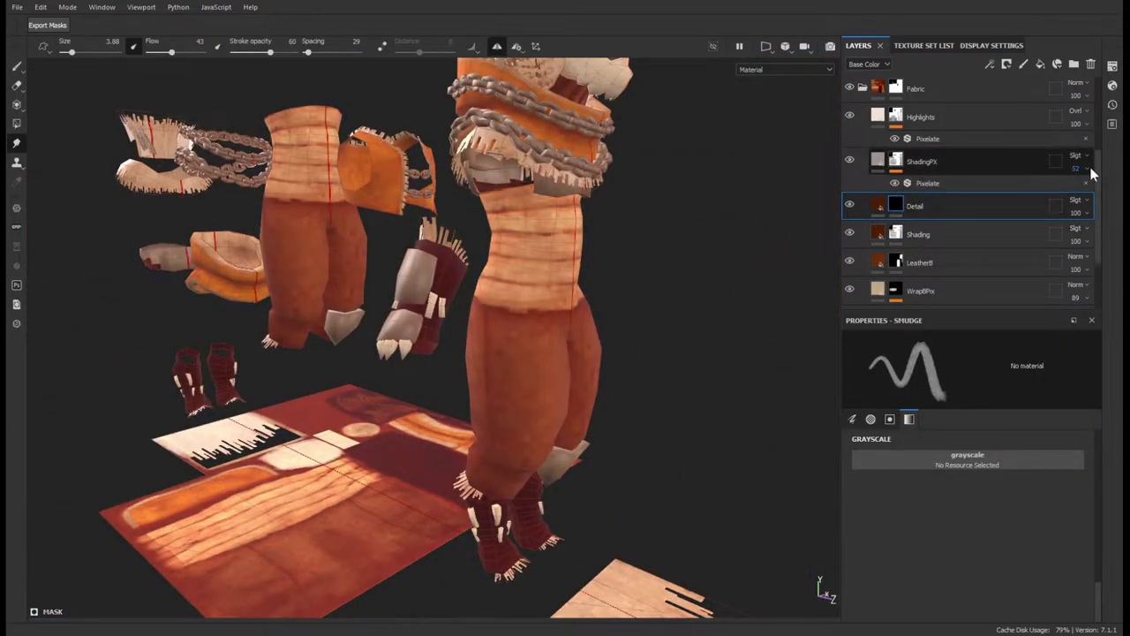
{"action": "left_click", "coordinate": [1086, 183]}
- Lower the ShadingPX height effect to about -0.1338
{"action": "mouse_move", "coordinate": [530, 371]}
{"action": "left_mouse_down", "text": "alt"}
{"action": "mouse_move", "coordinate": [328, 366]}
{"action": "mouse_move", "coordinate": [525, 374]}
{"action": "mouse_move", "coordinate": [358, 240]}
{"action": "left_mouse_up", "text": "alt"}
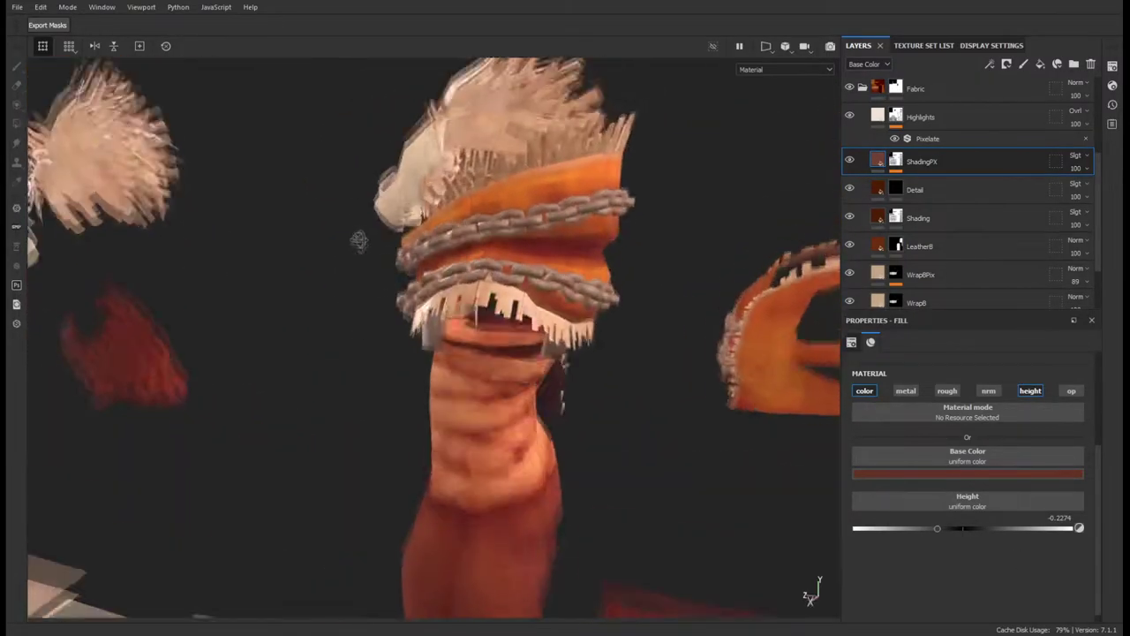
{"action": "scroll", "coordinate": [359, 240], "scroll_direction": "down", "scroll_amount": 5}
{"action": "left_click", "coordinate": [950, 529]}
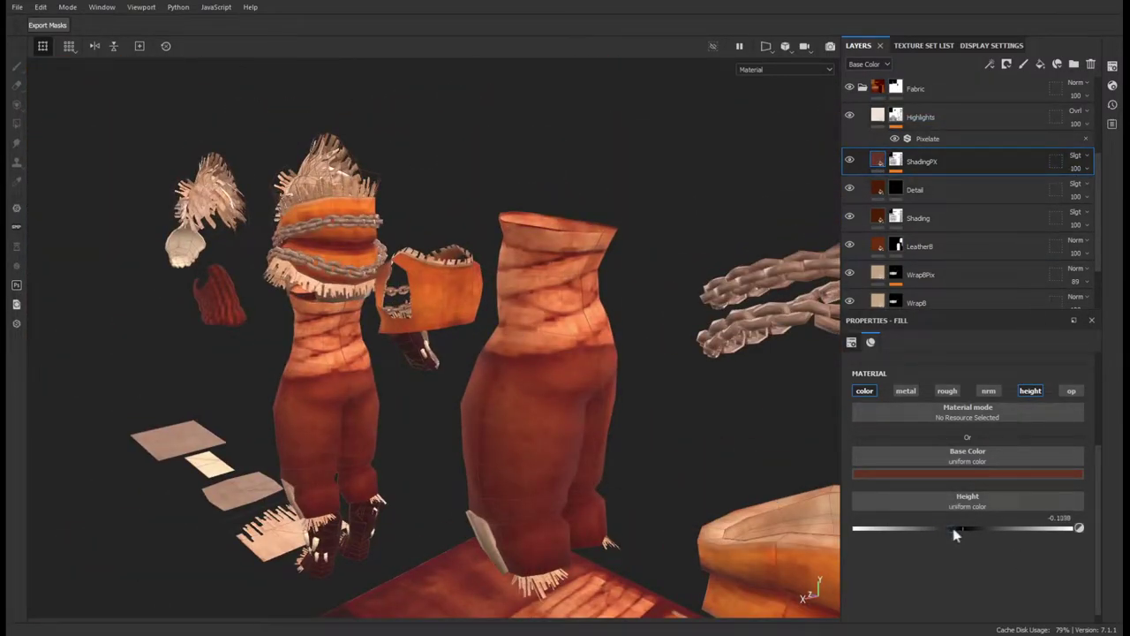
{"action": "left_click_drag", "start_coordinate": [953, 530], "coordinate": [960, 530]}
{"action": "mouse_move", "coordinate": [476, 425]}
{"action": "left_mouse_down", "text": "alt"}
{"action": "mouse_move", "coordinate": [592, 370]}
{"action": "mouse_move", "coordinate": [494, 353]}
{"action": "left_mouse_up", "text": "alt"}
{"action": "scroll", "coordinate": [972, 195], "scroll_direction": "up", "scroll_amount": 3}
{"action": "scroll", "coordinate": [972, 177], "scroll_direction": "up", "scroll_amount": 2}
- Duplicate the Fur group's Shading layer as ShadingPX with a Pixelate filter at resolution 128
{"action": "left_click", "coordinate": [896, 152]}
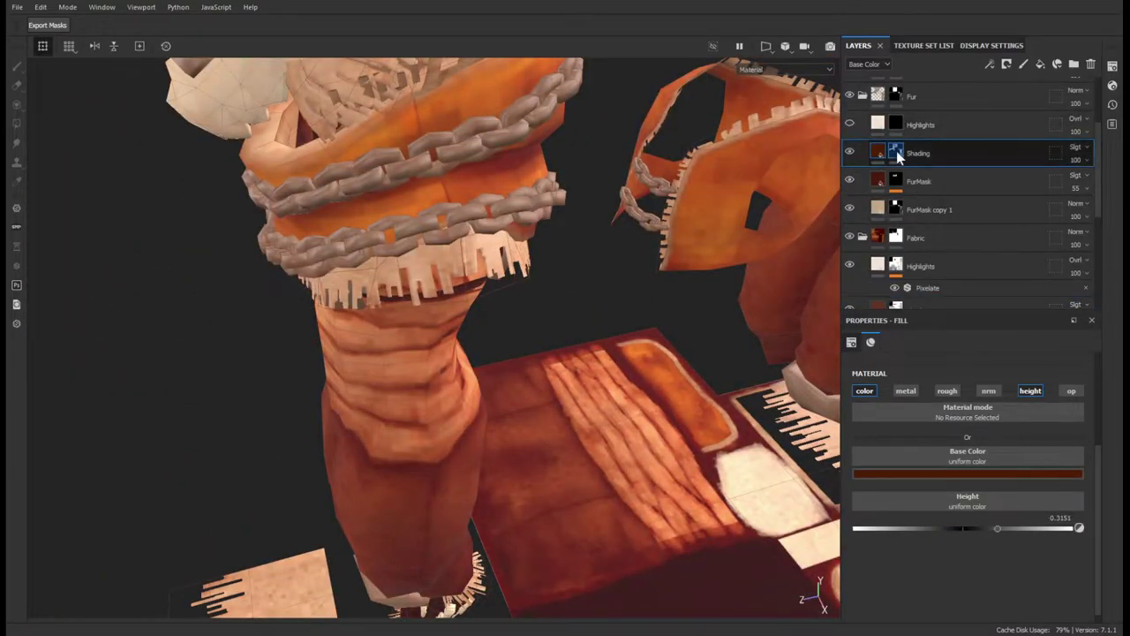
{"action": "key", "text": "ctrl+d"}
{"action": "double_click", "coordinate": [931, 153]}
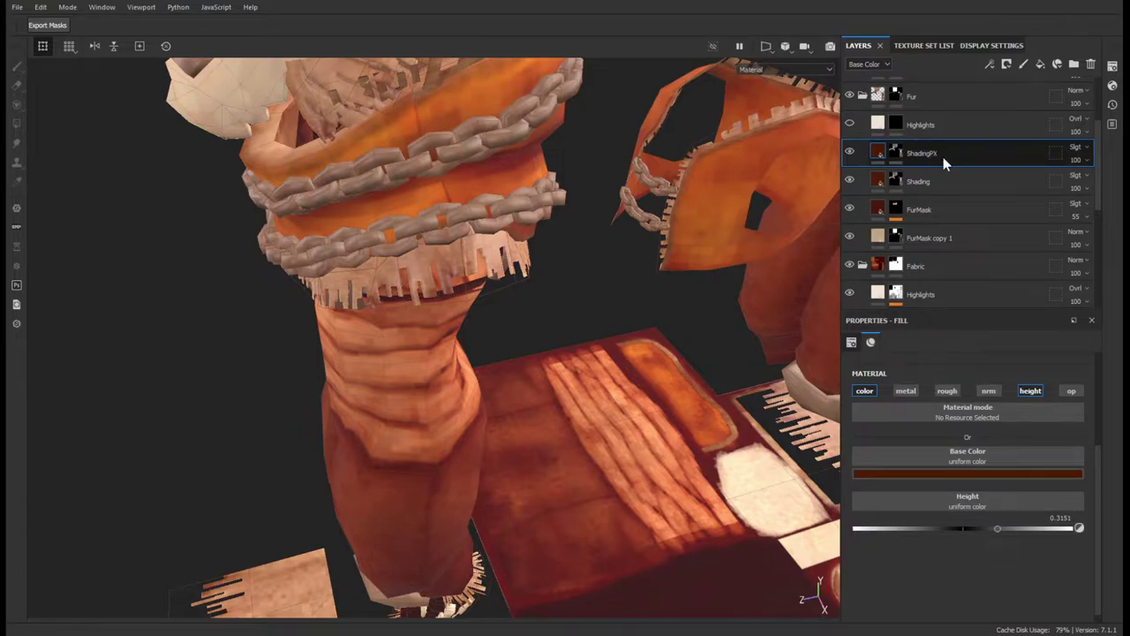
{"action": "right_click", "coordinate": [944, 163]}
{"action": "left_click", "coordinate": [1002, 439]}
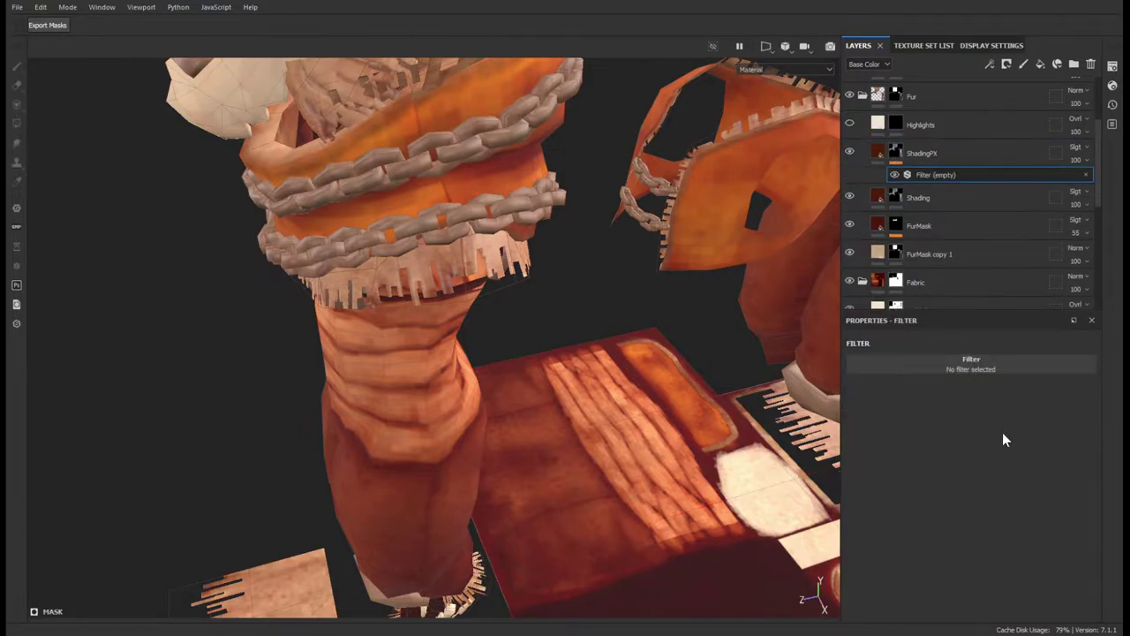
{"action": "left_click", "coordinate": [1014, 374]}
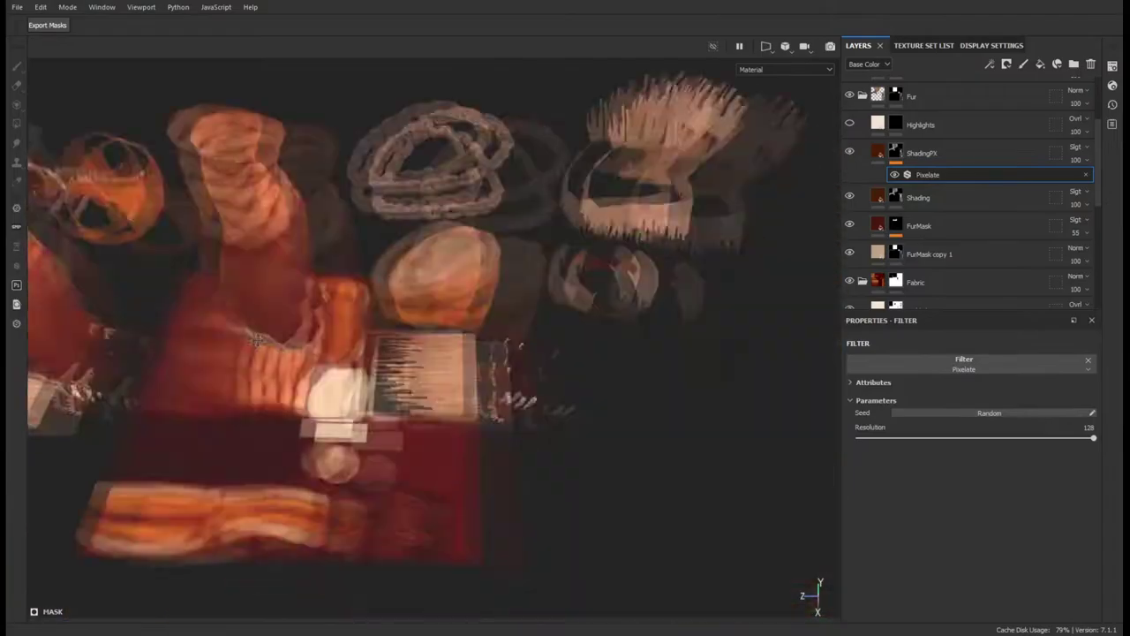
- Smudge the dark patch inside the bun's hollow lighter
{"action": "left_click_drag", "start_coordinate": [256, 340], "coordinate": [329, 377], "text": "alt"}
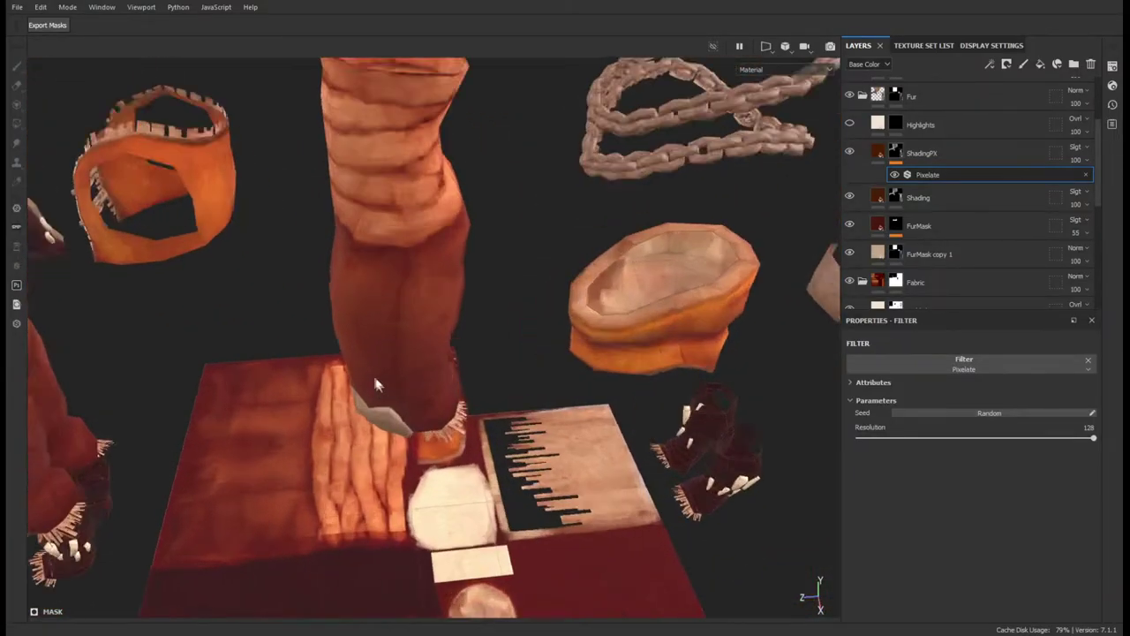
{"action": "left_click_drag", "start_coordinate": [330, 377], "coordinate": [511, 362], "text": "alt"}
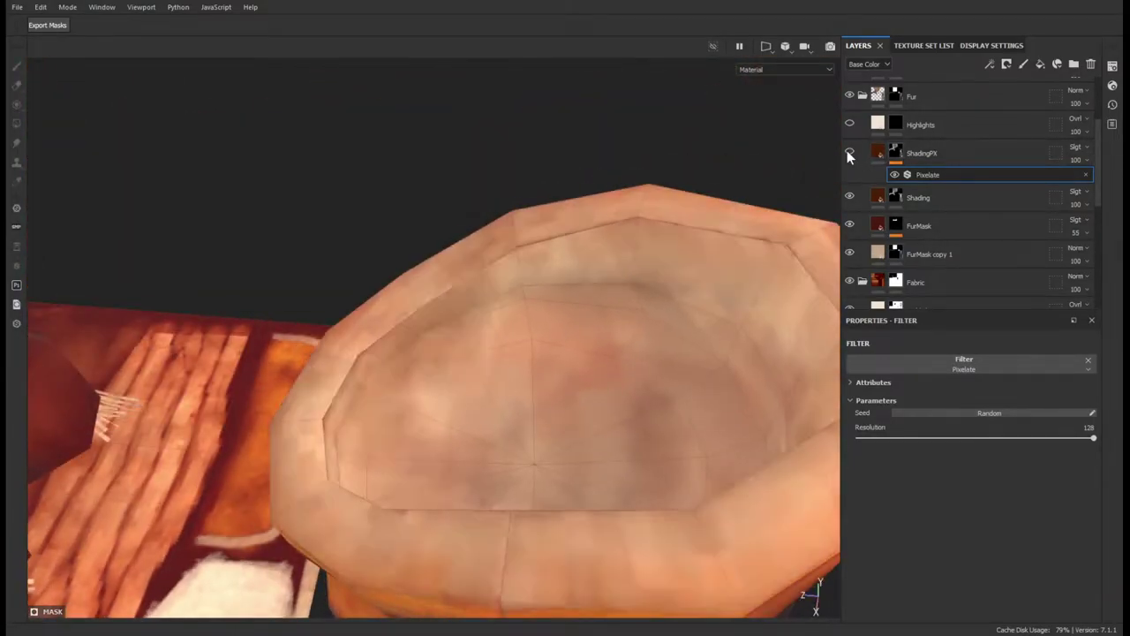
{"action": "key", "text": "5"}
{"action": "left_click_drag", "start_coordinate": [424, 331], "coordinate": [455, 320]}
{"action": "mouse_move", "coordinate": [466, 240]}
{"action": "left_mouse_down", "text": "alt"}
{"action": "mouse_move", "coordinate": [389, 240]}
{"action": "mouse_move", "coordinate": [464, 271]}
{"action": "left_mouse_up", "text": "alt"}
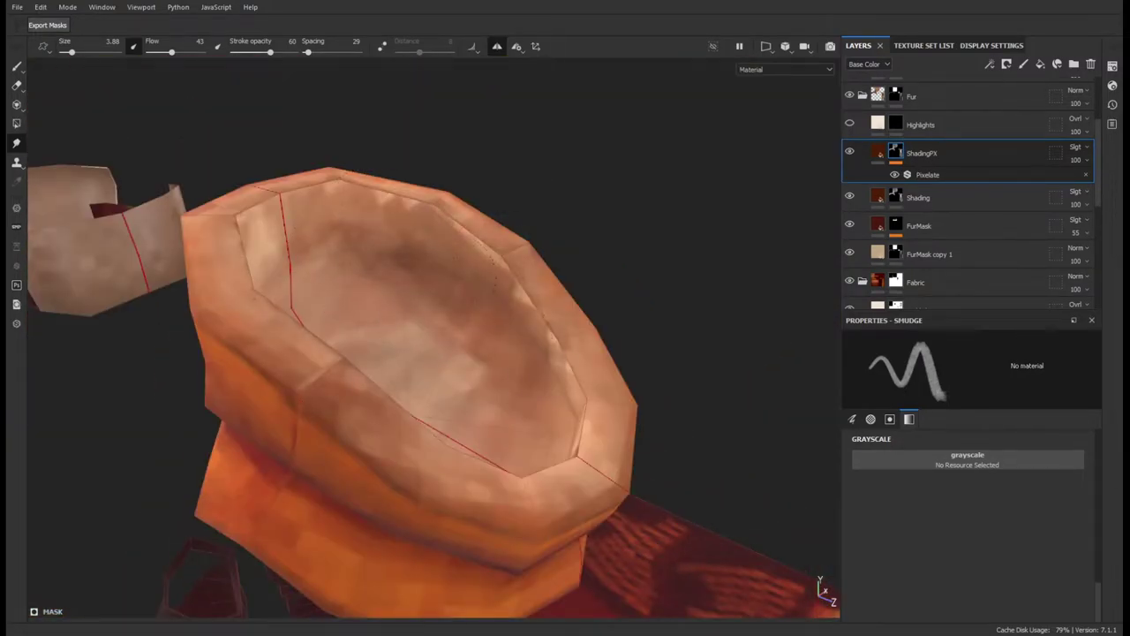
- Smudge the bun interior further, frame the leather wraps, and turn off mirror symmetry
{"action": "left_click_drag", "start_coordinate": [463, 359], "coordinate": [488, 329]}
{"action": "key", "text": "f"}
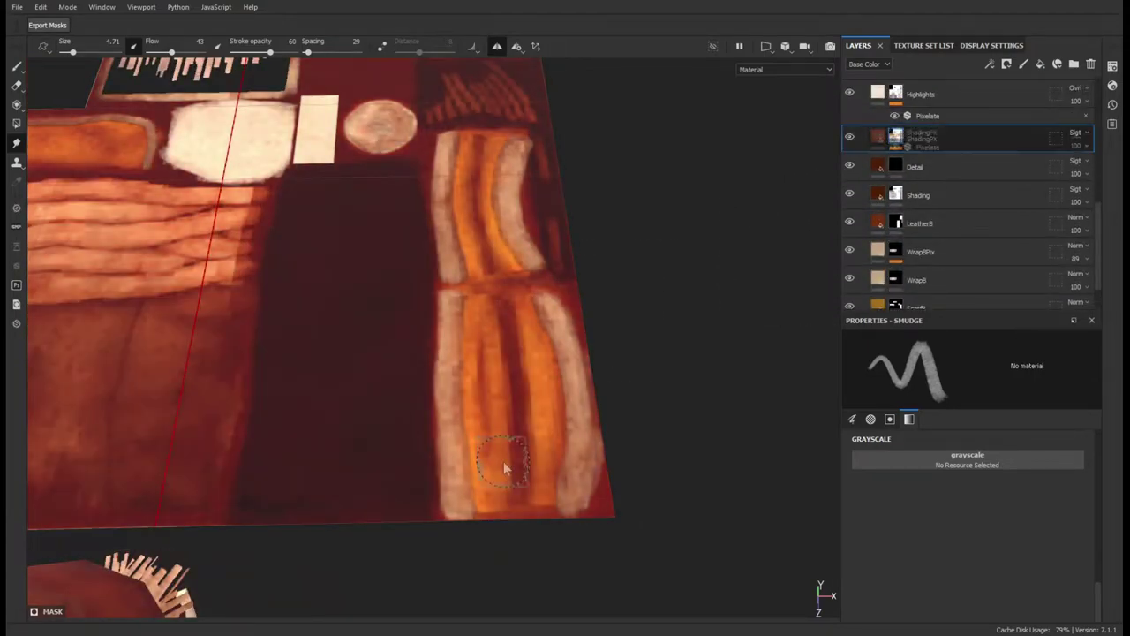
{"action": "left_click_drag", "start_coordinate": [503, 461], "coordinate": [508, 11], "text": "alt"}
{"action": "key", "text": "l"}
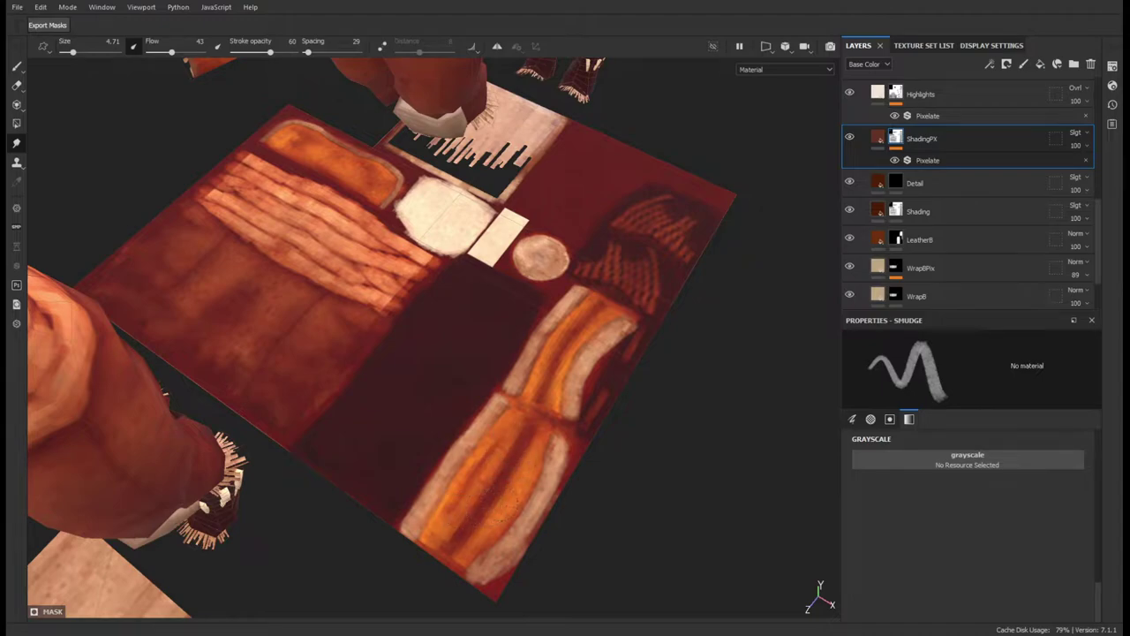
- Select the Shading layer, save the project, and zoom in on a leg
{"action": "left_click", "coordinate": [919, 211]}
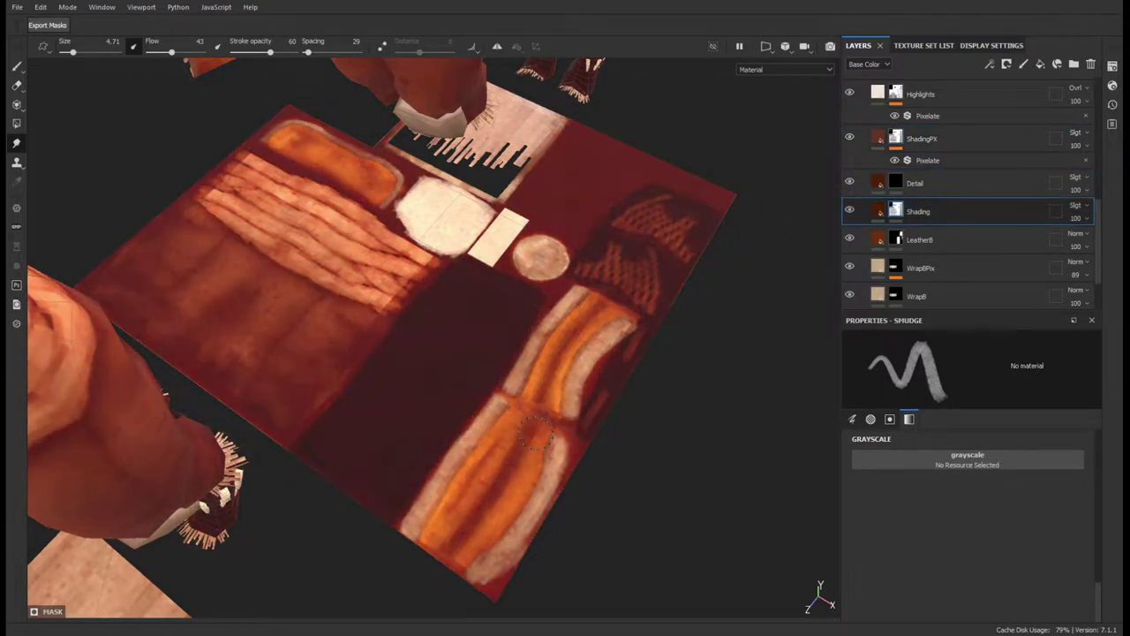
{"action": "mouse_move", "coordinate": [519, 452]}
{"action": "left_mouse_down", "text": "alt"}
{"action": "mouse_move", "coordinate": [512, 362]}
{"action": "mouse_move", "coordinate": [202, 133]}
{"action": "left_mouse_up", "text": "alt"}
{"action": "key", "text": "ctrl+s"}
{"action": "key", "text": "1"}
{"action": "left_click_drag", "start_coordinate": [397, 36], "coordinate": [441, 352], "text": "alt"}
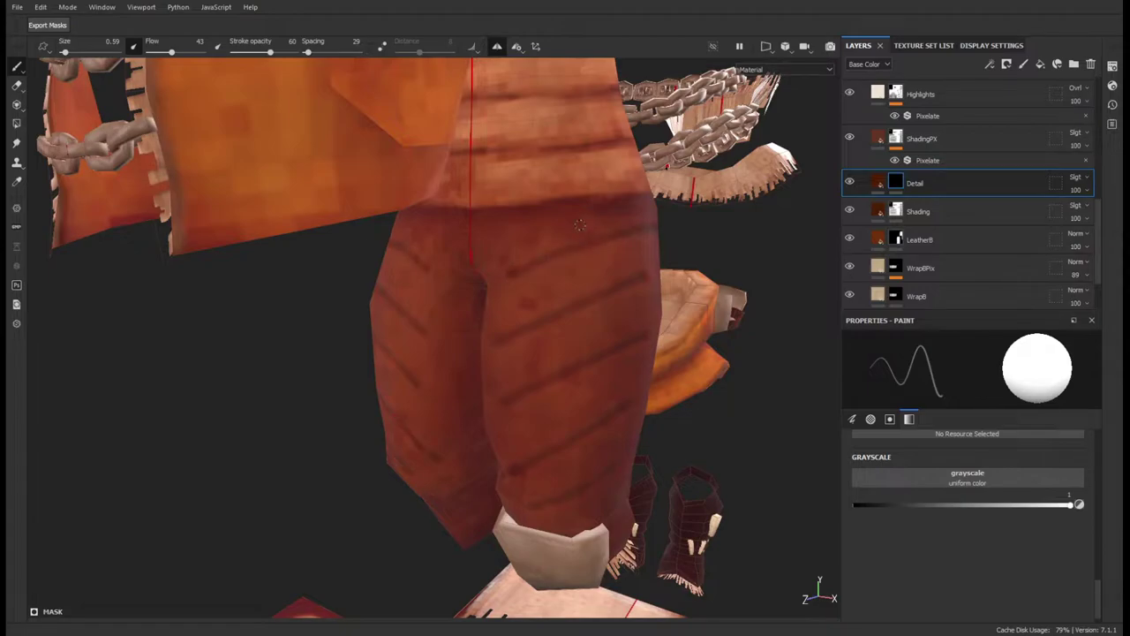
- Paint dark crossing straight lines over the legs to form a crosshatch
{"action": "left_click_drag", "start_coordinate": [505, 305], "coordinate": [572, 300], "text": "alt"}
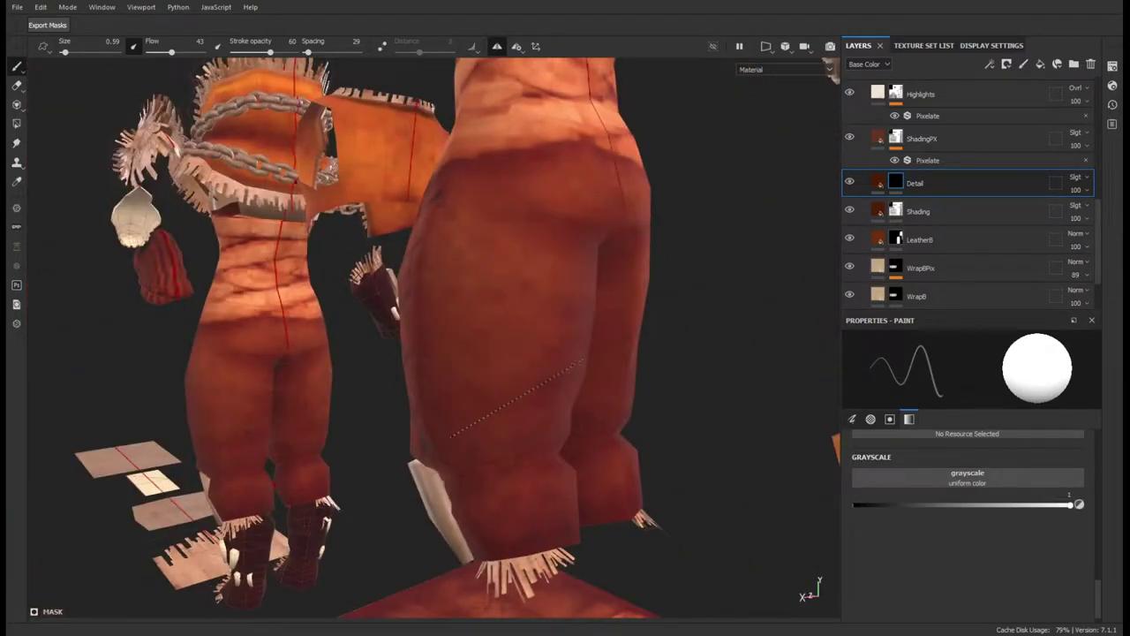
{"action": "left_click", "coordinate": [574, 297], "text": "shift"}
{"action": "left_click", "coordinate": [583, 259], "text": "shift"}
{"action": "mouse_move", "coordinate": [520, 530]}
{"action": "left_mouse_down", "text": "alt"}
{"action": "mouse_move", "coordinate": [765, 521]}
{"action": "mouse_move", "coordinate": [504, 474]}
{"action": "left_mouse_up", "text": "alt"}
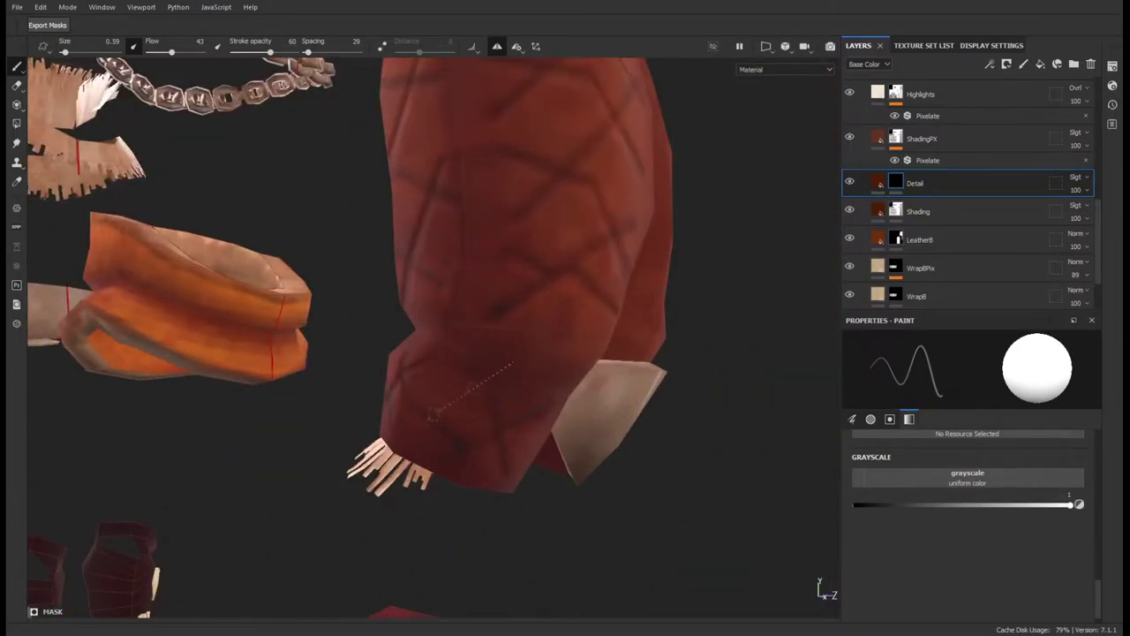
{"action": "left_click_drag", "start_coordinate": [432, 413], "coordinate": [597, 302], "text": "alt"}
{"action": "left_click_drag", "start_coordinate": [715, 221], "coordinate": [449, 363], "text": "alt"}
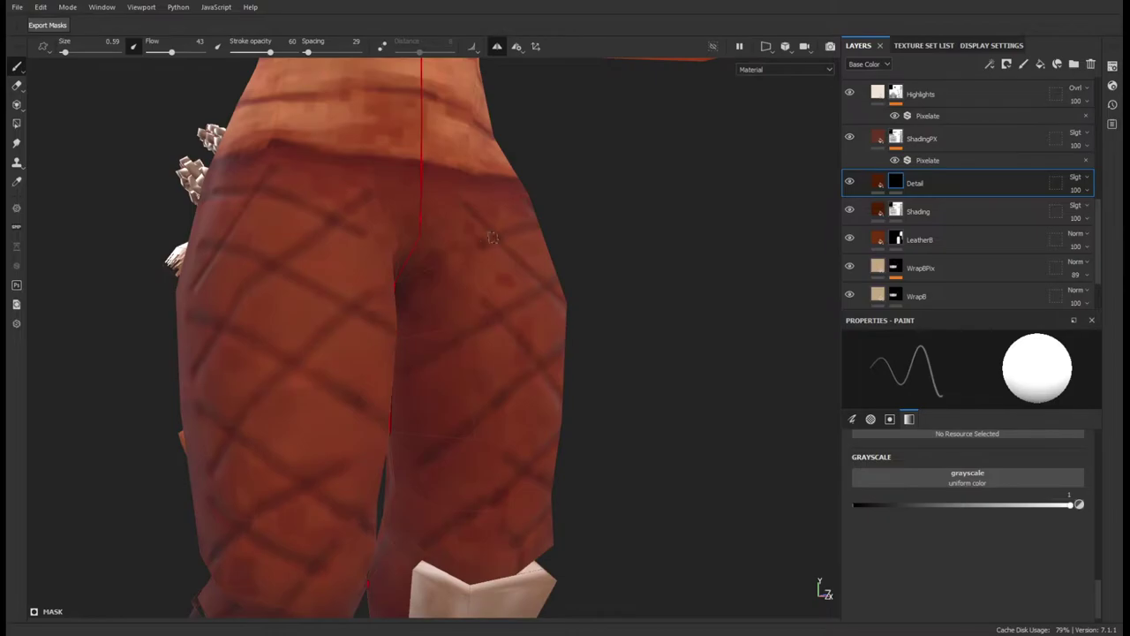
- Enlarge the brush to about 14 while viewing the texture layout and legs
{"action": "left_click_drag", "start_coordinate": [419, 486], "coordinate": [619, 397], "text": "alt"}
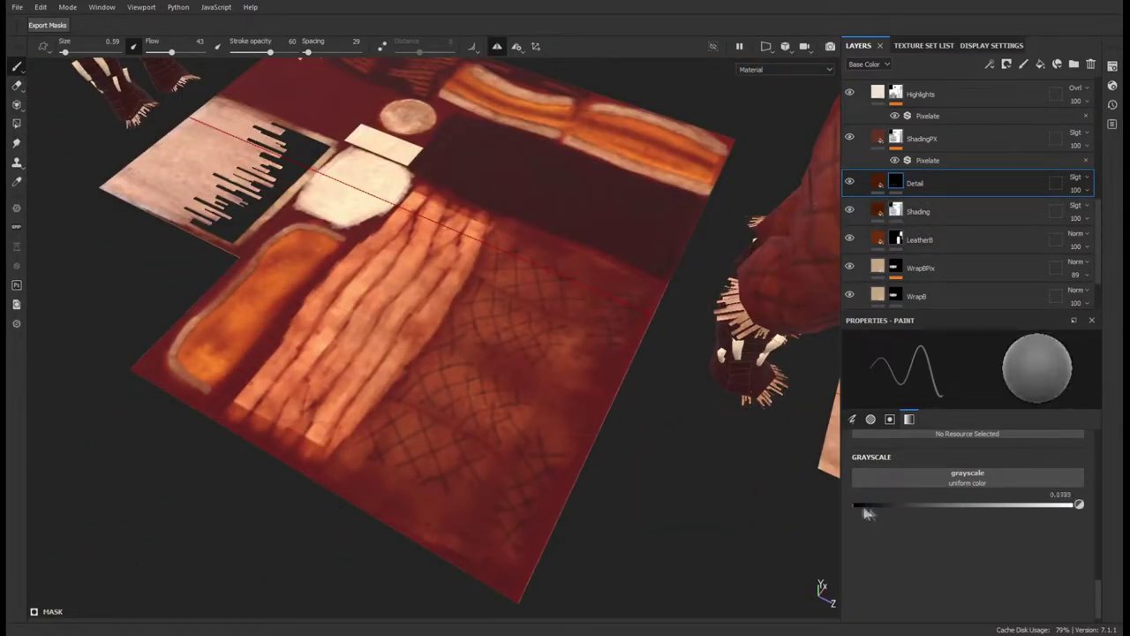
{"action": "scroll", "coordinate": [927, 517], "scroll_direction": "up", "scroll_amount": 5}
{"action": "scroll", "coordinate": [917, 533], "scroll_direction": "up", "scroll_amount": 1}
{"action": "right_click_drag", "start_coordinate": [535, 477], "coordinate": [561, 351], "text": "ctrl"}
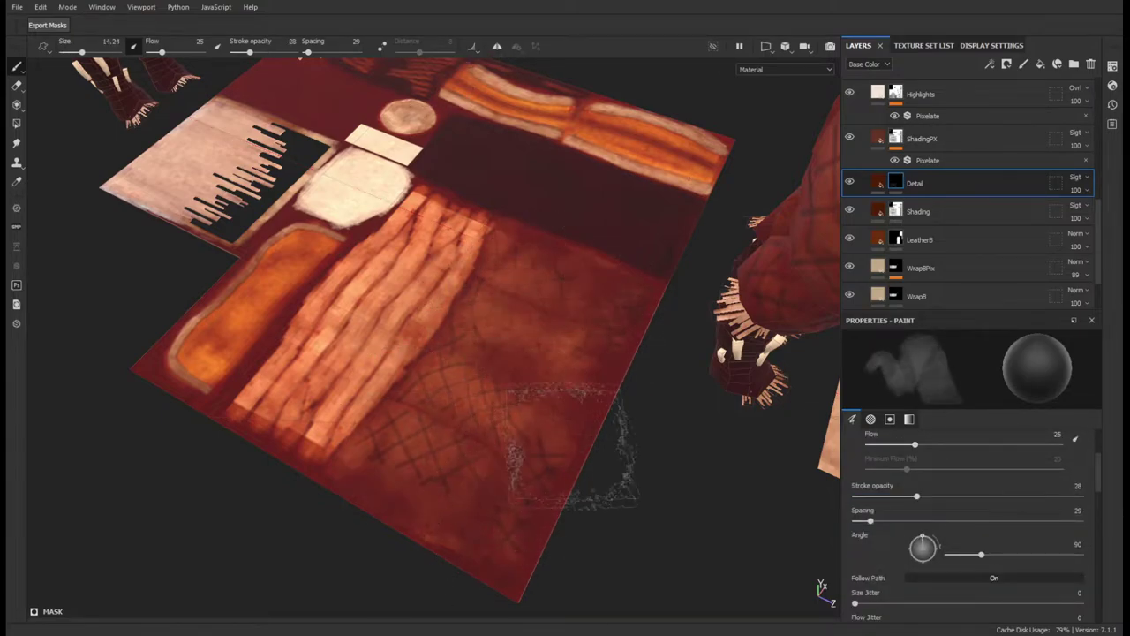
{"action": "mouse_move", "coordinate": [647, 311]}
{"action": "left_mouse_down", "text": "alt"}
{"action": "mouse_move", "coordinate": [532, 268]}
{"action": "mouse_move", "coordinate": [512, 279]}
{"action": "left_mouse_up", "text": "alt"}
{"action": "key", "text": "5"}
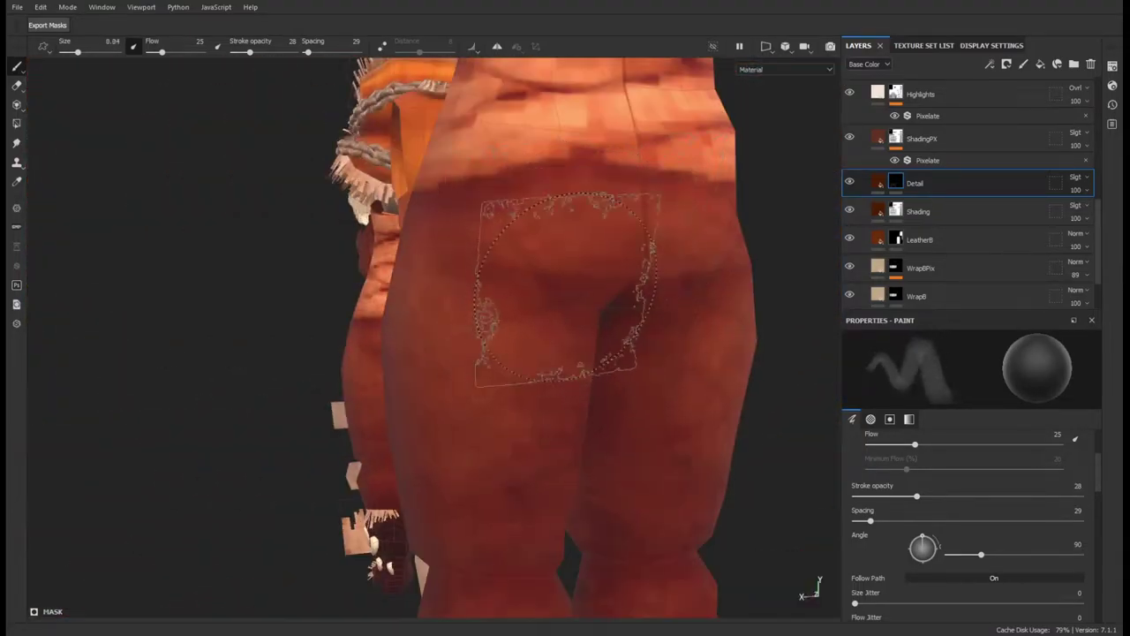
- Select ShadingPX, then the Shading fill to show roughness 0.9151 and height 0.3151
{"action": "mouse_move", "coordinate": [512, 279]}
{"action": "left_mouse_down", "text": "alt"}
{"action": "mouse_move", "coordinate": [402, 461]}
{"action": "mouse_move", "coordinate": [542, 335]}
{"action": "mouse_move", "coordinate": [320, 361]}
{"action": "mouse_move", "coordinate": [518, 353]}
{"action": "mouse_move", "coordinate": [410, 280]}
{"action": "mouse_move", "coordinate": [480, 403]}
{"action": "mouse_move", "coordinate": [486, 324]}
{"action": "left_mouse_up", "text": "alt"}
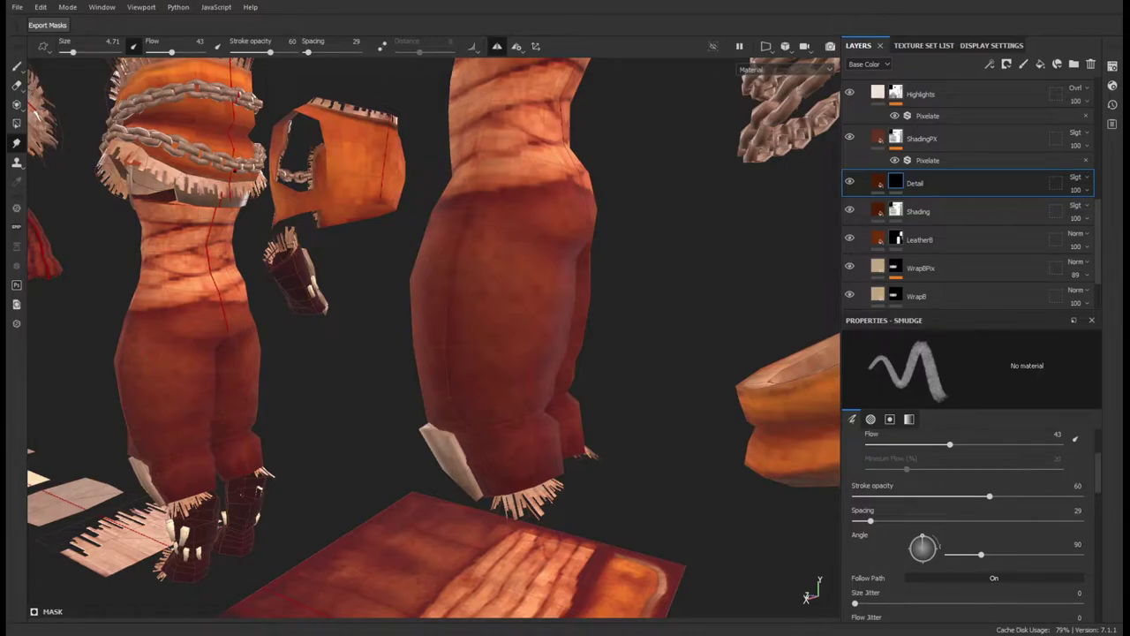
{"action": "left_click_drag", "start_coordinate": [529, 318], "coordinate": [671, 326], "text": "alt"}
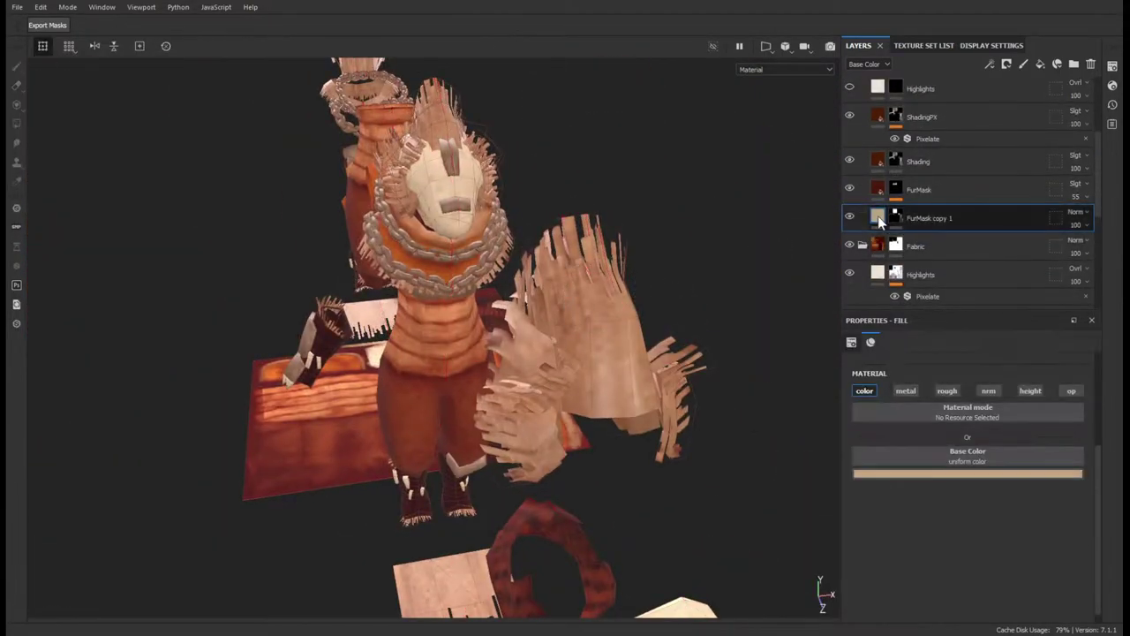
{"action": "left_click", "coordinate": [877, 187]}
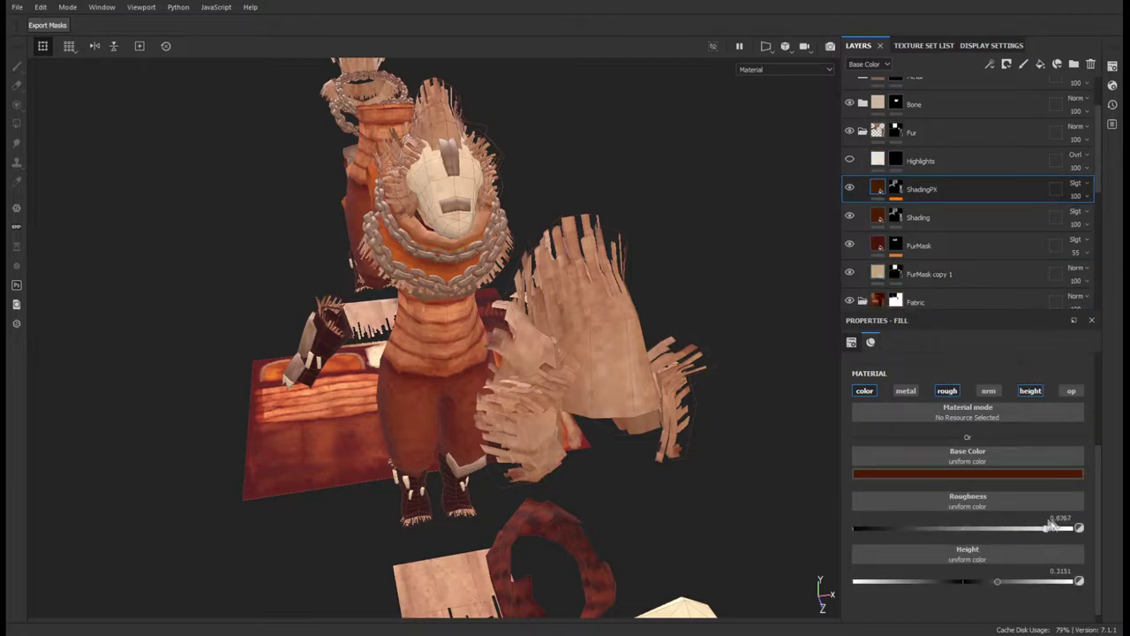
{"action": "left_click", "coordinate": [897, 215]}
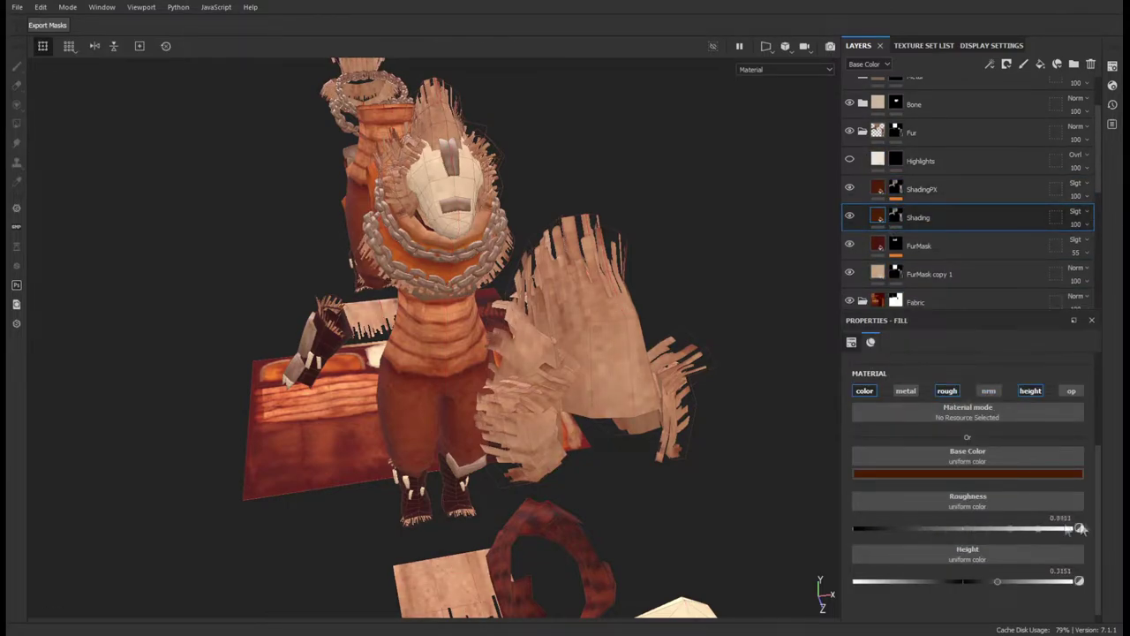
- Paint full-white mirrored highlights on the chest on the Highlights layer
{"action": "left_click", "coordinate": [895, 160]}
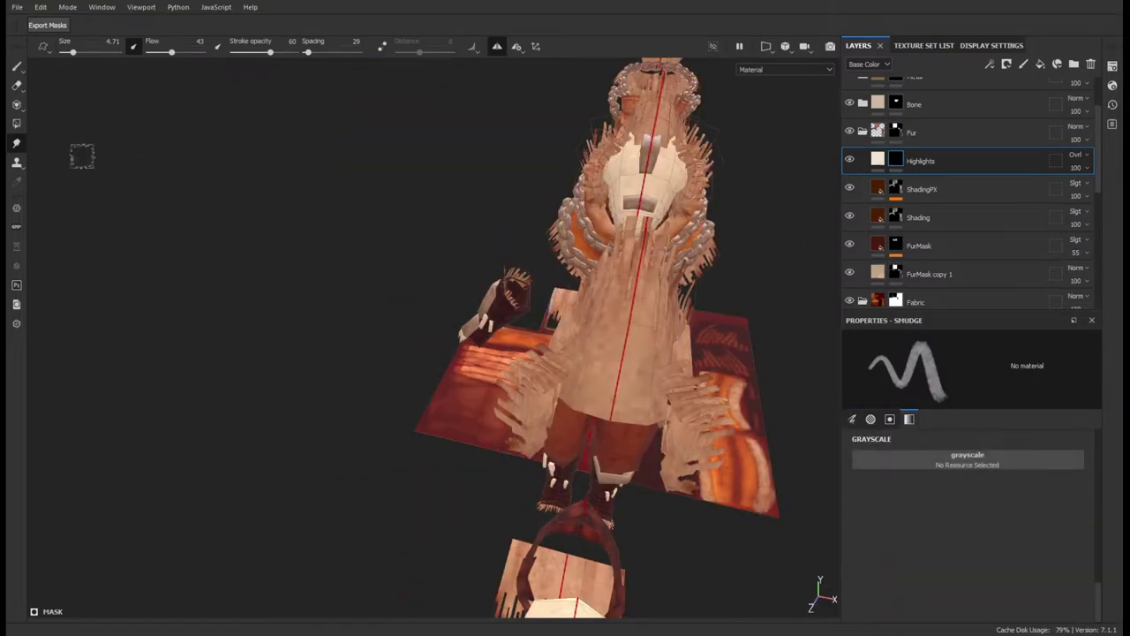
{"action": "left_click", "coordinate": [1081, 508]}
{"action": "mouse_move", "coordinate": [618, 288]}
{"action": "left_mouse_down"}
{"action": "mouse_move", "coordinate": [624, 380]}
{"action": "mouse_move", "coordinate": [508, 401]}
{"action": "left_mouse_up"}
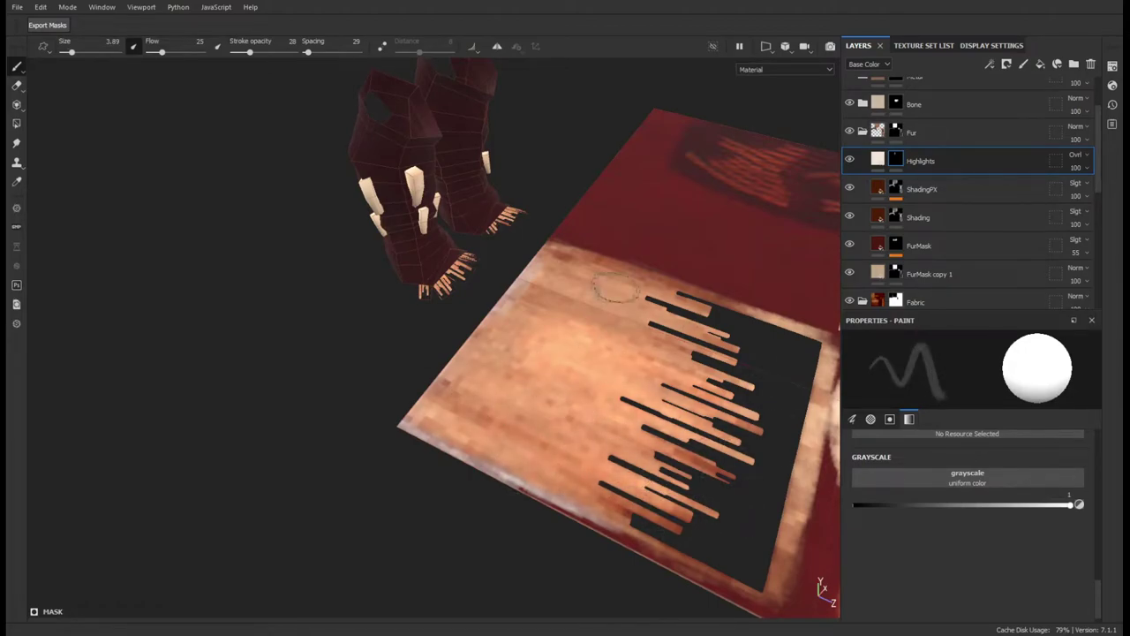
{"action": "left_click", "coordinate": [1071, 505]}
- Shade inside the orange cup with dim grey, then set ShadingPX's paint value to about 0.2
{"action": "left_click_drag", "start_coordinate": [477, 405], "coordinate": [443, 327], "text": "alt"}
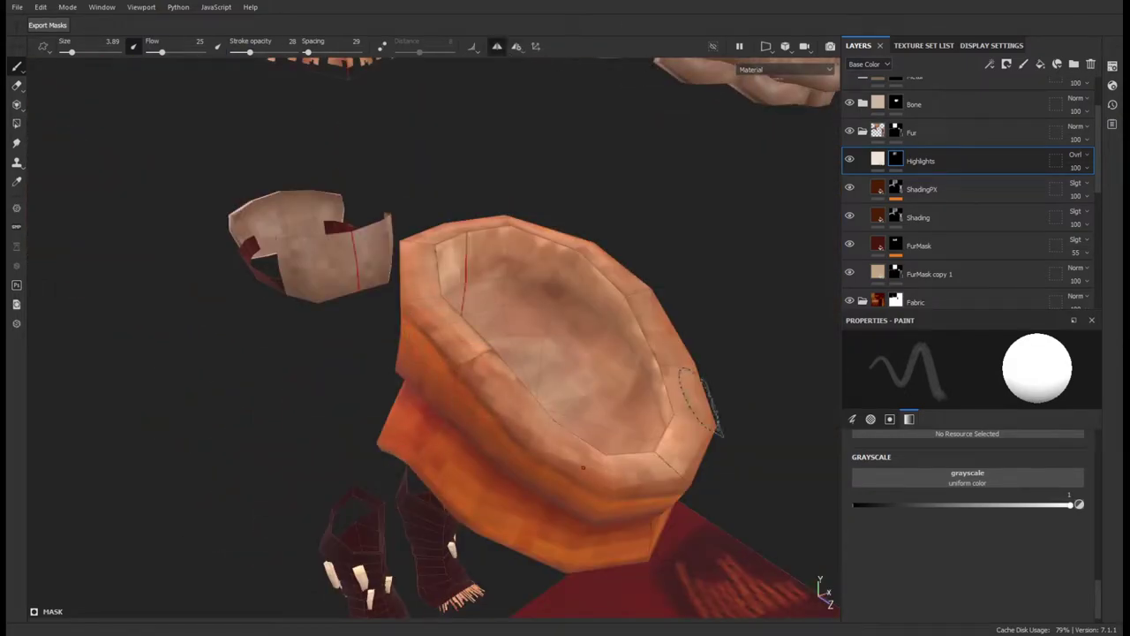
{"action": "left_click_drag", "start_coordinate": [628, 477], "coordinate": [477, 366], "text": "alt"}
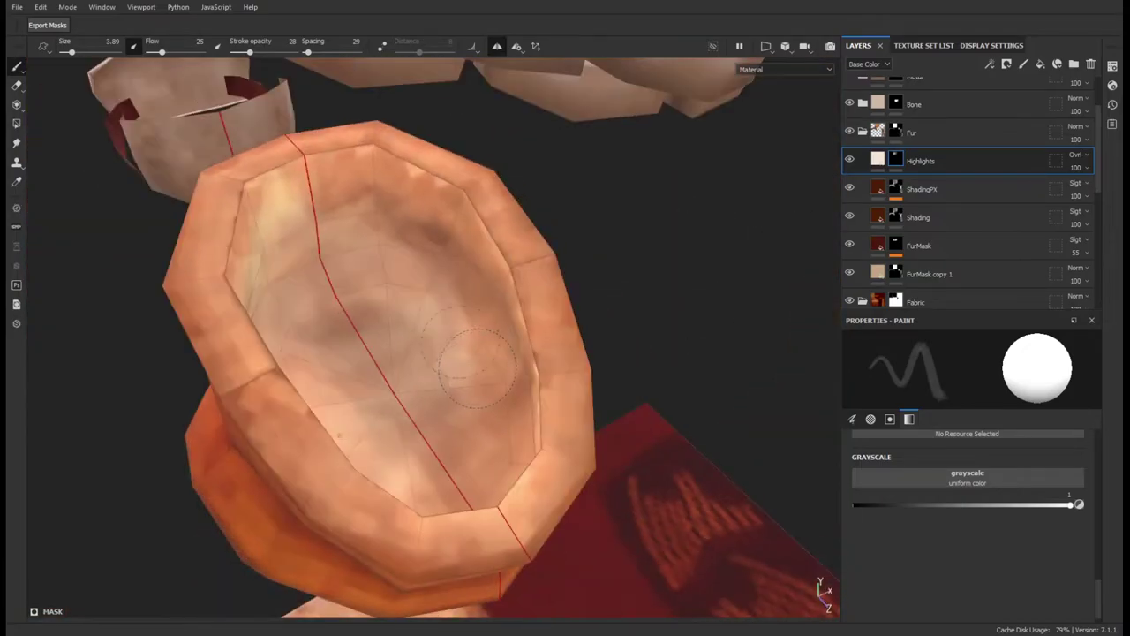
{"action": "left_click", "coordinate": [901, 504]}
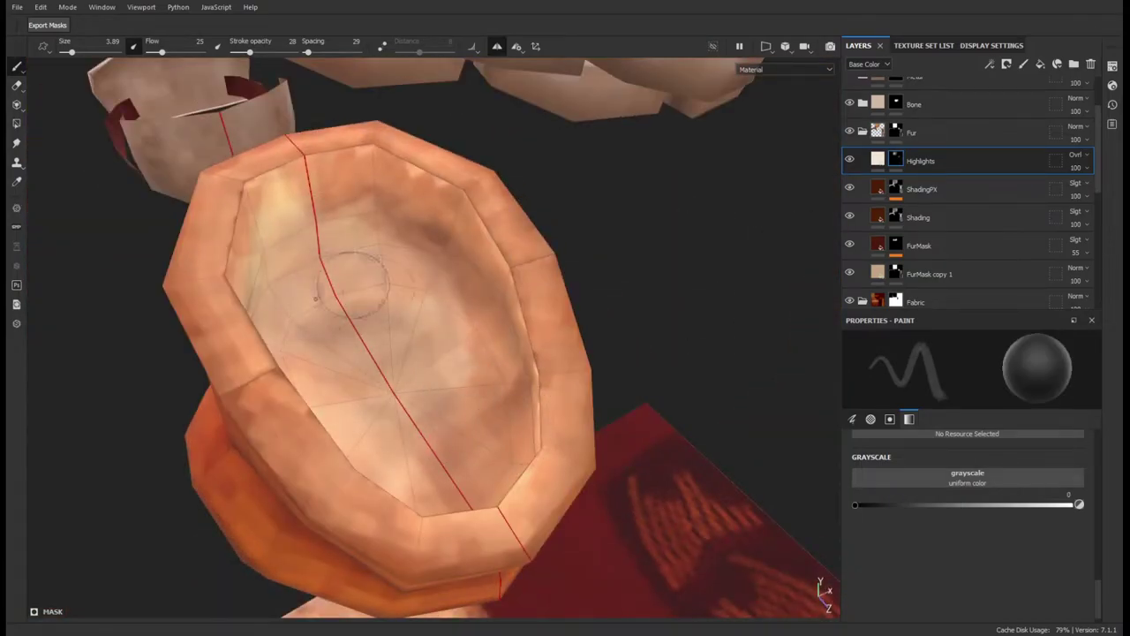
{"action": "key", "text": "f"}
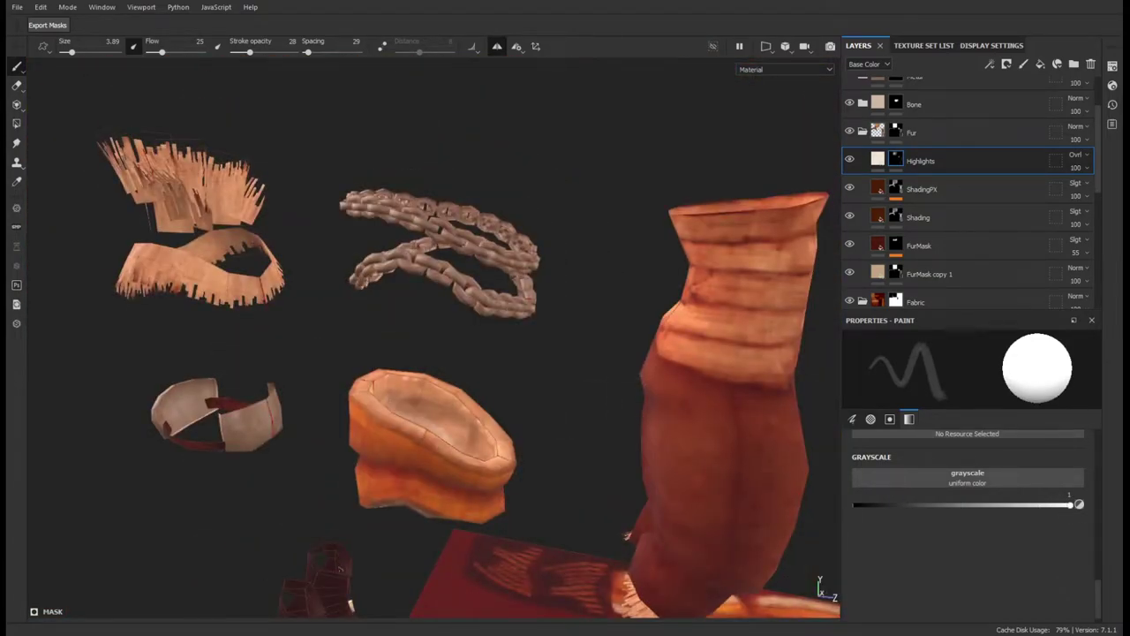
{"action": "left_click_drag", "start_coordinate": [642, 314], "coordinate": [477, 389], "text": "alt"}
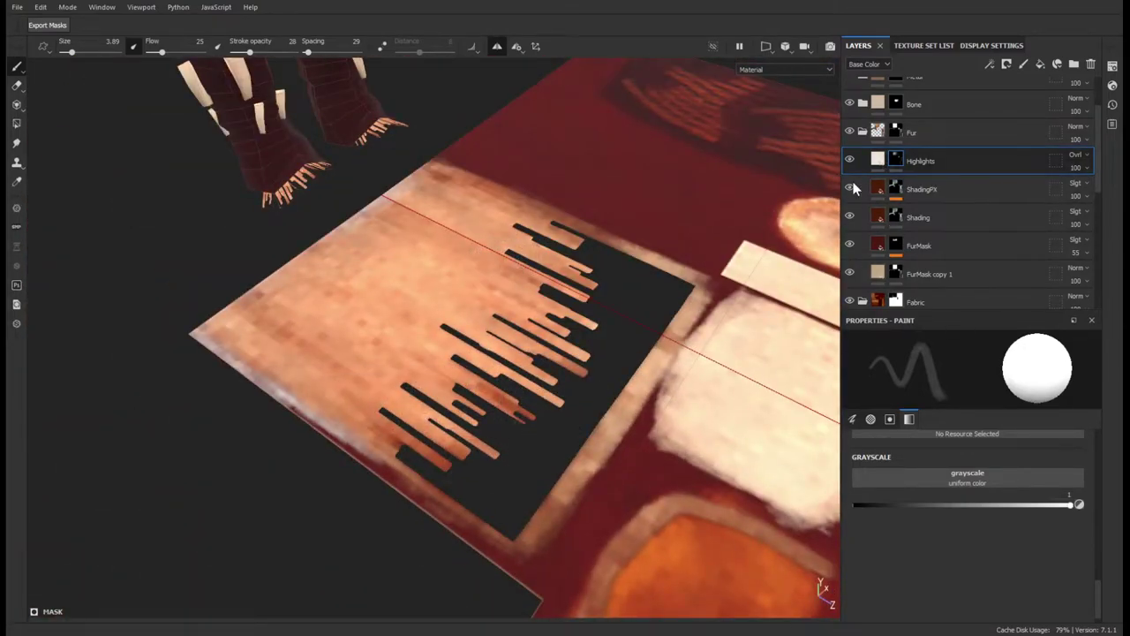
{"action": "left_click", "coordinate": [922, 189]}
{"action": "left_click_drag", "start_coordinate": [967, 506], "coordinate": [855, 505]}
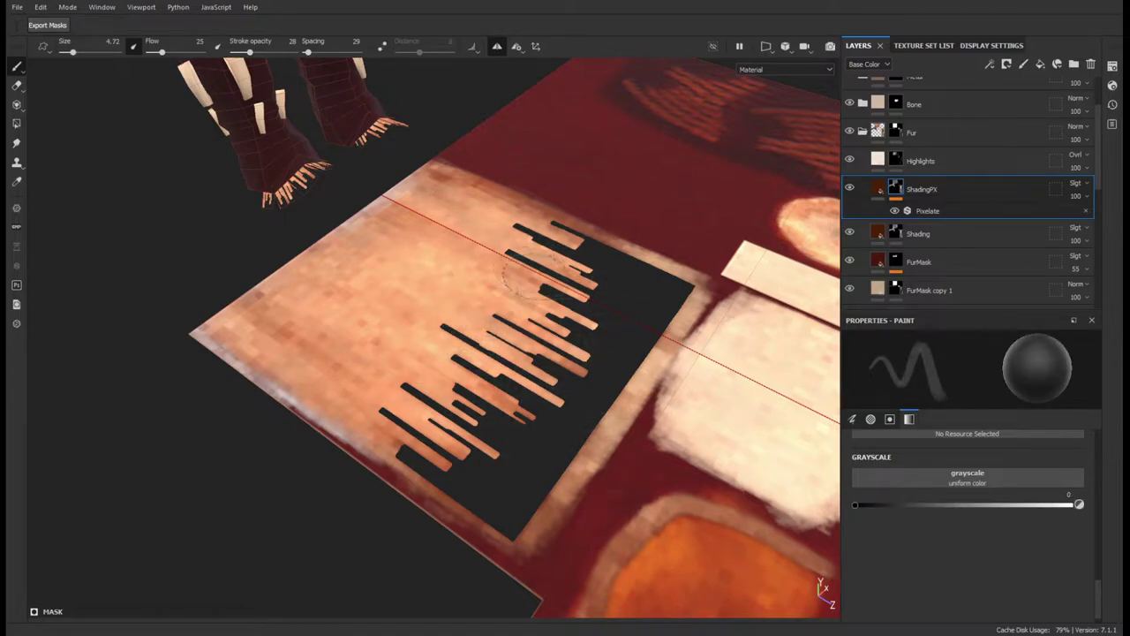
- Fill and brush shading onto the chain-wrapped torso pieces on the Shading layer
{"action": "left_click_drag", "start_coordinate": [601, 325], "coordinate": [437, 334], "text": "alt"}
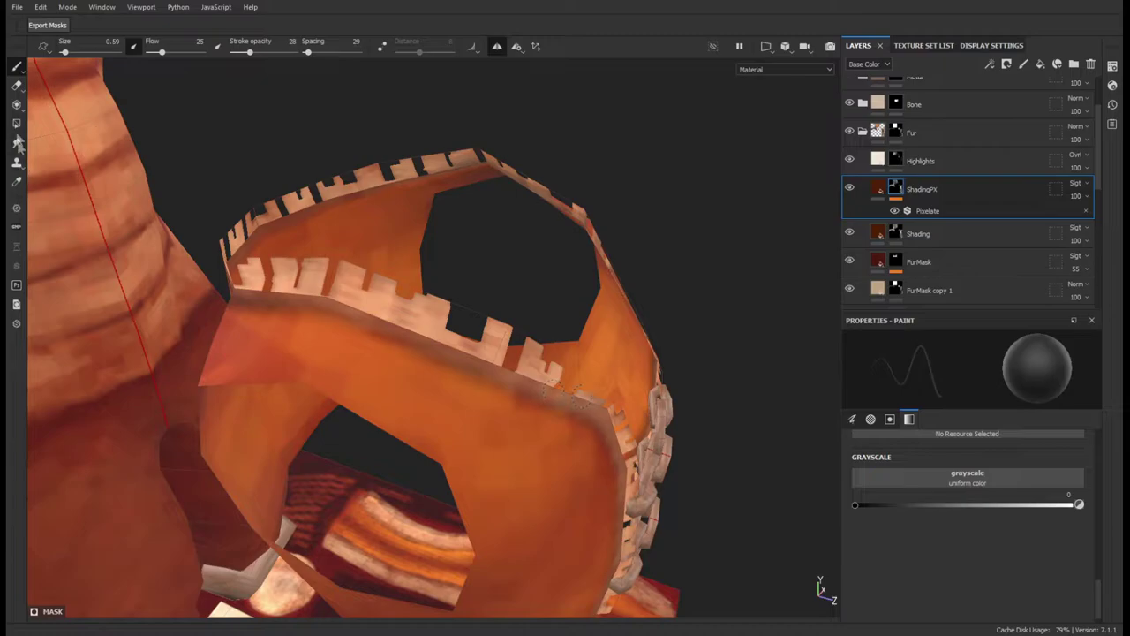
{"action": "key", "text": "4"}
{"action": "left_click_drag", "start_coordinate": [541, 416], "coordinate": [803, 376], "text": "alt"}
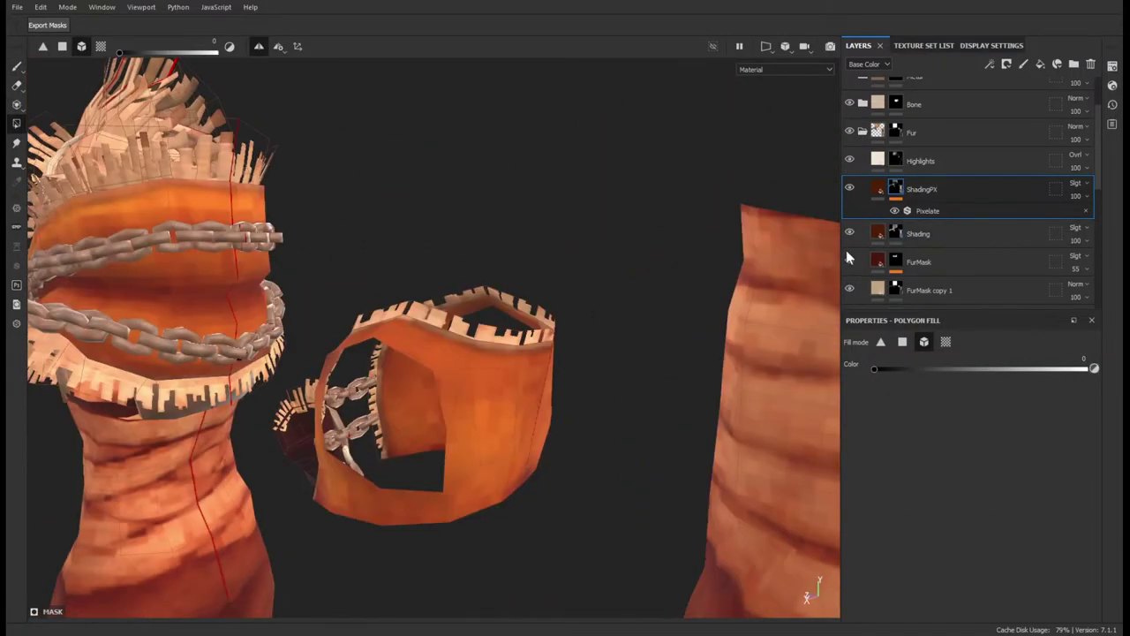
{"action": "left_click", "coordinate": [878, 236]}
{"action": "mouse_move", "coordinate": [595, 321]}
{"action": "left_mouse_down", "text": "alt"}
{"action": "mouse_move", "coordinate": [547, 404]}
{"action": "mouse_move", "coordinate": [480, 320]}
{"action": "mouse_move", "coordinate": [574, 298]}
{"action": "left_mouse_up", "text": "alt"}
{"action": "key", "text": "1"}
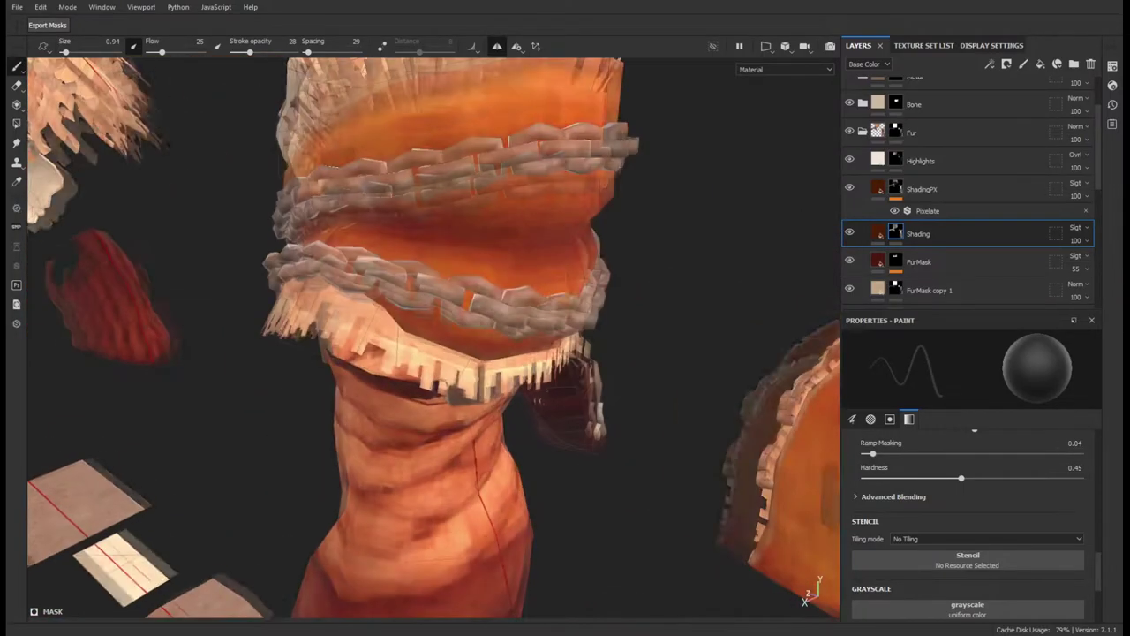
{"action": "key", "text": "5"}
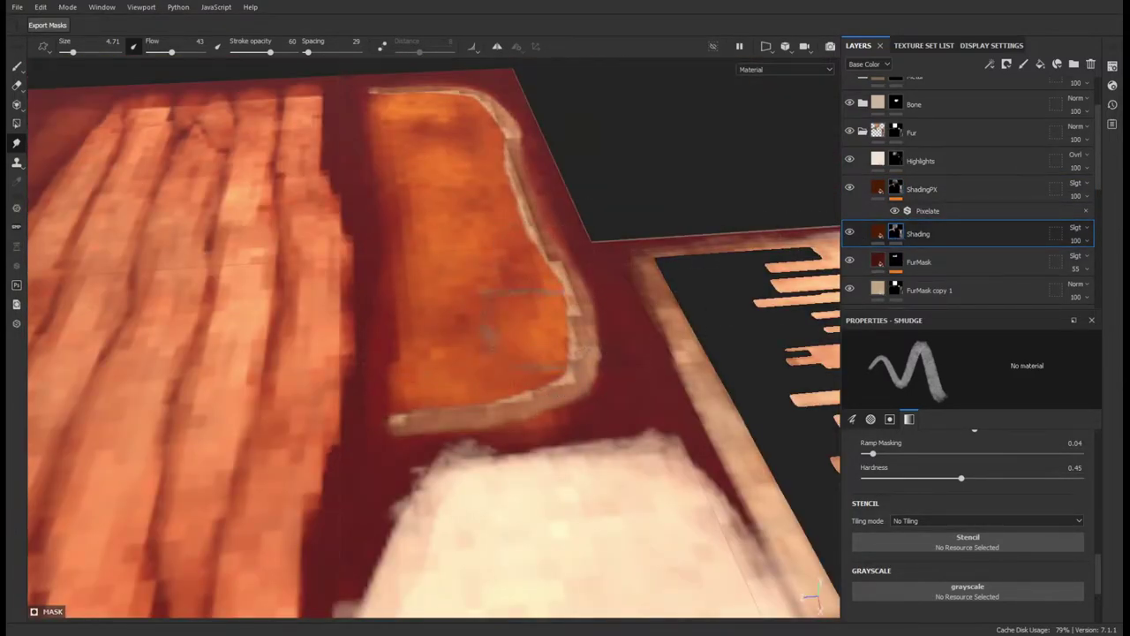
- Move between ShadingPX, Shading and Highlights layers and set a full-white paint value
{"action": "left_click", "coordinate": [16, 66]}
{"action": "left_click", "coordinate": [919, 189]}
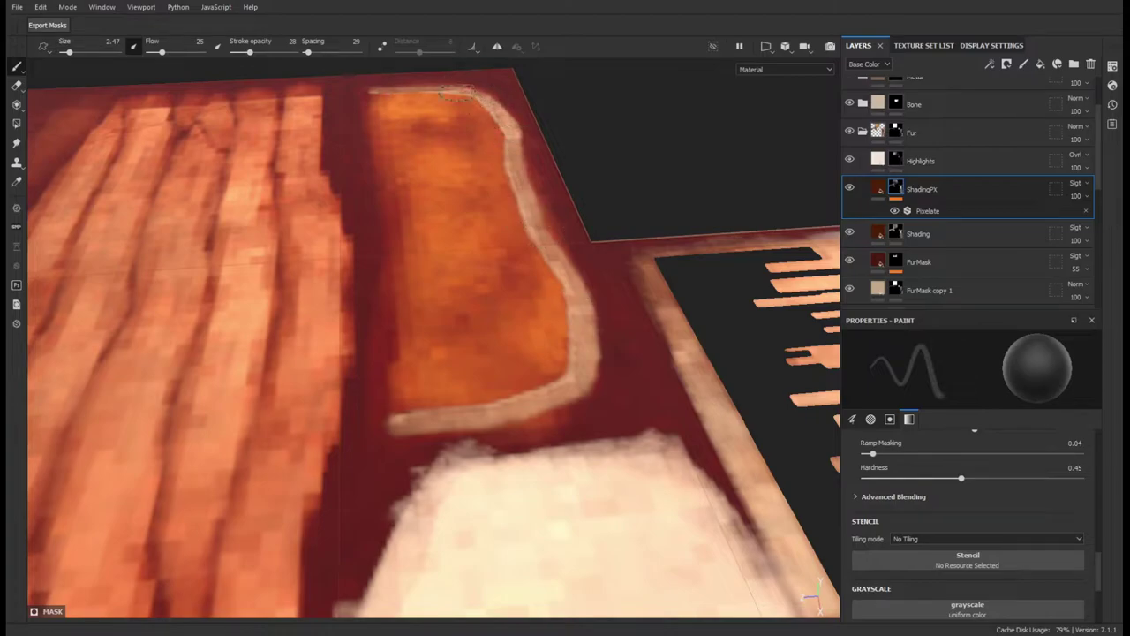
{"action": "left_click", "coordinate": [919, 233]}
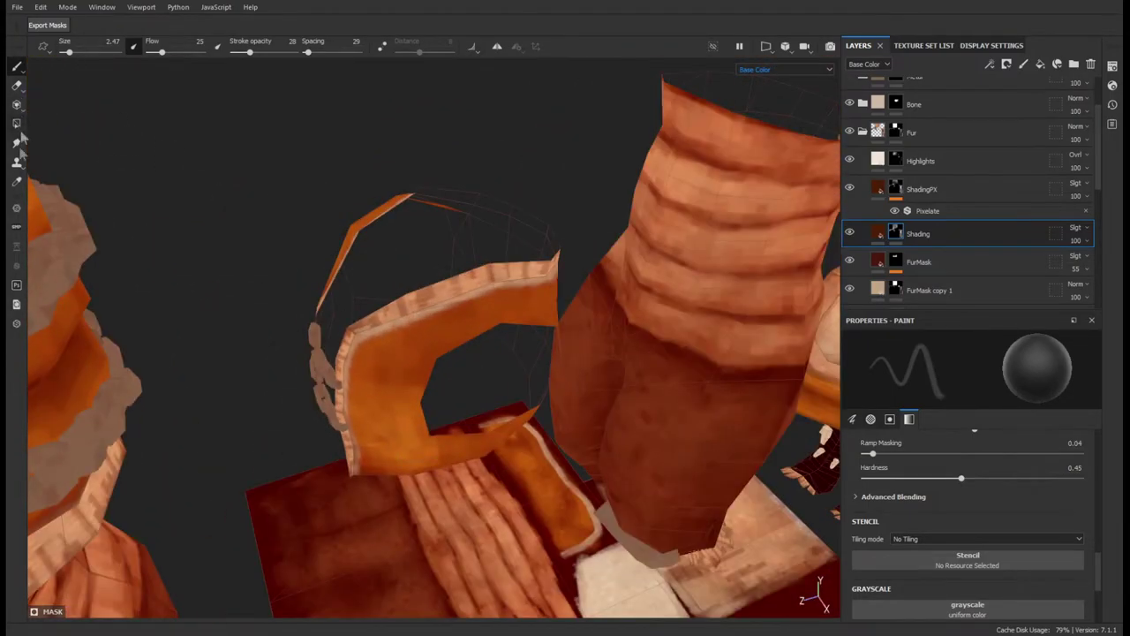
{"action": "left_click", "coordinate": [17, 142]}
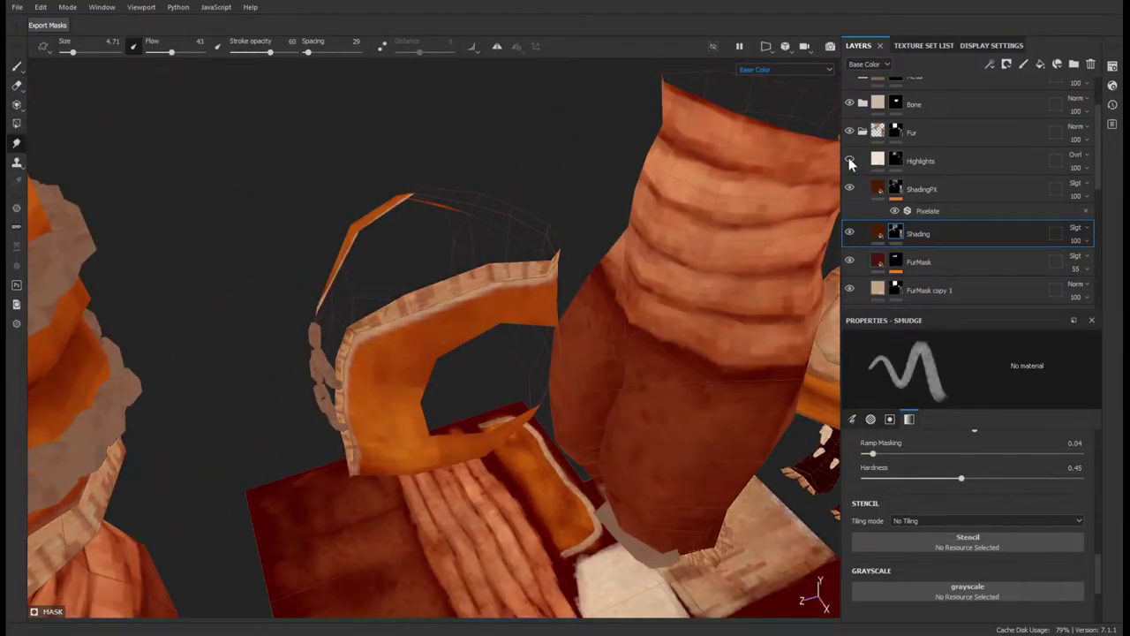
{"action": "left_click", "coordinate": [920, 161]}
{"action": "key", "text": "1"}
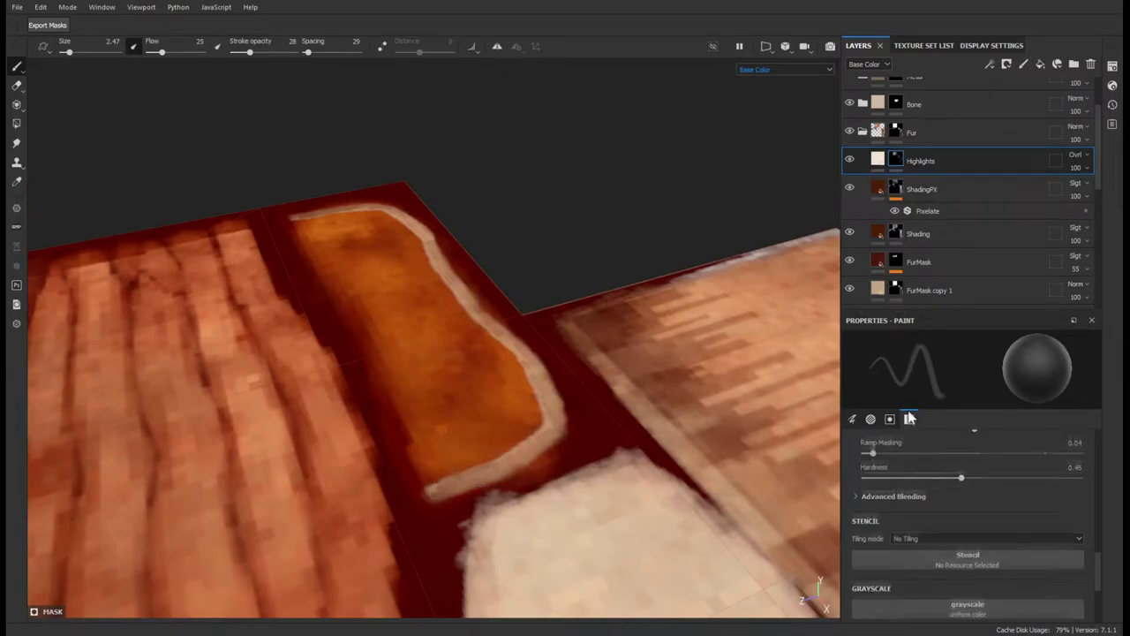
{"action": "key", "text": "x"}
- Smudge the pale fur strip and round patch softer on Shading and ShadingPX in material view
{"action": "mouse_move", "coordinate": [365, 196]}
{"action": "left_mouse_down", "text": "alt"}
{"action": "mouse_move", "coordinate": [558, 444]}
{"action": "mouse_move", "coordinate": [777, 89]}
{"action": "mouse_move", "coordinate": [404, 295]}
{"action": "mouse_move", "coordinate": [459, 331]}
{"action": "mouse_move", "coordinate": [433, 375]}
{"action": "left_mouse_up", "text": "alt"}
{"action": "key", "text": "m"}
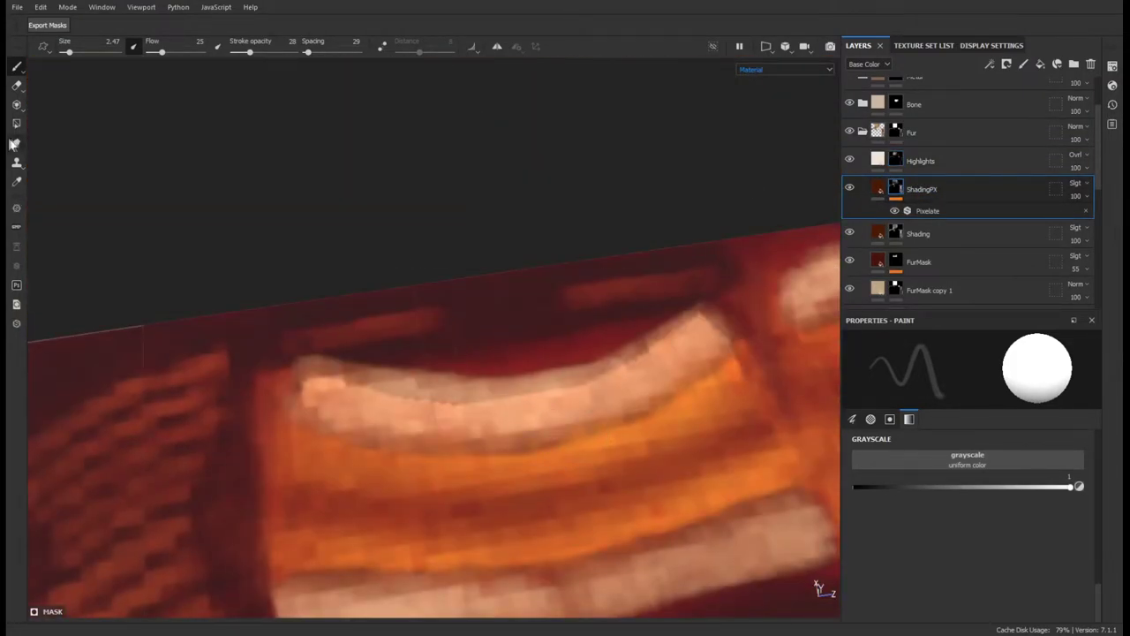
{"action": "left_click", "coordinate": [14, 144]}
{"action": "mouse_move", "coordinate": [572, 412]}
{"action": "left_mouse_down", "text": "alt"}
{"action": "mouse_move", "coordinate": [558, 345]}
{"action": "mouse_move", "coordinate": [653, 302]}
{"action": "left_mouse_up", "text": "alt"}
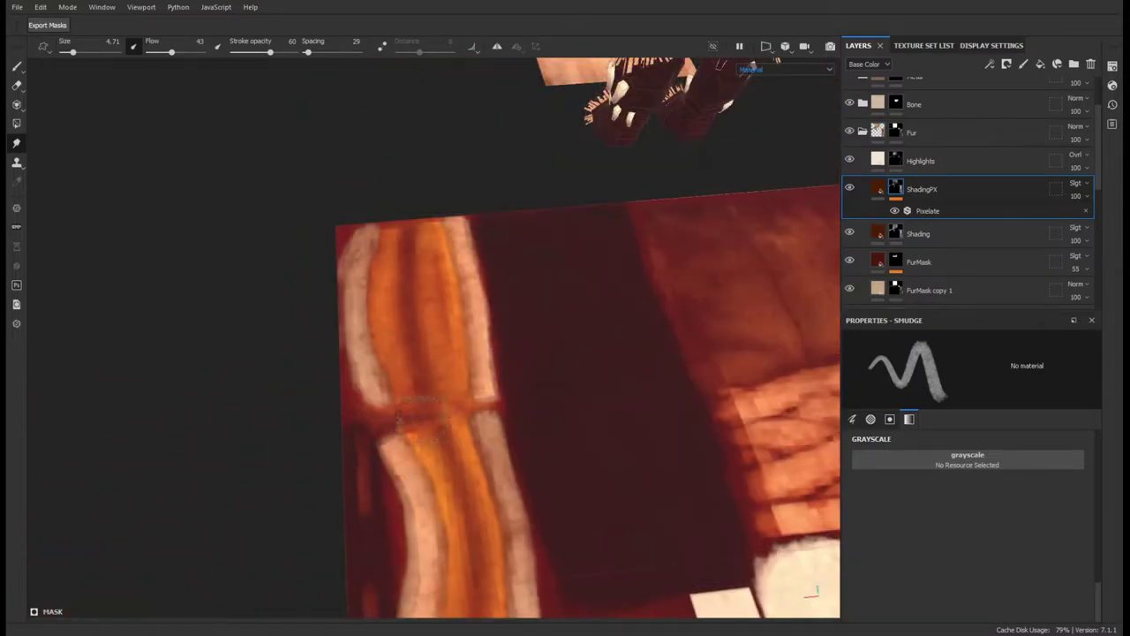
{"action": "left_click_drag", "start_coordinate": [492, 348], "coordinate": [392, 381], "text": "alt"}
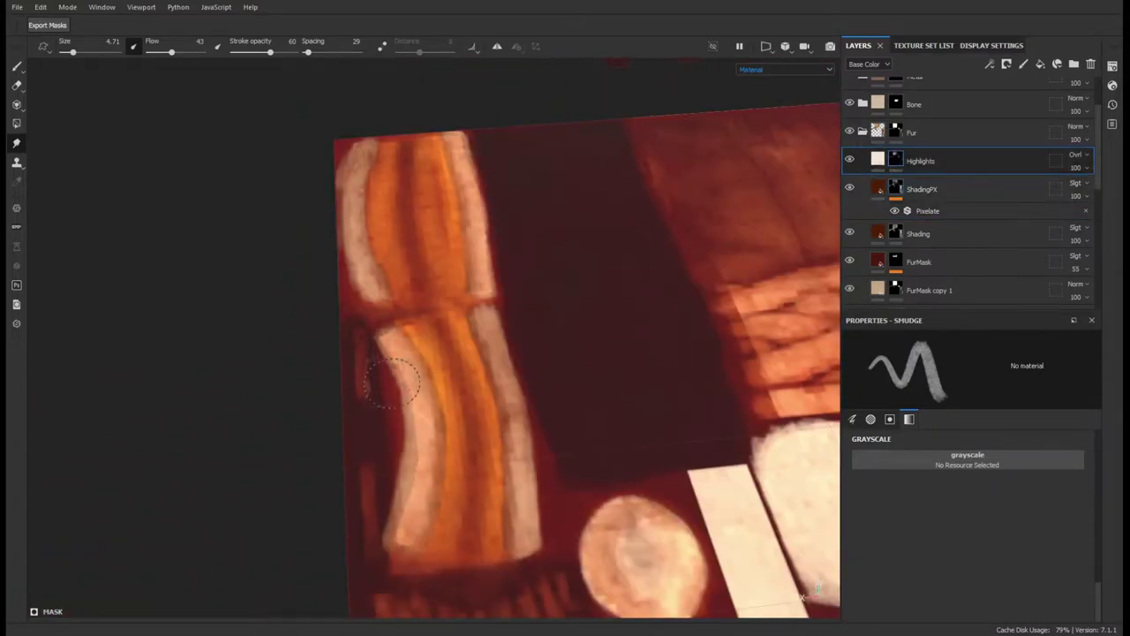
{"action": "left_click", "coordinate": [853, 234]}
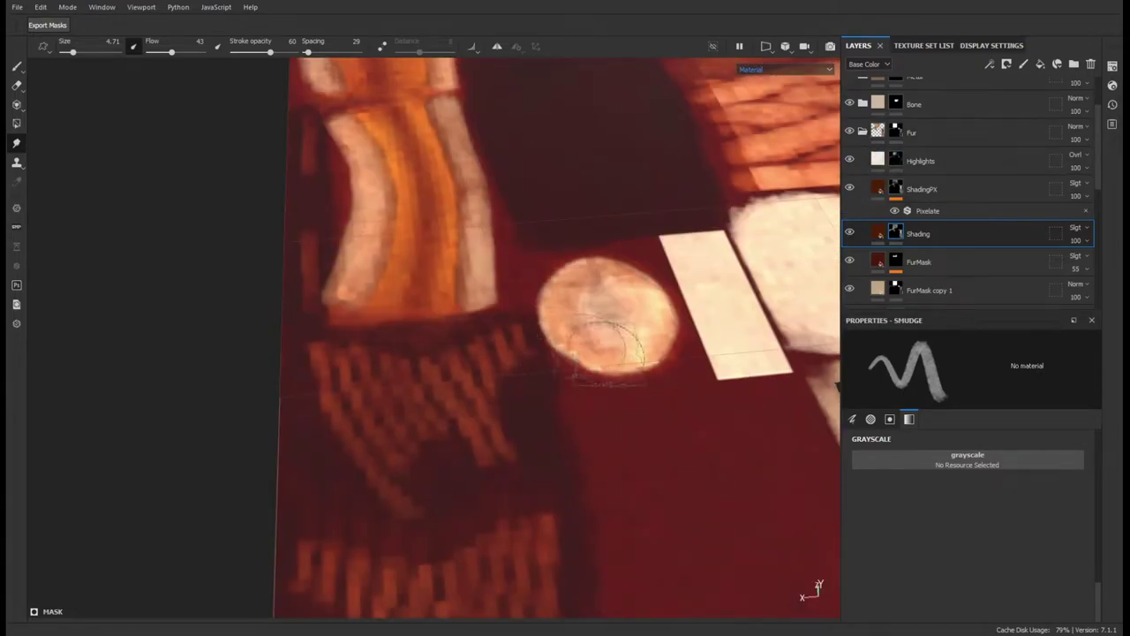
{"action": "left_click", "coordinate": [850, 193]}
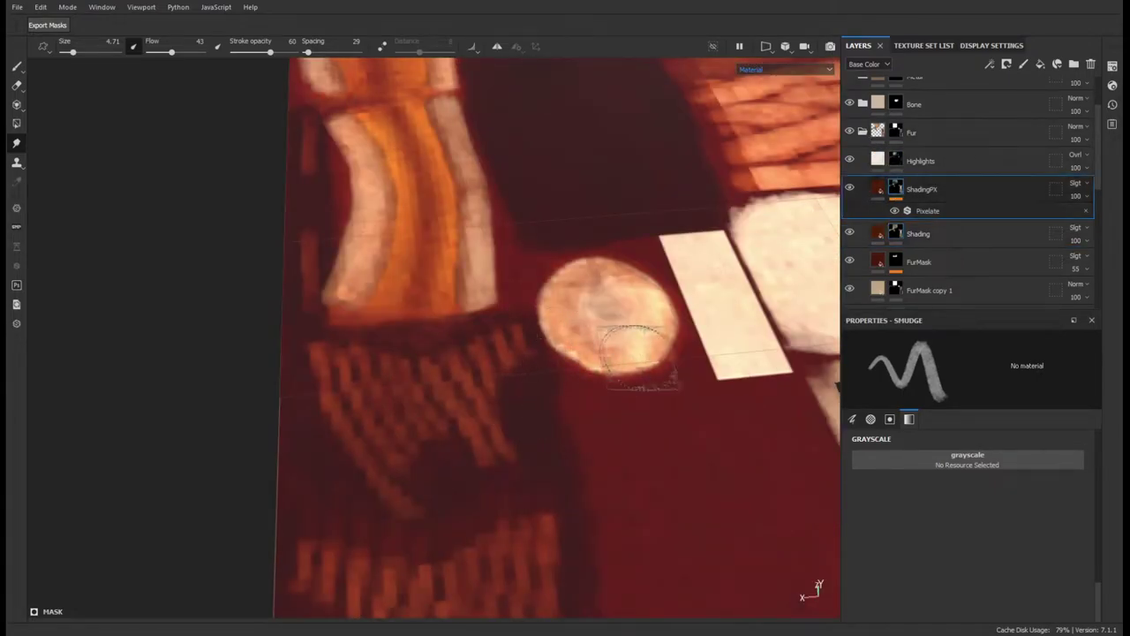
{"action": "mouse_move", "coordinate": [539, 296]}
{"action": "left_mouse_down", "text": "alt"}
{"action": "mouse_move", "coordinate": [452, 355]}
{"action": "mouse_move", "coordinate": [565, 292]}
{"action": "left_mouse_up", "text": "alt"}
{"action": "left_click", "coordinate": [912, 133]}
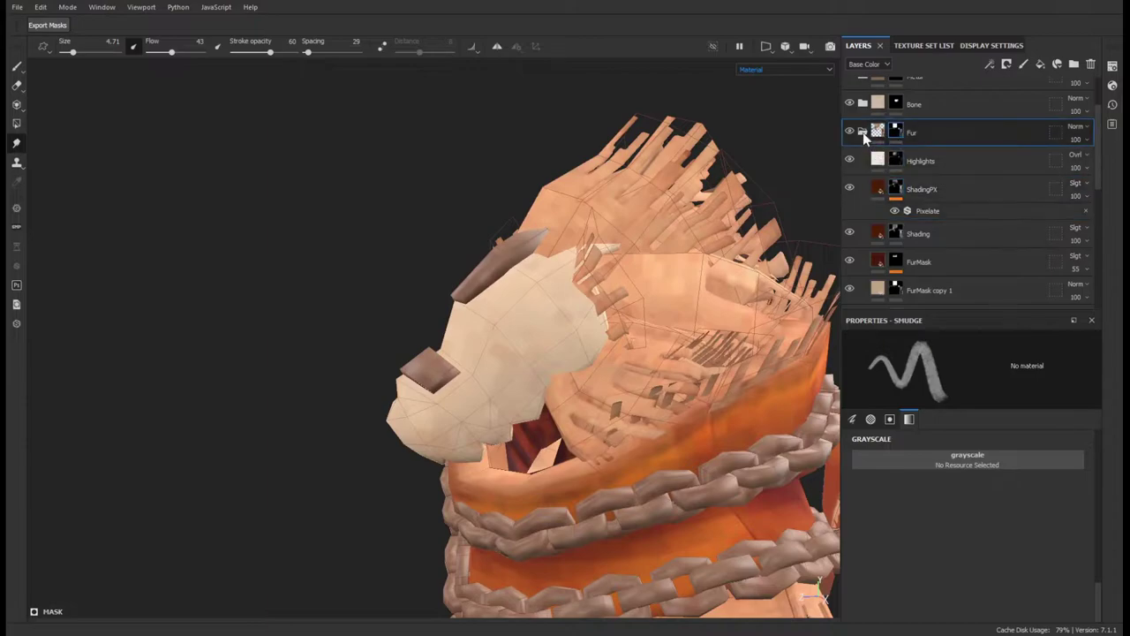
- Select the Fur layer in polygon-fill mode, adjust the fill value, and compare with Highlights toggled
{"action": "key", "text": "p"}
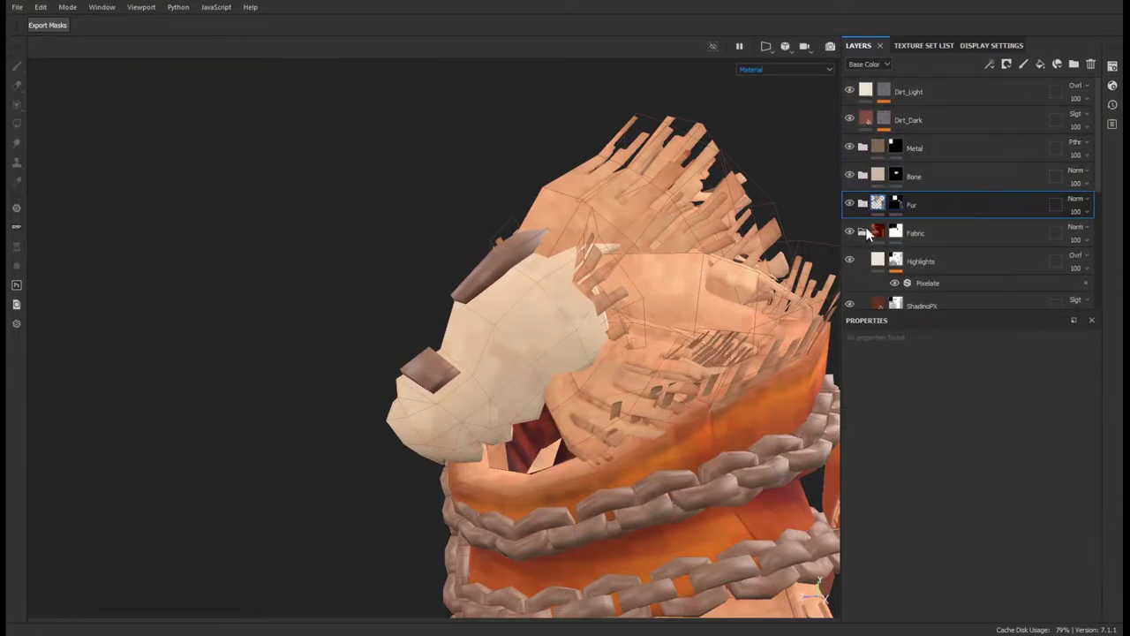
{"action": "left_click", "coordinate": [895, 176]}
{"action": "left_click", "coordinate": [919, 184]}
{"action": "scroll", "coordinate": [940, 203], "scroll_direction": "down", "scroll_amount": 2}
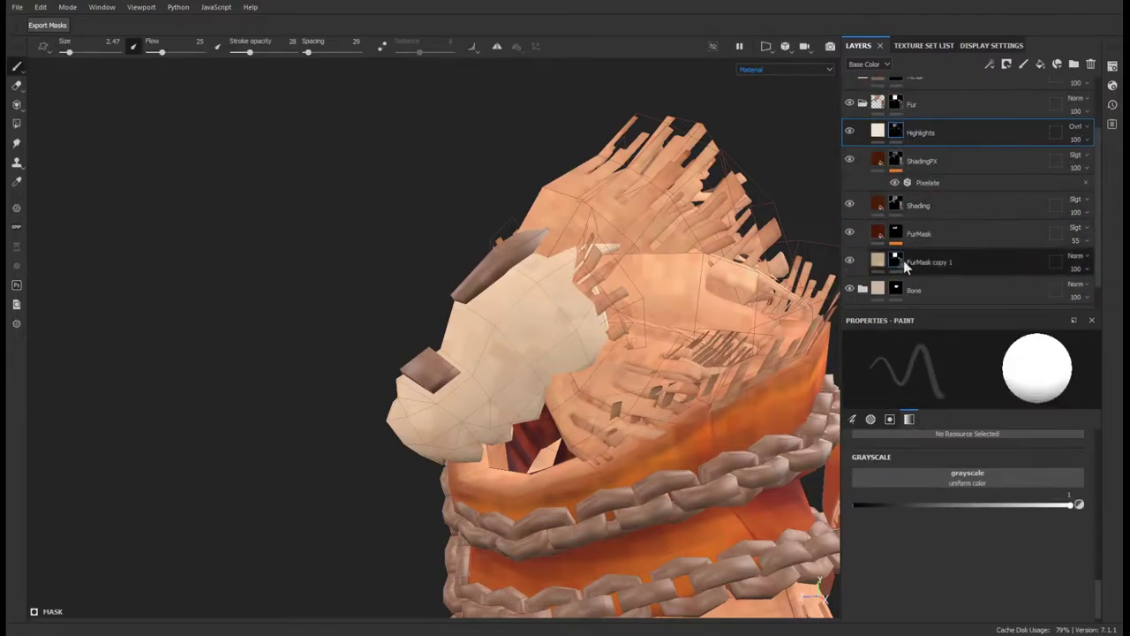
{"action": "key", "text": "4"}
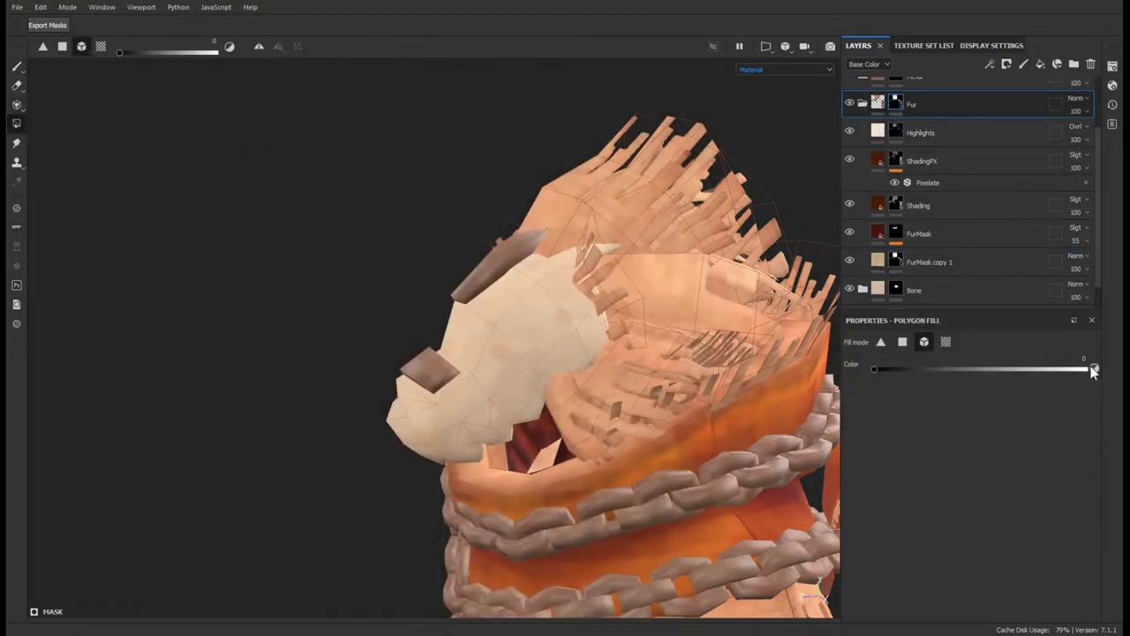
{"action": "left_click", "coordinate": [883, 134]}
{"action": "left_click", "coordinate": [853, 135]}
{"action": "left_click", "coordinate": [854, 135]}
- Paint FurMask copy 1's mask white on the flat pieces in the UV layout
{"action": "left_click", "coordinate": [923, 262]}
{"action": "key", "text": "1"}
{"action": "left_click_drag", "start_coordinate": [371, 291], "coordinate": [434, 258], "text": "alt"}
{"action": "scroll", "coordinate": [433, 258], "scroll_direction": "up", "scroll_amount": 5}
{"action": "key", "text": "F3"}
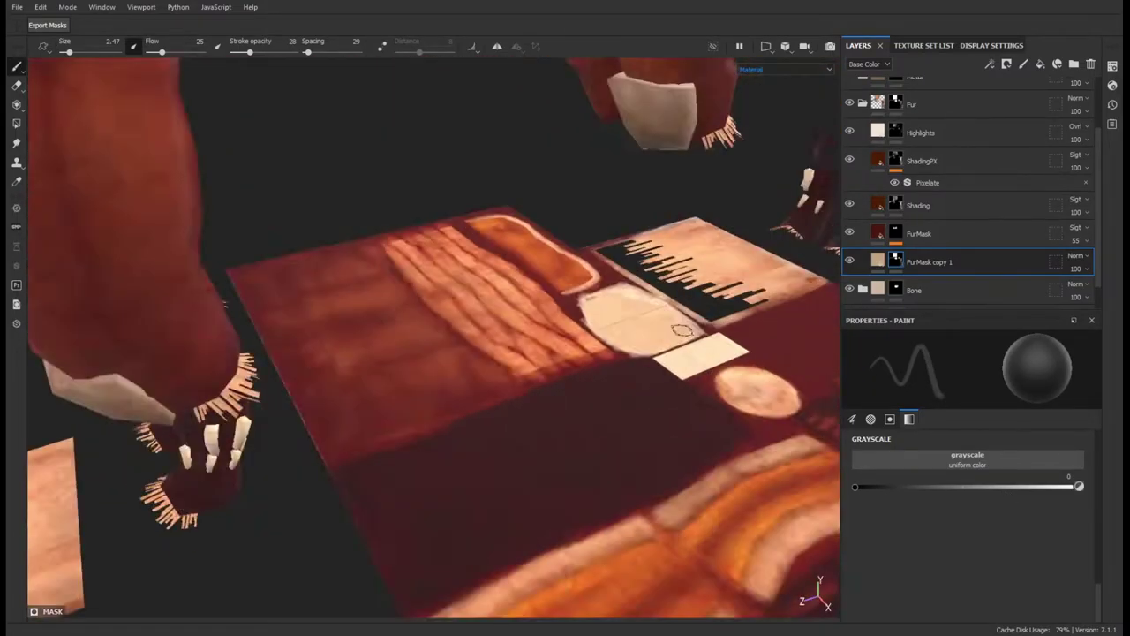
{"action": "key", "text": "x"}
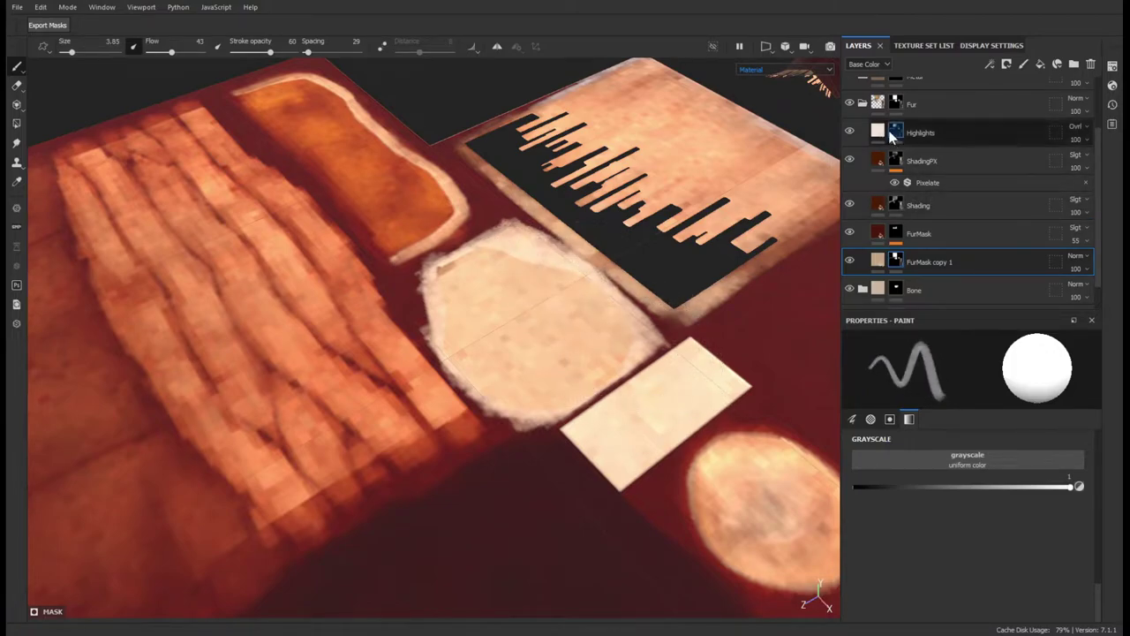
{"action": "left_click", "coordinate": [911, 104]}
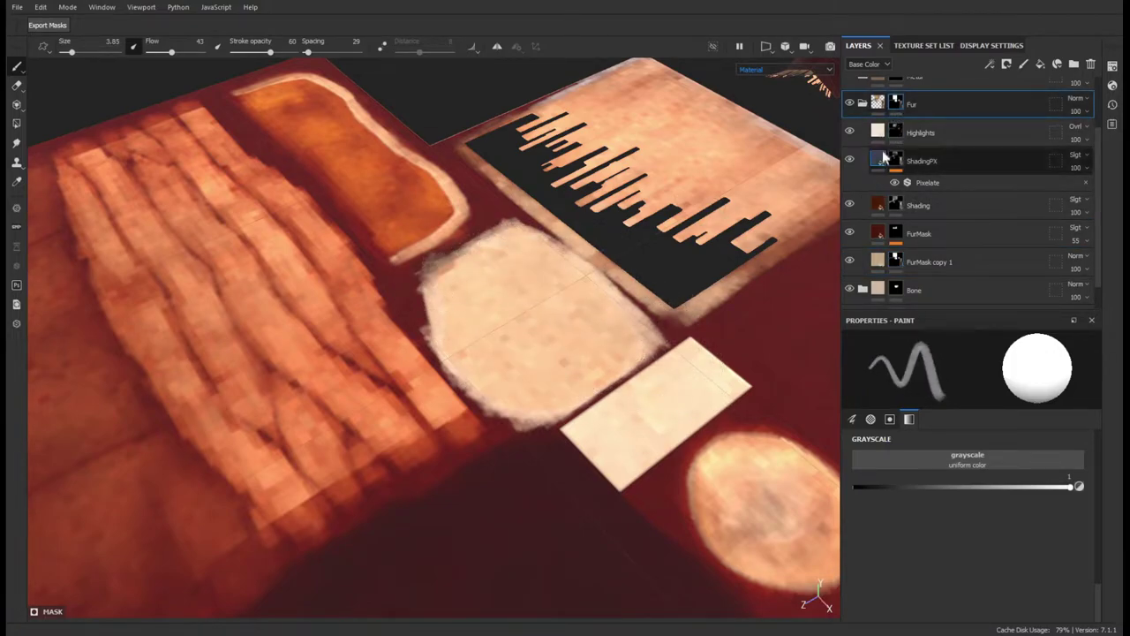
{"action": "left_click", "coordinate": [927, 262]}
- Back in the 3D view, paint FurMask copy 1's mask black around the bone head
{"action": "key", "text": "F2"}
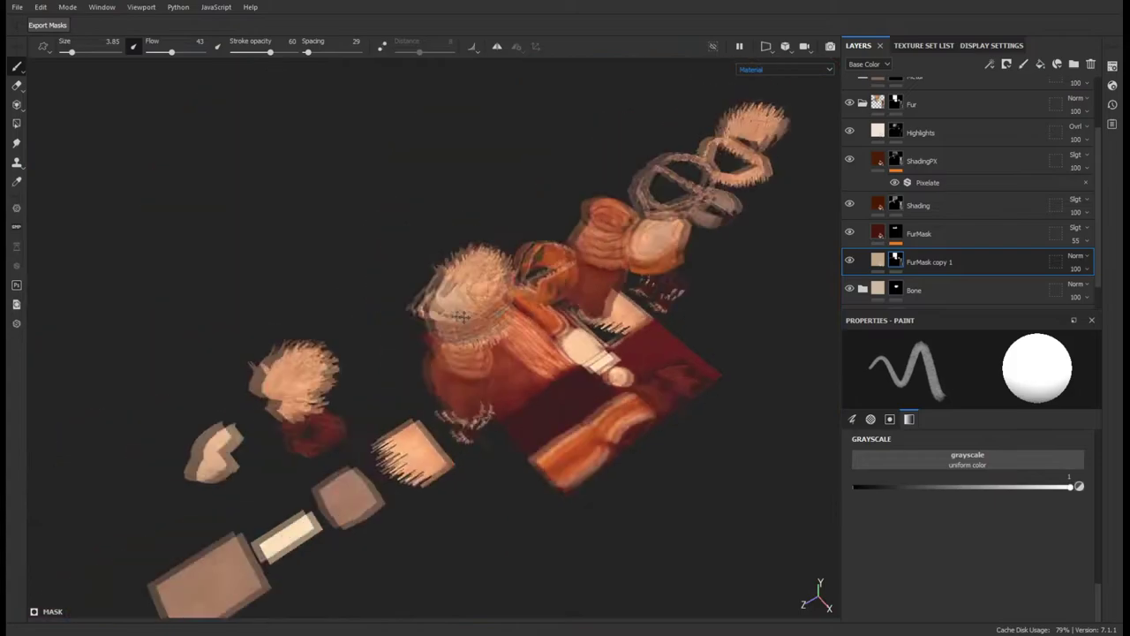
{"action": "key", "text": "x"}
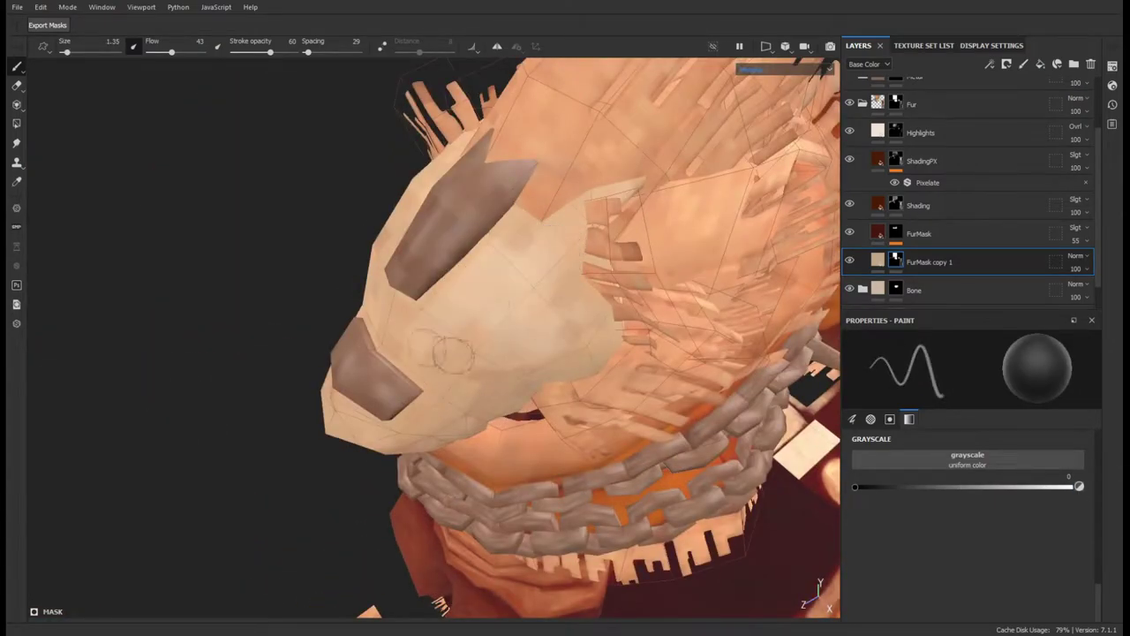
{"action": "left_click_drag", "start_coordinate": [453, 356], "coordinate": [527, 379], "text": "alt"}
{"action": "mouse_move", "coordinate": [464, 412]}
{"action": "left_mouse_down", "text": "alt"}
{"action": "mouse_move", "coordinate": [761, 463]}
{"action": "mouse_move", "coordinate": [505, 342]}
{"action": "mouse_move", "coordinate": [495, 519]}
{"action": "mouse_move", "coordinate": [575, 479]}
{"action": "mouse_move", "coordinate": [472, 499]}
{"action": "left_mouse_up", "text": "alt"}
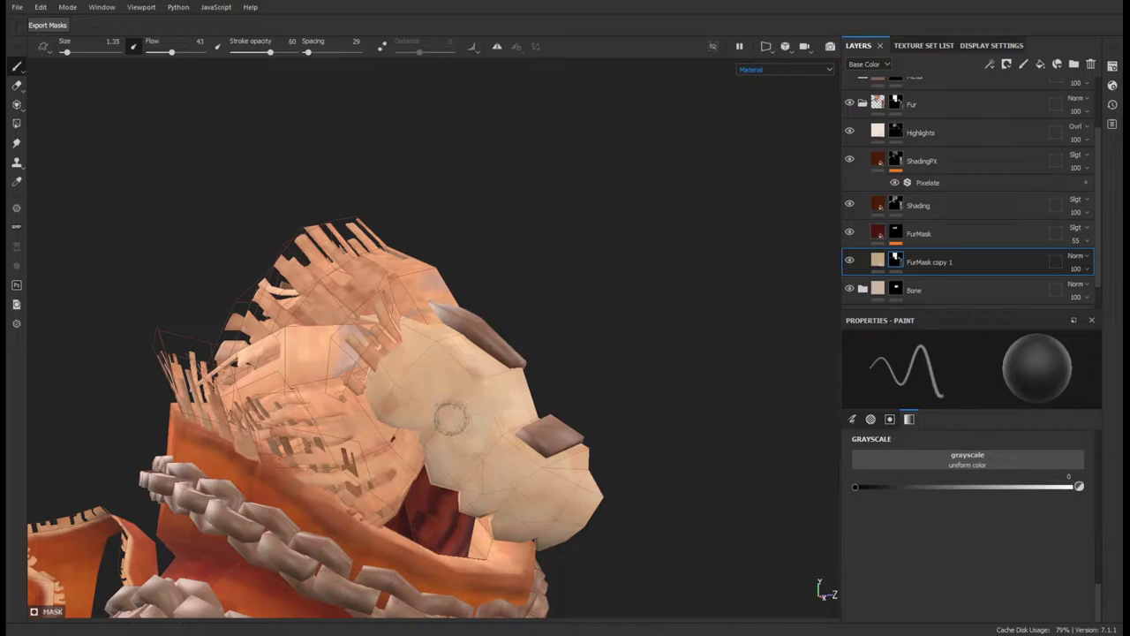
{"action": "left_click_drag", "start_coordinate": [431, 358], "coordinate": [425, 350], "text": "alt"}
{"action": "left_click_drag", "start_coordinate": [513, 389], "coordinate": [578, 468], "text": "alt"}
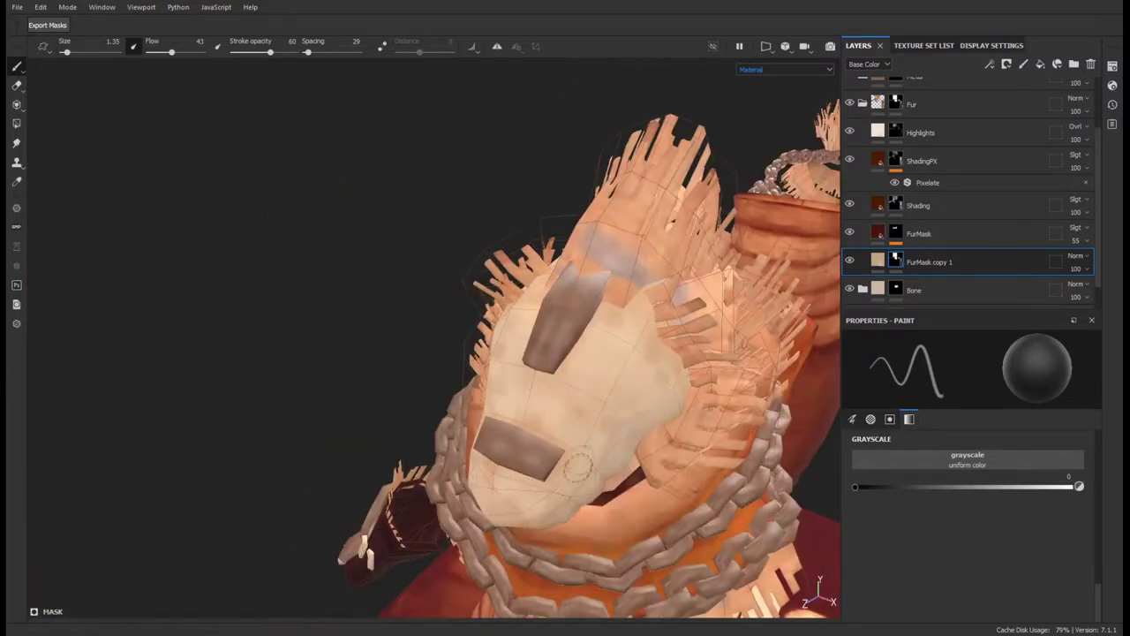
{"action": "mouse_move", "coordinate": [599, 370]}
{"action": "left_mouse_down", "text": "alt"}
{"action": "mouse_move", "coordinate": [481, 412]}
{"action": "mouse_move", "coordinate": [857, 270]}
{"action": "left_mouse_up", "text": "alt"}
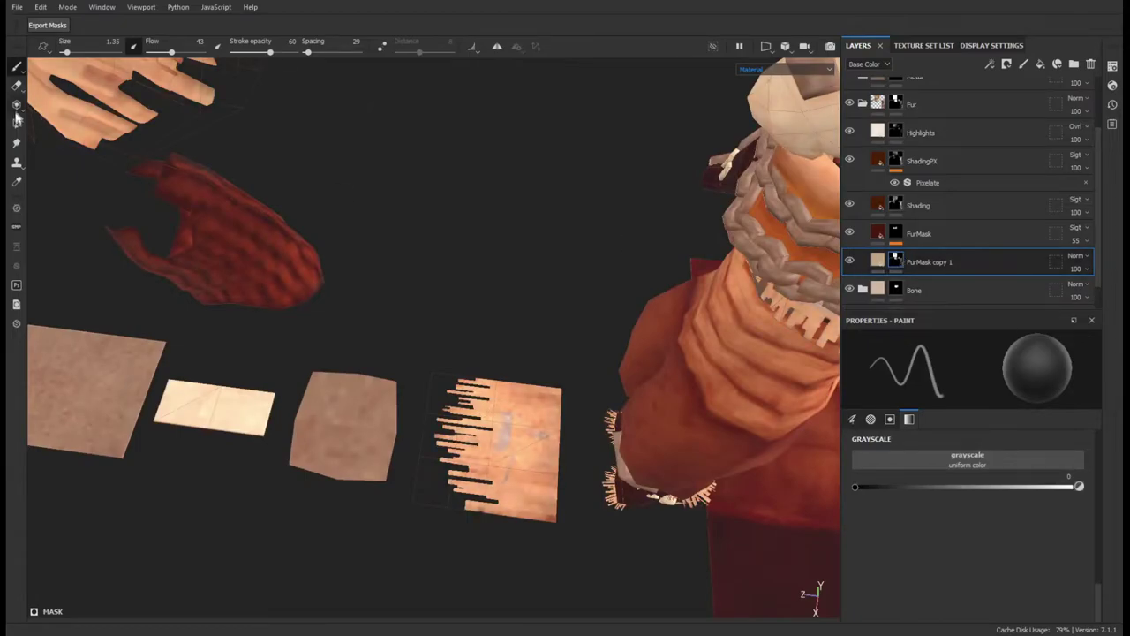
{"action": "mouse_move", "coordinate": [530, 431]}
{"action": "left_mouse_down", "text": "alt"}
{"action": "mouse_move", "coordinate": [724, 259]}
{"action": "mouse_move", "coordinate": [822, 247]}
{"action": "left_mouse_up", "text": "alt"}
{"action": "left_click", "coordinate": [857, 231]}
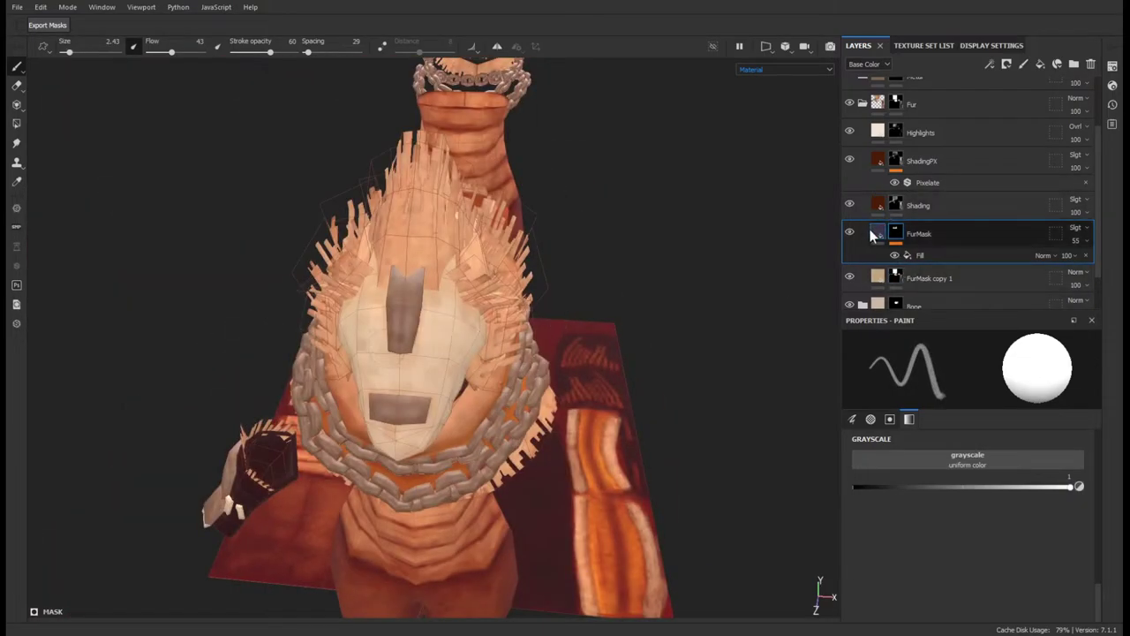
- Paint dark shading on the bone piece in the Shading layer and smudge it on the hand
{"action": "left_click_drag", "start_coordinate": [382, 289], "coordinate": [909, 205], "text": "alt"}
{"action": "left_click", "coordinate": [909, 205]}
{"action": "mouse_move", "coordinate": [376, 340]}
{"action": "left_mouse_down"}
{"action": "mouse_move", "coordinate": [391, 318]}
{"action": "mouse_move", "coordinate": [565, 300]}
{"action": "left_mouse_up"}
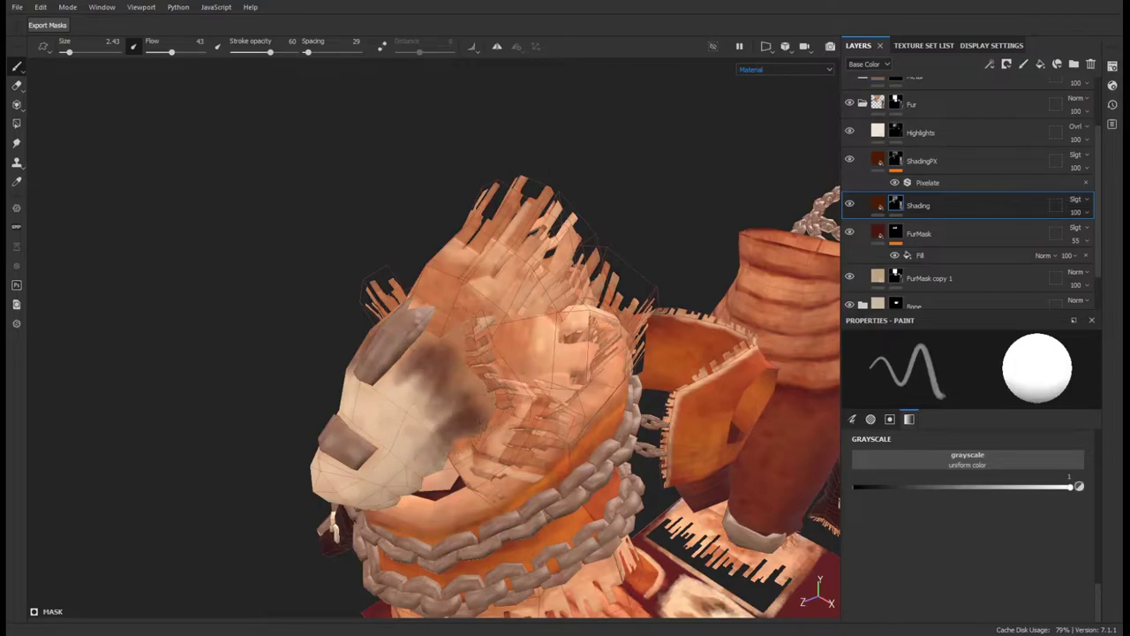
{"action": "left_click", "coordinate": [17, 143]}
{"action": "mouse_move", "coordinate": [504, 371]}
{"action": "left_mouse_down"}
{"action": "mouse_move", "coordinate": [467, 391]}
{"action": "mouse_move", "coordinate": [487, 446]}
{"action": "mouse_move", "coordinate": [527, 376]}
{"action": "left_mouse_up"}
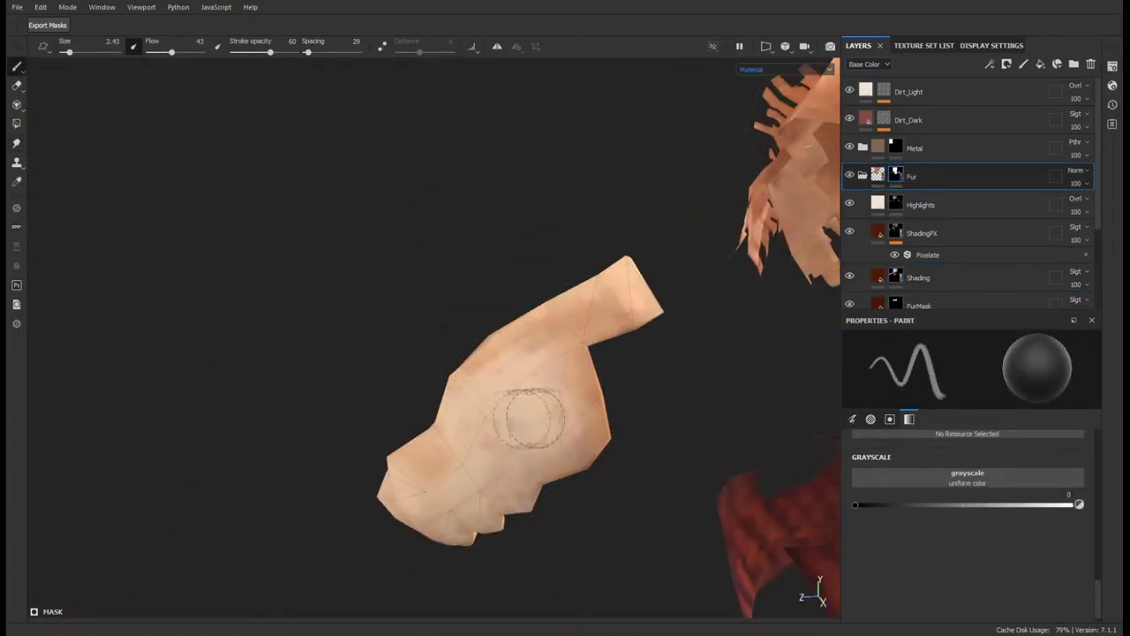
{"action": "left_click_drag", "start_coordinate": [458, 507], "coordinate": [391, 379], "text": "alt"}
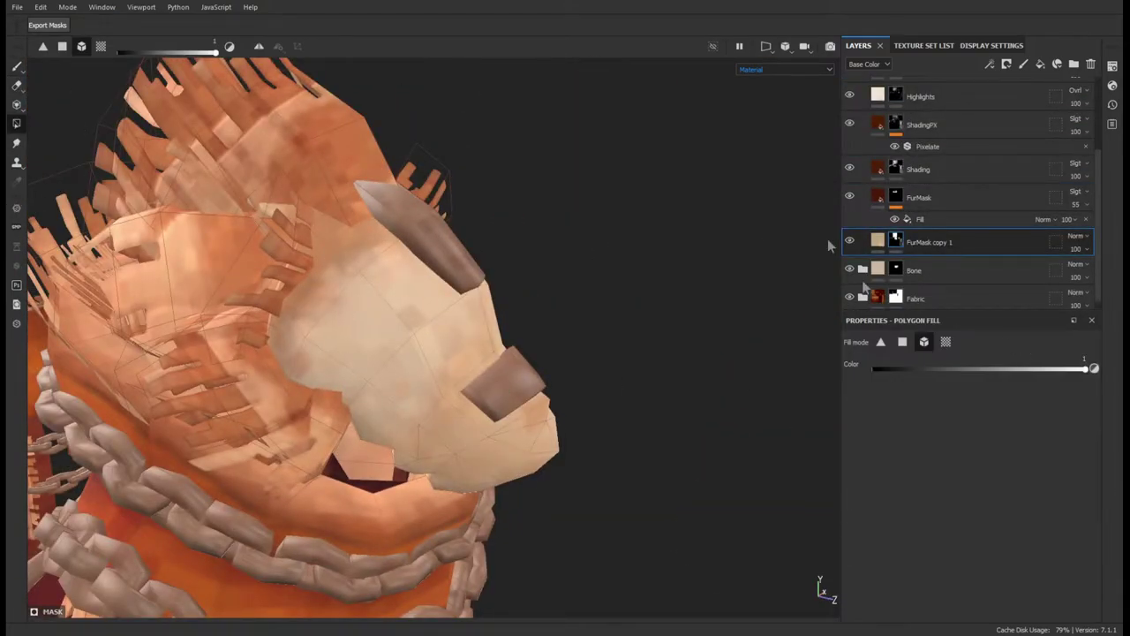
- Check the Fur layer with polygon fill, then return to the Shading layer using the smudge tool
{"action": "scroll", "coordinate": [927, 196], "scroll_direction": "up", "scroll_amount": 1}
{"action": "left_click", "coordinate": [911, 104]}
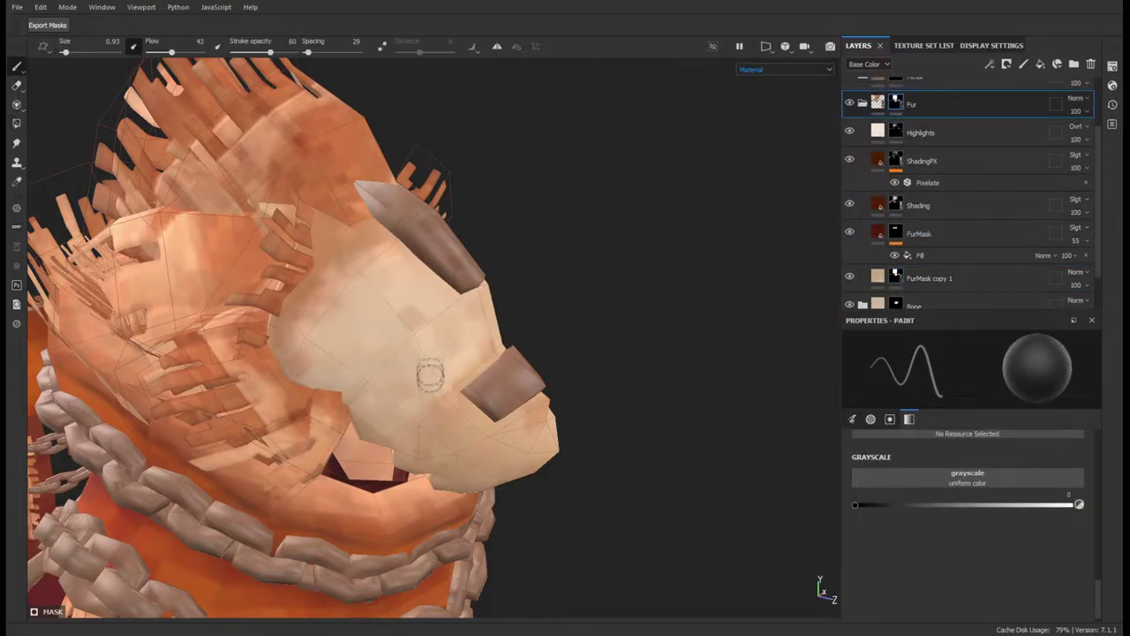
{"action": "left_click_drag", "start_coordinate": [400, 282], "coordinate": [558, 461], "text": "alt"}
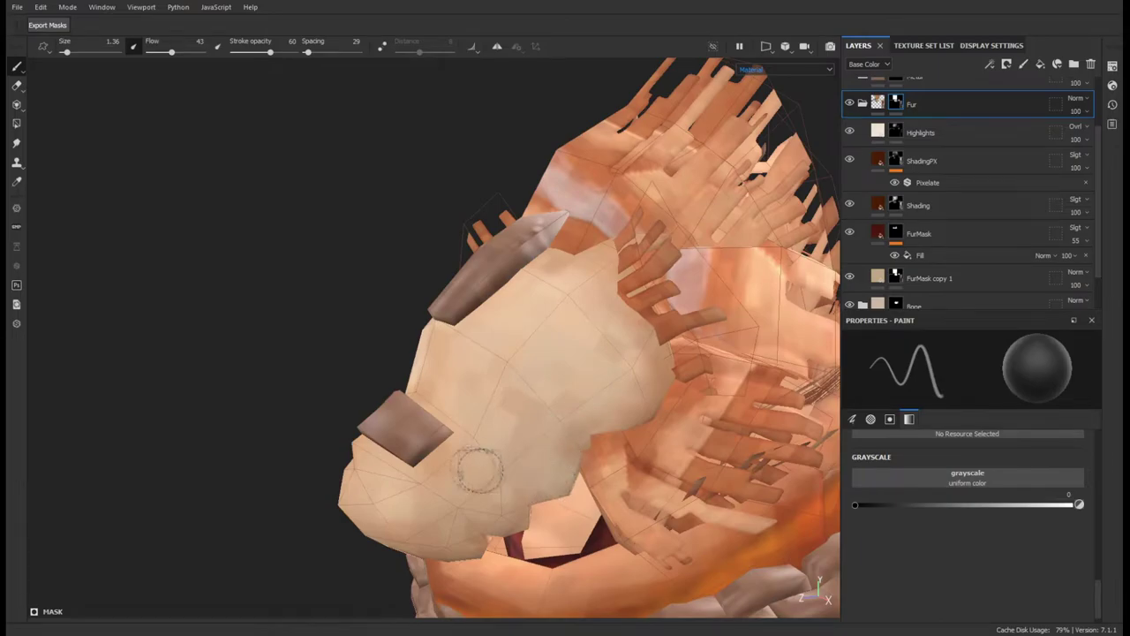
{"action": "left_click_drag", "start_coordinate": [480, 470], "coordinate": [449, 391], "text": "alt"}
{"action": "left_click_drag", "start_coordinate": [371, 406], "coordinate": [380, 329], "text": "alt"}
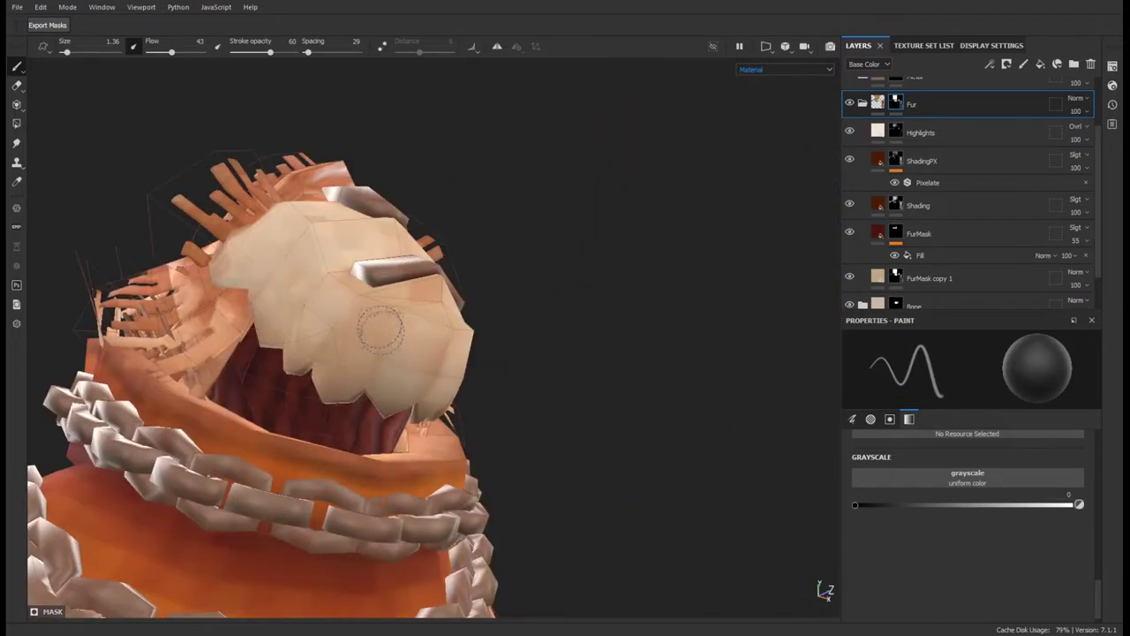
{"action": "left_click", "coordinate": [16, 123]}
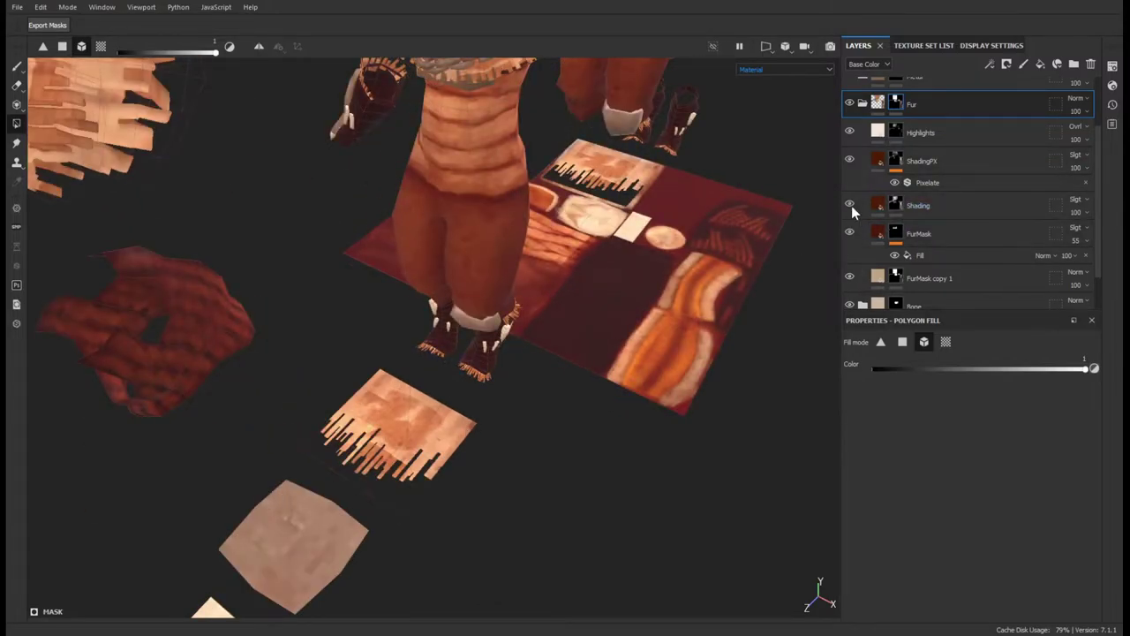
{"action": "left_click", "coordinate": [883, 205]}
{"action": "key", "text": "5"}
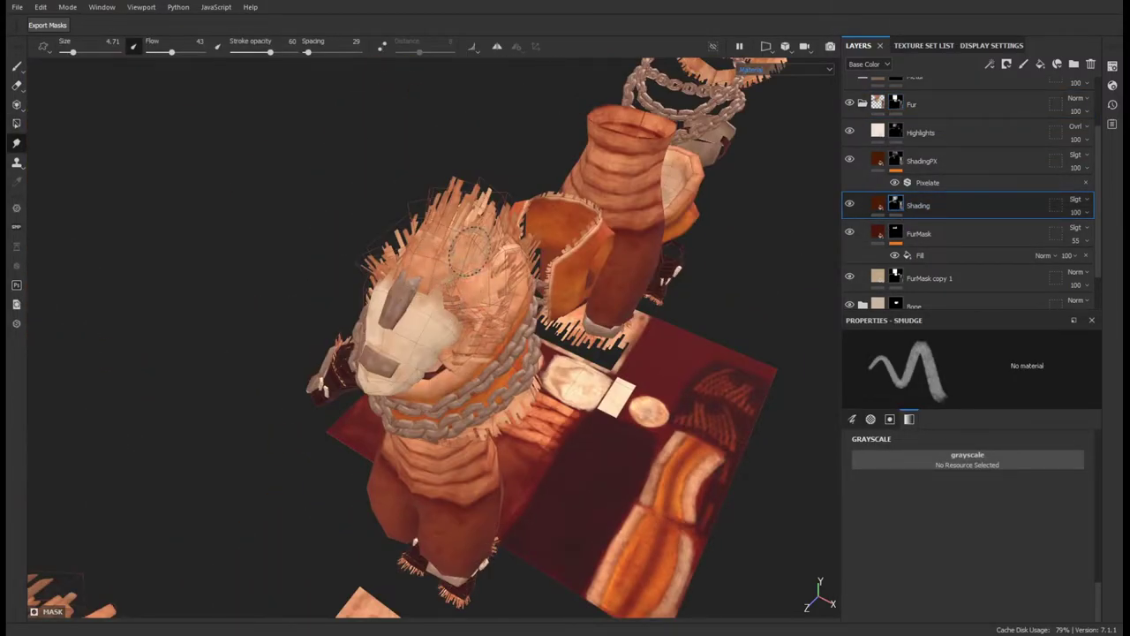
{"action": "left_click_drag", "start_coordinate": [477, 331], "coordinate": [446, 473], "text": "alt"}
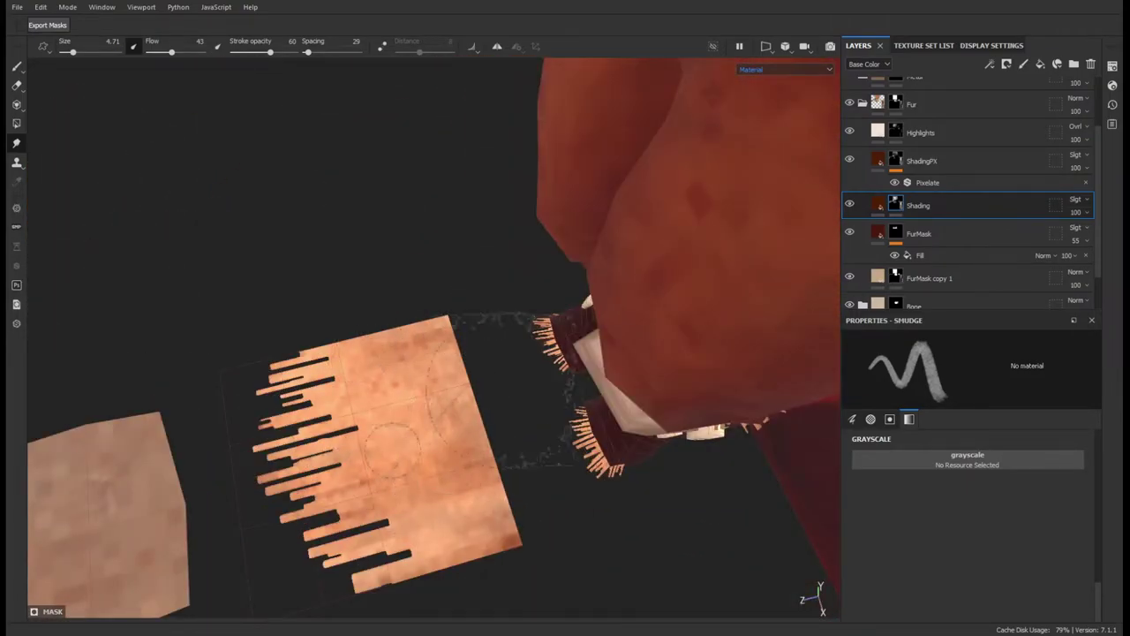
- On the Highlights layer, set the paint value to 0.1863 grey and brush it onto the hand
{"action": "left_click", "coordinate": [936, 133]}
{"action": "key", "text": "1"}
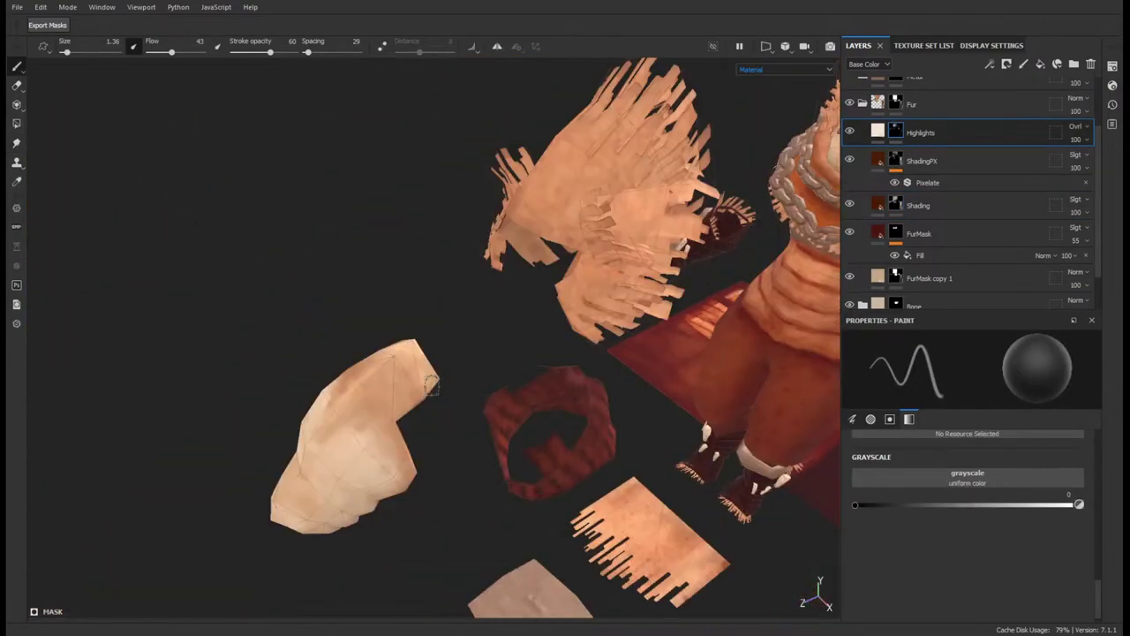
{"action": "left_click", "coordinate": [1070, 504]}
{"action": "mouse_move", "coordinate": [430, 450]}
{"action": "left_mouse_down", "text": "alt"}
{"action": "mouse_move", "coordinate": [712, 366]}
{"action": "mouse_move", "coordinate": [446, 508]}
{"action": "left_mouse_up", "text": "alt"}
{"action": "key", "text": "x"}
{"action": "left_click_drag", "start_coordinate": [945, 507], "coordinate": [893, 506]}
{"action": "mouse_move", "coordinate": [467, 479]}
{"action": "left_mouse_down", "text": "alt"}
{"action": "mouse_move", "coordinate": [89, 460]}
{"action": "mouse_move", "coordinate": [395, 455]}
{"action": "left_mouse_up", "text": "alt"}
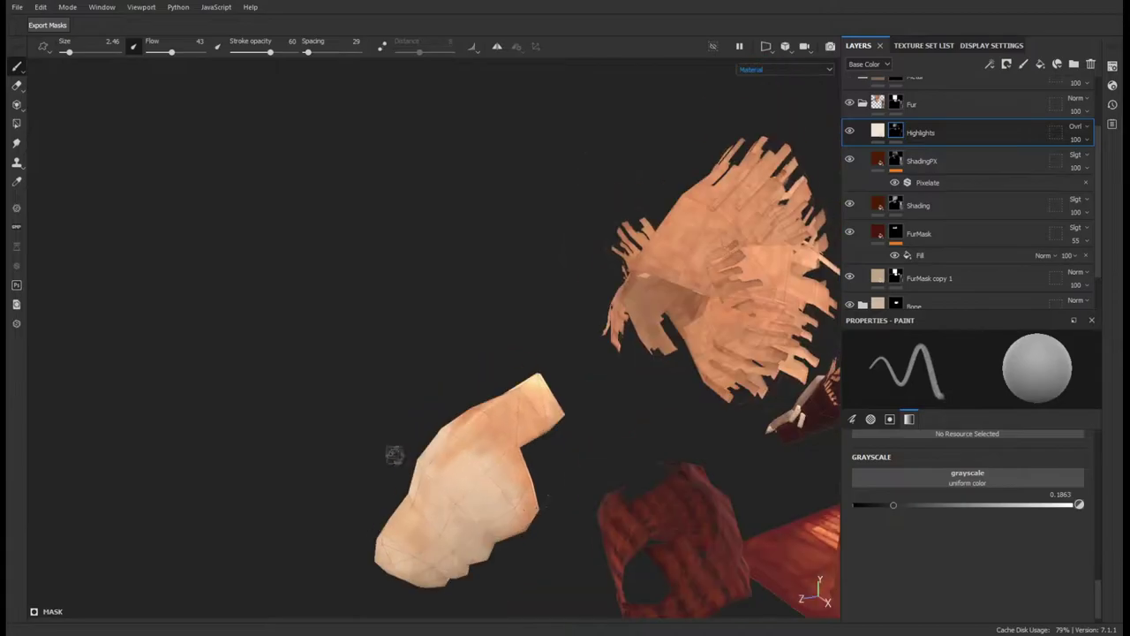
{"action": "left_click_drag", "start_coordinate": [441, 353], "coordinate": [548, 353], "text": "alt"}
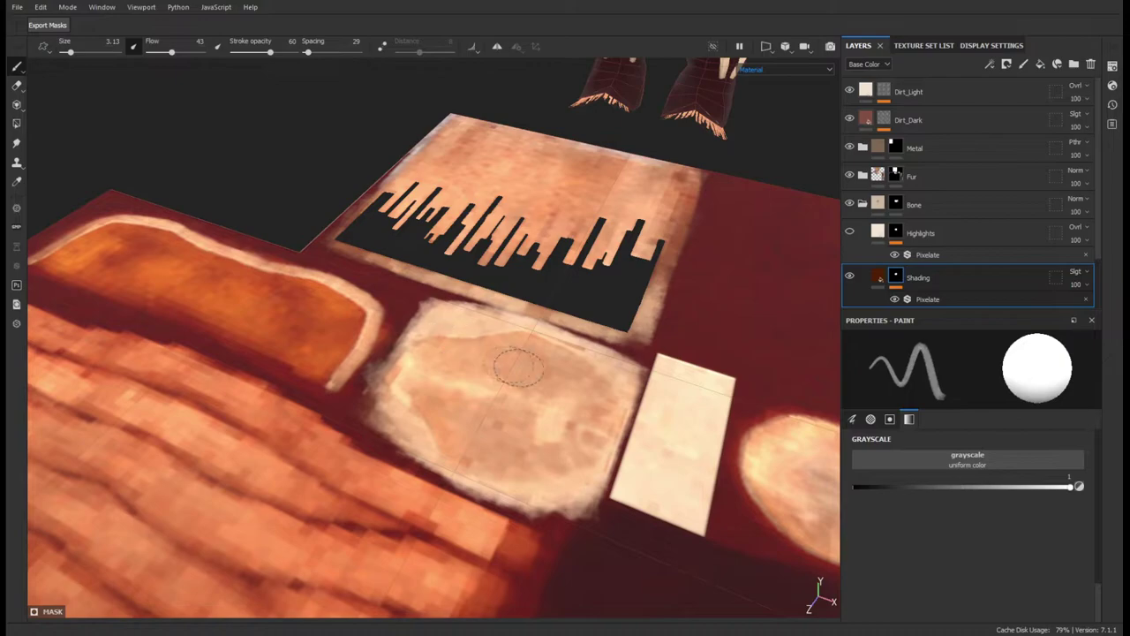
- Paint the Shading mask at full white (value 1) over the hand
{"action": "left_click", "coordinate": [918, 204]}
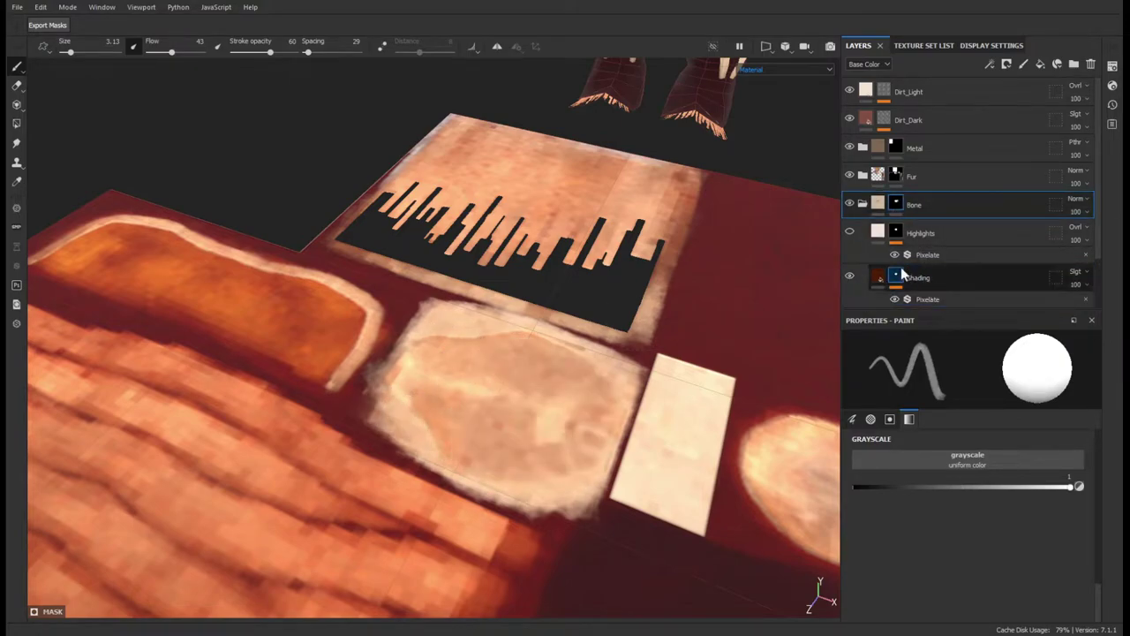
{"action": "left_click", "coordinate": [850, 232]}
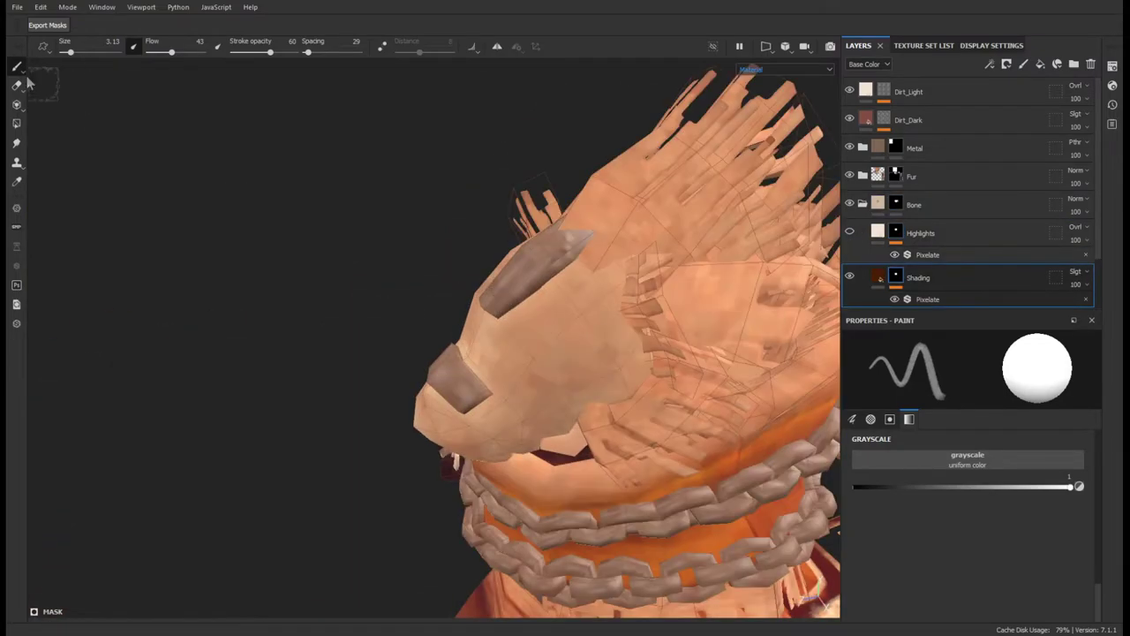
{"action": "left_click_drag", "start_coordinate": [569, 311], "coordinate": [534, 318], "text": "alt"}
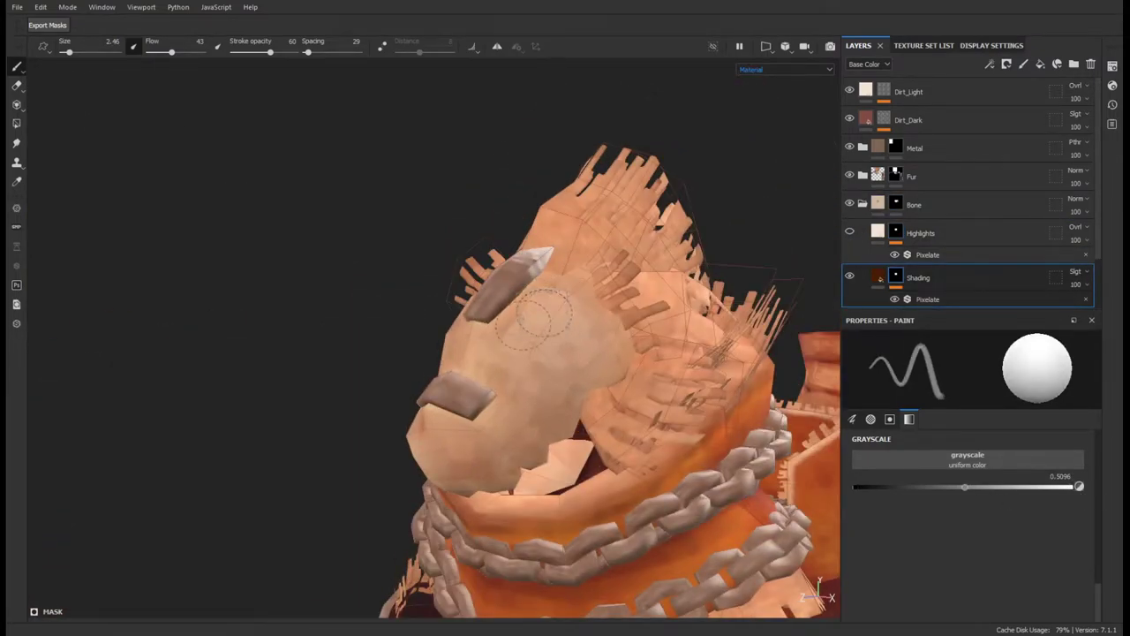
{"action": "left_click_drag", "start_coordinate": [518, 417], "coordinate": [441, 451], "text": "alt"}
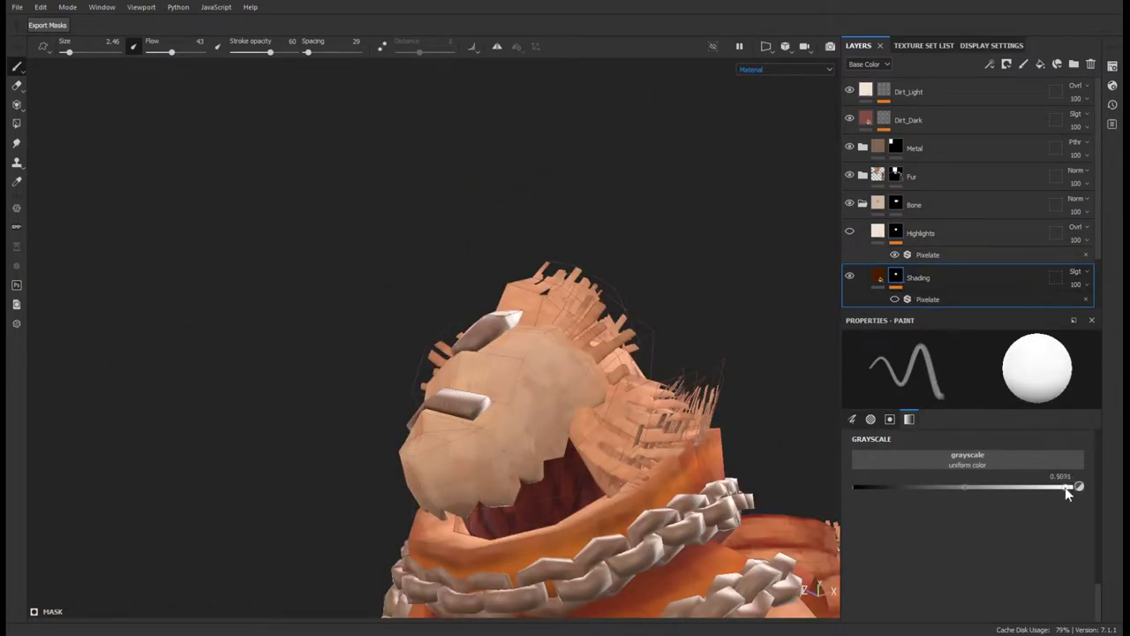
{"action": "left_click_drag", "start_coordinate": [530, 397], "coordinate": [283, 354], "text": "alt"}
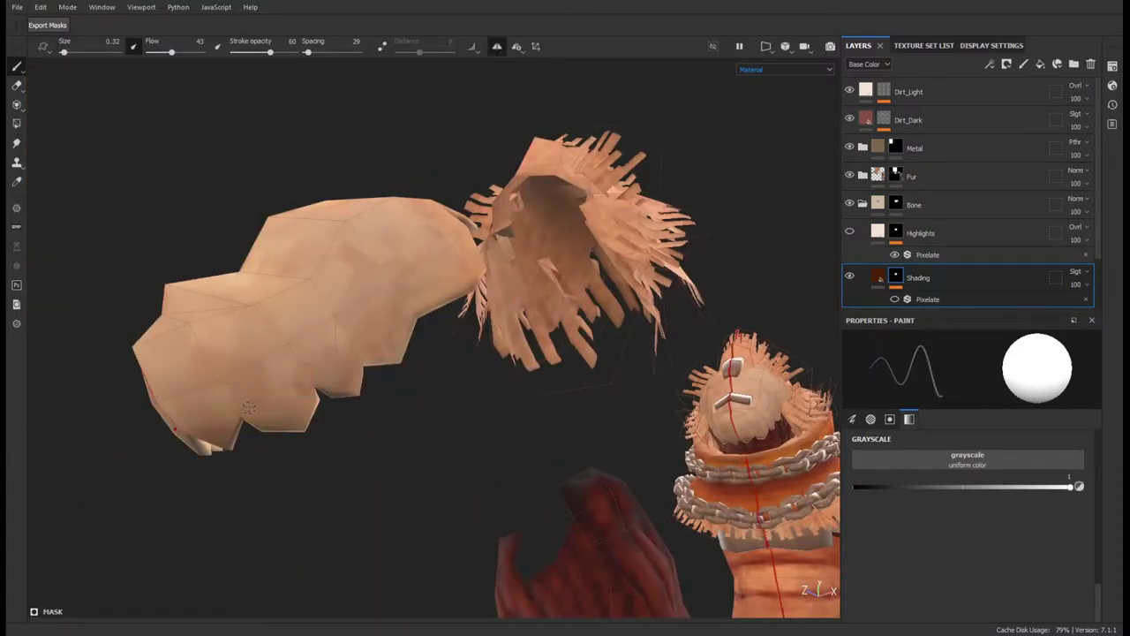
{"action": "left_click_drag", "start_coordinate": [249, 407], "coordinate": [447, 350], "text": "alt"}
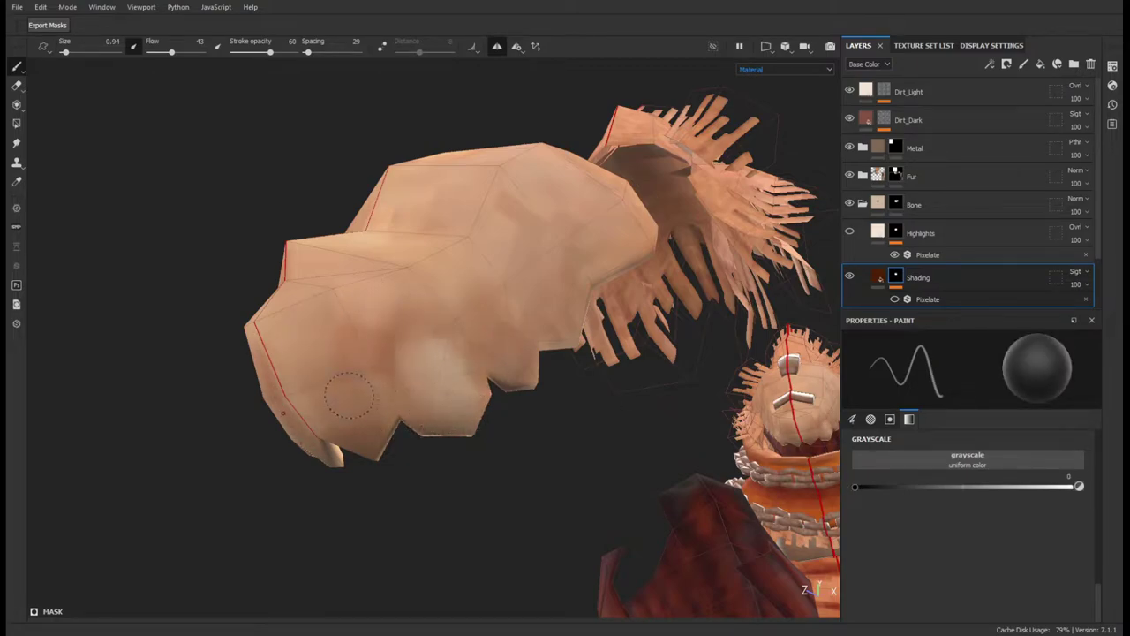
{"action": "left_click_drag", "start_coordinate": [329, 390], "coordinate": [349, 395], "text": "alt"}
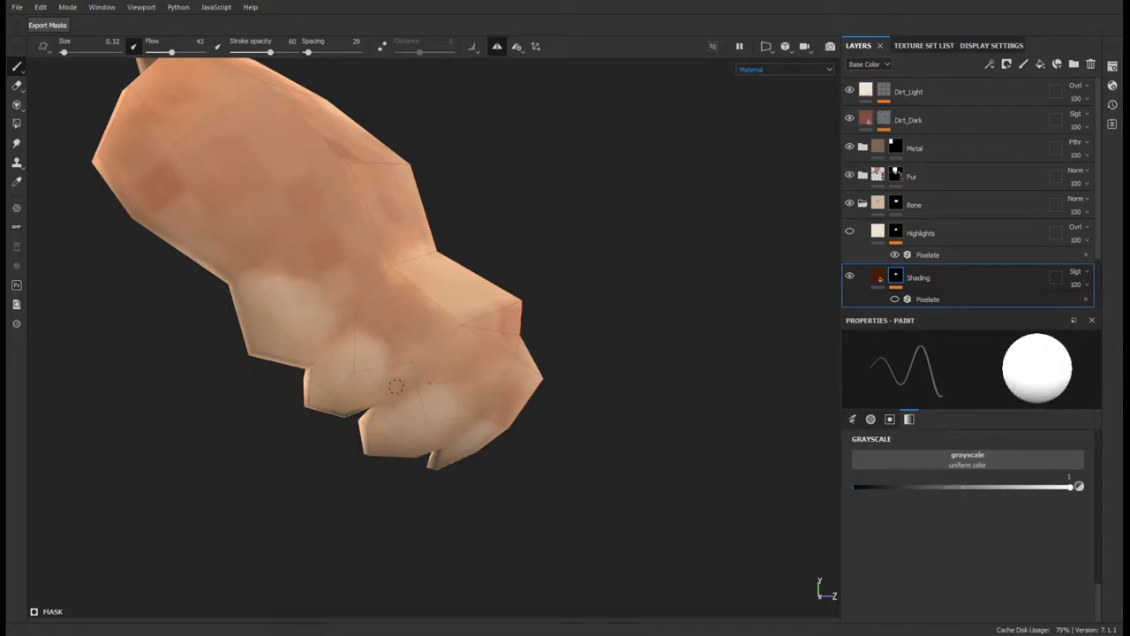
{"action": "left_click_drag", "start_coordinate": [349, 337], "coordinate": [552, 398], "text": "alt"}
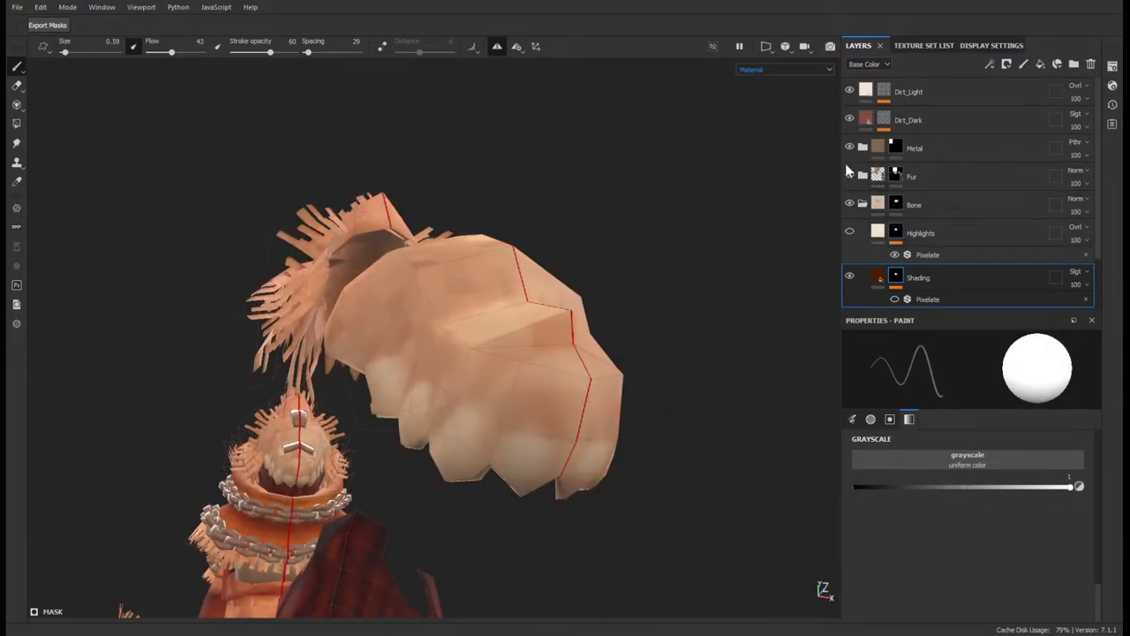
- Select the Fur layer and bring the fist into close view
{"action": "left_click", "coordinate": [897, 173]}
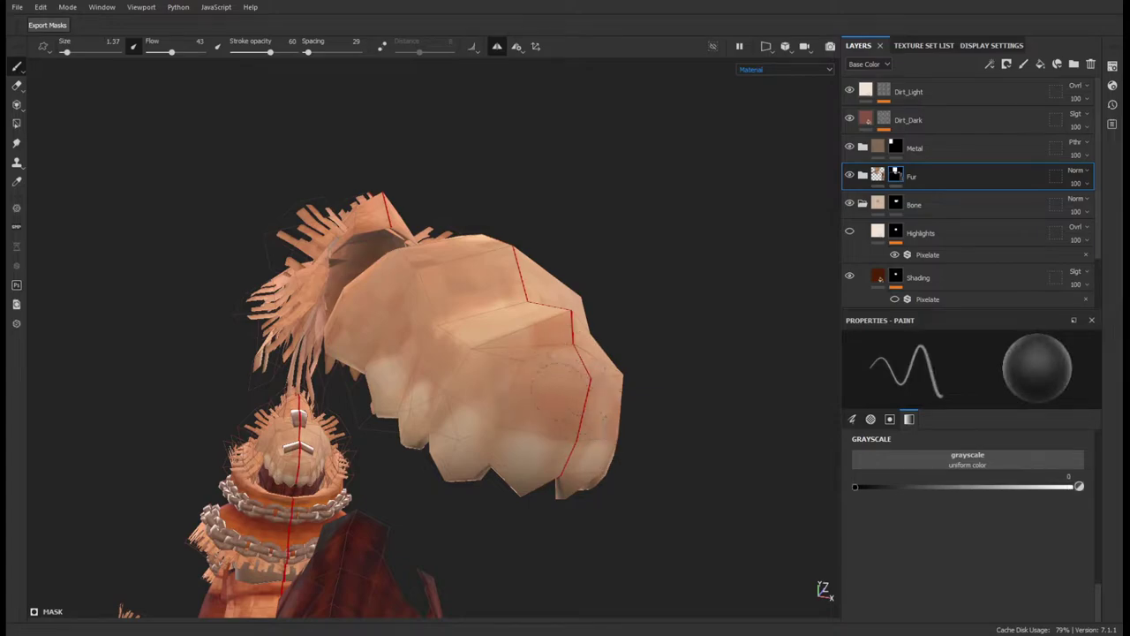
{"action": "scroll", "coordinate": [456, 404], "scroll_direction": "up", "scroll_amount": 3}
{"action": "left_click_drag", "start_coordinate": [391, 341], "coordinate": [424, 340], "text": "alt"}
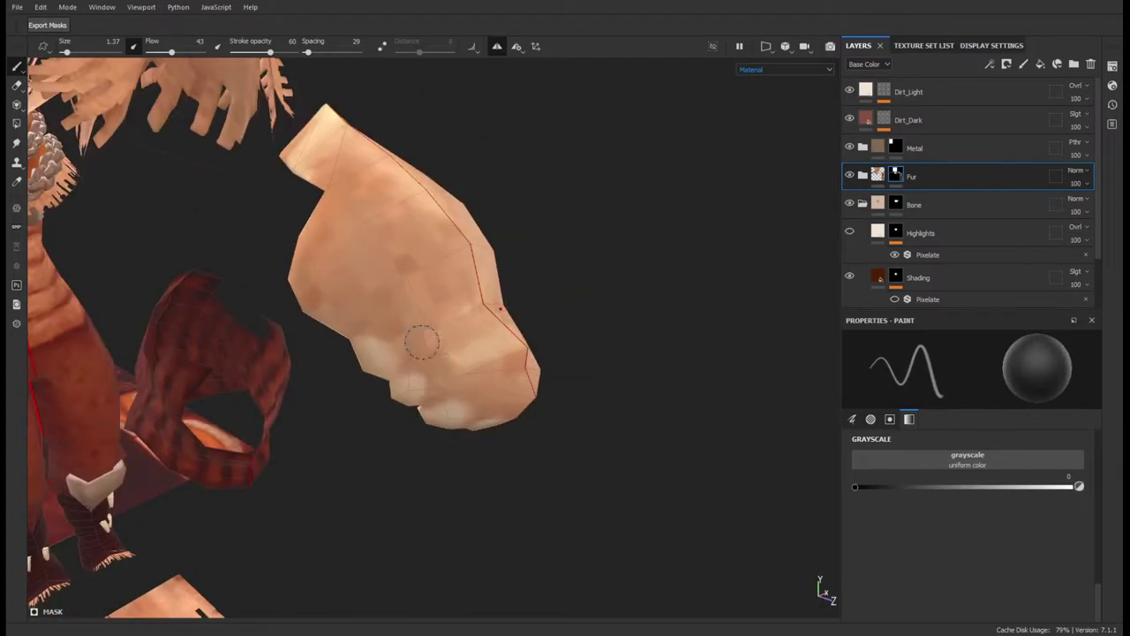
{"action": "mouse_move", "coordinate": [341, 301]}
{"action": "left_mouse_down", "text": "alt"}
{"action": "mouse_move", "coordinate": [644, 239]}
{"action": "mouse_move", "coordinate": [248, 345]}
{"action": "mouse_move", "coordinate": [31, 113]}
{"action": "left_mouse_up", "text": "alt"}
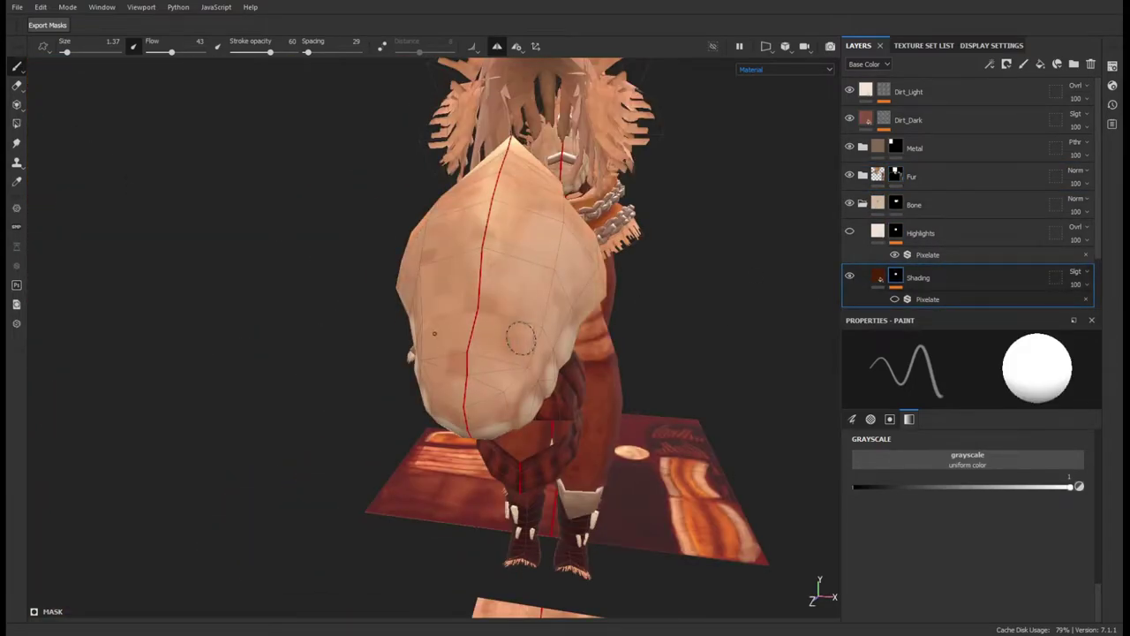
{"action": "left_click_drag", "start_coordinate": [532, 273], "coordinate": [612, 256], "text": "alt"}
{"action": "mouse_move", "coordinate": [578, 183]}
{"action": "left_mouse_down", "text": "alt"}
{"action": "mouse_move", "coordinate": [530, 353]}
{"action": "mouse_move", "coordinate": [487, 400]}
{"action": "mouse_move", "coordinate": [450, 415]}
{"action": "mouse_move", "coordinate": [606, 473]}
{"action": "left_mouse_up", "text": "alt"}
- Paint black mask strokes over the knuckles and back of the hand
{"action": "key", "text": "x"}
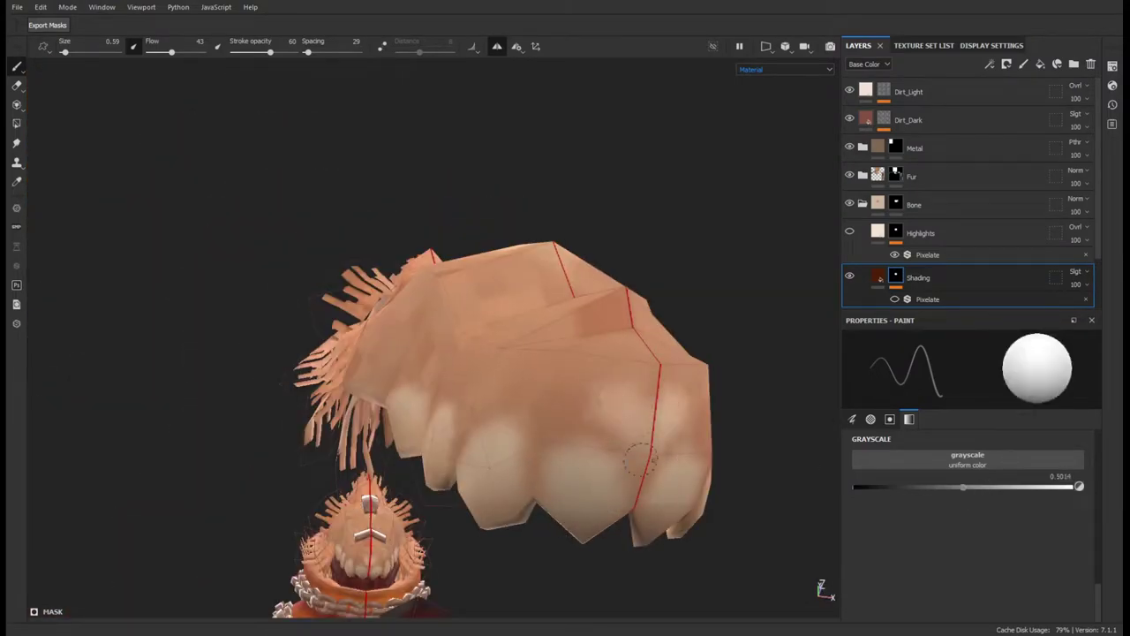
{"action": "left_click_drag", "start_coordinate": [539, 400], "coordinate": [457, 405], "text": "alt"}
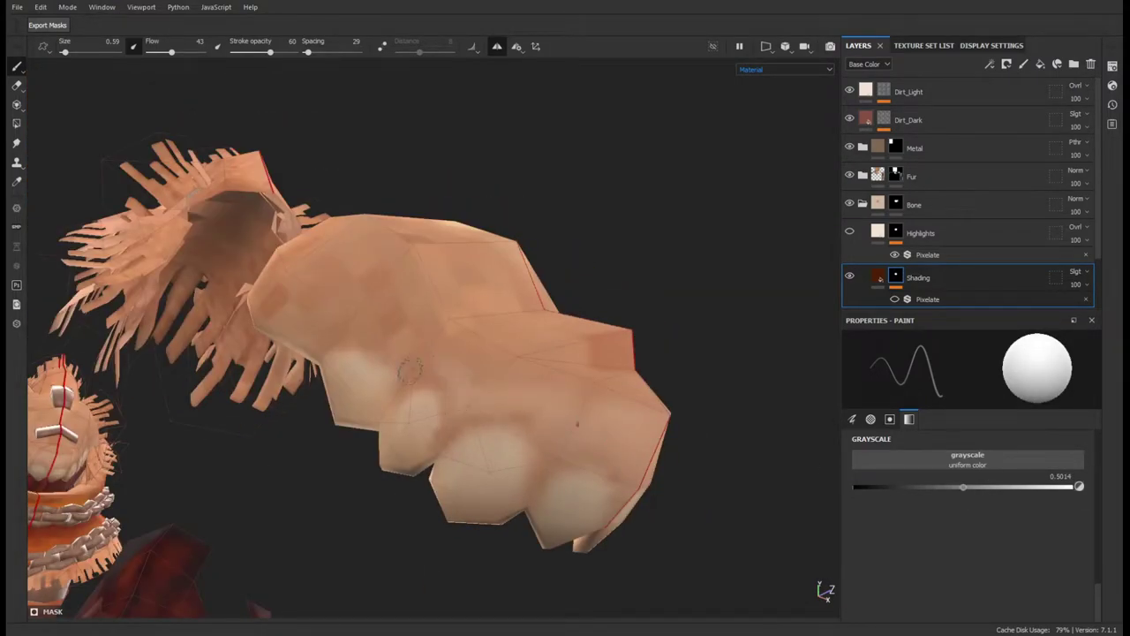
{"action": "mouse_move", "coordinate": [511, 358]}
{"action": "left_mouse_down", "text": "alt"}
{"action": "mouse_move", "coordinate": [412, 295]}
{"action": "mouse_move", "coordinate": [376, 313]}
{"action": "left_mouse_up", "text": "alt"}
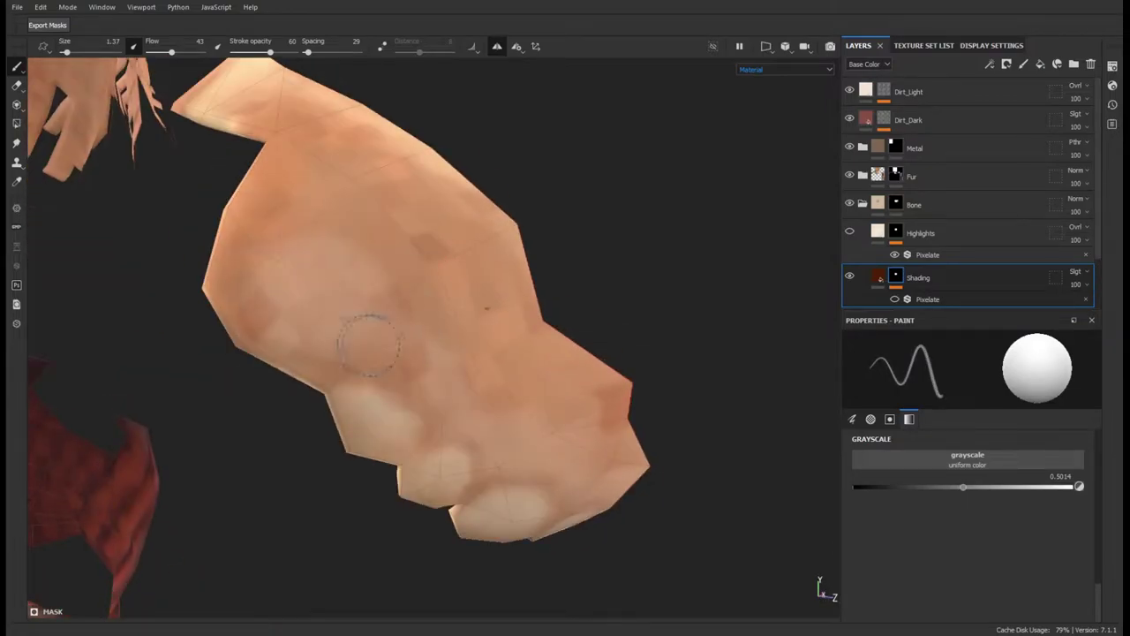
{"action": "left_click_drag", "start_coordinate": [295, 193], "coordinate": [534, 422], "text": "alt"}
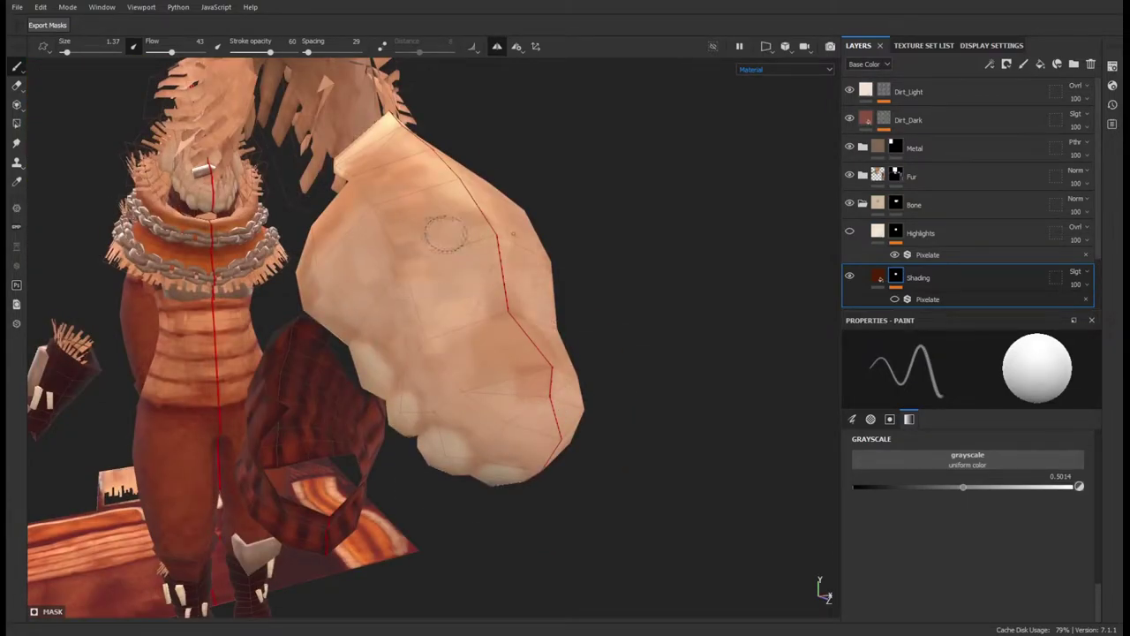
{"action": "mouse_move", "coordinate": [329, 237]}
{"action": "left_mouse_down", "text": "alt"}
{"action": "mouse_move", "coordinate": [386, 386]}
{"action": "mouse_move", "coordinate": [609, 407]}
{"action": "left_mouse_up", "text": "alt"}
{"action": "mouse_move", "coordinate": [452, 379]}
{"action": "left_mouse_down", "text": "alt"}
{"action": "mouse_move", "coordinate": [457, 333]}
{"action": "mouse_move", "coordinate": [613, 309]}
{"action": "mouse_move", "coordinate": [507, 350]}
{"action": "left_mouse_up", "text": "alt"}
{"action": "mouse_move", "coordinate": [605, 336]}
{"action": "left_mouse_down", "text": "alt"}
{"action": "mouse_move", "coordinate": [586, 424]}
{"action": "mouse_move", "coordinate": [472, 435]}
{"action": "left_mouse_up", "text": "alt"}
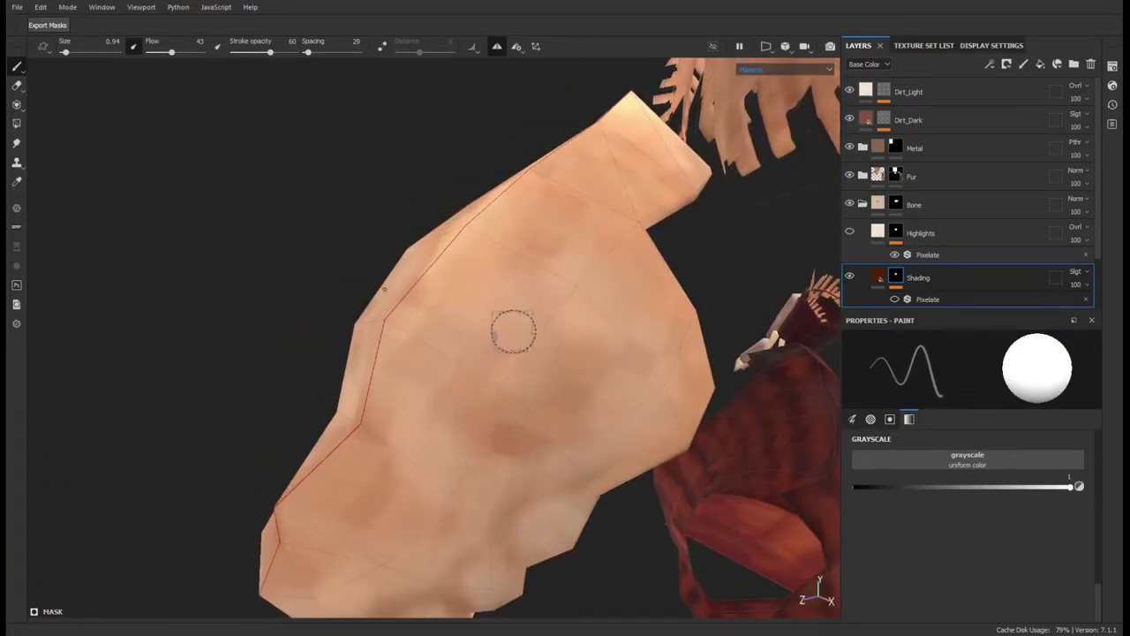
- Paint 0.15 grey with a smaller brush over the hand, then enable the Shading fill's height channel
{"action": "mouse_move", "coordinate": [581, 389]}
{"action": "left_mouse_down", "text": "alt"}
{"action": "mouse_move", "coordinate": [495, 371]}
{"action": "mouse_move", "coordinate": [565, 391]}
{"action": "mouse_move", "coordinate": [539, 428]}
{"action": "left_mouse_up", "text": "alt"}
{"action": "right_click_drag", "start_coordinate": [538, 429], "coordinate": [488, 405], "text": "ctrl"}
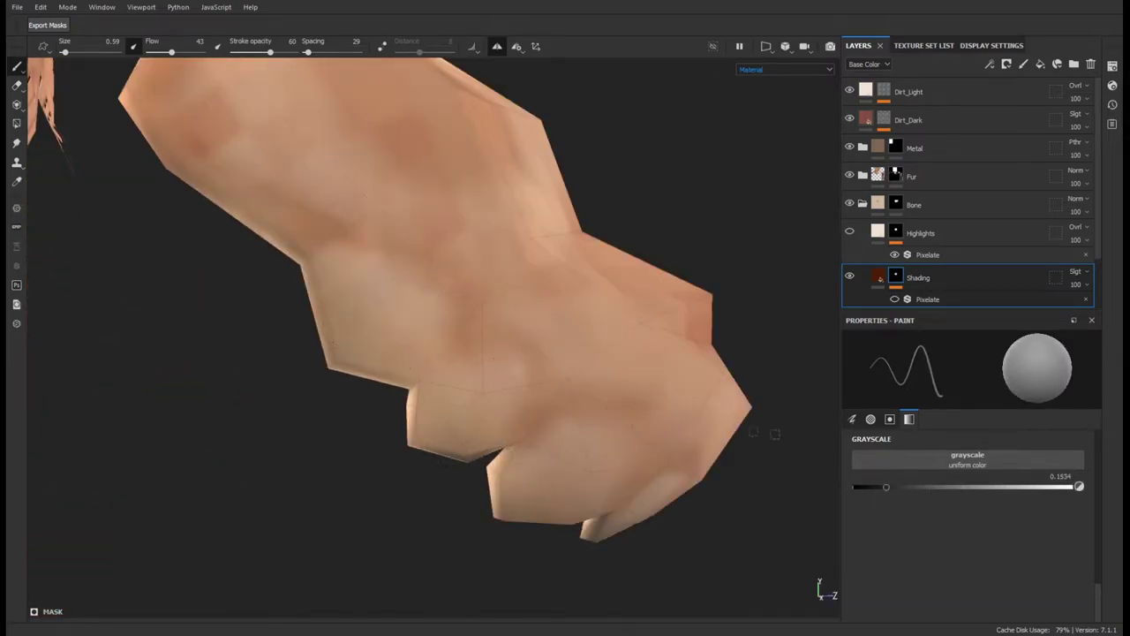
{"action": "left_click_drag", "start_coordinate": [764, 432], "coordinate": [446, 381], "text": "alt"}
{"action": "left_click_drag", "start_coordinate": [720, 275], "coordinate": [559, 283], "text": "alt"}
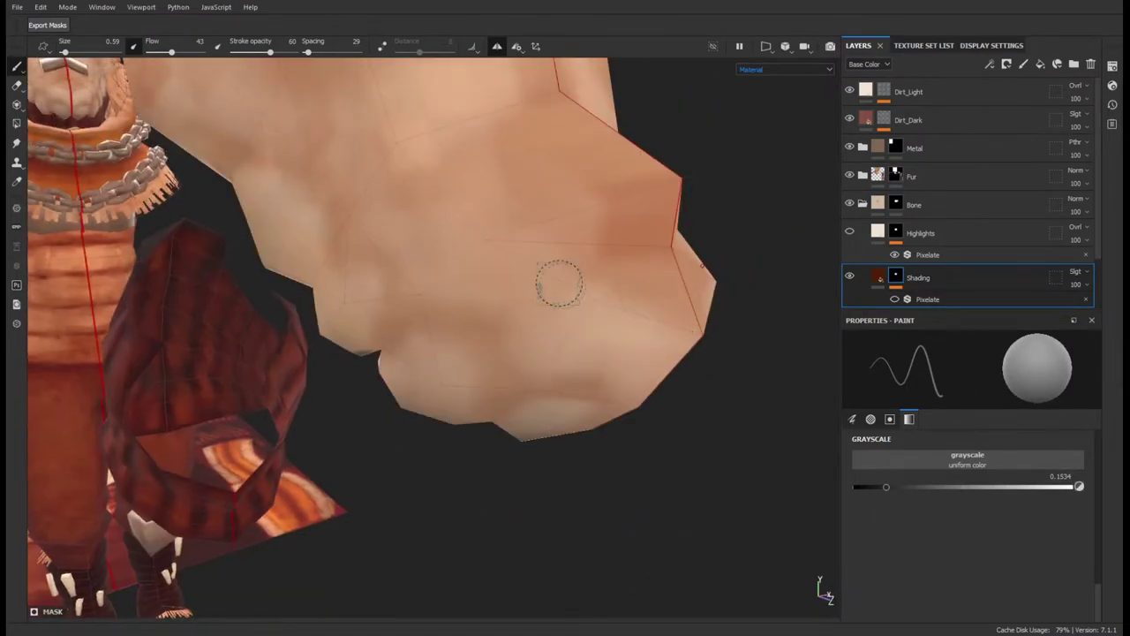
{"action": "left_click_drag", "start_coordinate": [442, 228], "coordinate": [425, 324], "text": "alt"}
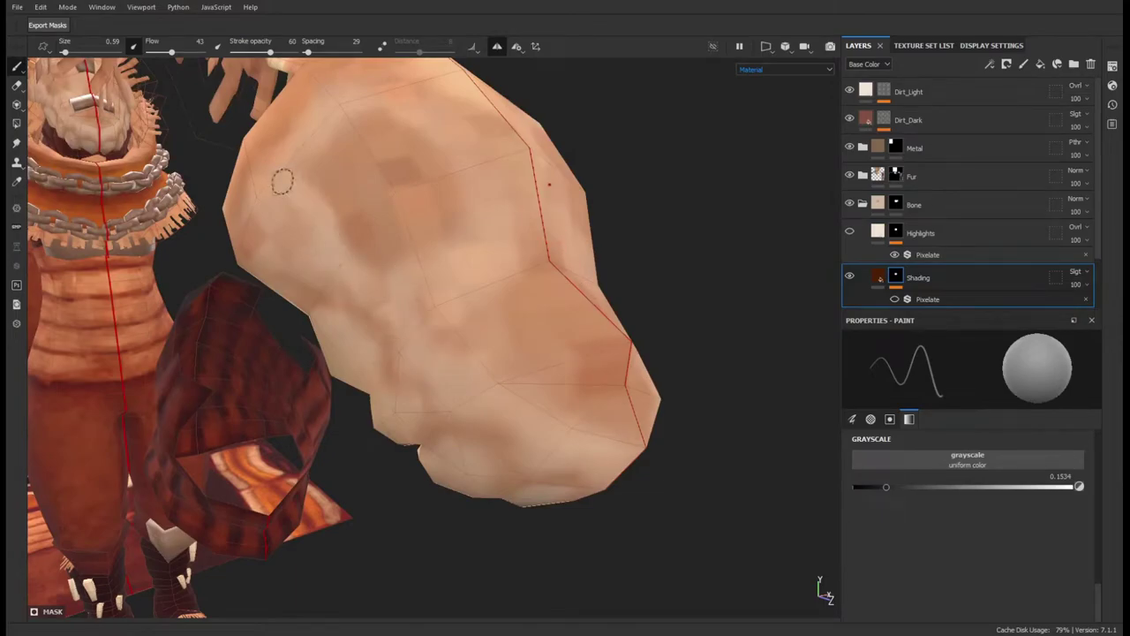
{"action": "mouse_move", "coordinate": [497, 227]}
{"action": "left_mouse_down", "text": "alt"}
{"action": "mouse_move", "coordinate": [392, 245]}
{"action": "mouse_move", "coordinate": [311, 174]}
{"action": "mouse_move", "coordinate": [344, 355]}
{"action": "left_mouse_up", "text": "alt"}
{"action": "left_click_drag", "start_coordinate": [205, 262], "coordinate": [375, 273], "text": "alt"}
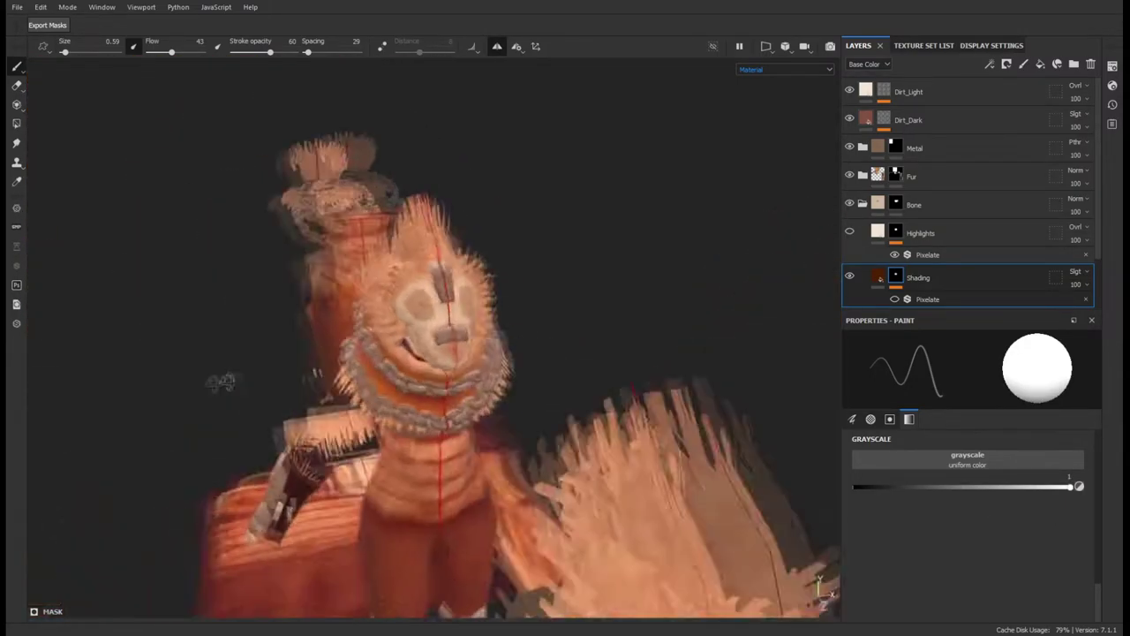
{"action": "left_click", "coordinate": [1029, 391]}
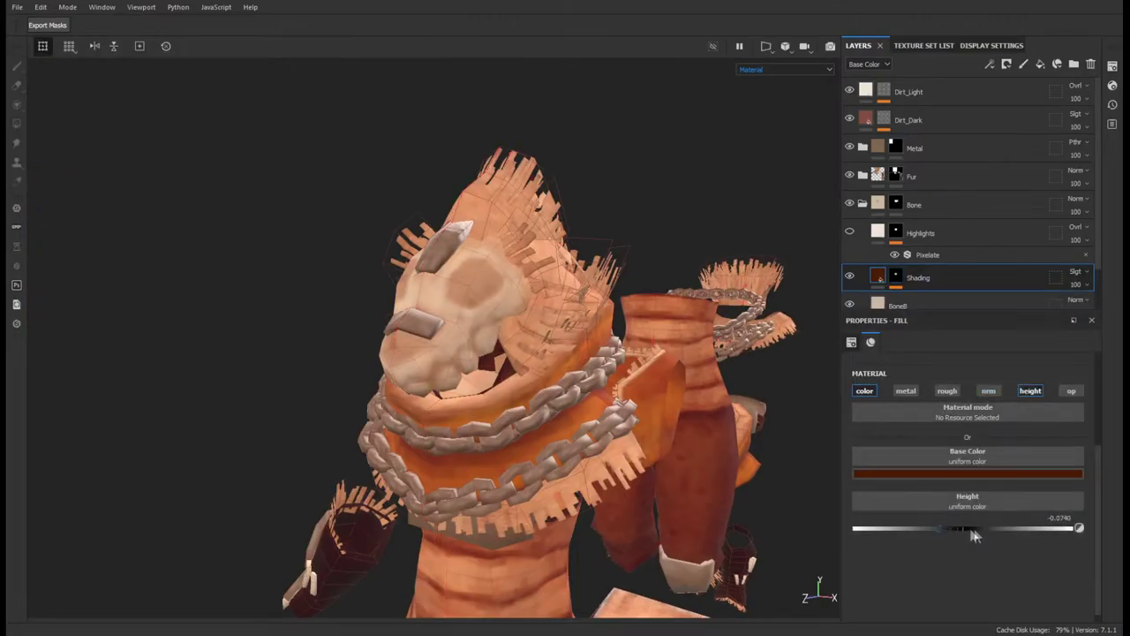
- Duplicate Shading into Shading copy 1, paint its mask black on skull and fist, and enable Pixelate
{"action": "left_click_drag", "start_coordinate": [820, 465], "coordinate": [700, 416], "text": "alt"}
{"action": "key", "text": "ctrl+d"}
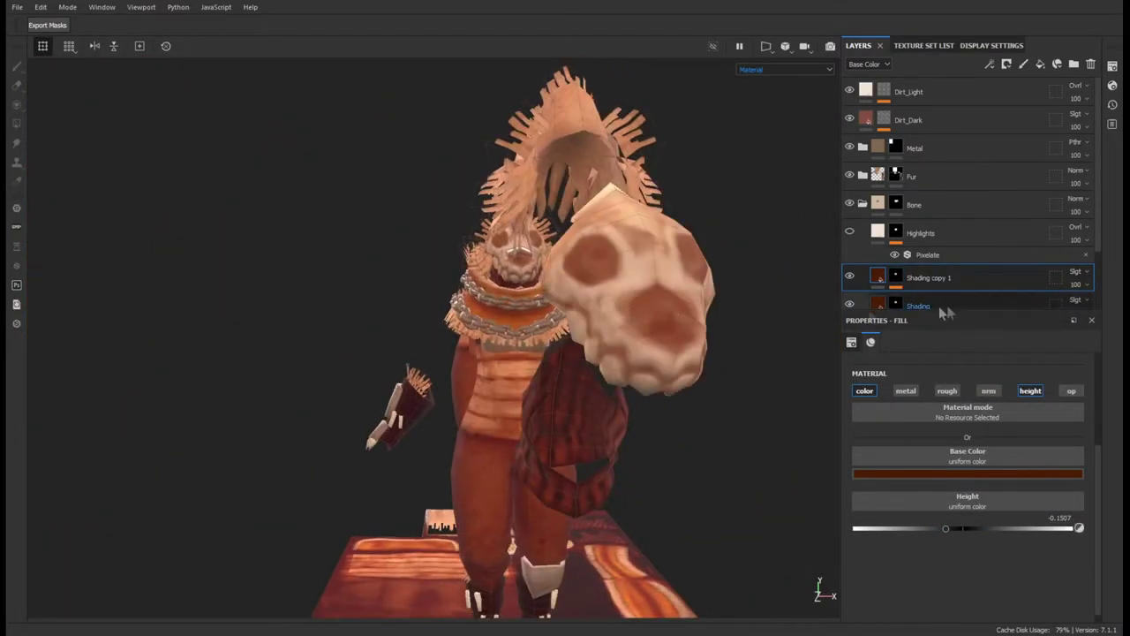
{"action": "left_click_drag", "start_coordinate": [618, 327], "coordinate": [548, 328], "text": "alt"}
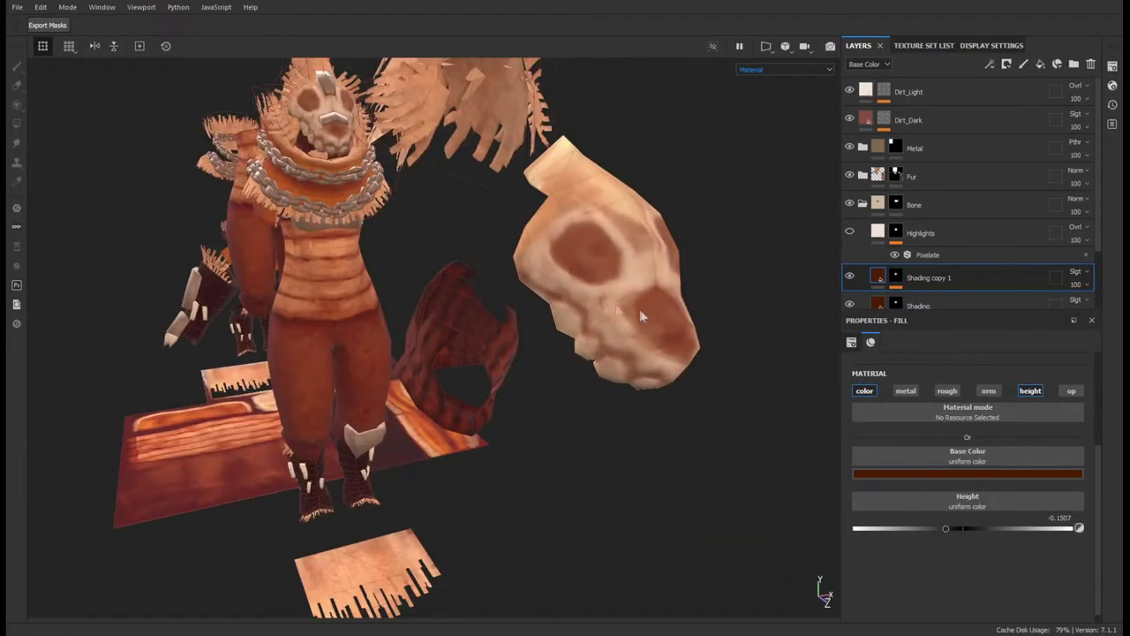
{"action": "key", "text": "1"}
{"action": "key", "text": "x"}
{"action": "left_click_drag", "start_coordinate": [653, 360], "coordinate": [707, 371], "text": "alt"}
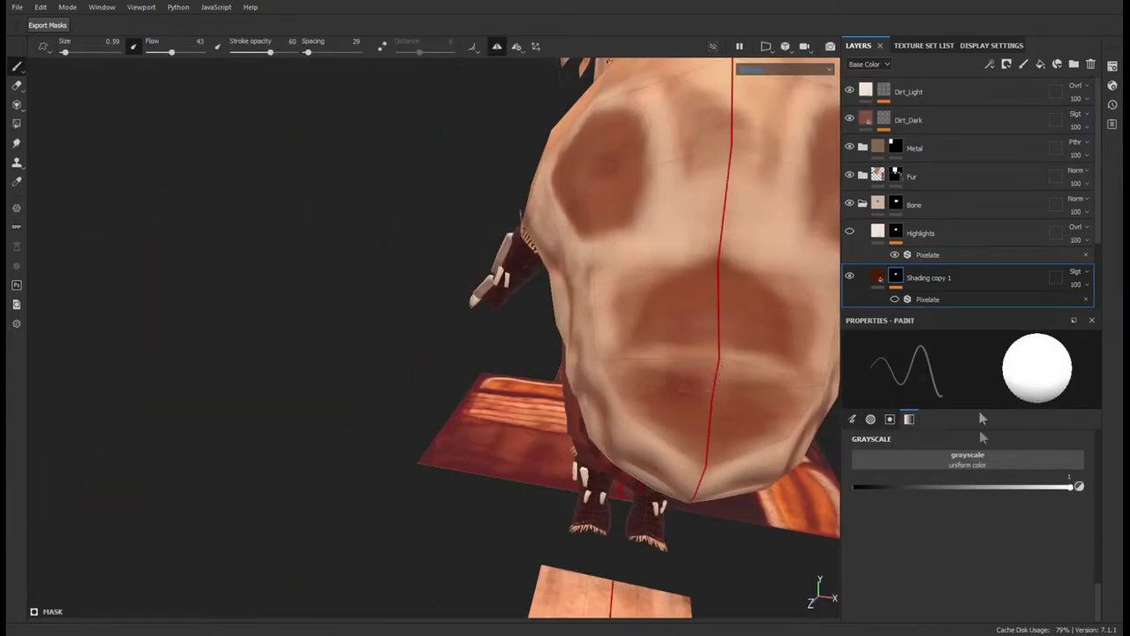
{"action": "left_click_drag", "start_coordinate": [684, 292], "coordinate": [619, 353], "text": "alt"}
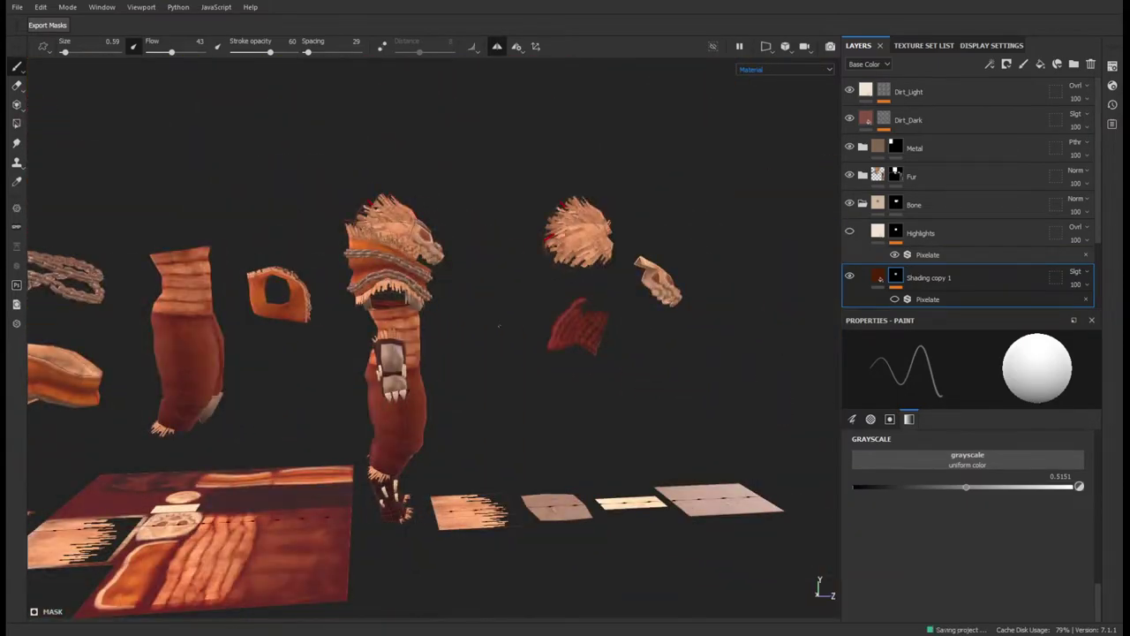
{"action": "mouse_move", "coordinate": [565, 353]}
{"action": "left_mouse_down", "text": "alt"}
{"action": "mouse_move", "coordinate": [495, 335]}
{"action": "mouse_move", "coordinate": [757, 412]}
{"action": "mouse_move", "coordinate": [367, 359]}
{"action": "mouse_move", "coordinate": [575, 385]}
{"action": "mouse_move", "coordinate": [349, 244]}
{"action": "mouse_move", "coordinate": [504, 323]}
{"action": "mouse_move", "coordinate": [380, 393]}
{"action": "left_mouse_up", "text": "alt"}
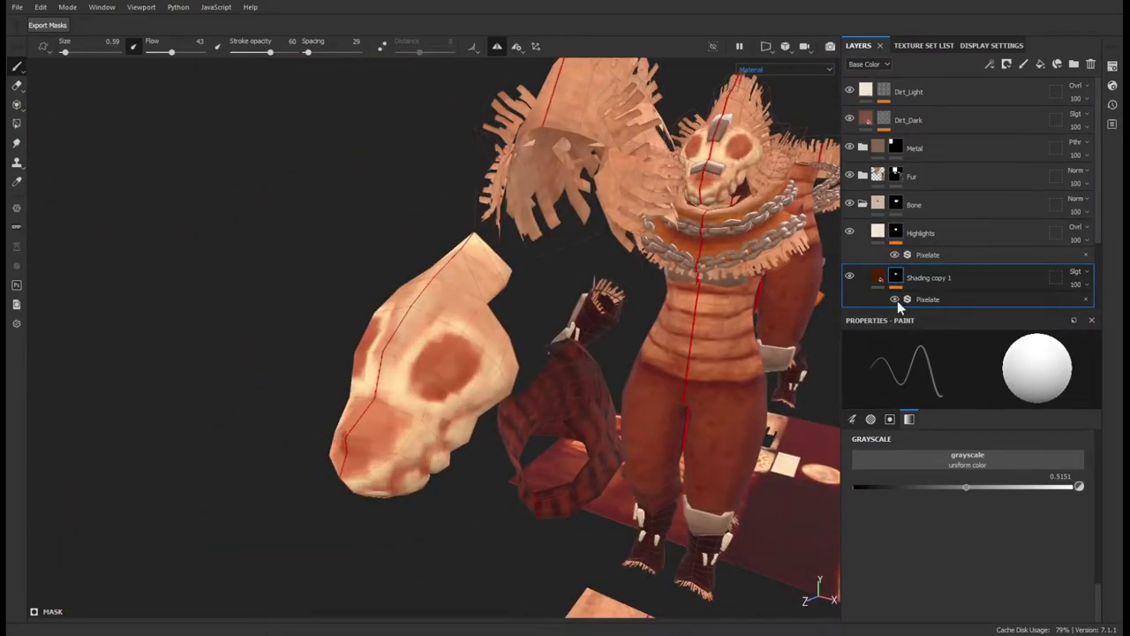
{"action": "scroll", "coordinate": [898, 300], "scroll_direction": "down", "scroll_amount": 3}
{"action": "left_click", "coordinate": [1060, 203]}
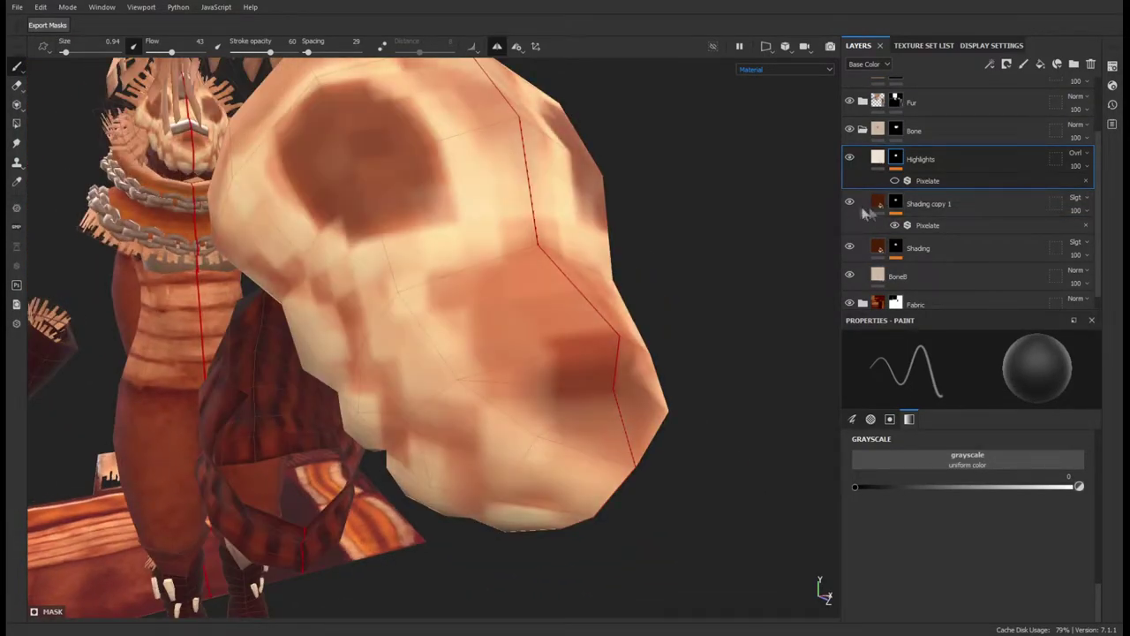
- Set the paint value to white, then 0.8468, and brush highlight patches onto the skull face
{"action": "left_click", "coordinate": [865, 212]}
{"action": "left_click_drag", "start_coordinate": [1071, 486], "coordinate": [1089, 492]}
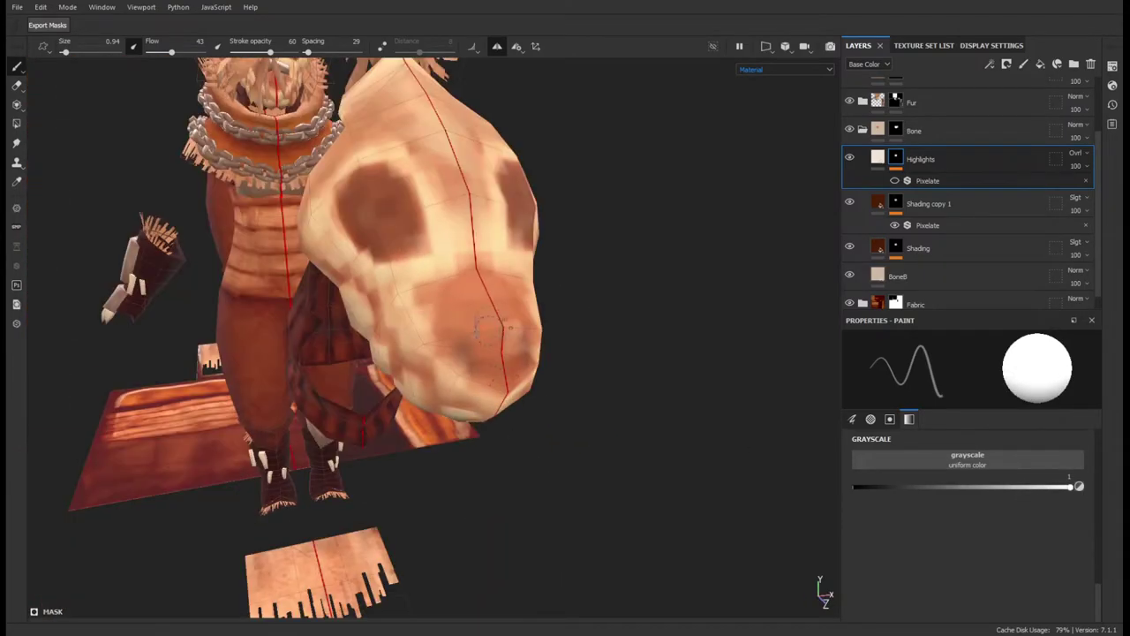
{"action": "left_click", "coordinate": [989, 251]}
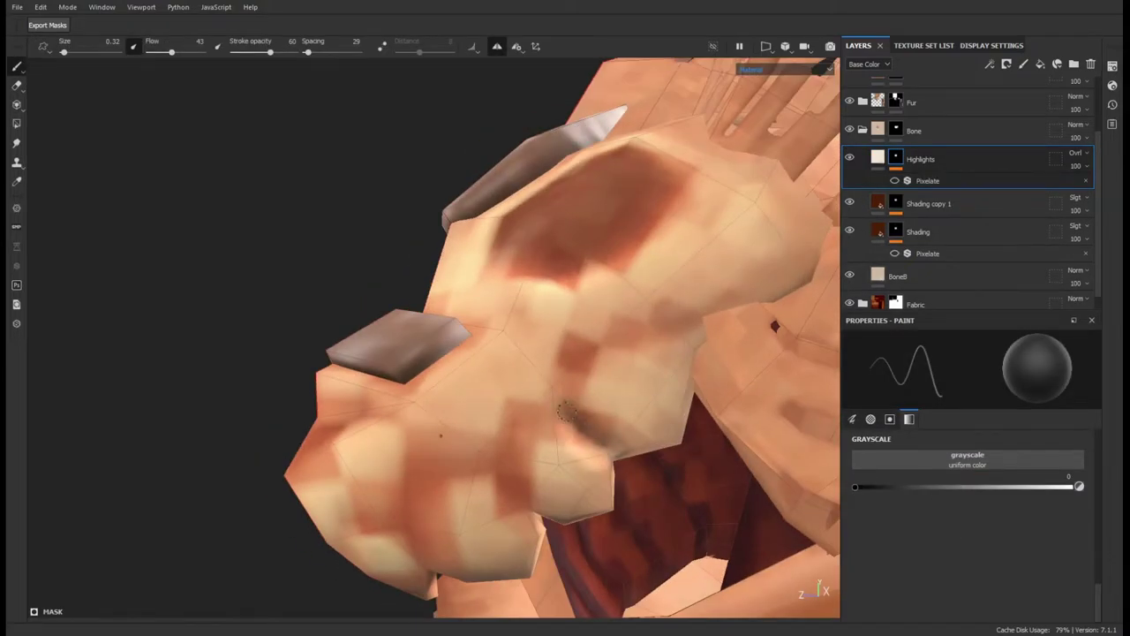
{"action": "left_click_drag", "start_coordinate": [567, 411], "coordinate": [563, 269], "text": "alt"}
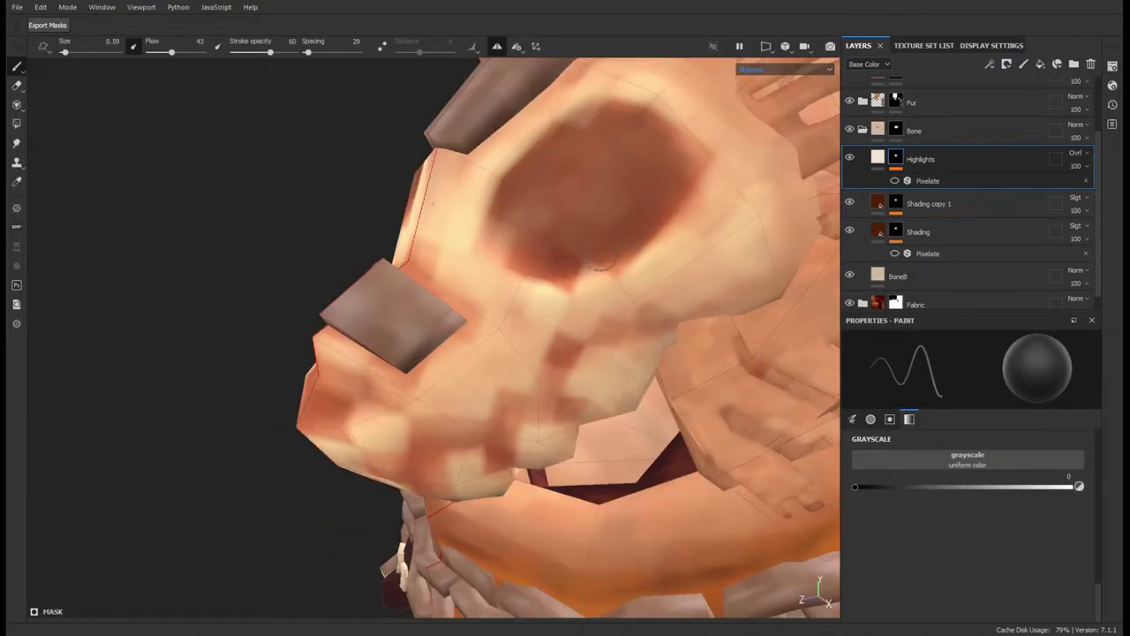
{"action": "left_click_drag", "start_coordinate": [518, 363], "coordinate": [680, 434], "text": "alt"}
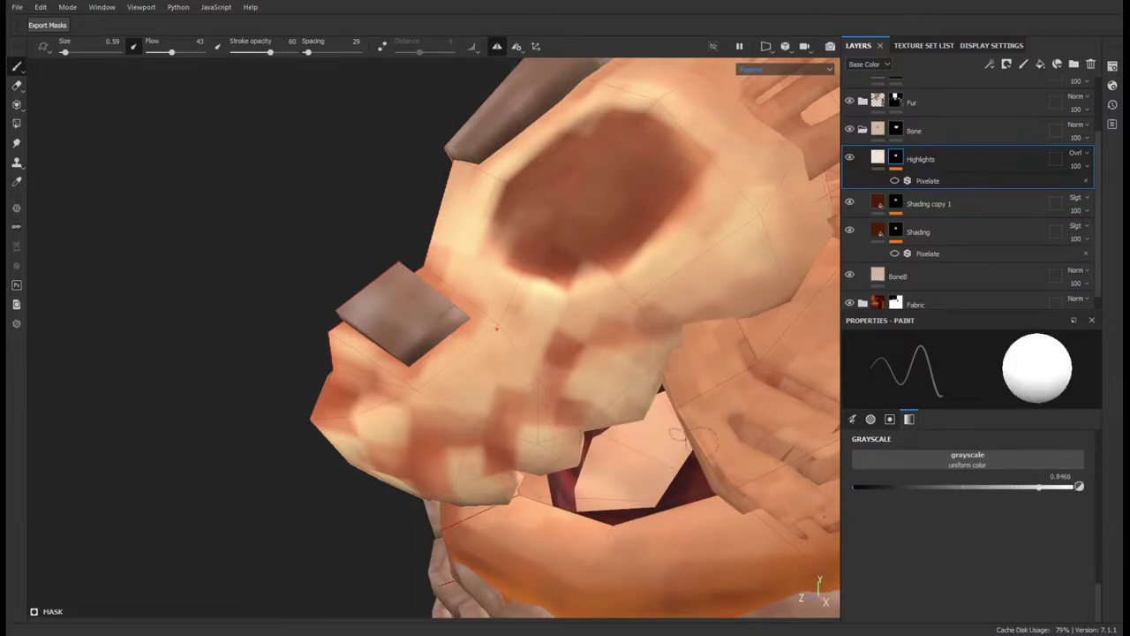
{"action": "left_click_drag", "start_coordinate": [559, 415], "coordinate": [351, 399], "text": "alt"}
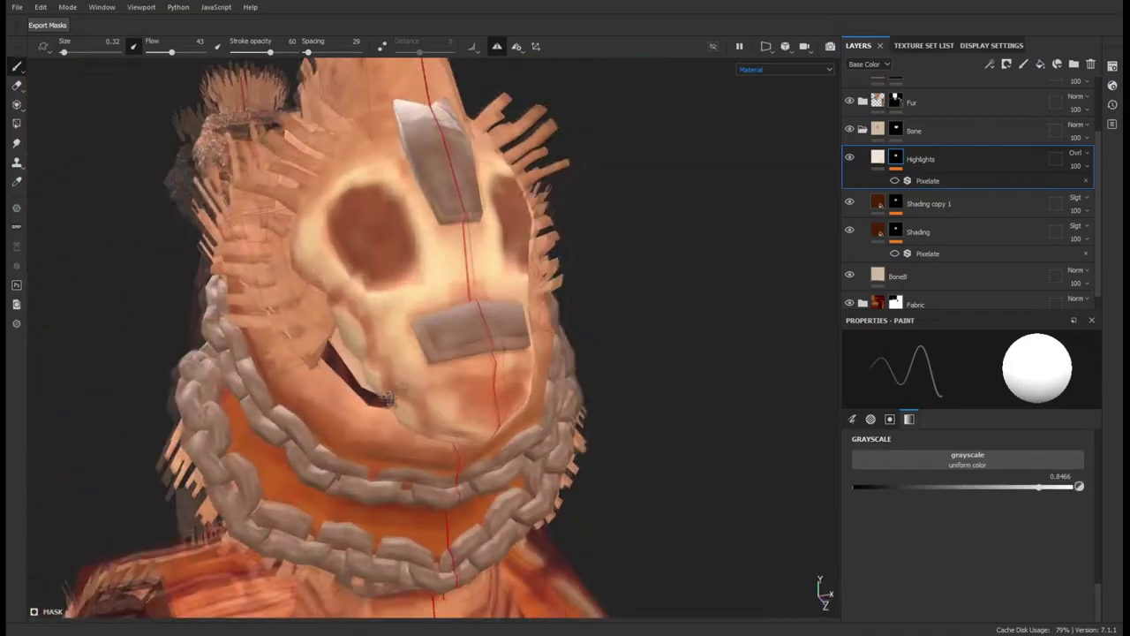
- Continue the skull highlights from side views after framing the whole character, then select FurMask copy 1
{"action": "left_click_drag", "start_coordinate": [329, 363], "coordinate": [516, 487], "text": "alt"}
{"action": "right_click_drag", "start_coordinate": [515, 488], "coordinate": [515, 487], "text": "alt"}
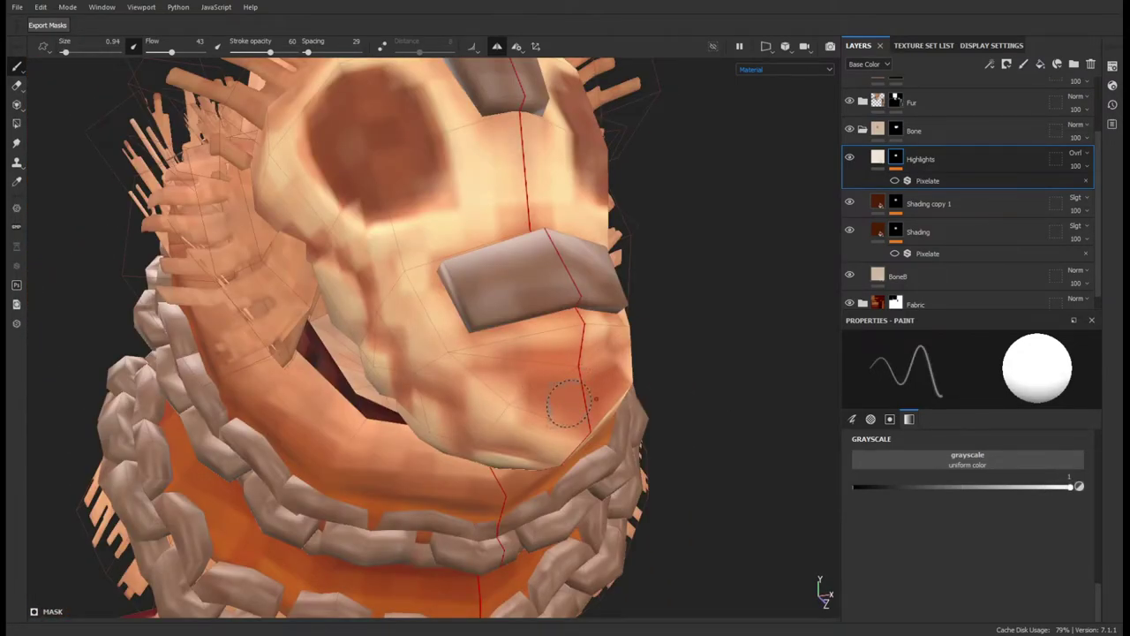
{"action": "key", "text": "f"}
{"action": "scroll", "coordinate": [971, 221], "scroll_direction": "up", "scroll_amount": 2}
{"action": "scroll", "coordinate": [367, 262], "scroll_direction": "up", "scroll_amount": 5}
{"action": "mouse_move", "coordinate": [366, 263]}
{"action": "left_mouse_down", "text": "alt"}
{"action": "mouse_move", "coordinate": [459, 289]}
{"action": "mouse_move", "coordinate": [530, 336]}
{"action": "left_mouse_up", "text": "alt"}
{"action": "scroll", "coordinate": [963, 195], "scroll_direction": "down", "scroll_amount": 3}
{"action": "left_click", "coordinate": [929, 241]}
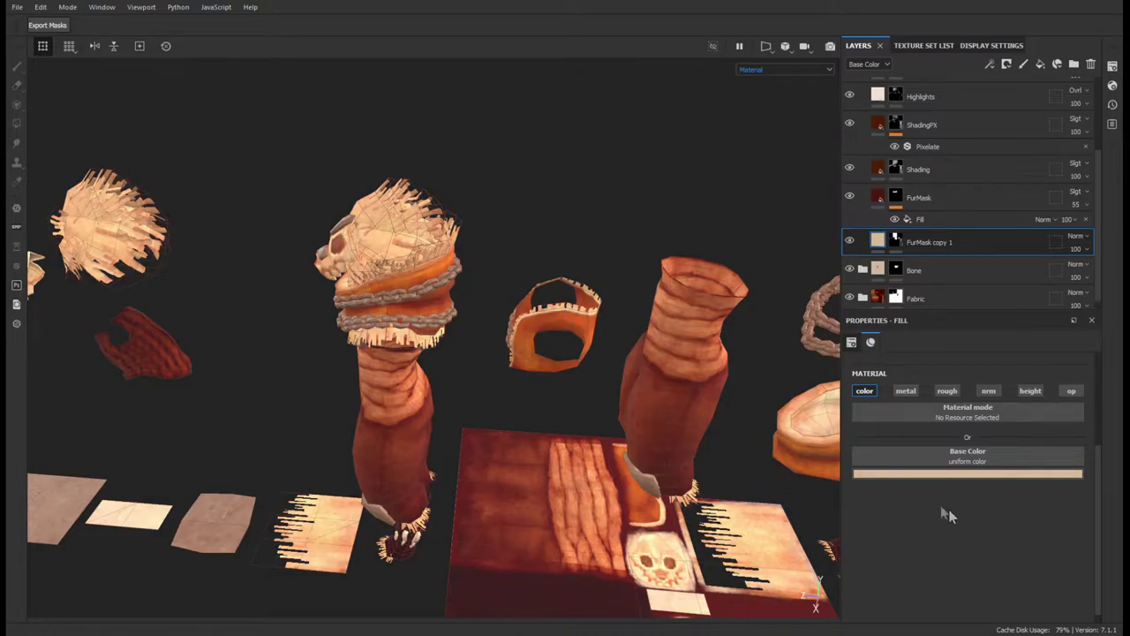
- Switch to polygon fill and select the PantsB layer while reviewing the whole model
{"action": "mouse_move", "coordinate": [822, 477]}
{"action": "left_mouse_down", "text": "alt"}
{"action": "mouse_move", "coordinate": [643, 375]}
{"action": "mouse_move", "coordinate": [490, 352]}
{"action": "mouse_move", "coordinate": [706, 415]}
{"action": "left_mouse_up", "text": "alt"}
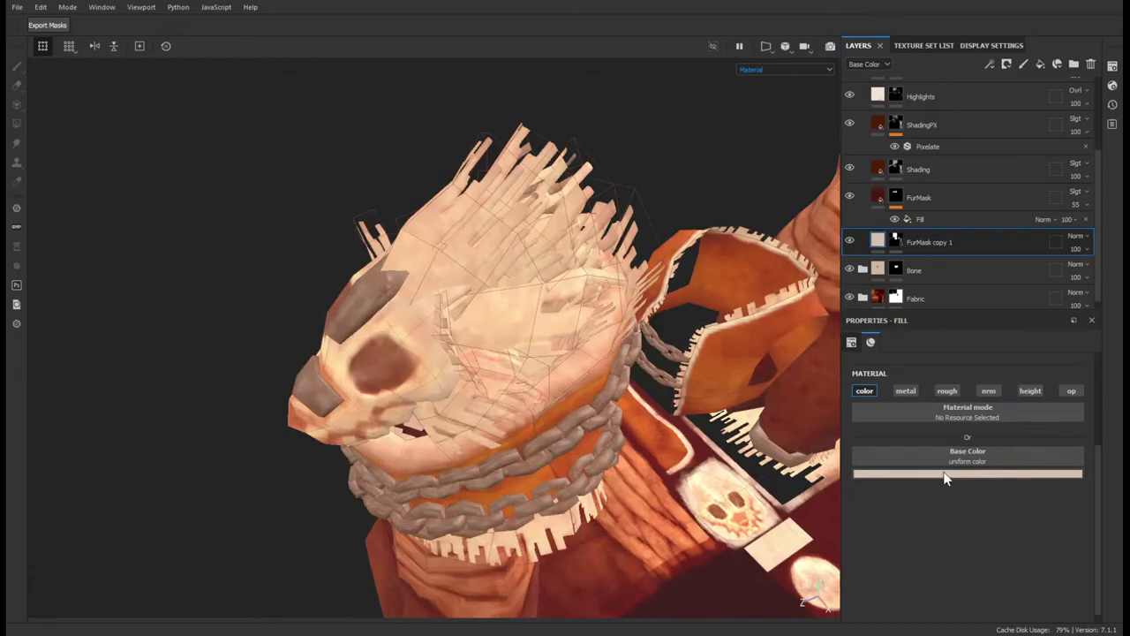
{"action": "mouse_move", "coordinate": [637, 477]}
{"action": "left_mouse_down", "text": "alt"}
{"action": "mouse_move", "coordinate": [425, 422]}
{"action": "mouse_move", "coordinate": [567, 342]}
{"action": "left_mouse_up", "text": "alt"}
{"action": "mouse_move", "coordinate": [677, 437]}
{"action": "left_mouse_down", "text": "alt"}
{"action": "mouse_move", "coordinate": [820, 586]}
{"action": "mouse_move", "coordinate": [812, 598]}
{"action": "left_mouse_up", "text": "alt"}
{"action": "scroll", "coordinate": [860, 173], "scroll_direction": "up", "scroll_amount": 3}
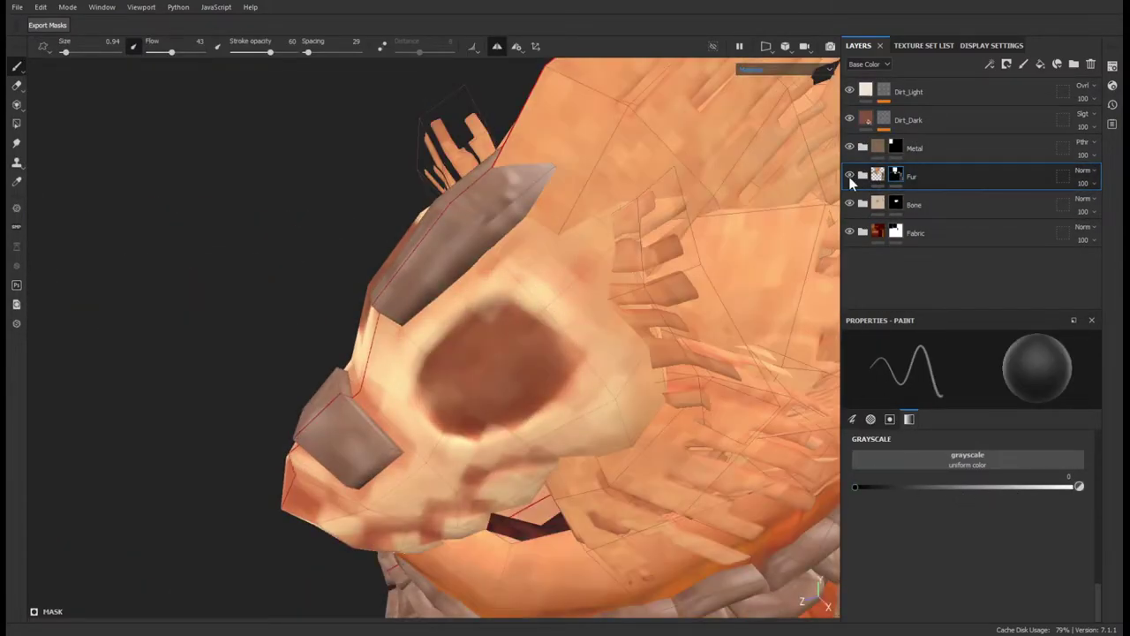
{"action": "left_click_drag", "start_coordinate": [548, 296], "coordinate": [501, 400], "text": "alt"}
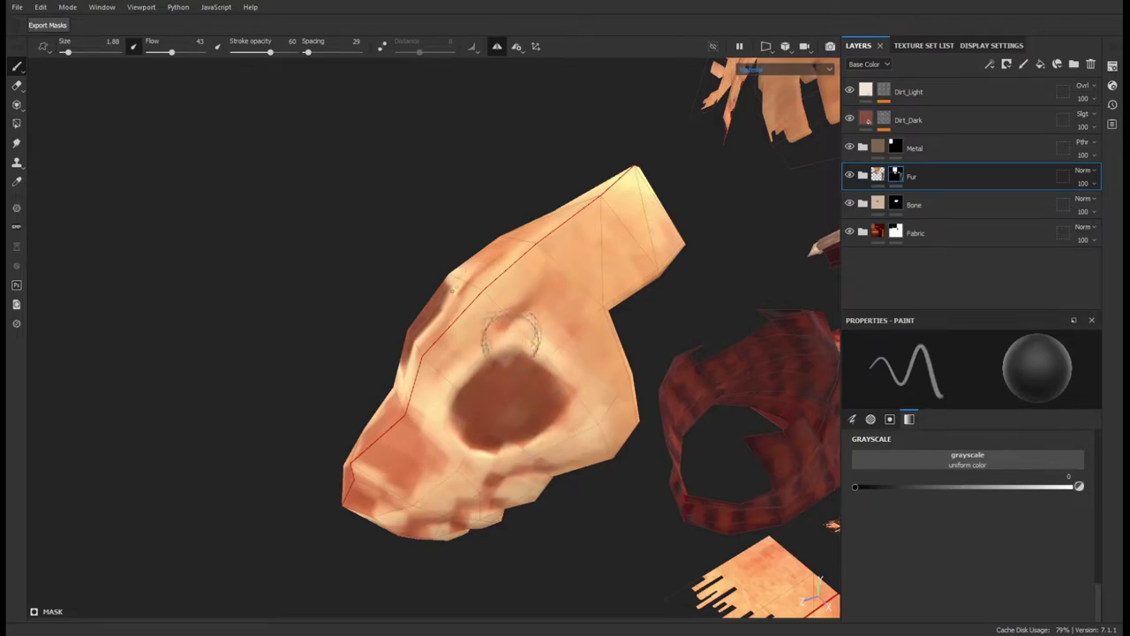
{"action": "left_click_drag", "start_coordinate": [503, 267], "coordinate": [565, 371], "text": "alt"}
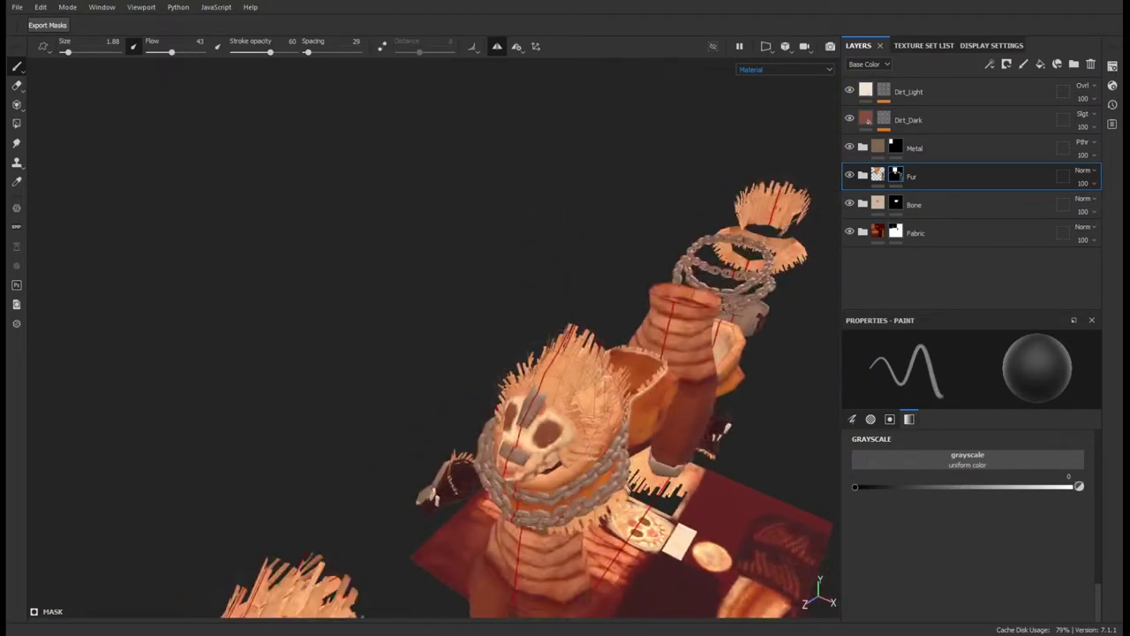
{"action": "left_click", "coordinate": [16, 123]}
{"action": "mouse_move", "coordinate": [459, 291]}
{"action": "left_mouse_down", "text": "alt"}
{"action": "mouse_move", "coordinate": [629, 187]}
{"action": "mouse_move", "coordinate": [417, 262]}
{"action": "mouse_move", "coordinate": [566, 336]}
{"action": "left_mouse_up", "text": "alt"}
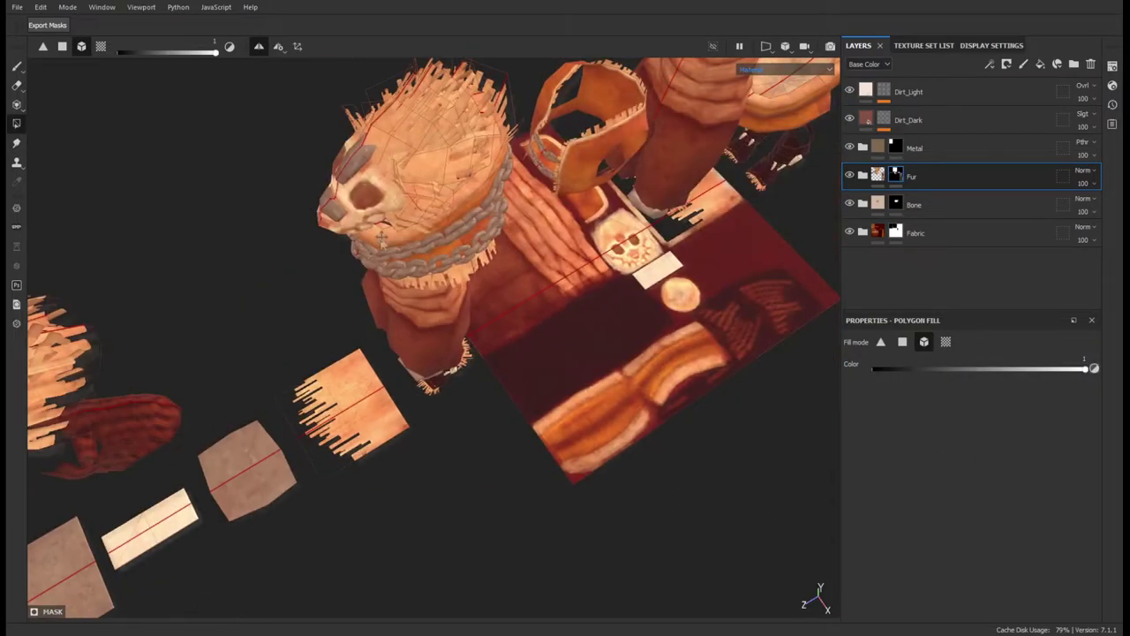
{"action": "scroll", "coordinate": [417, 262], "scroll_direction": "down", "scroll_amount": 5}
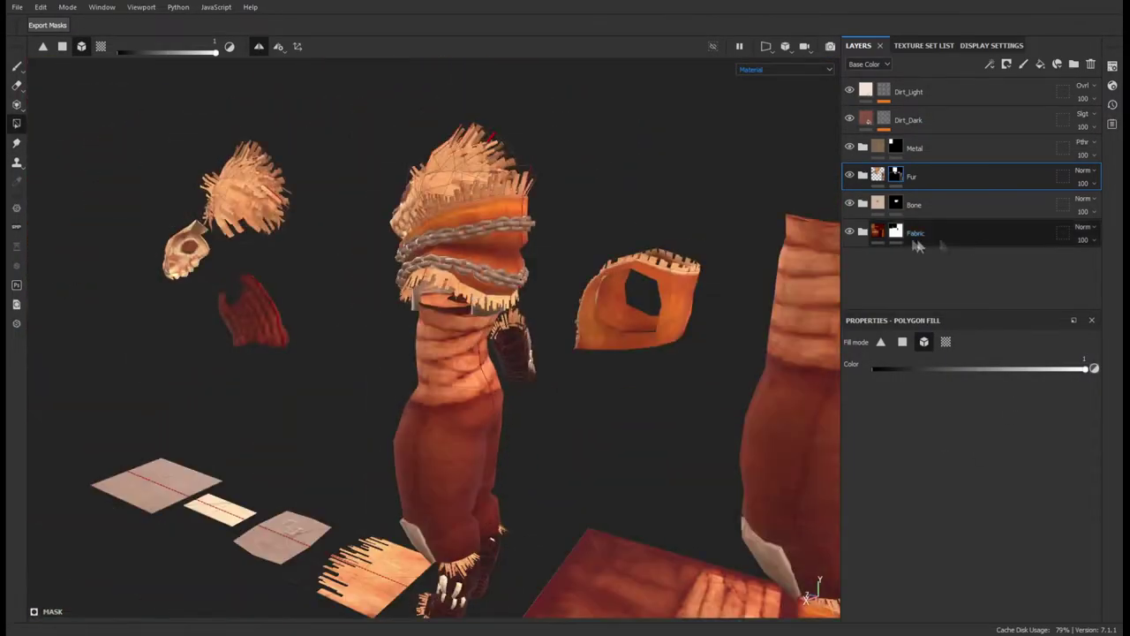
{"action": "scroll", "coordinate": [886, 197], "scroll_direction": "down", "scroll_amount": 3}
{"action": "left_click", "coordinate": [918, 288]}
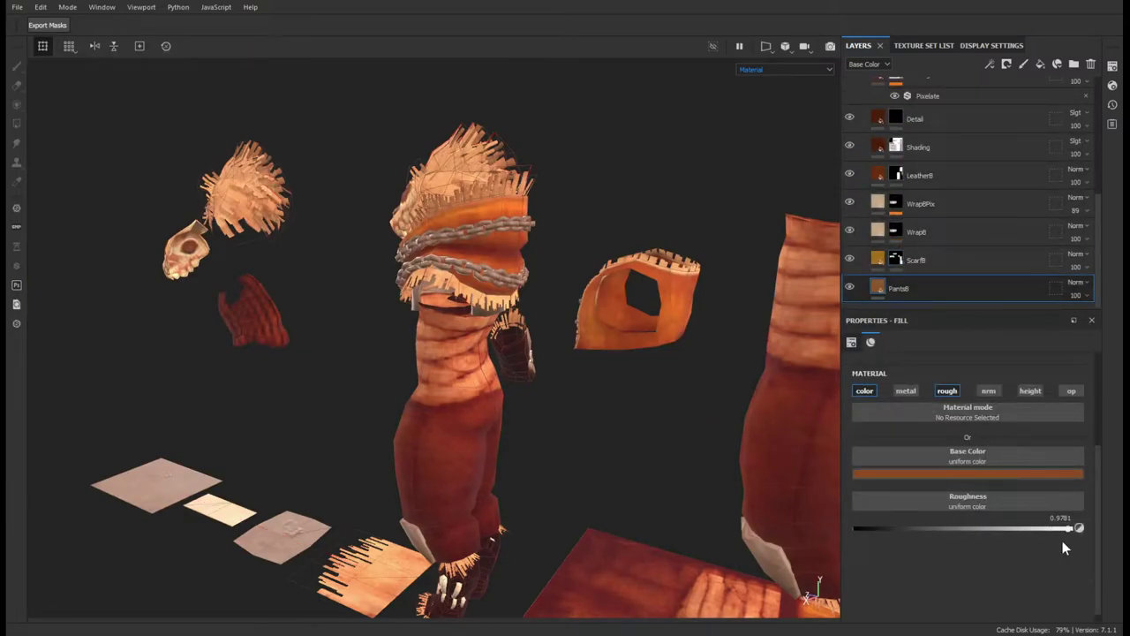
- Expand the Metal folder and paint dark shading on the large and middle flat plates
{"action": "left_click_drag", "start_coordinate": [639, 446], "coordinate": [735, 368], "text": "alt"}
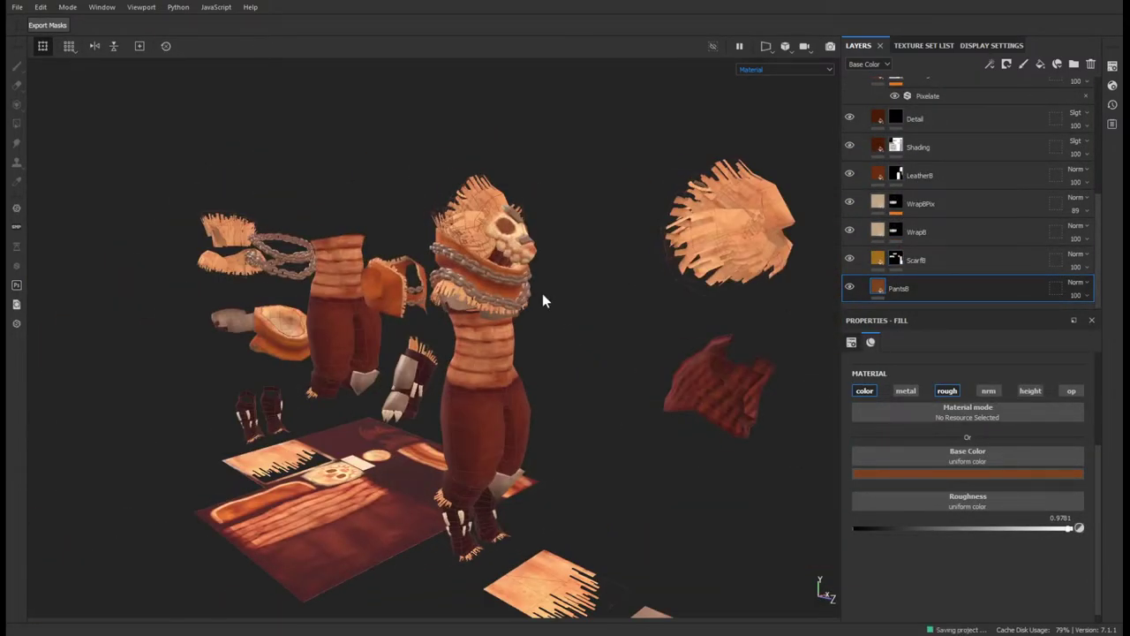
{"action": "left_click_drag", "start_coordinate": [544, 301], "coordinate": [462, 354], "text": "alt"}
{"action": "scroll", "coordinate": [867, 181], "scroll_direction": "up", "scroll_amount": 5}
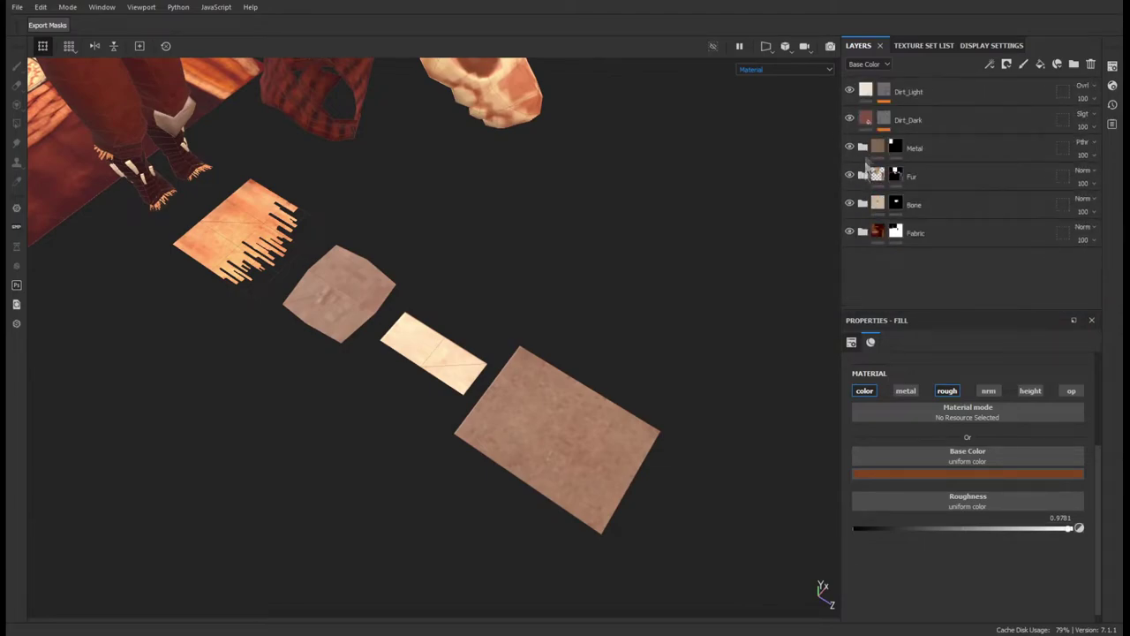
{"action": "left_click", "coordinate": [863, 147]}
{"action": "left_click", "coordinate": [919, 220]}
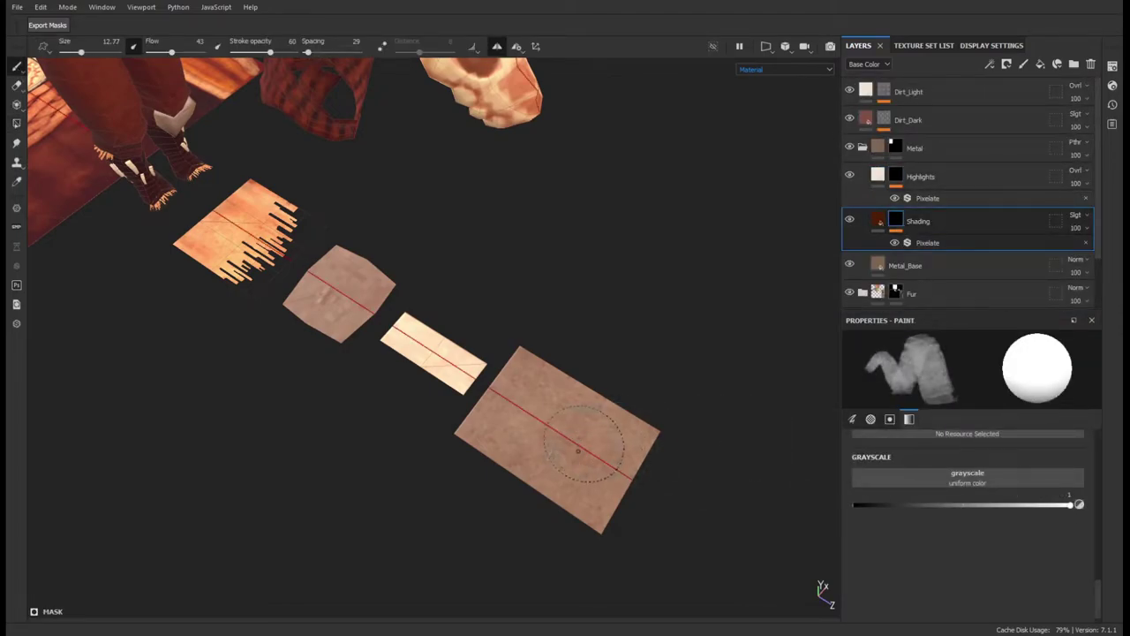
{"action": "left_click_drag", "start_coordinate": [579, 451], "coordinate": [530, 442]}
{"action": "scroll", "coordinate": [596, 468], "scroll_direction": "up", "scroll_amount": 3}
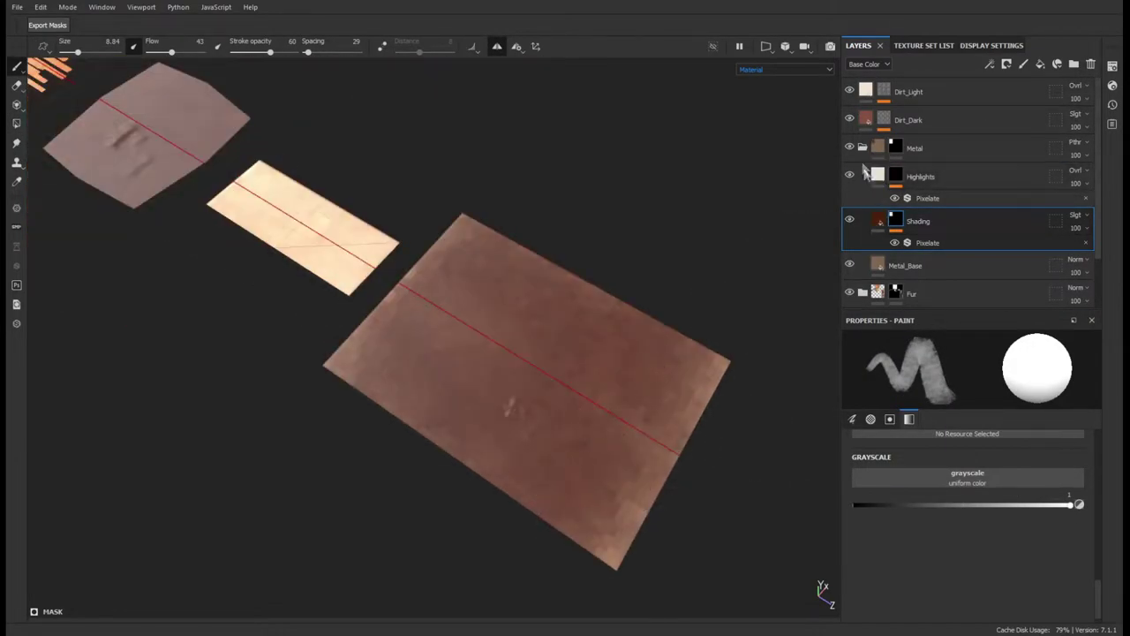
- Select the Metal Shading layer in the Metal folder and return to brush painting
{"action": "left_click", "coordinate": [863, 147]}
{"action": "left_click", "coordinate": [895, 175]}
{"action": "key", "text": "4"}
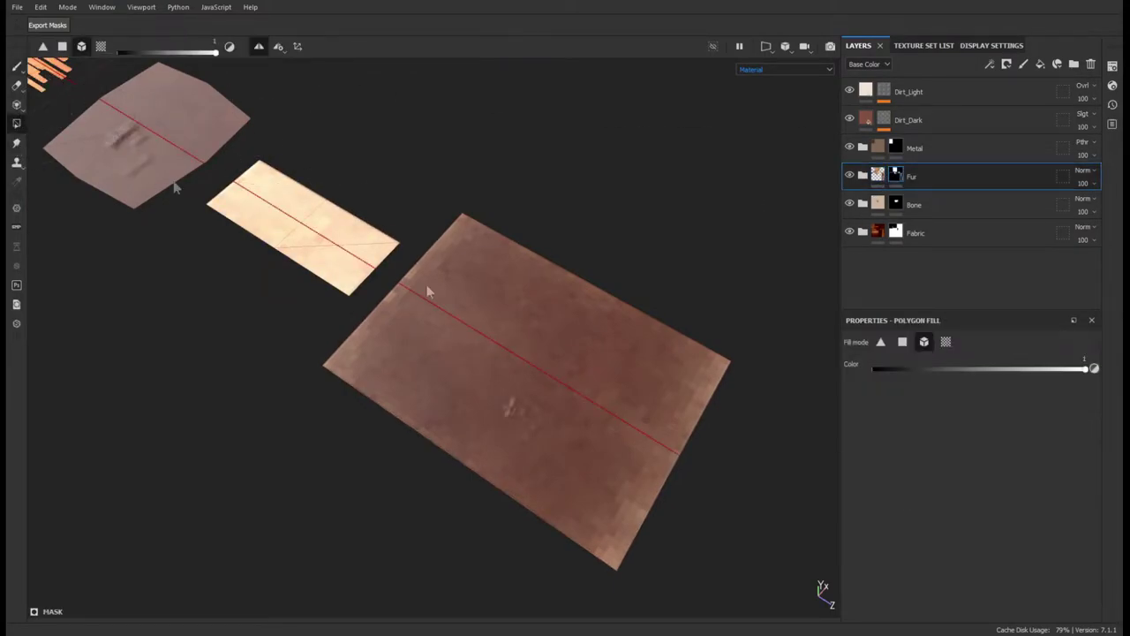
{"action": "scroll", "coordinate": [540, 407], "scroll_direction": "down", "scroll_amount": 3}
{"action": "scroll", "coordinate": [369, 287], "scroll_direction": "up", "scroll_amount": 2}
{"action": "left_click", "coordinate": [863, 147]}
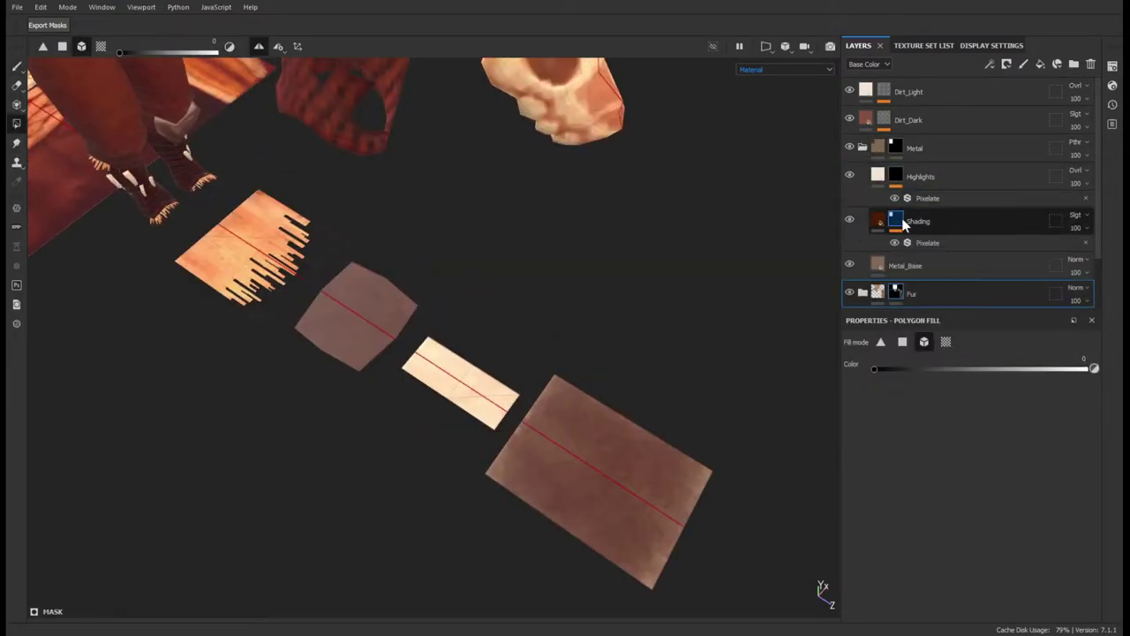
{"action": "left_click", "coordinate": [919, 220]}
{"action": "key", "text": "1"}
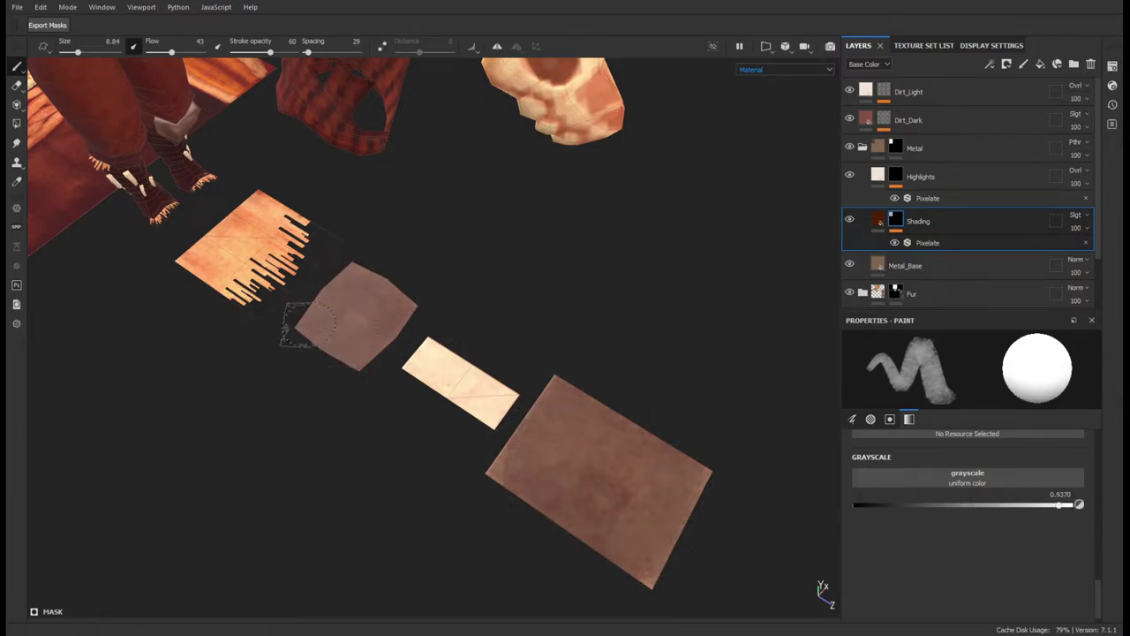
- Frame the whole scene and check the Shading layer's Pixelate filter settings
{"action": "key", "text": "f"}
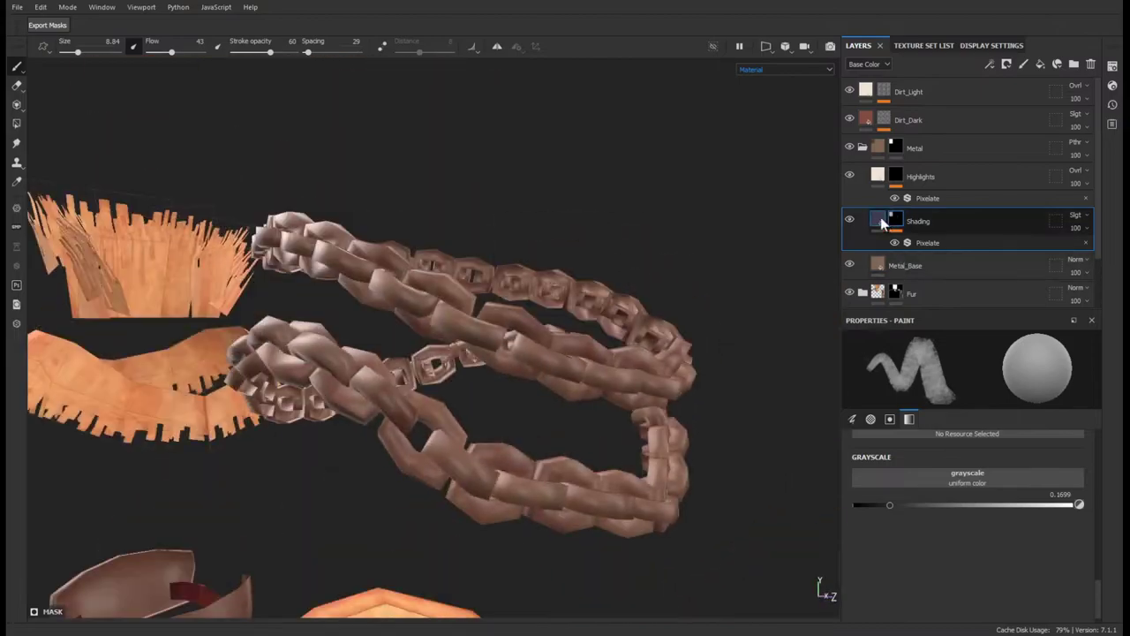
{"action": "left_click", "coordinate": [928, 243]}
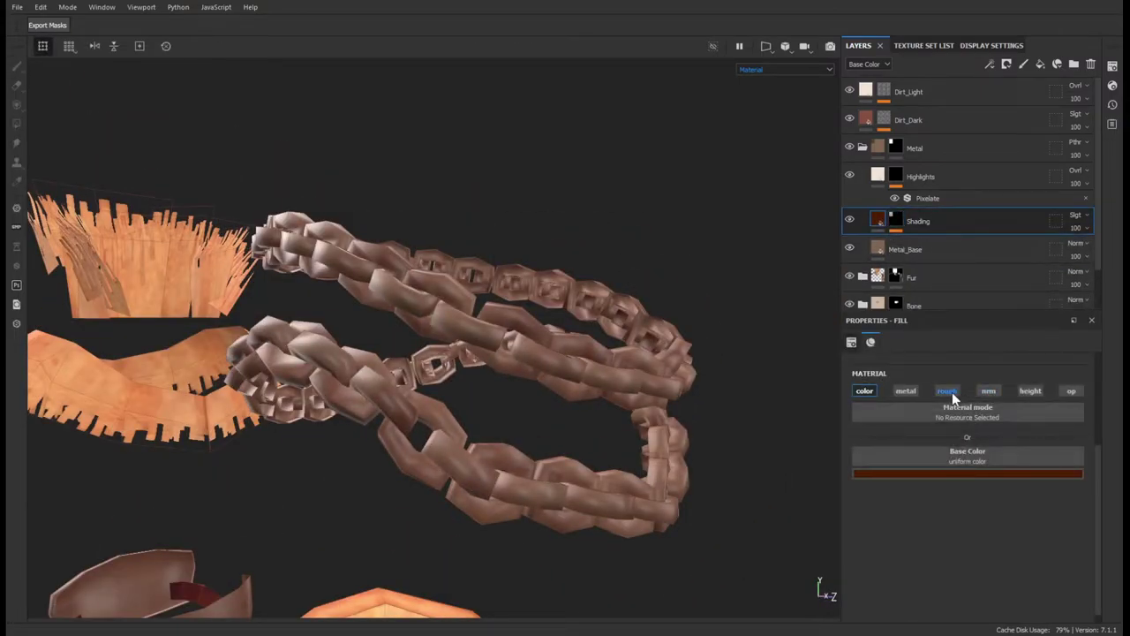
{"action": "left_click", "coordinate": [923, 222]}
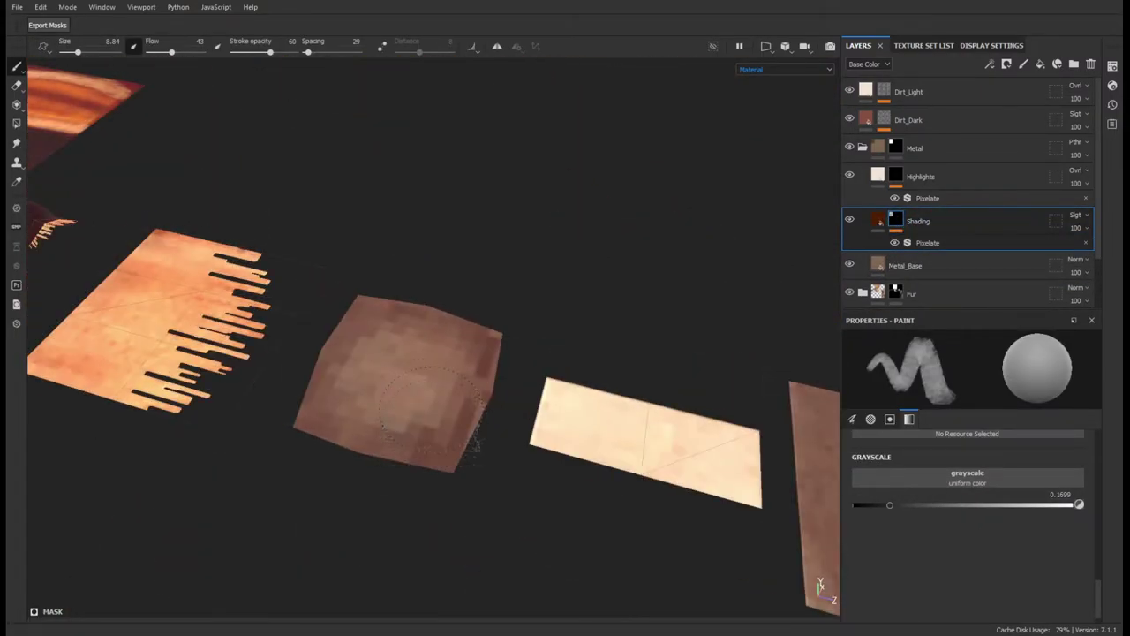
{"action": "left_click", "coordinate": [928, 242]}
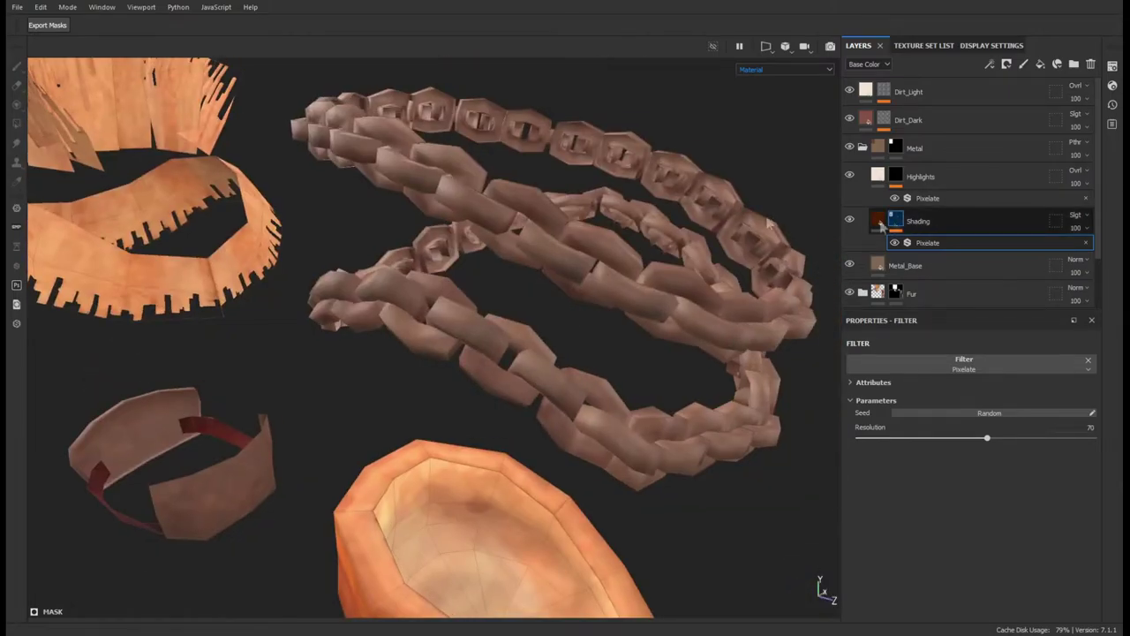
{"action": "left_click", "coordinate": [923, 222]}
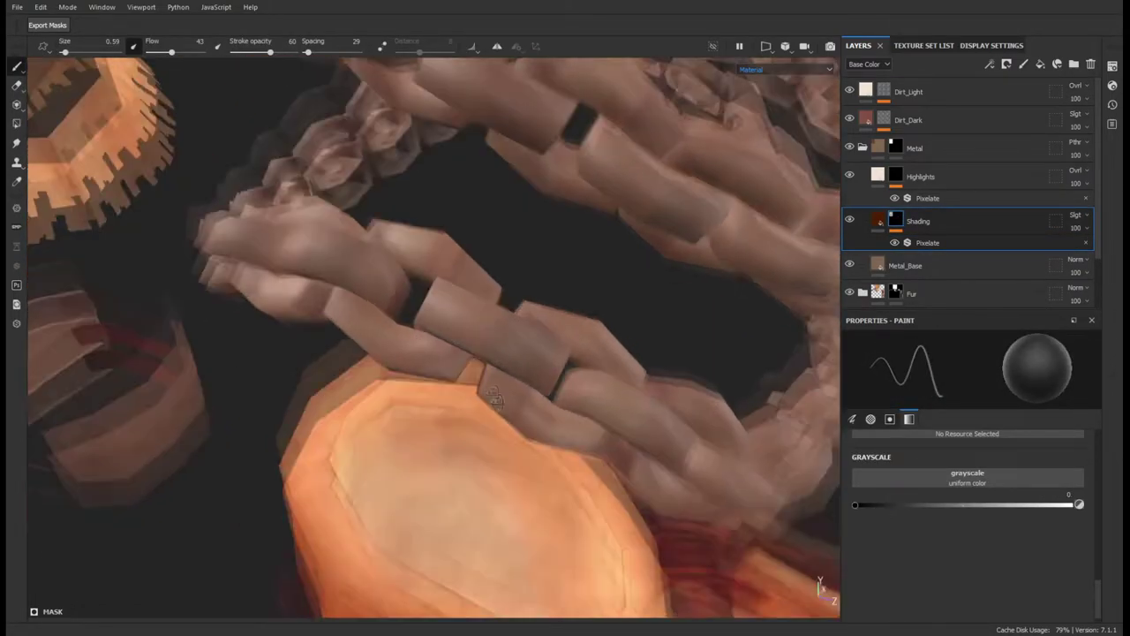
- Paint full white to brighten the blotchy shading on the block mesh, then inspect the brown plate
{"action": "left_click_drag", "start_coordinate": [676, 534], "coordinate": [529, 398], "text": "alt"}
{"action": "left_click_drag", "start_coordinate": [441, 353], "coordinate": [495, 336], "text": "alt"}
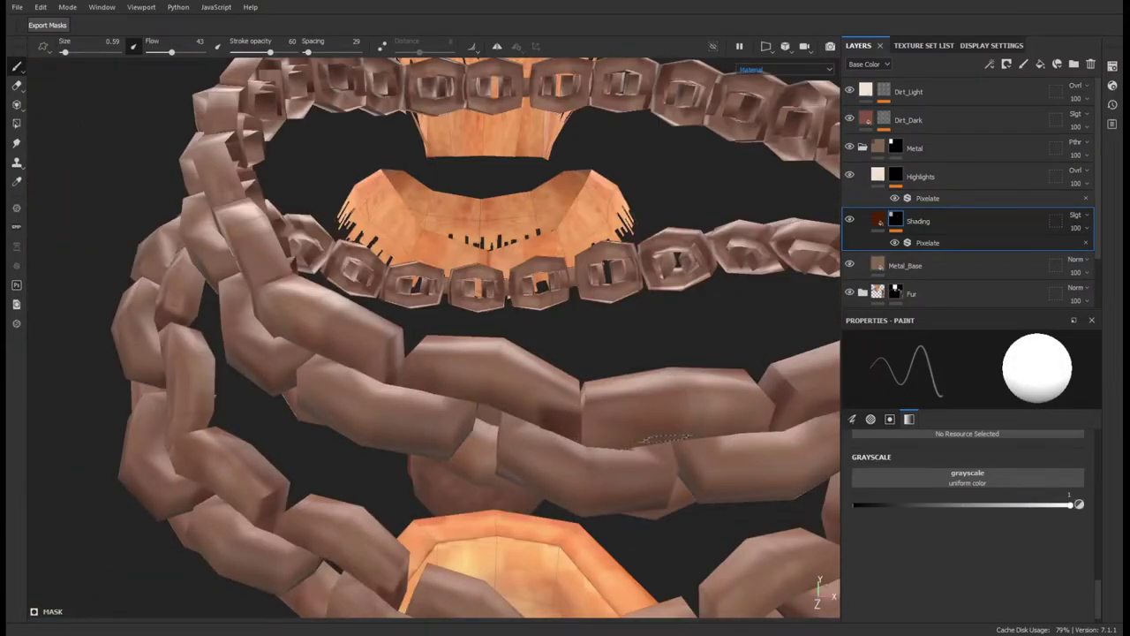
{"action": "left_click_drag", "start_coordinate": [327, 366], "coordinate": [380, 358], "text": "alt"}
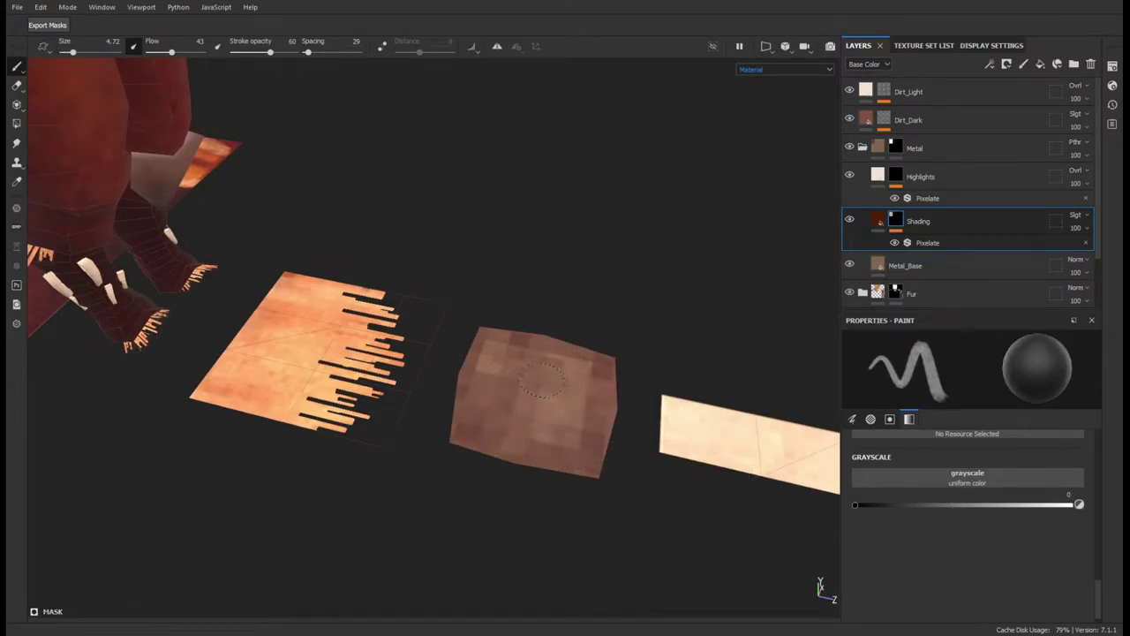
{"action": "left_click_drag", "start_coordinate": [582, 380], "coordinate": [503, 362], "text": "alt"}
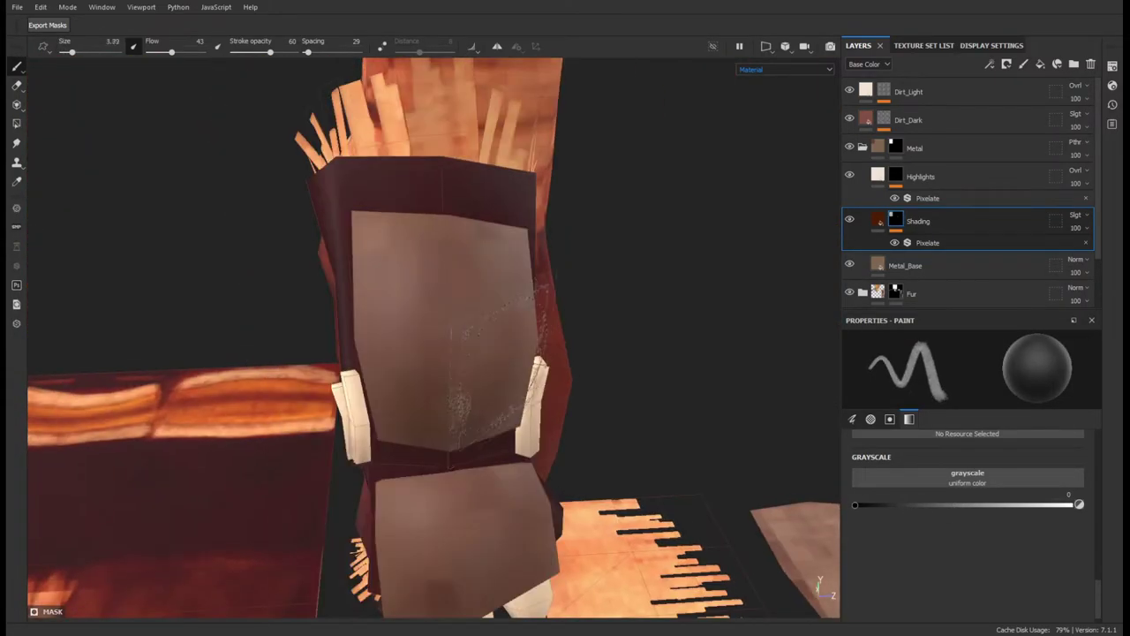
{"action": "mouse_move", "coordinate": [484, 422]}
{"action": "left_mouse_down"}
{"action": "mouse_move", "coordinate": [484, 548]}
{"action": "mouse_move", "coordinate": [474, 330]}
{"action": "mouse_move", "coordinate": [468, 412]}
{"action": "mouse_move", "coordinate": [560, 468]}
{"action": "left_mouse_up"}
{"action": "left_click_drag", "start_coordinate": [506, 384], "coordinate": [415, 393], "text": "alt"}
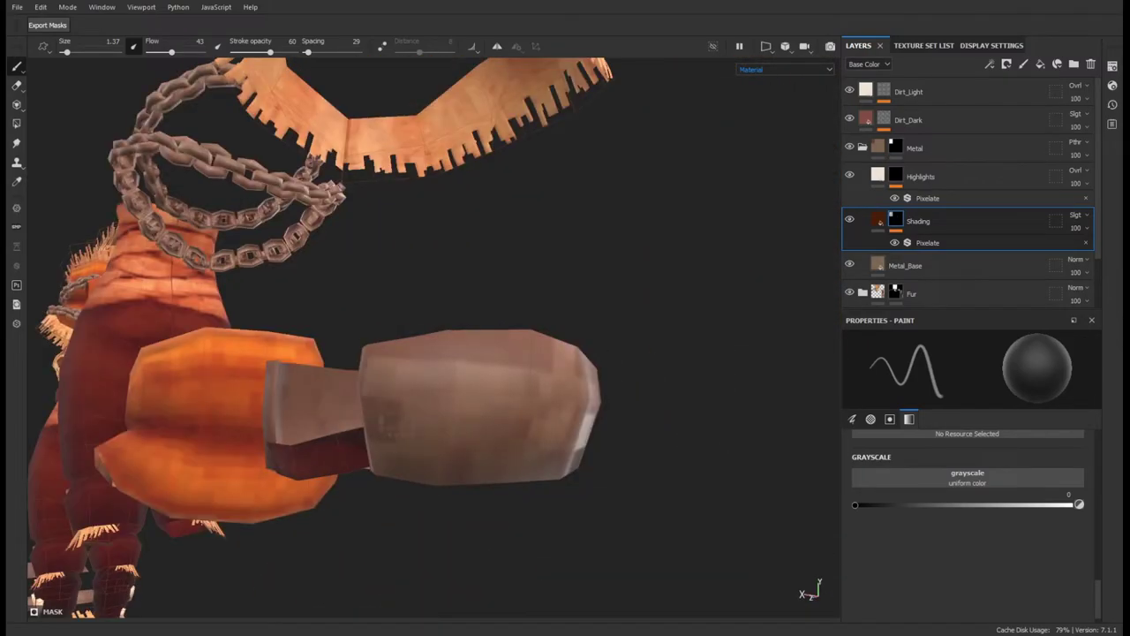
{"action": "mouse_move", "coordinate": [551, 362]}
{"action": "left_mouse_down", "text": "alt"}
{"action": "mouse_move", "coordinate": [370, 411]}
{"action": "mouse_move", "coordinate": [277, 368]}
{"action": "mouse_move", "coordinate": [590, 461]}
{"action": "mouse_move", "coordinate": [485, 389]}
{"action": "left_mouse_up", "text": "alt"}
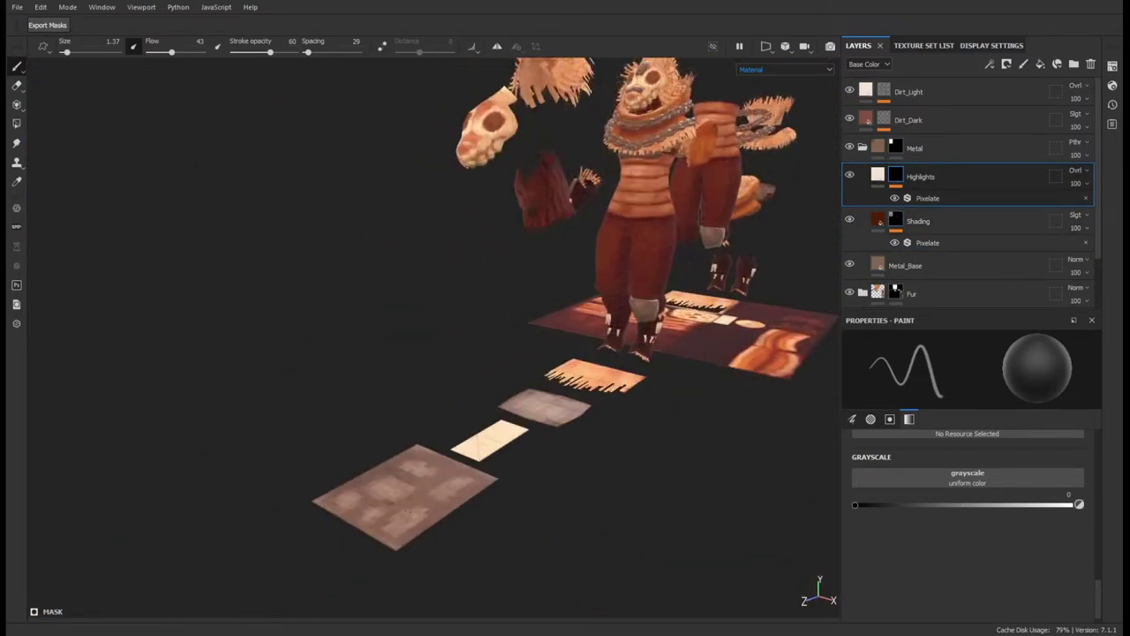
{"action": "scroll", "coordinate": [410, 512], "scroll_direction": "up", "scroll_amount": 5}
{"action": "left_click_drag", "start_coordinate": [334, 573], "coordinate": [371, 410], "text": "alt"}
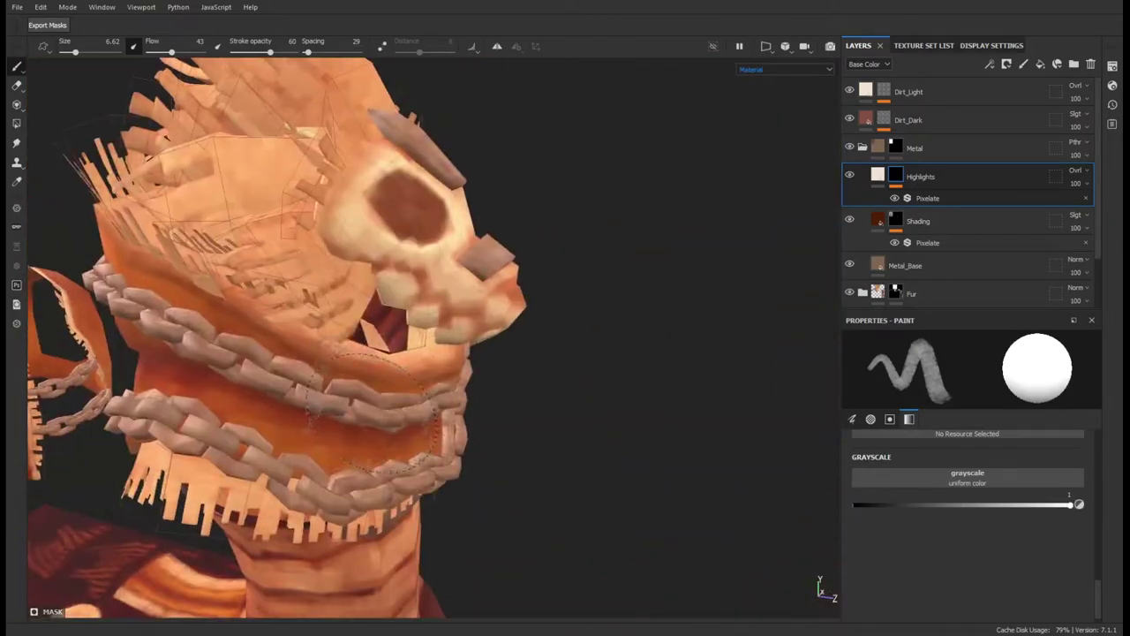
- Raise the Pixelate filter's resolution and check the result on the arm and torso
{"action": "left_click", "coordinate": [927, 242]}
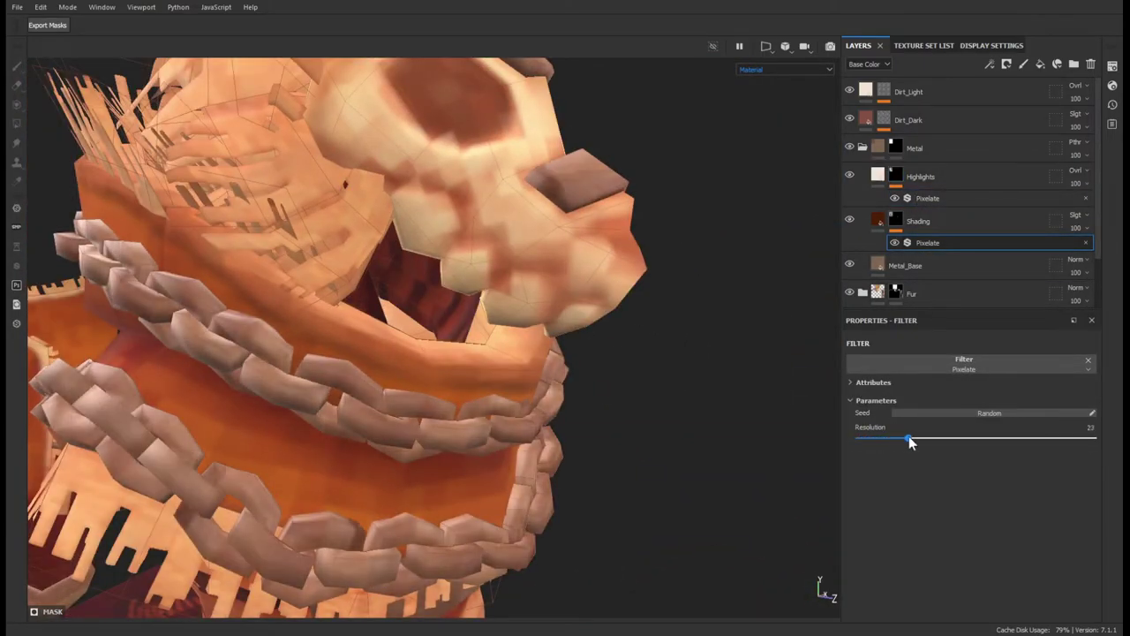
{"action": "left_click_drag", "start_coordinate": [916, 439], "coordinate": [1094, 439]}
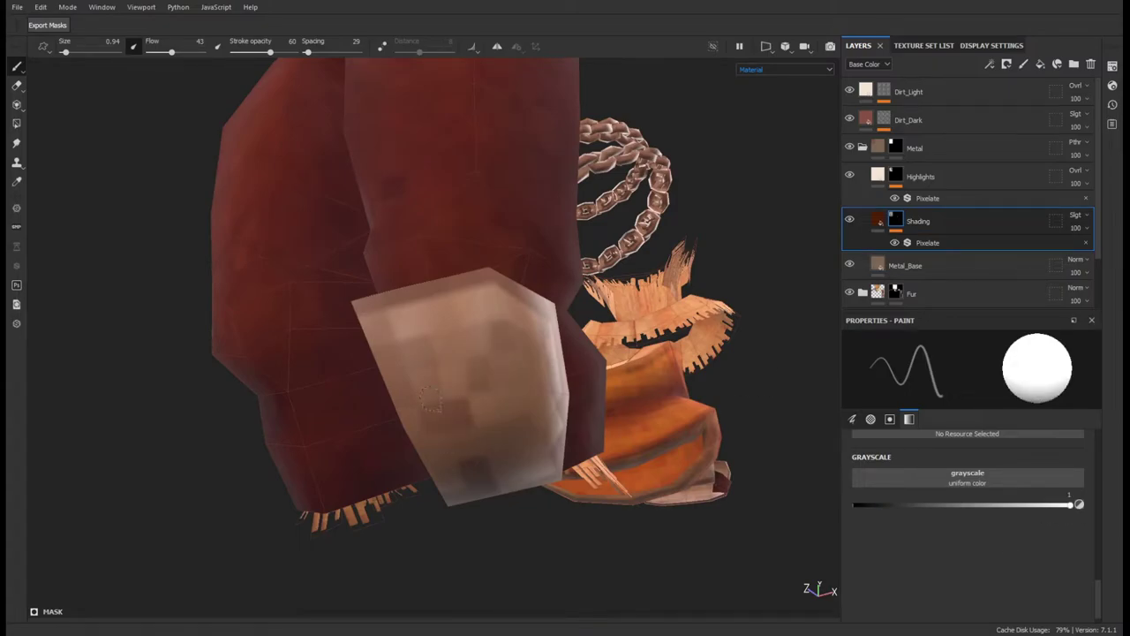
{"action": "mouse_move", "coordinate": [430, 400]}
{"action": "left_mouse_down", "text": "alt"}
{"action": "mouse_move", "coordinate": [381, 442]}
{"action": "mouse_move", "coordinate": [444, 323]}
{"action": "left_mouse_up", "text": "alt"}
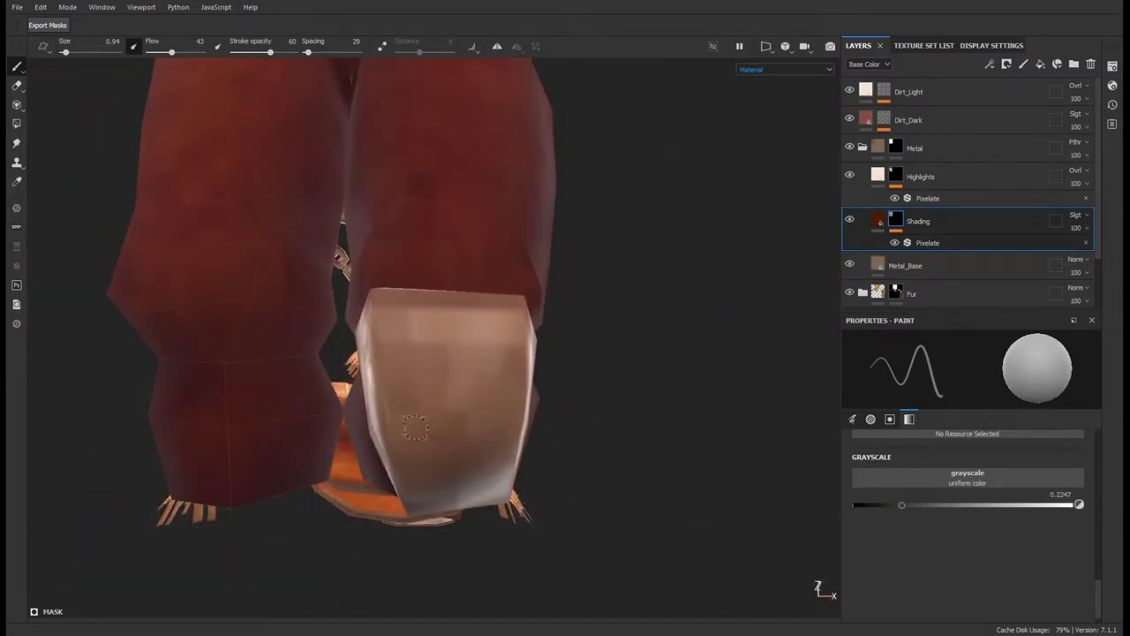
{"action": "scroll", "coordinate": [567, 388], "scroll_direction": "down", "scroll_amount": 5}
{"action": "scroll", "coordinate": [568, 389], "scroll_direction": "down", "scroll_amount": 5}
{"action": "scroll", "coordinate": [583, 353], "scroll_direction": "up", "scroll_amount": 5}
{"action": "scroll", "coordinate": [590, 329], "scroll_direction": "up", "scroll_amount": 5}
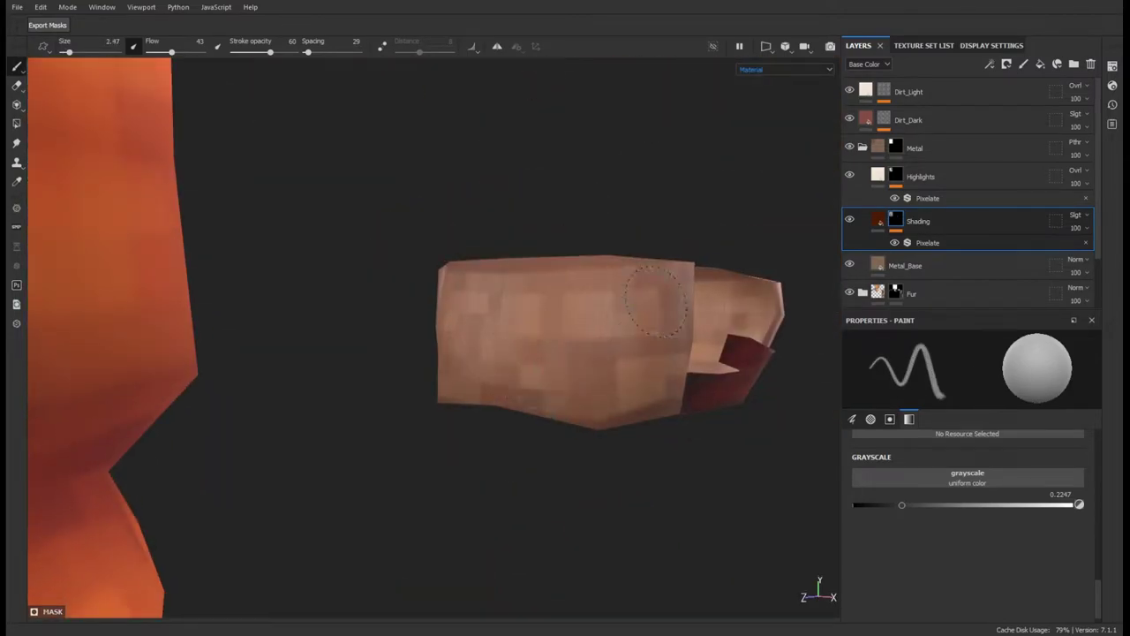
{"action": "mouse_move", "coordinate": [592, 290]}
{"action": "left_mouse_down", "text": "alt"}
{"action": "mouse_move", "coordinate": [494, 291]}
{"action": "mouse_move", "coordinate": [424, 343]}
{"action": "mouse_move", "coordinate": [706, 369]}
{"action": "left_mouse_up", "text": "alt"}
{"action": "left_click_drag", "start_coordinate": [495, 381], "coordinate": [252, 342], "text": "alt"}
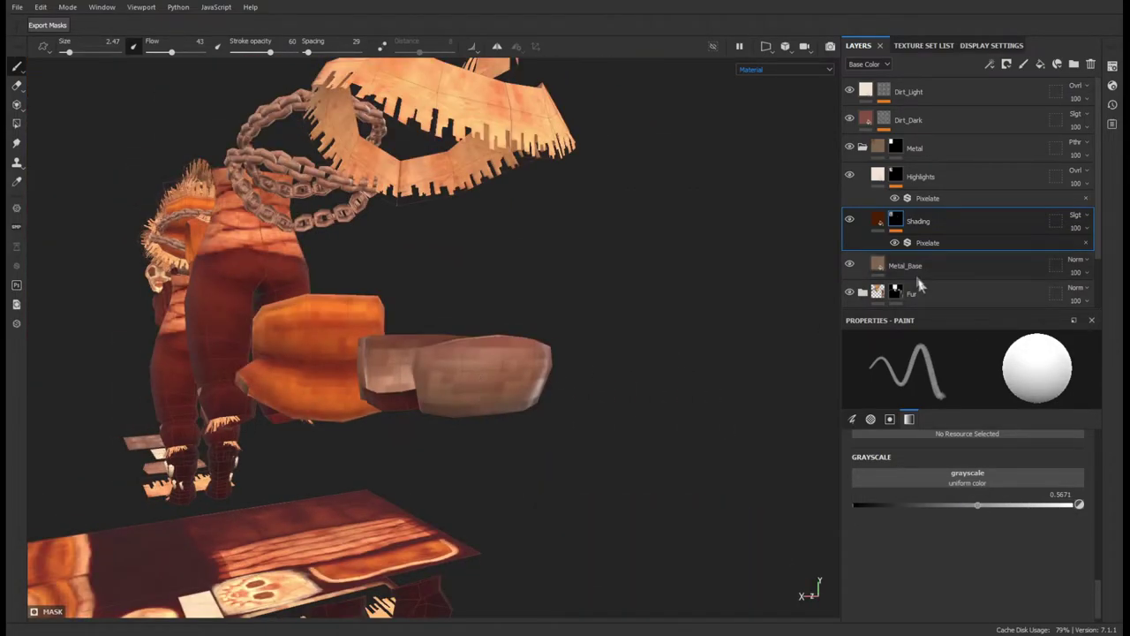
- Frame all mesh pieces and duplicate the Shading layer with Ctrl+D
{"action": "key", "text": "f"}
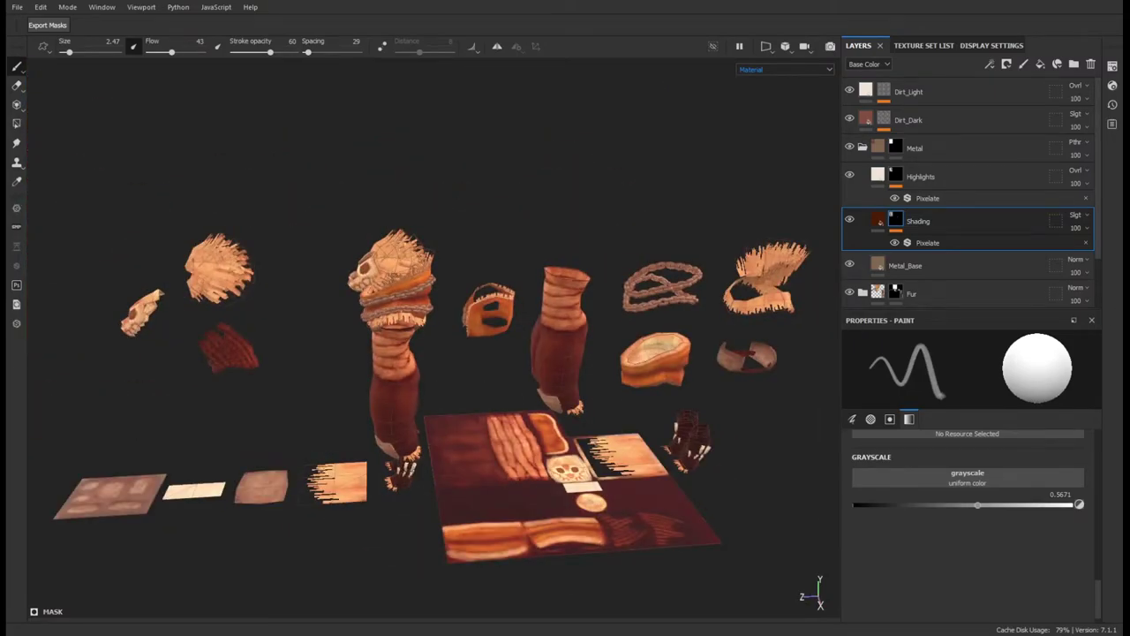
{"action": "key", "text": "ctrl+d"}
{"action": "scroll", "coordinate": [967, 203], "scroll_direction": "down", "scroll_amount": 3}
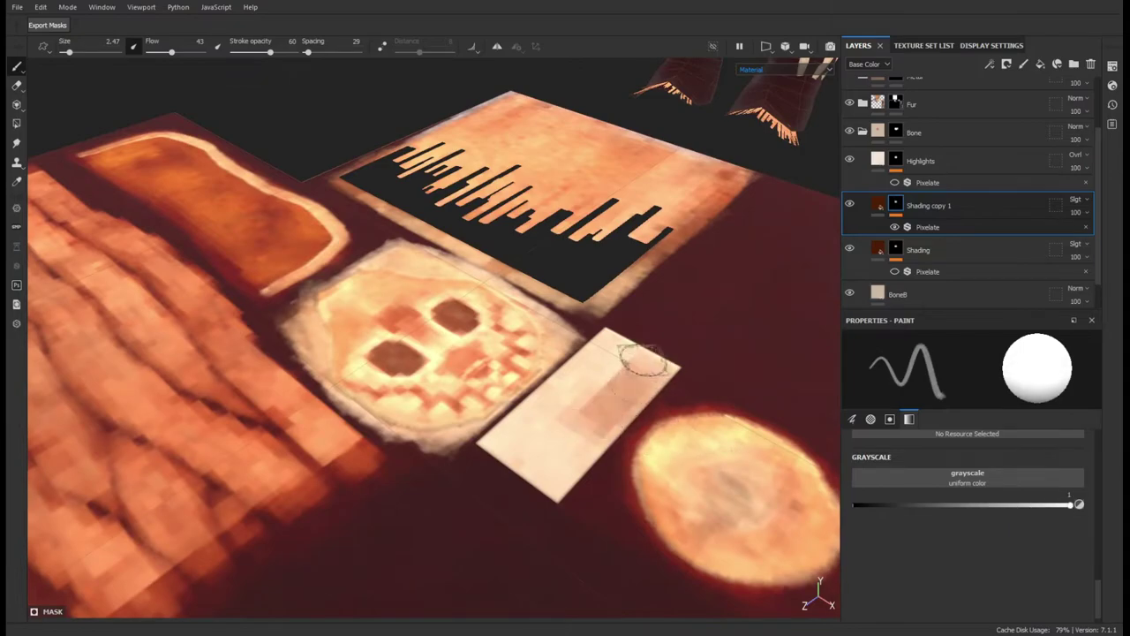
- Rename the duplicated shading layer to 'ShadingPX'
{"action": "left_click_drag", "start_coordinate": [648, 371], "coordinate": [444, 399], "text": "alt"}
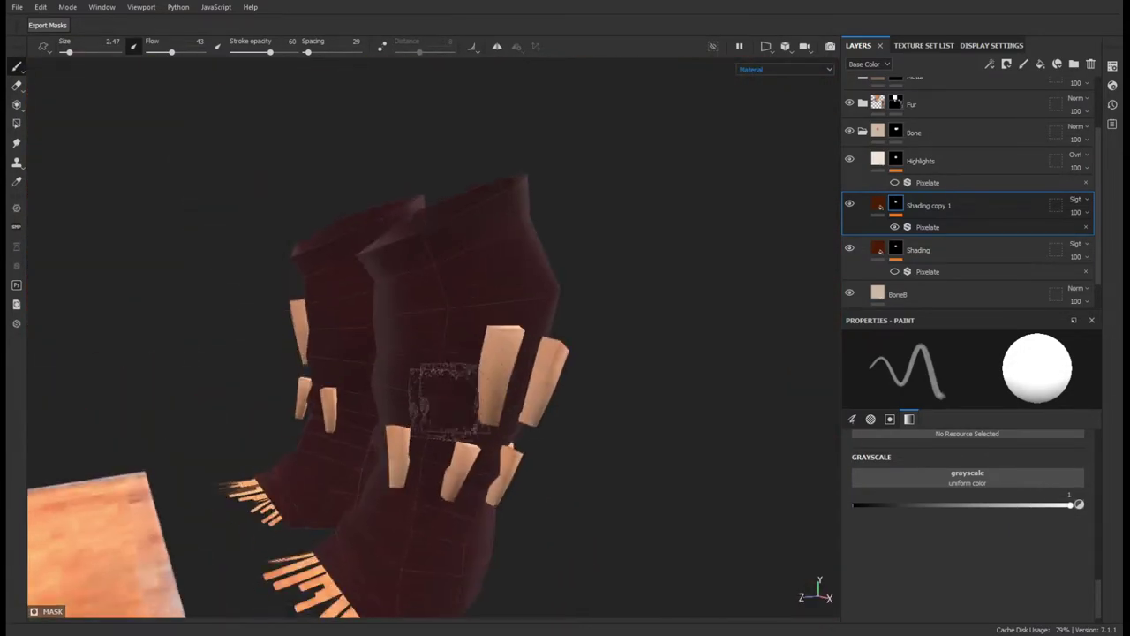
{"action": "key", "text": "x"}
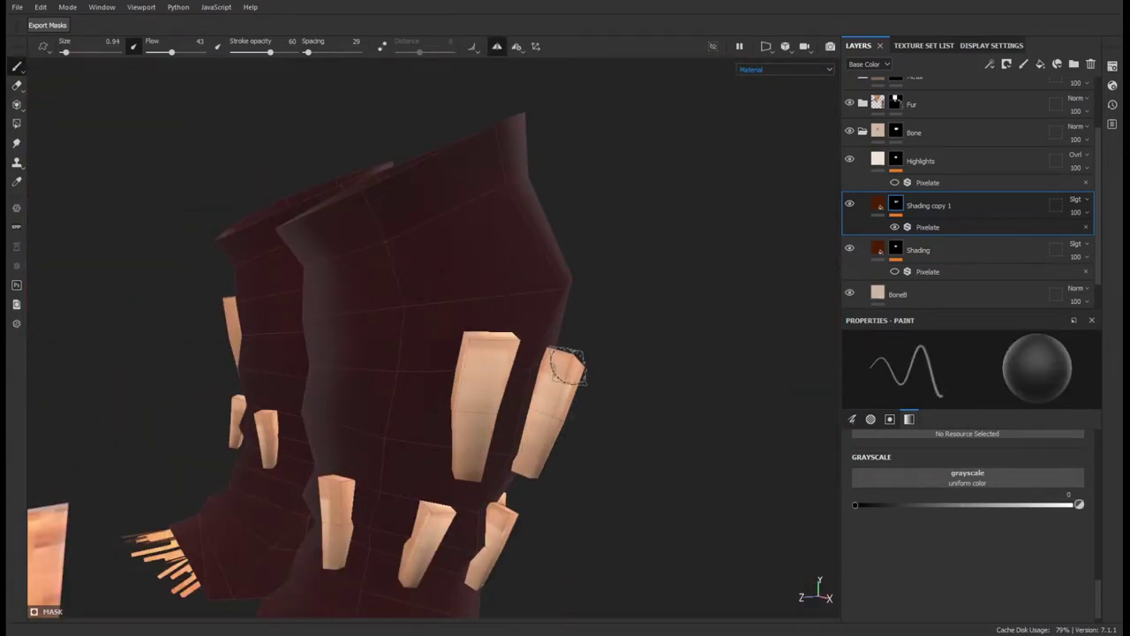
{"action": "mouse_move", "coordinate": [567, 365]}
{"action": "left_mouse_down", "text": "alt"}
{"action": "mouse_move", "coordinate": [399, 374]}
{"action": "mouse_move", "coordinate": [706, 291]}
{"action": "left_mouse_up", "text": "alt"}
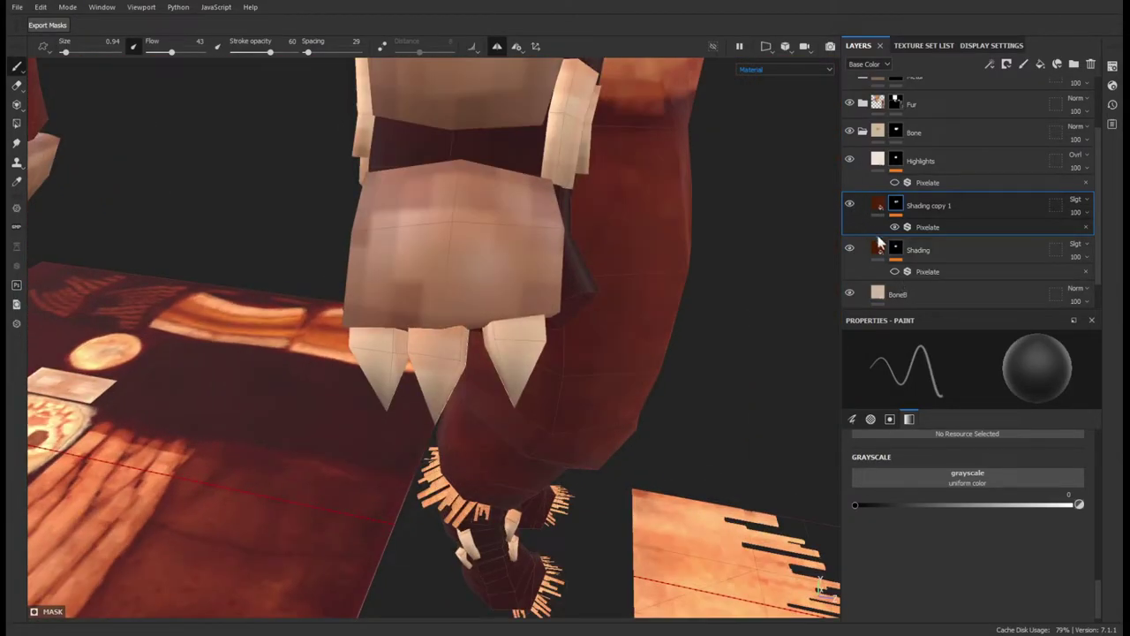
{"action": "type", "text": "ShadingPX"}
{"action": "key", "text": "Return"}
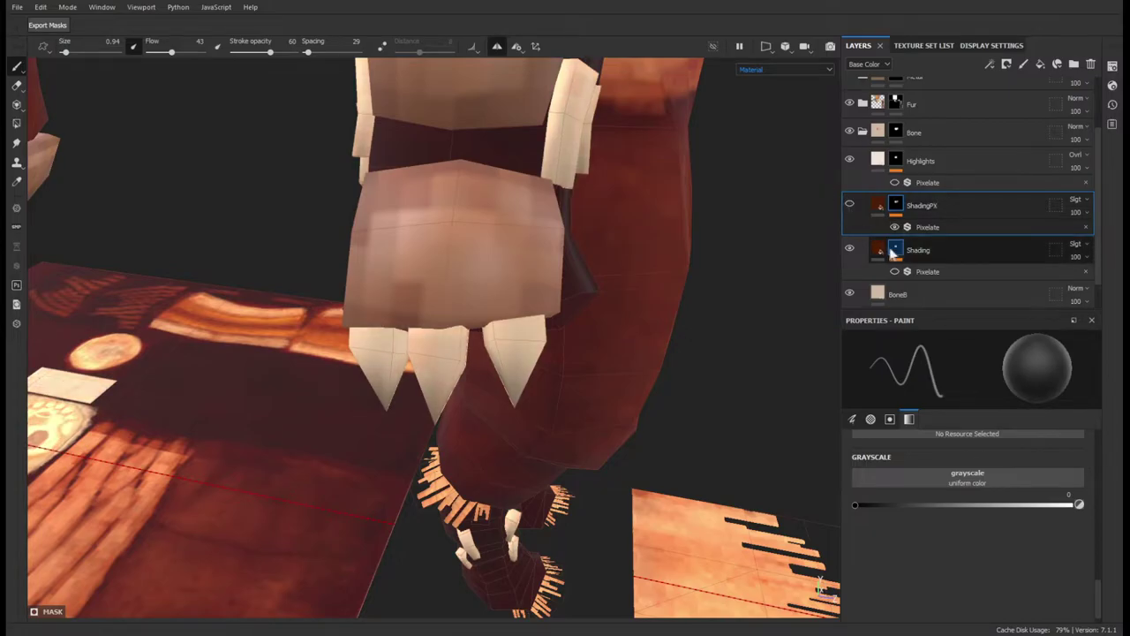
- Select the original Shading layer with white paint and switch to smudging around the leg and arm
{"action": "left_click", "coordinate": [1024, 256]}
{"action": "key", "text": "x"}
{"action": "left_click_drag", "start_coordinate": [740, 439], "coordinate": [320, 402], "text": "alt"}
{"action": "right_click_drag", "start_coordinate": [320, 402], "coordinate": [371, 402], "text": "ctrl"}
{"action": "left_click_drag", "start_coordinate": [320, 402], "coordinate": [414, 373], "text": "alt"}
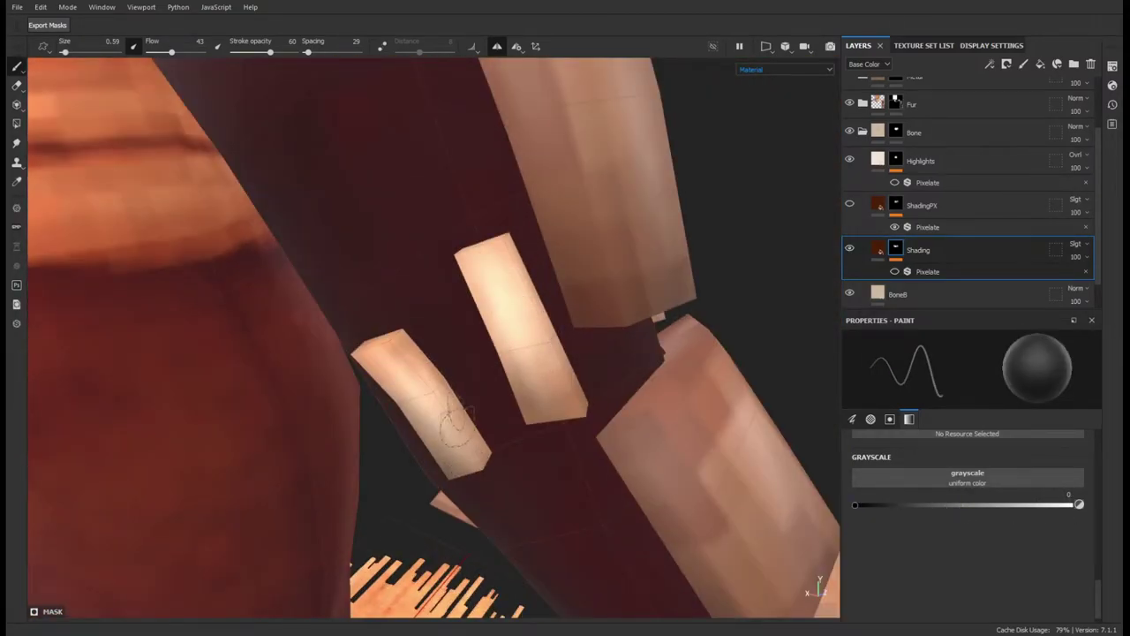
{"action": "mouse_move", "coordinate": [455, 420]}
{"action": "left_mouse_down", "text": "alt"}
{"action": "mouse_move", "coordinate": [631, 310]}
{"action": "mouse_move", "coordinate": [489, 428]}
{"action": "left_mouse_up", "text": "alt"}
{"action": "mouse_move", "coordinate": [315, 561]}
{"action": "left_mouse_down", "text": "alt"}
{"action": "mouse_move", "coordinate": [462, 308]}
{"action": "mouse_move", "coordinate": [560, 362]}
{"action": "mouse_move", "coordinate": [751, 379]}
{"action": "mouse_move", "coordinate": [177, 208]}
{"action": "left_mouse_up", "text": "alt"}
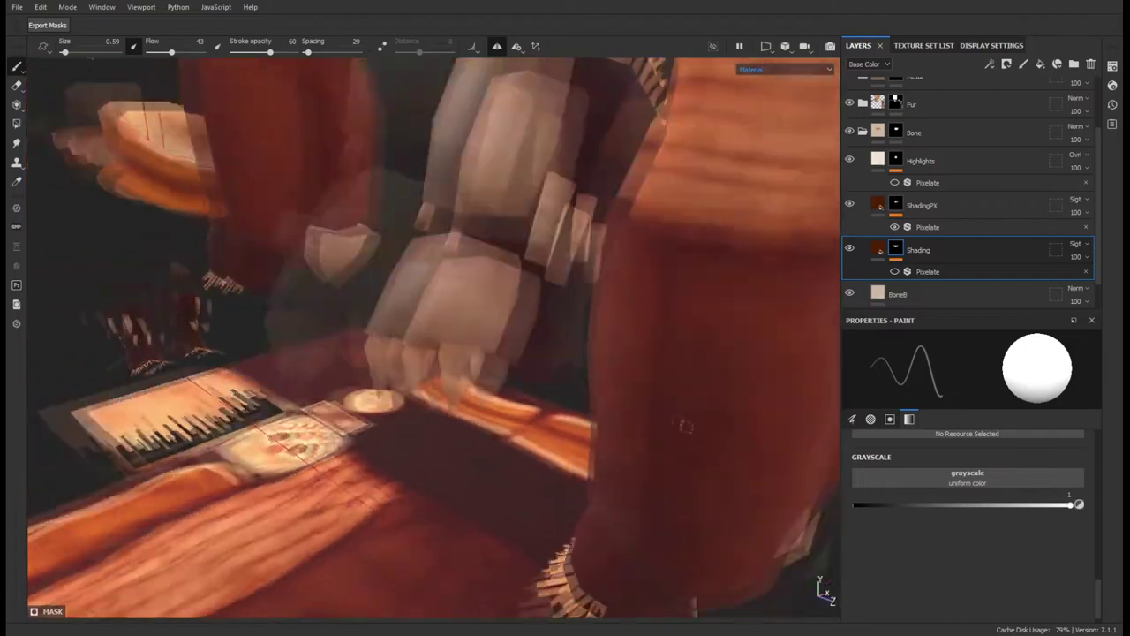
{"action": "key", "text": "5"}
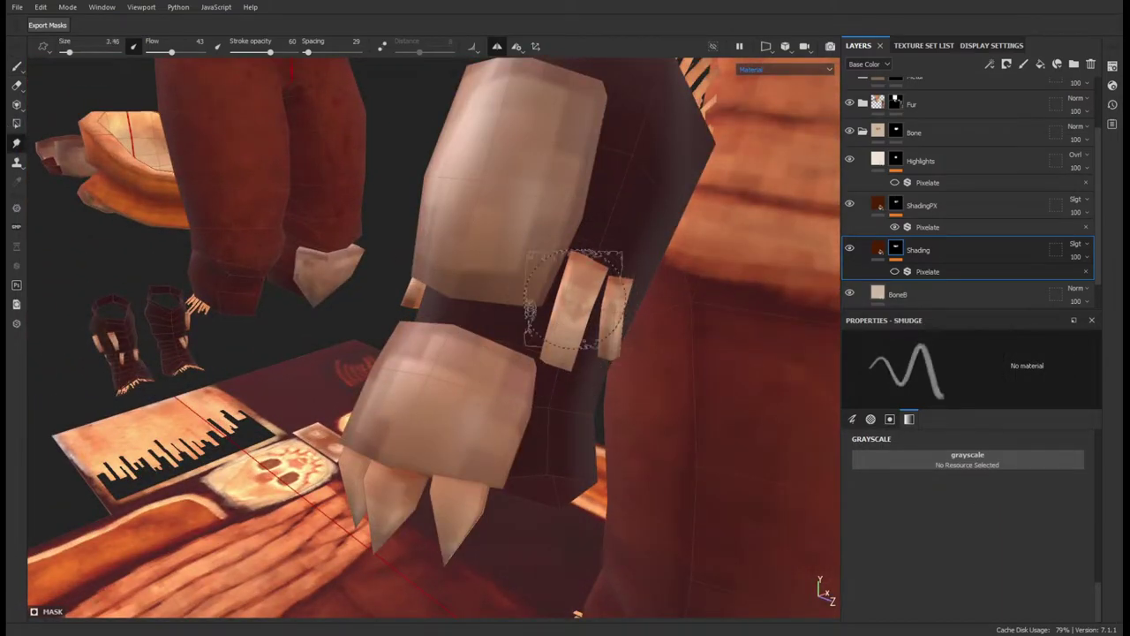
{"action": "mouse_move", "coordinate": [575, 613]}
{"action": "left_mouse_down", "text": "alt"}
{"action": "mouse_move", "coordinate": [197, 309]}
{"action": "mouse_move", "coordinate": [439, 583]}
{"action": "left_mouse_up", "text": "alt"}
- Remove the Pixelate filter from the original Shading layer
{"action": "left_click", "coordinate": [903, 253]}
{"action": "left_click_drag", "start_coordinate": [565, 353], "coordinate": [517, 315], "text": "alt"}
{"action": "scroll", "coordinate": [433, 336], "scroll_direction": "up", "scroll_amount": 5}
{"action": "left_click", "coordinate": [851, 253]}
{"action": "key", "text": "ctrl+z"}
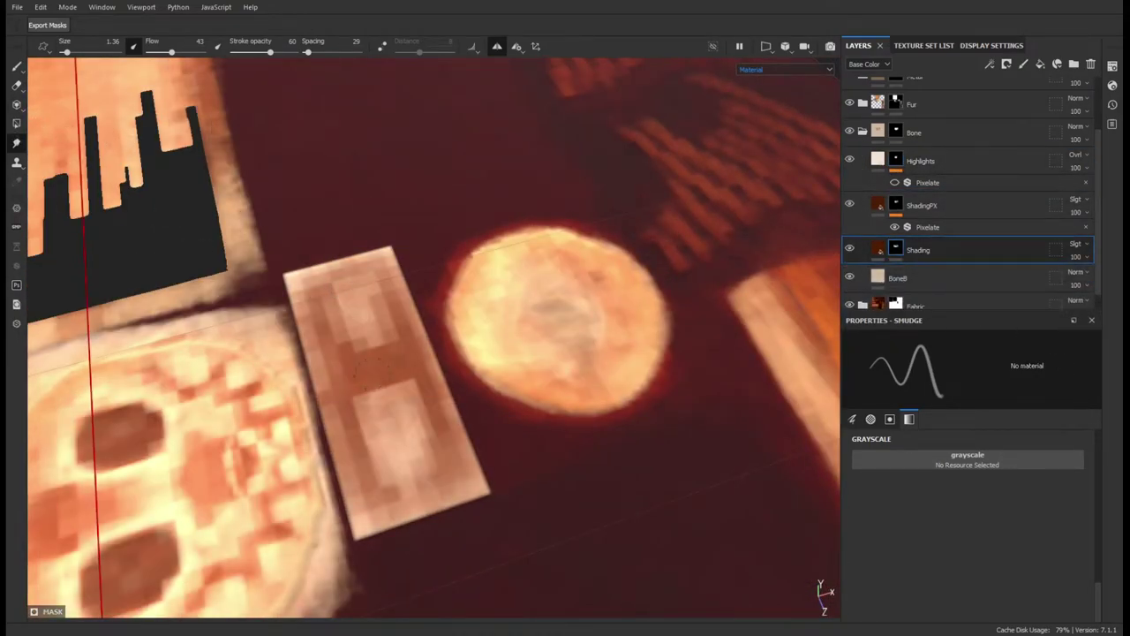
{"action": "key", "text": "ctrl+z"}
{"action": "key", "text": "ctrl+z"}
{"action": "key", "text": "ctrl+z"}
{"action": "key", "text": "ctrl+z"}
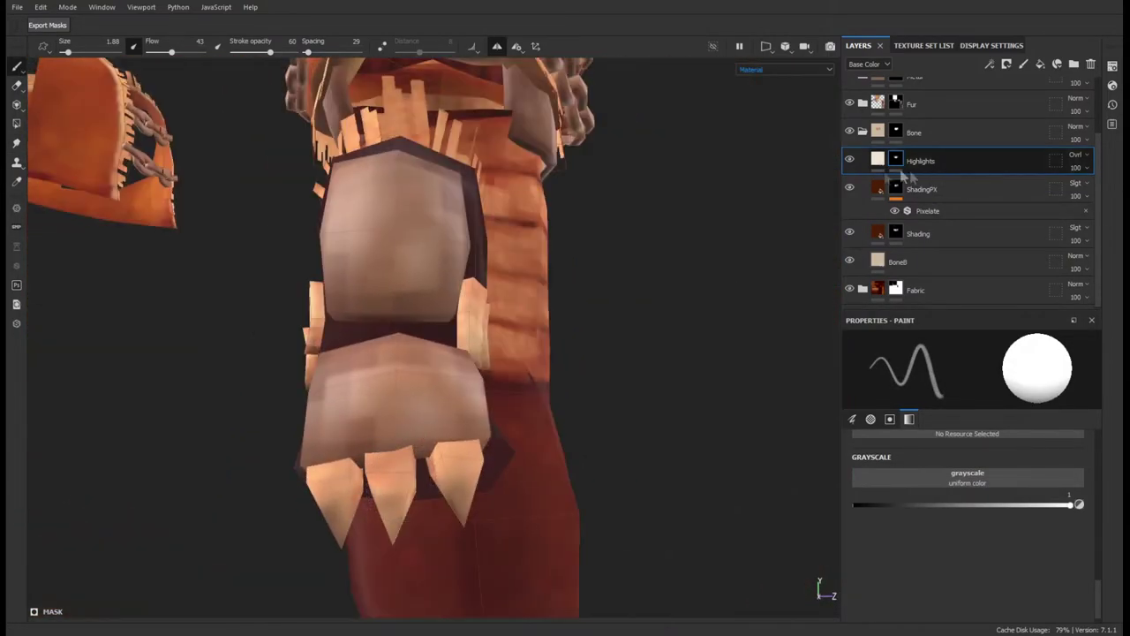
- Enable the height channel on the Shading fill and set up smudging on the Highlights mask
{"action": "left_click", "coordinate": [859, 195]}
{"action": "left_click", "coordinate": [880, 232]}
{"action": "left_click", "coordinate": [1031, 390]}
{"action": "left_click", "coordinate": [899, 172]}
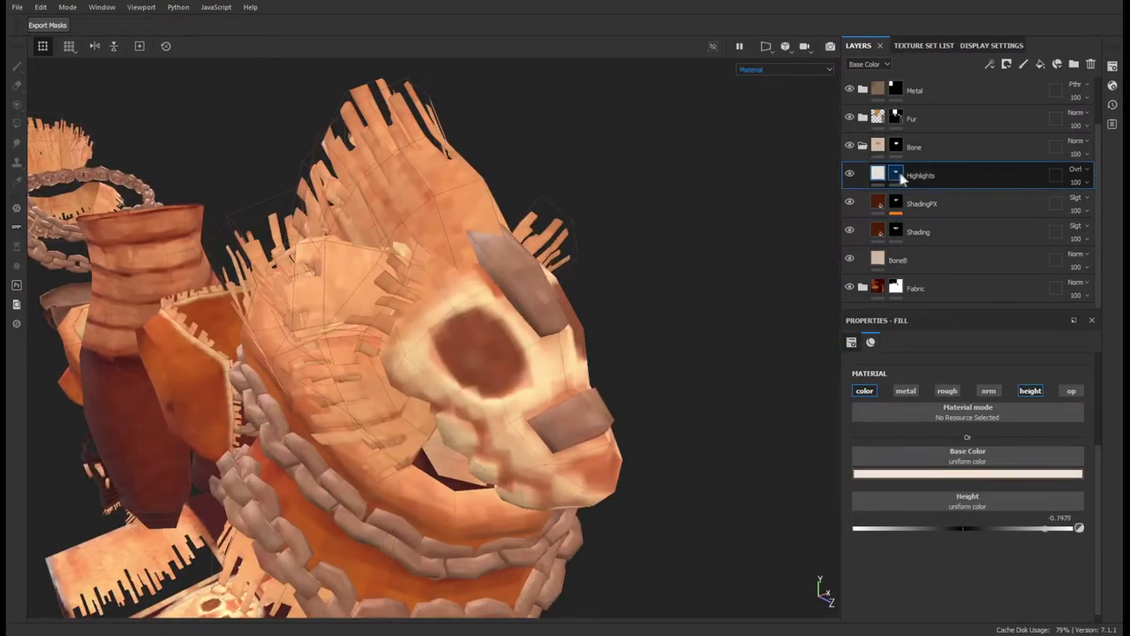
{"action": "mouse_move", "coordinate": [565, 371]}
{"action": "left_mouse_down", "text": "alt"}
{"action": "mouse_move", "coordinate": [109, 351]}
{"action": "mouse_move", "coordinate": [448, 334]}
{"action": "mouse_move", "coordinate": [32, 145]}
{"action": "left_mouse_up", "text": "alt"}
{"action": "left_click", "coordinate": [16, 66]}
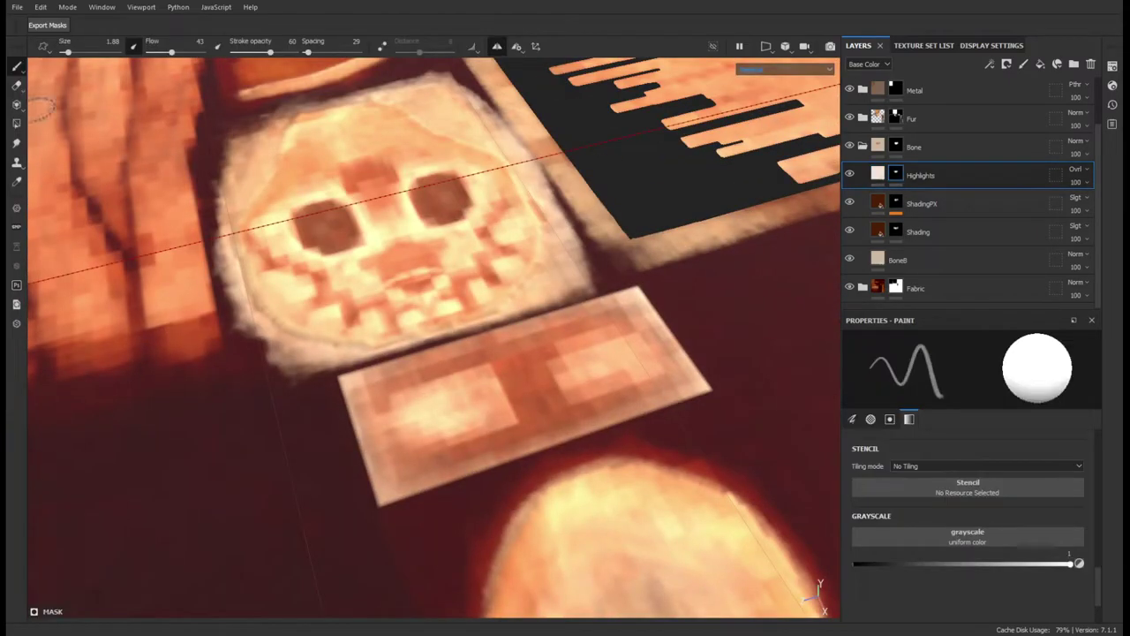
{"action": "left_click", "coordinate": [16, 143]}
- Smudge ShadingPX on the tile below the skull face and enable its height channel
{"action": "left_click", "coordinate": [945, 205]}
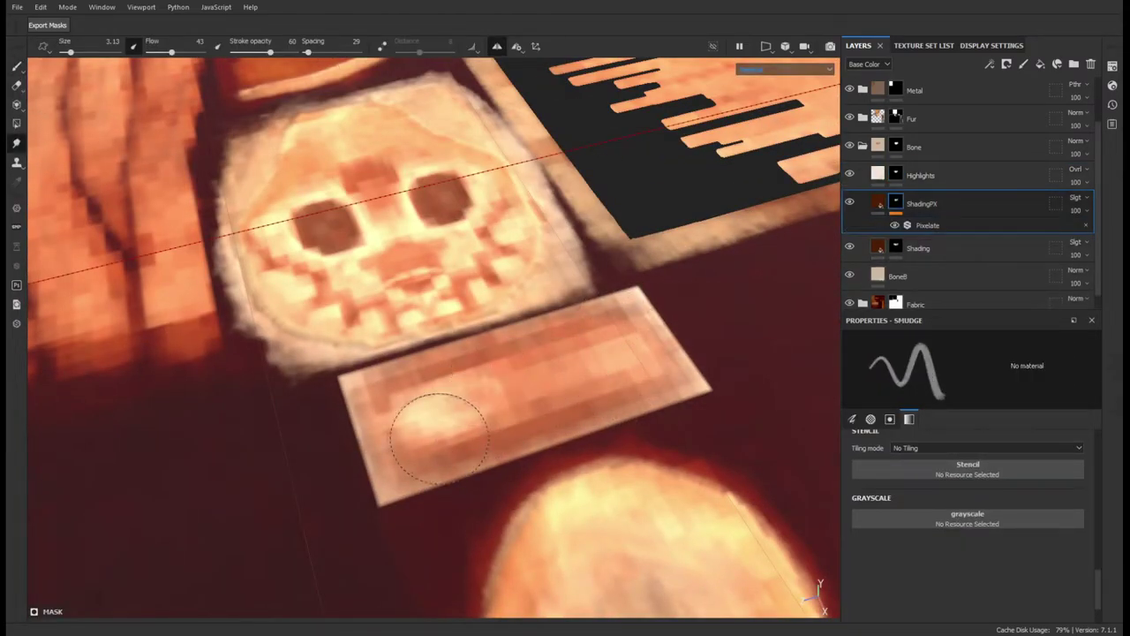
{"action": "left_click_drag", "start_coordinate": [450, 433], "coordinate": [464, 437]}
{"action": "left_click", "coordinate": [872, 207]}
{"action": "left_click", "coordinate": [1024, 389]}
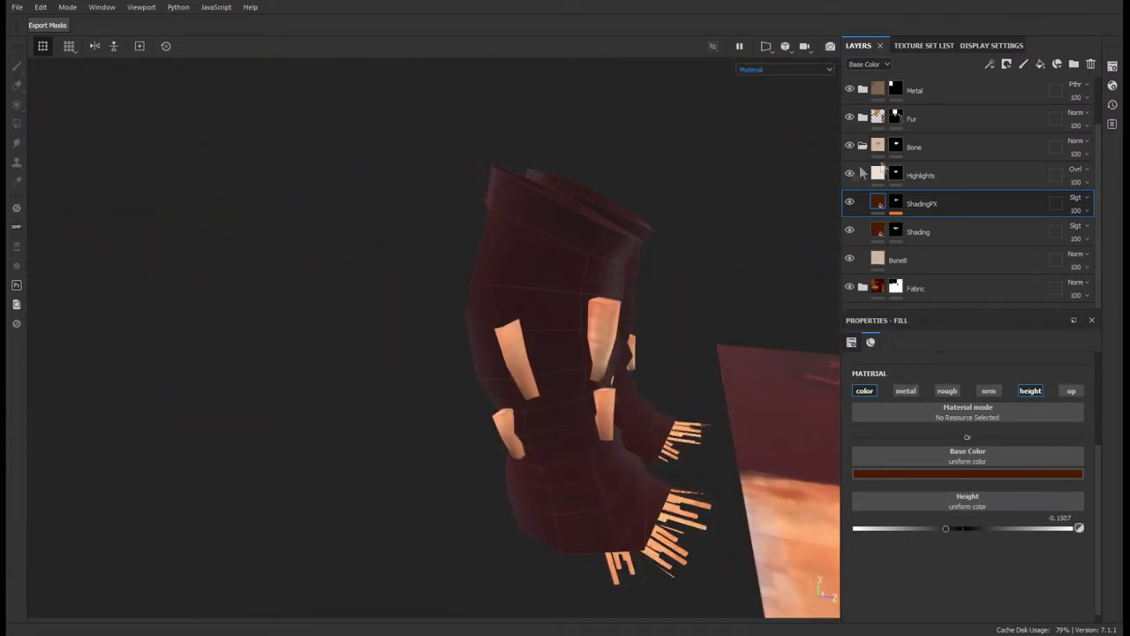
{"action": "left_click", "coordinate": [897, 199]}
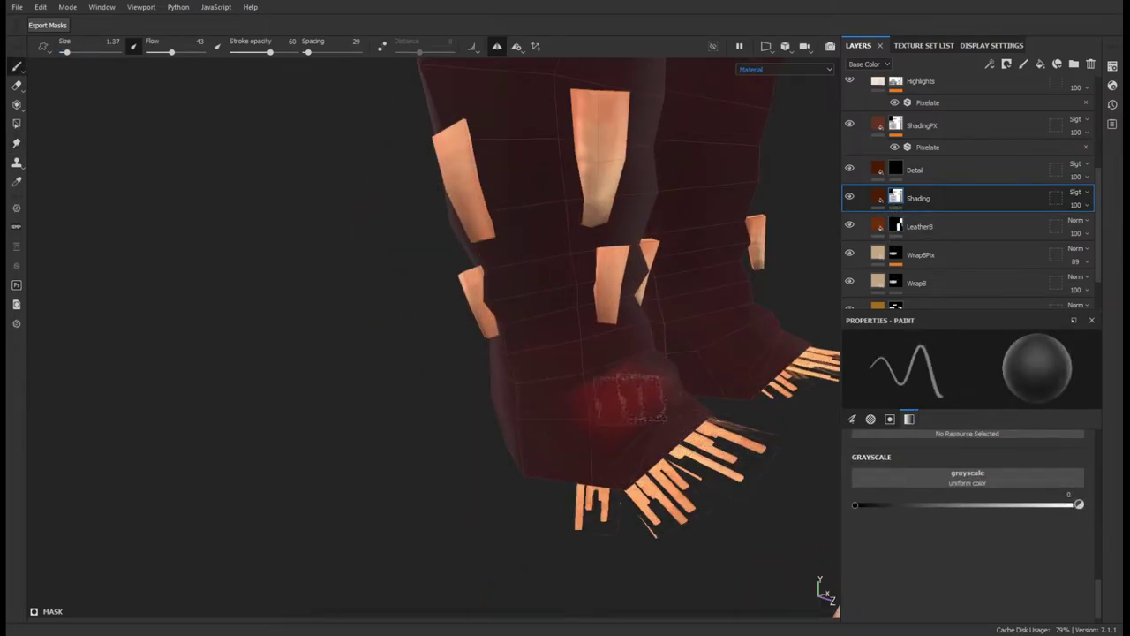
- Orbit around both red cloth legs from front, back and below to inspect the shading bands
{"action": "scroll", "coordinate": [896, 230], "scroll_direction": "up", "scroll_amount": 2}
{"action": "left_click_drag", "start_coordinate": [897, 270], "coordinate": [897, 236]}
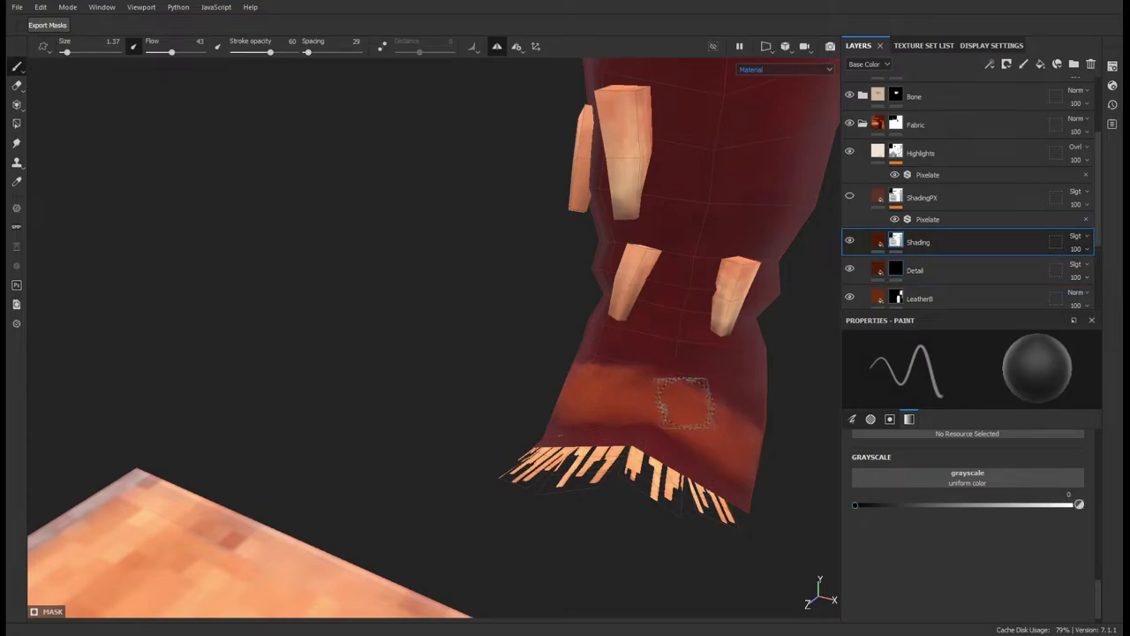
{"action": "left_click_drag", "start_coordinate": [676, 398], "coordinate": [530, 407], "text": "alt"}
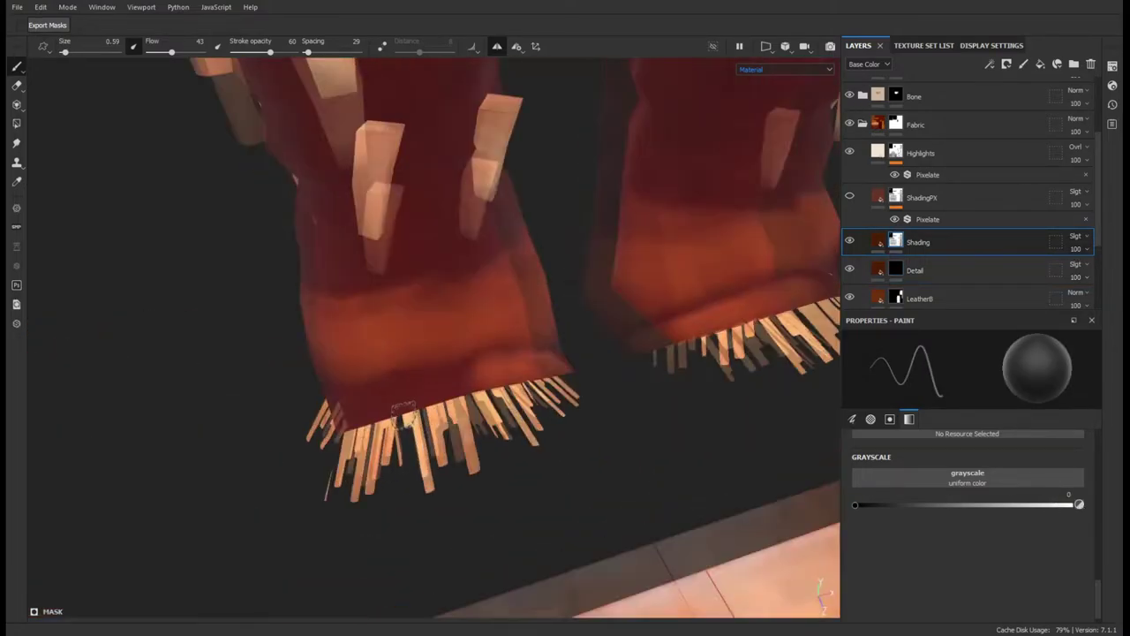
{"action": "mouse_move", "coordinate": [455, 375]}
{"action": "left_mouse_down", "text": "alt"}
{"action": "mouse_move", "coordinate": [360, 396]}
{"action": "mouse_move", "coordinate": [287, 490]}
{"action": "left_mouse_up", "text": "alt"}
{"action": "left_click_drag", "start_coordinate": [386, 435], "coordinate": [406, 436], "text": "alt"}
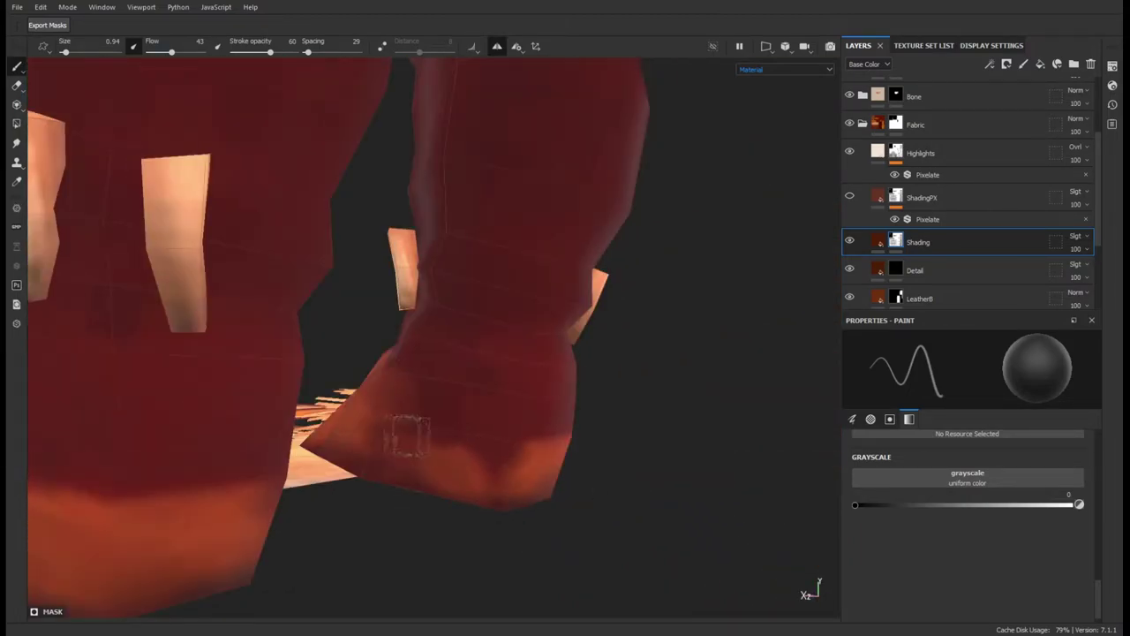
{"action": "mouse_move", "coordinate": [526, 508]}
{"action": "left_mouse_down", "text": "alt"}
{"action": "mouse_move", "coordinate": [542, 474]}
{"action": "mouse_move", "coordinate": [583, 468]}
{"action": "left_mouse_up", "text": "alt"}
{"action": "mouse_move", "coordinate": [508, 393]}
{"action": "left_mouse_down", "text": "alt"}
{"action": "mouse_move", "coordinate": [450, 340]}
{"action": "mouse_move", "coordinate": [479, 337]}
{"action": "left_mouse_up", "text": "alt"}
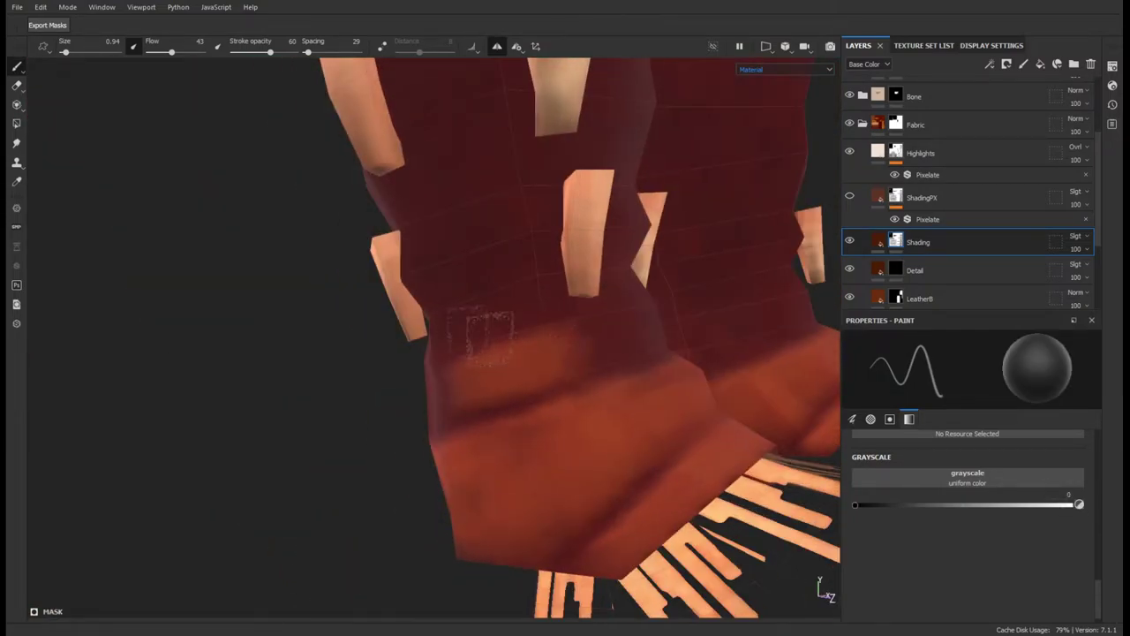
{"action": "mouse_move", "coordinate": [446, 389]}
{"action": "left_mouse_down", "text": "alt"}
{"action": "mouse_move", "coordinate": [388, 389]}
{"action": "mouse_move", "coordinate": [276, 431]}
{"action": "left_mouse_up", "text": "alt"}
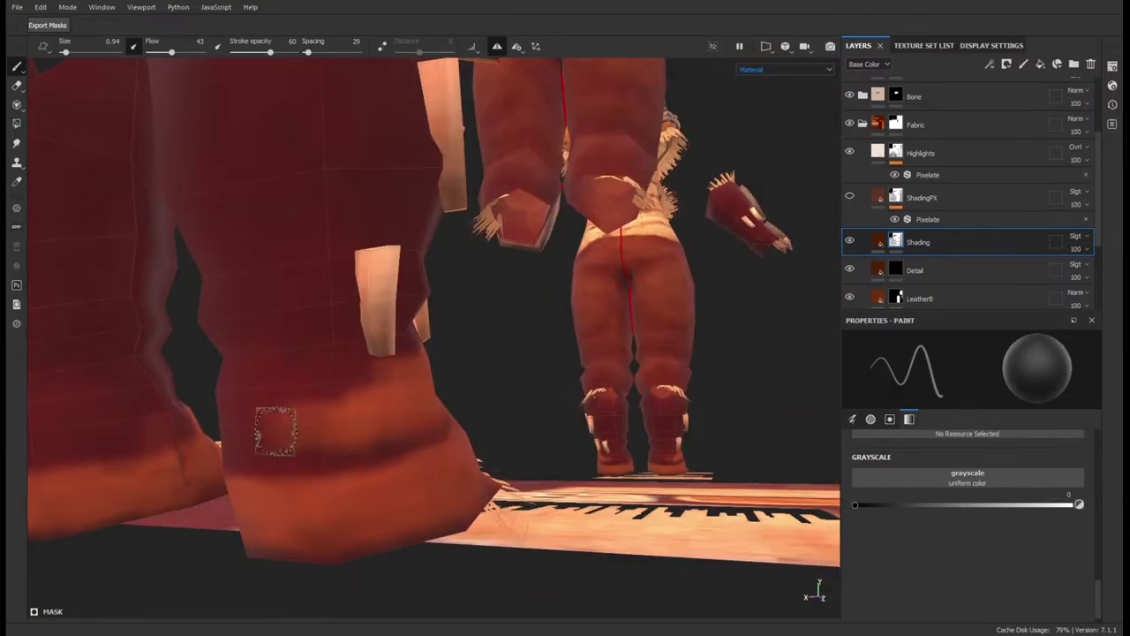
{"action": "left_click_drag", "start_coordinate": [495, 494], "coordinate": [281, 420], "text": "alt"}
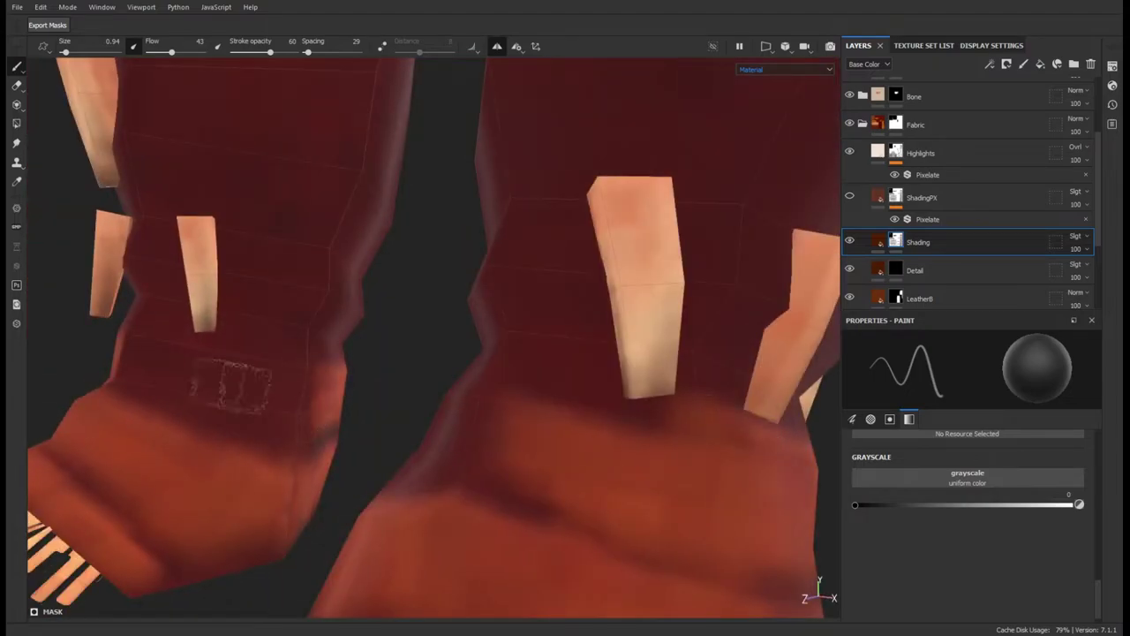
{"action": "left_click_drag", "start_coordinate": [316, 378], "coordinate": [706, 397], "text": "alt"}
{"action": "left_click_drag", "start_coordinate": [534, 440], "coordinate": [459, 371], "text": "alt"}
{"action": "right_click_drag", "start_coordinate": [459, 371], "coordinate": [508, 315], "text": "alt"}
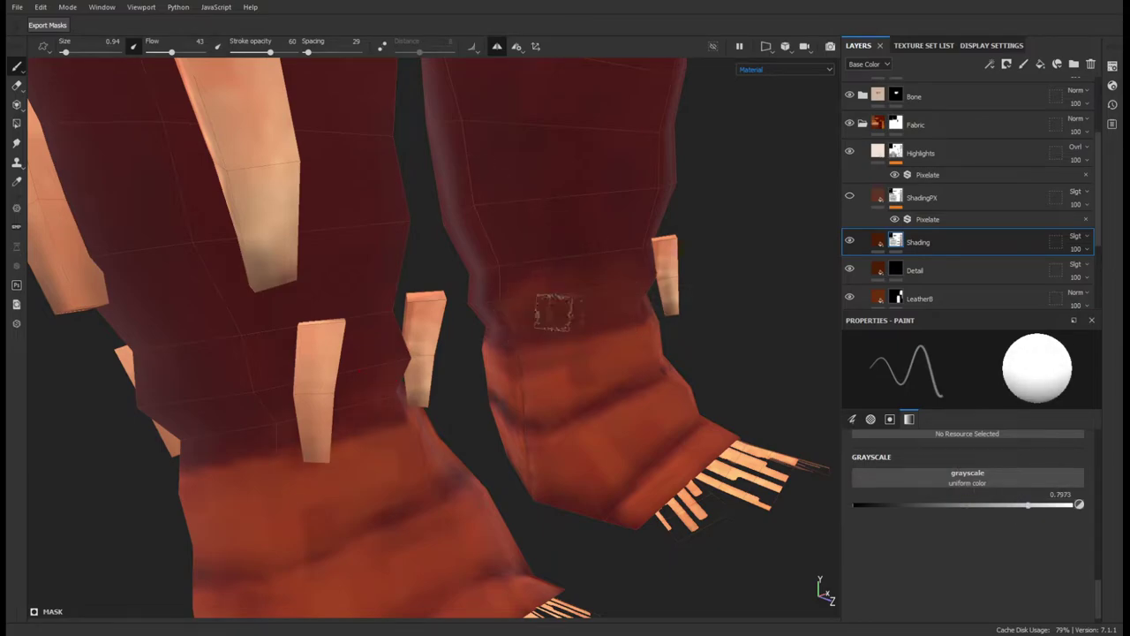
{"action": "left_click_drag", "start_coordinate": [358, 393], "coordinate": [256, 389], "text": "alt"}
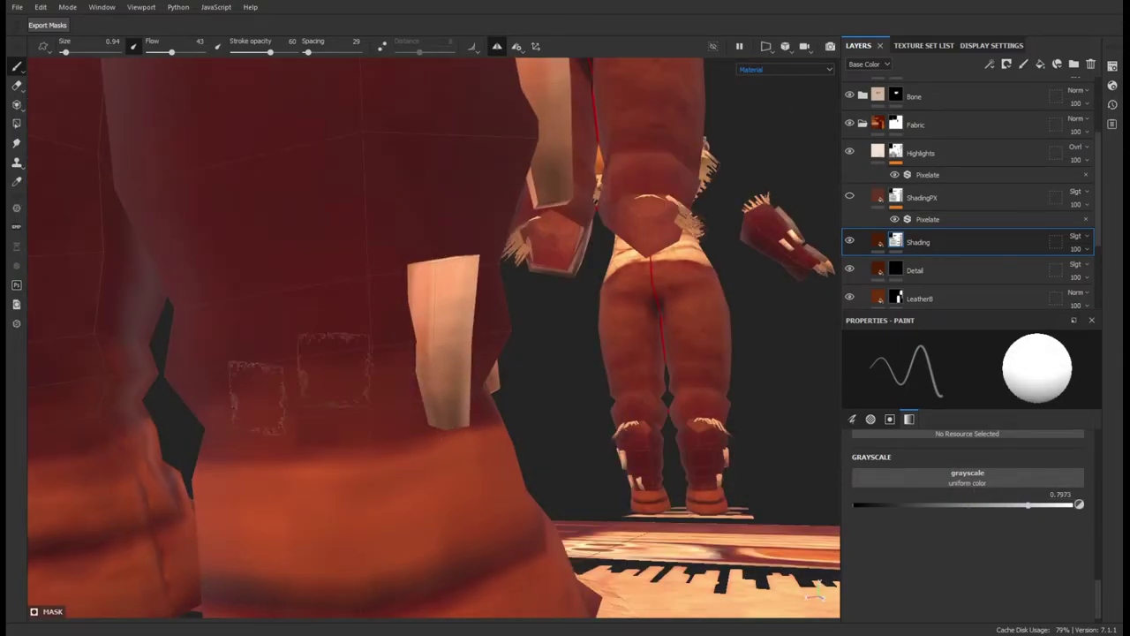
{"action": "mouse_move", "coordinate": [187, 361]}
{"action": "left_mouse_down", "text": "alt"}
{"action": "mouse_move", "coordinate": [308, 328]}
{"action": "mouse_move", "coordinate": [365, 397]}
{"action": "mouse_move", "coordinate": [486, 381]}
{"action": "left_mouse_up", "text": "alt"}
{"action": "mouse_move", "coordinate": [359, 360]}
{"action": "left_mouse_down", "text": "alt"}
{"action": "mouse_move", "coordinate": [385, 369]}
{"action": "mouse_move", "coordinate": [398, 298]}
{"action": "mouse_move", "coordinate": [388, 360]}
{"action": "left_mouse_up", "text": "alt"}
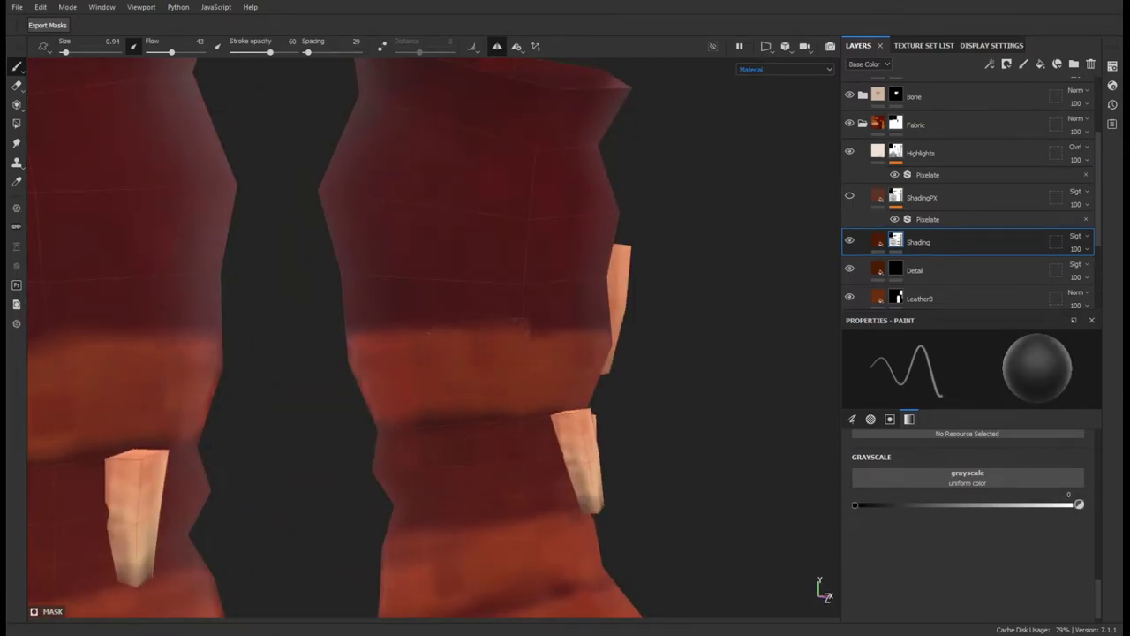
{"action": "mouse_move", "coordinate": [378, 265]}
{"action": "left_mouse_down", "text": "alt"}
{"action": "mouse_move", "coordinate": [389, 335]}
{"action": "mouse_move", "coordinate": [404, 348]}
{"action": "mouse_move", "coordinate": [386, 342]}
{"action": "mouse_move", "coordinate": [536, 354]}
{"action": "mouse_move", "coordinate": [559, 285]}
{"action": "mouse_move", "coordinate": [557, 332]}
{"action": "left_mouse_up", "text": "alt"}
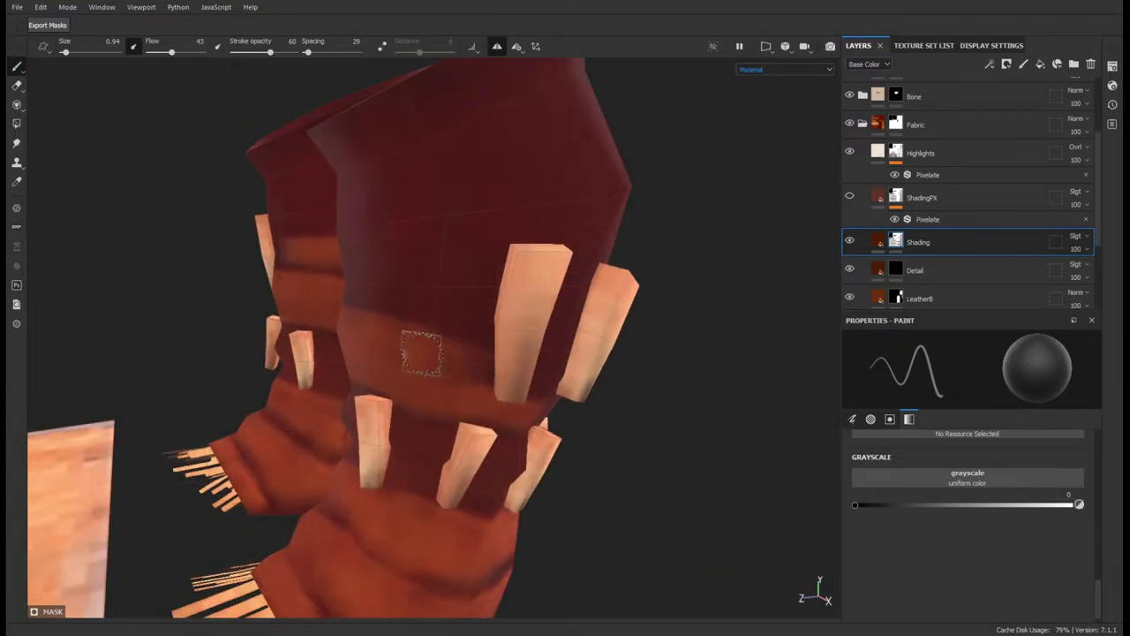
{"action": "left_click_drag", "start_coordinate": [419, 343], "coordinate": [466, 347], "text": "alt"}
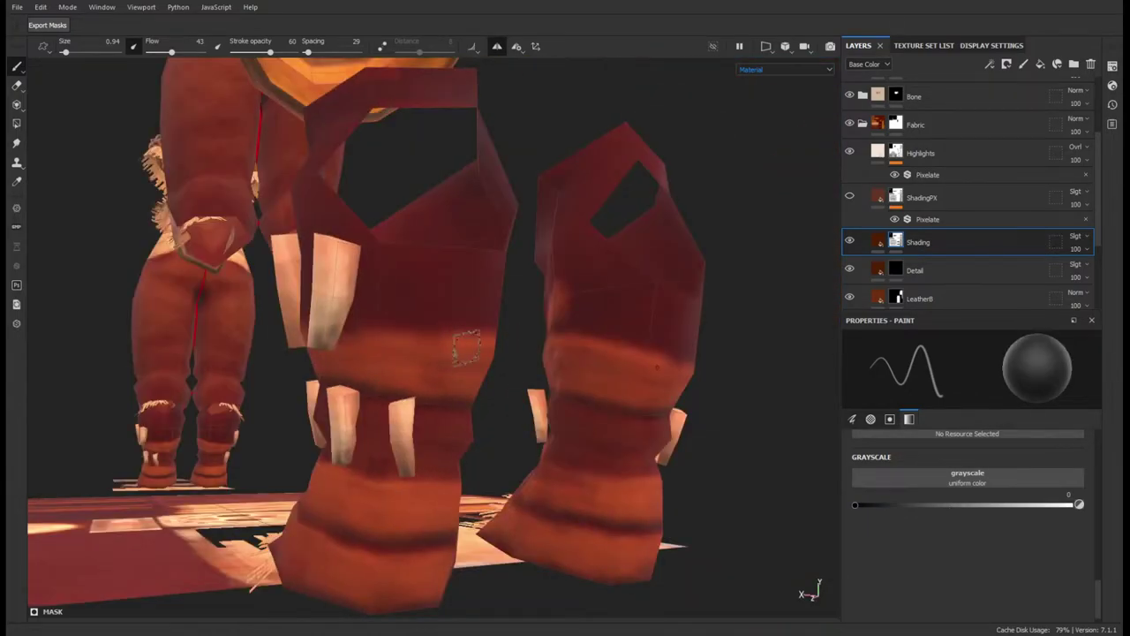
{"action": "left_click_drag", "start_coordinate": [609, 303], "coordinate": [483, 300], "text": "alt"}
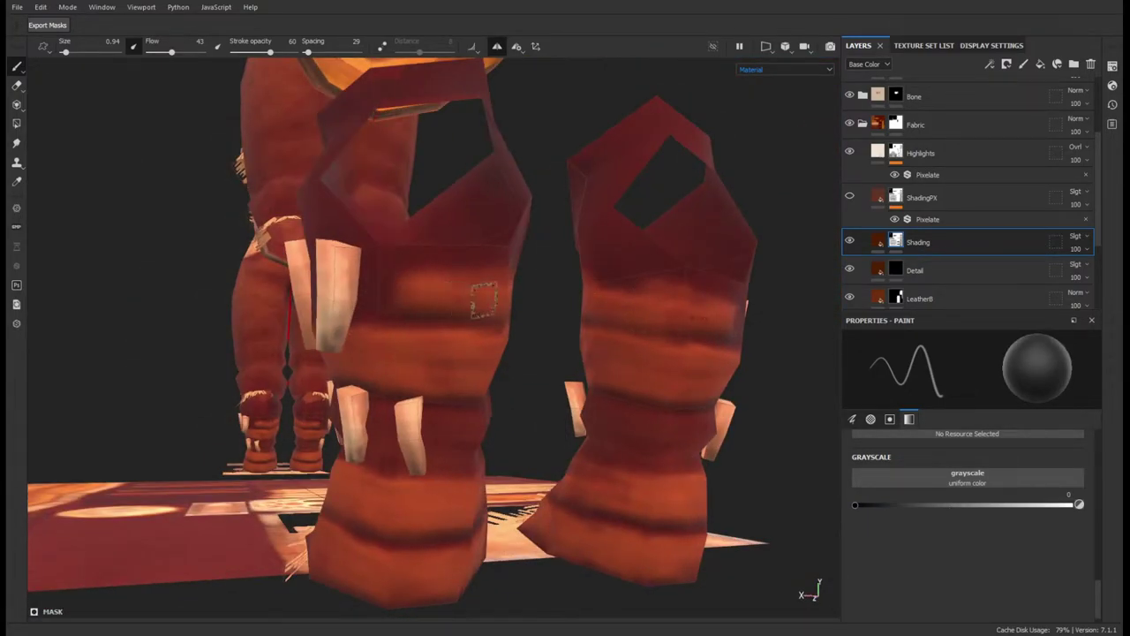
{"action": "left_click_drag", "start_coordinate": [371, 265], "coordinate": [502, 415], "text": "alt"}
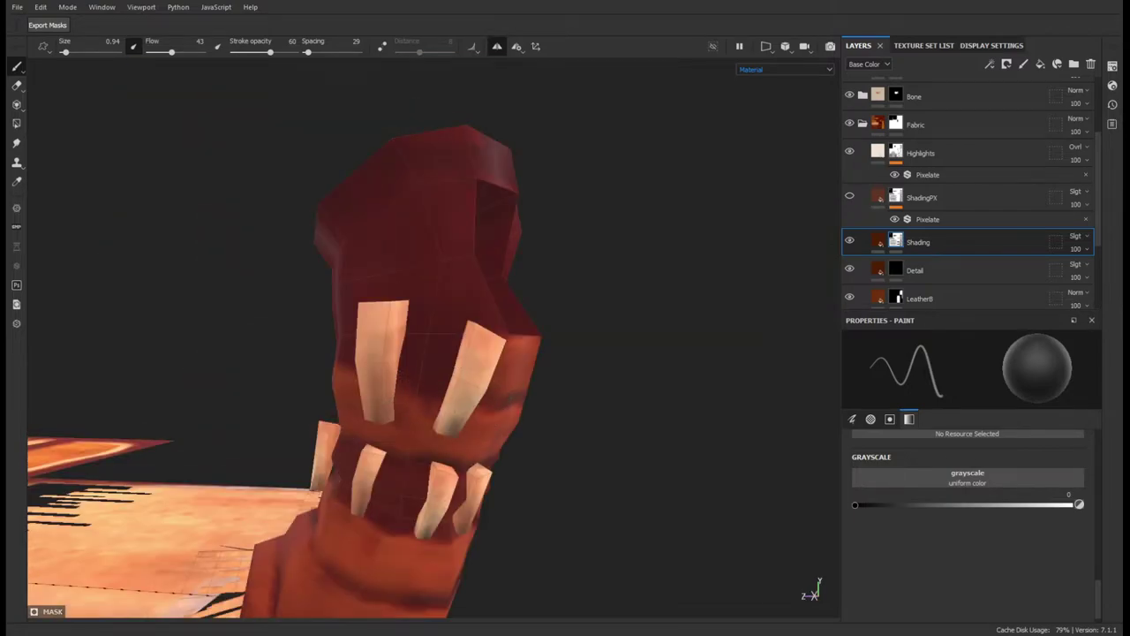
{"action": "mouse_move", "coordinate": [385, 346]}
{"action": "left_mouse_down", "text": "alt"}
{"action": "mouse_move", "coordinate": [427, 361]}
{"action": "mouse_move", "coordinate": [521, 204]}
{"action": "left_mouse_up", "text": "alt"}
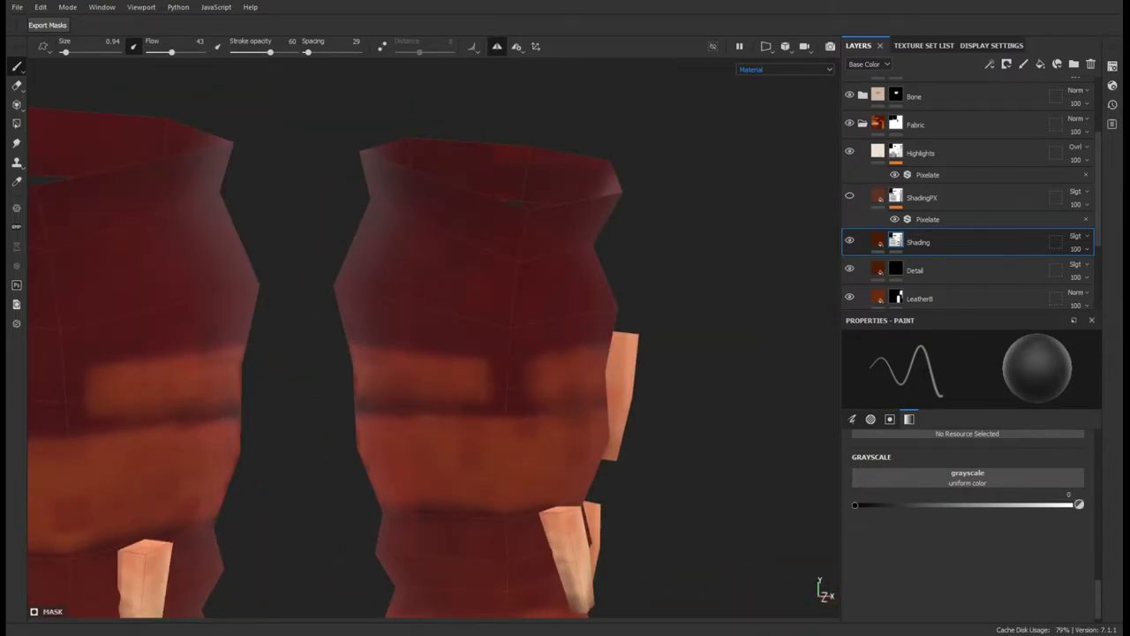
{"action": "mouse_move", "coordinate": [382, 349]}
{"action": "left_mouse_down", "text": "alt"}
{"action": "mouse_move", "coordinate": [560, 374]}
{"action": "mouse_move", "coordinate": [353, 332]}
{"action": "left_mouse_up", "text": "alt"}
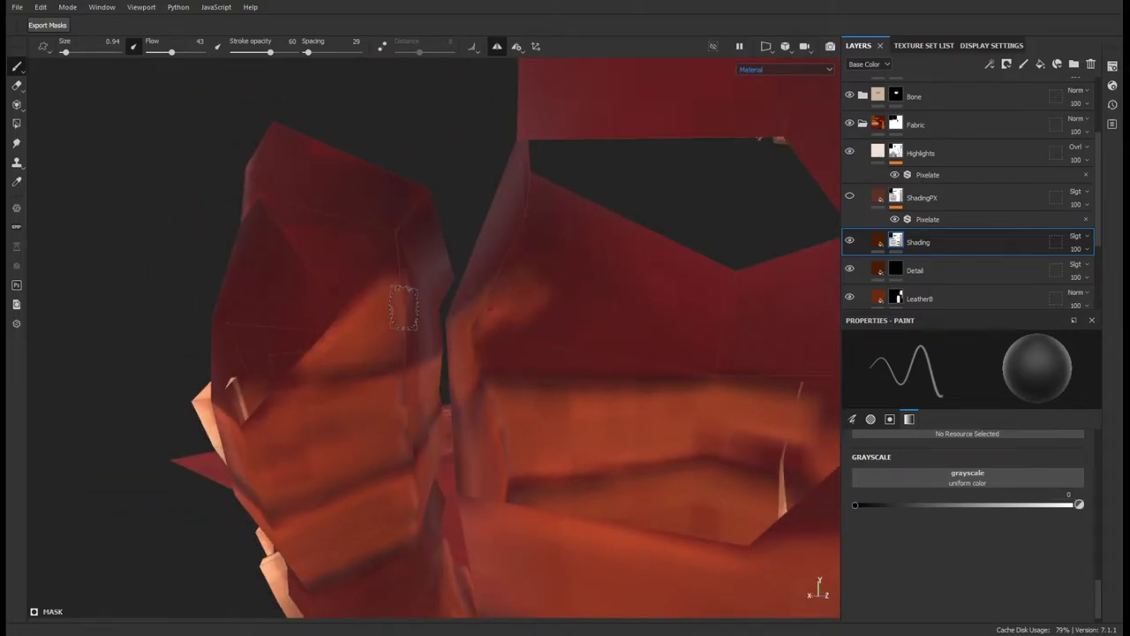
{"action": "left_click_drag", "start_coordinate": [404, 306], "coordinate": [373, 328], "text": "alt"}
{"action": "mouse_move", "coordinate": [560, 371]}
{"action": "left_mouse_down", "text": "alt"}
{"action": "mouse_move", "coordinate": [458, 393]}
{"action": "mouse_move", "coordinate": [575, 424]}
{"action": "mouse_move", "coordinate": [568, 434]}
{"action": "mouse_move", "coordinate": [570, 373]}
{"action": "left_mouse_up", "text": "alt"}
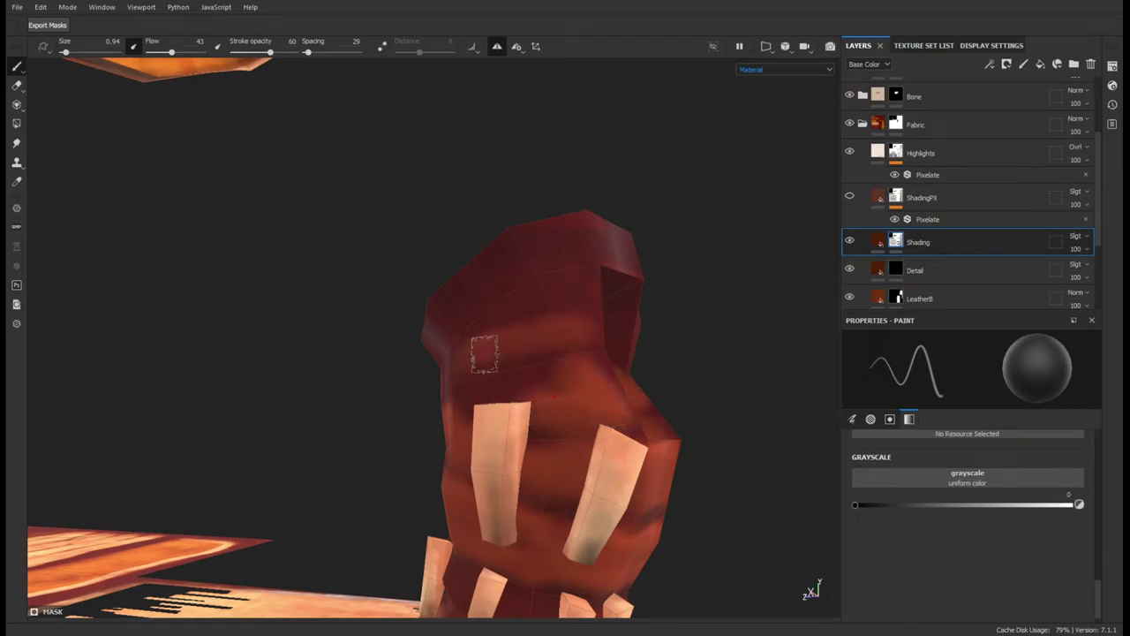
{"action": "left_click_drag", "start_coordinate": [500, 352], "coordinate": [528, 351], "text": "alt"}
{"action": "left_click_drag", "start_coordinate": [534, 311], "coordinate": [579, 412], "text": "alt"}
{"action": "mouse_move", "coordinate": [472, 433]}
{"action": "left_mouse_down", "text": "alt"}
{"action": "mouse_move", "coordinate": [199, 210]}
{"action": "mouse_move", "coordinate": [529, 474]}
{"action": "left_mouse_up", "text": "alt"}
{"action": "key", "text": "5"}
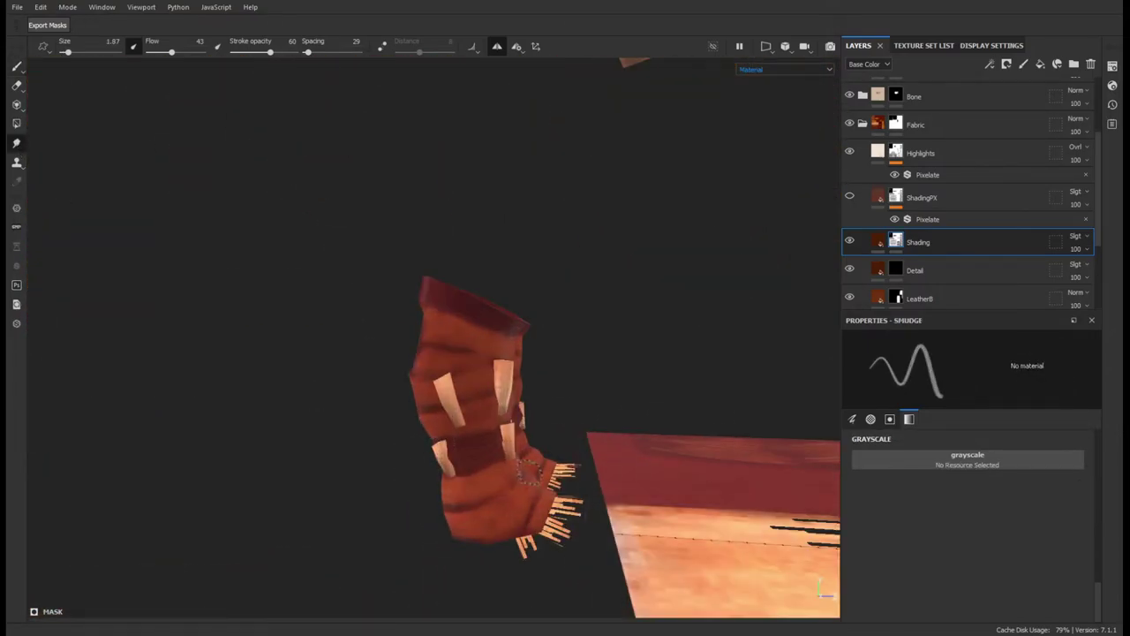
- Smudge the painted stripes on the leg pieces into soft blended folds
{"action": "mouse_move", "coordinate": [520, 325]}
{"action": "left_mouse_down", "text": "alt"}
{"action": "mouse_move", "coordinate": [618, 371]}
{"action": "mouse_move", "coordinate": [177, 393]}
{"action": "mouse_move", "coordinate": [379, 391]}
{"action": "left_mouse_up", "text": "alt"}
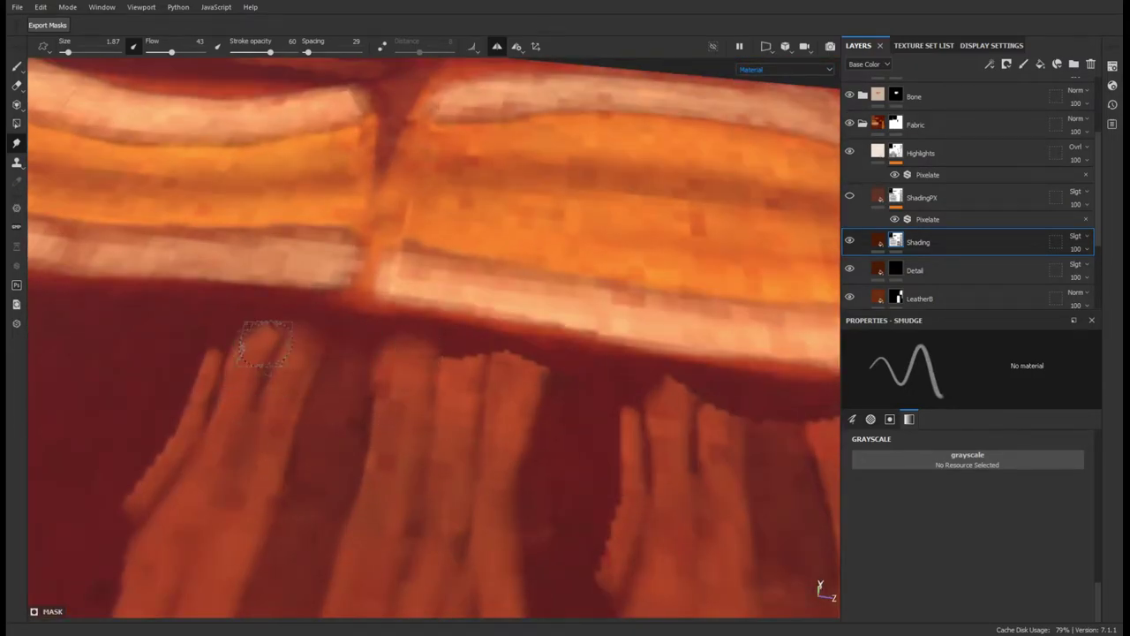
{"action": "mouse_move", "coordinate": [199, 433]}
{"action": "left_mouse_down", "text": "alt"}
{"action": "mouse_move", "coordinate": [260, 365]}
{"action": "mouse_move", "coordinate": [249, 375]}
{"action": "left_mouse_up", "text": "alt"}
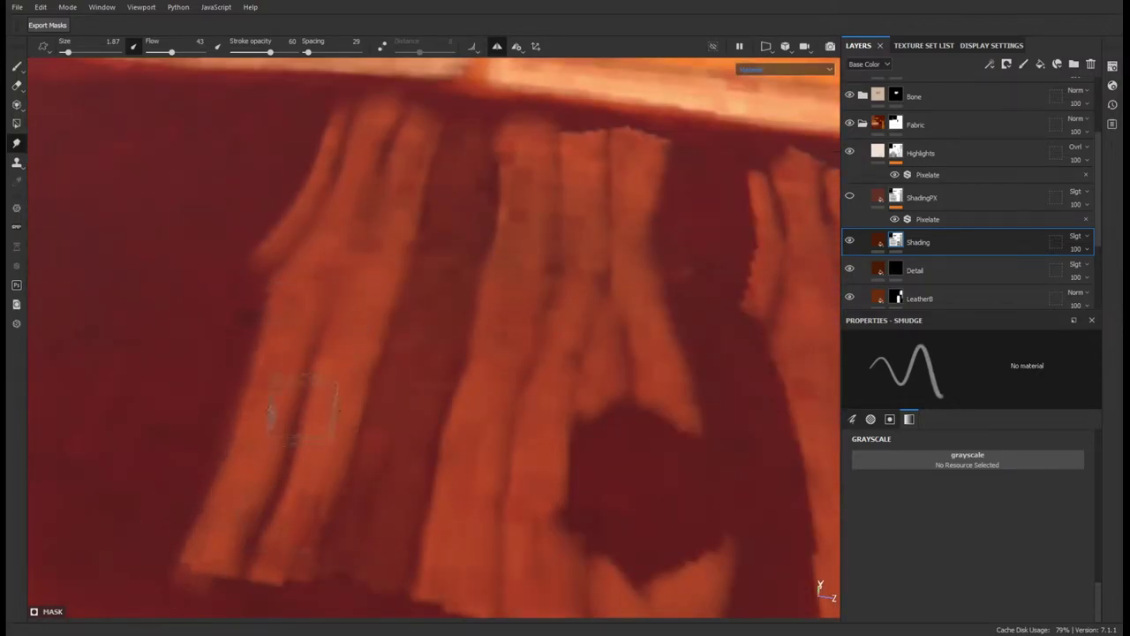
{"action": "left_click_drag", "start_coordinate": [441, 466], "coordinate": [566, 393], "text": "alt"}
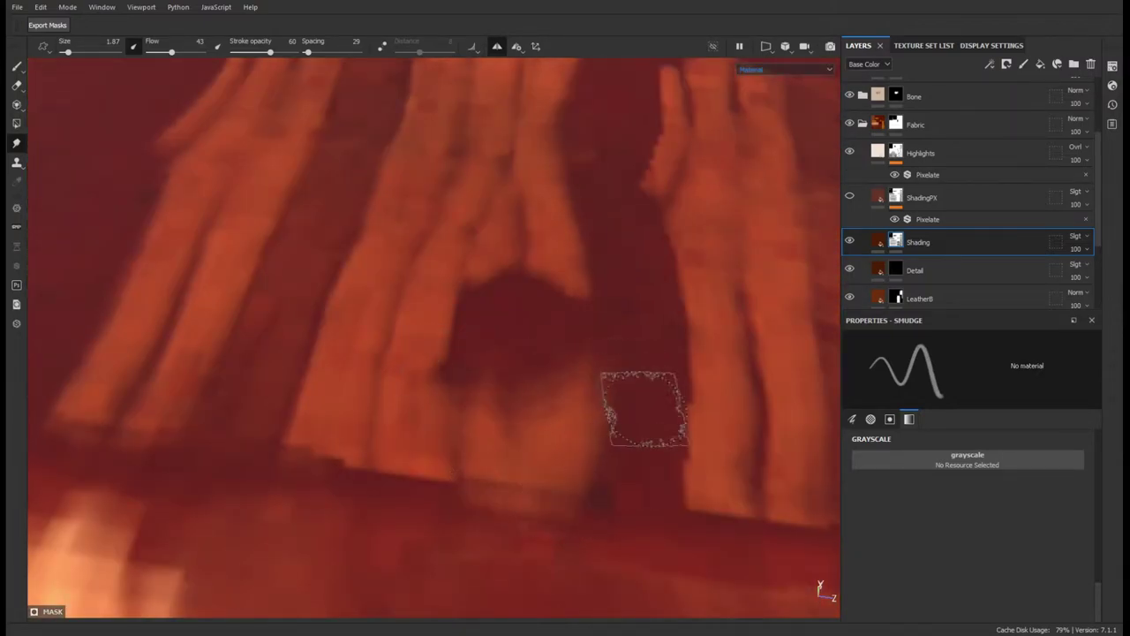
{"action": "left_click_drag", "start_coordinate": [396, 412], "coordinate": [355, 227], "text": "alt"}
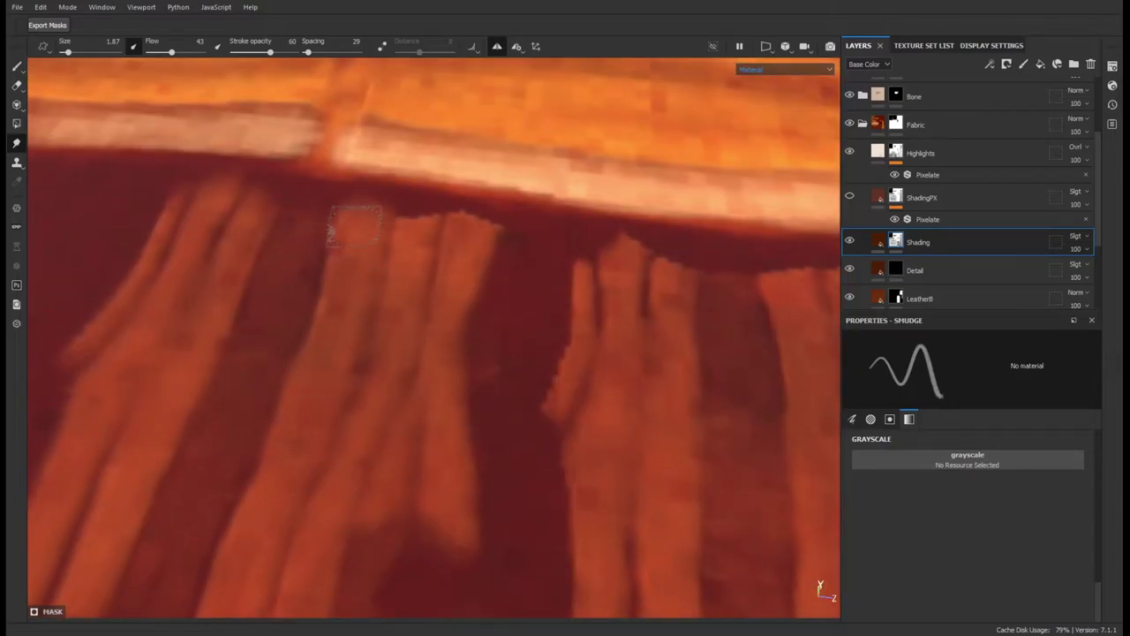
{"action": "scroll", "coordinate": [433, 336], "scroll_direction": "down", "scroll_amount": 10}
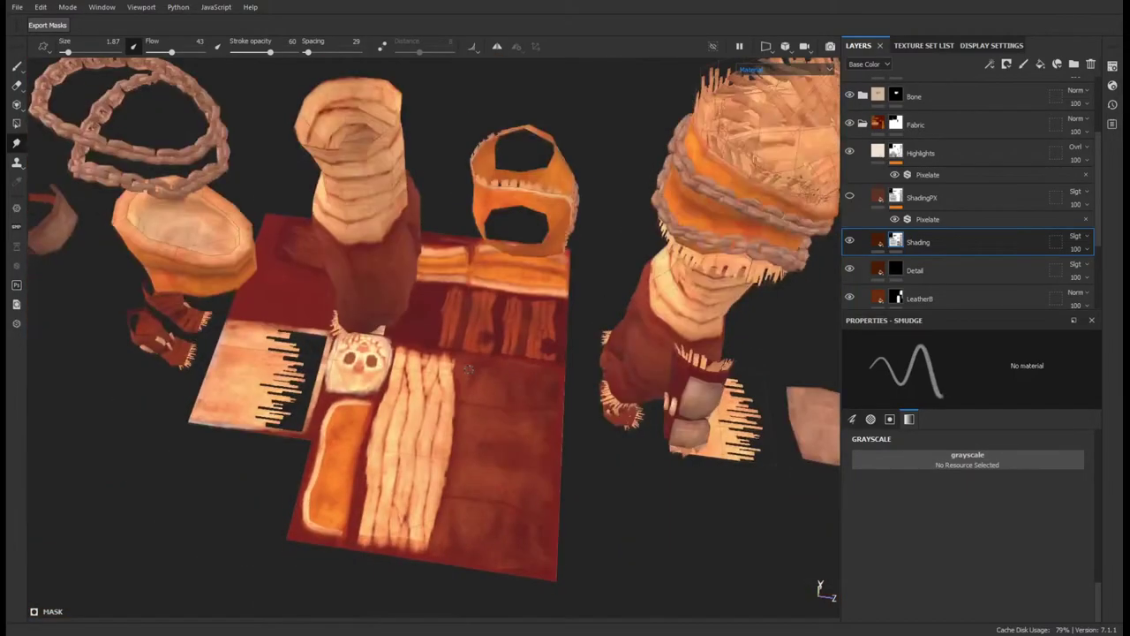
{"action": "scroll", "coordinate": [530, 310], "scroll_direction": "up", "scroll_amount": 6}
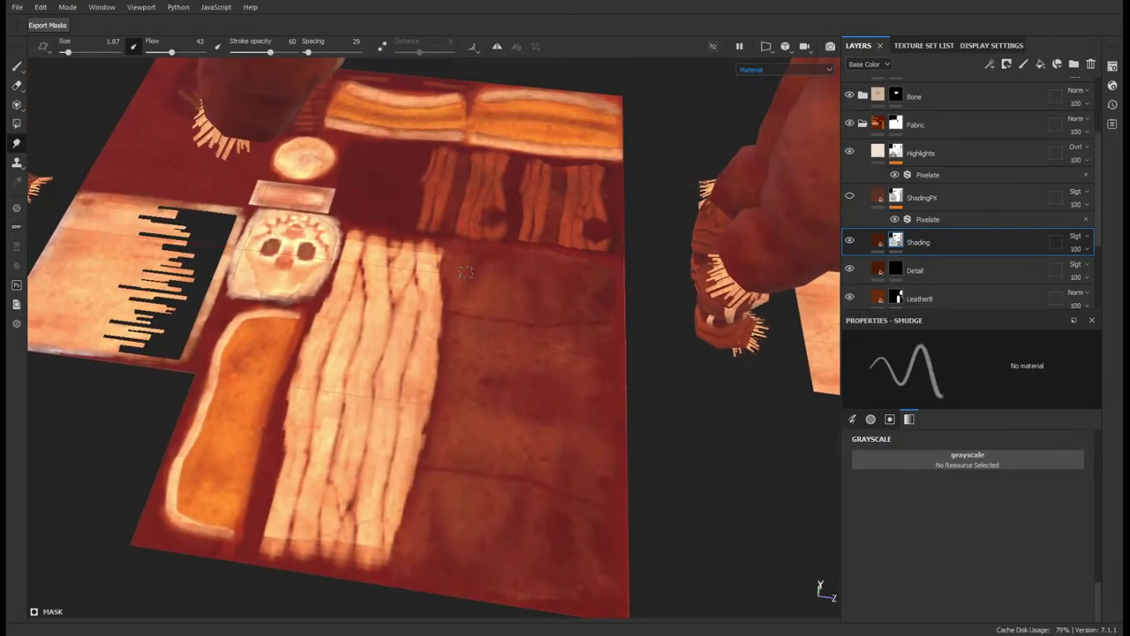
{"action": "scroll", "coordinate": [465, 271], "scroll_direction": "up", "scroll_amount": 5}
{"action": "left_click_drag", "start_coordinate": [465, 271], "coordinate": [479, 404], "text": "alt"}
{"action": "scroll", "coordinate": [595, 268], "scroll_direction": "up", "scroll_amount": 3}
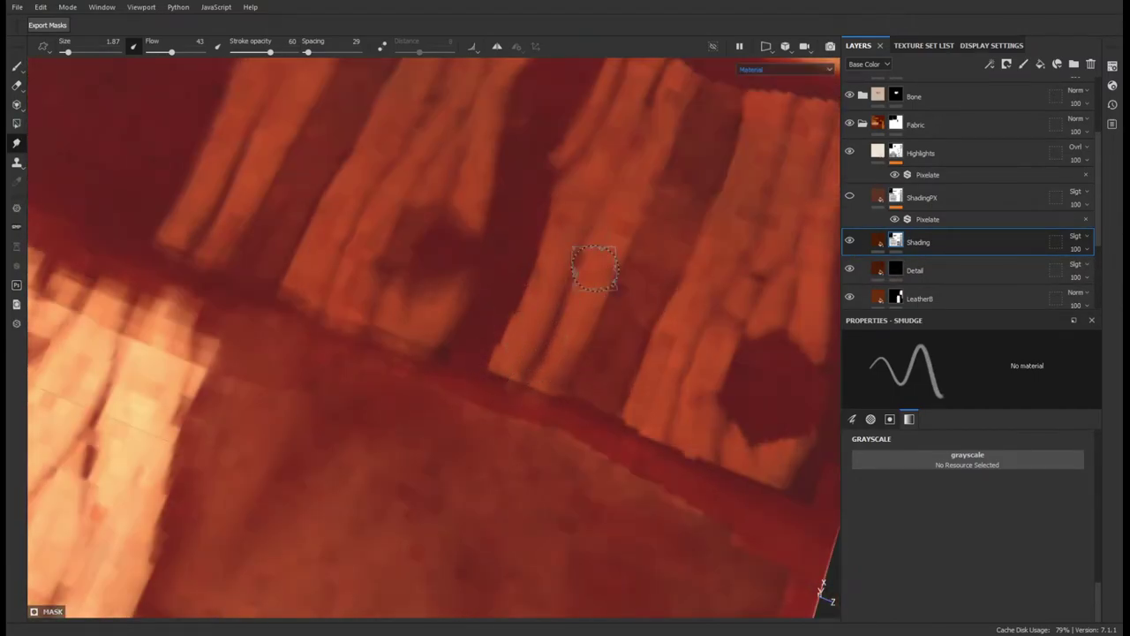
{"action": "left_click_drag", "start_coordinate": [523, 302], "coordinate": [164, 374], "text": "alt"}
{"action": "scroll", "coordinate": [517, 285], "scroll_direction": "down", "scroll_amount": 5}
{"action": "scroll", "coordinate": [548, 385], "scroll_direction": "up", "scroll_amount": 5}
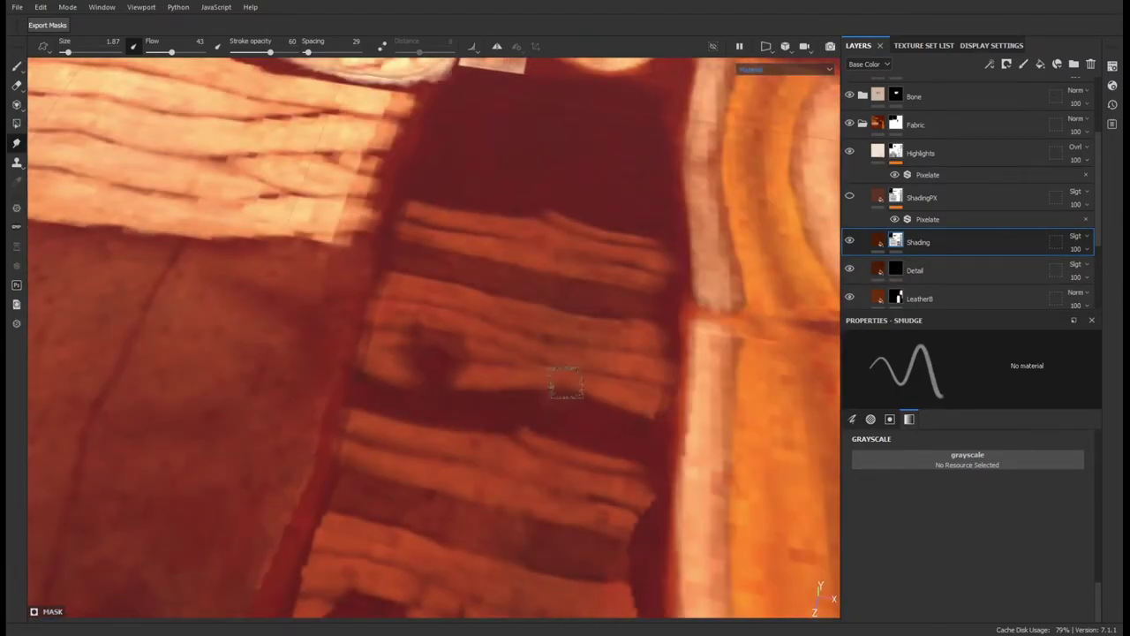
{"action": "scroll", "coordinate": [535, 507], "scroll_direction": "down", "scroll_amount": 5}
{"action": "scroll", "coordinate": [644, 412], "scroll_direction": "up", "scroll_amount": 4}
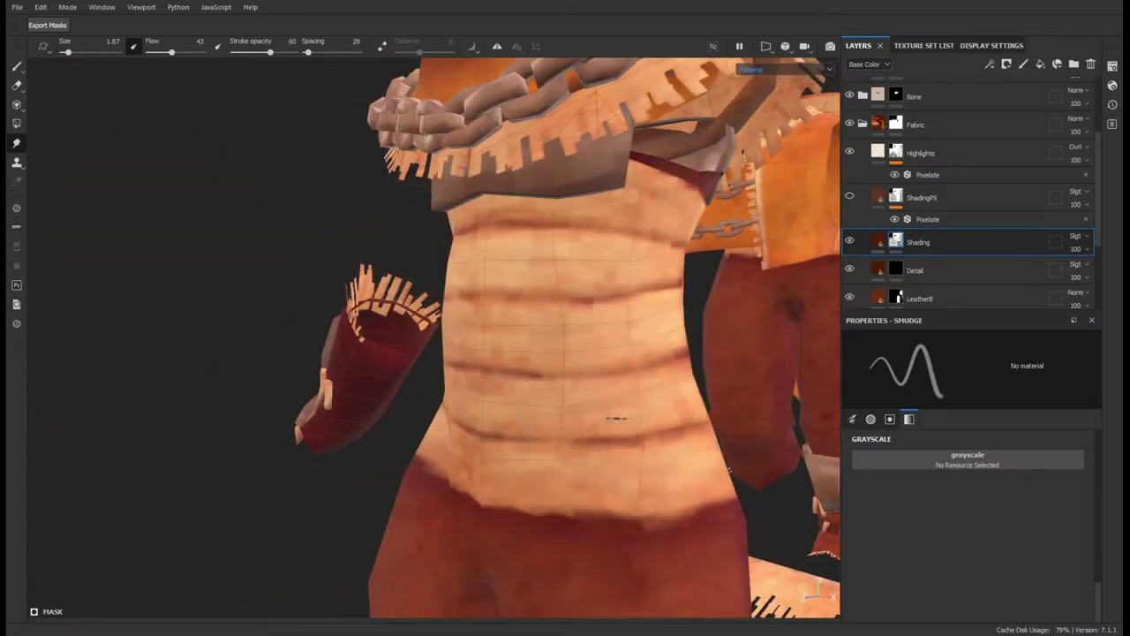
{"action": "scroll", "coordinate": [662, 424], "scroll_direction": "up", "scroll_amount": 2}
{"action": "scroll", "coordinate": [661, 446], "scroll_direction": "up", "scroll_amount": 2}
- Smudge the shading on the torso, plank area and clawed arm
{"action": "mouse_move", "coordinate": [660, 446]}
{"action": "left_mouse_down", "text": "alt"}
{"action": "mouse_move", "coordinate": [361, 411]}
{"action": "mouse_move", "coordinate": [581, 397]}
{"action": "mouse_move", "coordinate": [394, 369]}
{"action": "left_mouse_up", "text": "alt"}
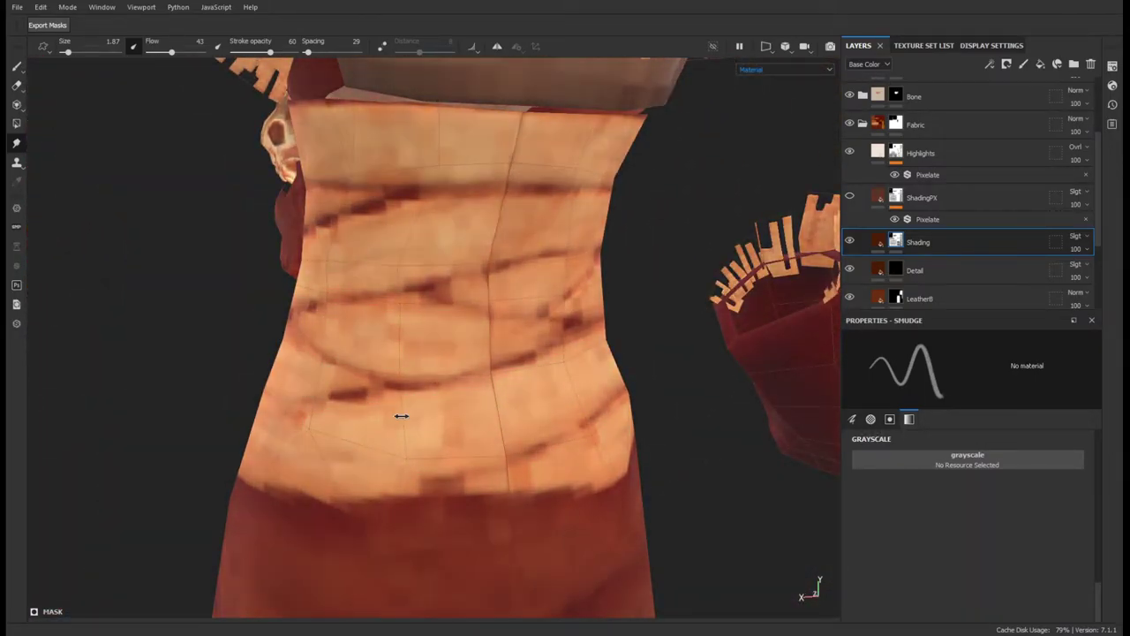
{"action": "scroll", "coordinate": [483, 490], "scroll_direction": "up", "scroll_amount": 3}
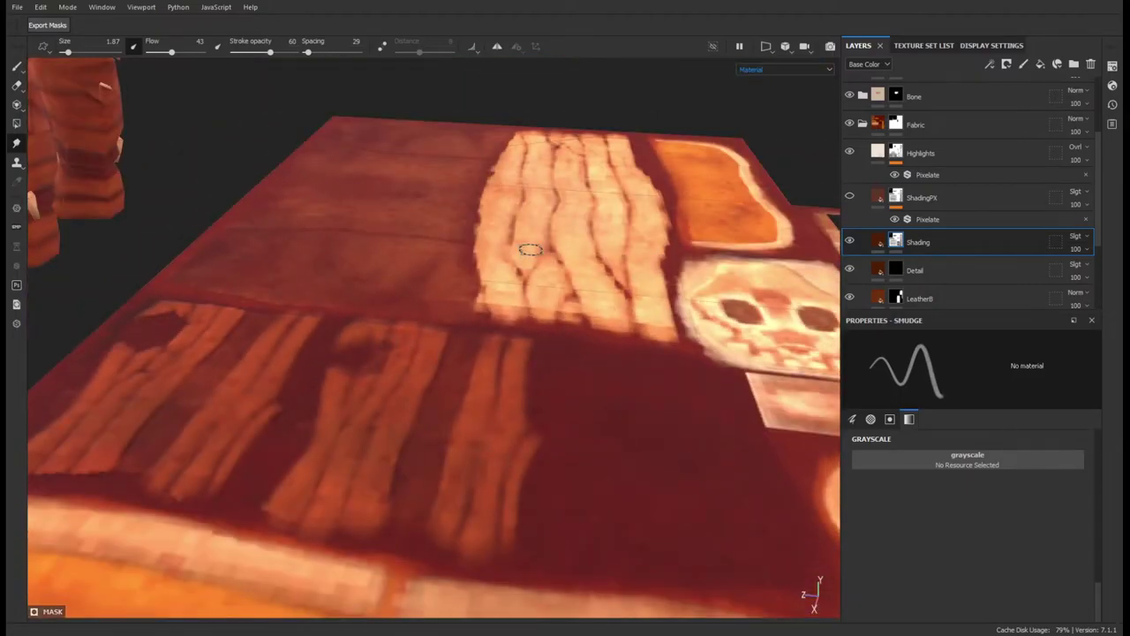
{"action": "left_click_drag", "start_coordinate": [530, 250], "coordinate": [508, 389], "text": "alt"}
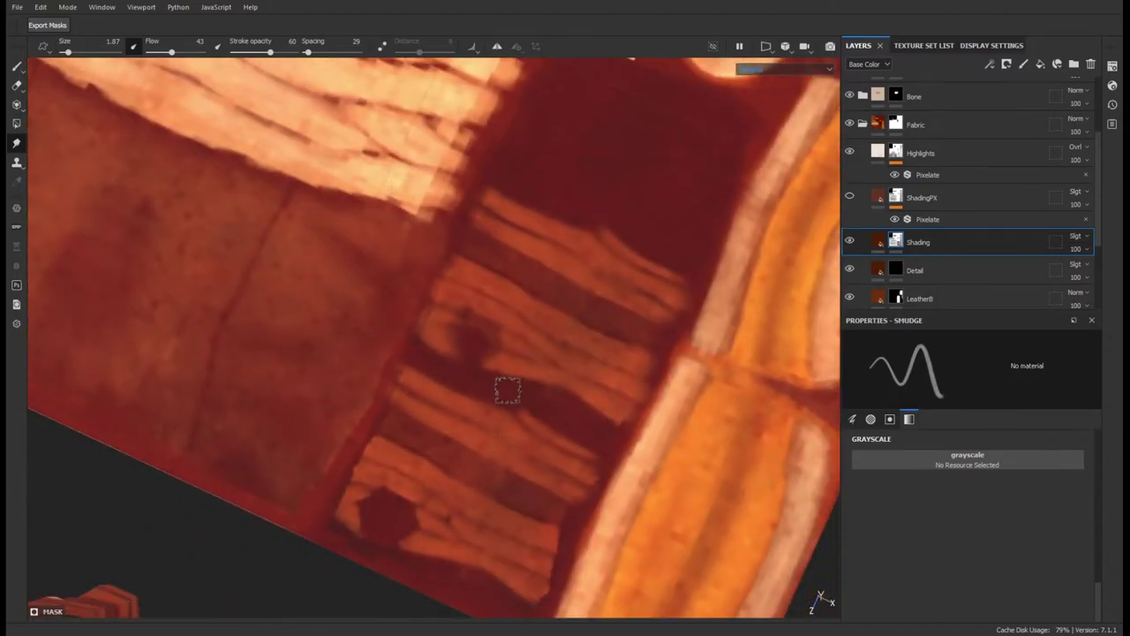
{"action": "scroll", "coordinate": [508, 389], "scroll_direction": "up", "scroll_amount": 3}
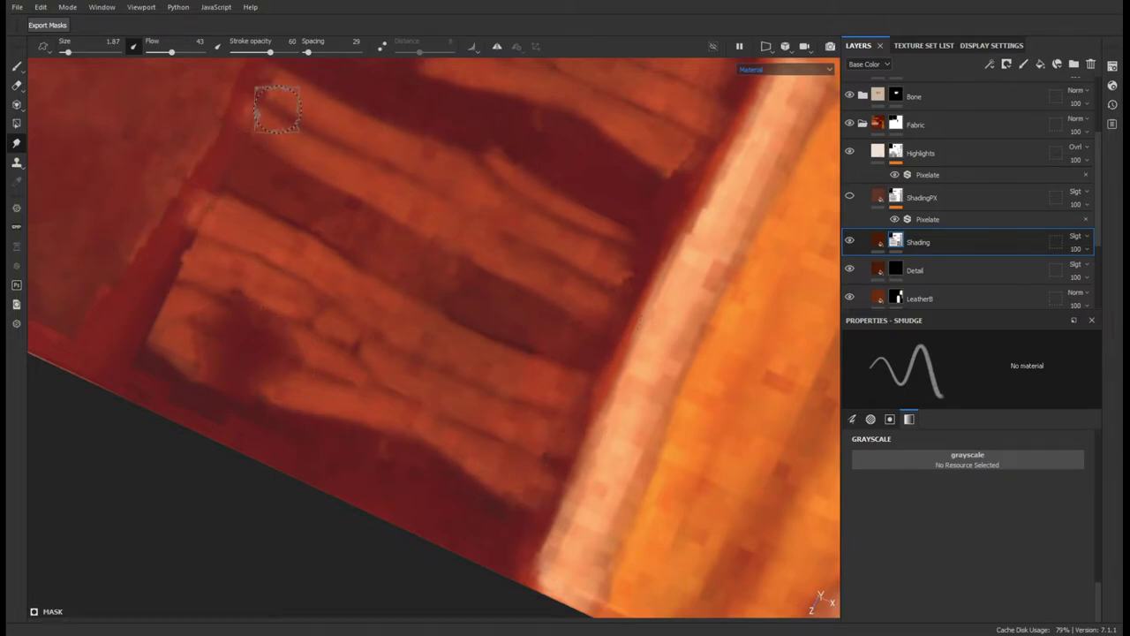
{"action": "mouse_move", "coordinate": [187, 288]}
{"action": "left_mouse_down", "text": "alt"}
{"action": "mouse_move", "coordinate": [306, 332]}
{"action": "mouse_move", "coordinate": [293, 198]}
{"action": "left_mouse_up", "text": "alt"}
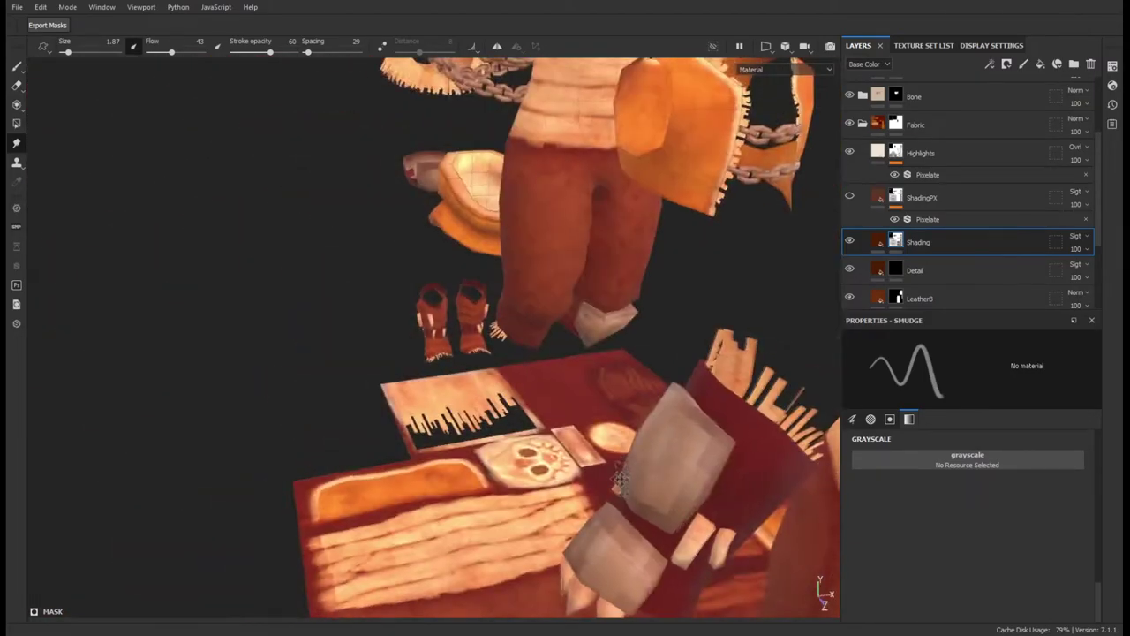
{"action": "left_click_drag", "start_coordinate": [292, 198], "coordinate": [629, 344], "text": "alt"}
{"action": "key", "text": "1"}
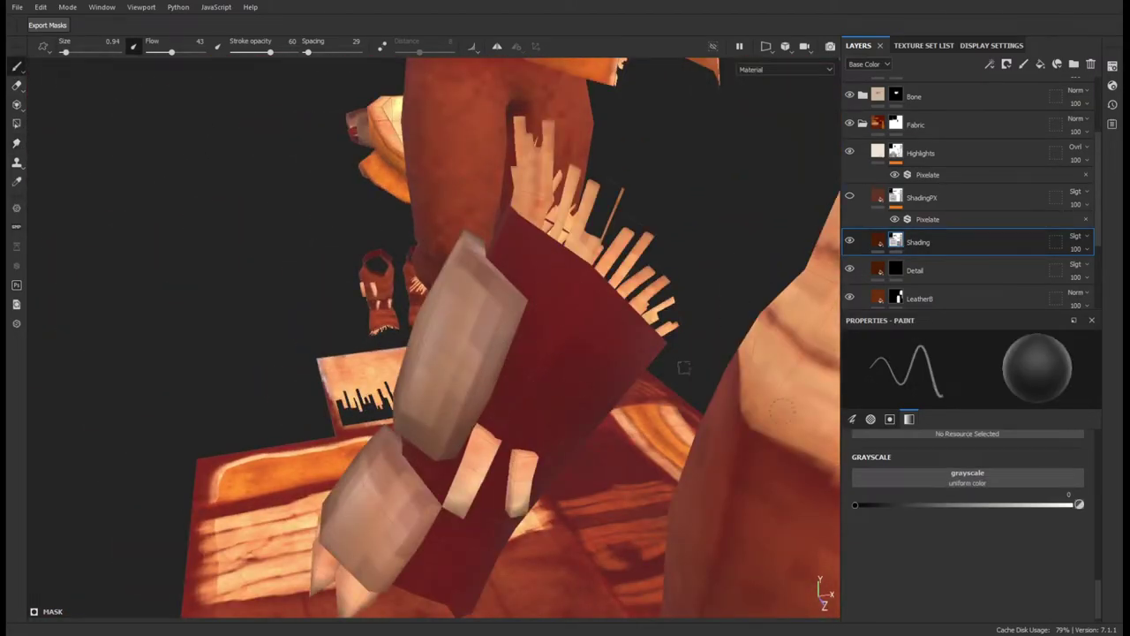
- Isolate the clawed arm with Alt+Q, inspect it from several angles, then select ShadingPX
{"action": "left_click_drag", "start_coordinate": [579, 309], "coordinate": [509, 458], "text": "alt"}
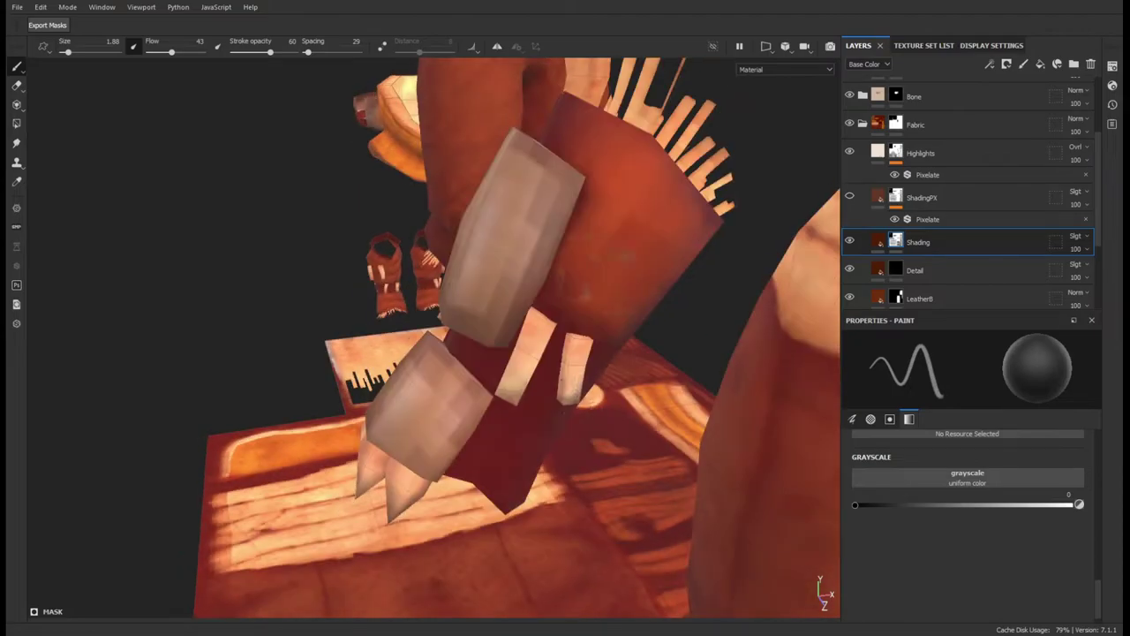
{"action": "key", "text": "alt+q"}
{"action": "left_click_drag", "start_coordinate": [516, 357], "coordinate": [559, 159], "text": "alt"}
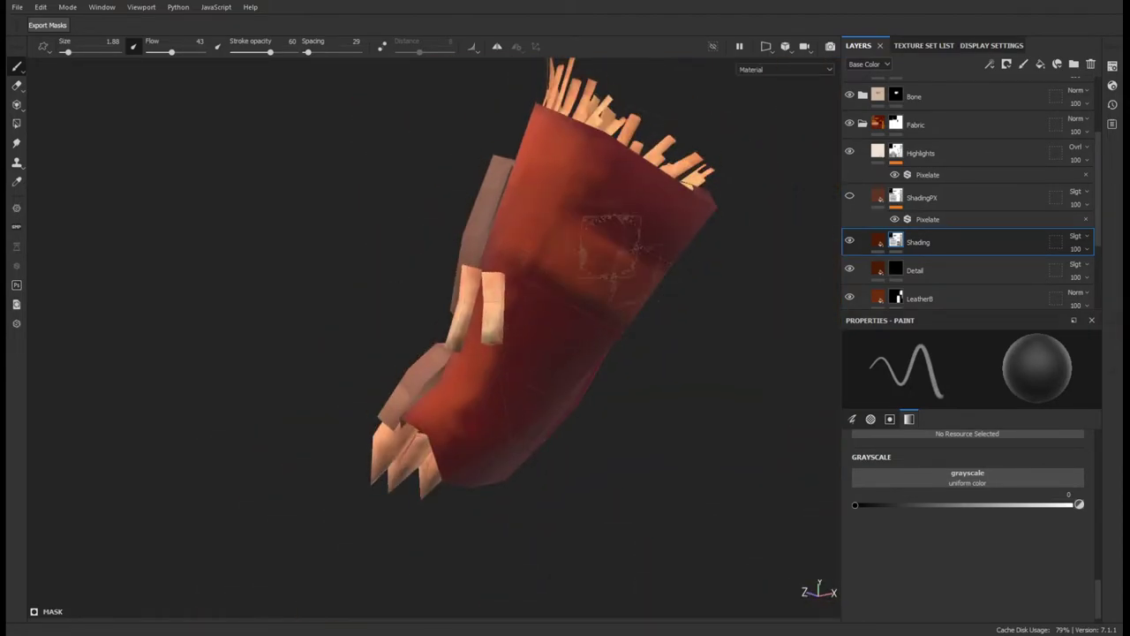
{"action": "mouse_move", "coordinate": [562, 300]}
{"action": "left_mouse_down", "text": "alt"}
{"action": "mouse_move", "coordinate": [539, 382]}
{"action": "mouse_move", "coordinate": [552, 323]}
{"action": "left_mouse_up", "text": "alt"}
{"action": "left_click_drag", "start_coordinate": [530, 277], "coordinate": [592, 241], "text": "alt"}
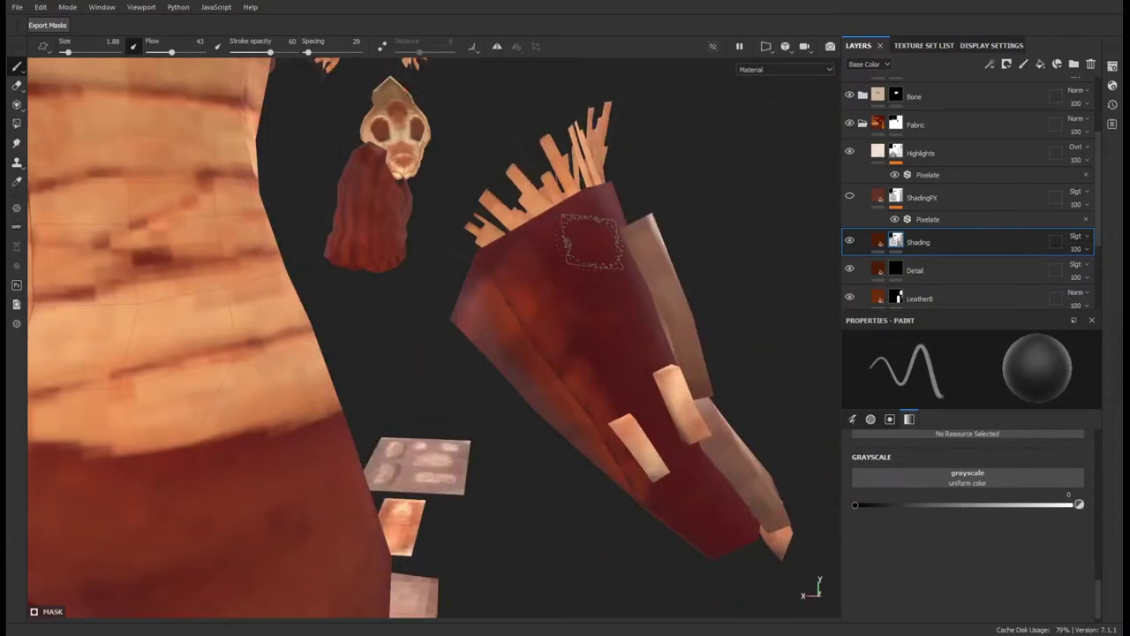
{"action": "left_click_drag", "start_coordinate": [637, 340], "coordinate": [587, 362], "text": "alt"}
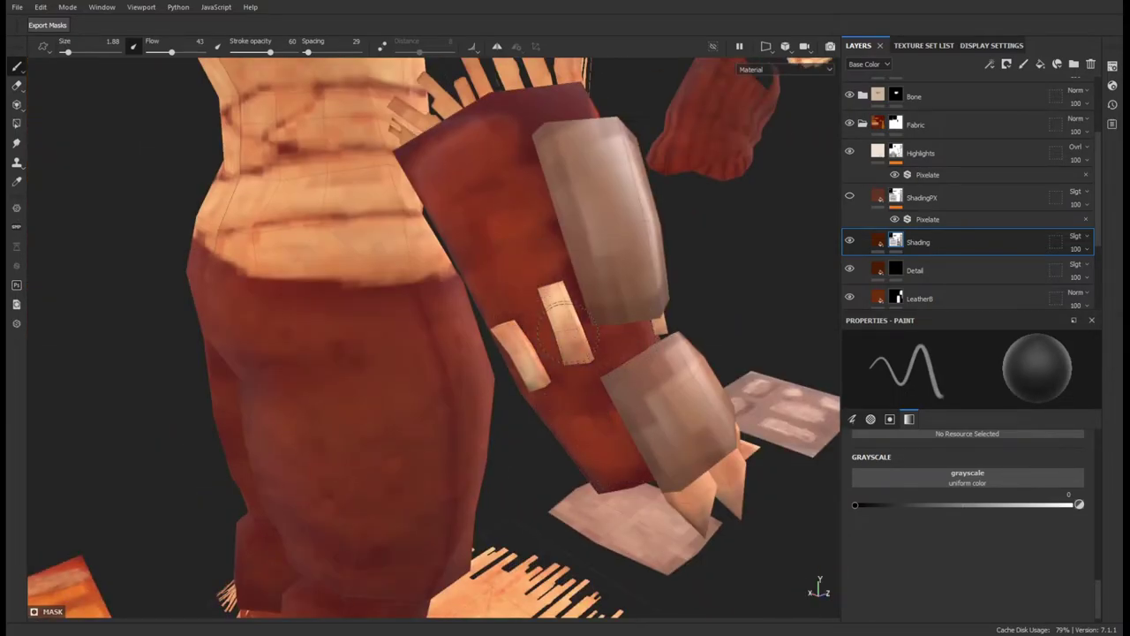
{"action": "left_click_drag", "start_coordinate": [566, 322], "coordinate": [587, 362], "text": "alt"}
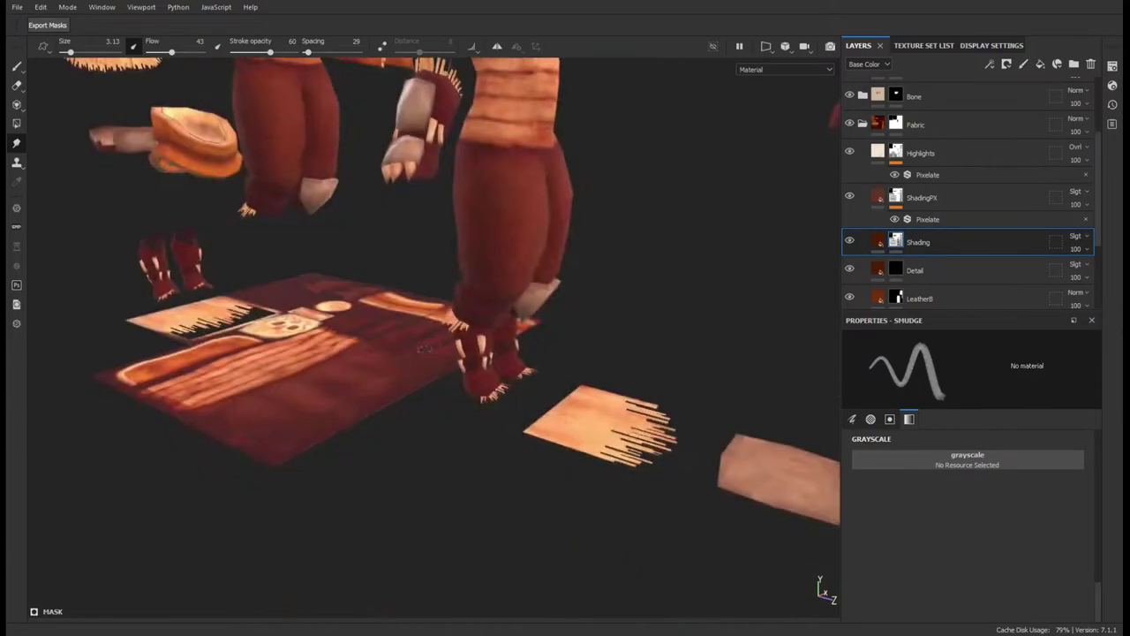
{"action": "left_click", "coordinate": [944, 205]}
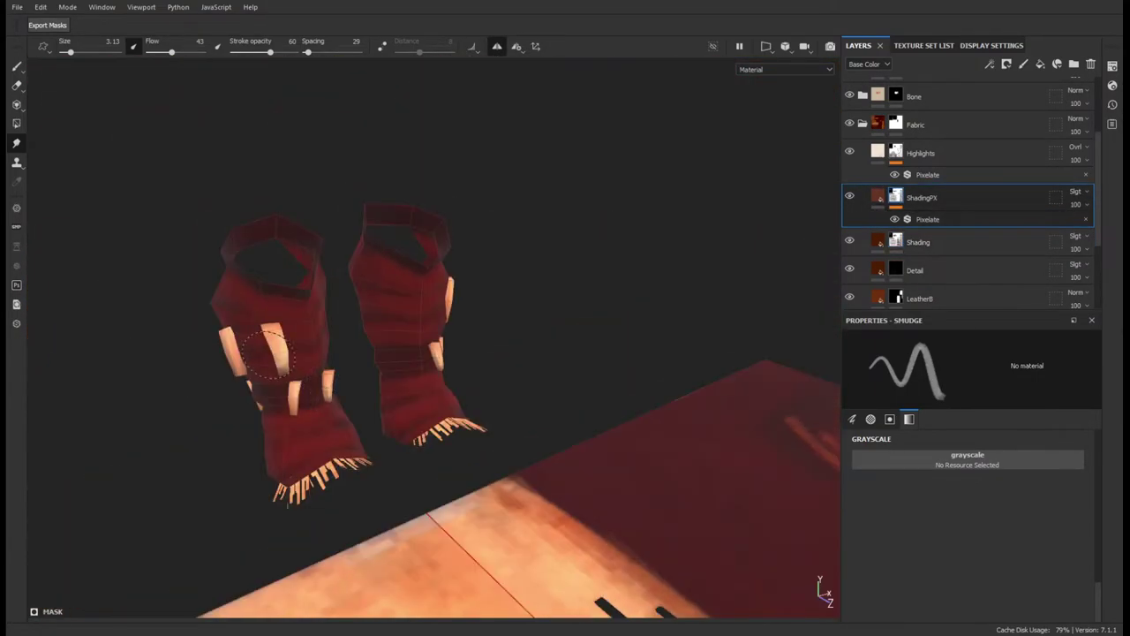
- Set the paint value to dark grey 0.2164 and look over the boots, arm and torso
{"action": "key", "text": "1"}
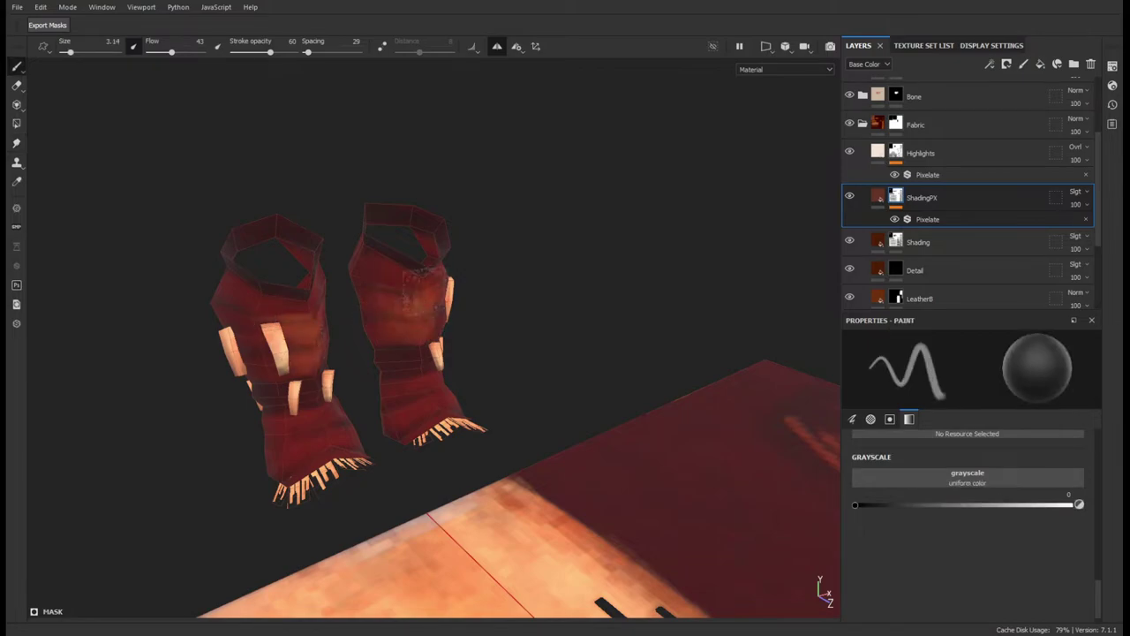
{"action": "left_click_drag", "start_coordinate": [855, 504], "coordinate": [995, 504]}
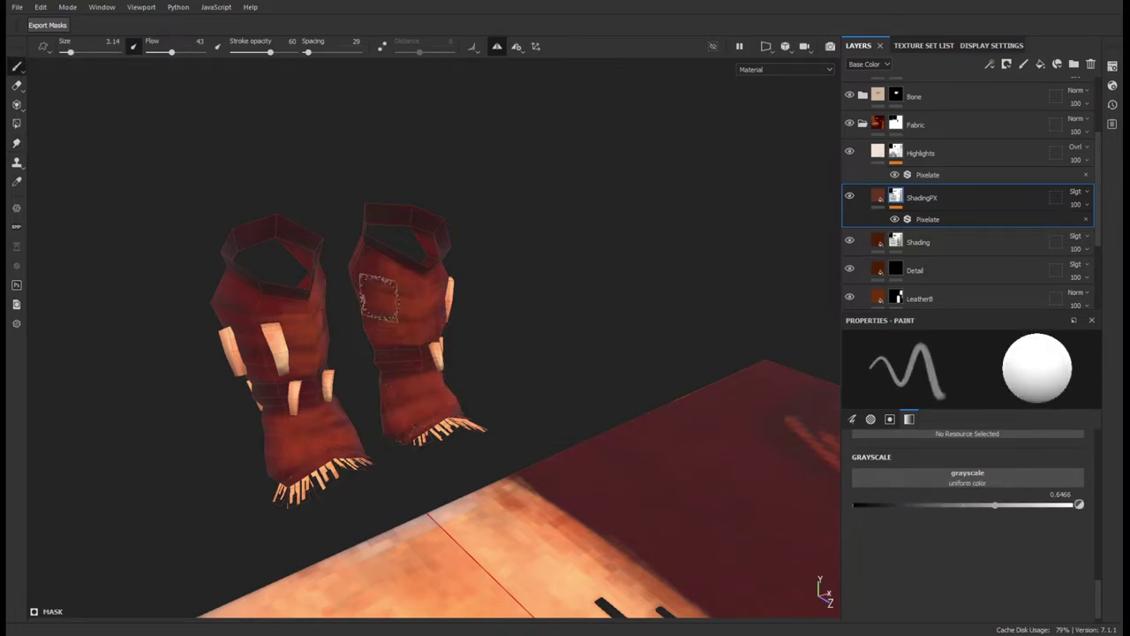
{"action": "left_click_drag", "start_coordinate": [214, 291], "coordinate": [455, 402], "text": "alt"}
{"action": "mouse_move", "coordinate": [214, 346]}
{"action": "left_mouse_down", "text": "alt"}
{"action": "mouse_move", "coordinate": [371, 397]}
{"action": "mouse_move", "coordinate": [450, 518]}
{"action": "mouse_move", "coordinate": [631, 383]}
{"action": "left_mouse_up", "text": "alt"}
{"action": "left_click_drag", "start_coordinate": [995, 505], "coordinate": [900, 506]}
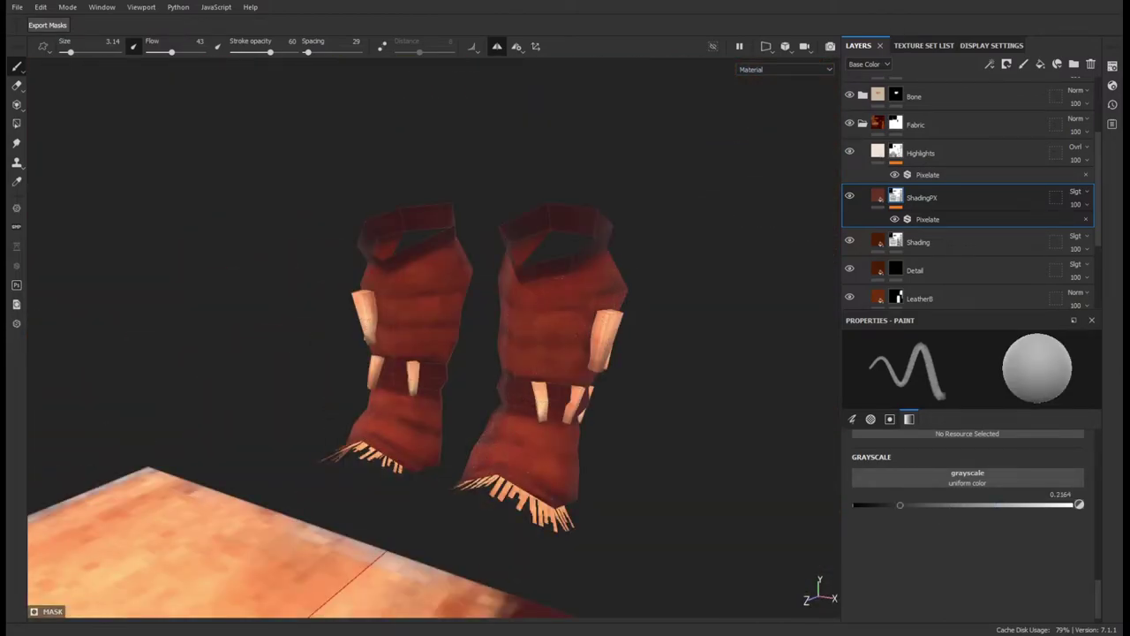
{"action": "mouse_move", "coordinate": [424, 353]}
{"action": "left_mouse_down", "text": "alt"}
{"action": "mouse_move", "coordinate": [565, 380]}
{"action": "mouse_move", "coordinate": [598, 423]}
{"action": "mouse_move", "coordinate": [443, 366]}
{"action": "mouse_move", "coordinate": [535, 347]}
{"action": "left_mouse_up", "text": "alt"}
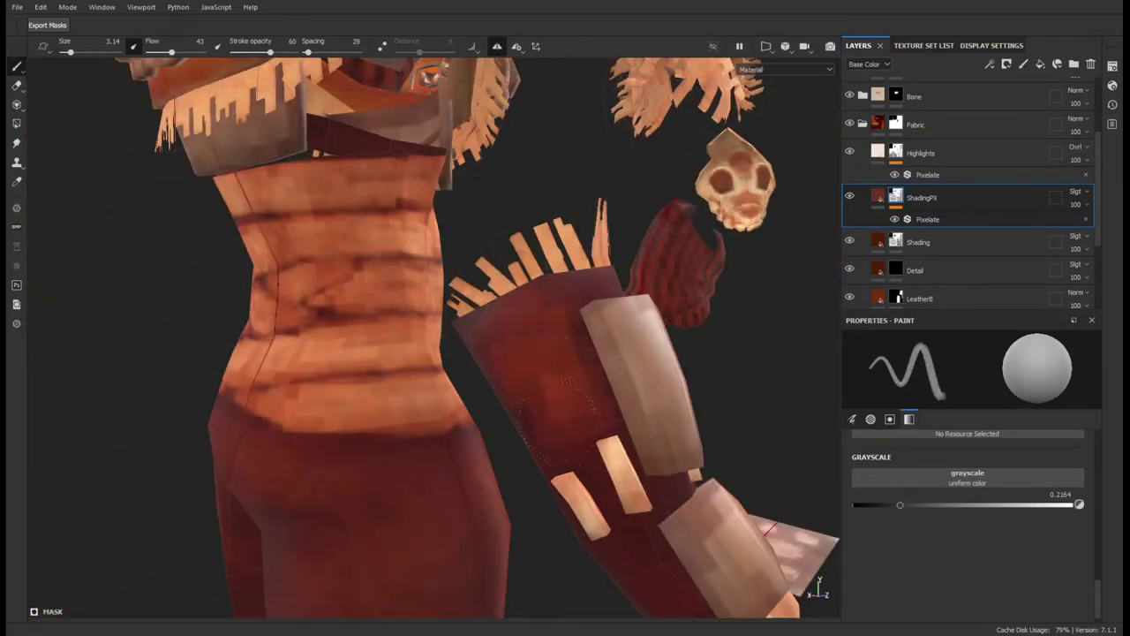
{"action": "mouse_move", "coordinate": [564, 381]}
{"action": "left_mouse_down", "text": "alt"}
{"action": "mouse_move", "coordinate": [454, 338]}
{"action": "mouse_move", "coordinate": [517, 404]}
{"action": "mouse_move", "coordinate": [448, 404]}
{"action": "mouse_move", "coordinate": [420, 449]}
{"action": "mouse_move", "coordinate": [389, 415]}
{"action": "mouse_move", "coordinate": [398, 336]}
{"action": "mouse_move", "coordinate": [415, 309]}
{"action": "mouse_move", "coordinate": [453, 371]}
{"action": "mouse_move", "coordinate": [438, 465]}
{"action": "left_mouse_up", "text": "alt"}
{"action": "mouse_move", "coordinate": [371, 276]}
{"action": "left_mouse_down", "text": "alt"}
{"action": "mouse_move", "coordinate": [567, 306]}
{"action": "mouse_move", "coordinate": [732, 282]}
{"action": "mouse_move", "coordinate": [776, 261]}
{"action": "left_mouse_up", "text": "alt"}
{"action": "key", "text": "5"}
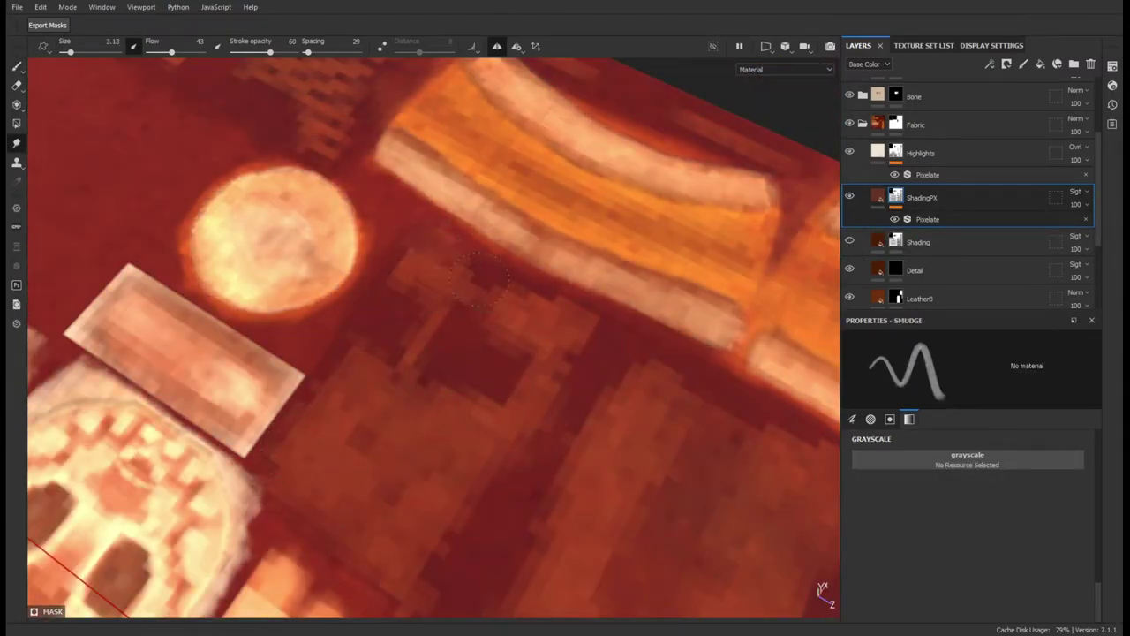
- Smudge the pixelated shading on the armour pieces and plate of the texture sheet
{"action": "left_click_drag", "start_coordinate": [440, 499], "coordinate": [618, 291], "text": "alt"}
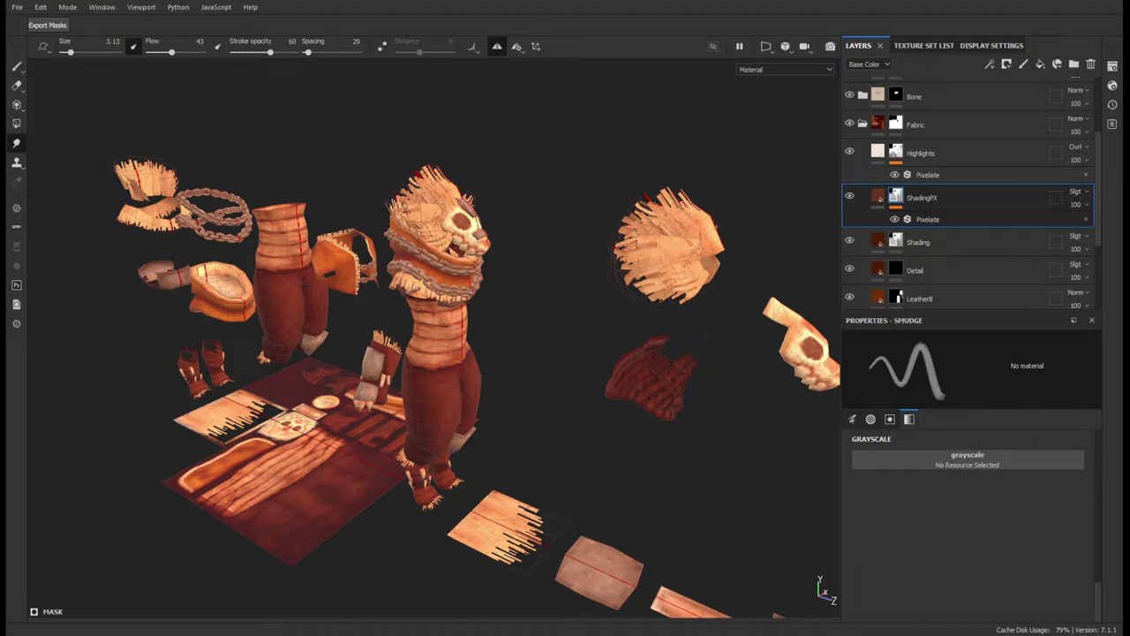
{"action": "left_click_drag", "start_coordinate": [594, 276], "coordinate": [371, 331], "text": "alt"}
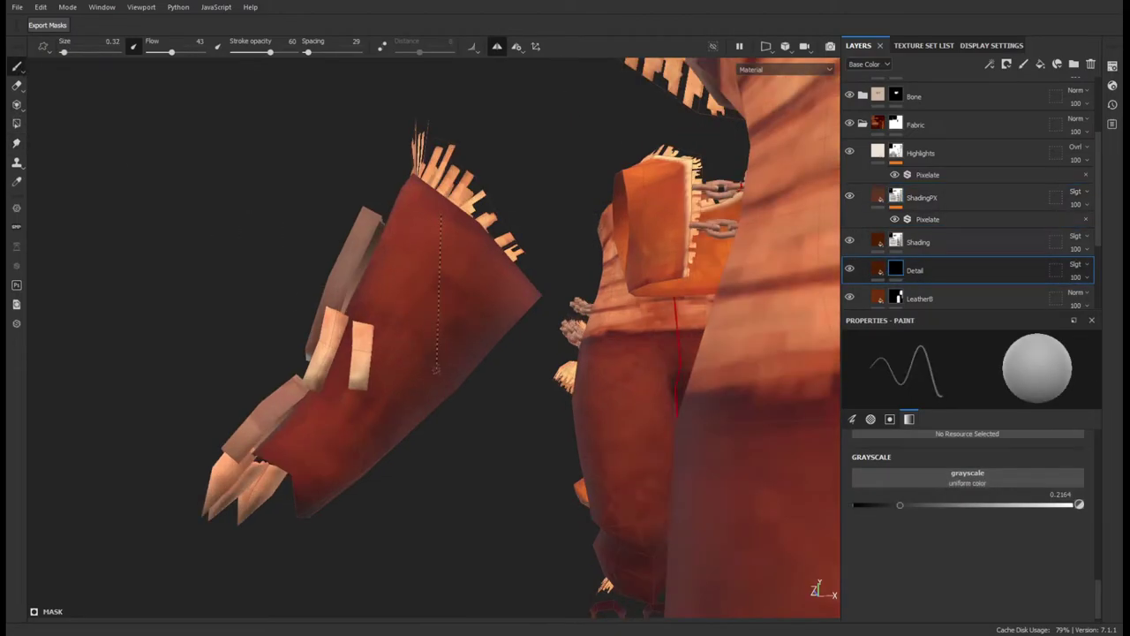
- At grayscale 1, draw a criss-cross net of straight lines over the dark fabric patch on the Detail layer
{"action": "left_click_drag", "start_coordinate": [900, 504], "coordinate": [1091, 506]}
{"action": "left_click_drag", "start_coordinate": [360, 340], "coordinate": [276, 399], "text": "alt"}
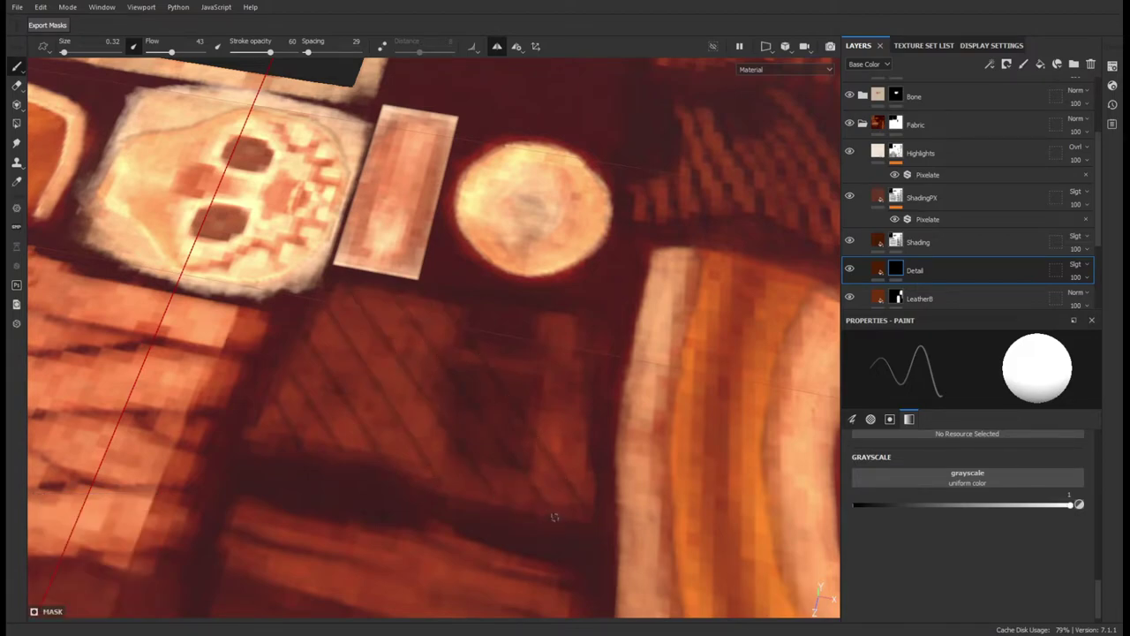
{"action": "left_click", "coordinate": [342, 281], "text": "shift"}
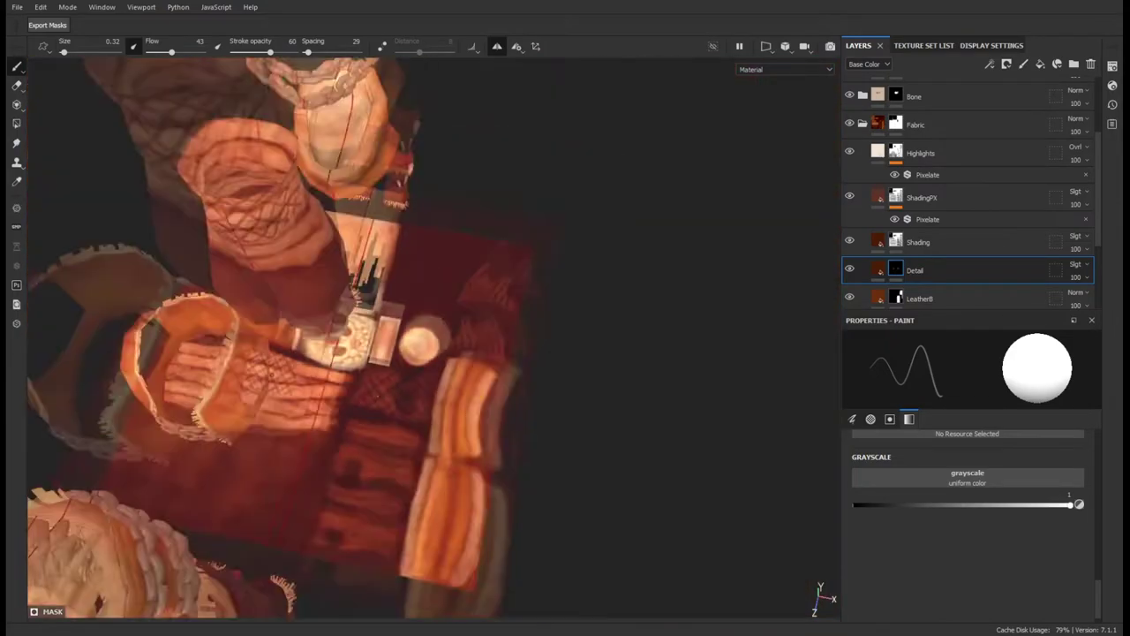
{"action": "left_click_drag", "start_coordinate": [368, 286], "coordinate": [185, 216], "text": "alt"}
{"action": "key", "text": "3"}
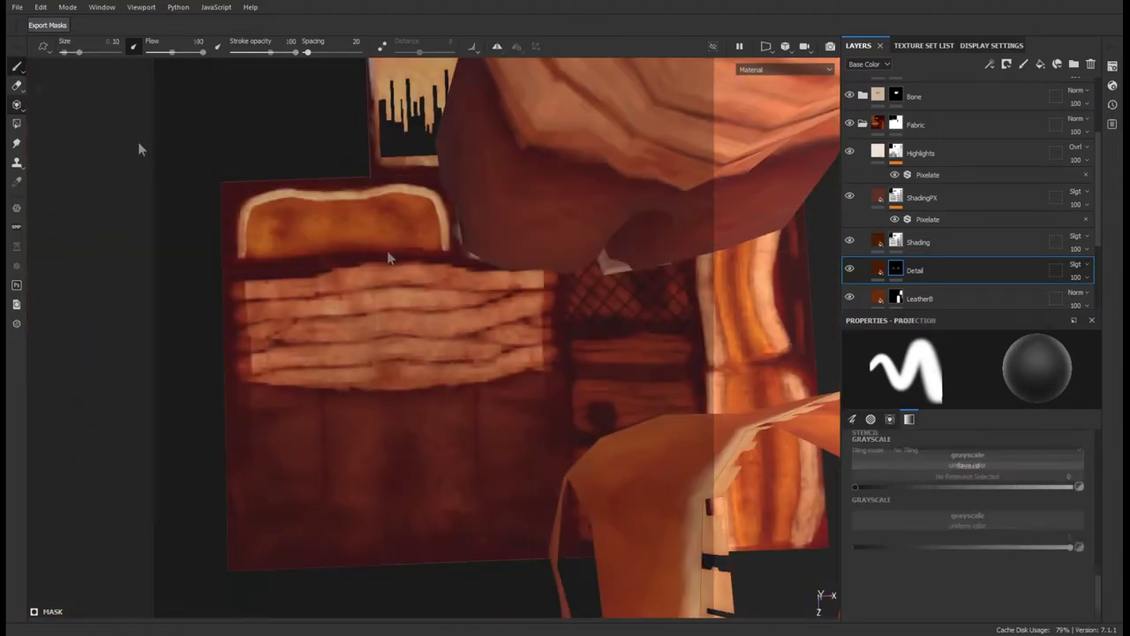
{"action": "key", "text": "1"}
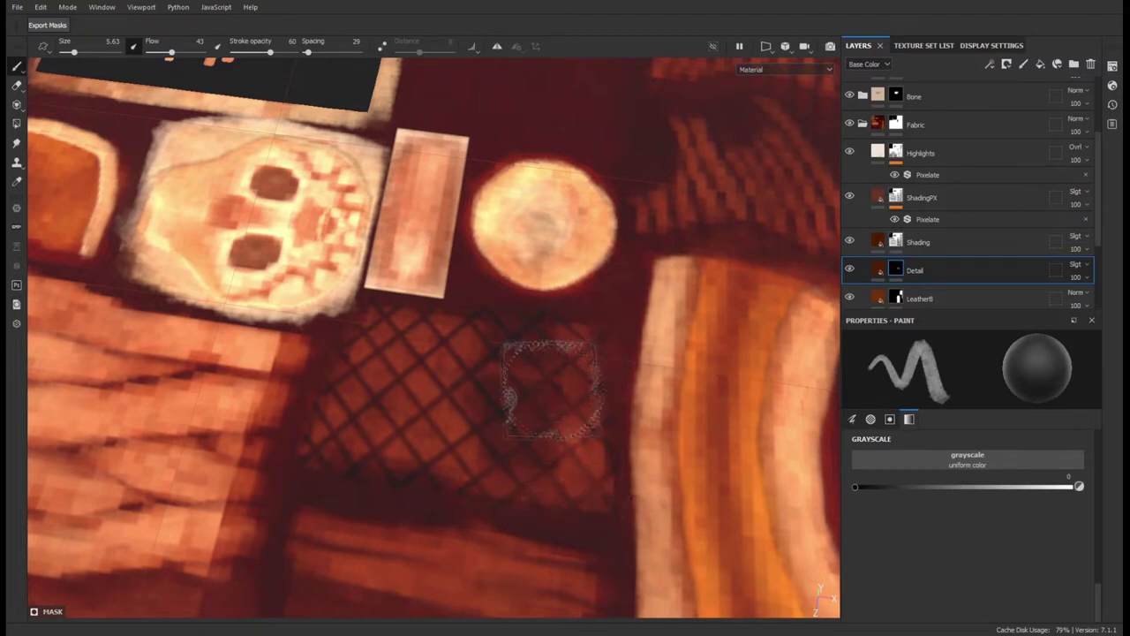
{"action": "left_click_drag", "start_coordinate": [515, 416], "coordinate": [401, 466]}
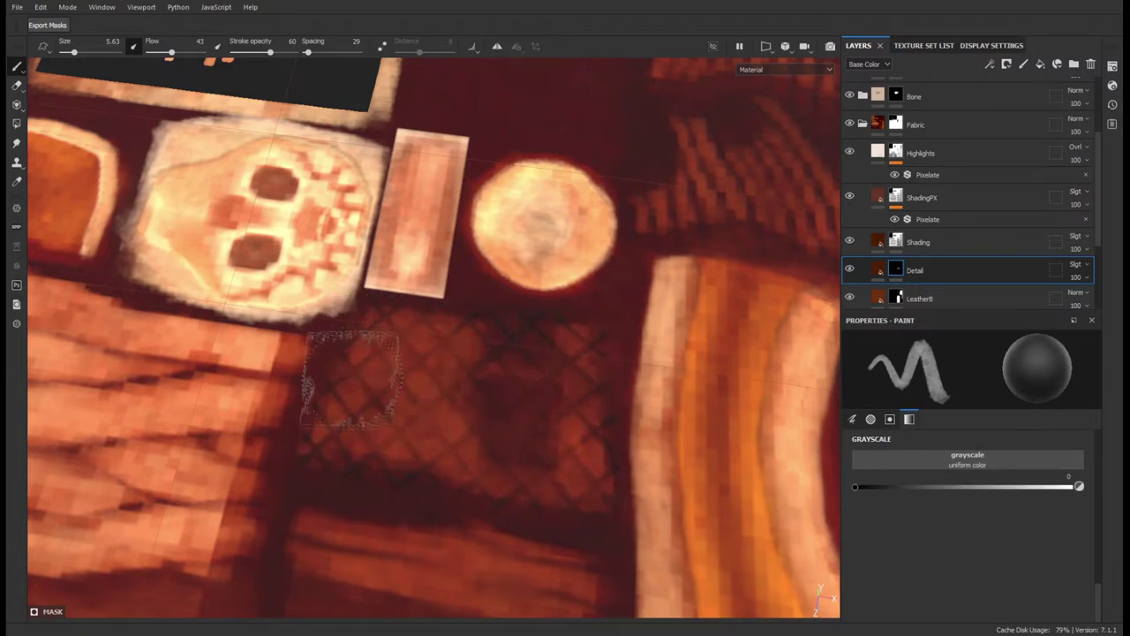
{"action": "key", "text": "5"}
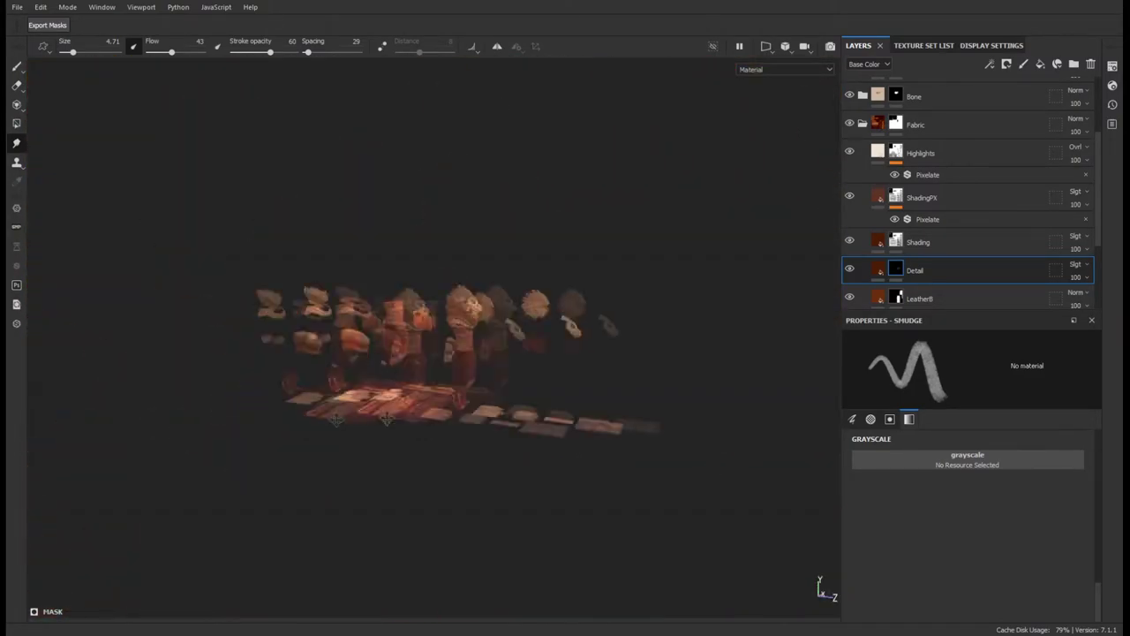
- Review the Texture Set List and the Highlights fill's roughness, then select the Shading layer
{"action": "left_click", "coordinate": [972, 48]}
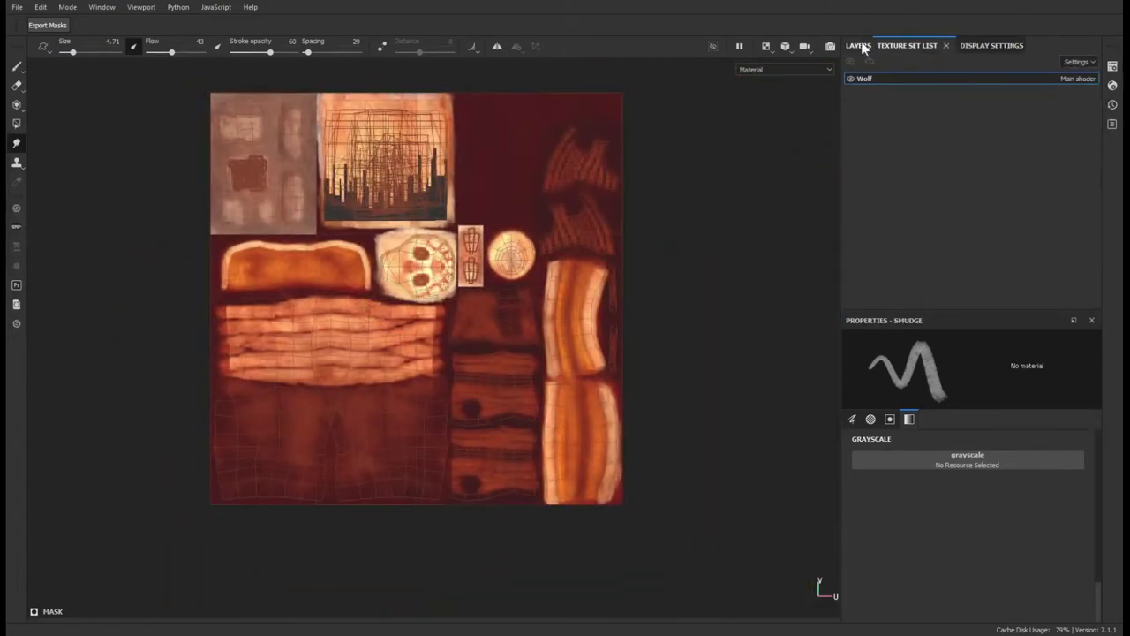
{"action": "left_click", "coordinate": [864, 182]}
{"action": "left_click", "coordinate": [949, 392]}
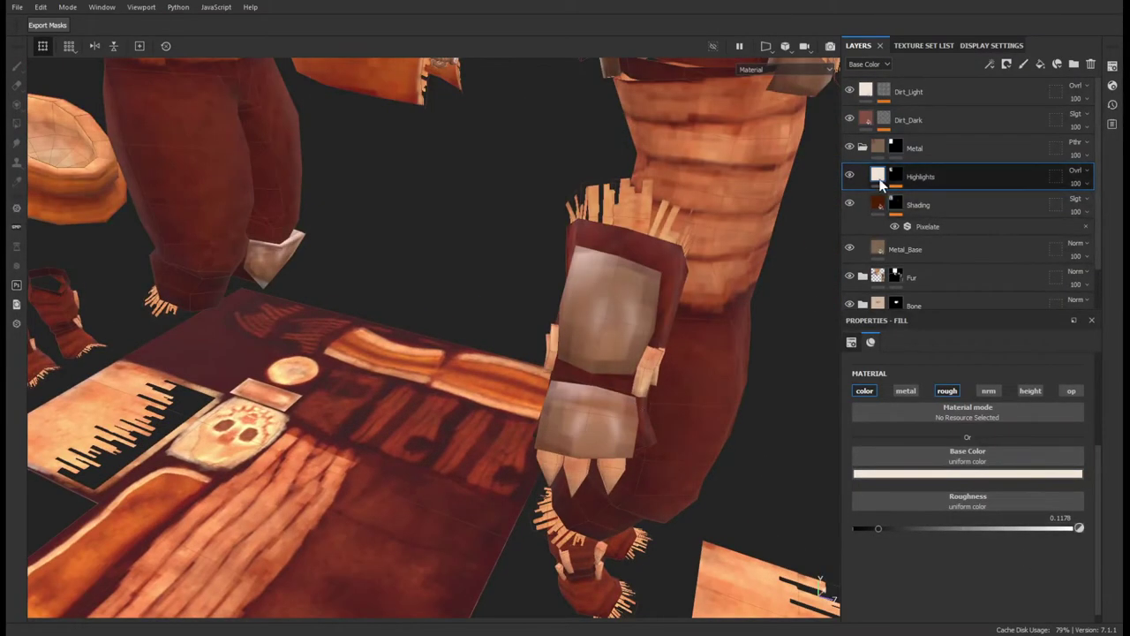
{"action": "left_click", "coordinate": [880, 221]}
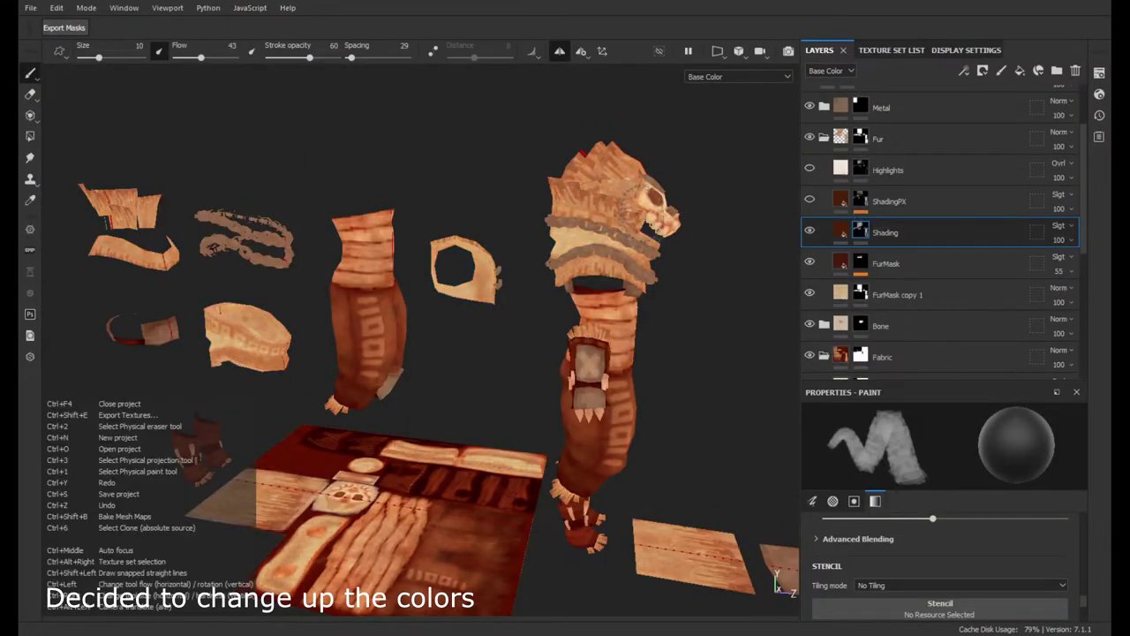
{"action": "scroll", "coordinate": [416, 298], "scroll_direction": "up", "scroll_amount": 5}
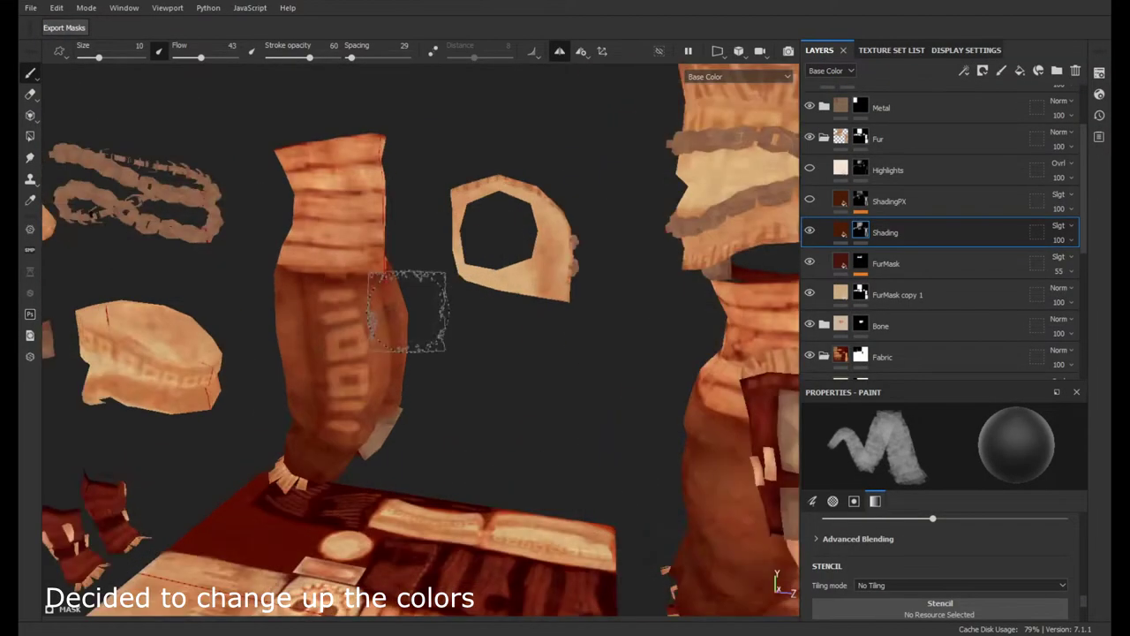
{"action": "scroll", "coordinate": [336, 371], "scroll_direction": "up", "scroll_amount": 5}
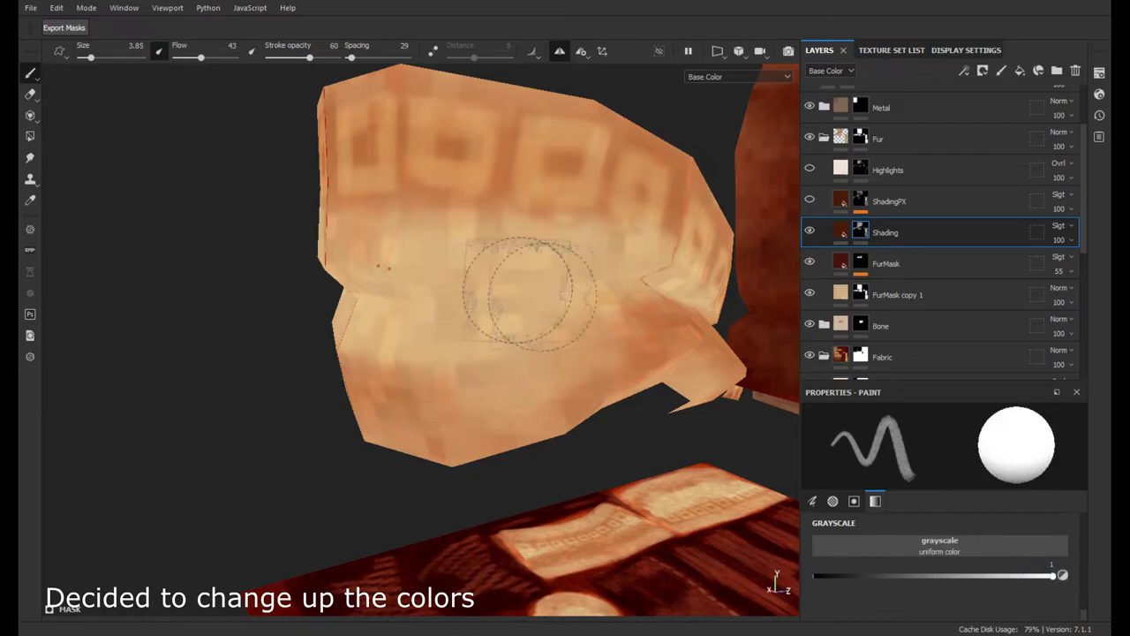
- Paint darker shading along the ring, from grayscale 0.5 down to near black
{"action": "left_click", "coordinate": [941, 575]}
{"action": "left_click_drag", "start_coordinate": [494, 242], "coordinate": [246, 380], "text": "alt"}
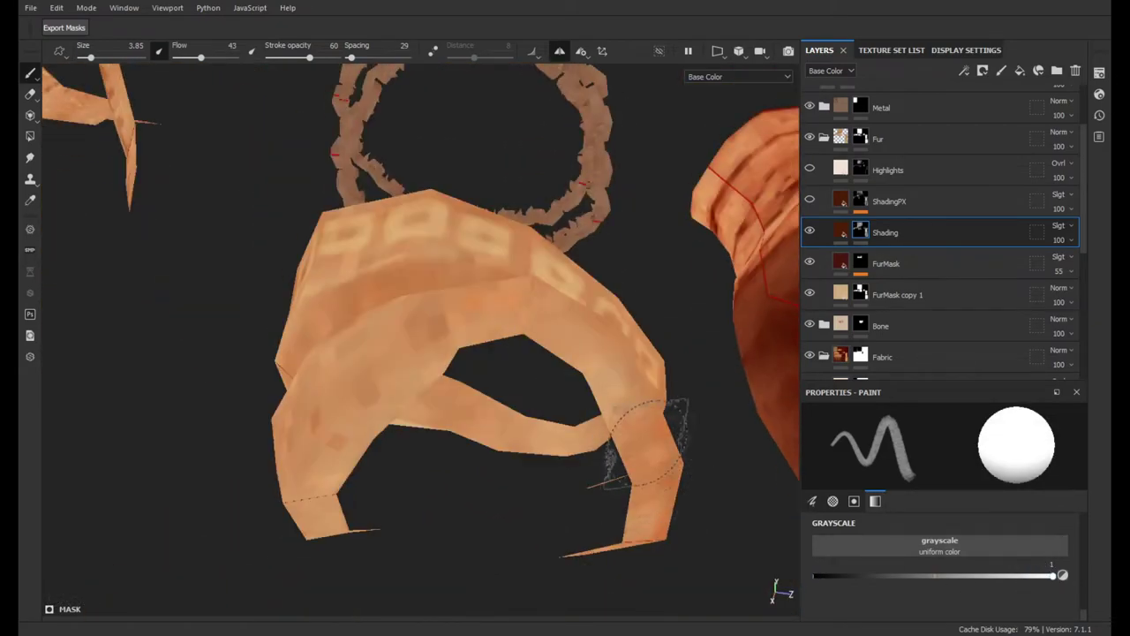
{"action": "left_click_drag", "start_coordinate": [397, 362], "coordinate": [354, 353], "text": "alt"}
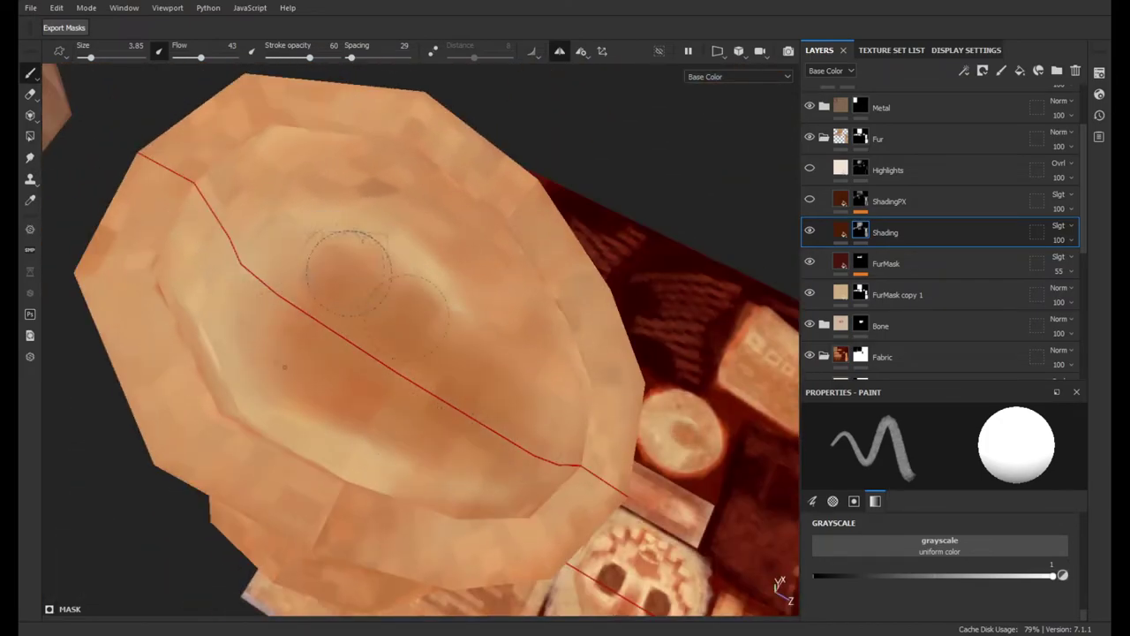
{"action": "left_click_drag", "start_coordinate": [227, 261], "coordinate": [562, 315]}
{"action": "left_click", "coordinate": [931, 575]}
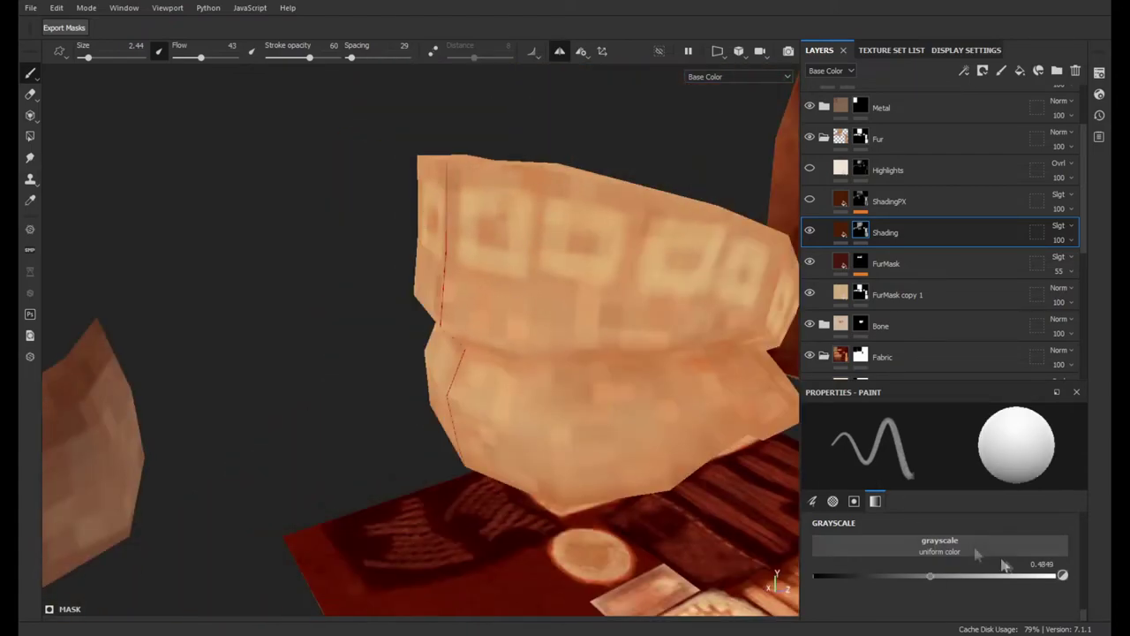
{"action": "key", "text": "p"}
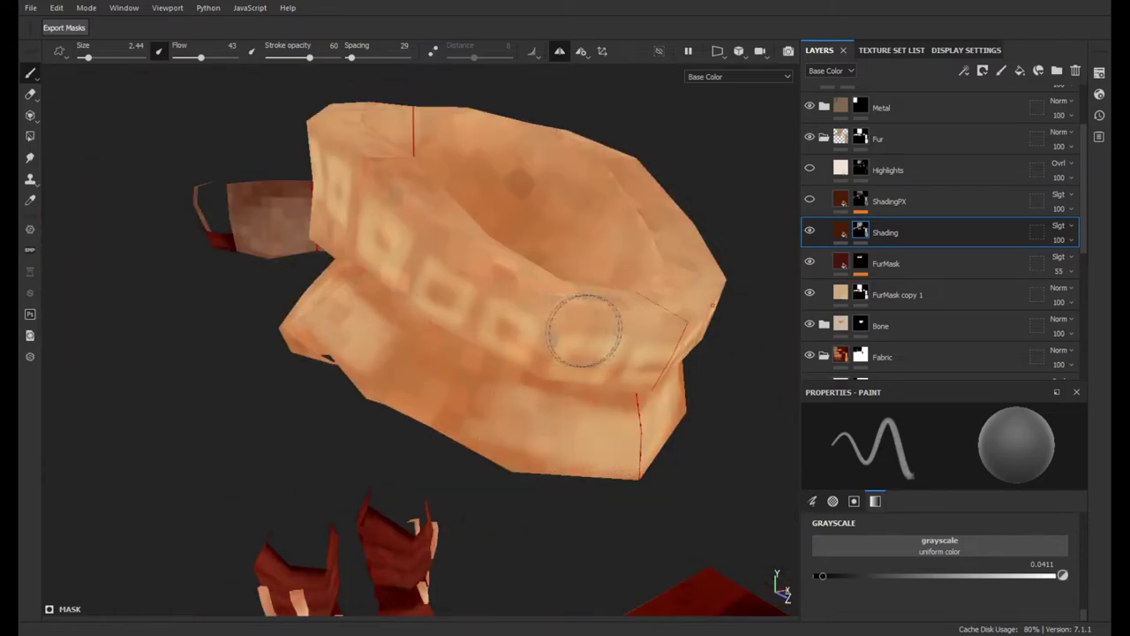
- Smudge the ring shading with a smaller brush, checking it from several angles
{"action": "key", "text": "5"}
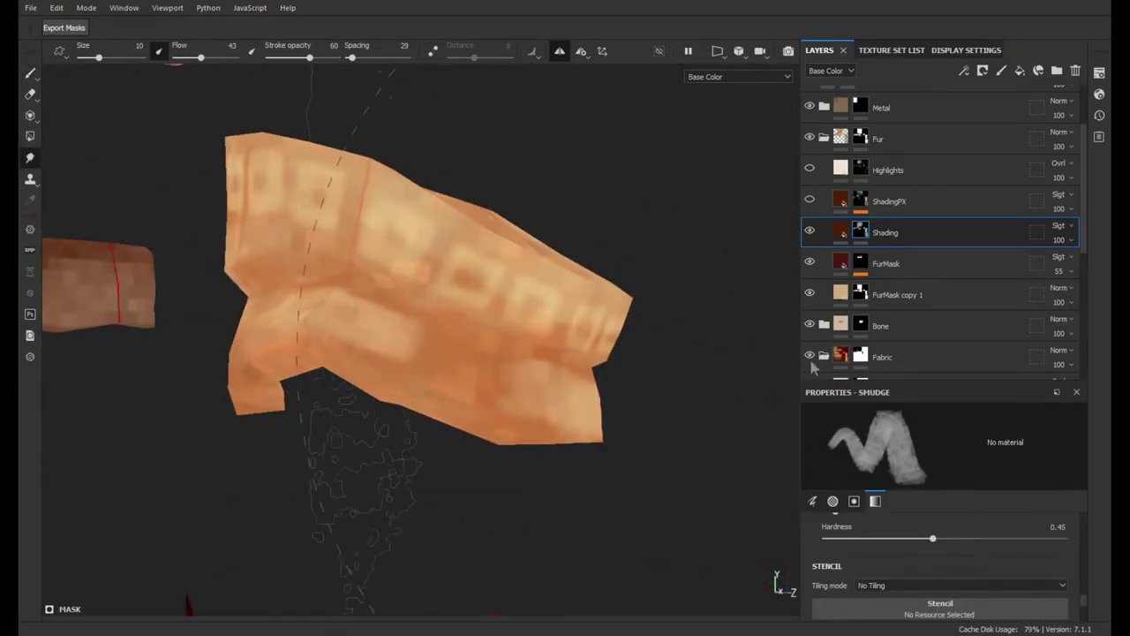
{"action": "key", "text": "bracketleft"}
{"action": "key", "text": "bracketleft"}
{"action": "key", "text": "bracketleft"}
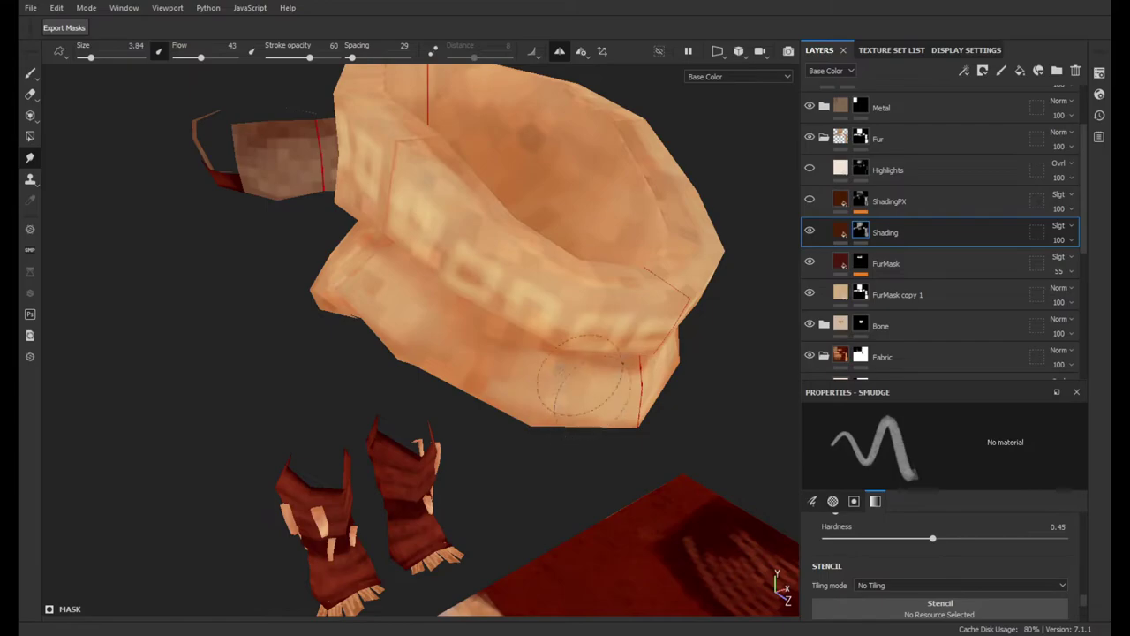
{"action": "left_click_drag", "start_coordinate": [462, 339], "coordinate": [634, 389], "text": "alt"}
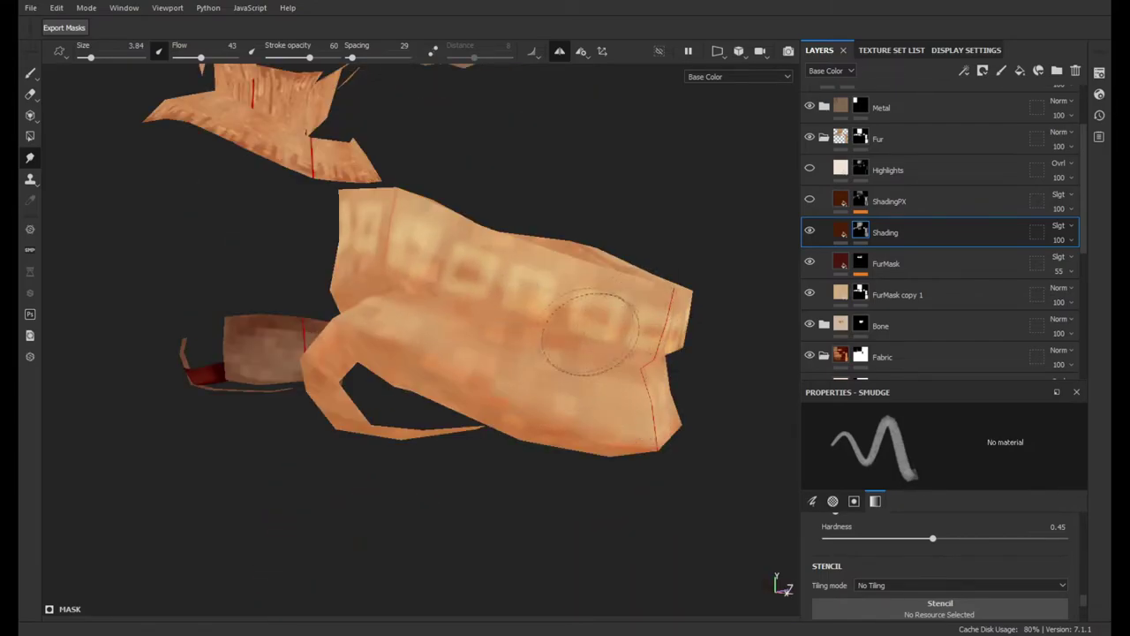
{"action": "left_click_drag", "start_coordinate": [590, 333], "coordinate": [391, 318], "text": "alt"}
{"action": "scroll", "coordinate": [378, 316], "scroll_direction": "down", "scroll_amount": 2}
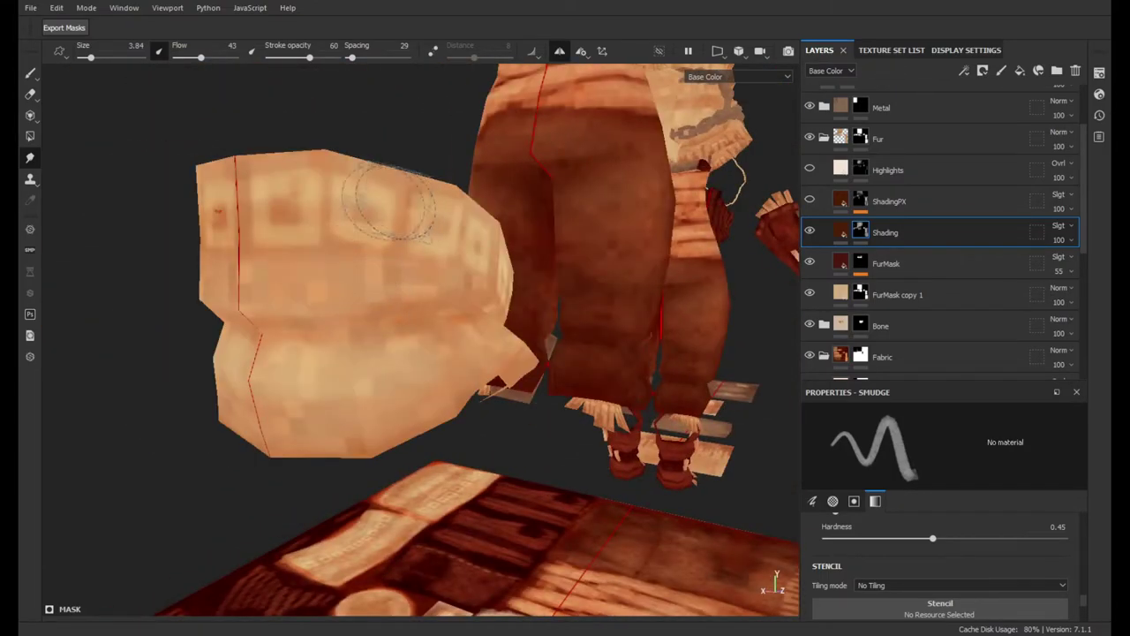
{"action": "left_click_drag", "start_coordinate": [265, 414], "coordinate": [409, 184], "text": "alt"}
{"action": "left_click_drag", "start_coordinate": [585, 263], "coordinate": [488, 196], "text": "alt"}
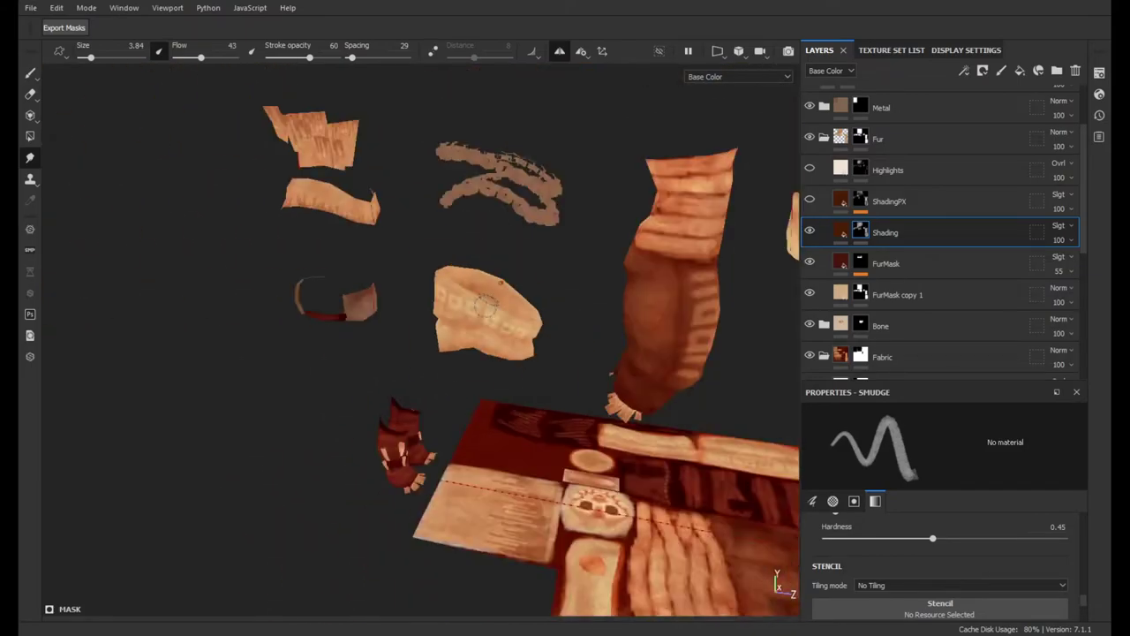
- Paint even darker shading on the ring up close, then blend it with Smudge
{"action": "key", "text": "1"}
{"action": "scroll", "coordinate": [941, 530], "scroll_direction": "down", "scroll_amount": 2}
{"action": "left_click_drag", "start_coordinate": [942, 380], "coordinate": [942, 316]}
{"action": "scroll", "coordinate": [429, 362], "scroll_direction": "up", "scroll_amount": 2}
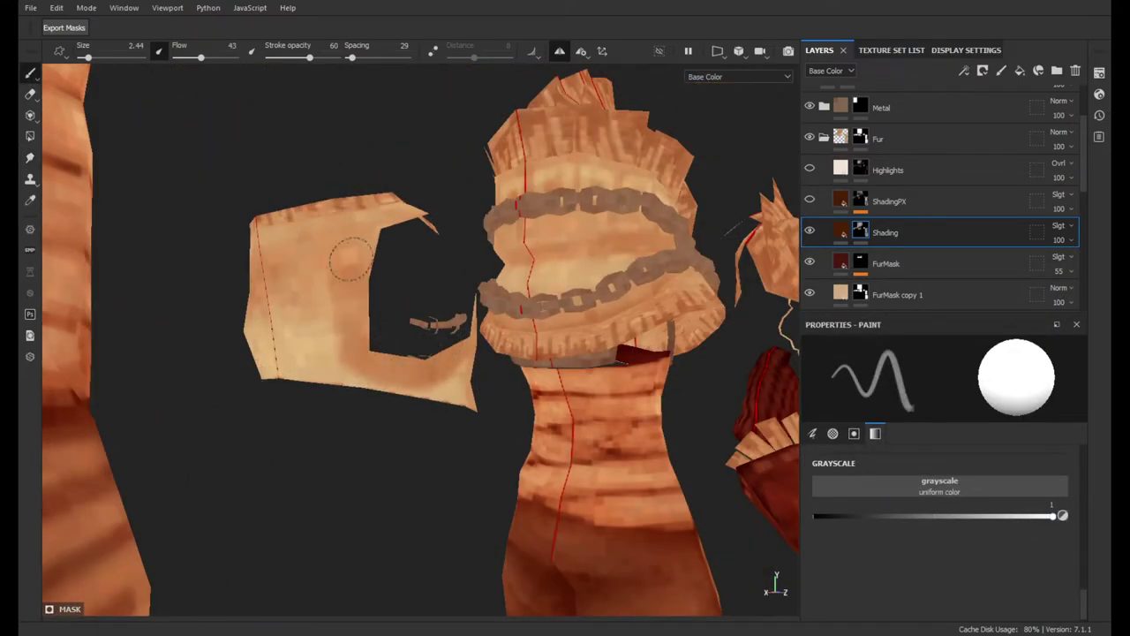
{"action": "left_click_drag", "start_coordinate": [428, 362], "coordinate": [309, 327], "text": "alt"}
{"action": "left_click_drag", "start_coordinate": [371, 203], "coordinate": [446, 209], "text": "alt"}
{"action": "left_click_drag", "start_coordinate": [461, 336], "coordinate": [495, 265], "text": "alt"}
{"action": "left_click_drag", "start_coordinate": [938, 517], "coordinate": [822, 517]}
{"action": "mouse_move", "coordinate": [529, 309]}
{"action": "left_mouse_down", "text": "alt"}
{"action": "mouse_move", "coordinate": [494, 189]}
{"action": "mouse_move", "coordinate": [495, 397]}
{"action": "mouse_move", "coordinate": [522, 352]}
{"action": "mouse_move", "coordinate": [286, 222]}
{"action": "mouse_move", "coordinate": [336, 192]}
{"action": "left_mouse_up", "text": "alt"}
{"action": "key", "text": "5"}
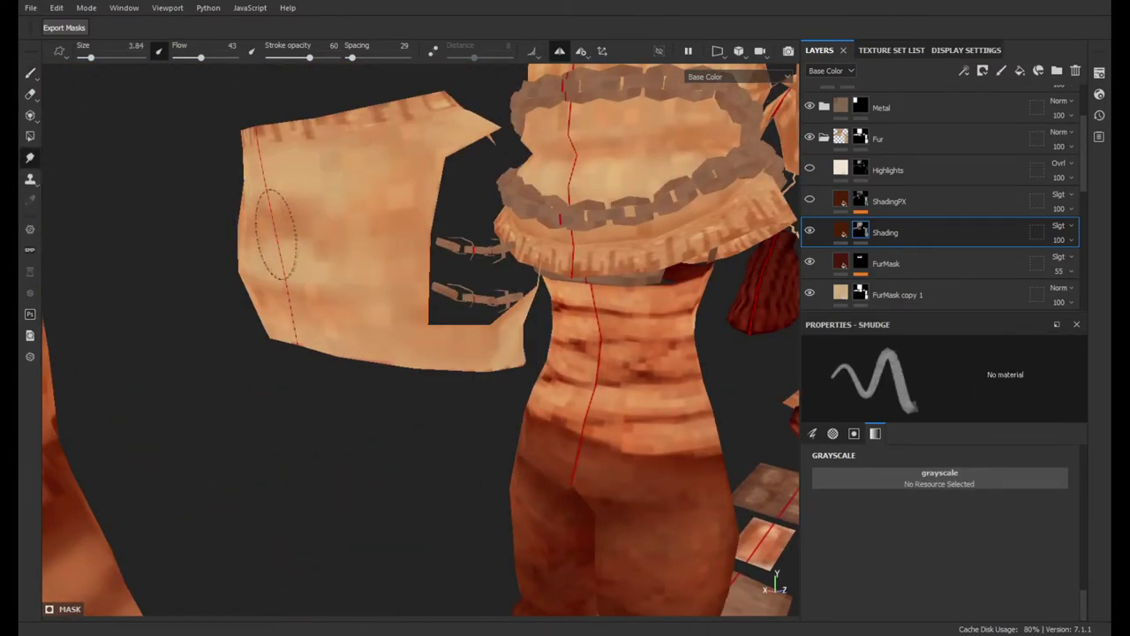
{"action": "mouse_move", "coordinate": [328, 189]}
{"action": "left_mouse_down", "text": "alt"}
{"action": "mouse_move", "coordinate": [400, 317]}
{"action": "mouse_move", "coordinate": [292, 325]}
{"action": "mouse_move", "coordinate": [336, 353]}
{"action": "mouse_move", "coordinate": [356, 403]}
{"action": "left_mouse_up", "text": "alt"}
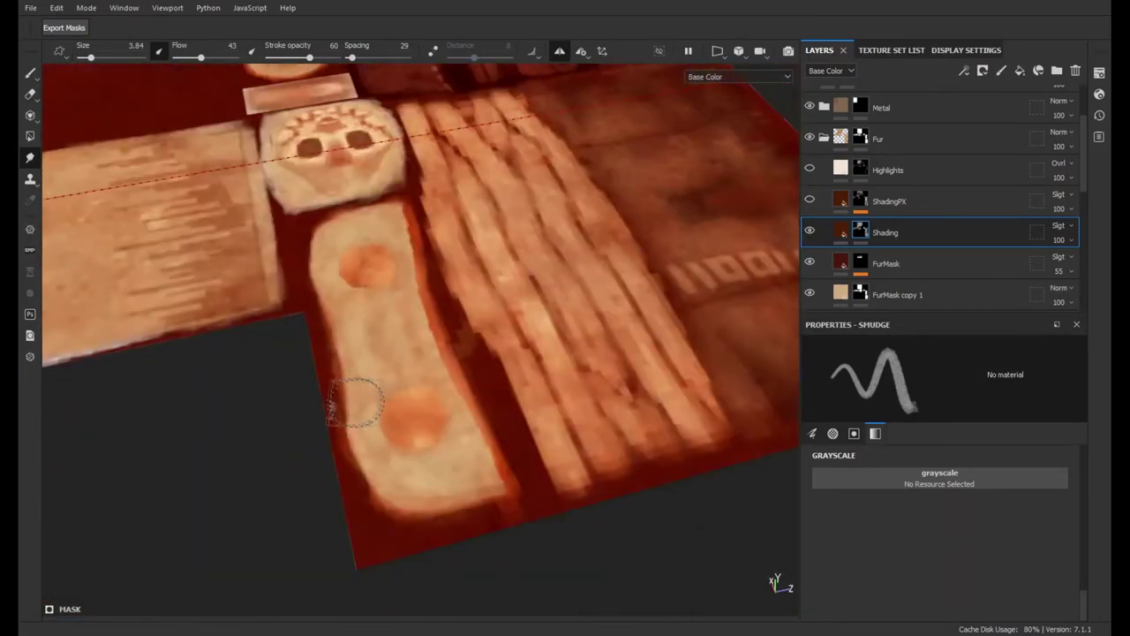
- On FurMask copy 1, paint over the orange spots and lighten the plate's bottom and left edges
{"action": "scroll", "coordinate": [356, 404], "scroll_direction": "up", "scroll_amount": 3}
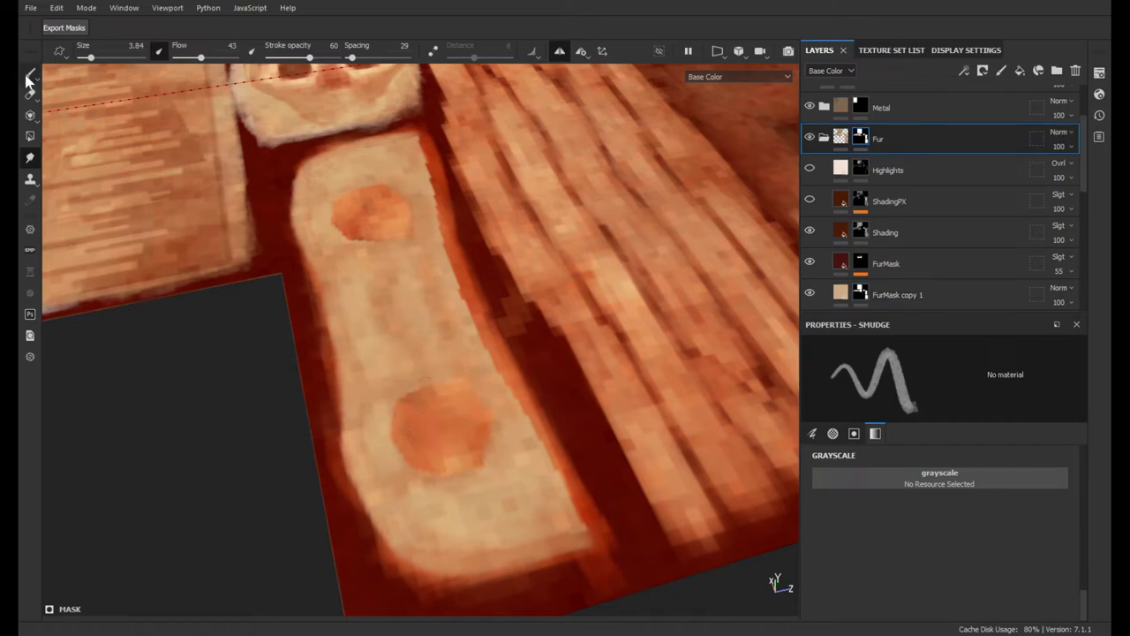
{"action": "left_click", "coordinate": [28, 75]}
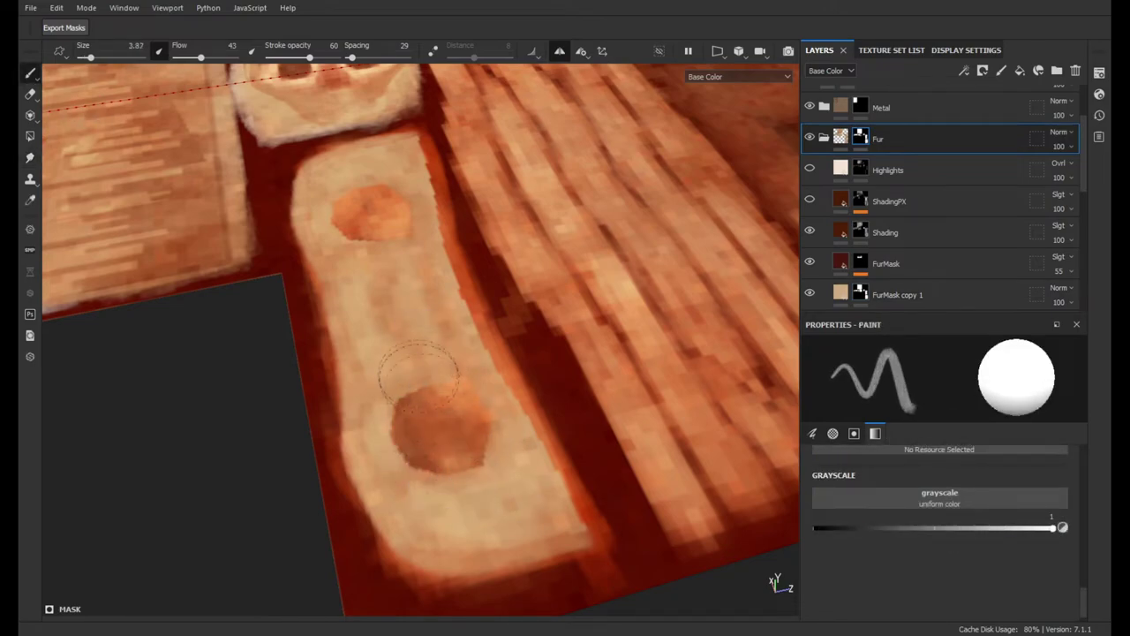
{"action": "left_click", "coordinate": [898, 294]}
{"action": "mouse_move", "coordinate": [518, 430]}
{"action": "left_mouse_down"}
{"action": "mouse_move", "coordinate": [429, 472]}
{"action": "mouse_move", "coordinate": [517, 416]}
{"action": "mouse_move", "coordinate": [391, 252]}
{"action": "left_mouse_up"}
{"action": "left_click", "coordinate": [883, 138]}
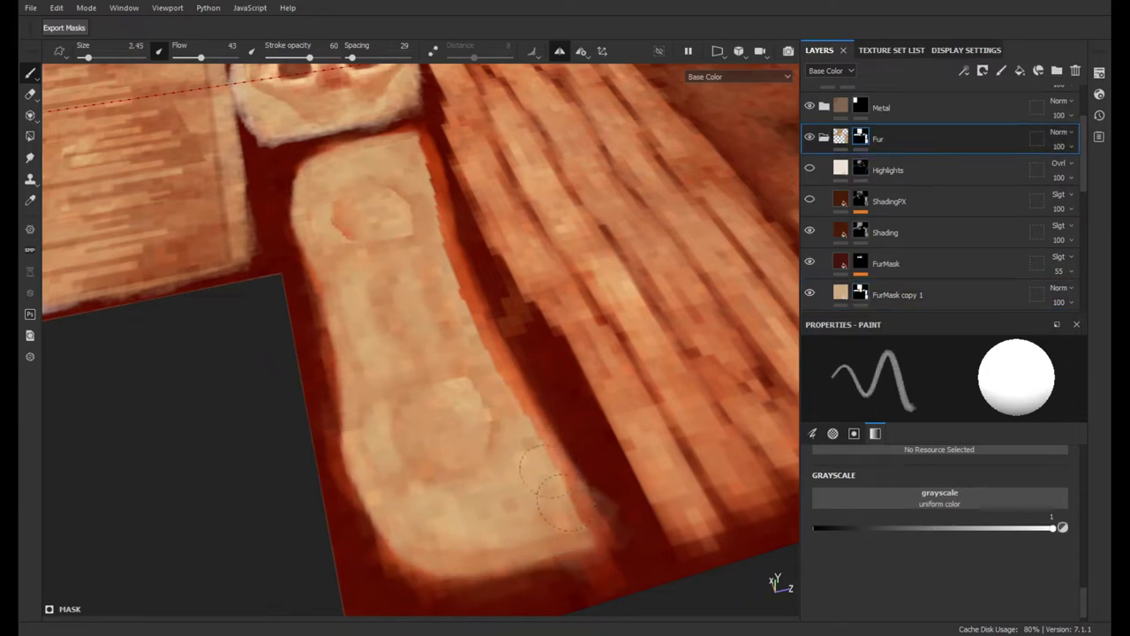
{"action": "left_click", "coordinate": [898, 294]}
{"action": "mouse_move", "coordinate": [618, 534]}
{"action": "left_mouse_down"}
{"action": "mouse_move", "coordinate": [416, 574]}
{"action": "mouse_move", "coordinate": [287, 232]}
{"action": "left_mouse_up"}
{"action": "left_click", "coordinate": [883, 138]}
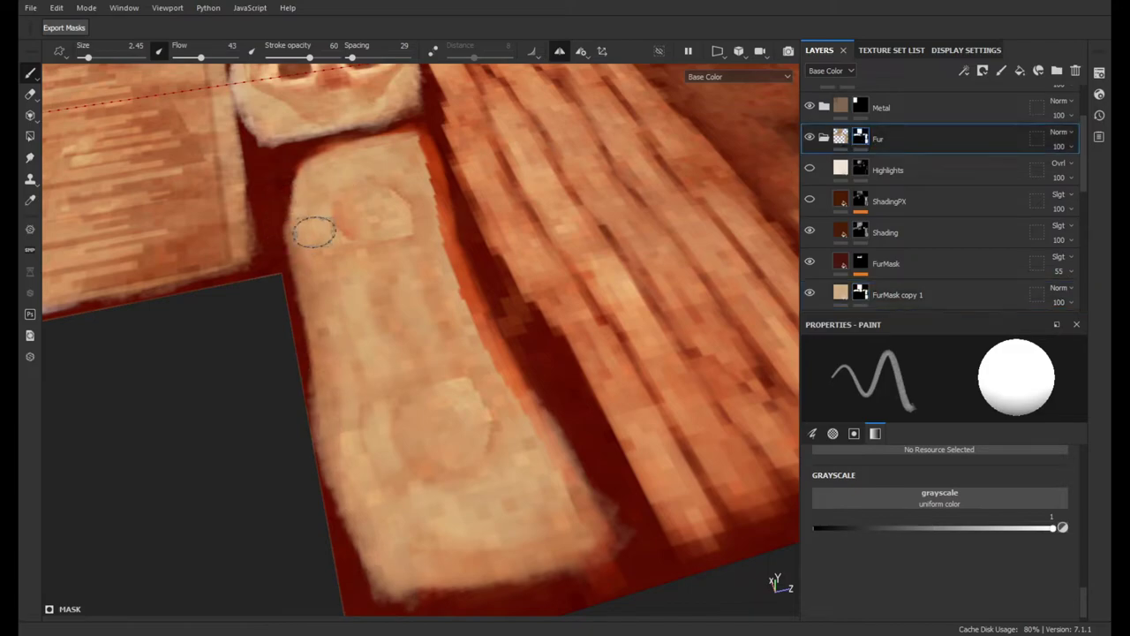
{"action": "left_click", "coordinate": [898, 294]}
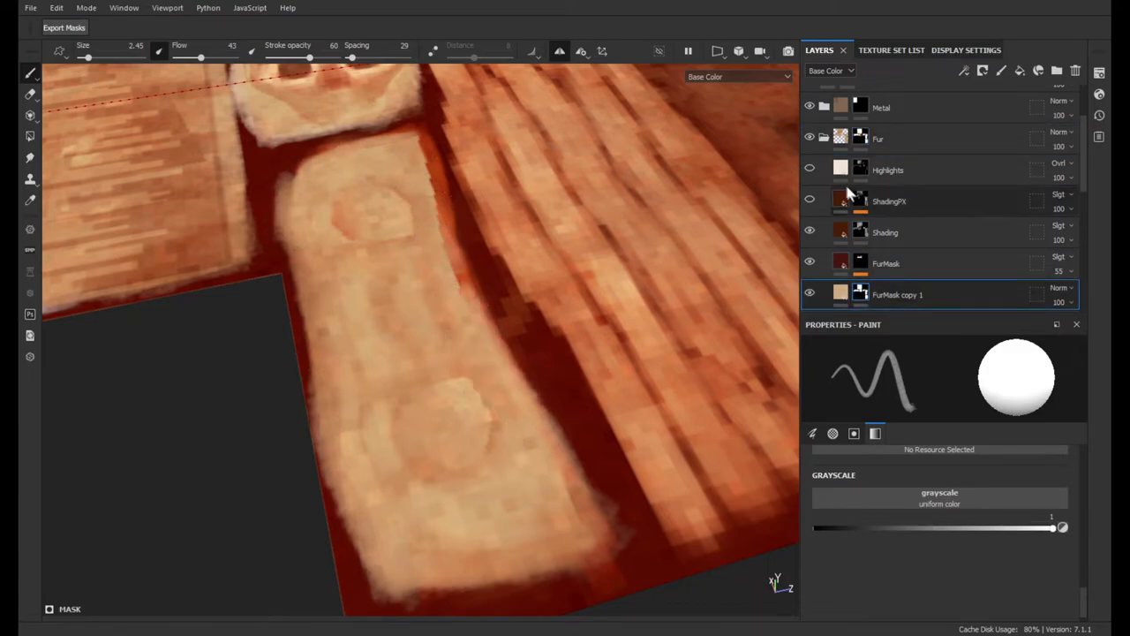
{"action": "left_click", "coordinate": [883, 138]}
{"action": "left_click", "coordinate": [899, 294]}
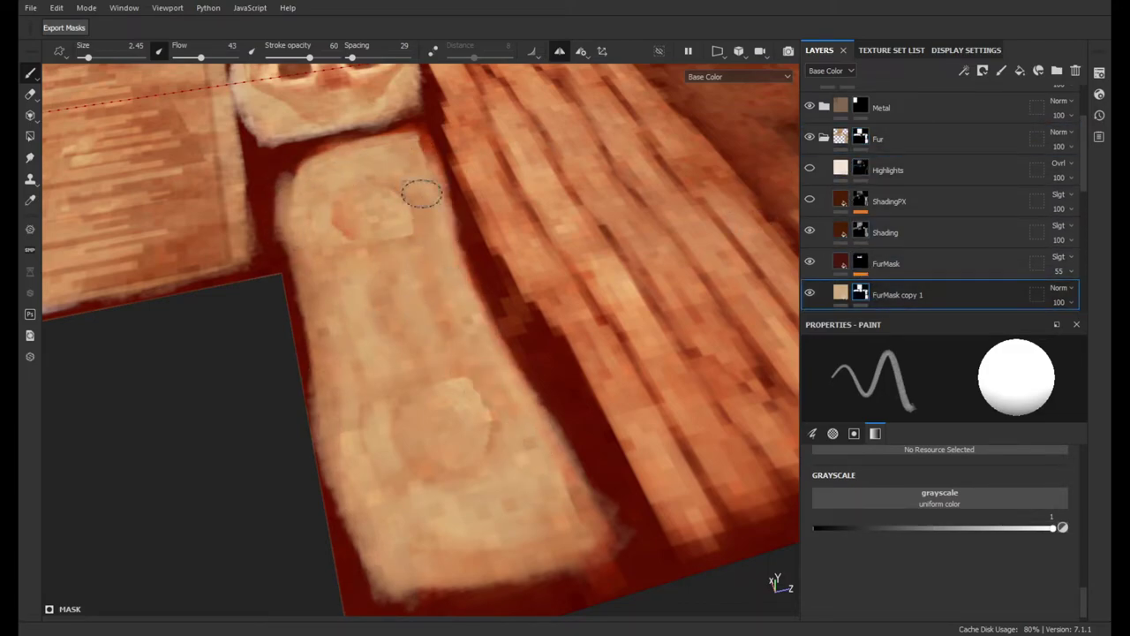
{"action": "left_click", "coordinate": [884, 139]}
{"action": "left_click", "coordinate": [883, 294]}
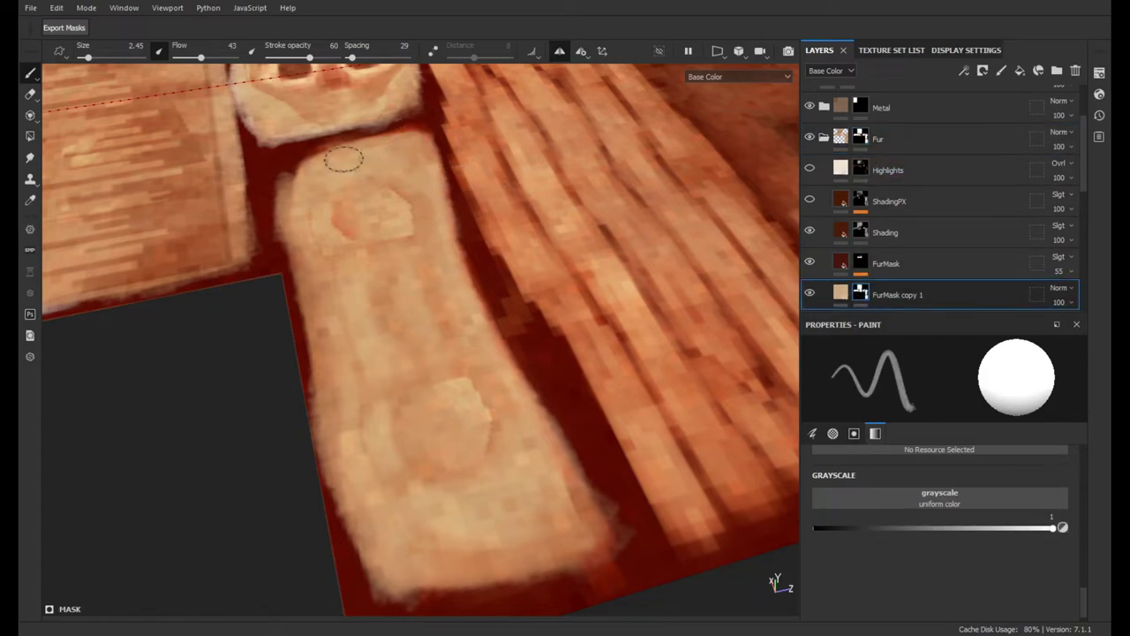
- Smudge the Shading layer's marks on the bone strip, then zoom out over the pieces
{"action": "left_click", "coordinate": [885, 232]}
{"action": "key", "text": "5"}
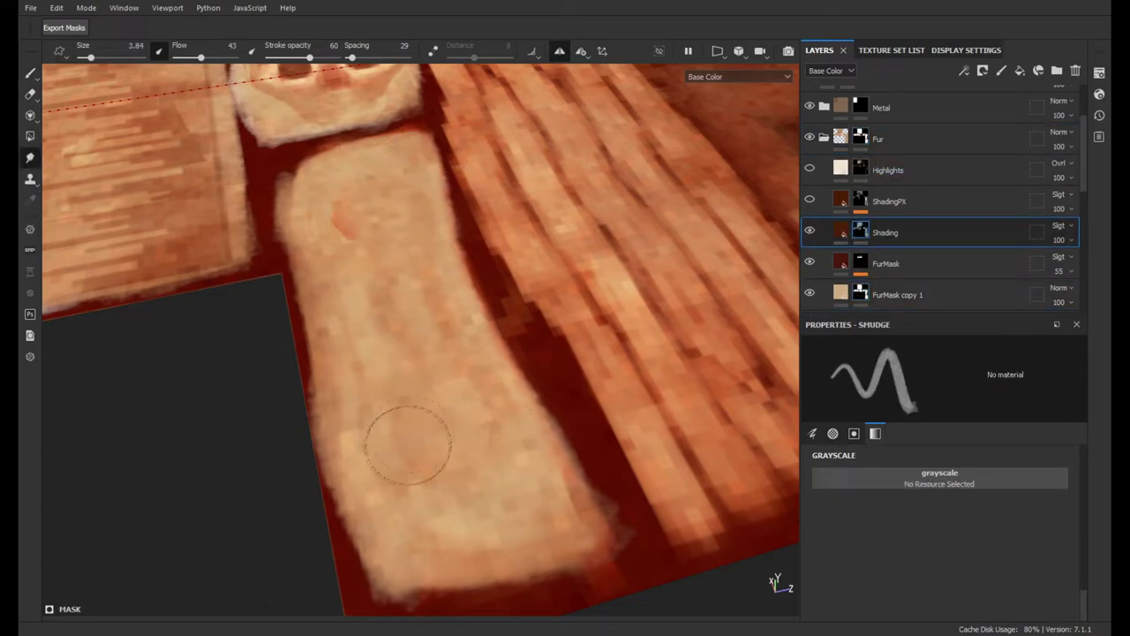
{"action": "left_click", "coordinate": [898, 294]}
{"action": "left_click", "coordinate": [883, 139]}
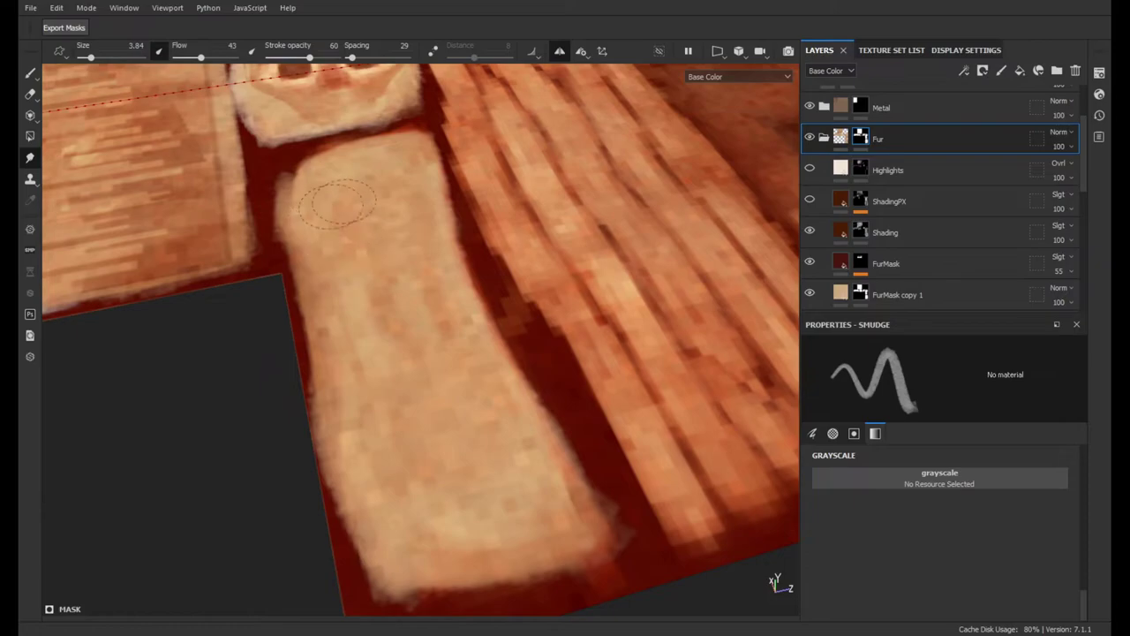
{"action": "scroll", "coordinate": [320, 216], "scroll_direction": "down", "scroll_amount": 3}
{"action": "mouse_move", "coordinate": [430, 336]}
{"action": "left_mouse_down", "text": "alt"}
{"action": "mouse_move", "coordinate": [395, 282]}
{"action": "mouse_move", "coordinate": [424, 291]}
{"action": "left_mouse_up", "text": "alt"}
{"action": "scroll", "coordinate": [456, 293], "scroll_direction": "down", "scroll_amount": 3}
{"action": "scroll", "coordinate": [456, 293], "scroll_direction": "up", "scroll_amount": 3}
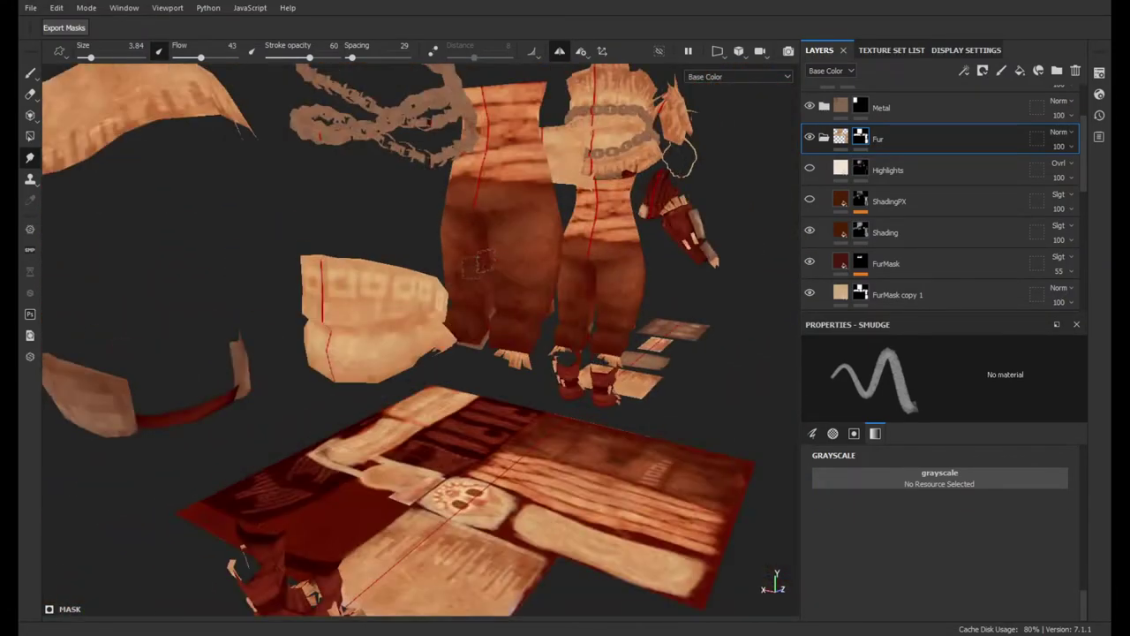
{"action": "left_click_drag", "start_coordinate": [455, 293], "coordinate": [446, 218], "text": "alt"}
{"action": "scroll", "coordinate": [883, 221], "scroll_direction": "down", "scroll_amount": 5}
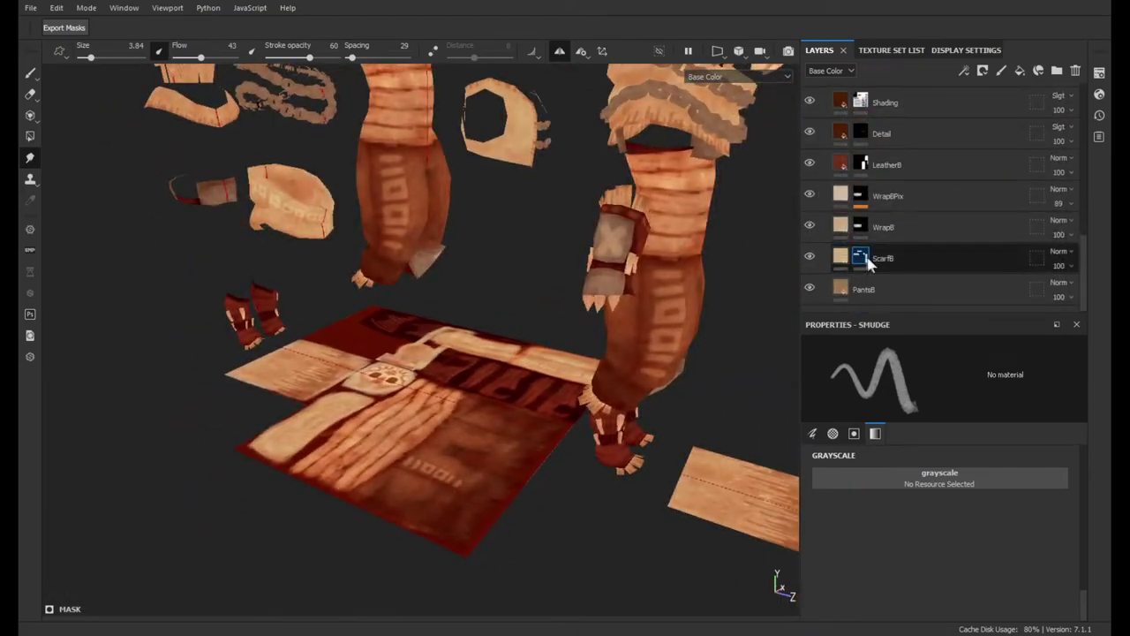
- Show the full material and paint pixelated shading on the pouch via ShadingPX
{"action": "left_click", "coordinate": [870, 289]}
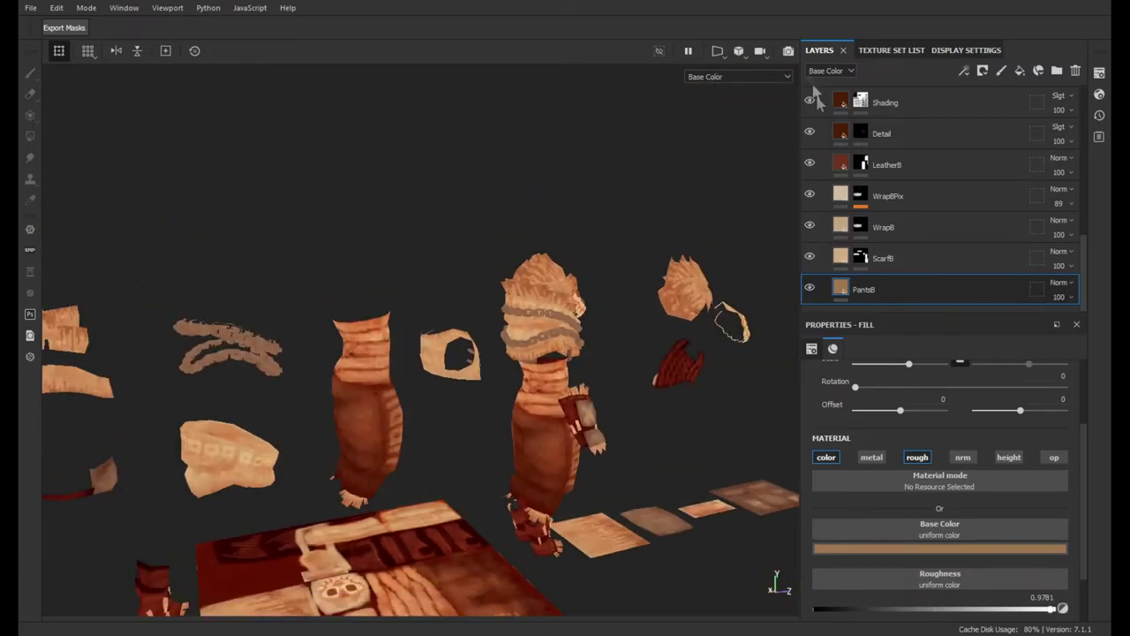
{"action": "key", "text": "m"}
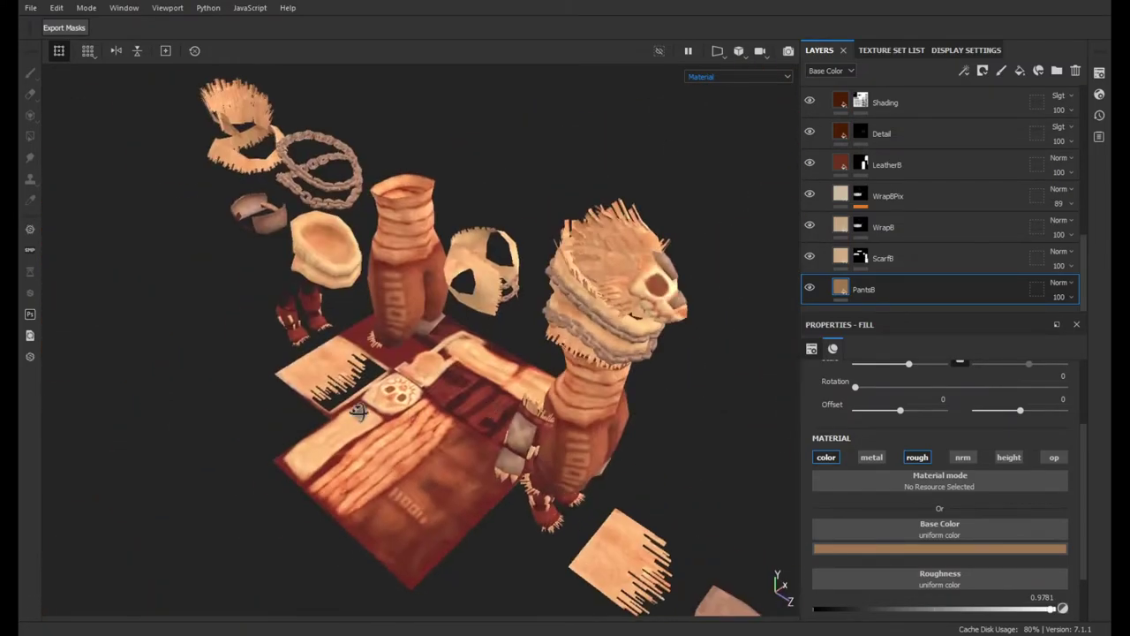
{"action": "key", "text": "1"}
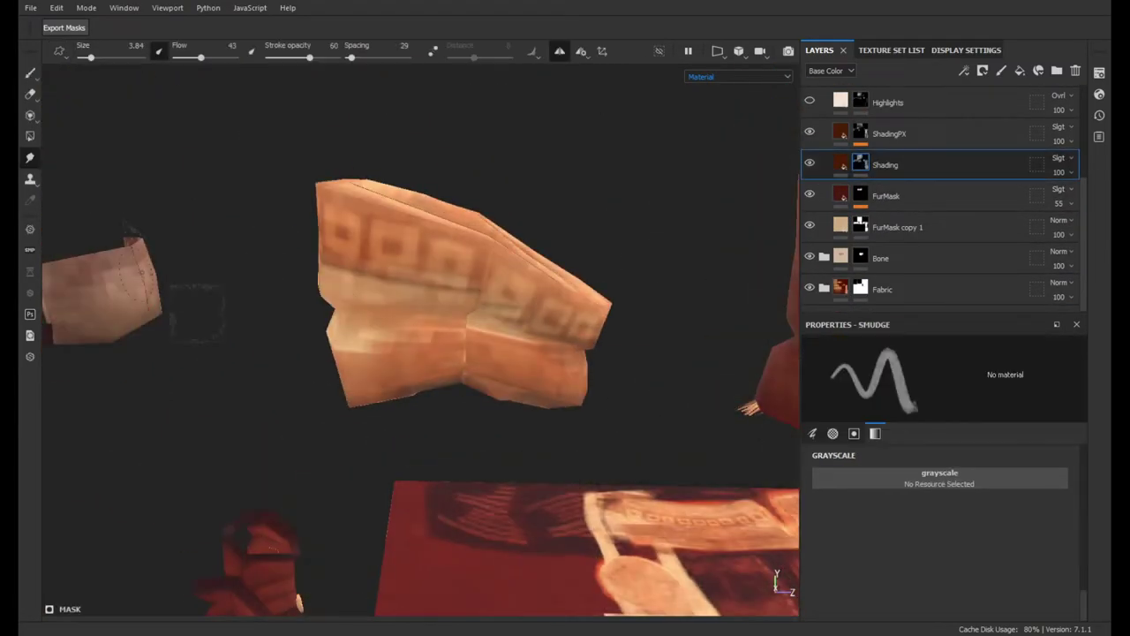
{"action": "left_click_drag", "start_coordinate": [541, 344], "coordinate": [905, 528], "text": "alt"}
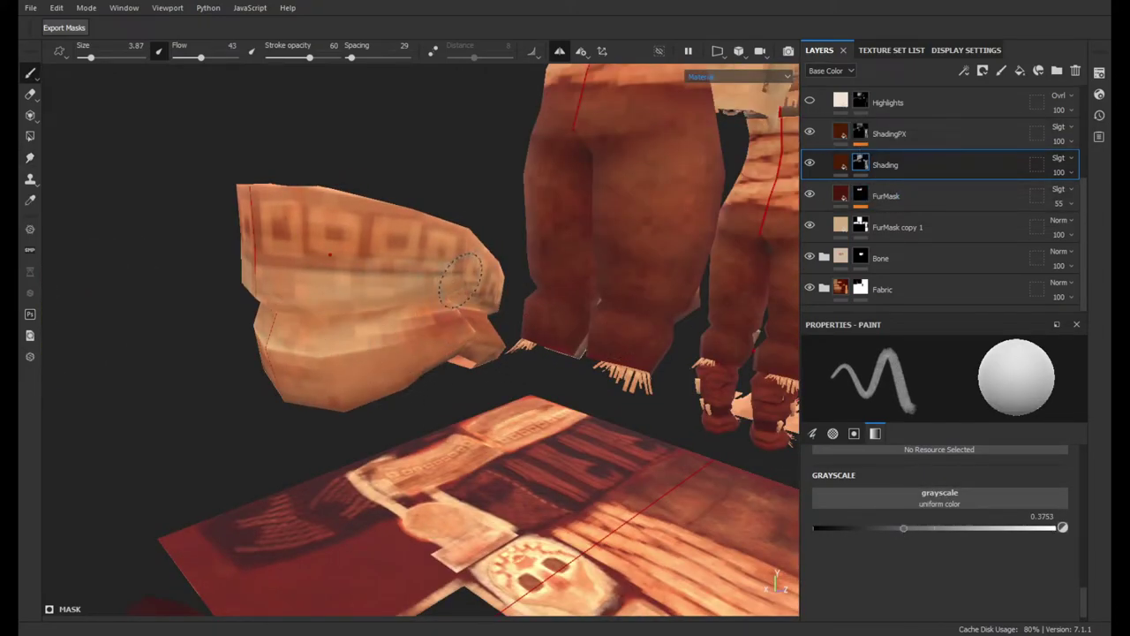
{"action": "key", "text": "ctrl+z"}
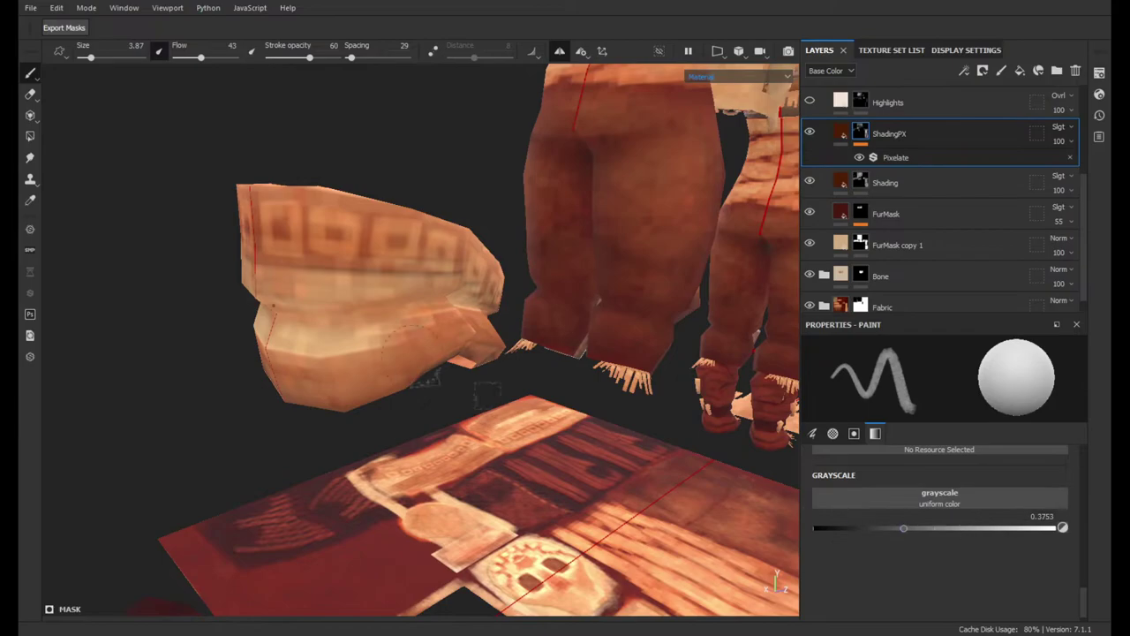
{"action": "mouse_move", "coordinate": [314, 371]}
{"action": "left_mouse_down", "text": "alt"}
{"action": "mouse_move", "coordinate": [567, 183]}
{"action": "mouse_move", "coordinate": [388, 181]}
{"action": "mouse_move", "coordinate": [523, 224]}
{"action": "left_mouse_up", "text": "alt"}
- Smudge the pouch's folds, then zoom out to the whole lion model
{"action": "key", "text": "5"}
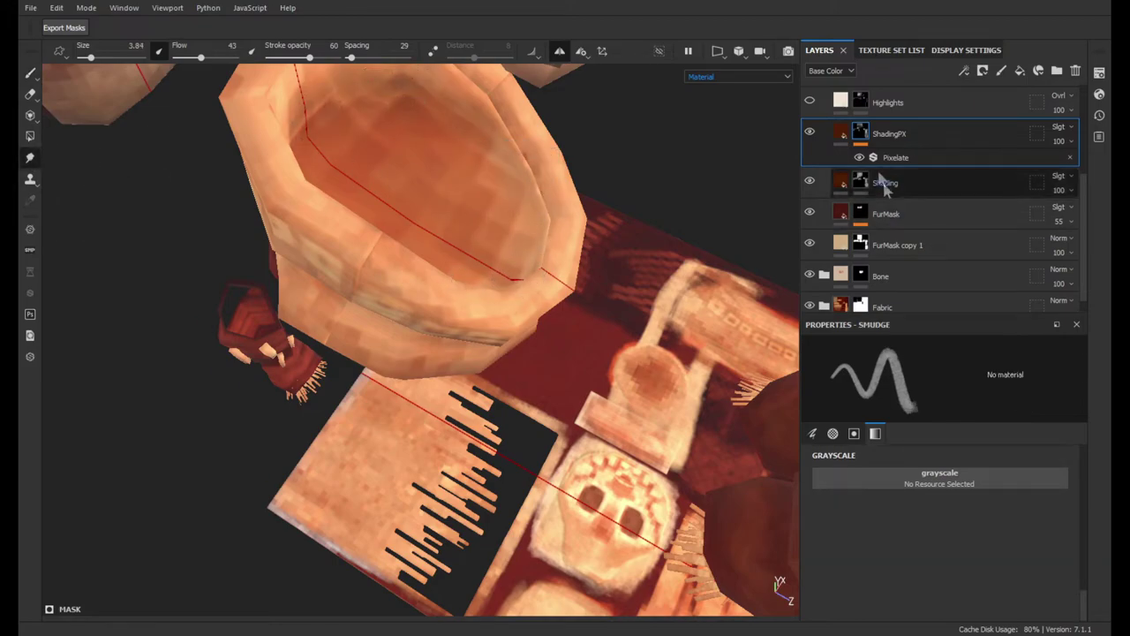
{"action": "left_click", "coordinate": [896, 158]}
{"action": "left_click_drag", "start_coordinate": [439, 235], "coordinate": [547, 212], "text": "alt"}
{"action": "left_click", "coordinate": [889, 133]}
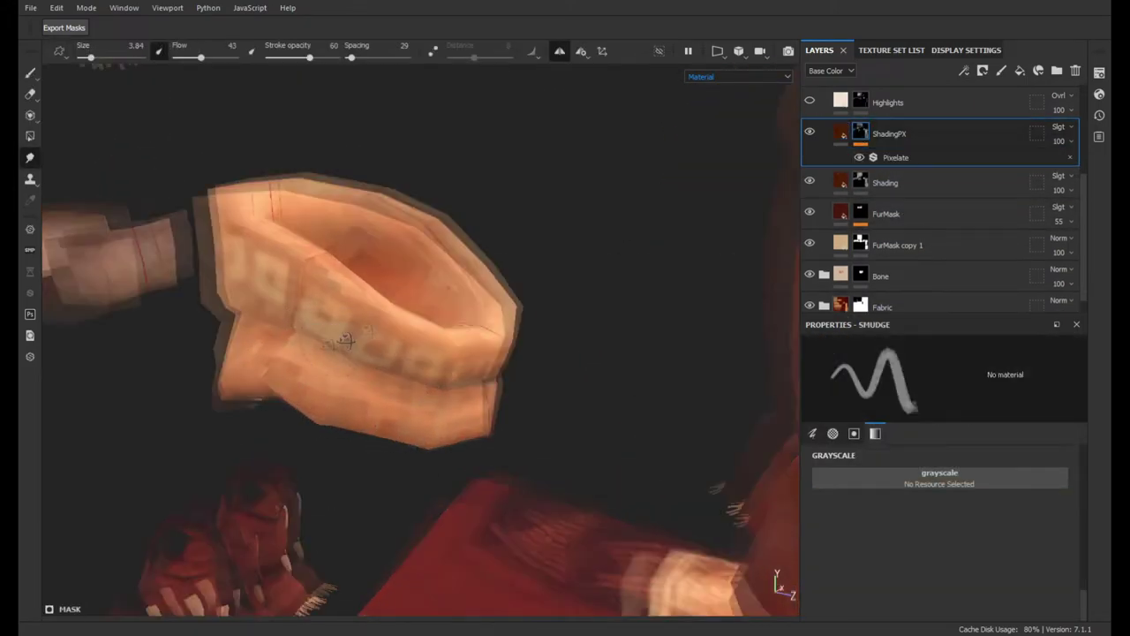
{"action": "left_click_drag", "start_coordinate": [349, 382], "coordinate": [376, 349], "text": "alt"}
{"action": "mouse_move", "coordinate": [392, 265]}
{"action": "left_mouse_down", "text": "alt"}
{"action": "mouse_move", "coordinate": [450, 460]}
{"action": "mouse_move", "coordinate": [273, 324]}
{"action": "mouse_move", "coordinate": [593, 354]}
{"action": "mouse_move", "coordinate": [35, 84]}
{"action": "left_mouse_up", "text": "alt"}
- Paint bright highlights at grayscale 0.93 on the pouch's lower band, then smudge them
{"action": "left_click", "coordinate": [29, 73]}
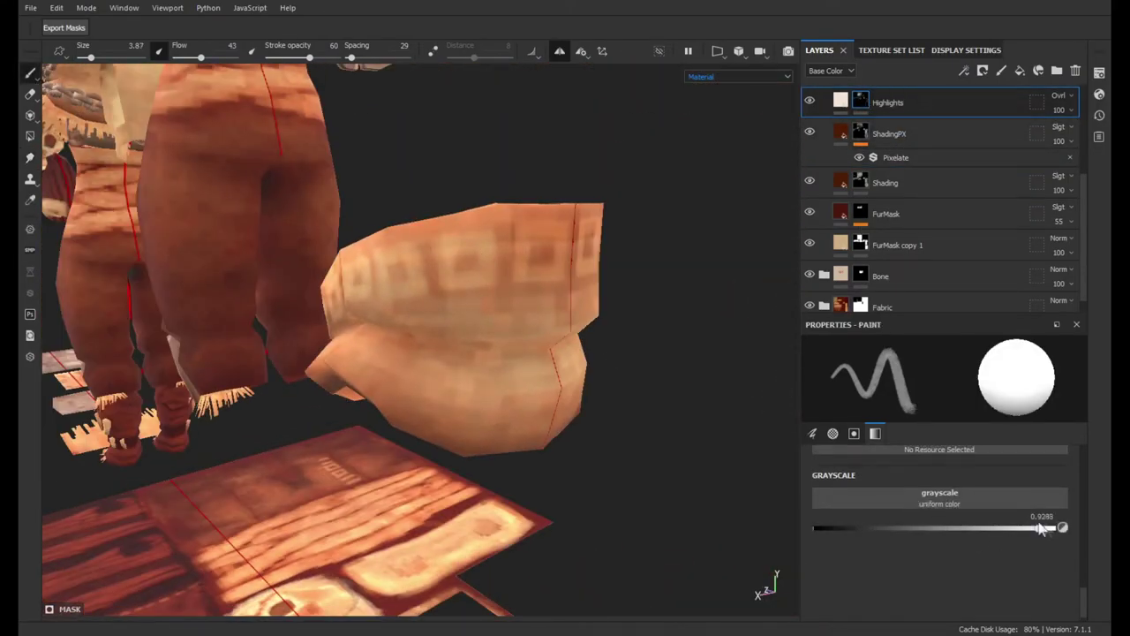
{"action": "mouse_move", "coordinate": [574, 278]}
{"action": "left_mouse_down", "text": "alt"}
{"action": "mouse_move", "coordinate": [429, 374]}
{"action": "mouse_move", "coordinate": [501, 362]}
{"action": "left_mouse_up", "text": "alt"}
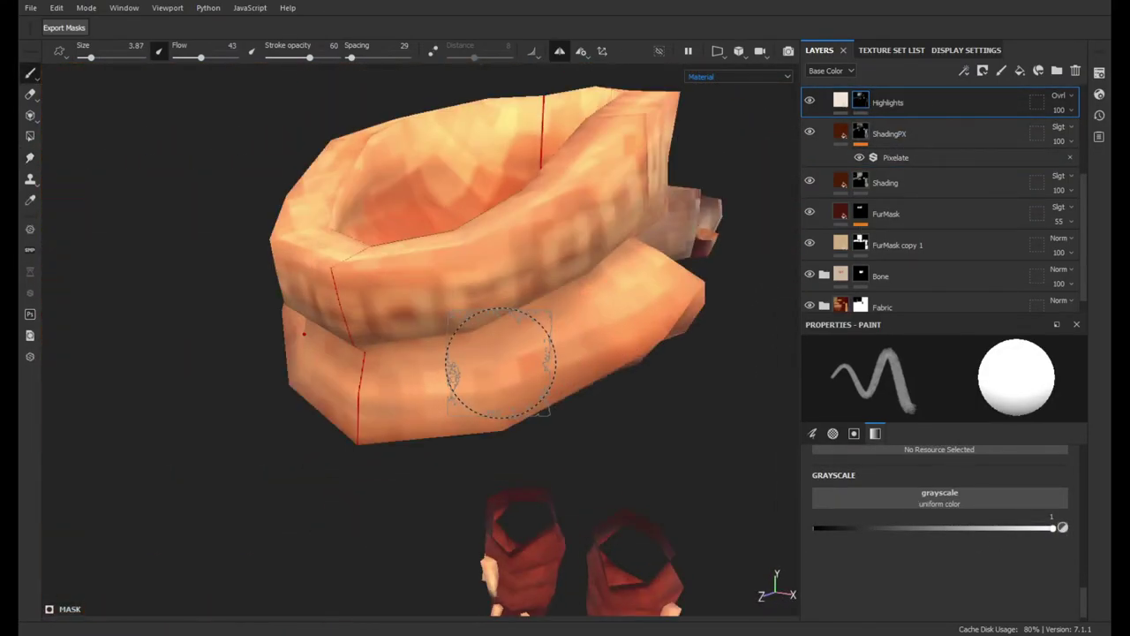
{"action": "mouse_move", "coordinate": [388, 322]}
{"action": "left_mouse_down", "text": "alt"}
{"action": "mouse_move", "coordinate": [407, 260]}
{"action": "mouse_move", "coordinate": [323, 404]}
{"action": "mouse_move", "coordinate": [391, 416]}
{"action": "mouse_move", "coordinate": [487, 164]}
{"action": "mouse_move", "coordinate": [333, 211]}
{"action": "mouse_move", "coordinate": [139, 165]}
{"action": "left_mouse_up", "text": "alt"}
{"action": "key", "text": "5"}
{"action": "mouse_move", "coordinate": [479, 442]}
{"action": "left_mouse_down", "text": "alt"}
{"action": "mouse_move", "coordinate": [518, 222]}
{"action": "mouse_move", "coordinate": [555, 419]}
{"action": "left_mouse_up", "text": "alt"}
{"action": "right_click", "coordinate": [508, 375], "text": "ctrl+alt"}
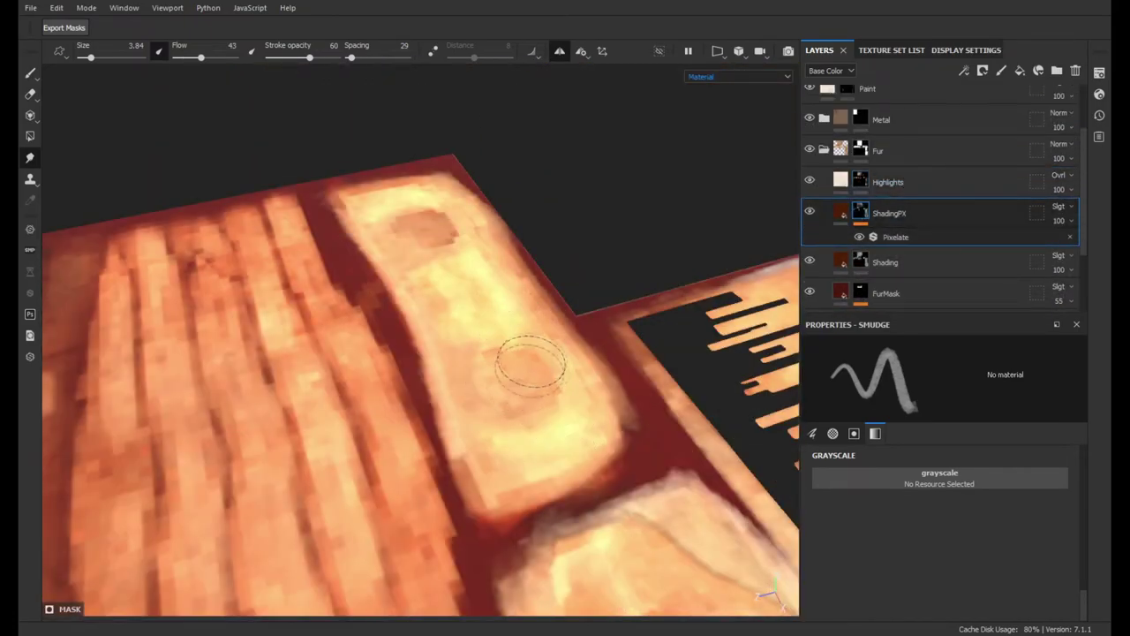
- Smudge the highlights on the texture plate and pouch, and touch up the Fur layer
{"action": "left_click", "coordinate": [861, 182]}
{"action": "mouse_move", "coordinate": [503, 323]}
{"action": "left_mouse_down", "text": "alt"}
{"action": "mouse_move", "coordinate": [441, 265]}
{"action": "mouse_move", "coordinate": [397, 309]}
{"action": "mouse_move", "coordinate": [529, 265]}
{"action": "left_mouse_up", "text": "alt"}
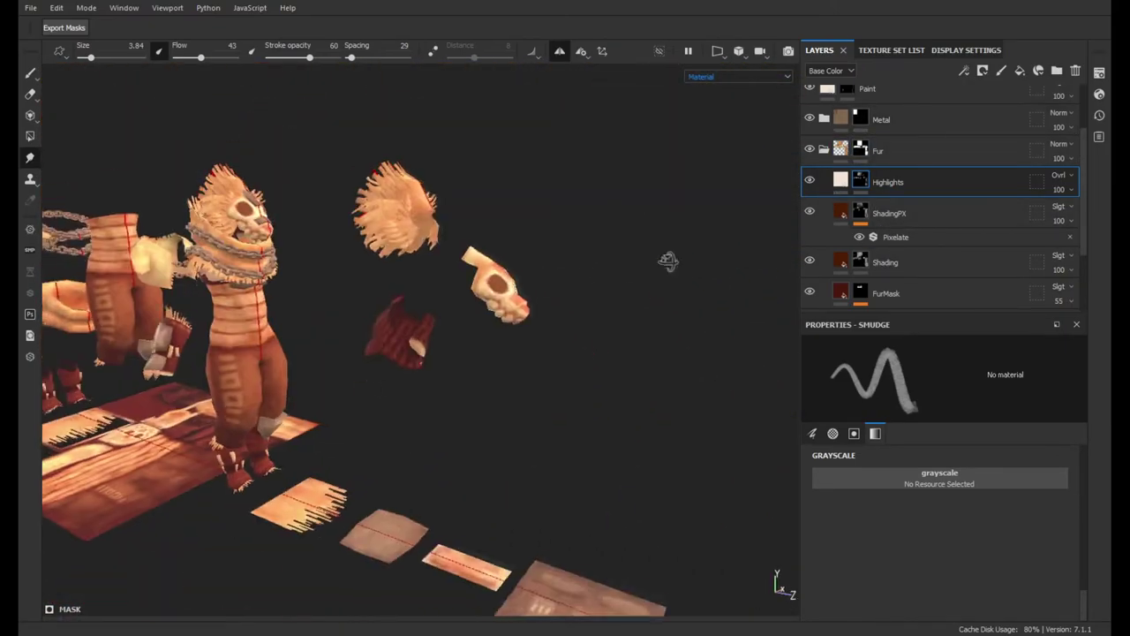
{"action": "mouse_move", "coordinate": [668, 260]}
{"action": "left_mouse_down", "text": "alt"}
{"action": "mouse_move", "coordinate": [529, 397]}
{"action": "mouse_move", "coordinate": [744, 227]}
{"action": "left_mouse_up", "text": "alt"}
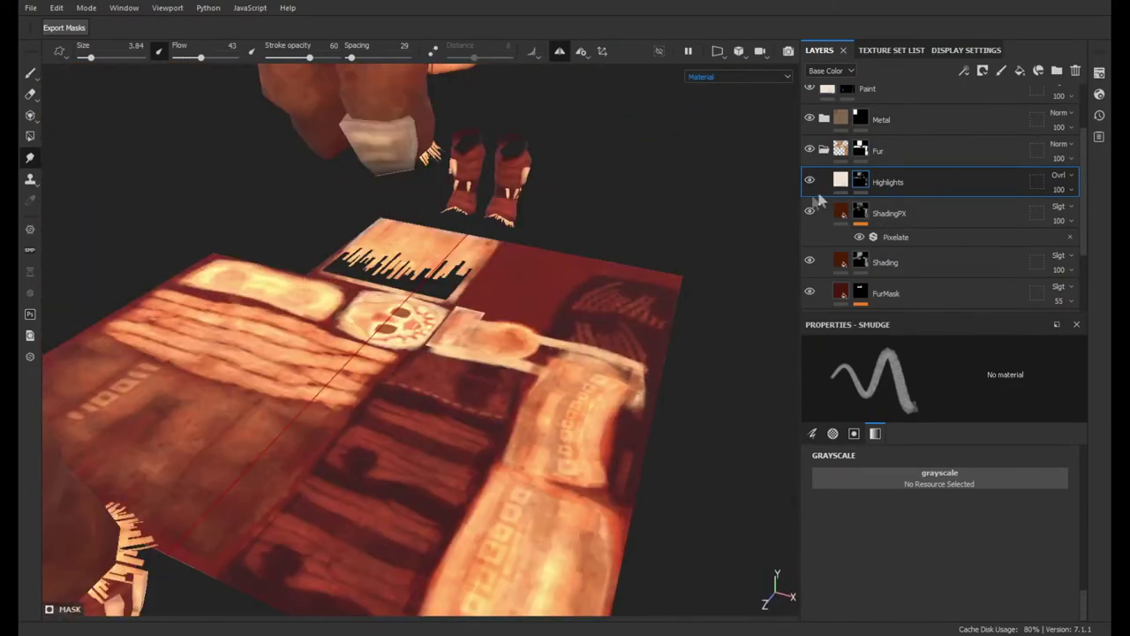
{"action": "left_click", "coordinate": [861, 150]}
{"action": "key", "text": "1"}
{"action": "left_click_drag", "start_coordinate": [442, 353], "coordinate": [530, 309], "text": "alt"}
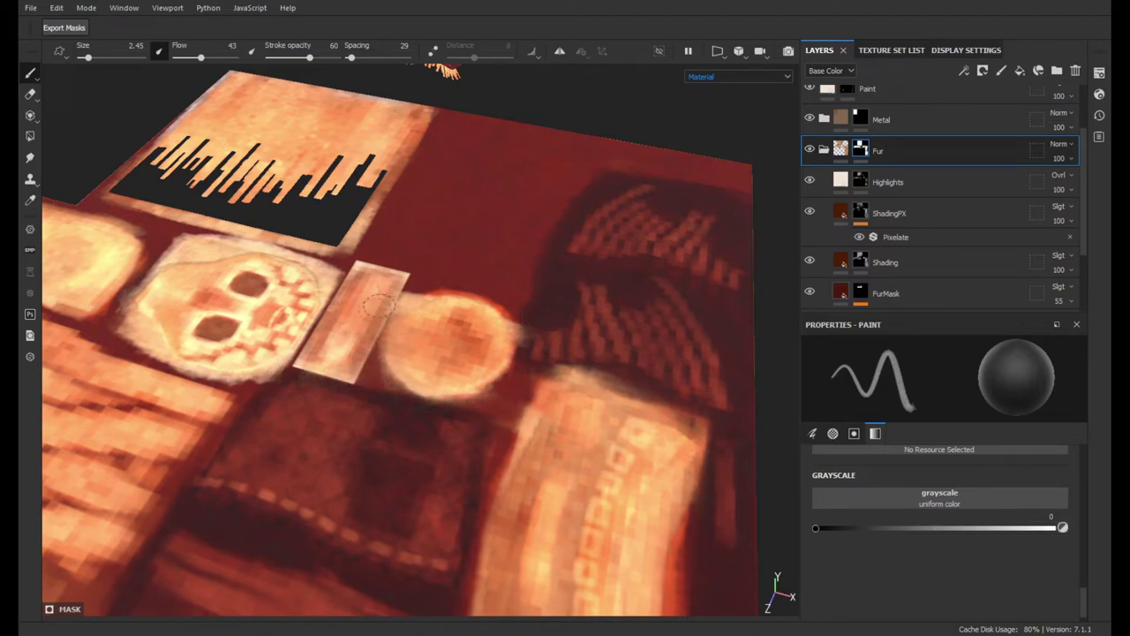
{"action": "left_click", "coordinate": [824, 150]}
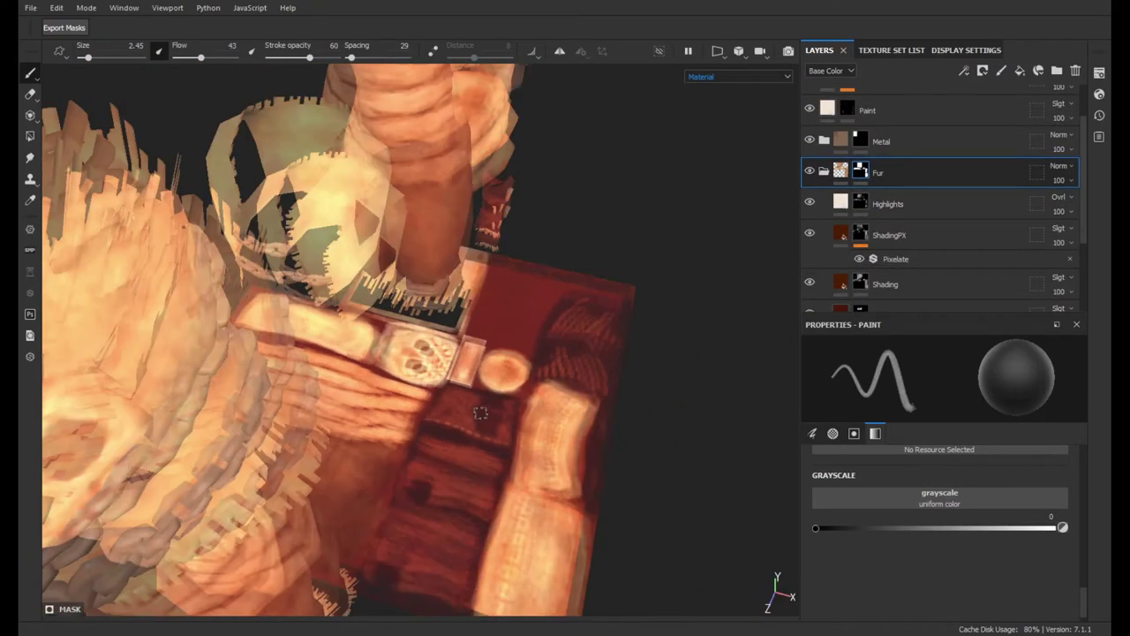
- Orbit around the finished lion character, including the belt piece and pouch
{"action": "left_click_drag", "start_coordinate": [398, 336], "coordinate": [539, 336], "text": "alt"}
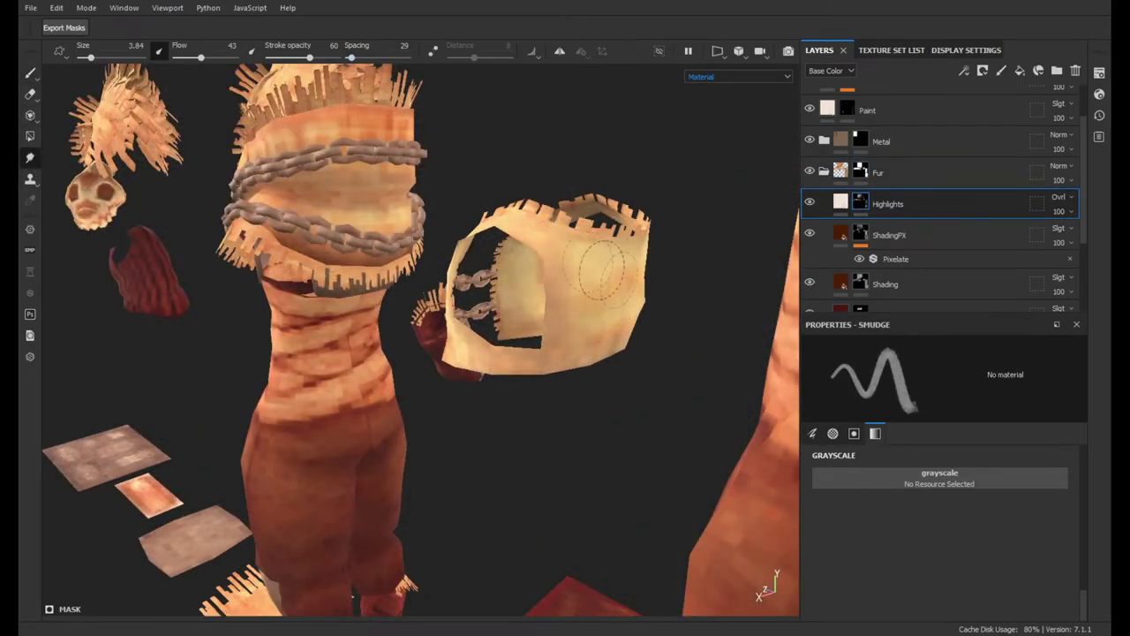
{"action": "mouse_move", "coordinate": [602, 270]}
{"action": "left_mouse_down", "text": "alt"}
{"action": "mouse_move", "coordinate": [565, 375]}
{"action": "mouse_move", "coordinate": [495, 371]}
{"action": "mouse_move", "coordinate": [375, 397]}
{"action": "left_mouse_up", "text": "alt"}
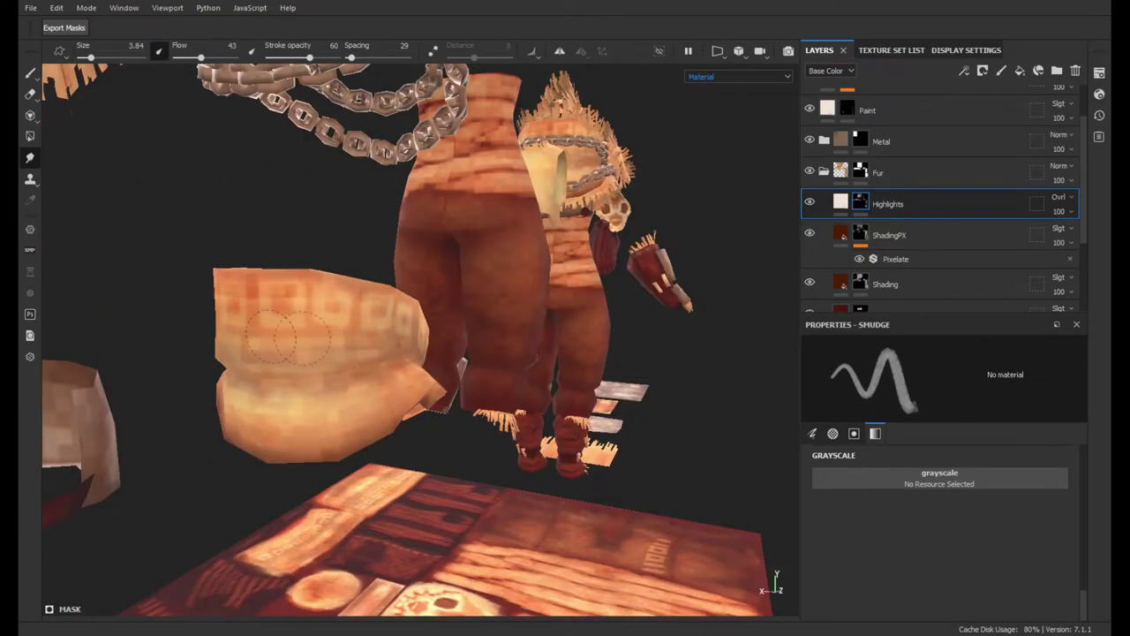
{"action": "left_click_drag", "start_coordinate": [290, 336], "coordinate": [273, 408], "text": "alt"}
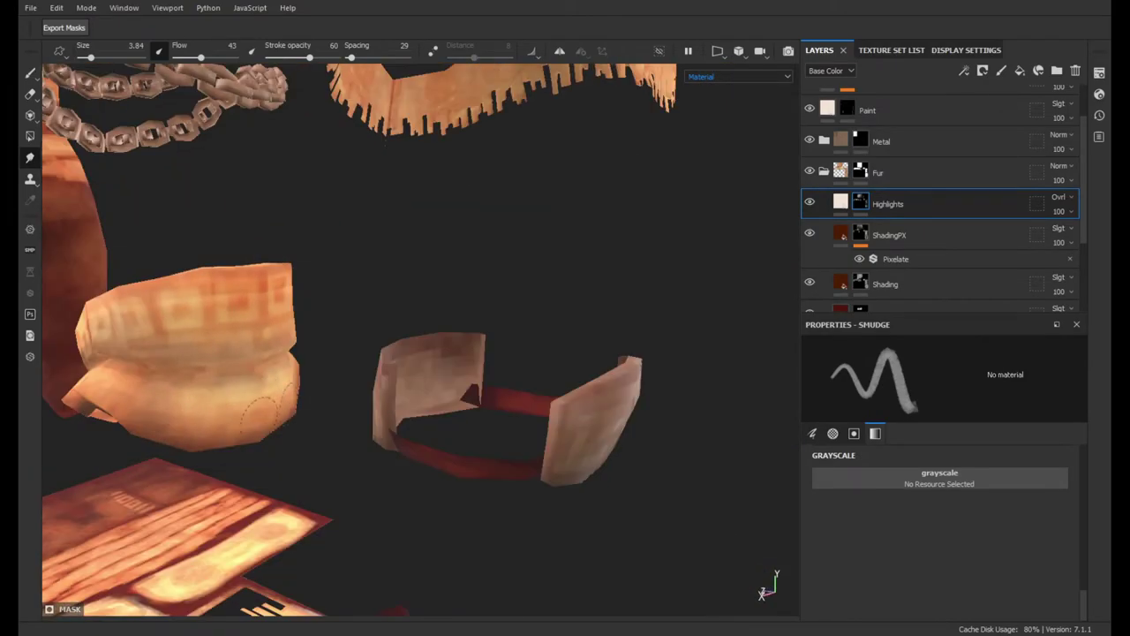
{"action": "mouse_move", "coordinate": [141, 388]}
{"action": "left_mouse_down", "text": "alt"}
{"action": "mouse_move", "coordinate": [450, 377]}
{"action": "mouse_move", "coordinate": [449, 365]}
{"action": "left_mouse_up", "text": "alt"}
{"action": "mouse_move", "coordinate": [558, 299]}
{"action": "left_mouse_down", "text": "alt"}
{"action": "mouse_move", "coordinate": [389, 357]}
{"action": "mouse_move", "coordinate": [457, 354]}
{"action": "mouse_move", "coordinate": [341, 362]}
{"action": "mouse_move", "coordinate": [134, 141]}
{"action": "left_mouse_up", "text": "alt"}
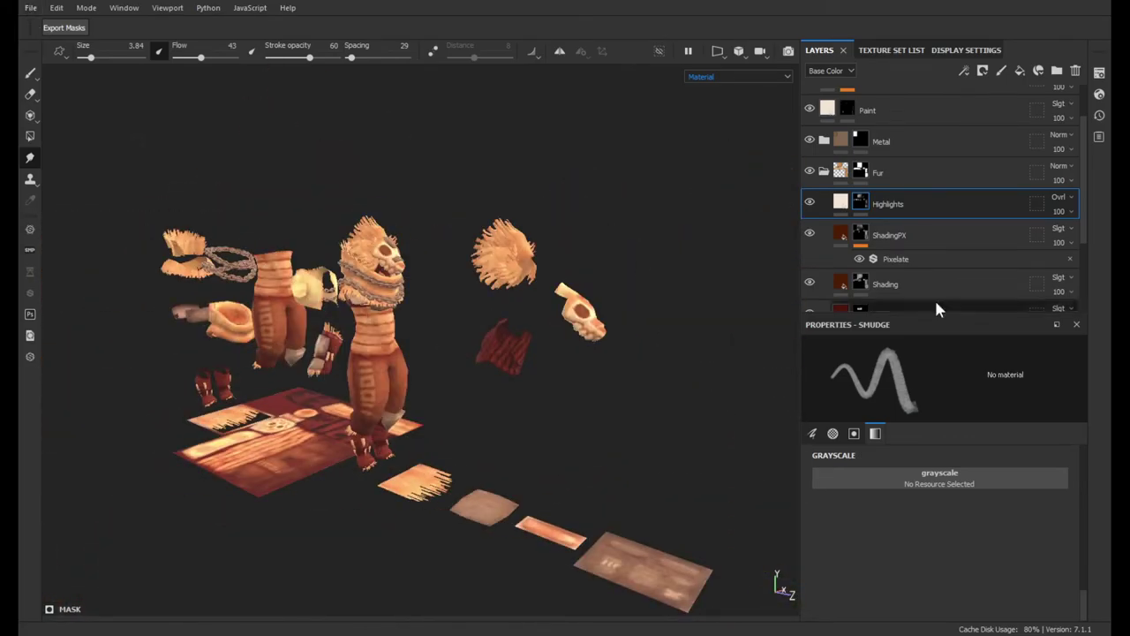